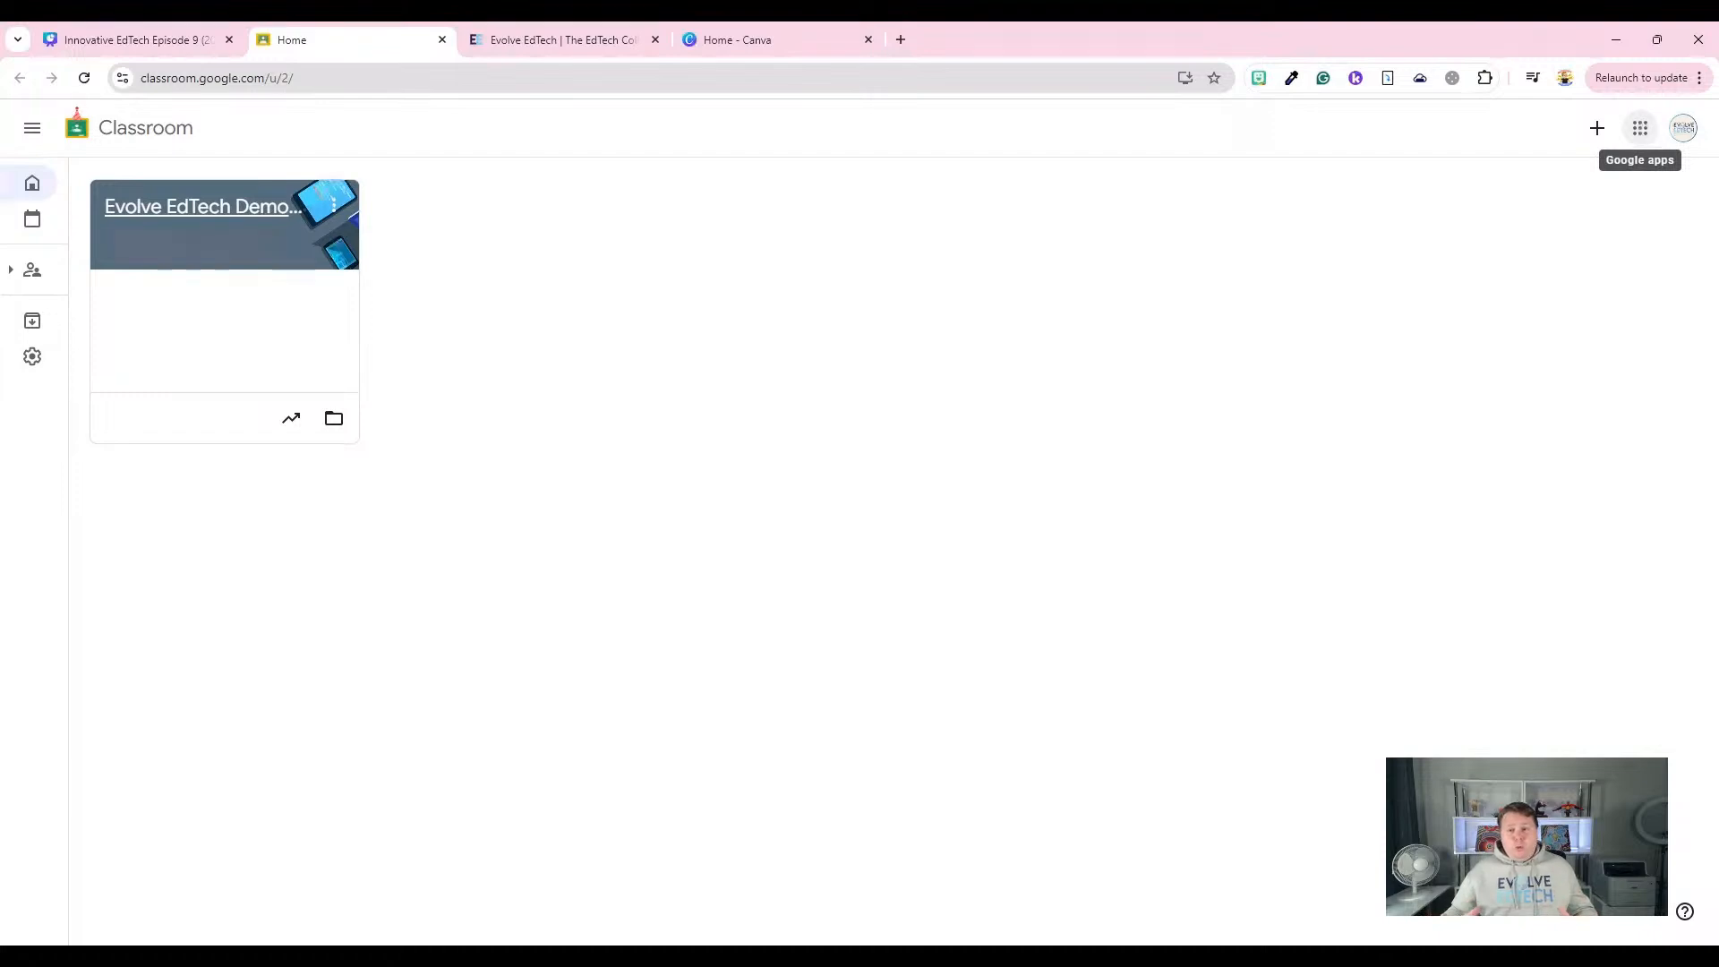
Find Classroom in the Google apps list and check its web address and the signed-in account.
click(1641, 128)
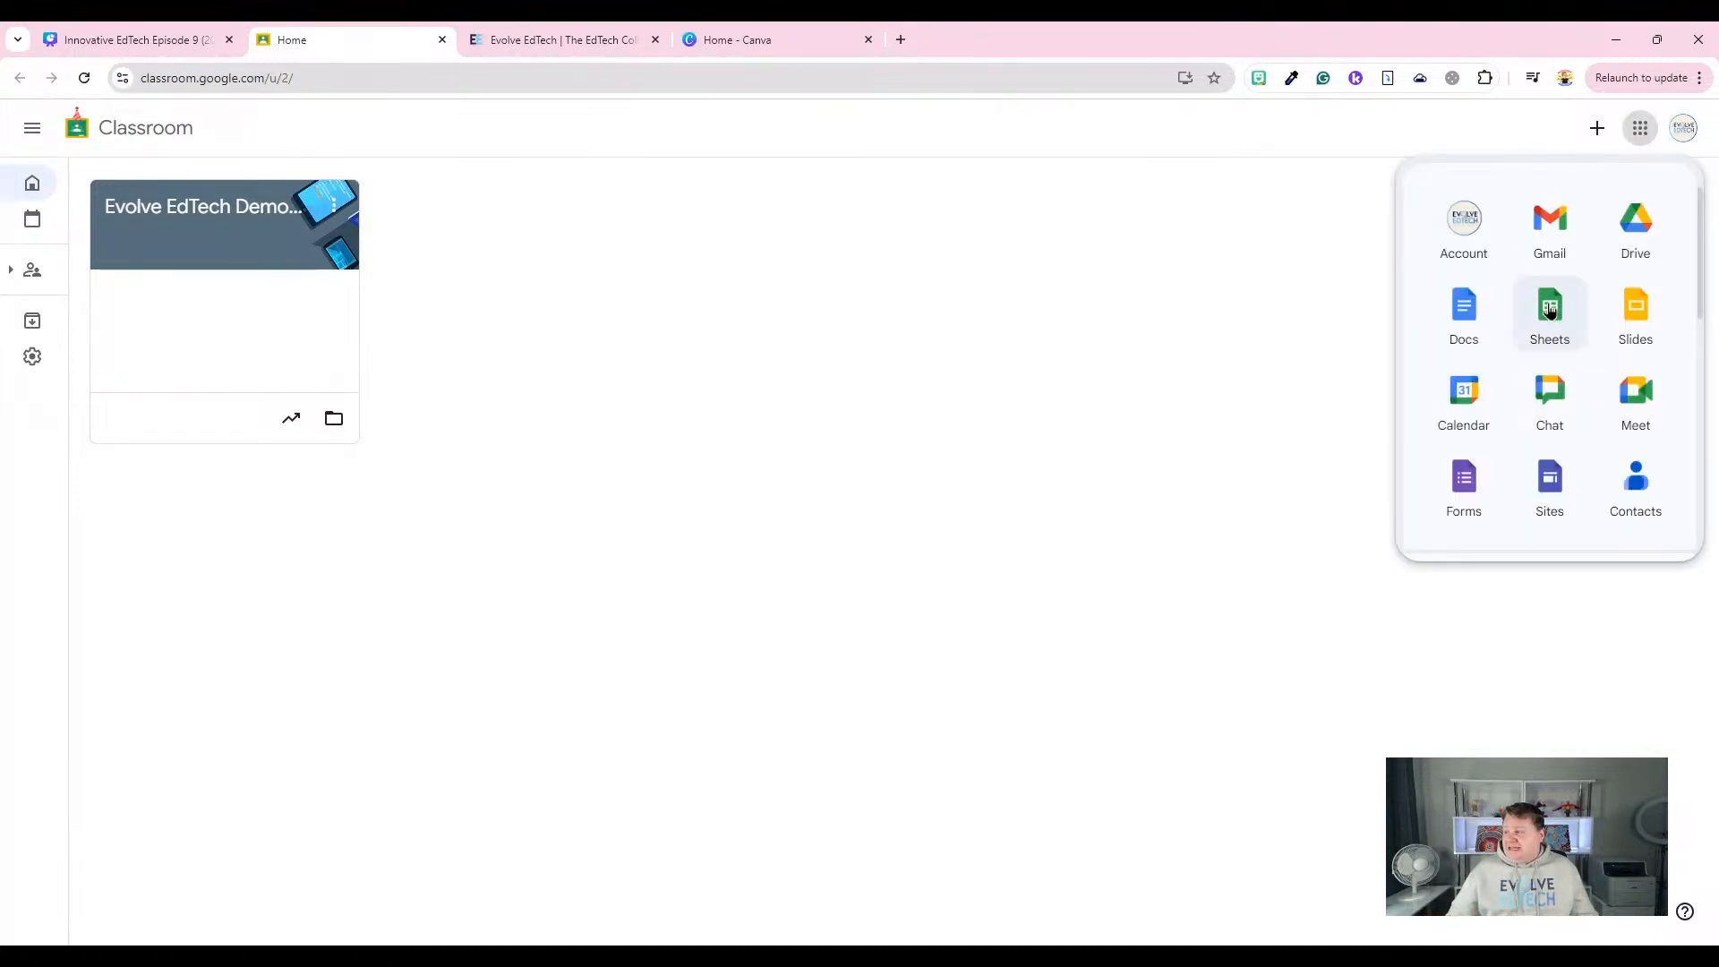
scroll(1551, 307, down, 2)
scroll(1550, 309, down, 8)
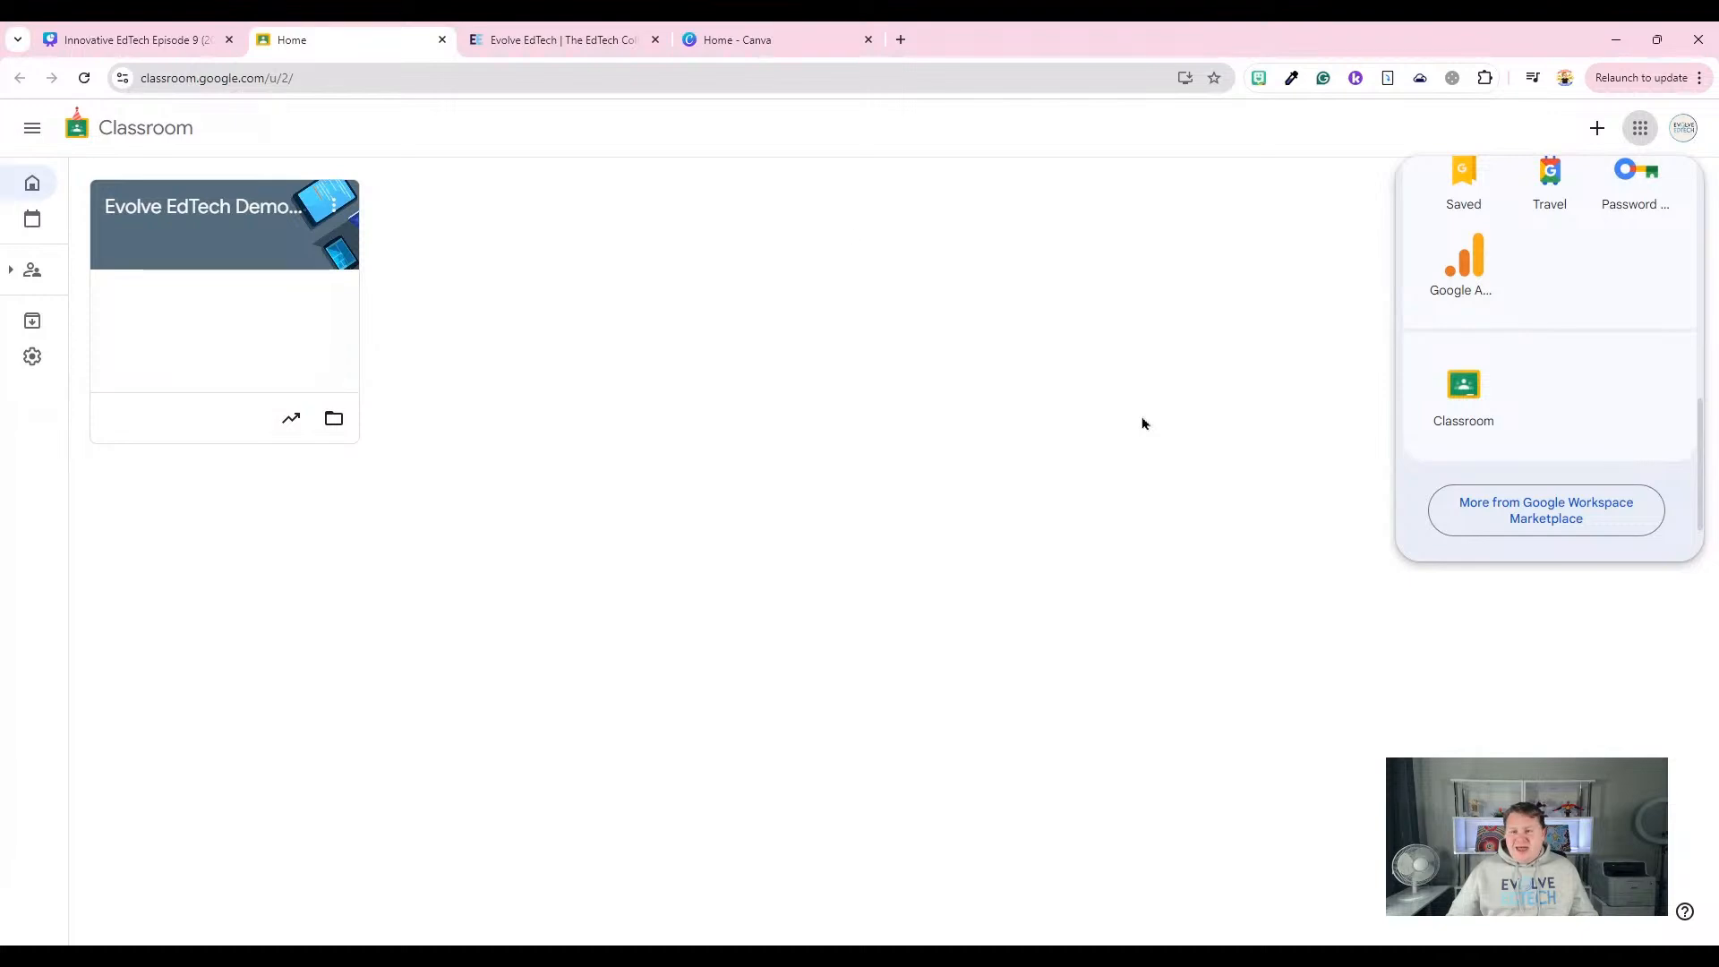
click(362, 76)
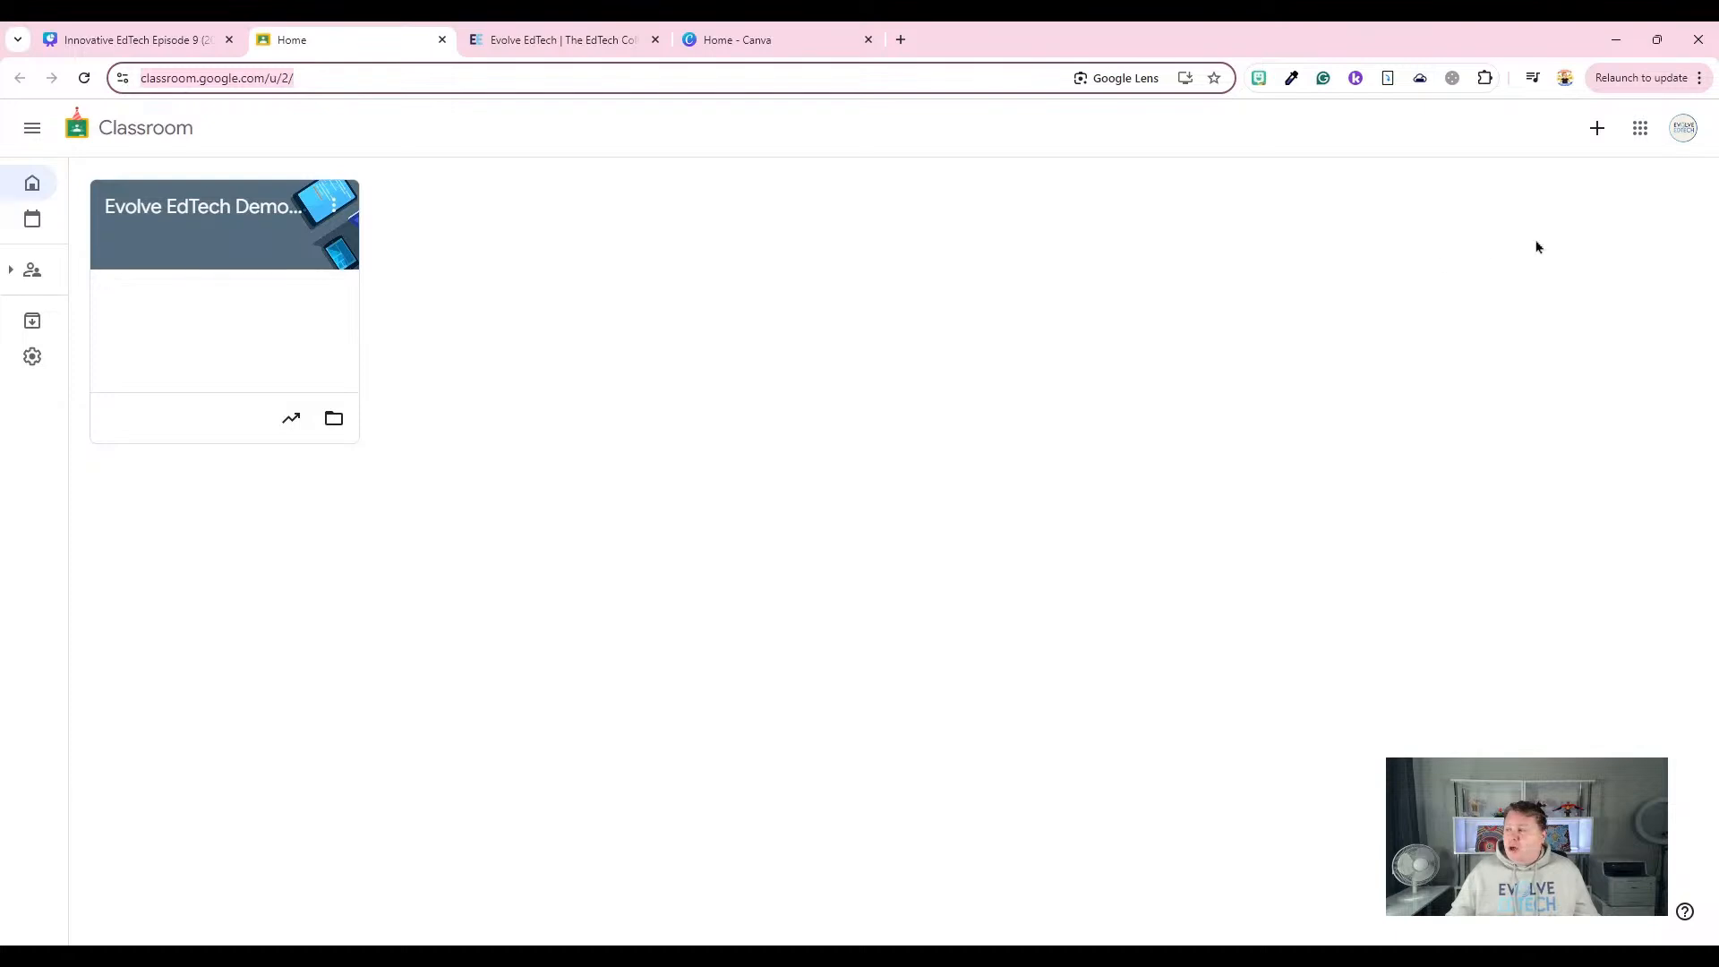
click(1683, 132)
click(1166, 215)
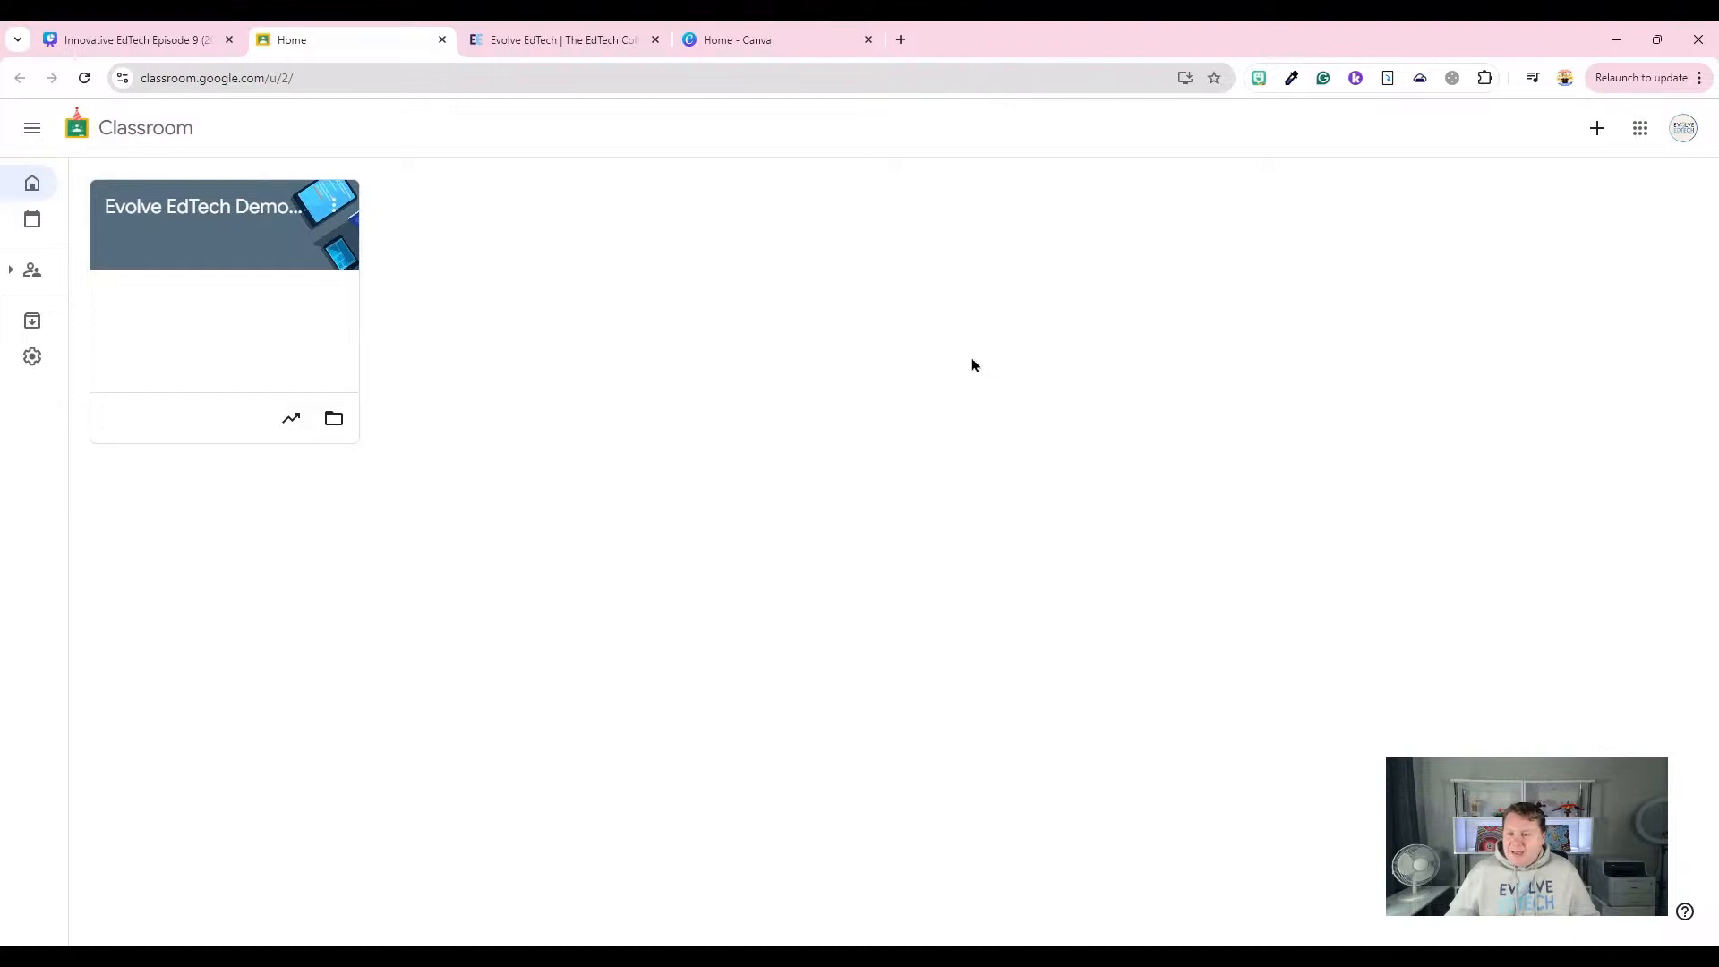
Open the To review page for the classes being taught.
mouse_move(56, 184)
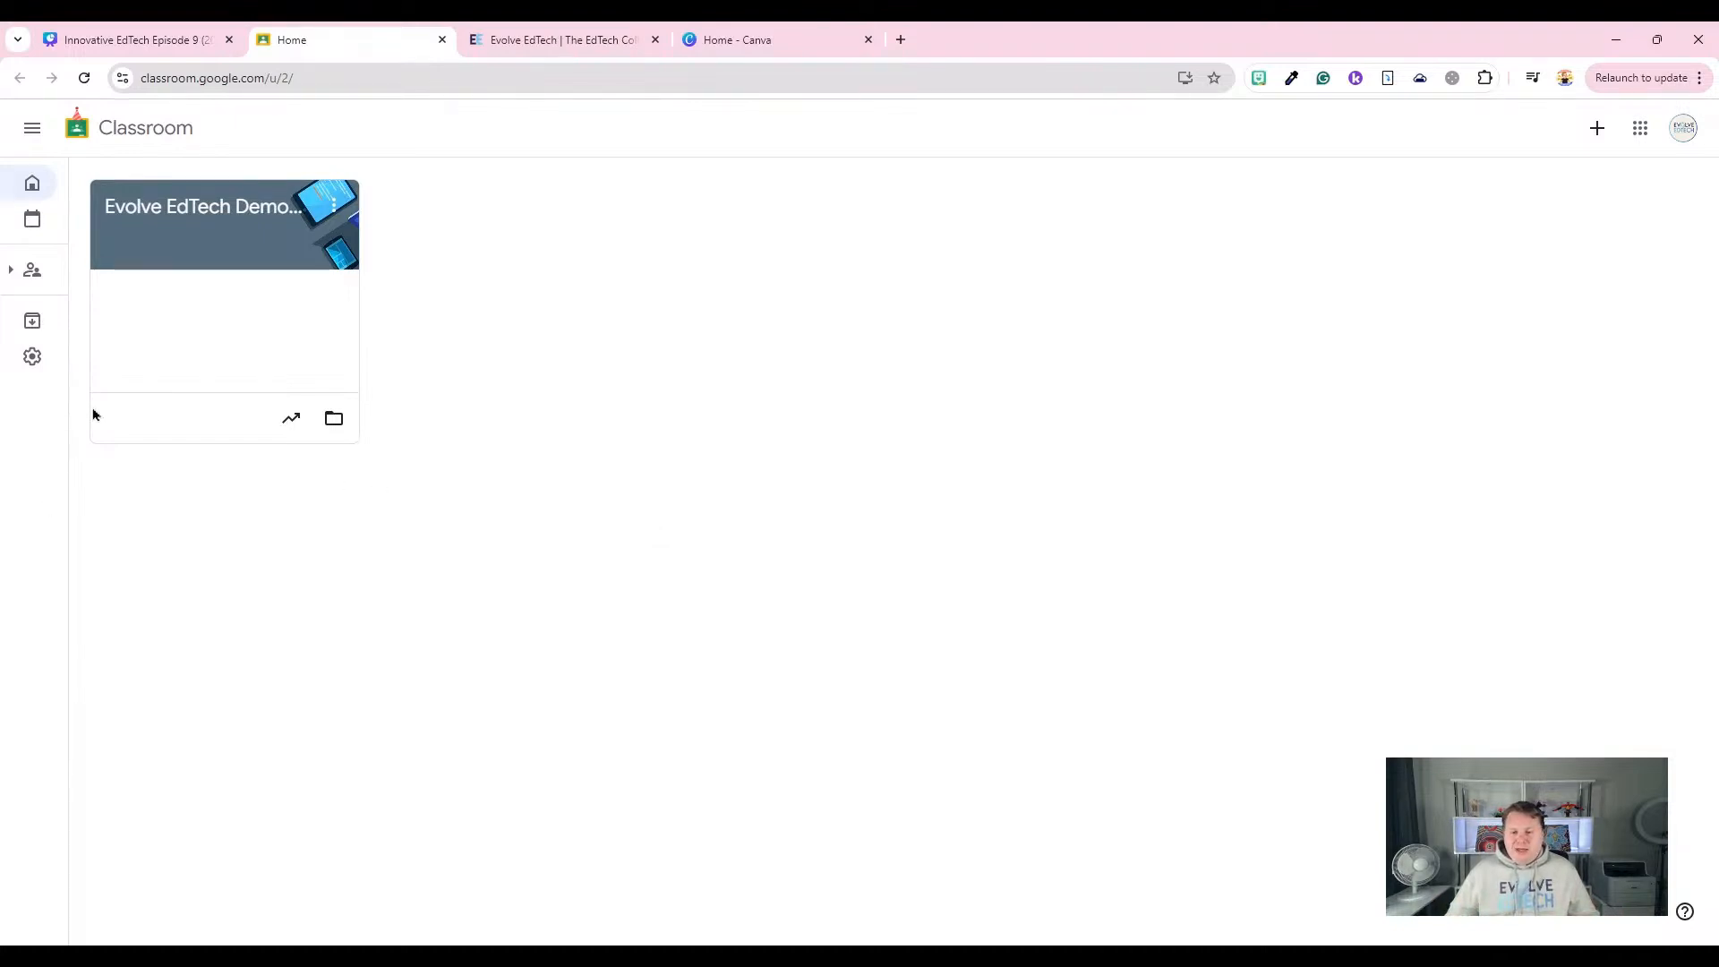
mouse_move(46, 269)
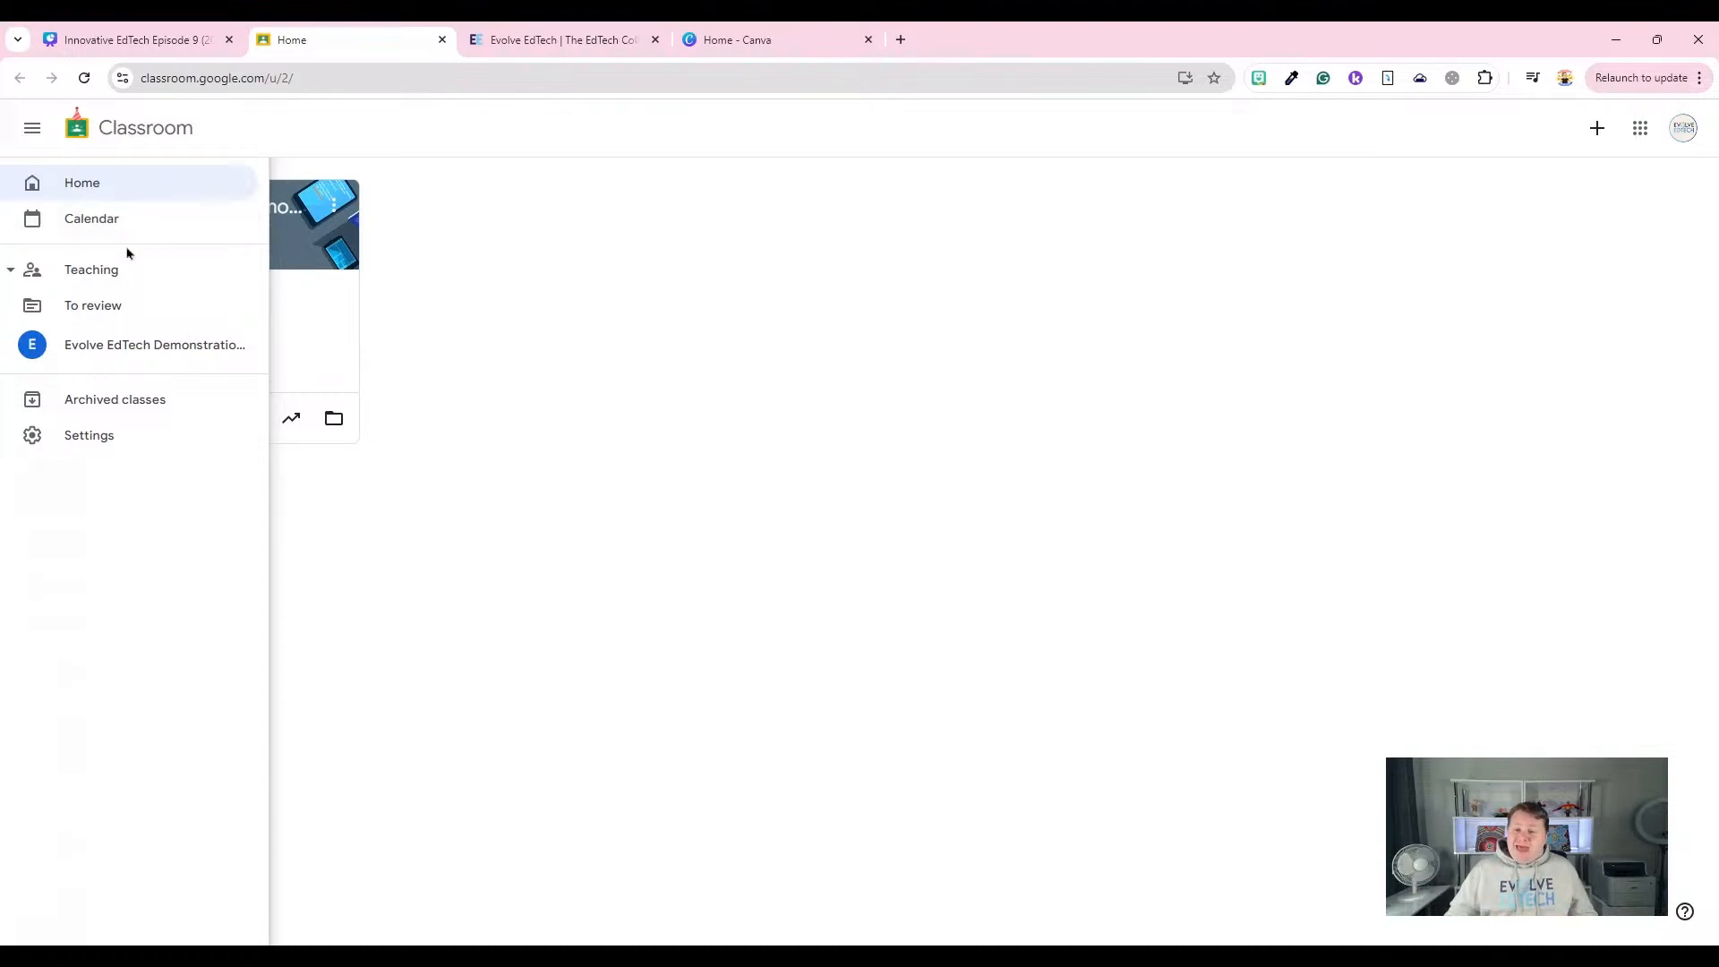
click(100, 309)
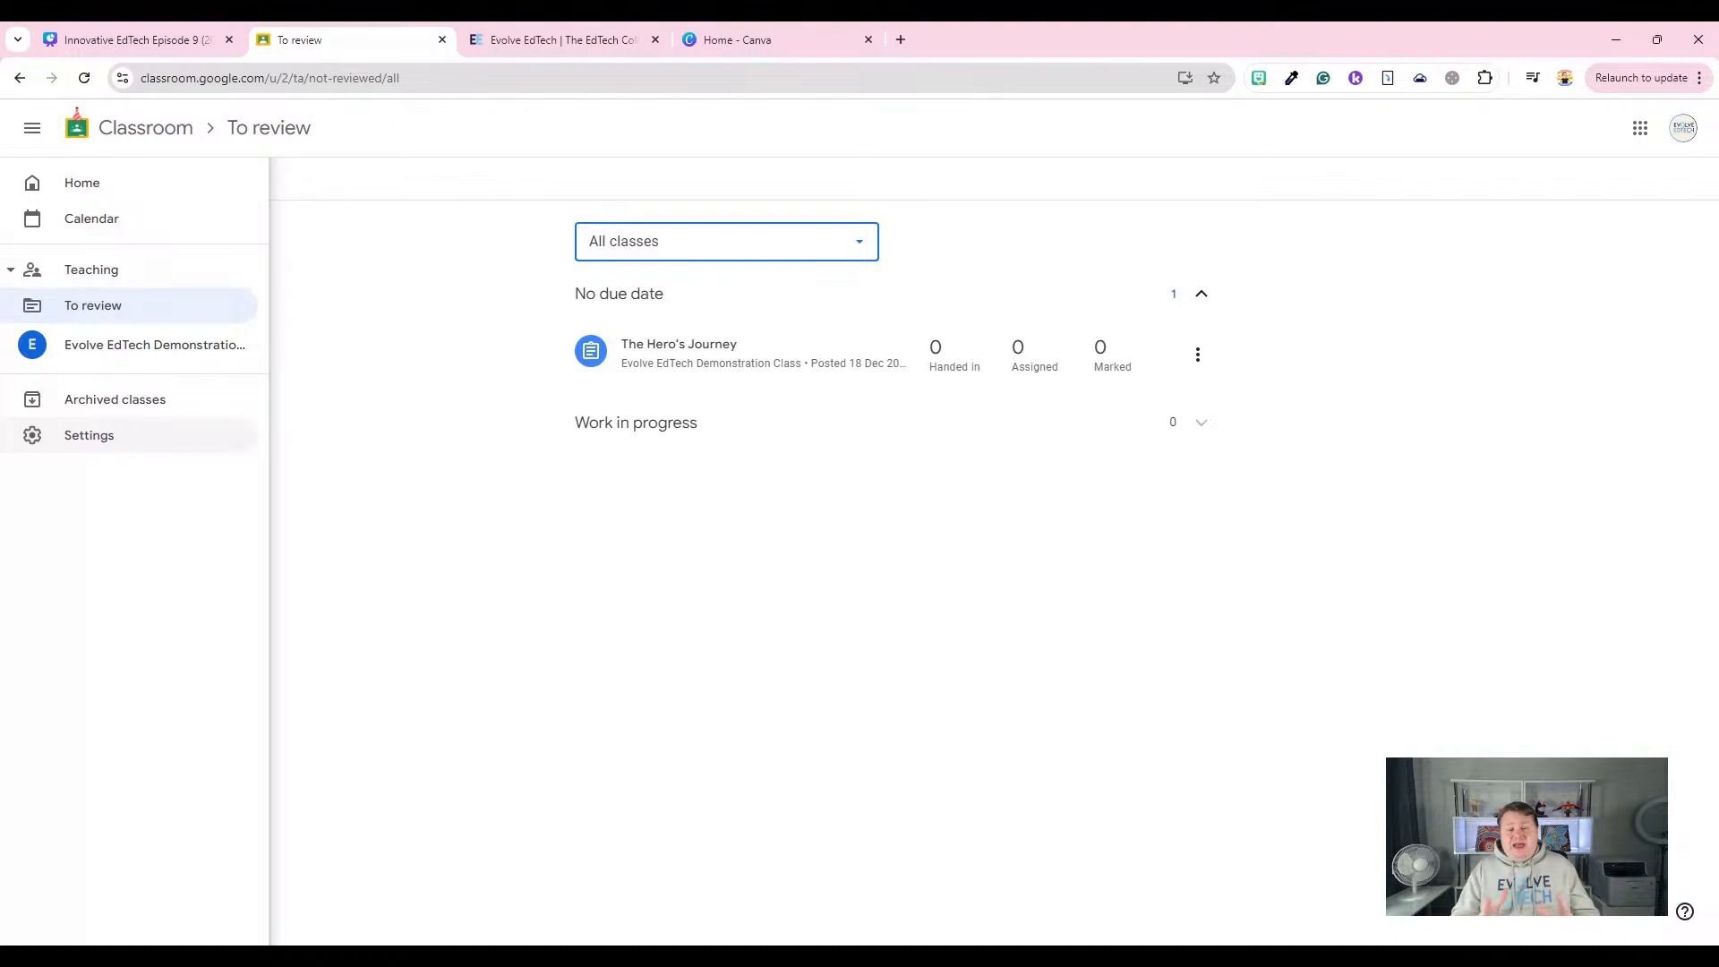
Open the Classroom settings and look over the profile and notification options.
click(90, 442)
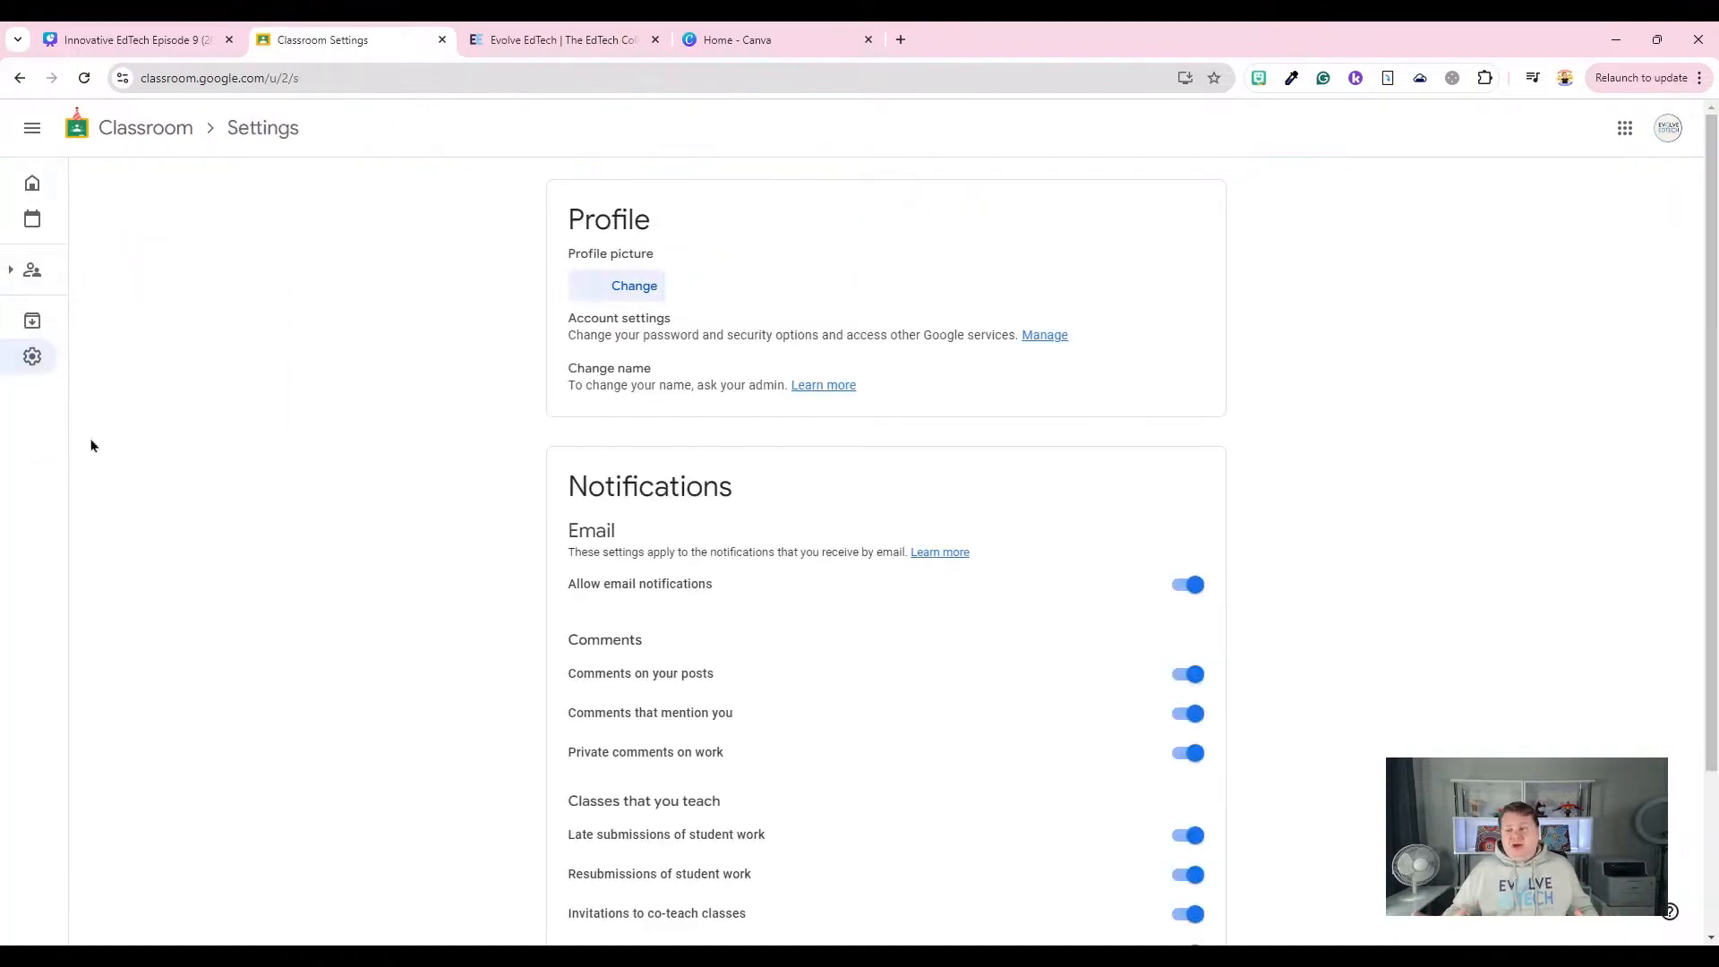
scroll(1012, 608, down, 3)
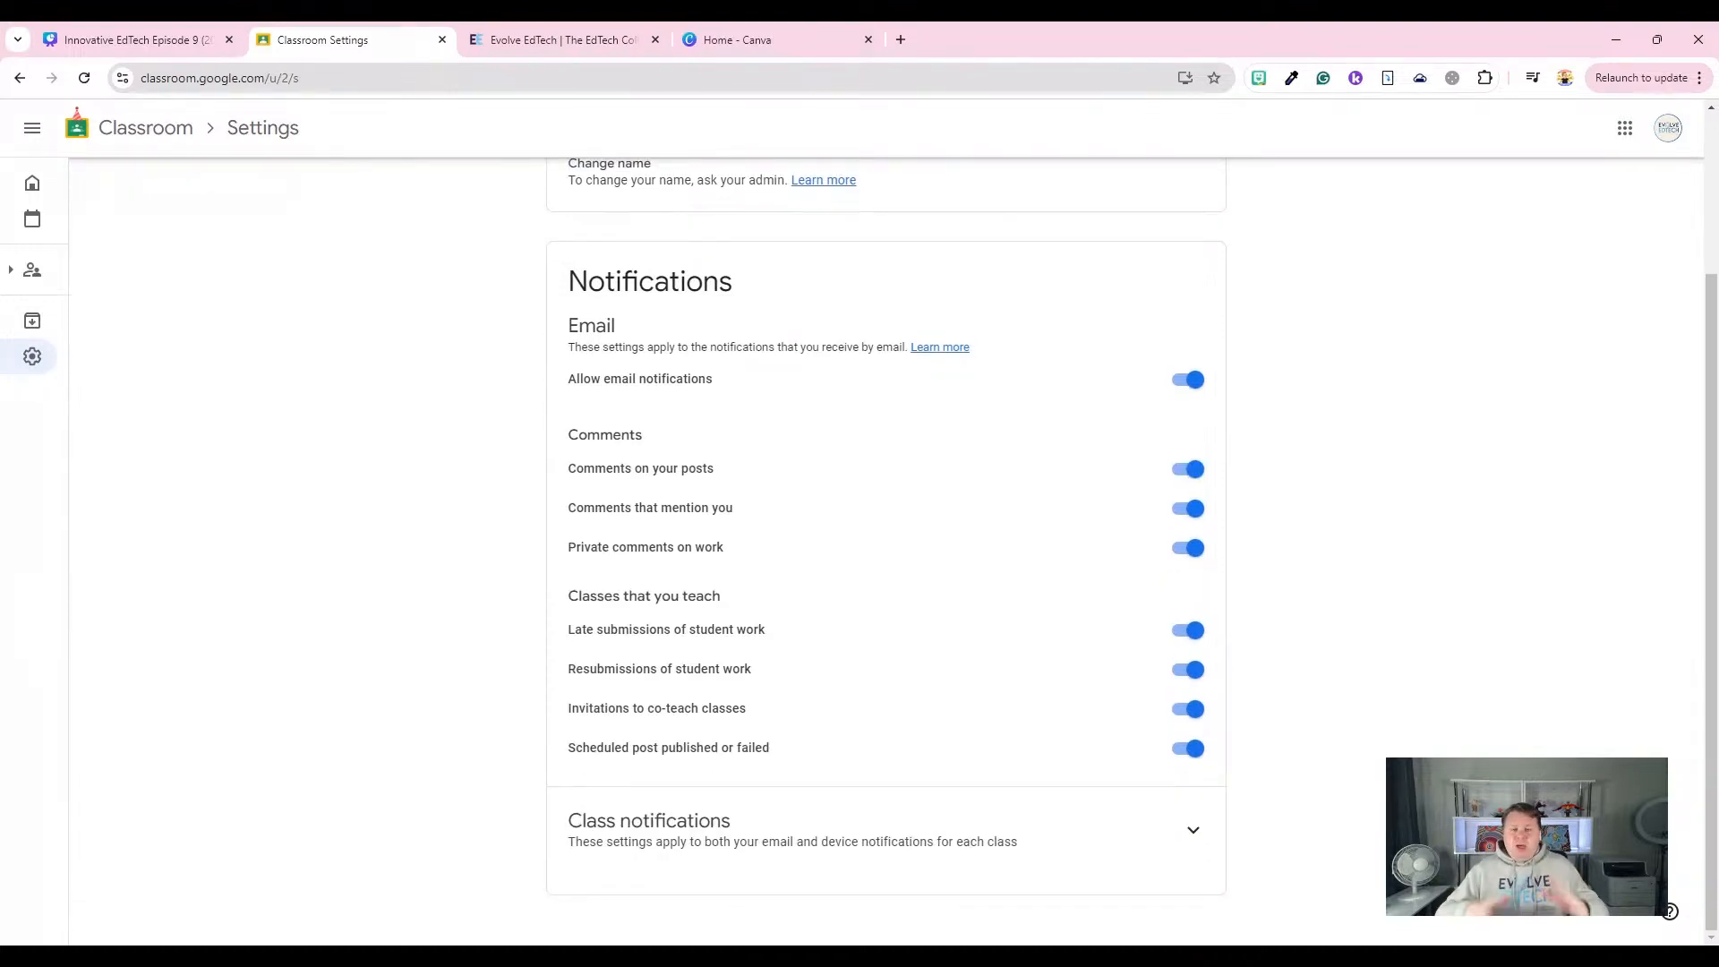
scroll(1009, 603, up, 3)
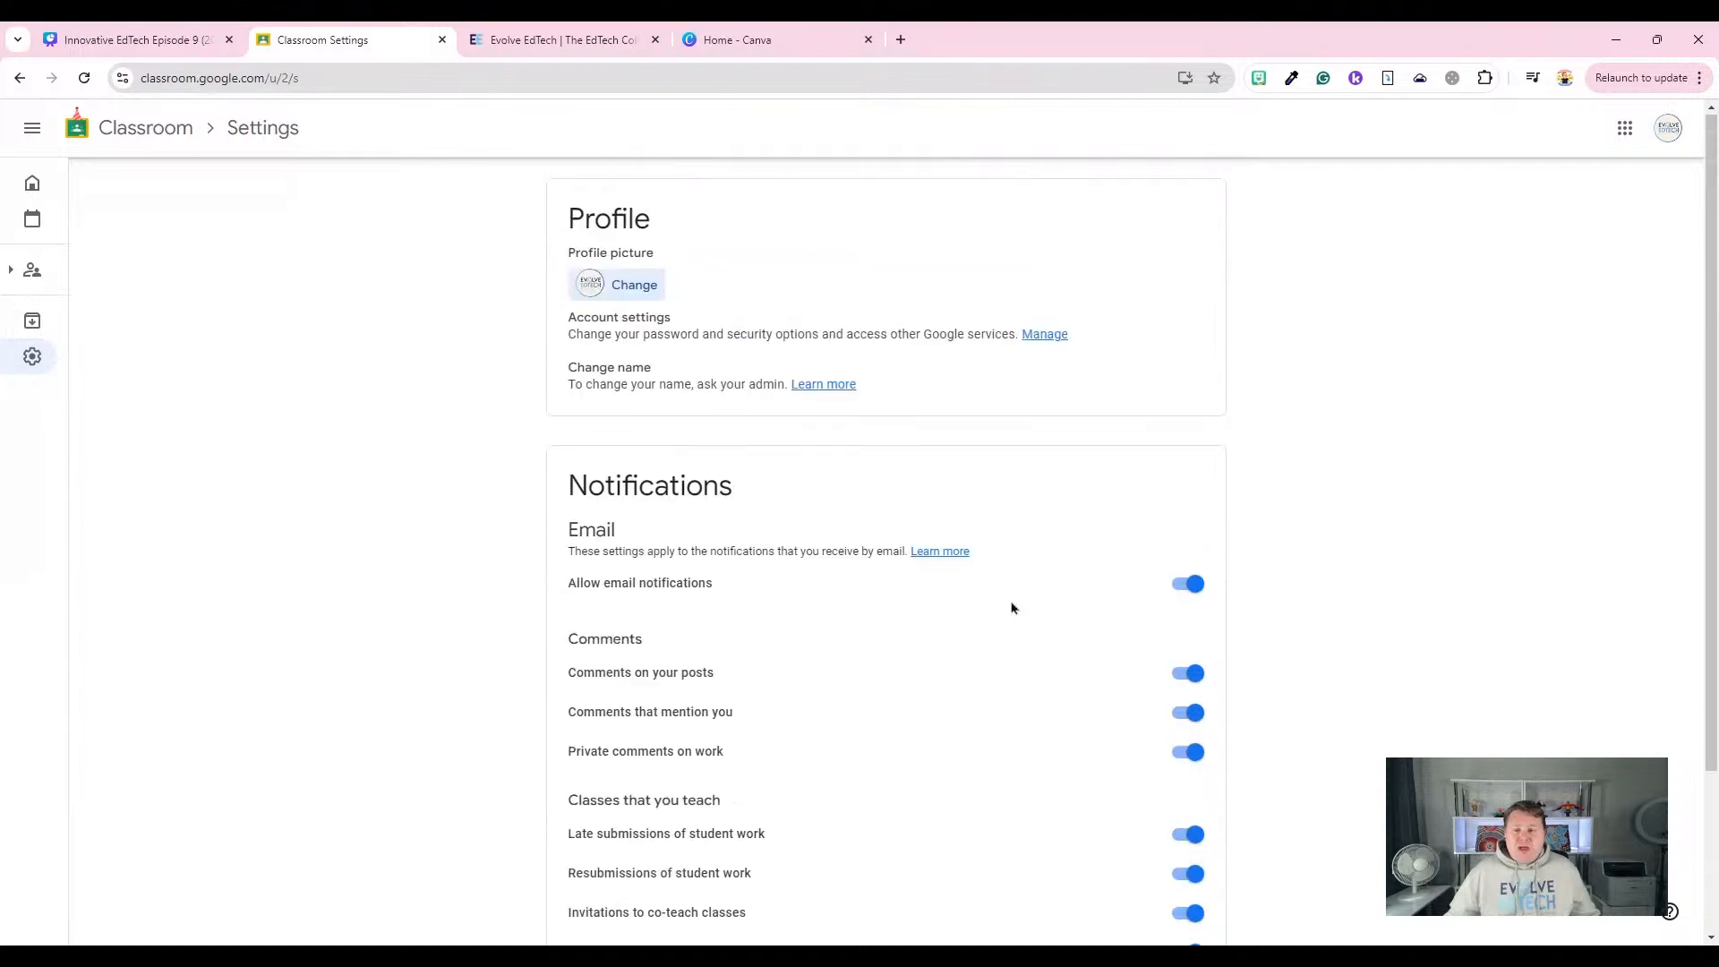
Return to the Classroom home page and view the Create class form, closing it without creating a class.
click(35, 182)
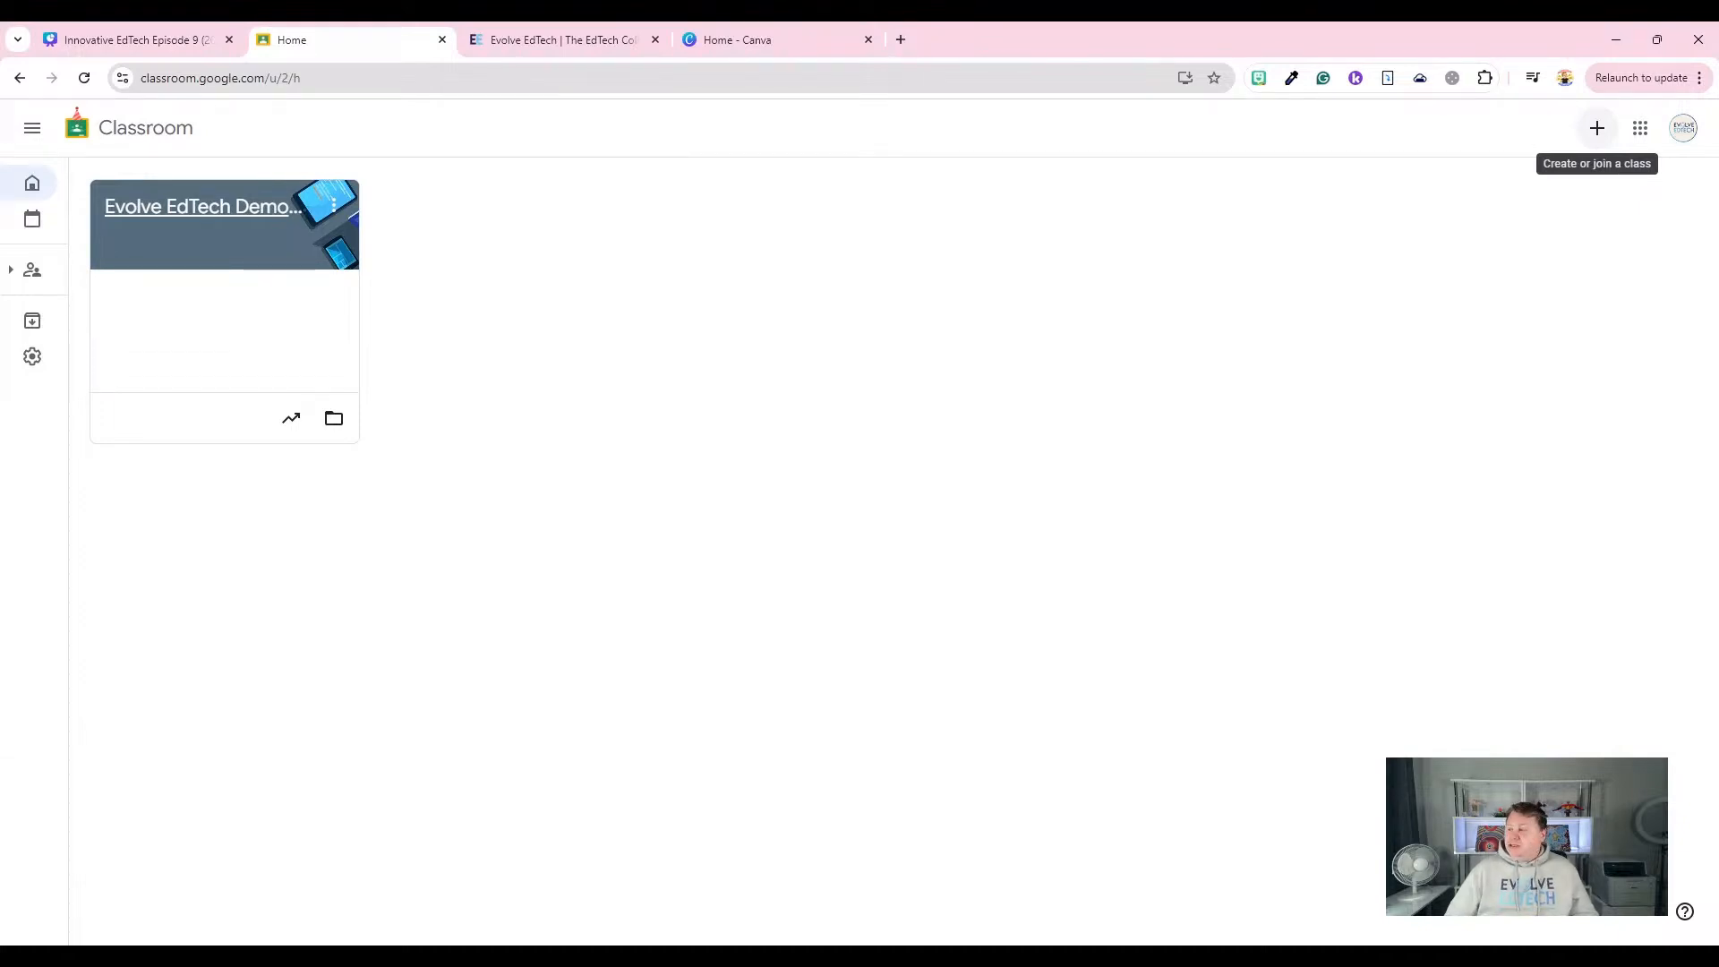
click(1599, 130)
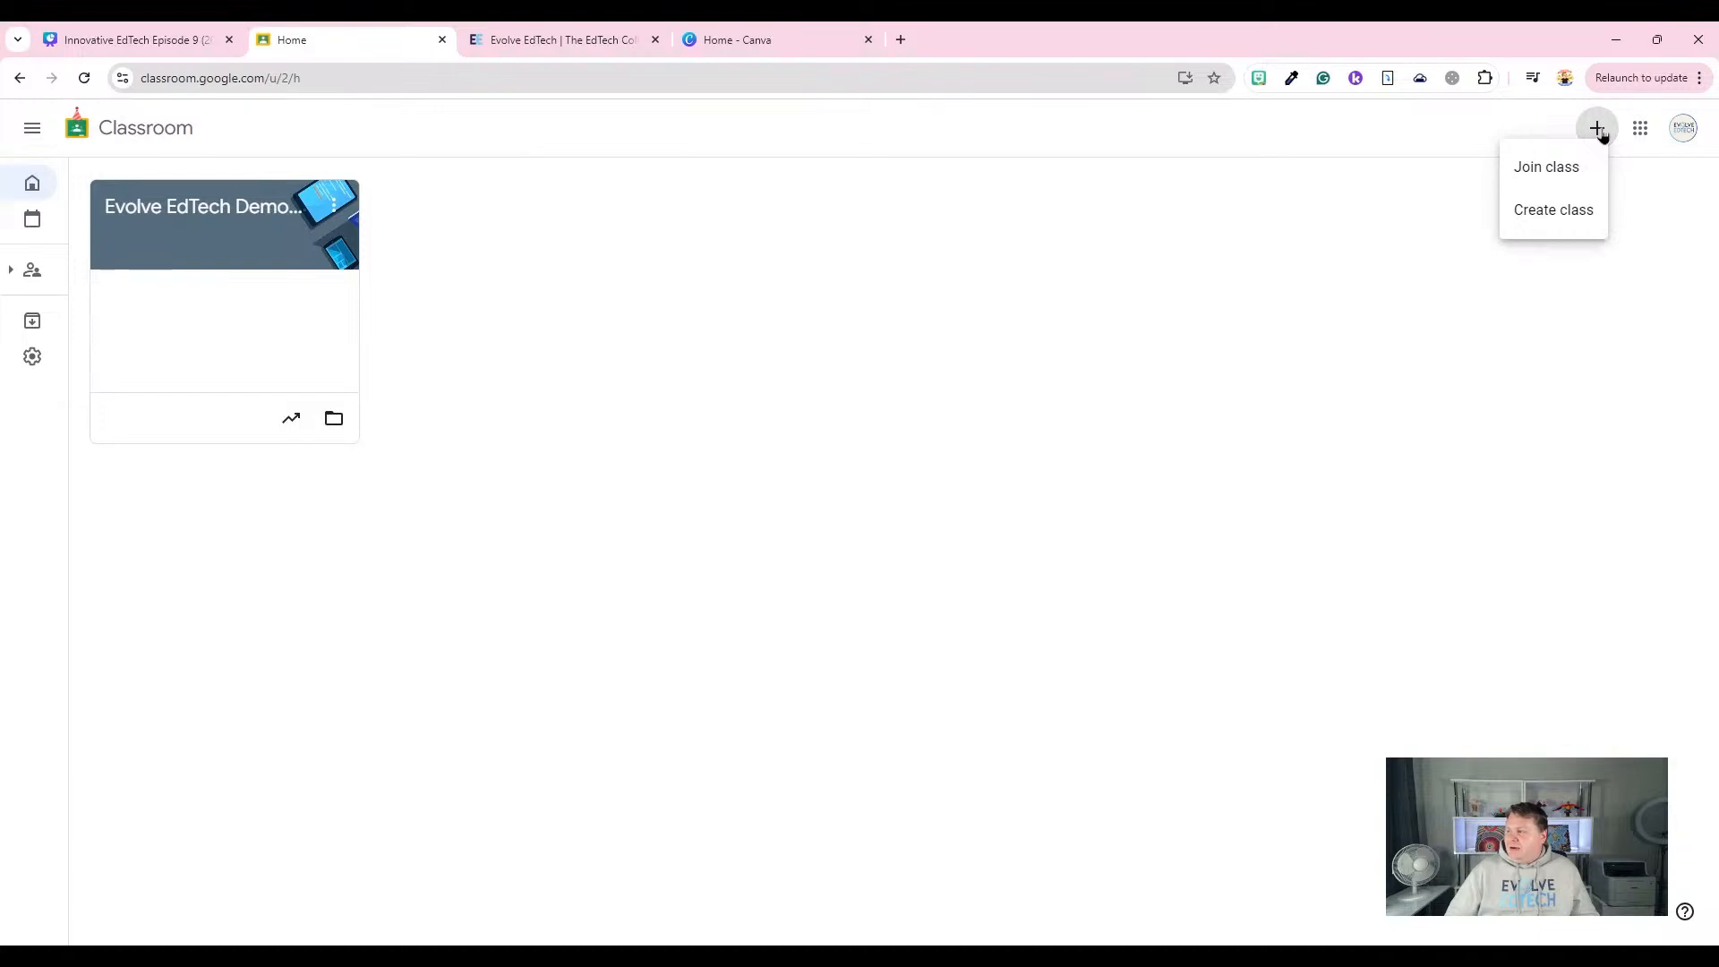
click(1567, 213)
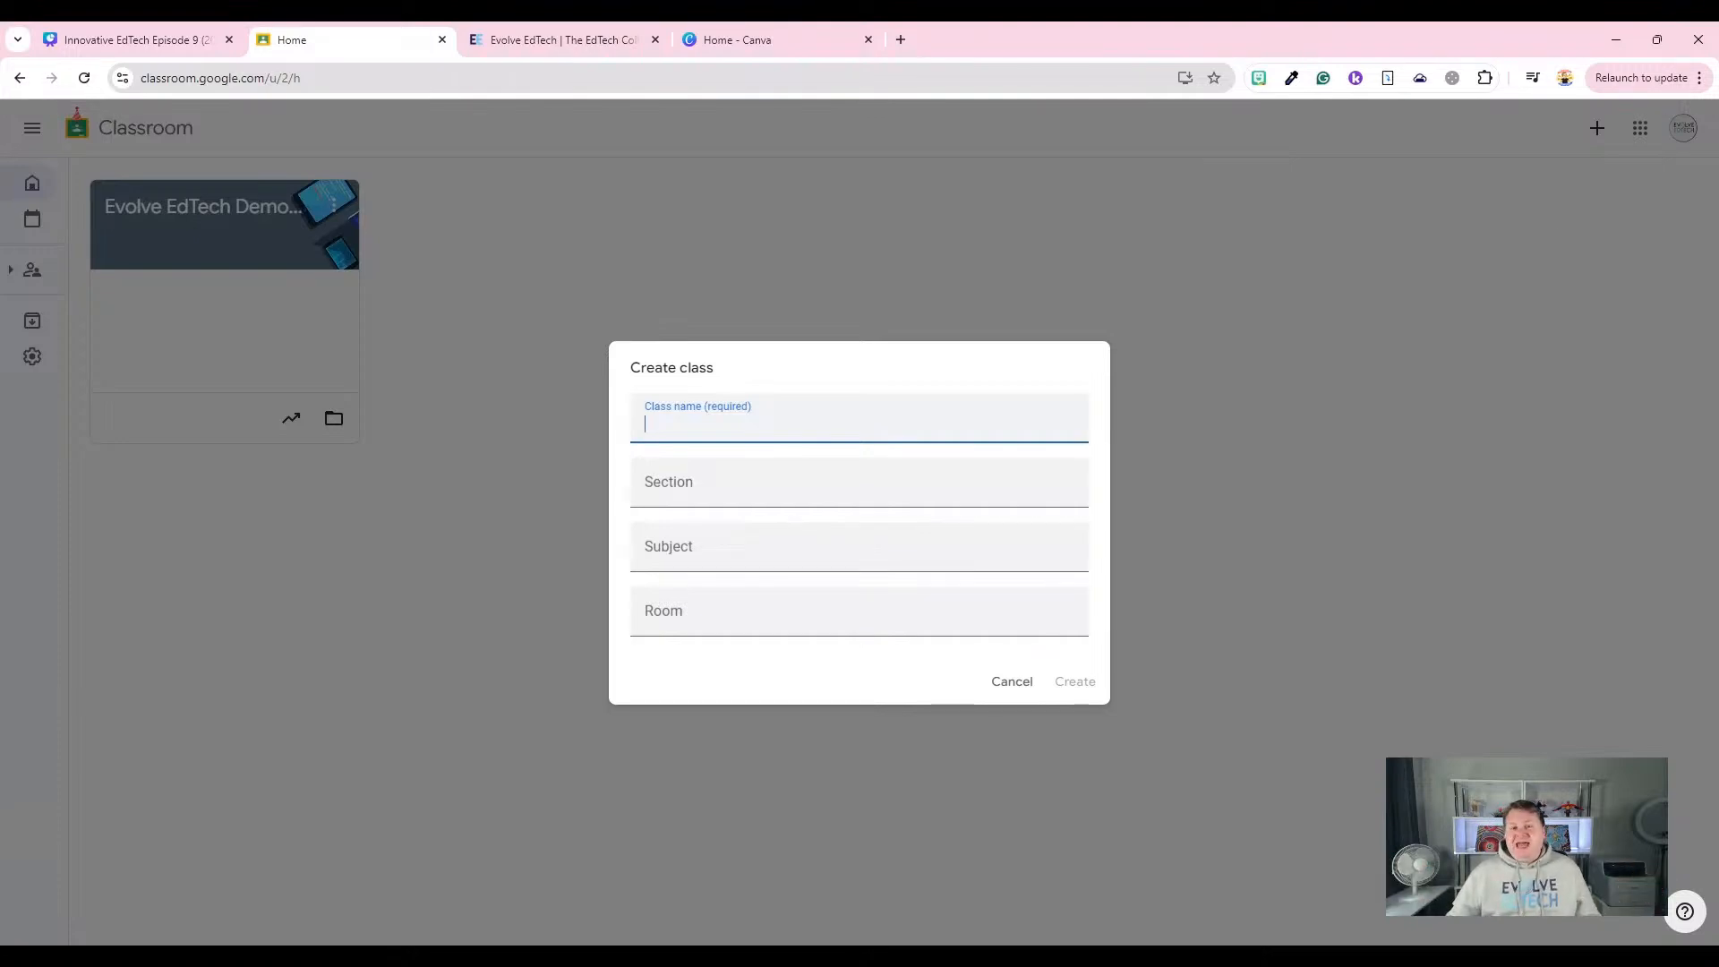
click(1006, 682)
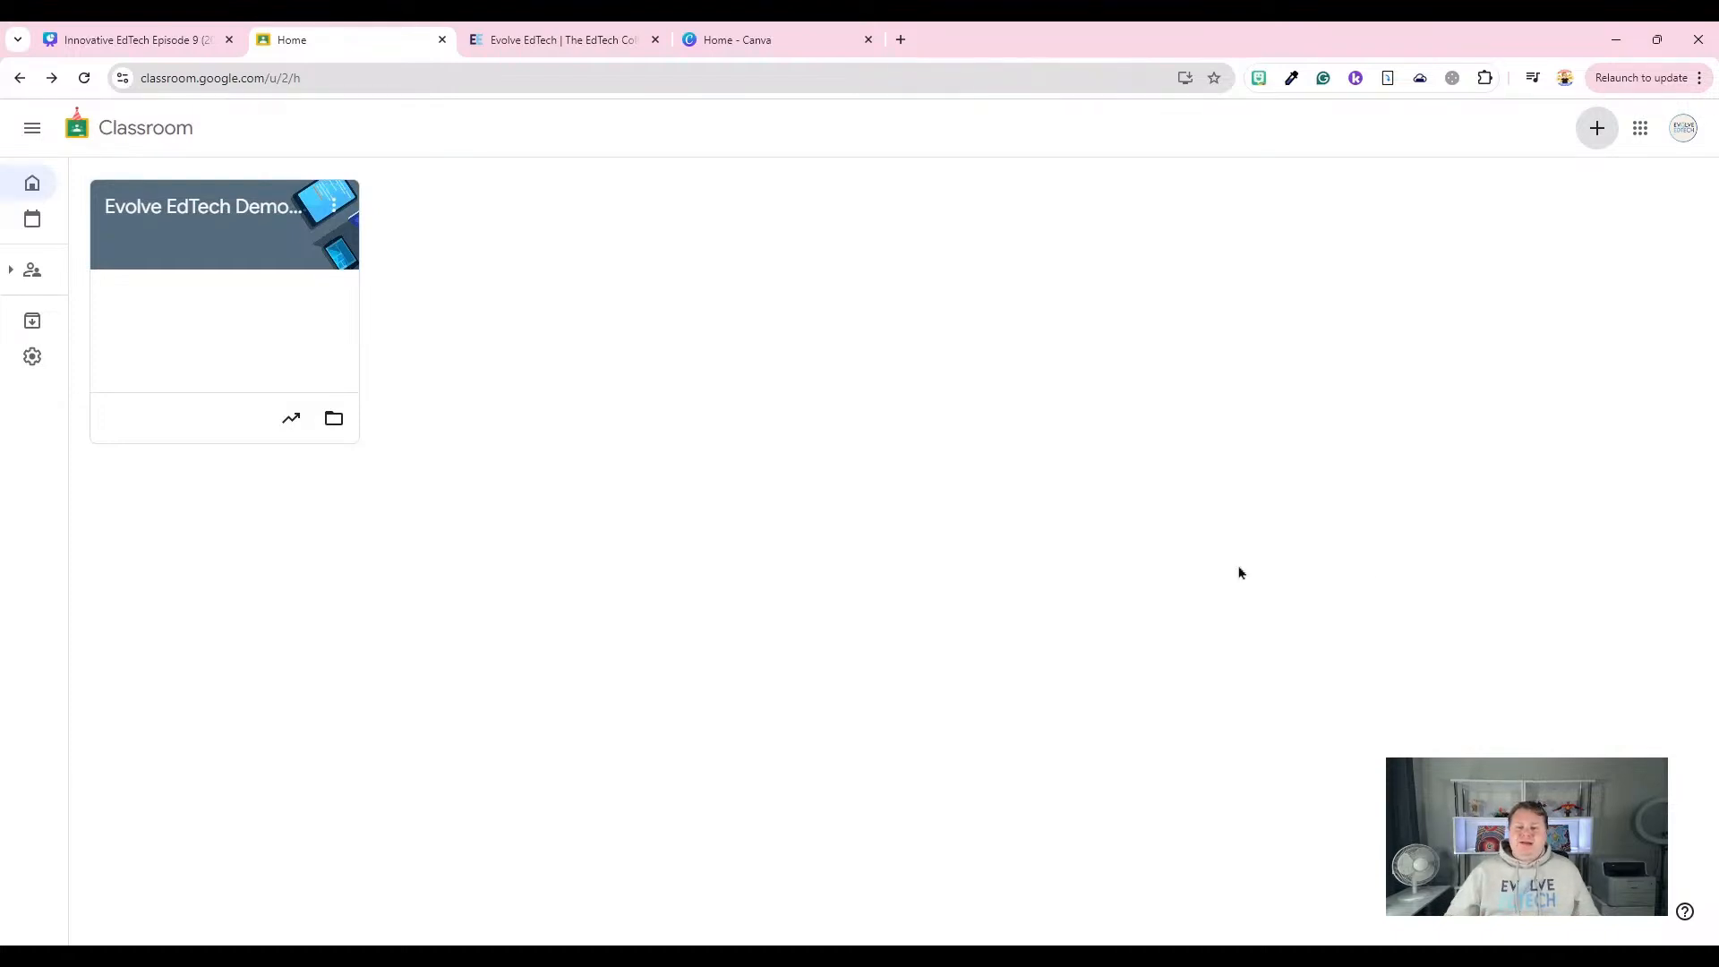
Open the Evolve EdTech Demonstration Class and choose pink as the theme colour while customising its appearance.
click(197, 219)
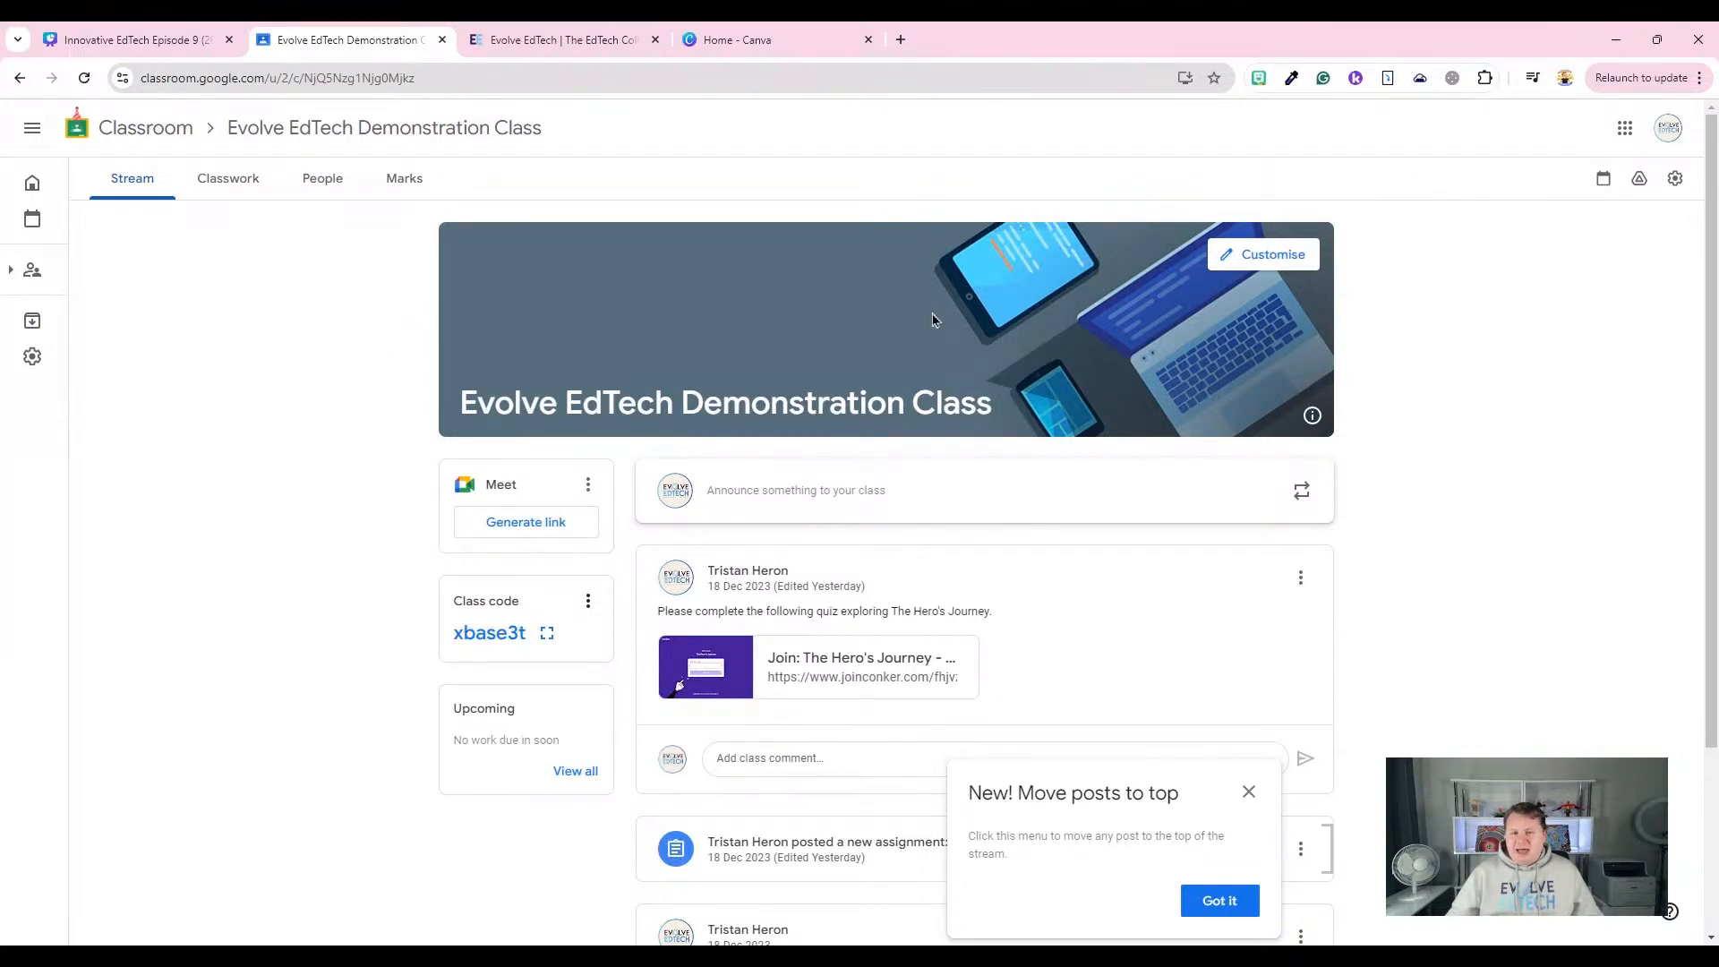
click(1267, 262)
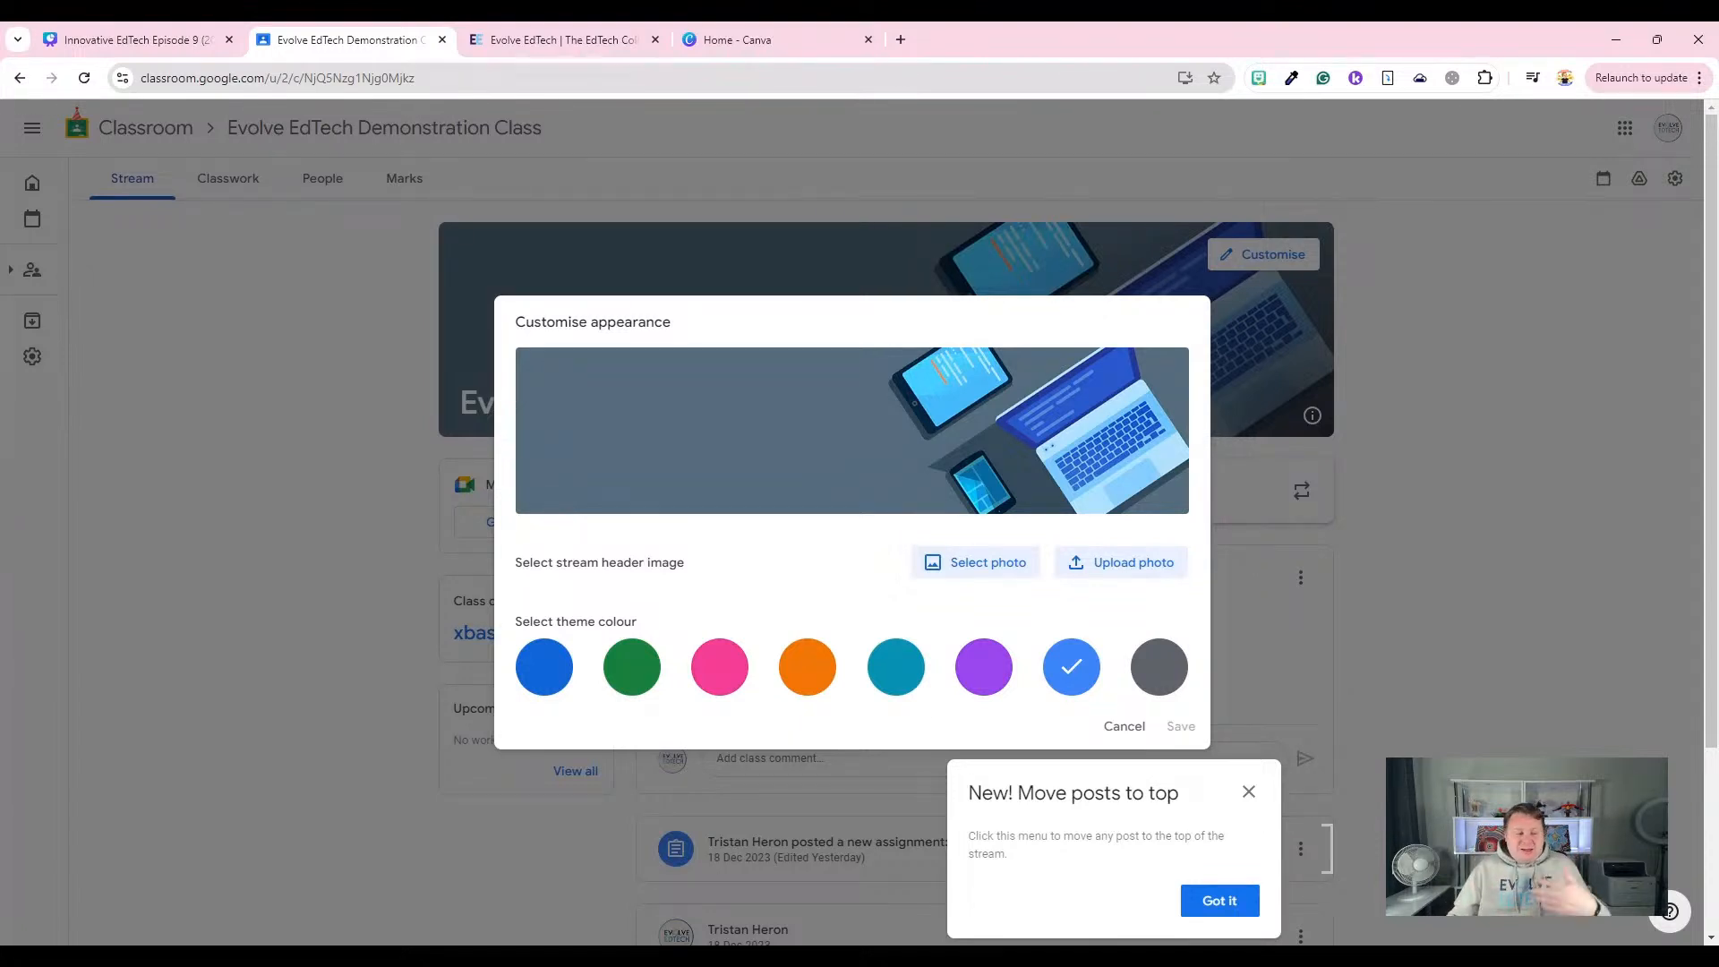
click(1250, 794)
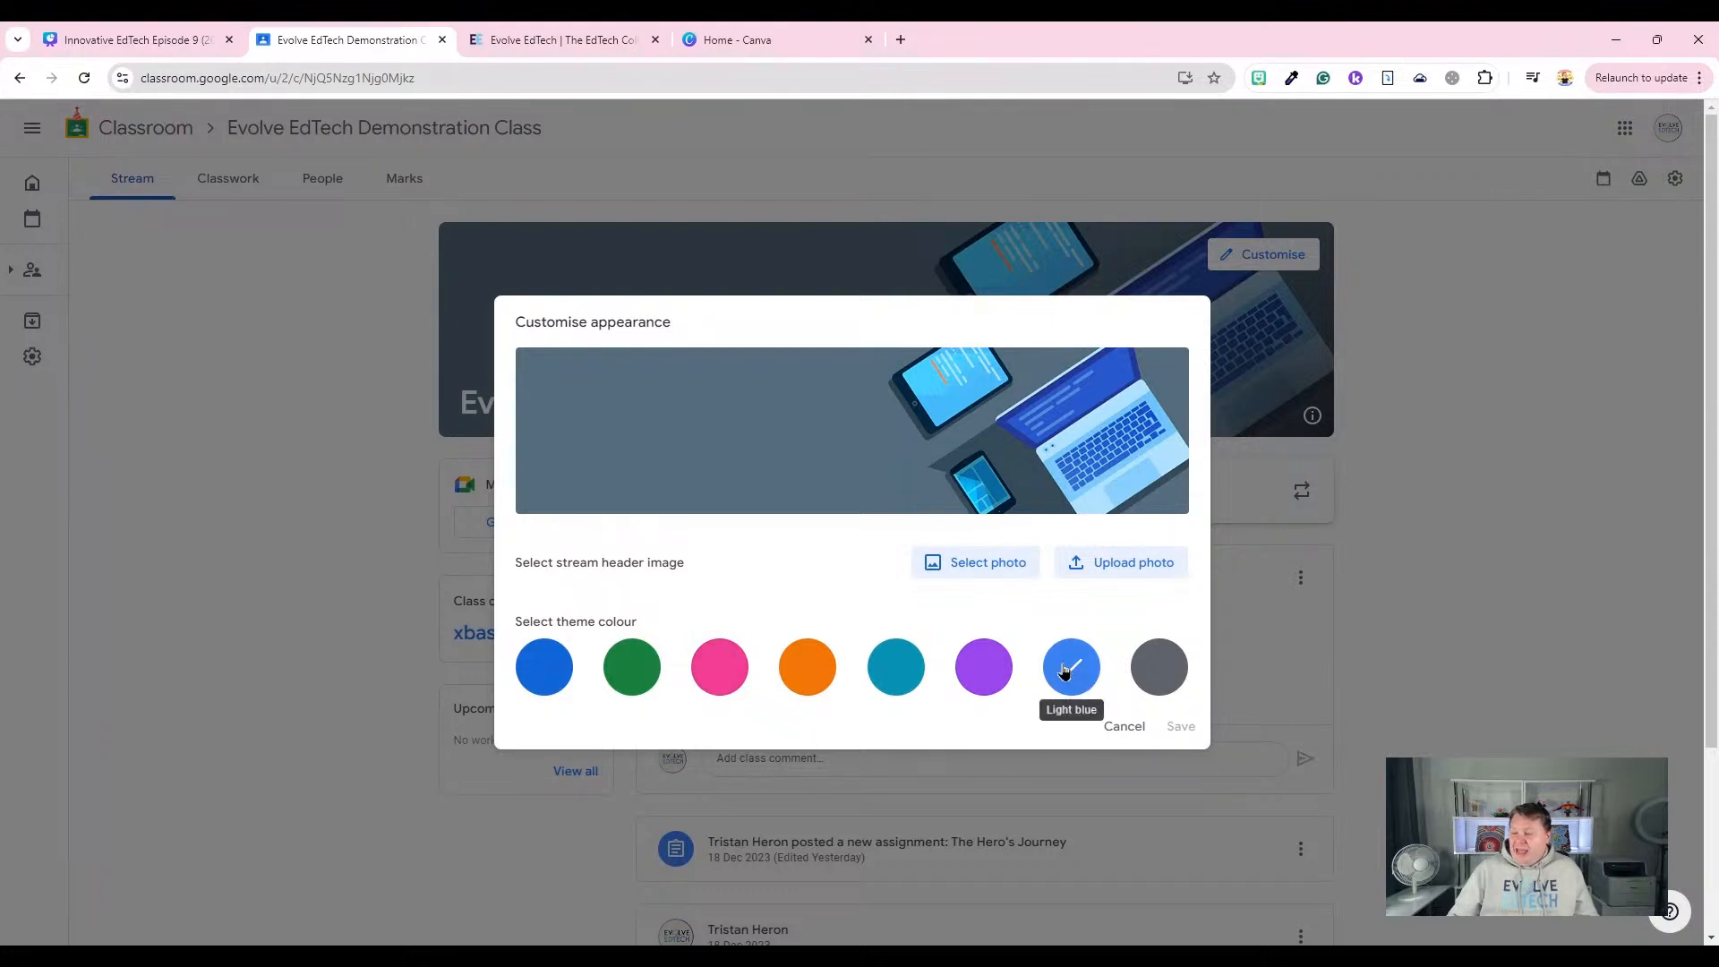
click(712, 666)
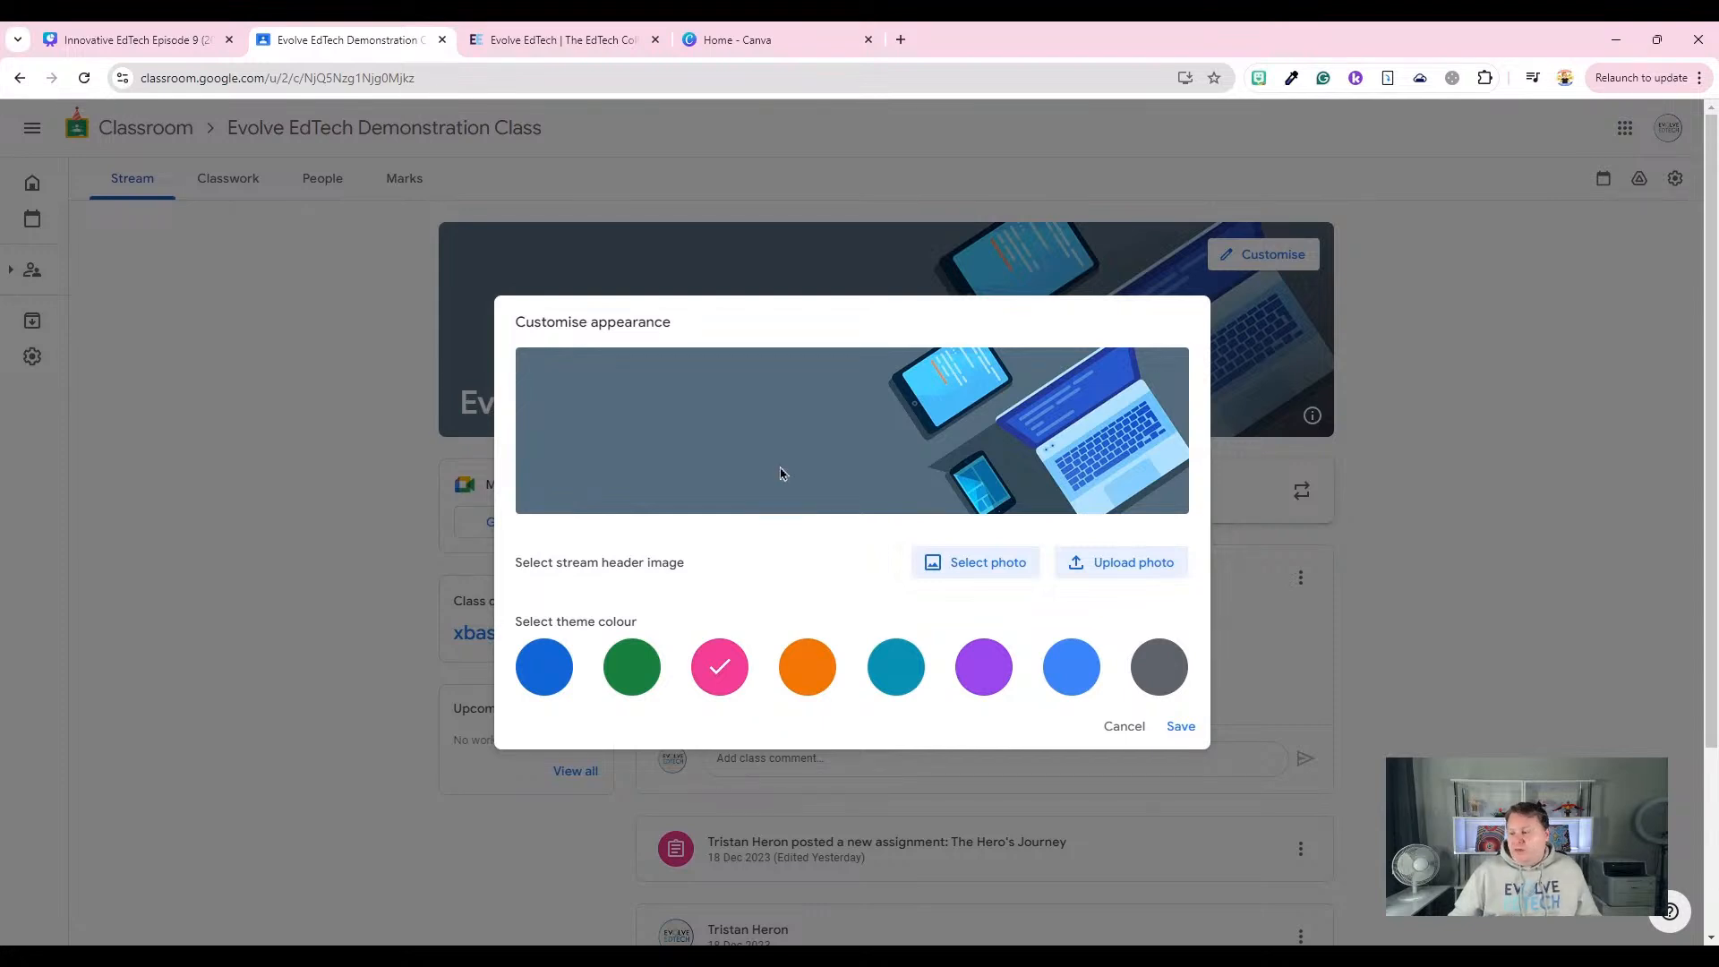
Browse the ready-made stream header images in the subject categories from General to Other, and leave the gallery without selecting one.
click(967, 568)
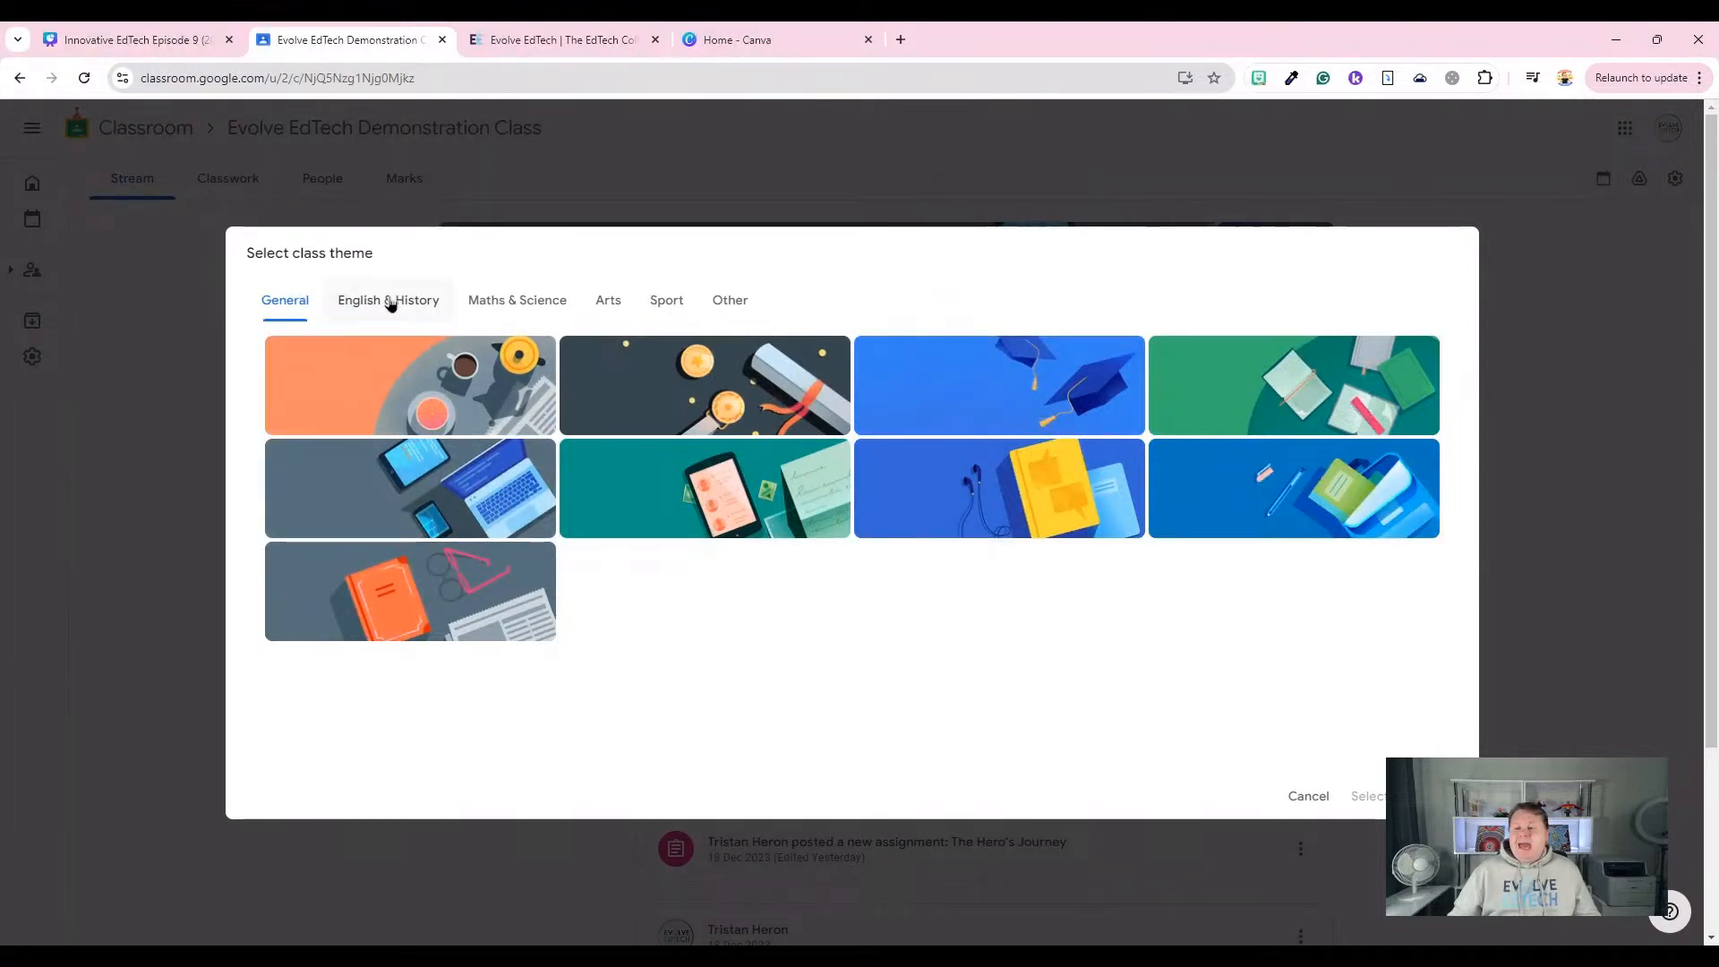
click(391, 306)
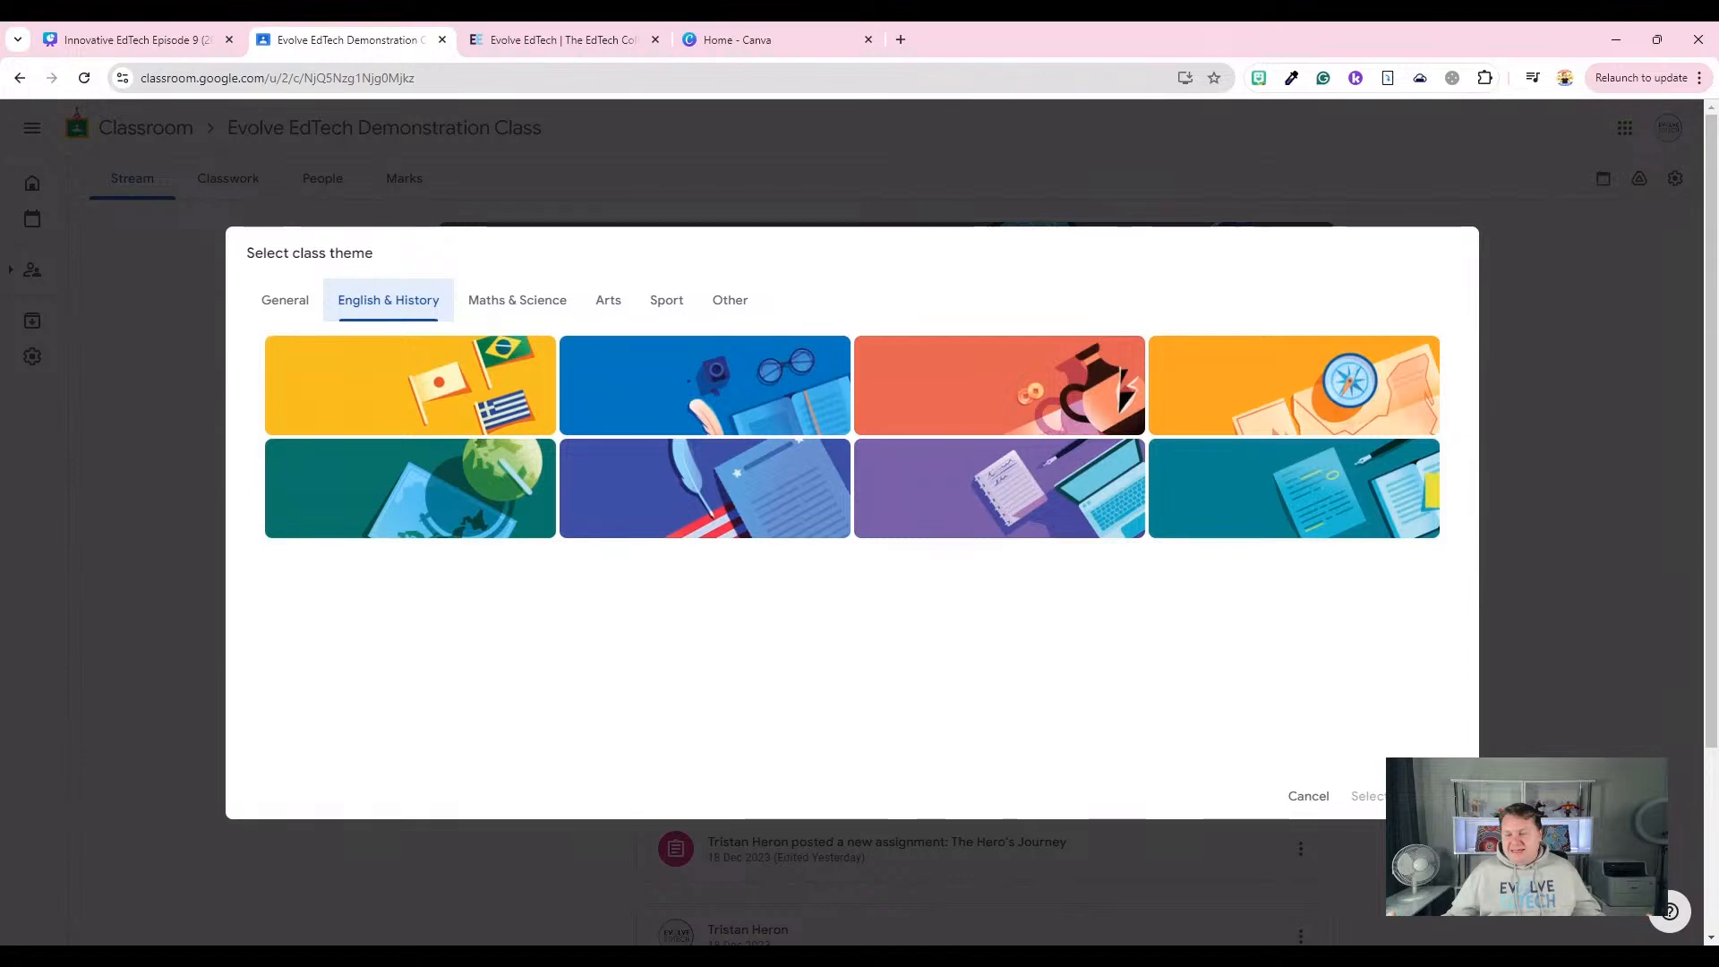
click(557, 297)
click(608, 297)
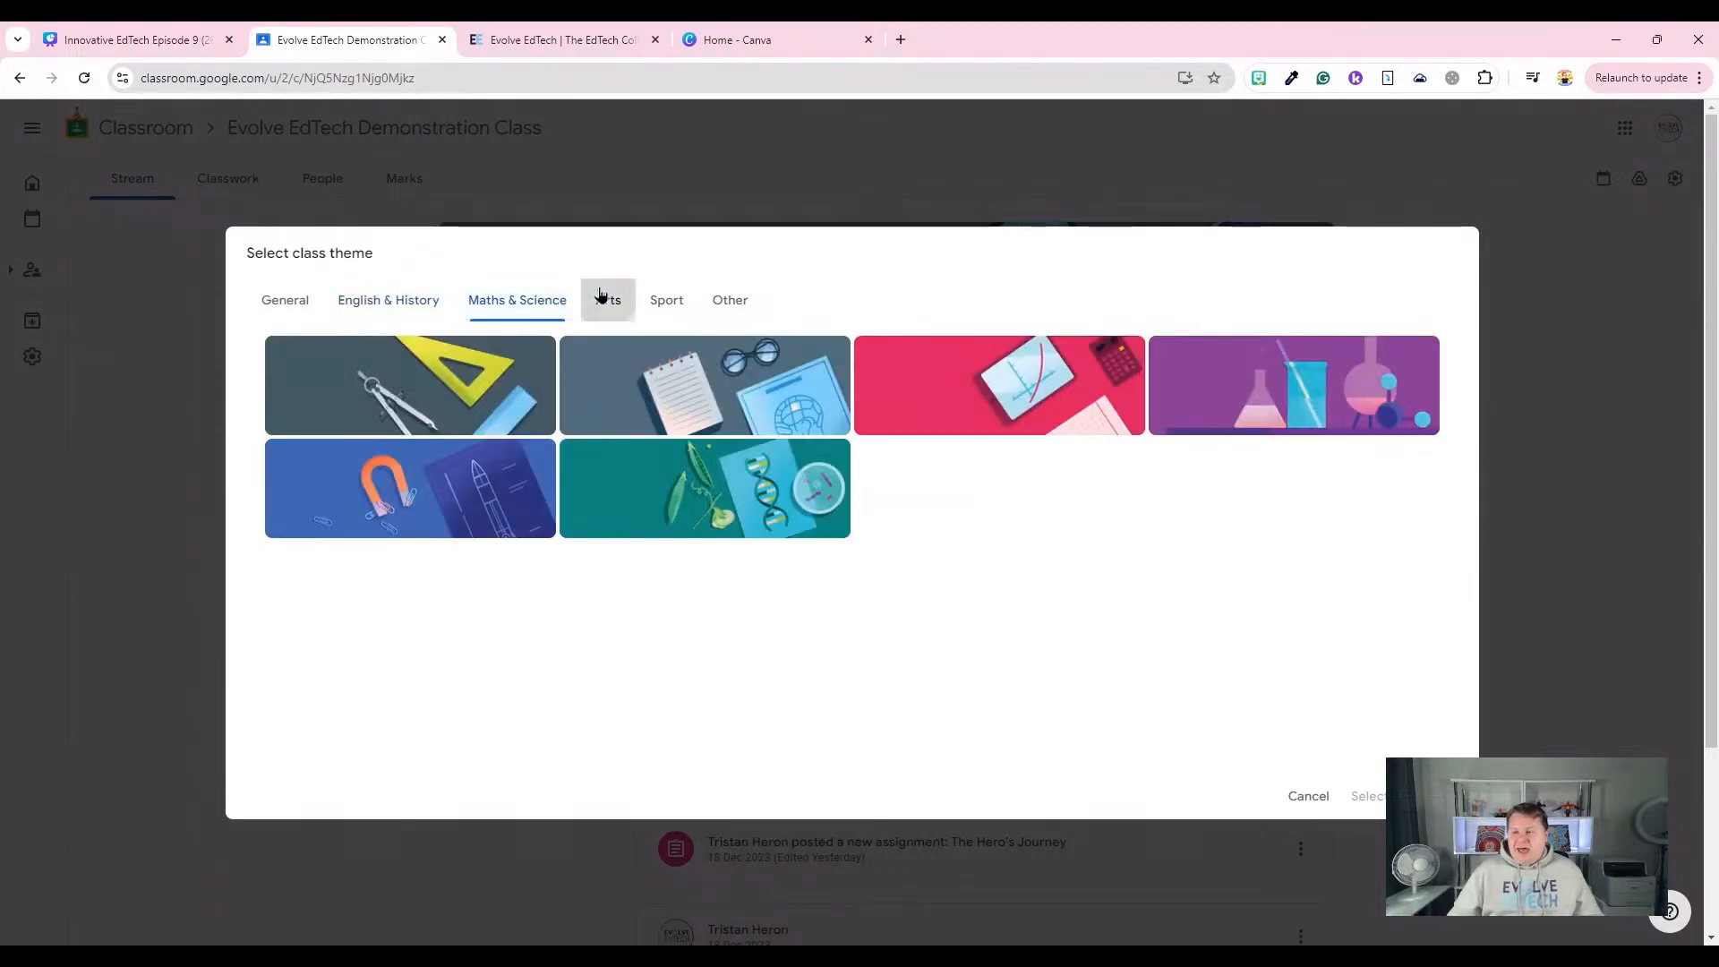
click(666, 298)
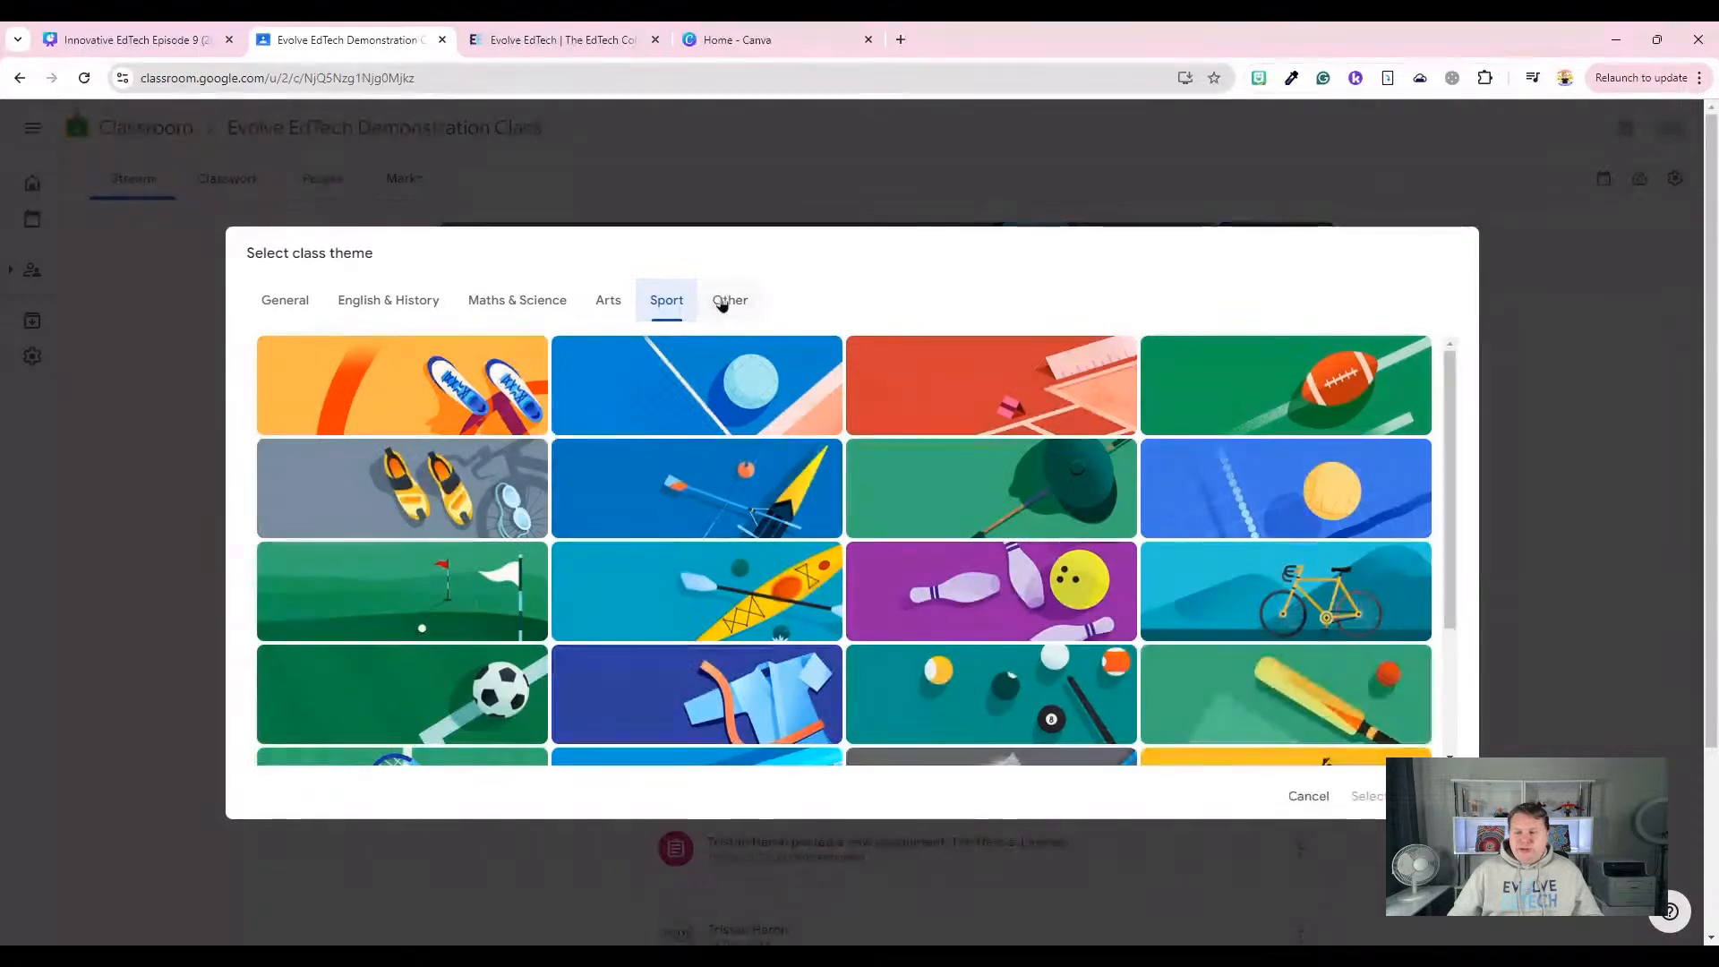
click(731, 301)
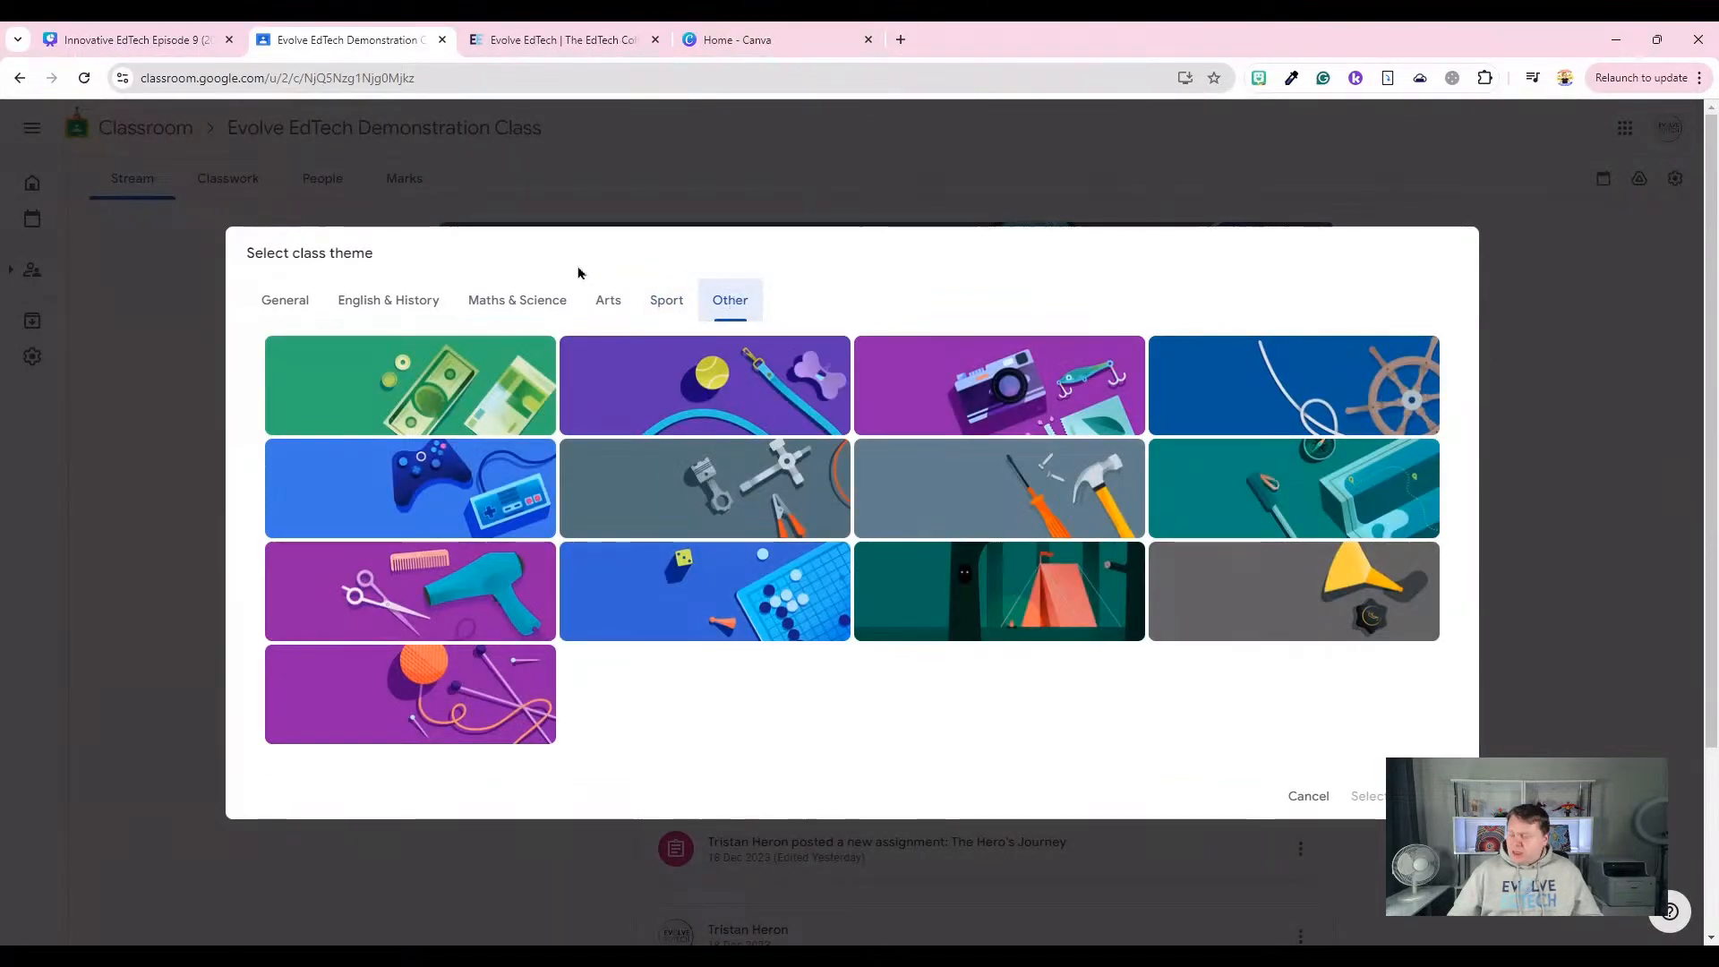
click(288, 316)
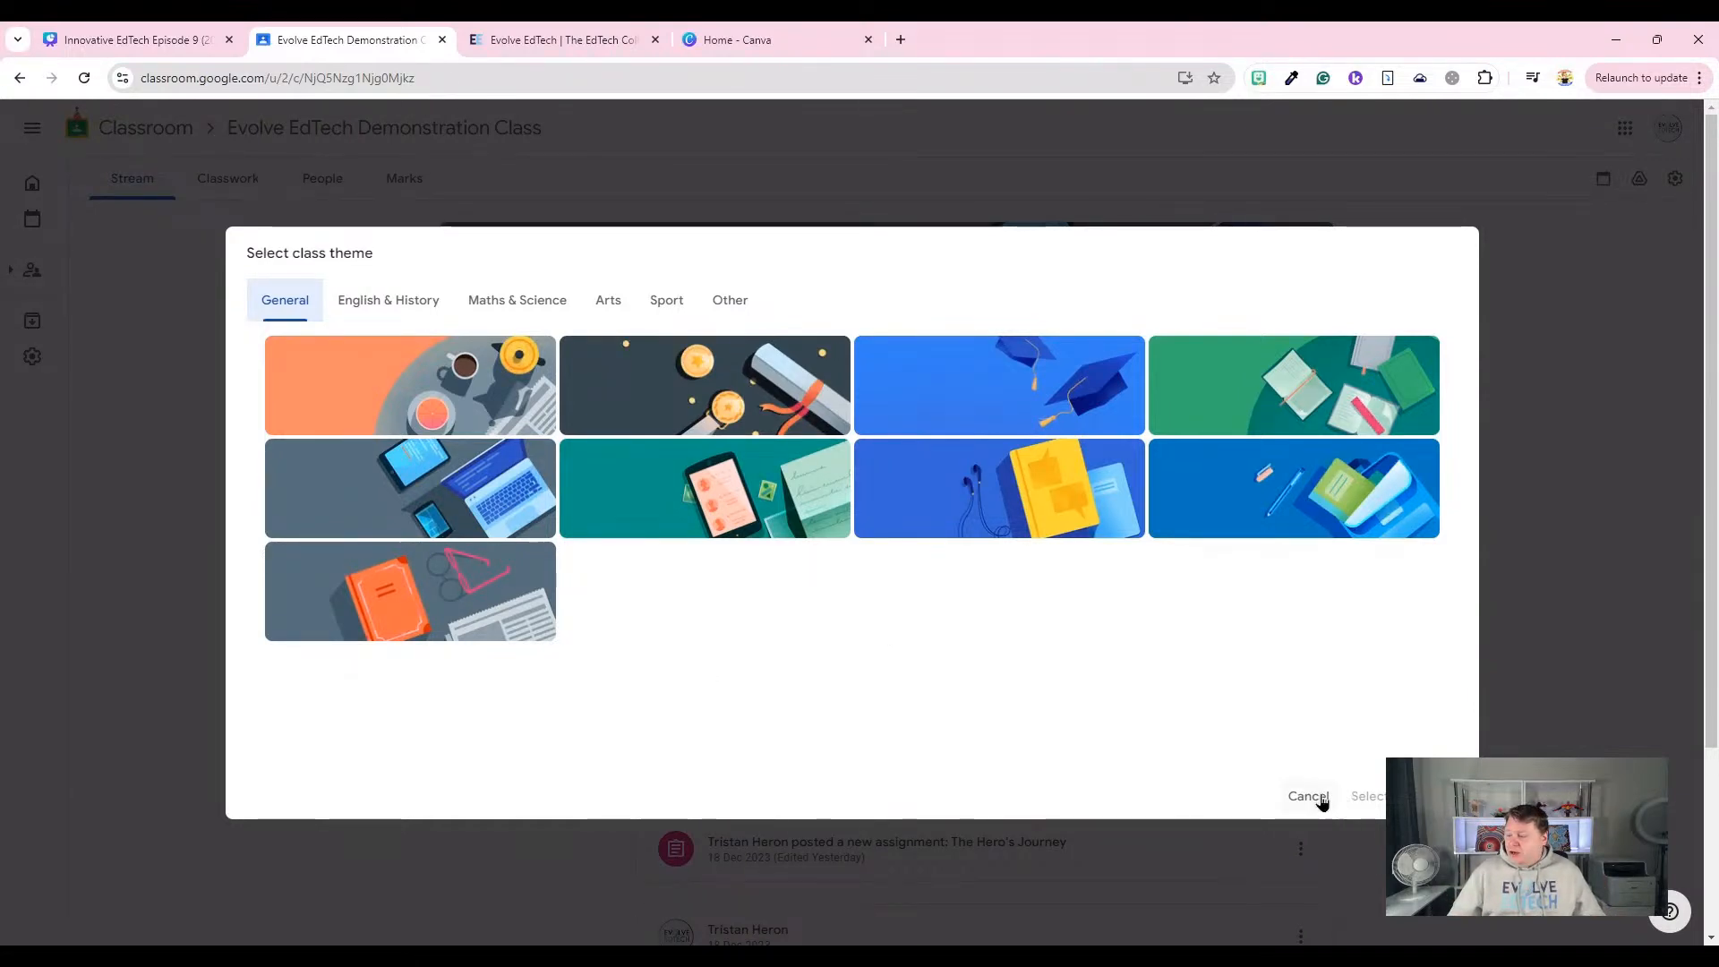
click(1319, 803)
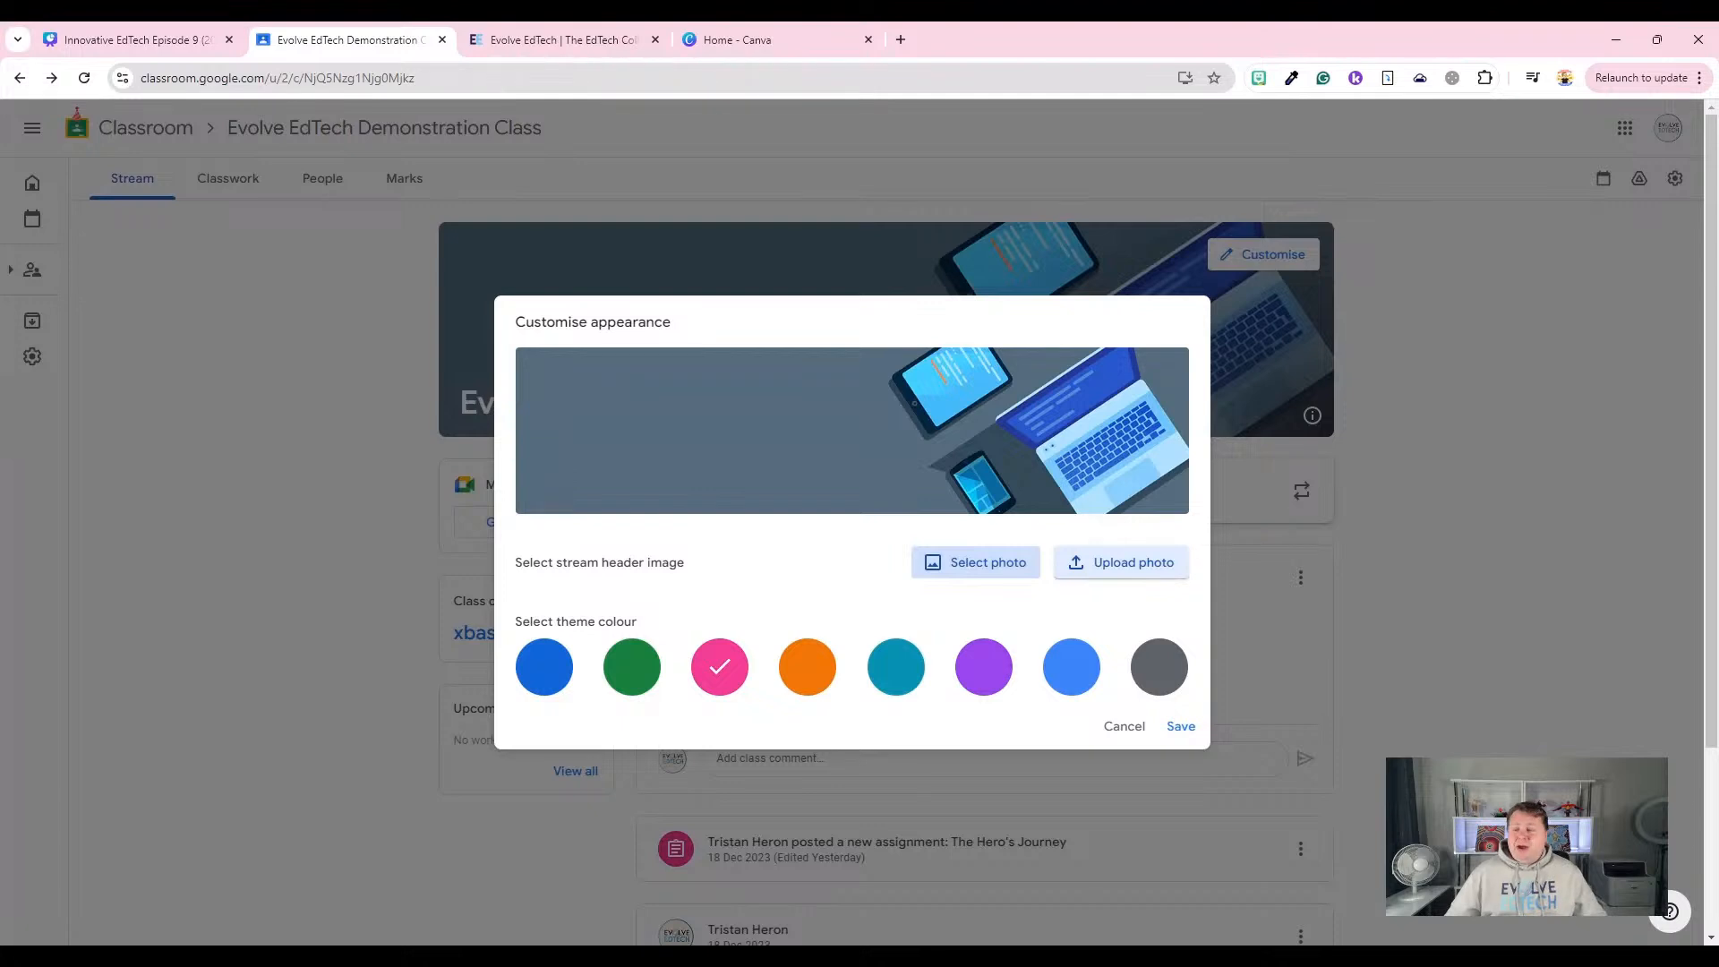
Switch to Canva and search its content for "Google Classroom".
click(756, 36)
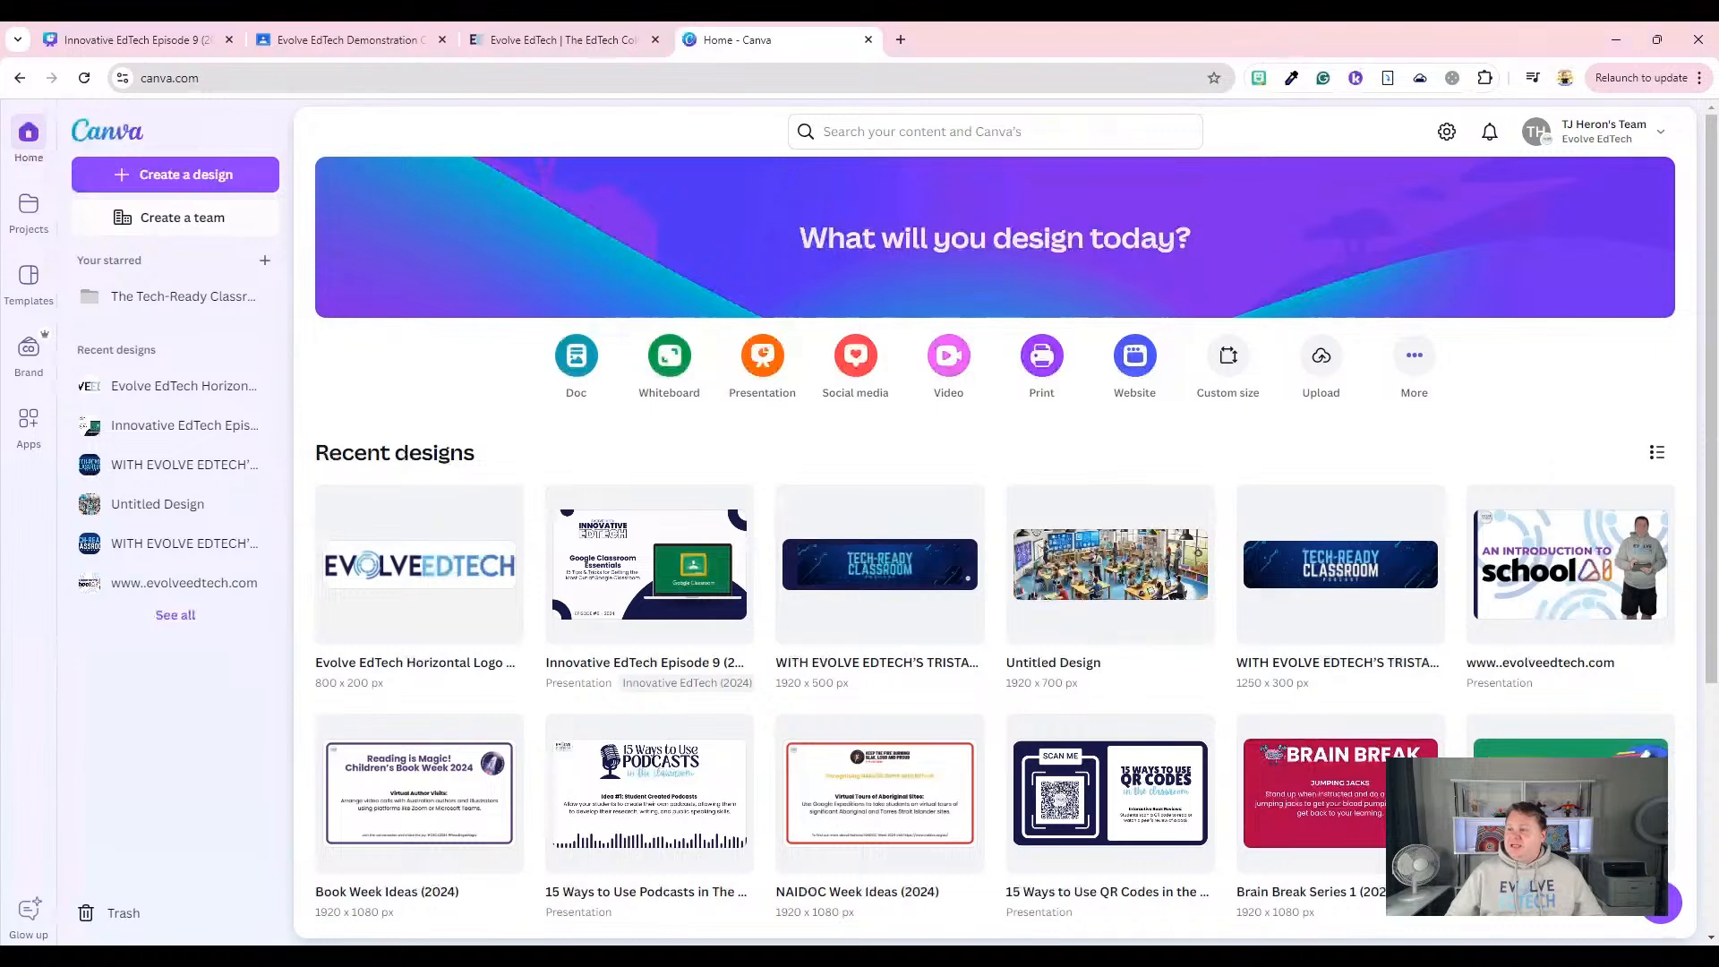
click(893, 123)
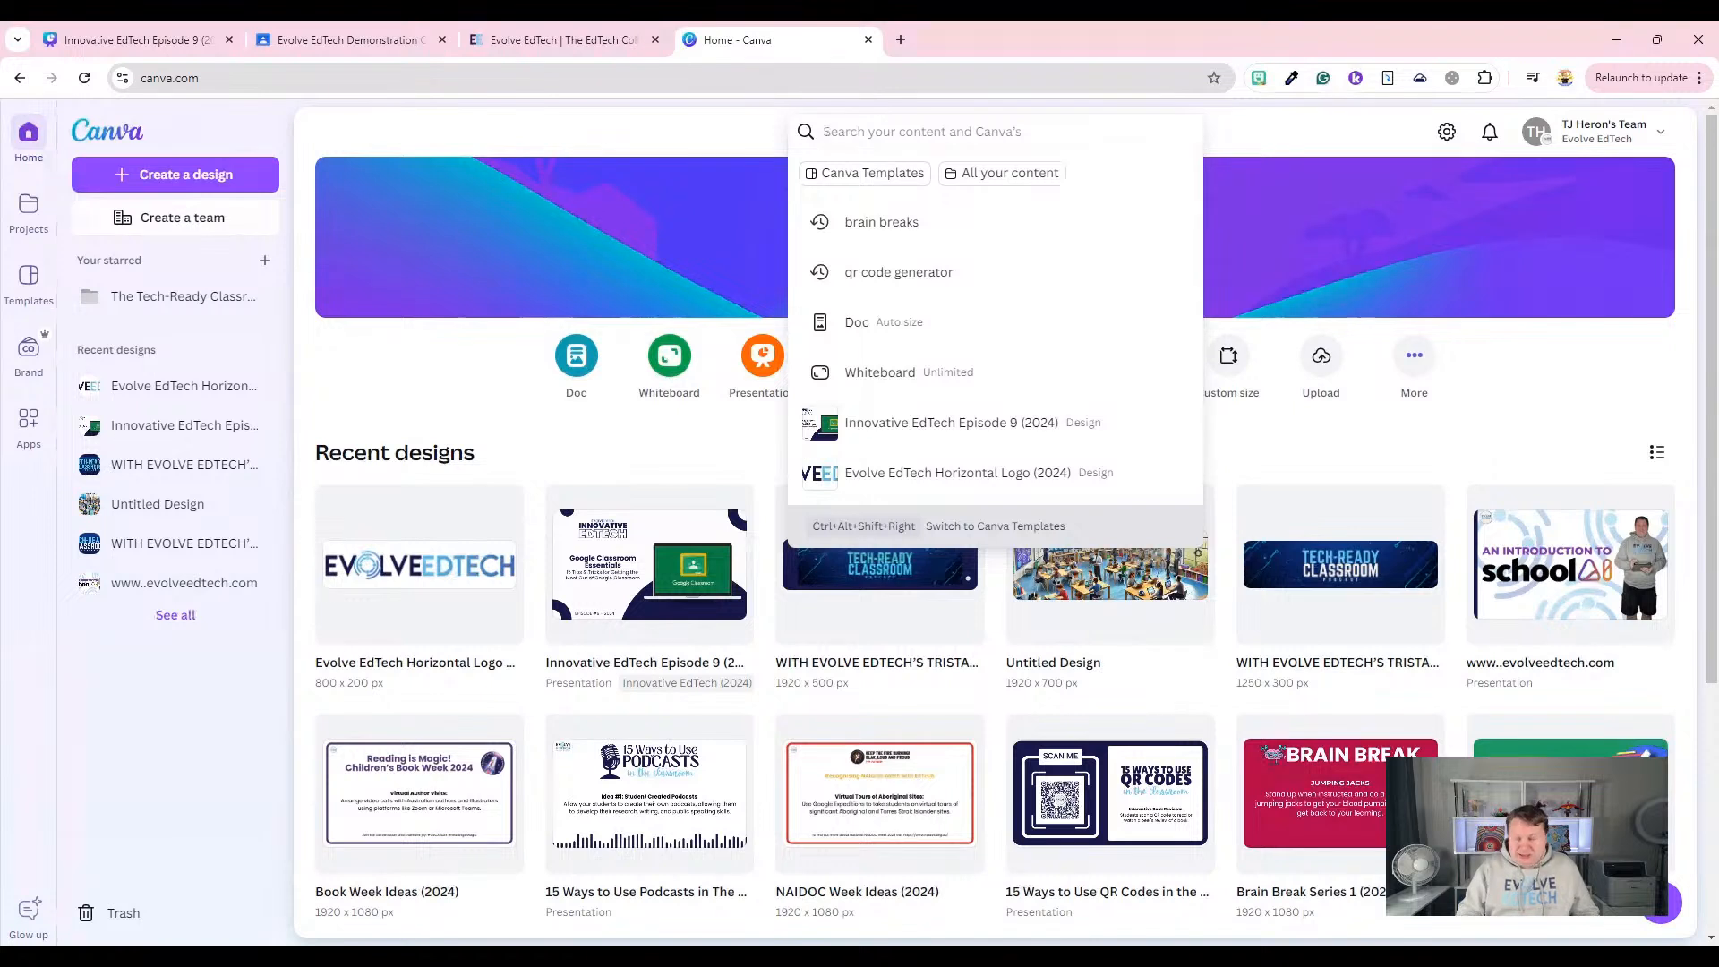
text(GoogleCl)
key(BackSpace)
key(BackSpace)
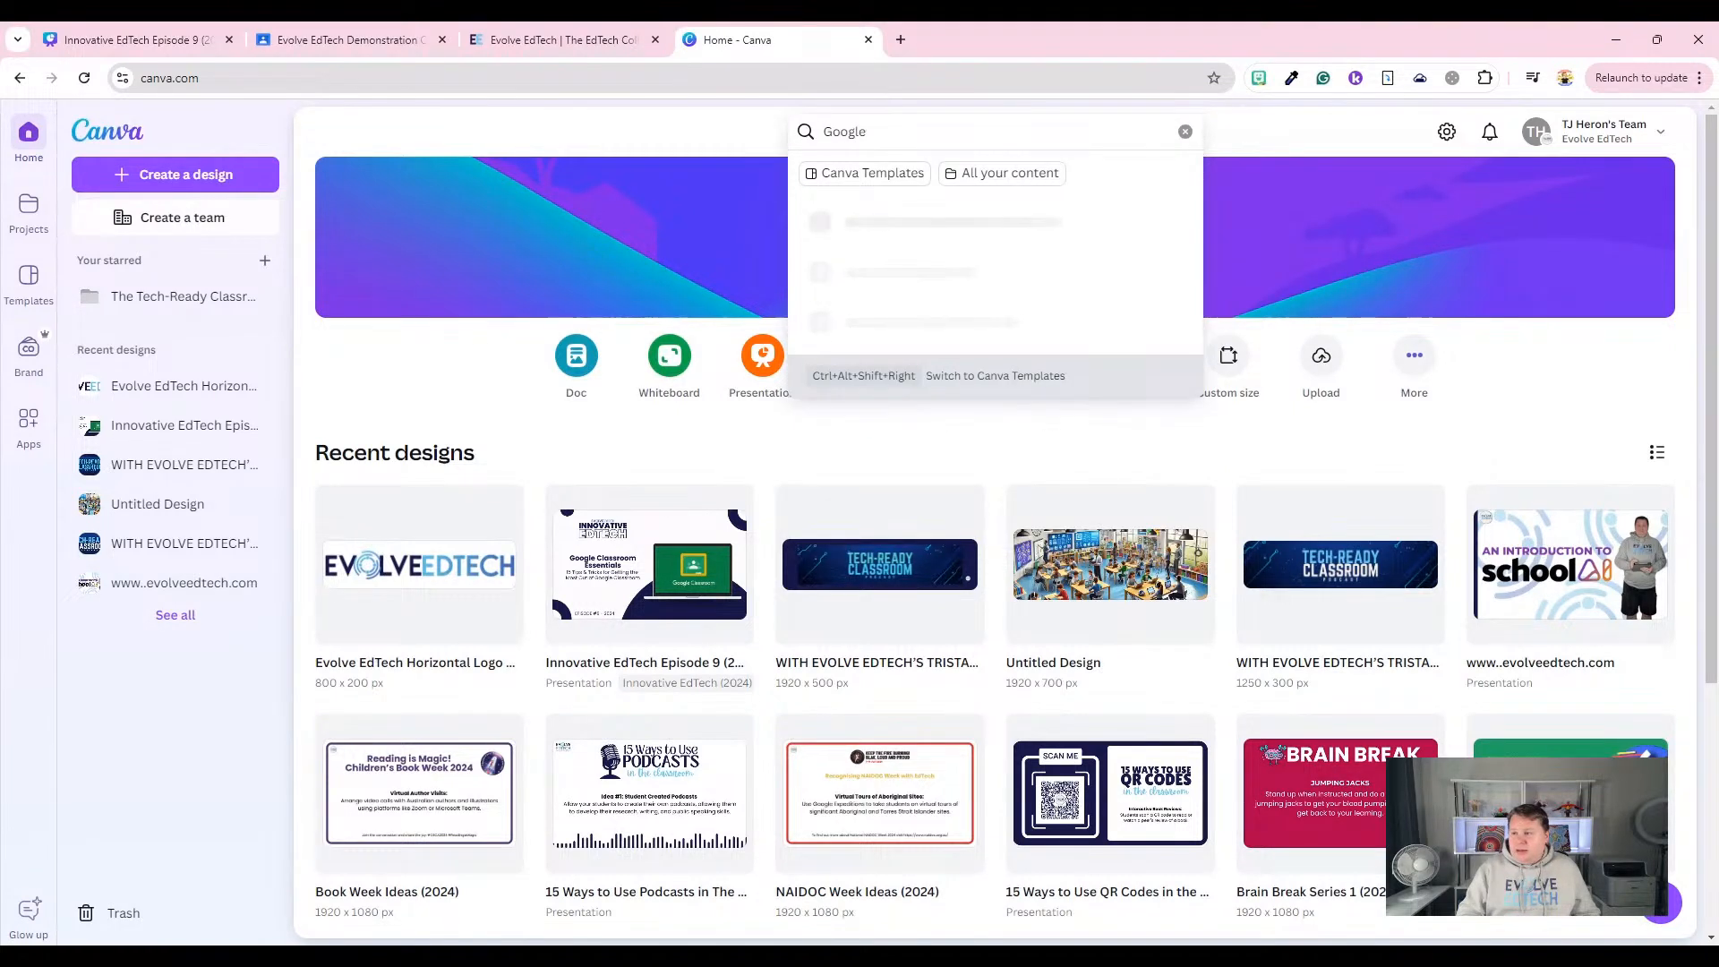
text(Classroom)
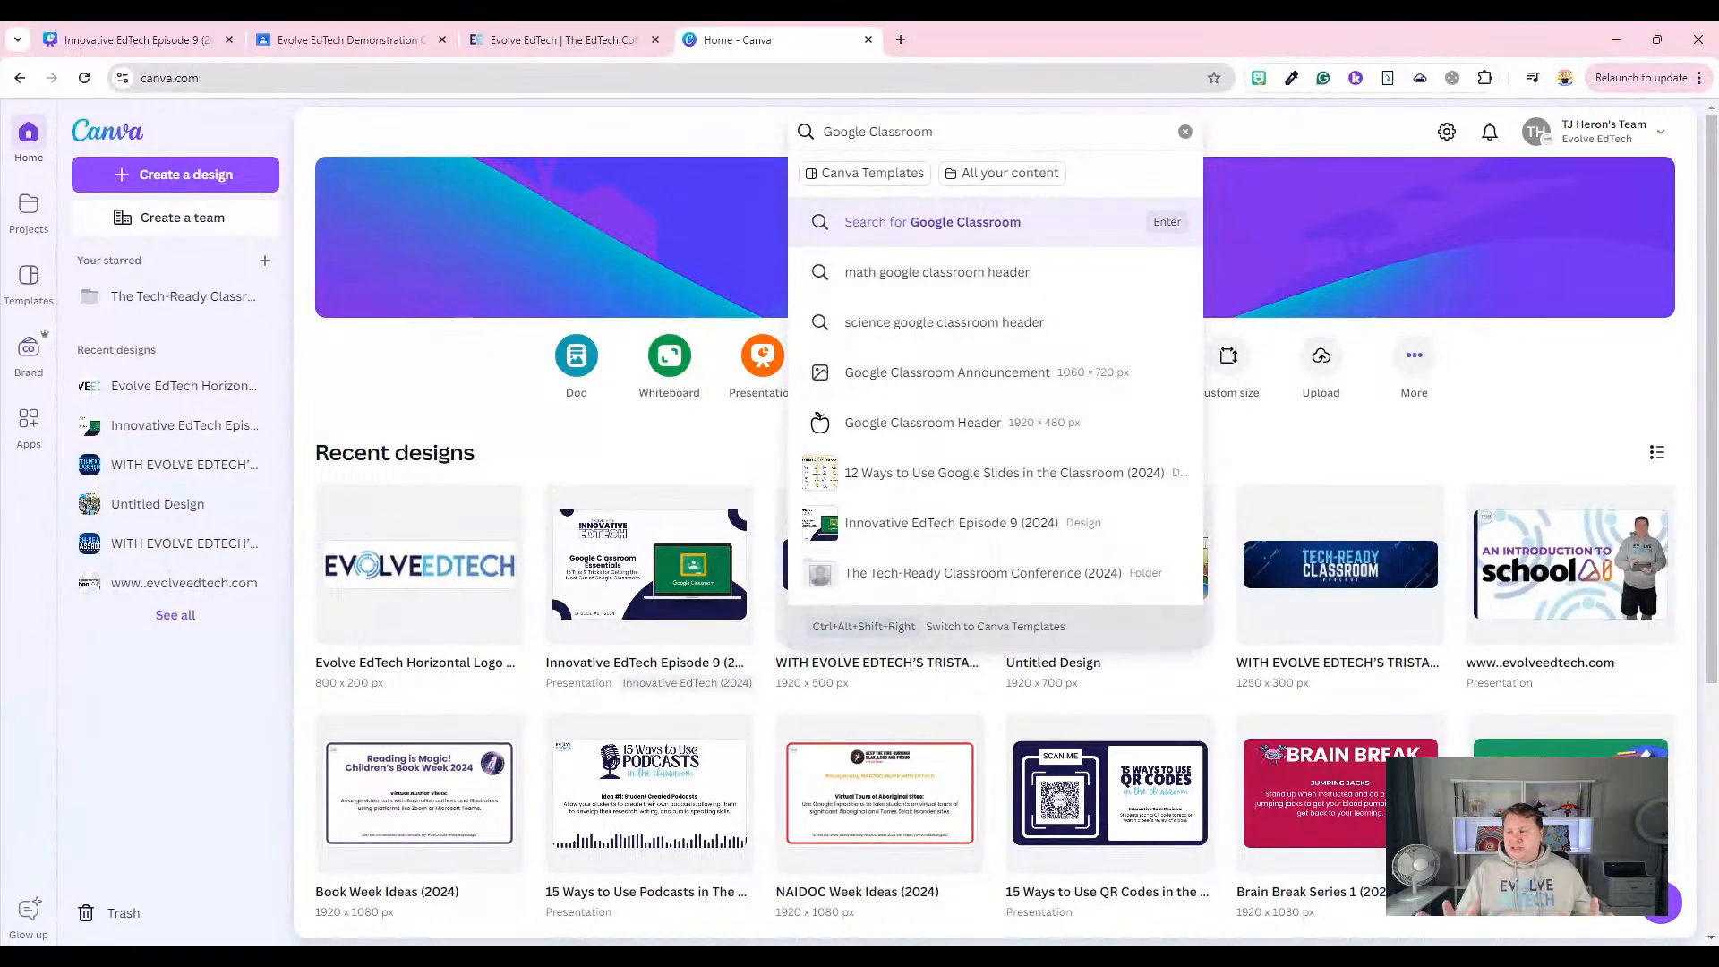
click(944, 228)
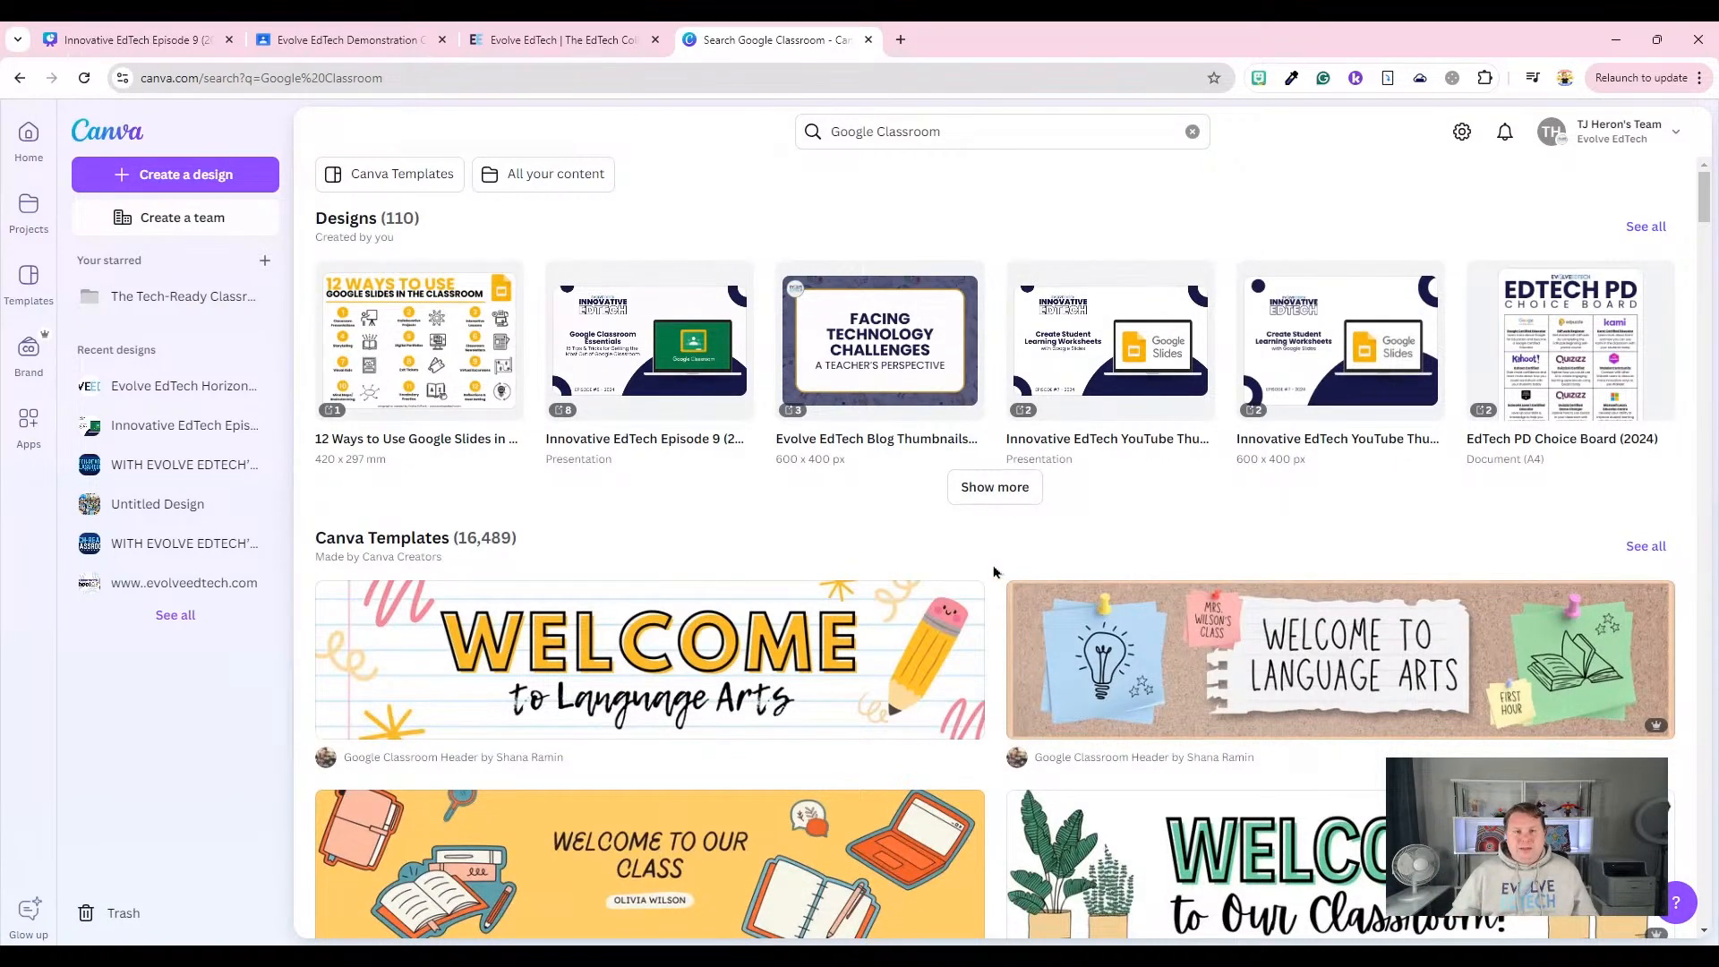
Browse the Google Classroom header templates and open the "Welcome" design with colorful watercolor hexagons.
scroll(994, 571, down, 5)
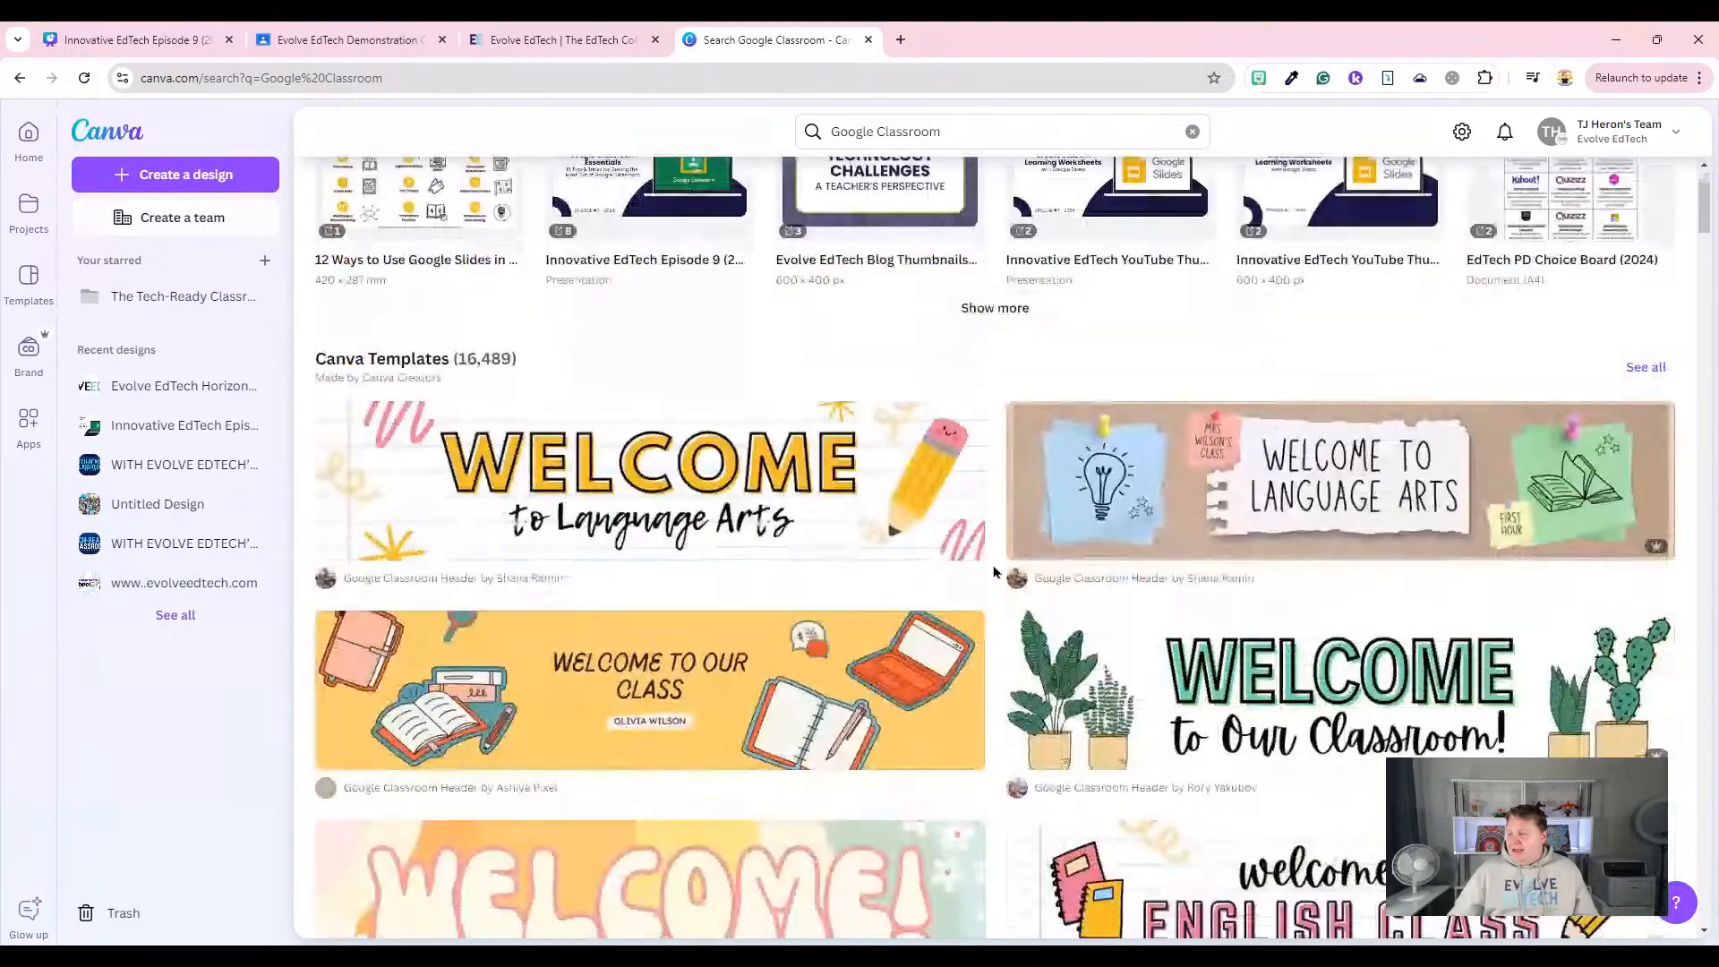
scroll(1186, 641, down, 4)
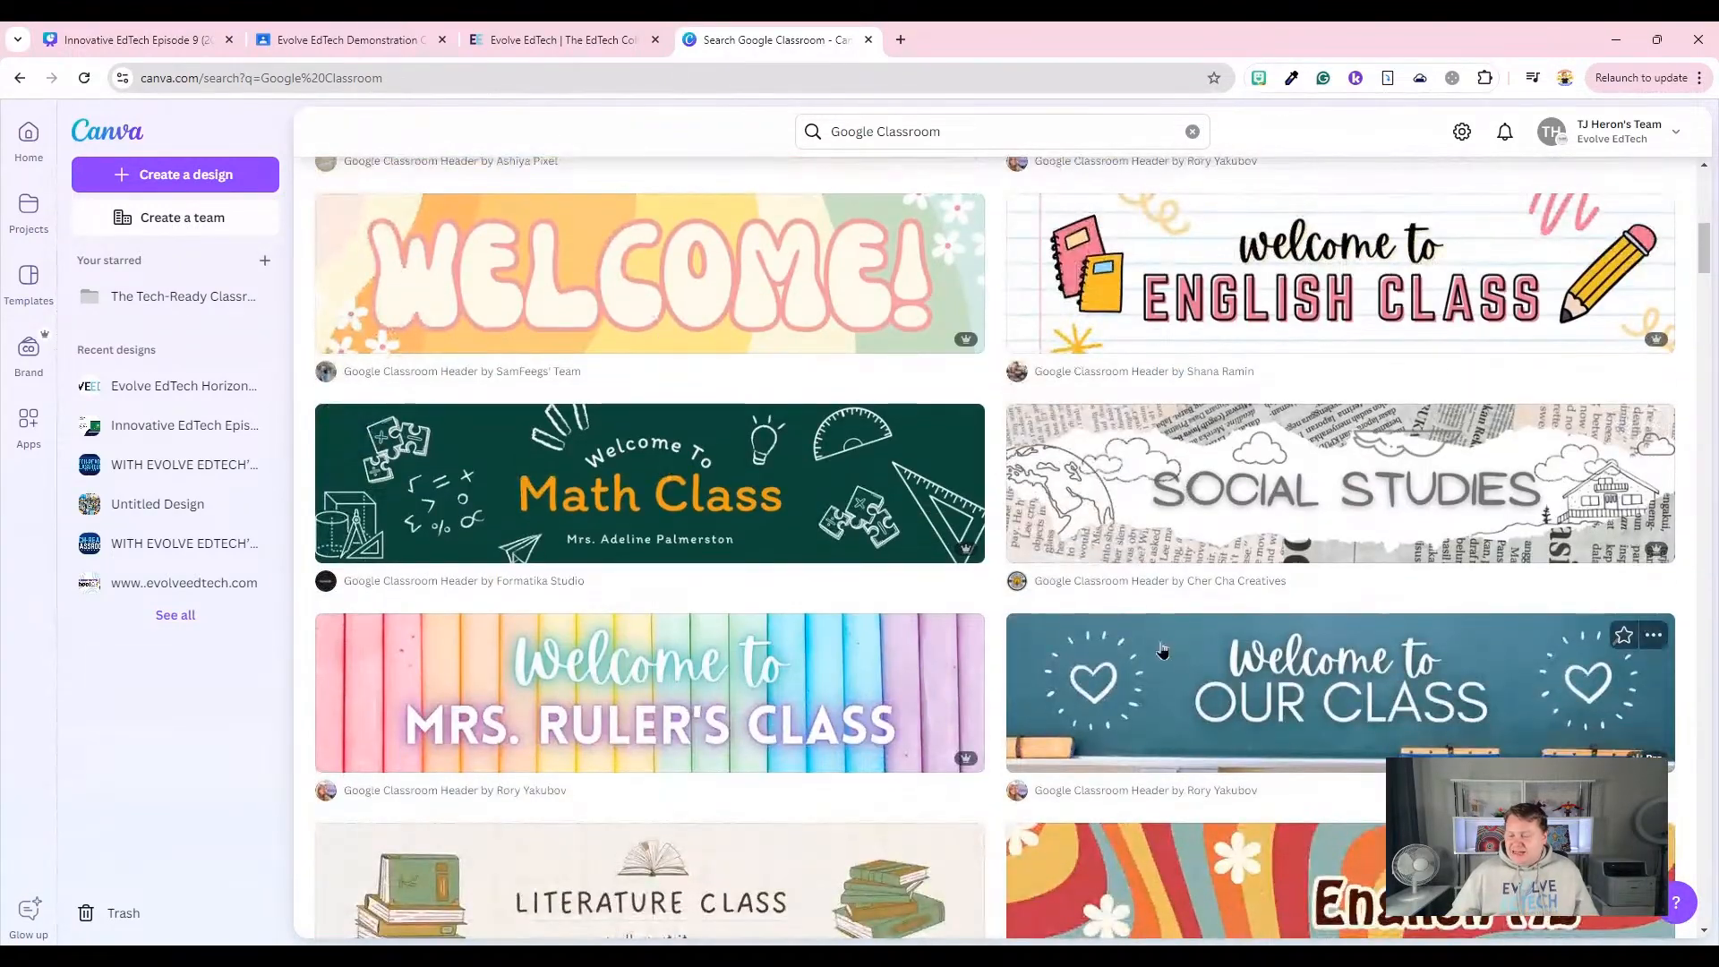
scroll(1191, 643, down, 4)
scroll(1201, 645, down, 1)
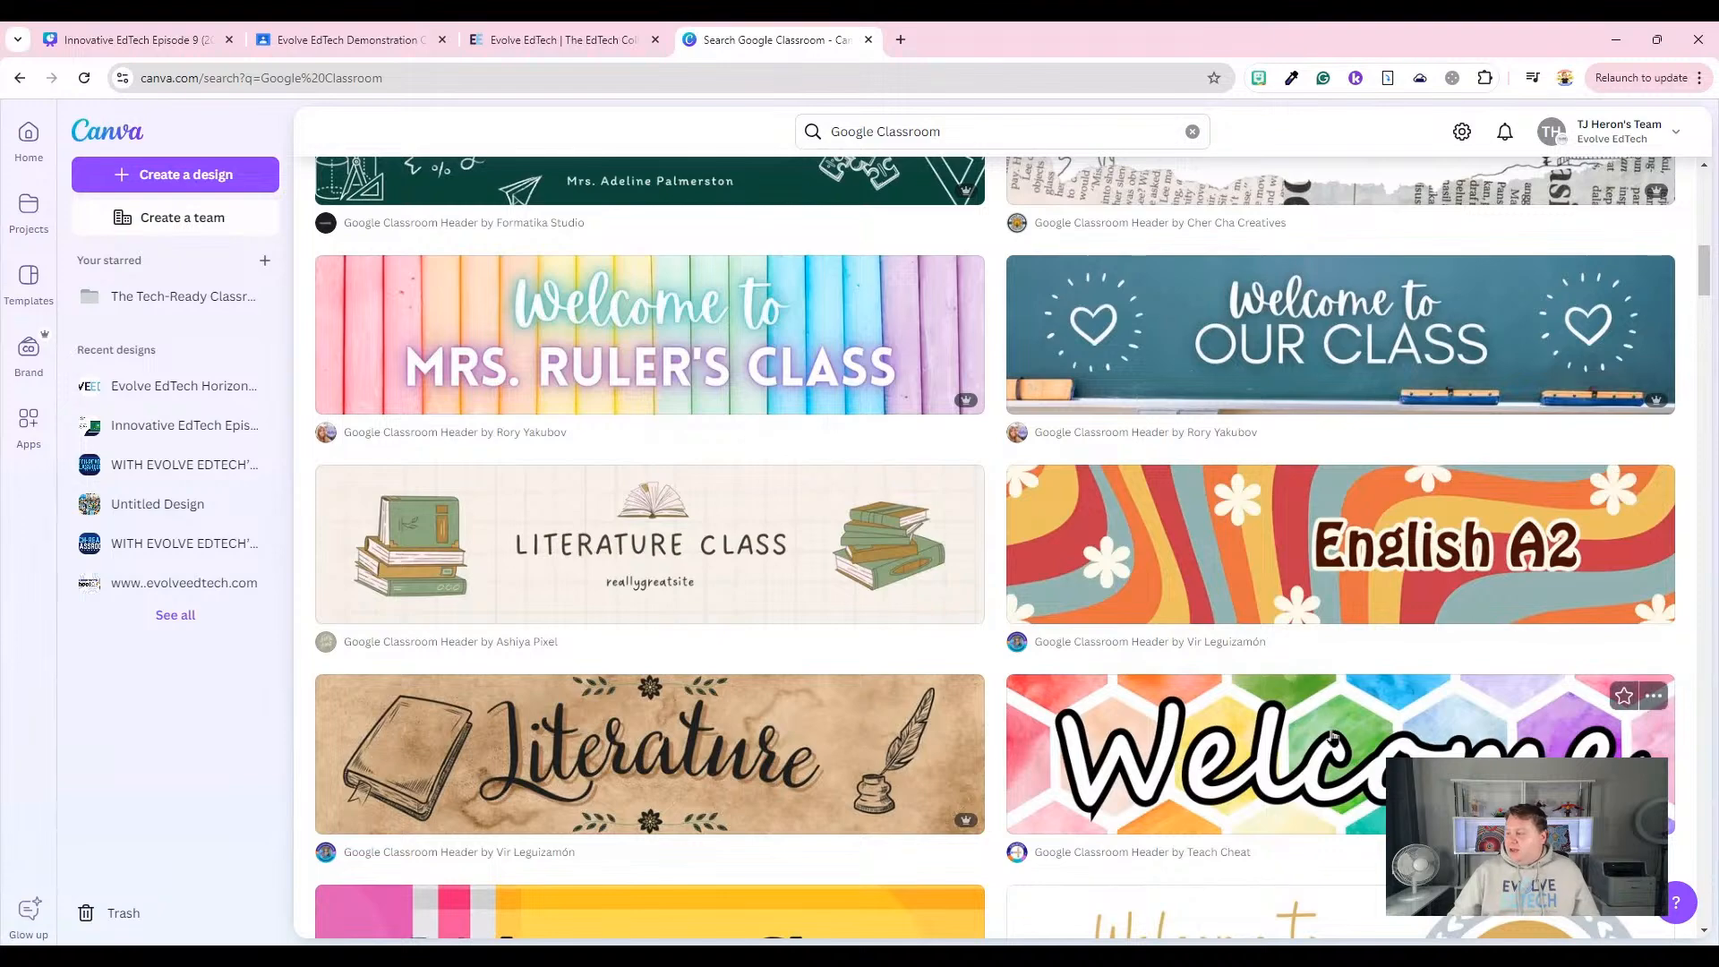
scroll(1331, 729, down, 1)
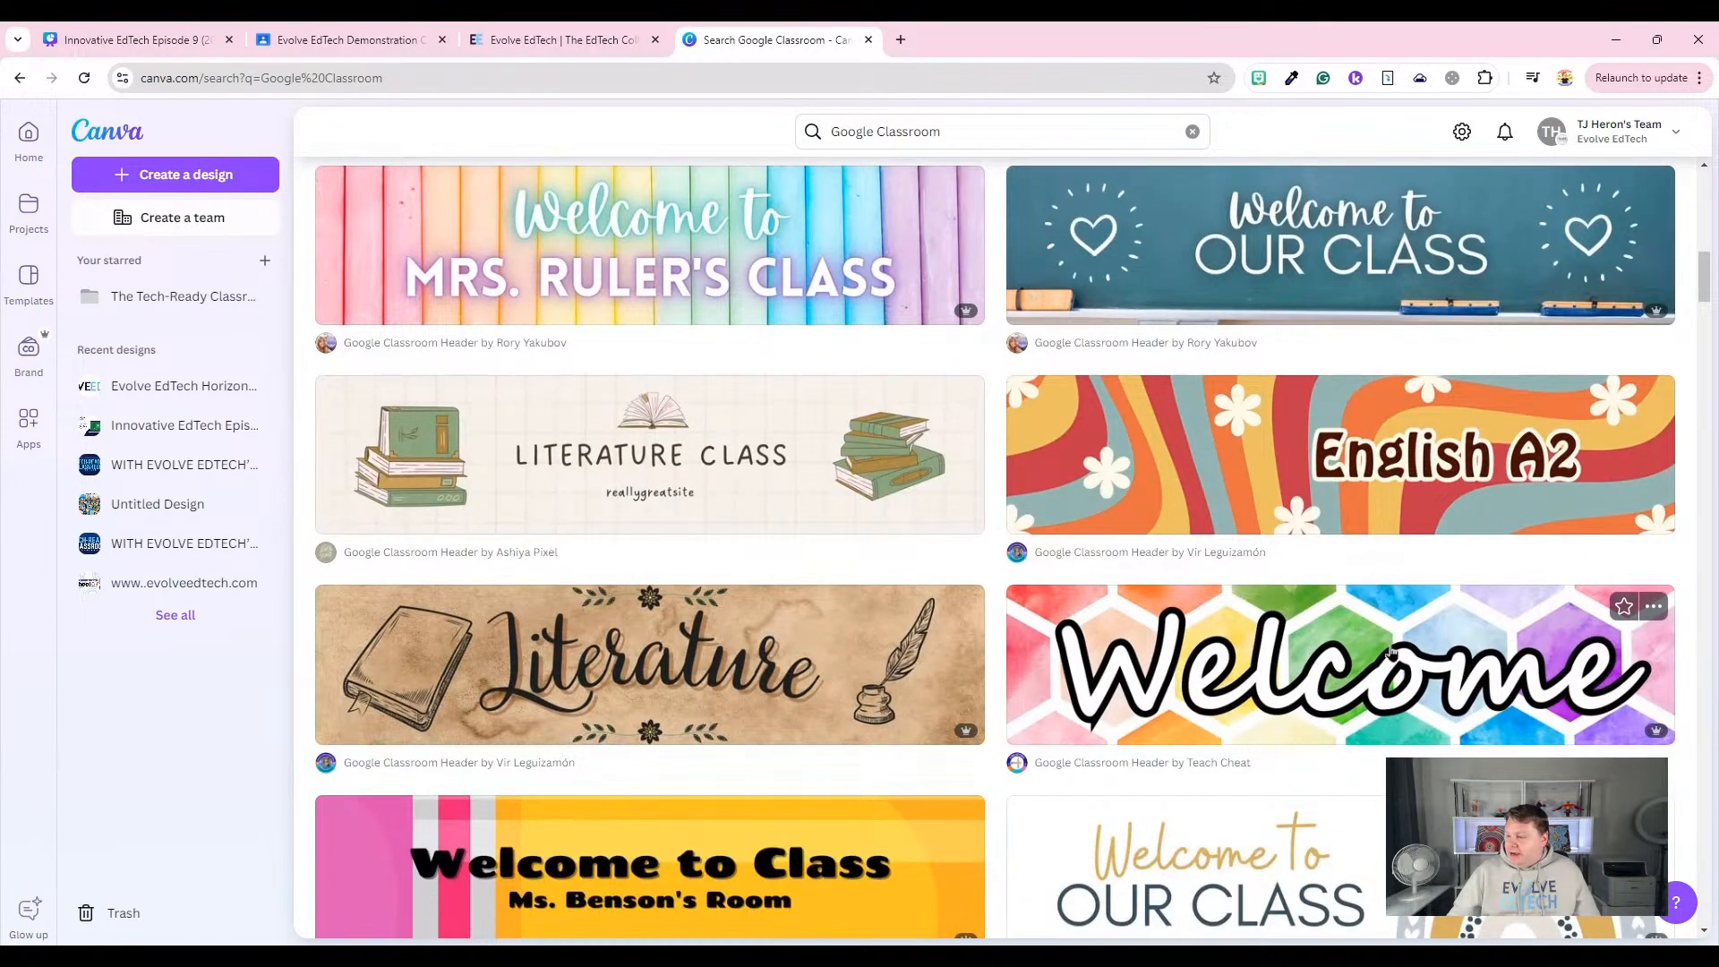
click(831, 627)
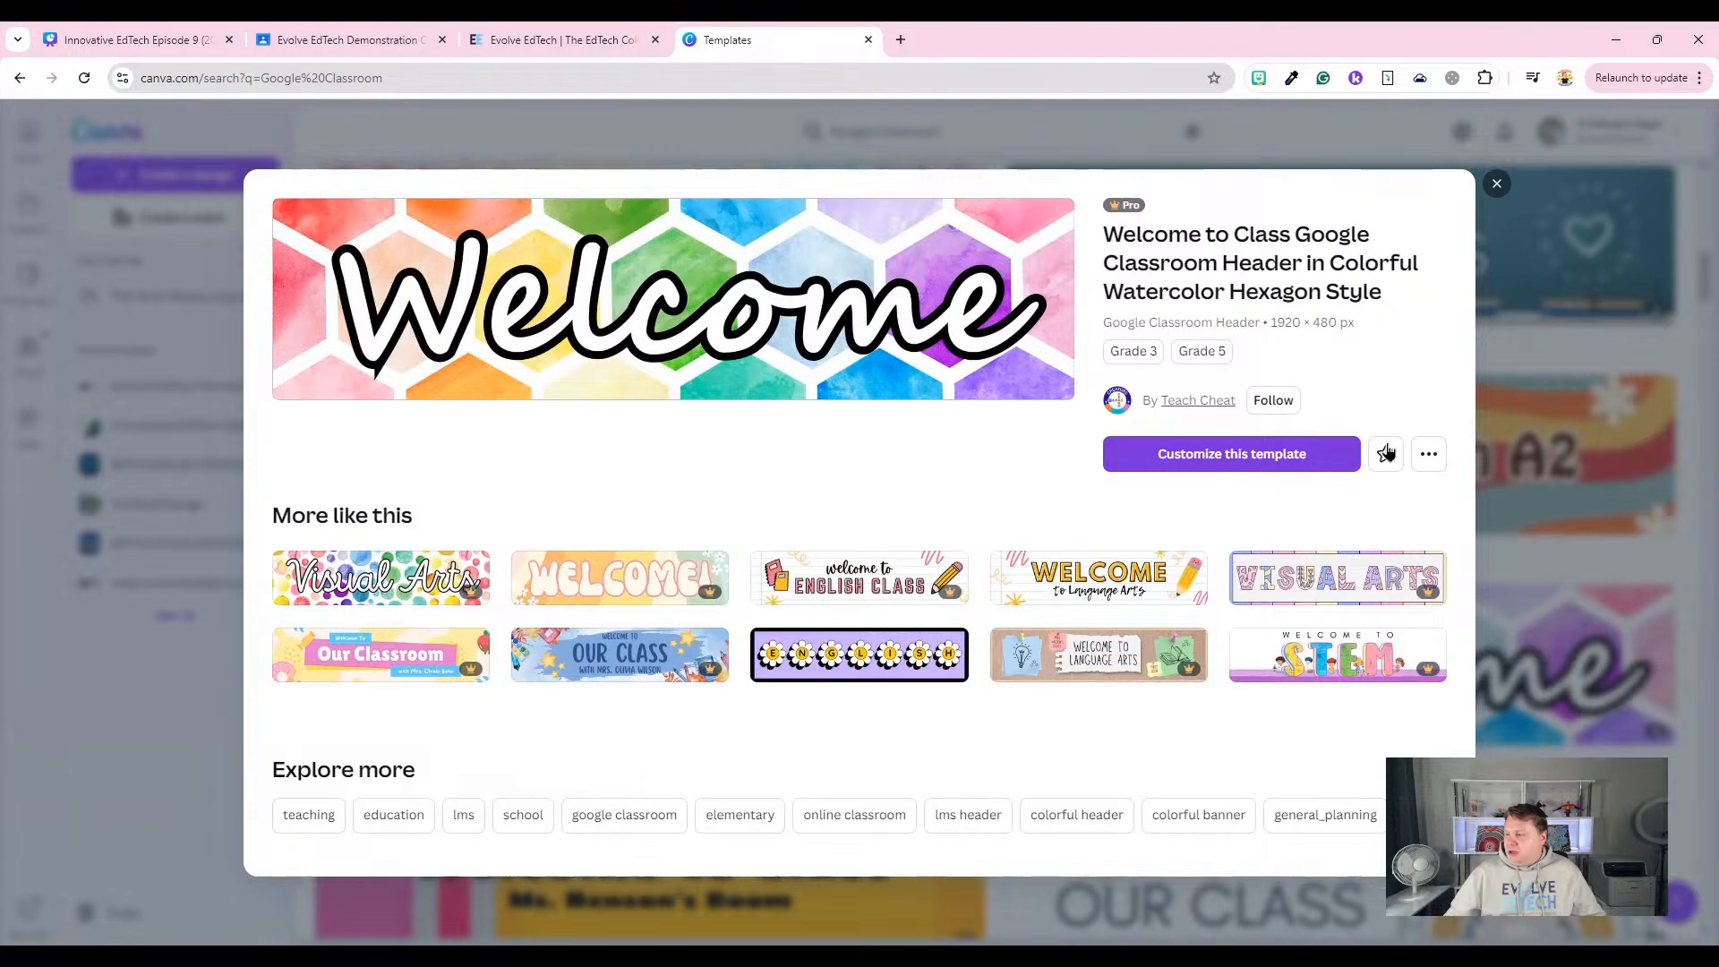
Open the colorful watercolor hexagon "Welcome" template for customisation as an editable design.
click(1429, 455)
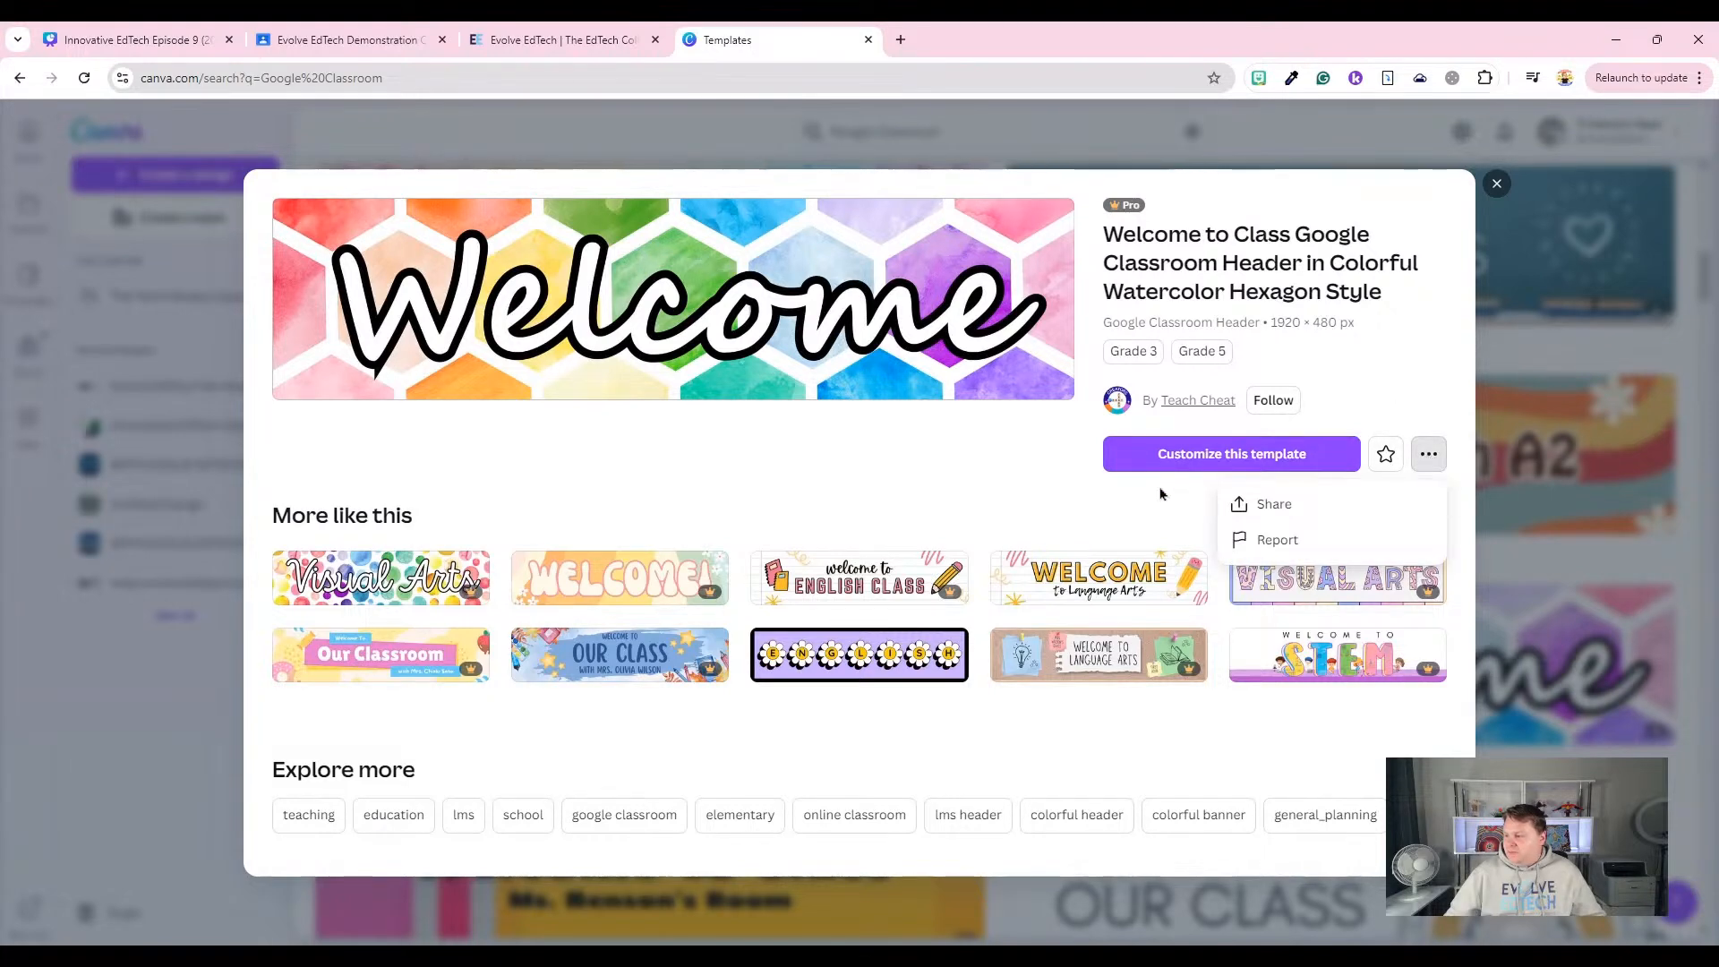
click(1205, 461)
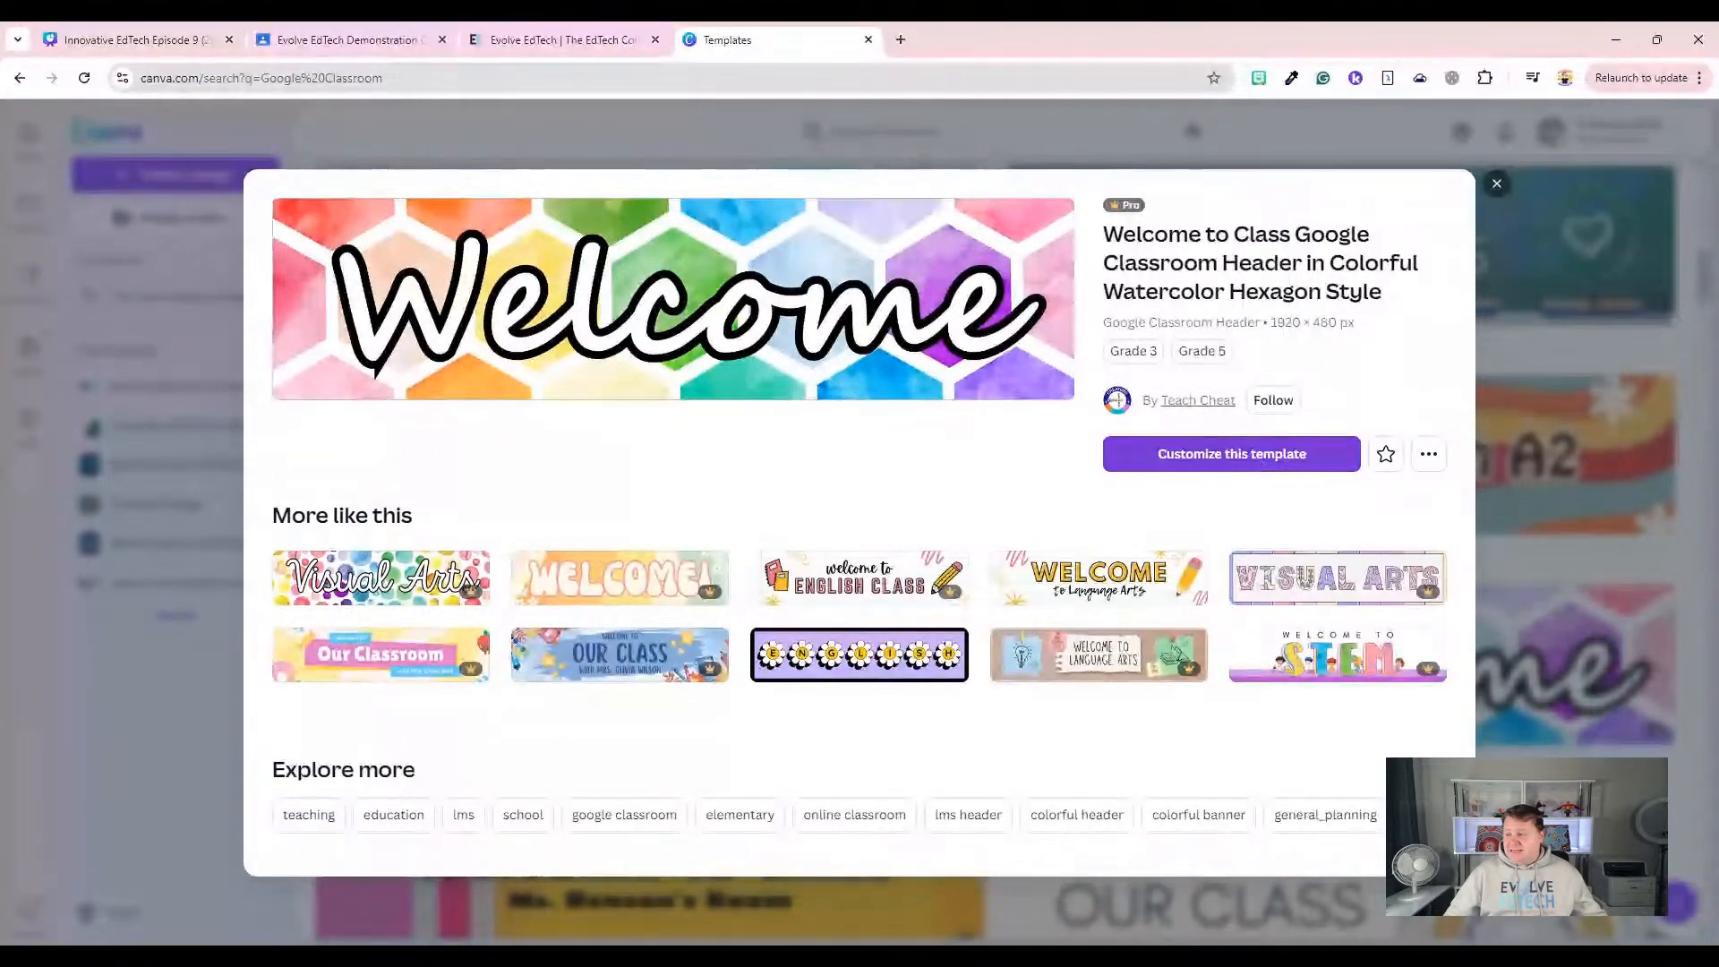
click(1260, 462)
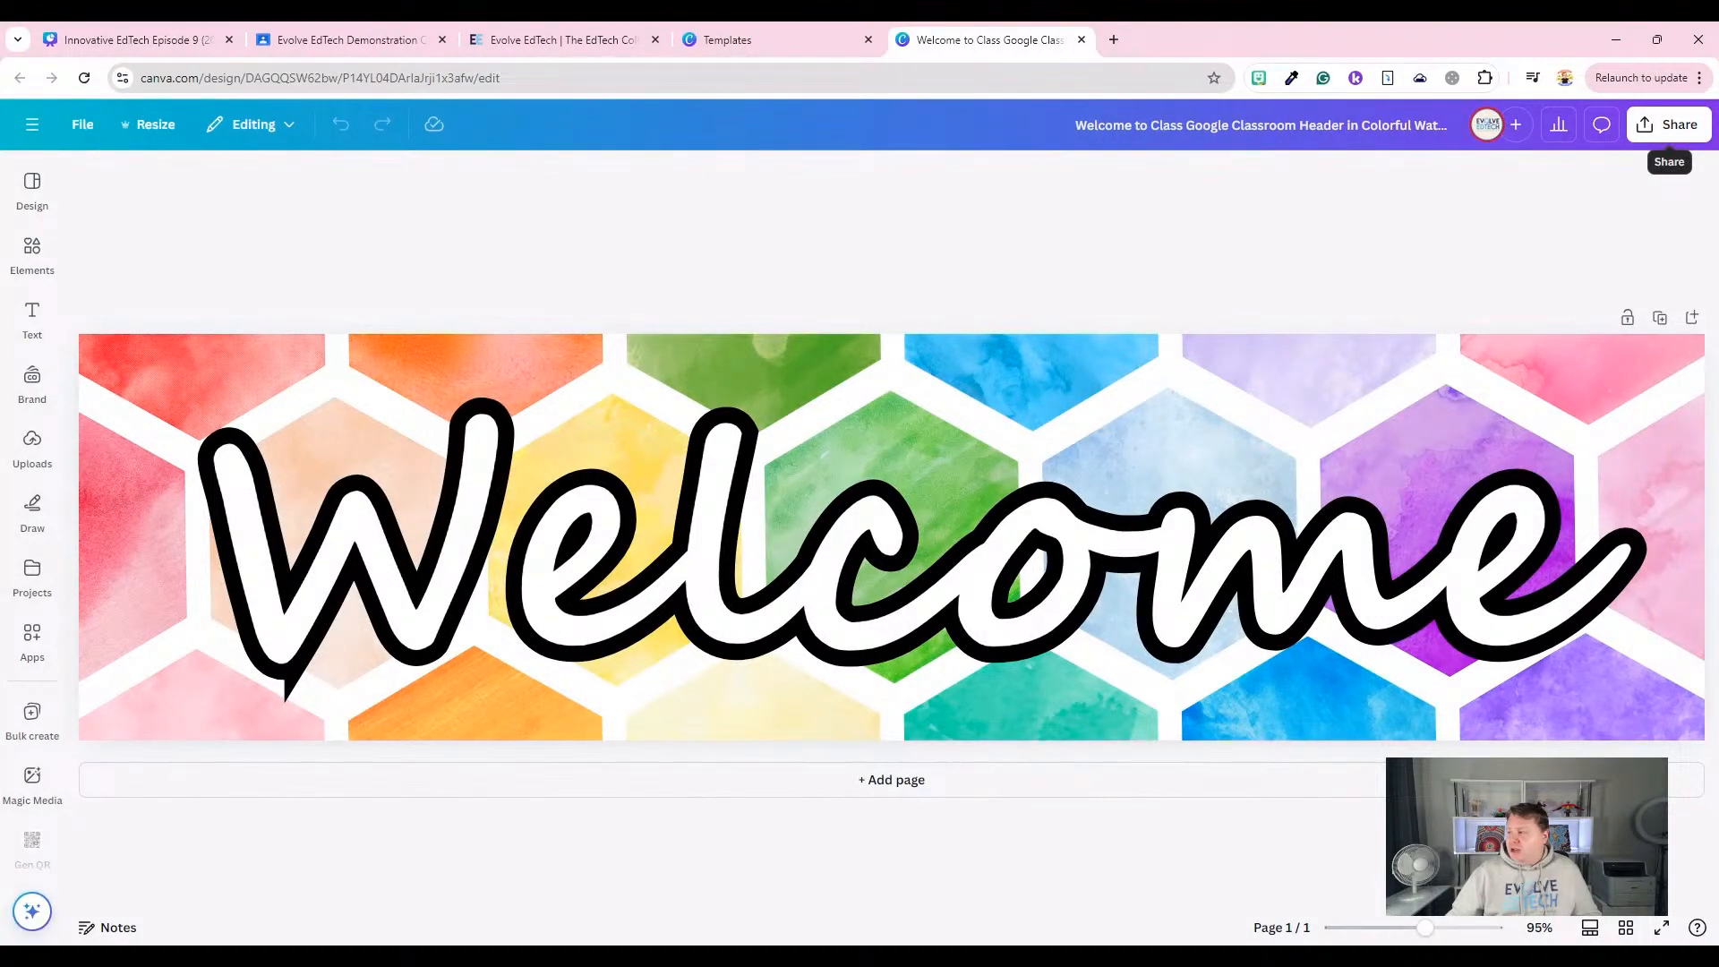
Download the "Welcome" header design as a PNG at size 1 (1,920 × 480 px).
click(1669, 133)
scroll(1538, 615, down, 1)
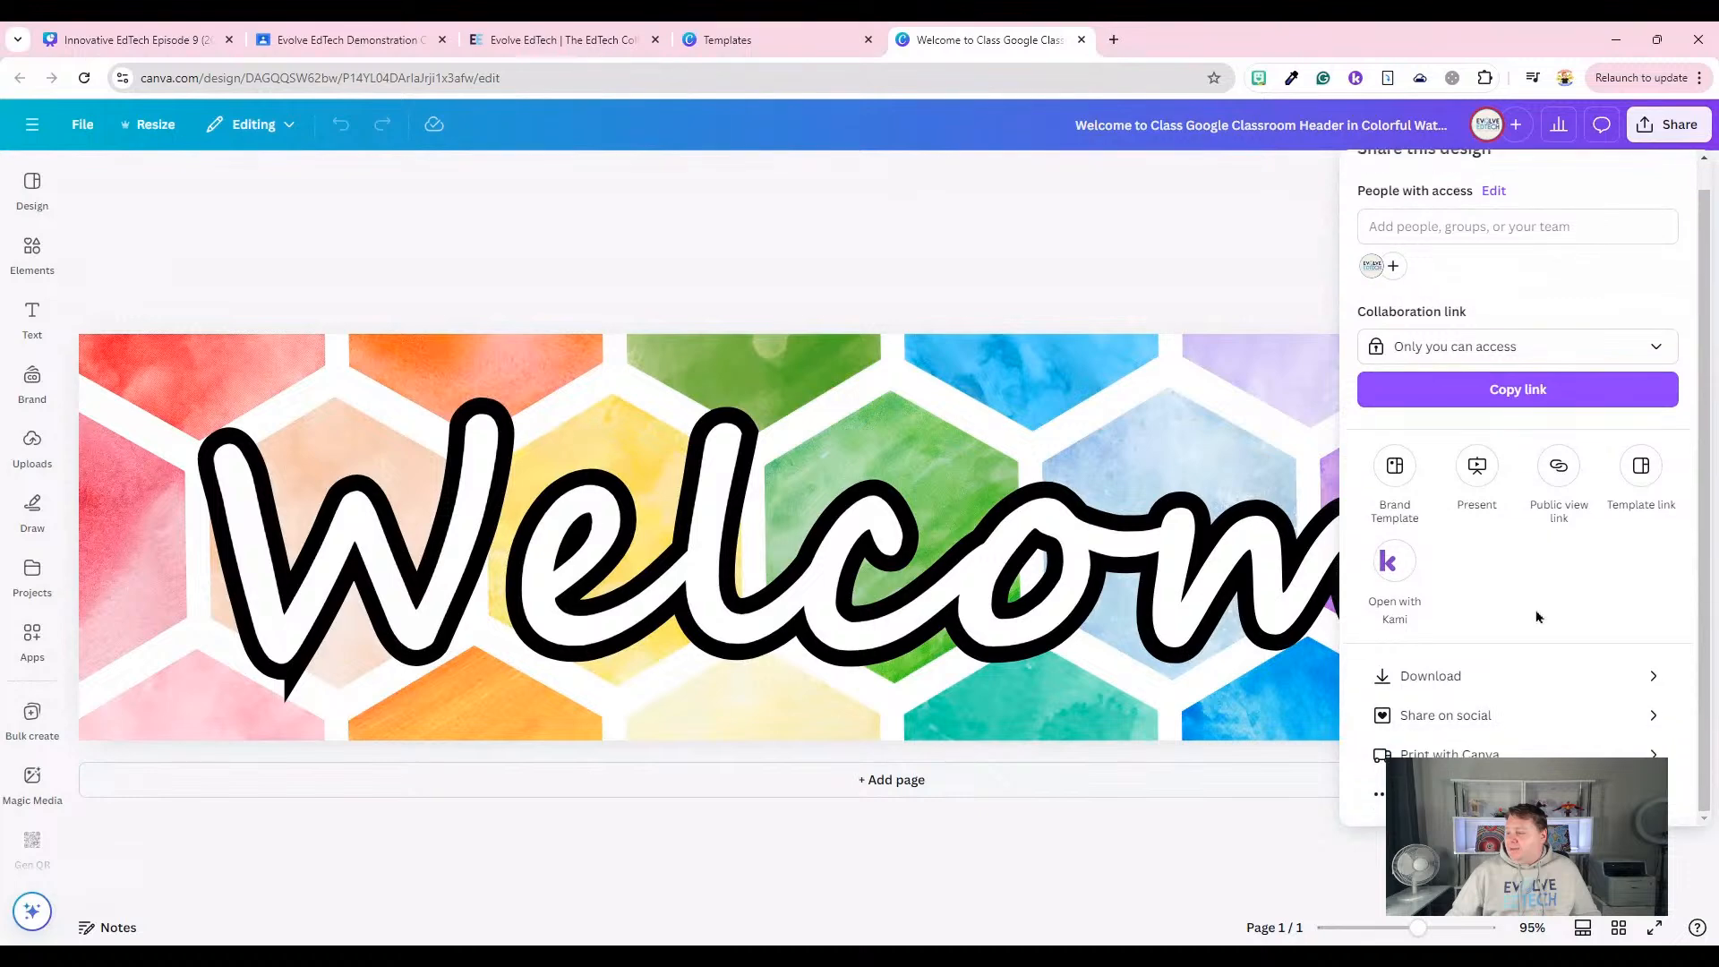
click(1488, 688)
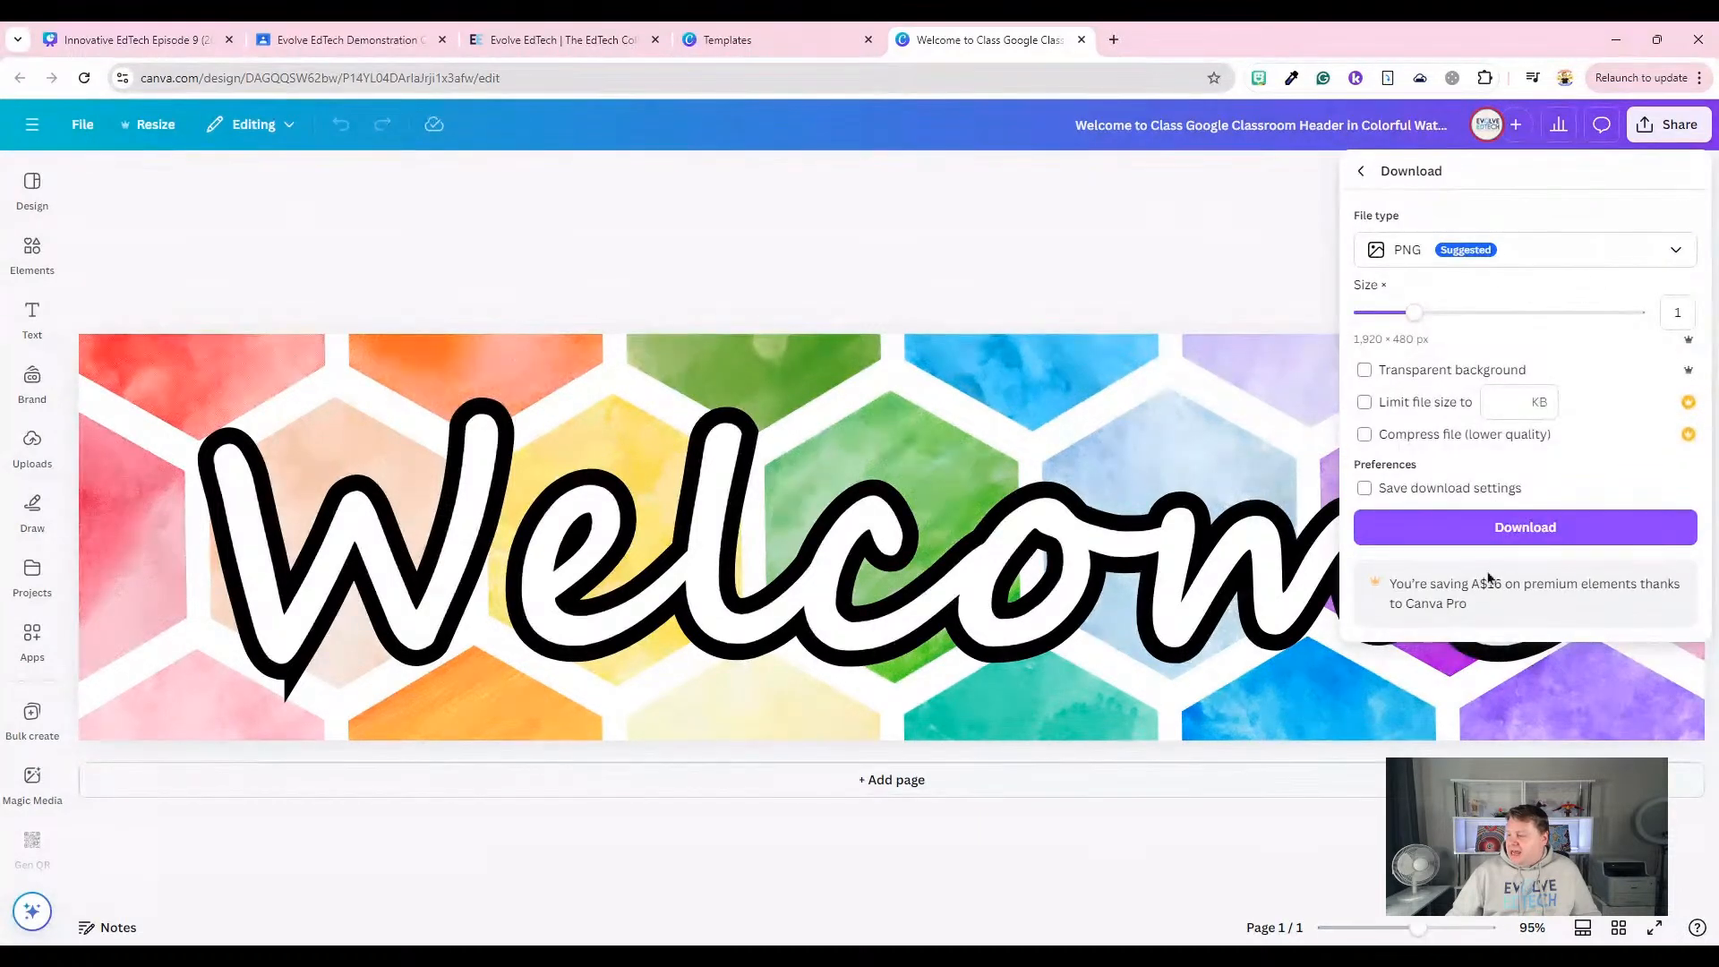
click(1534, 534)
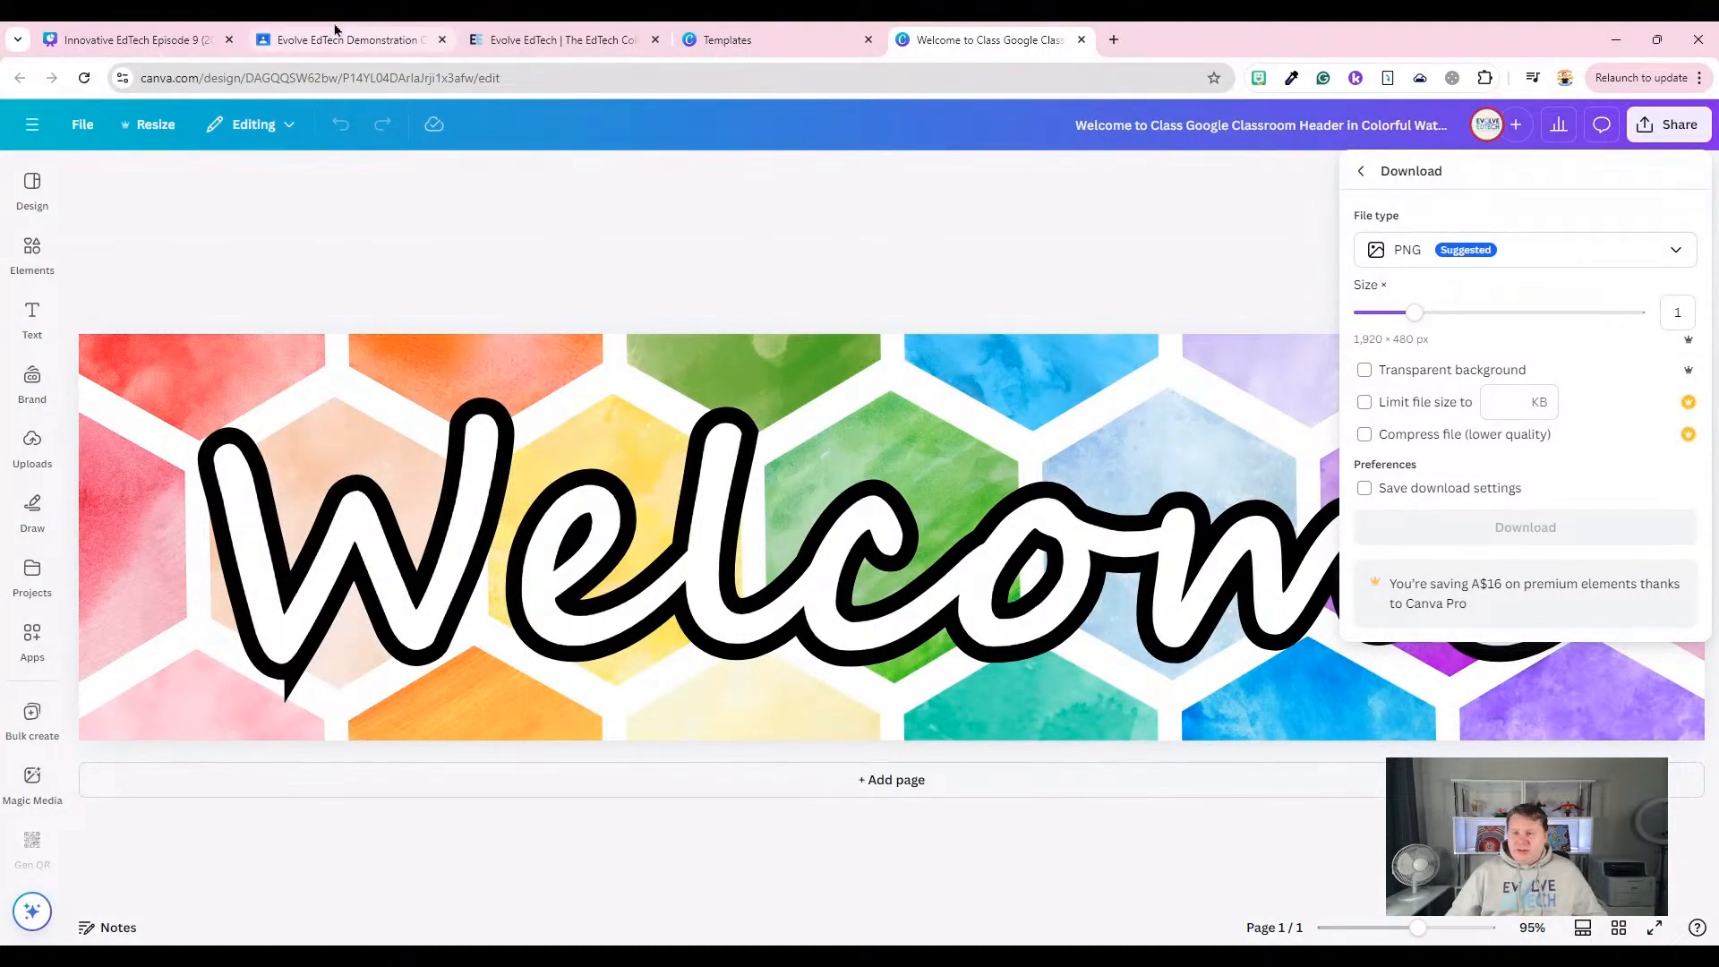
Switch back to Google Classroom and upload the downloaded "Welcome" header PNG from the computer as the stream header photo.
click(336, 36)
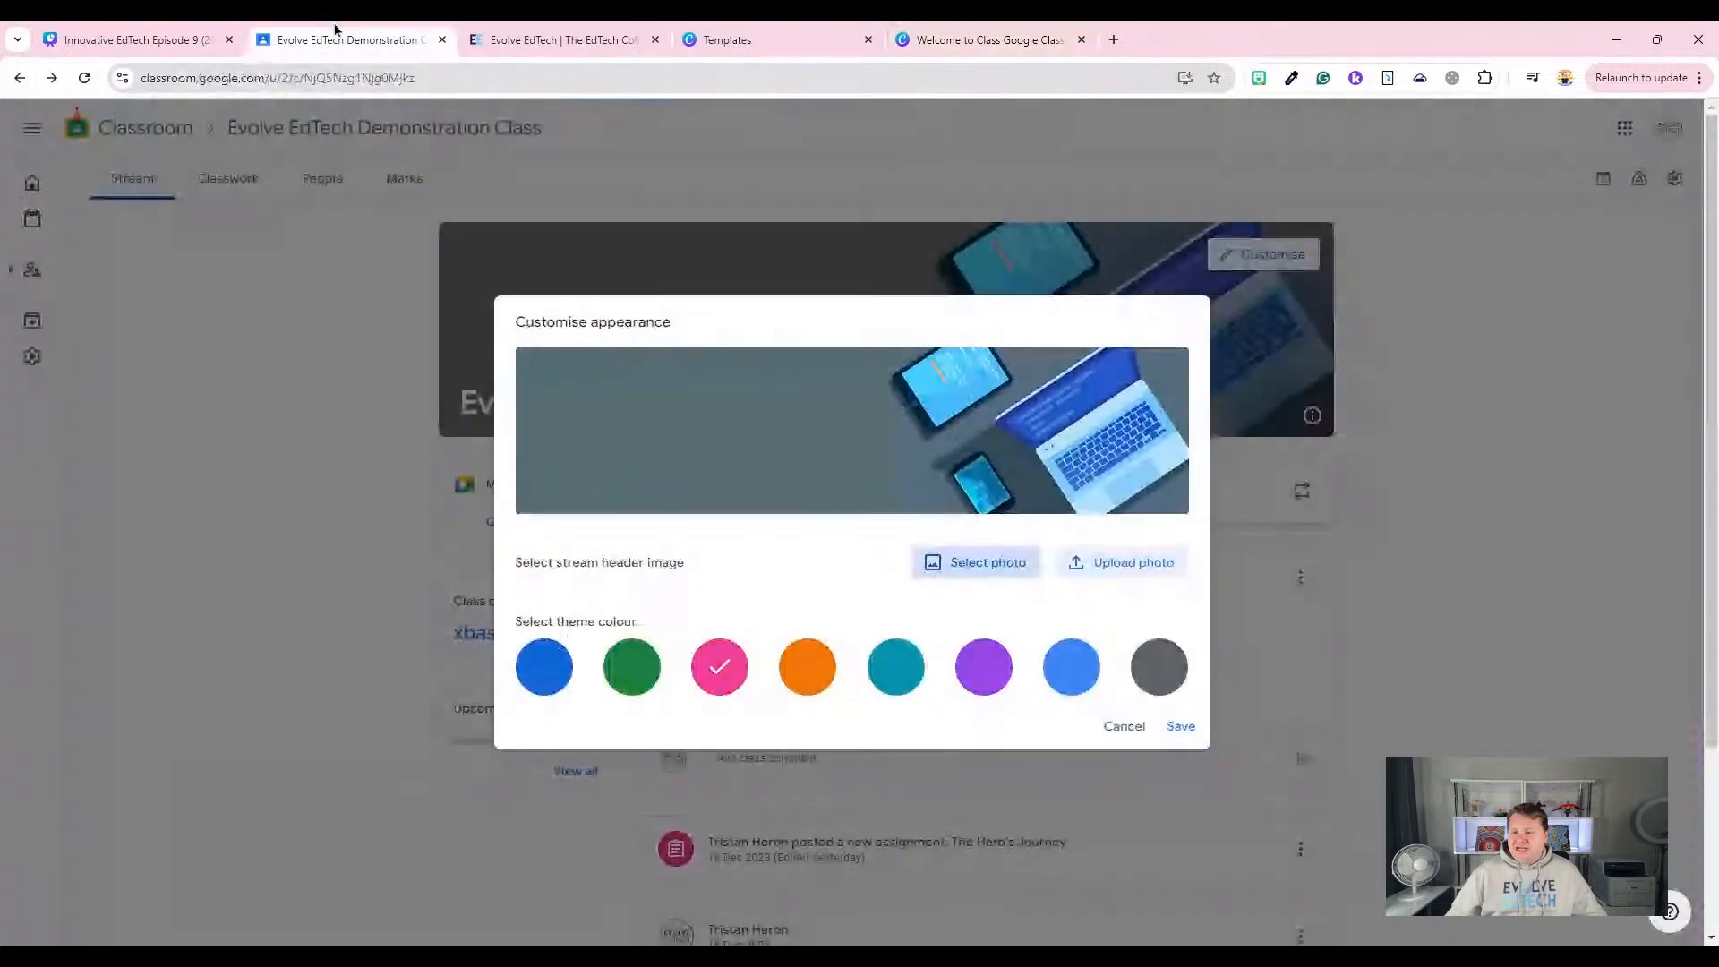
click(1135, 577)
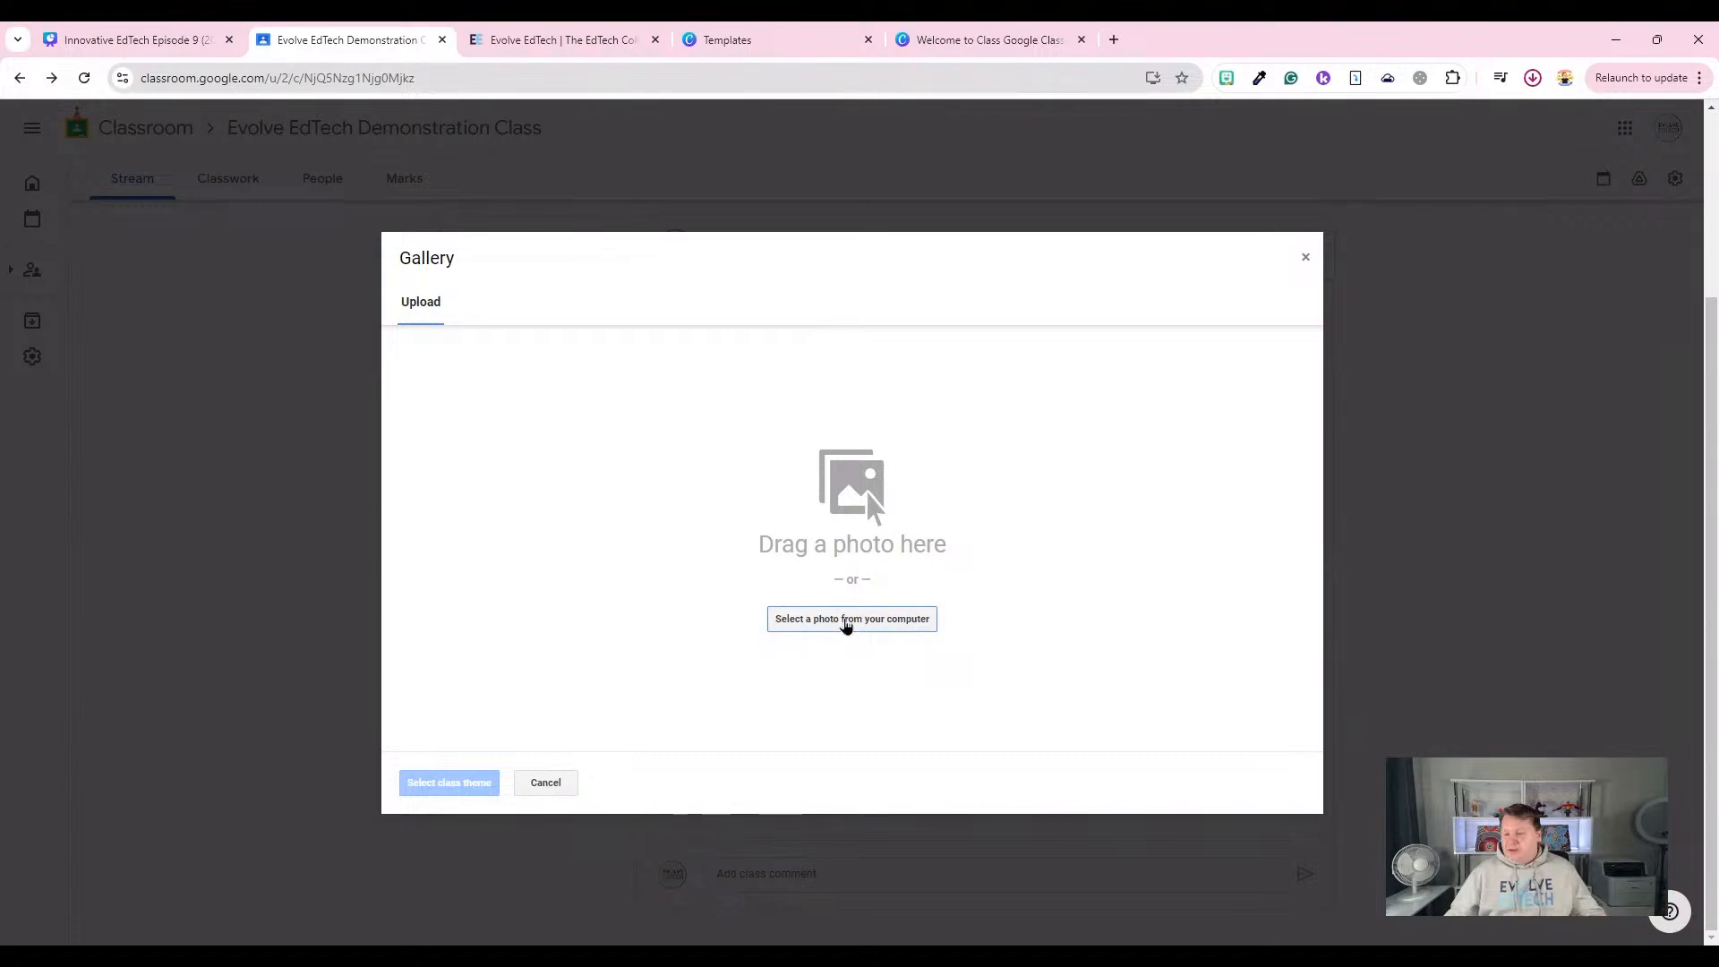
click(854, 619)
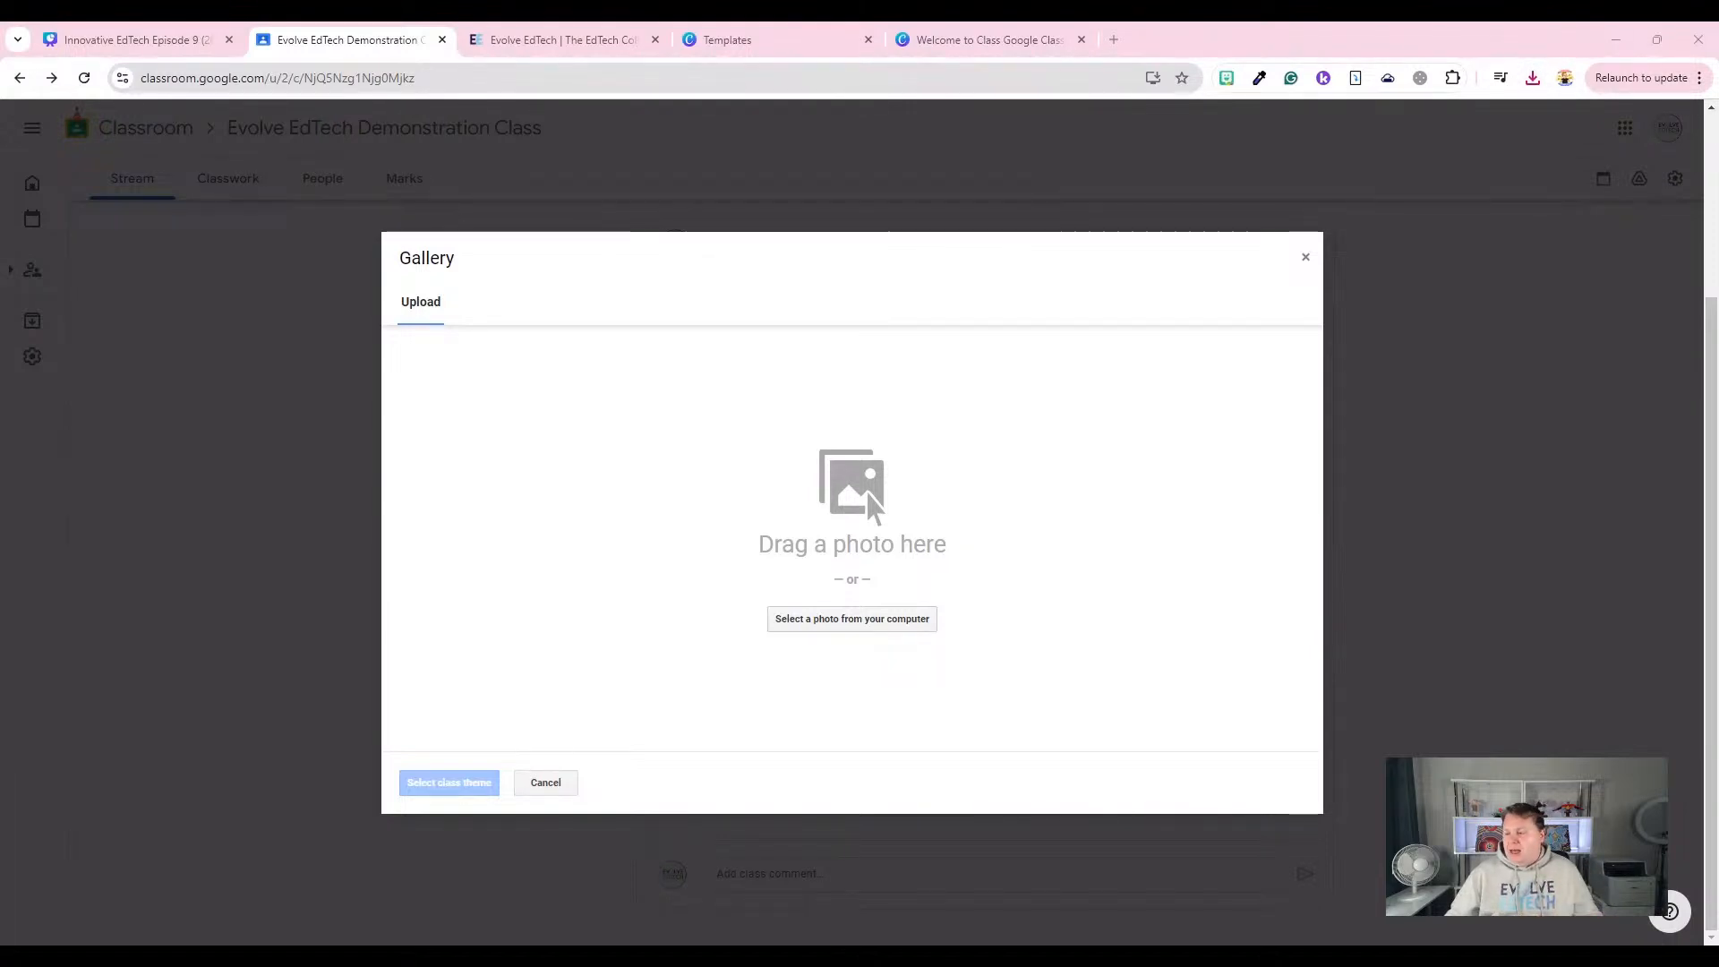
click(948, 573)
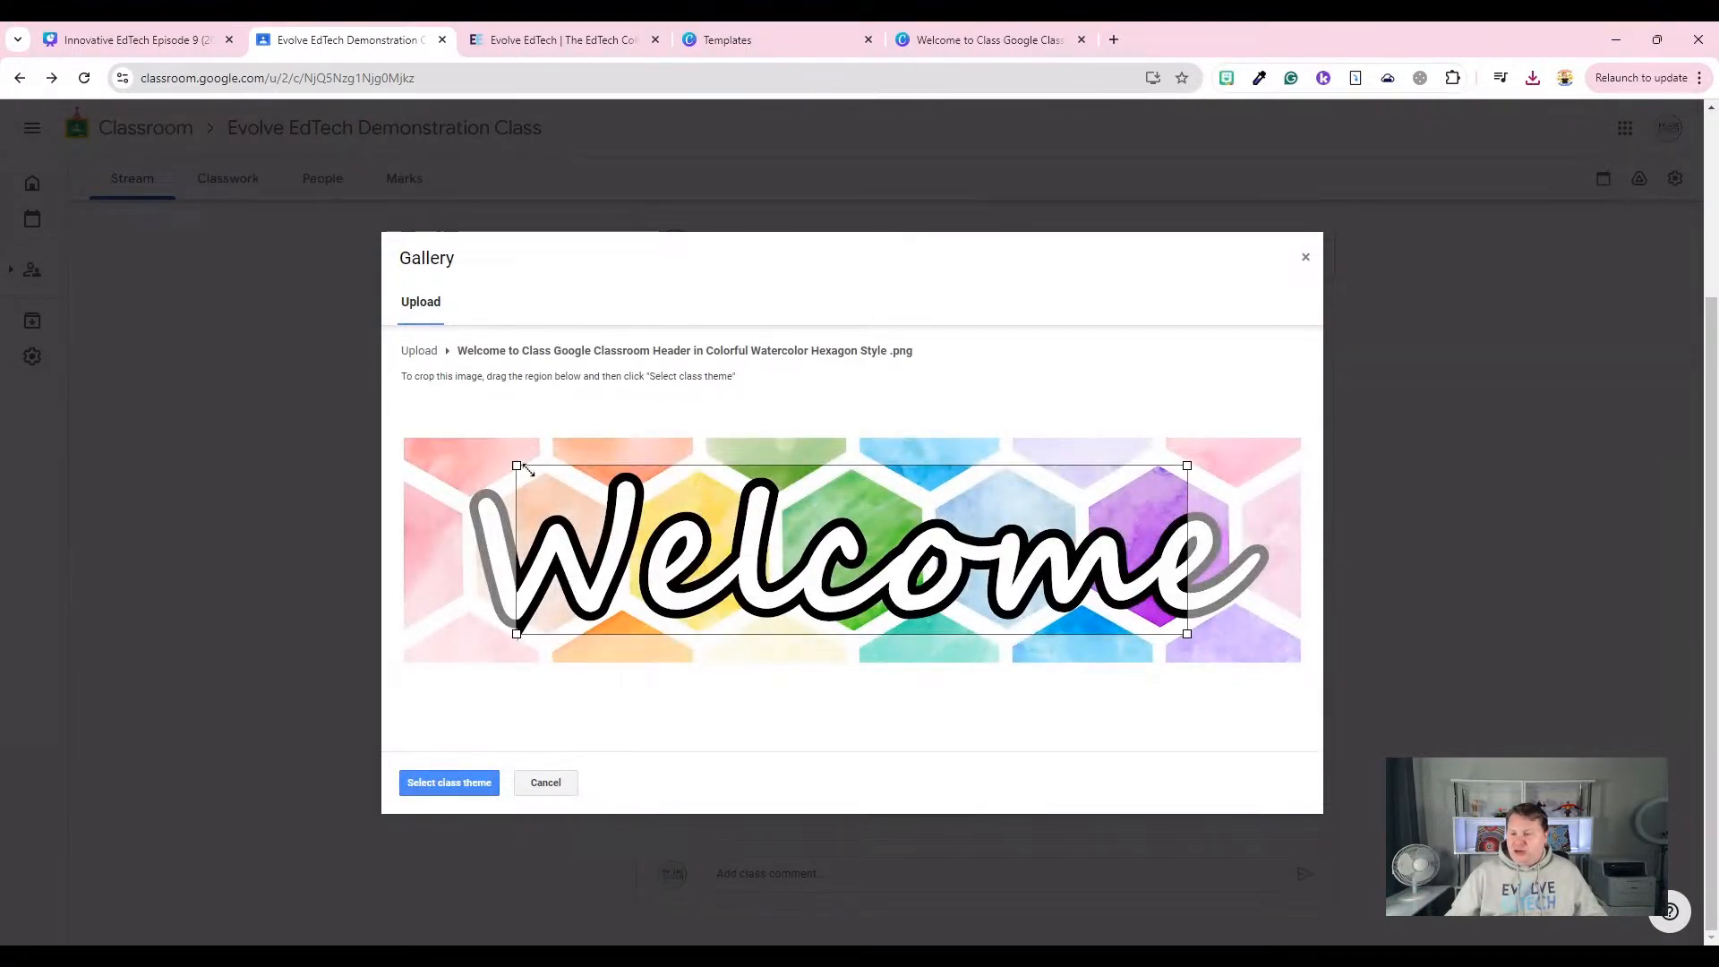
Extend the crop region to cover the whole "Welcome" image, use it as the class theme and save the customised appearance.
drag(519, 466, 357, 429)
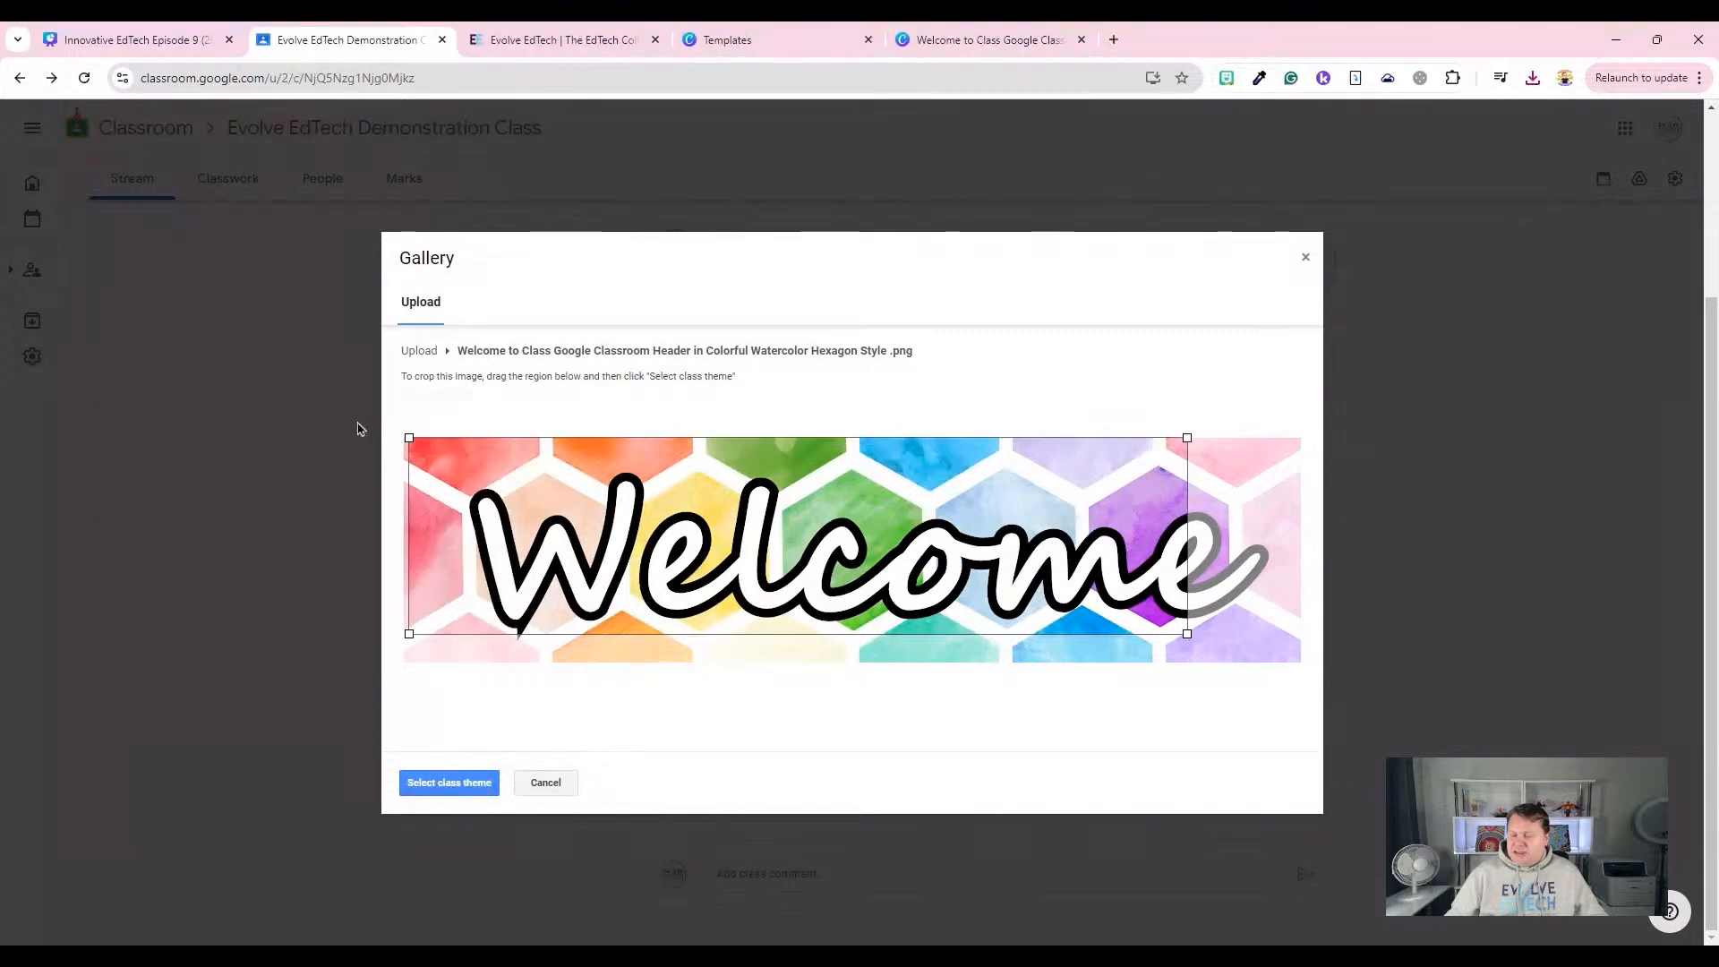
drag(1194, 655, 1324, 694)
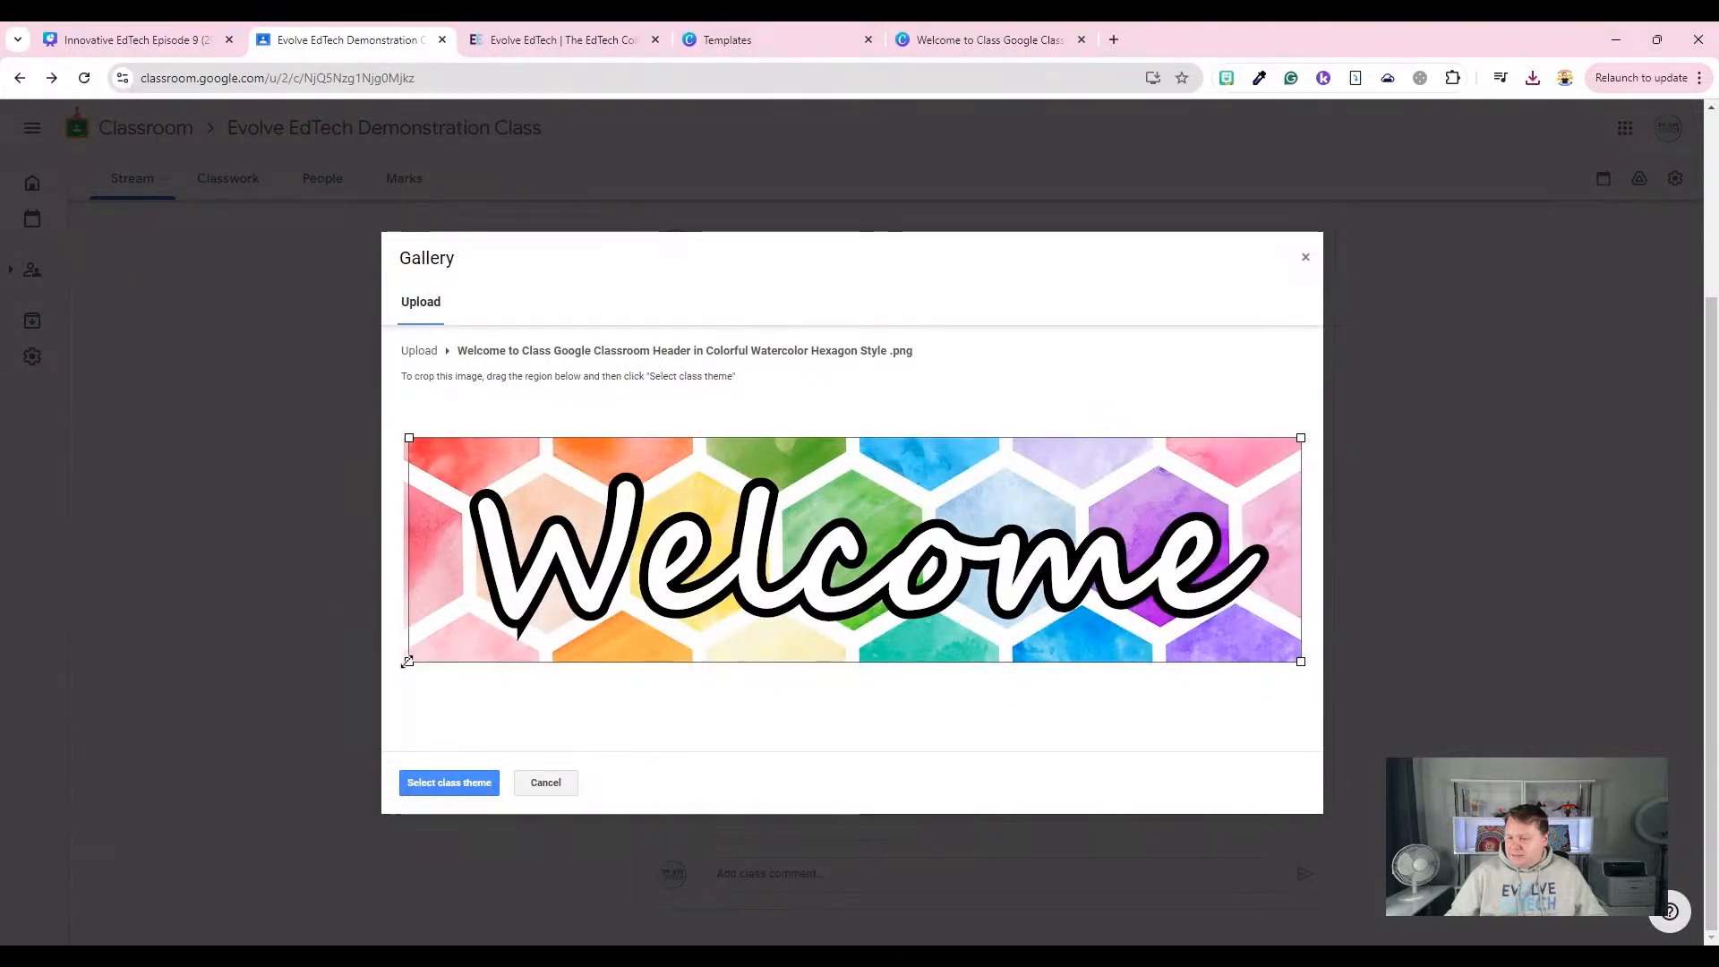
drag(409, 662, 388, 671)
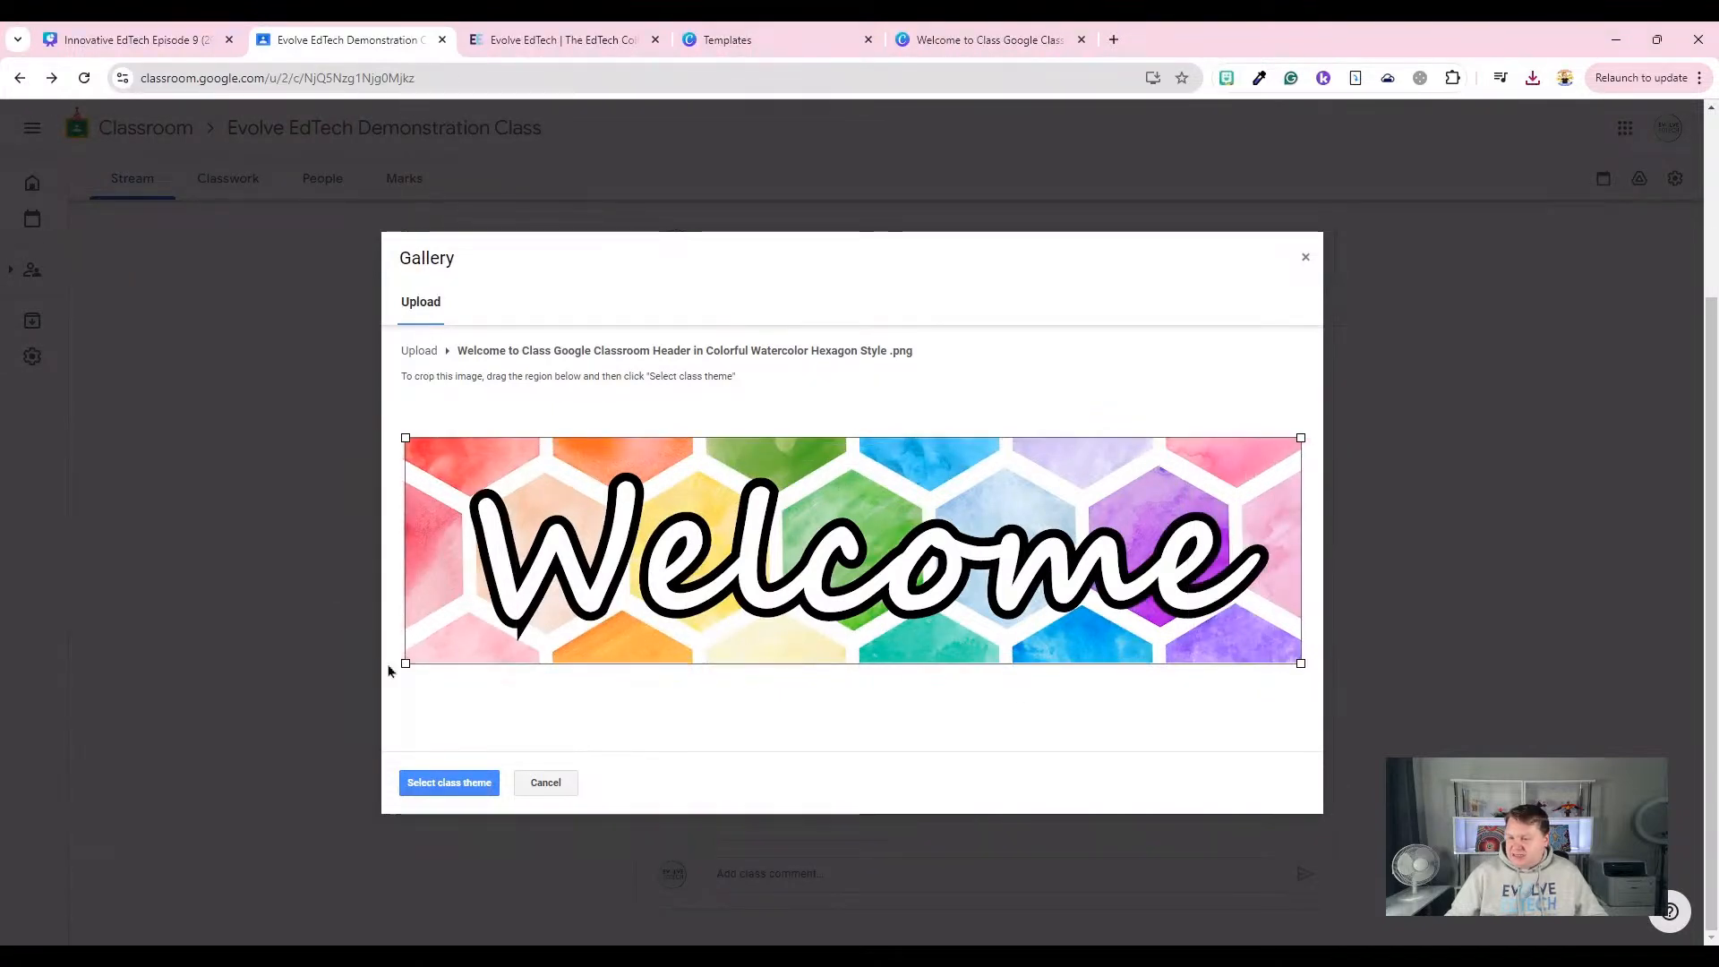
click(464, 789)
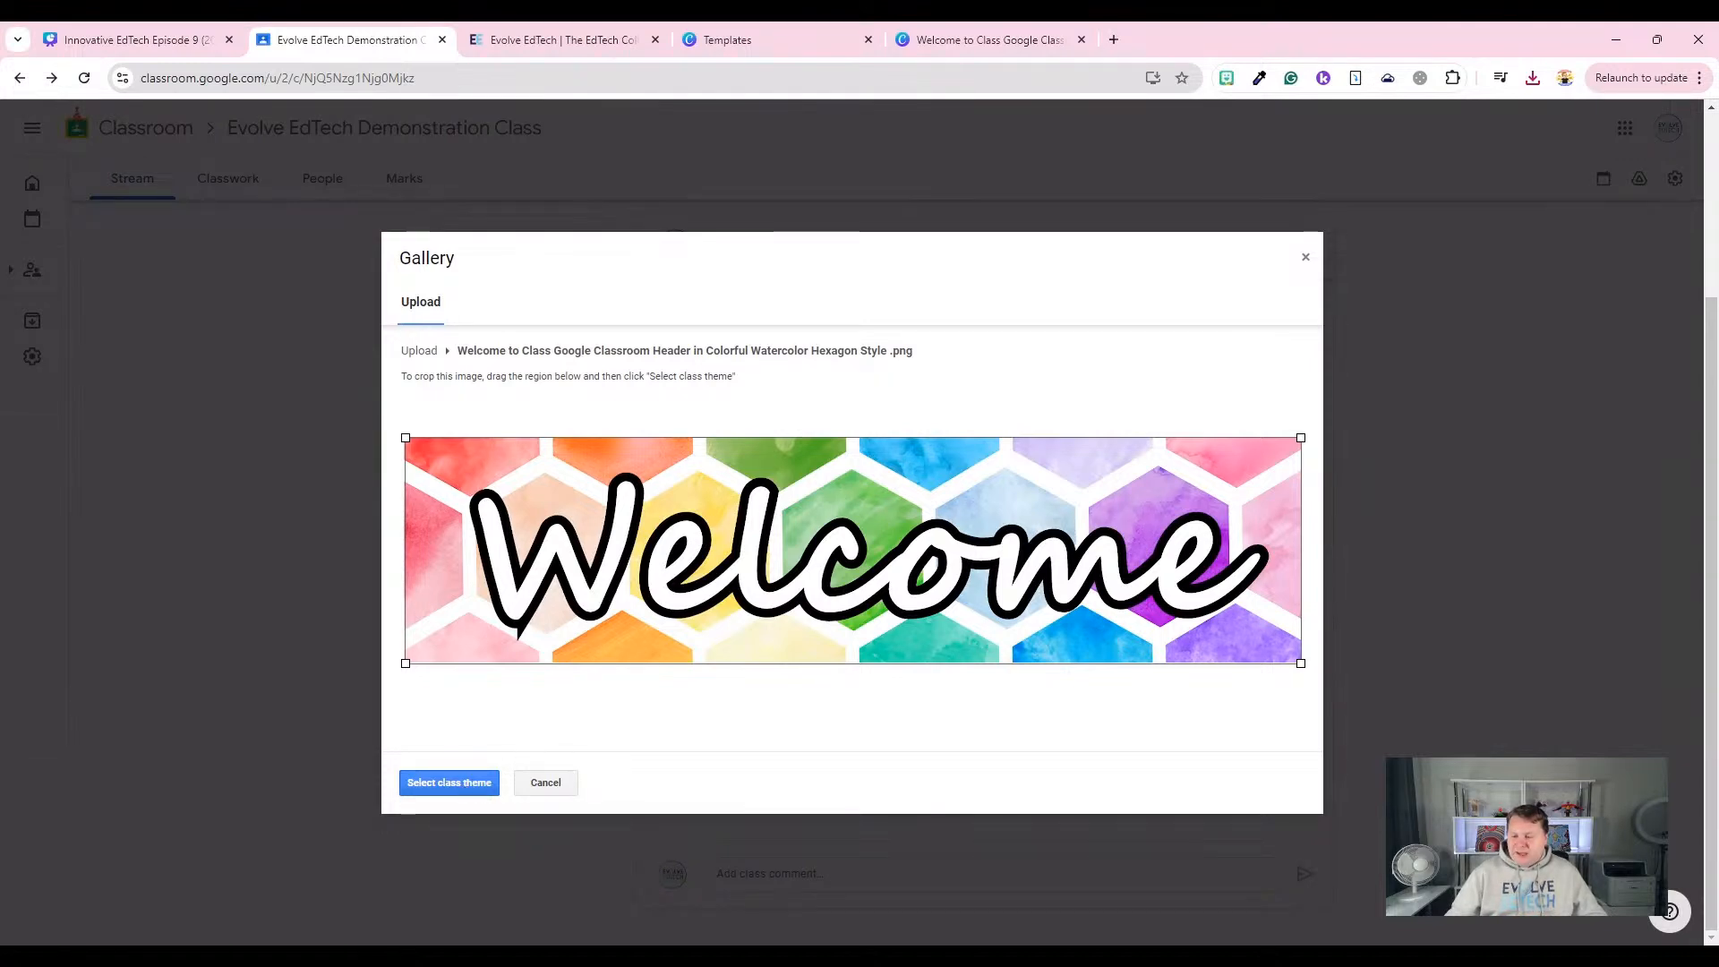
click(465, 790)
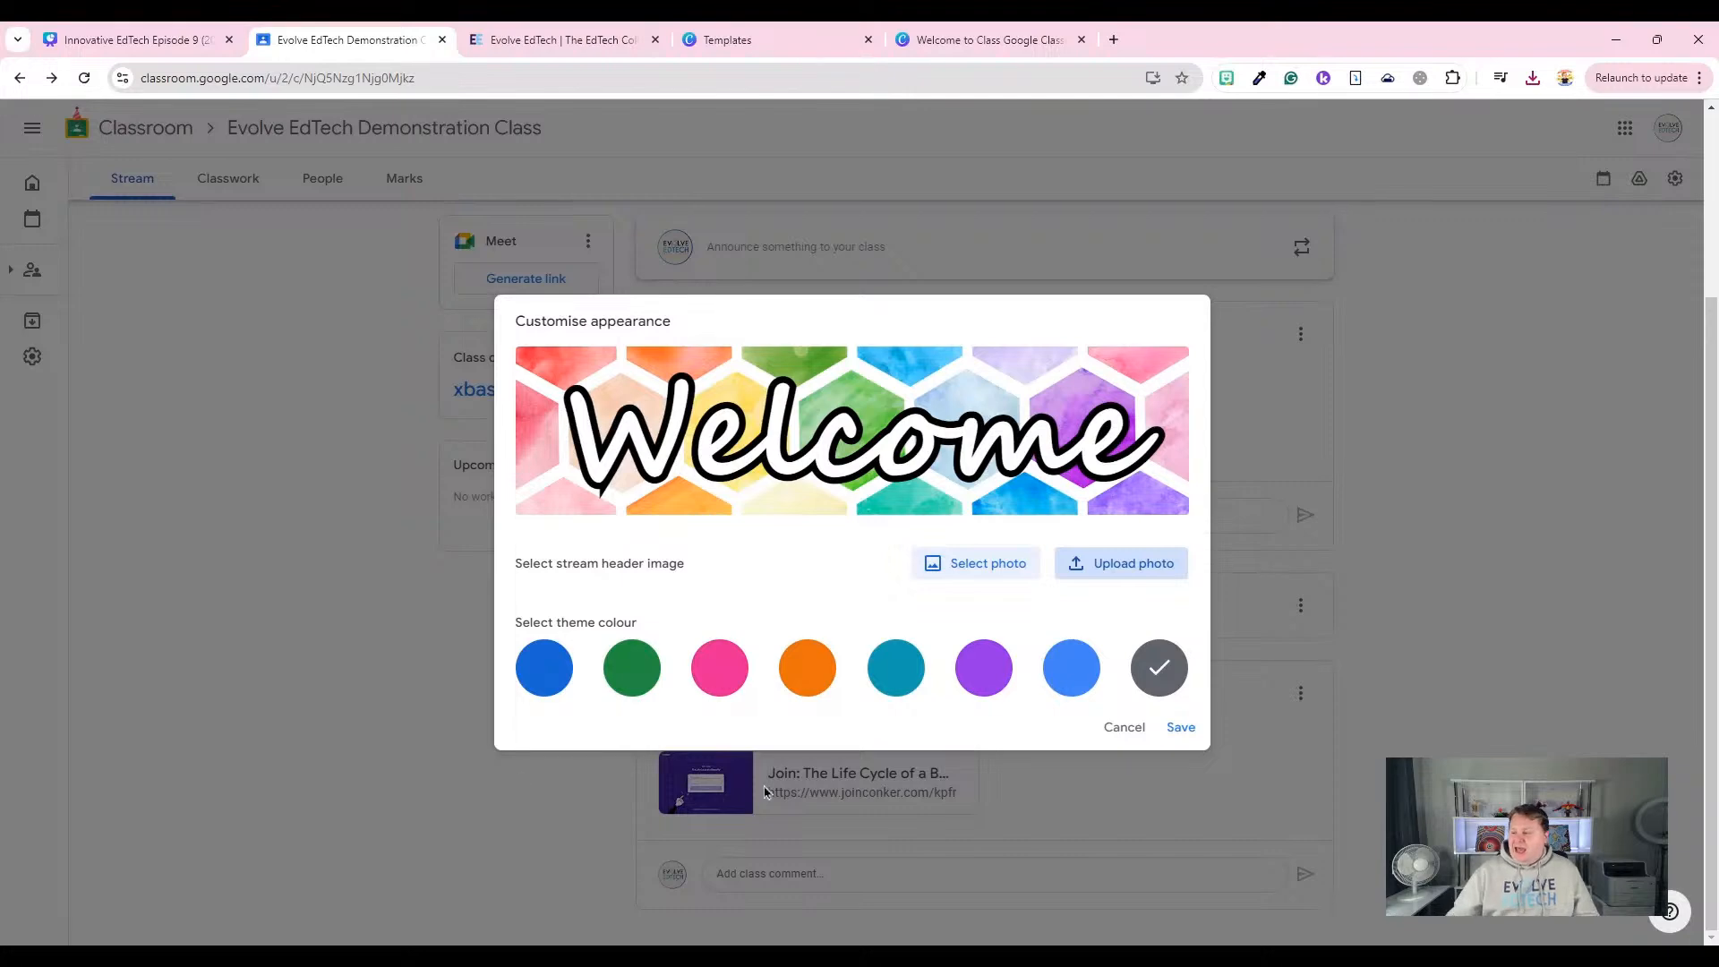
click(1183, 736)
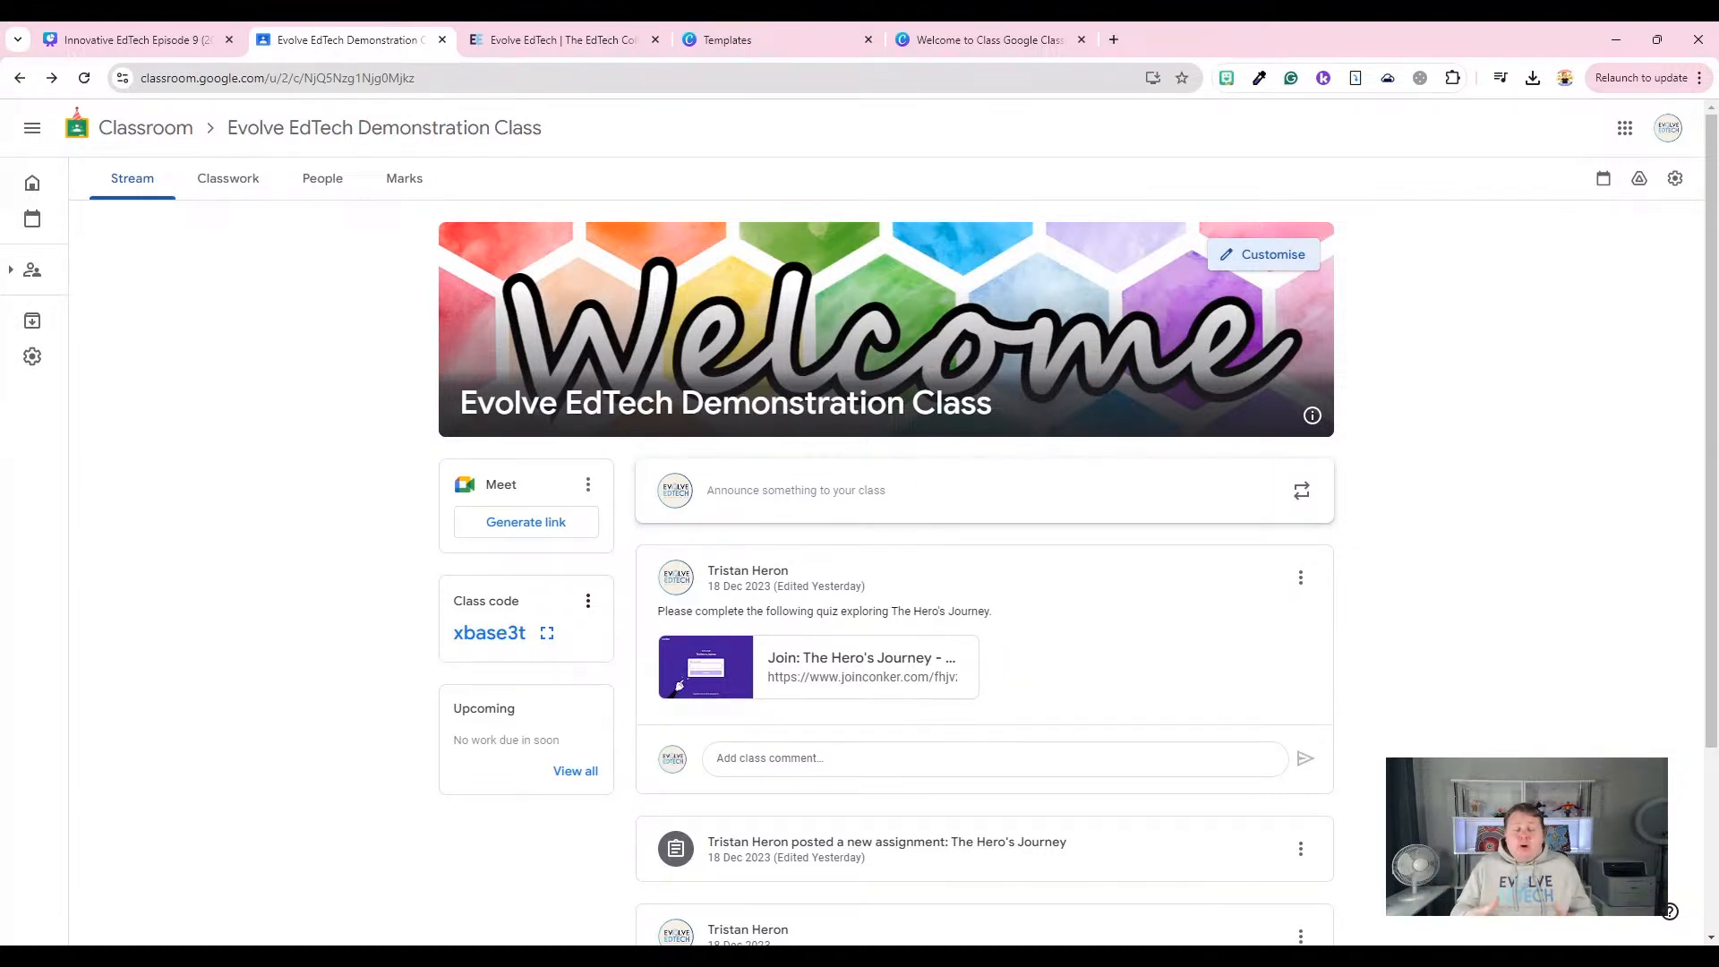
Display the class code enlarged, close that view and reset the class code.
click(547, 633)
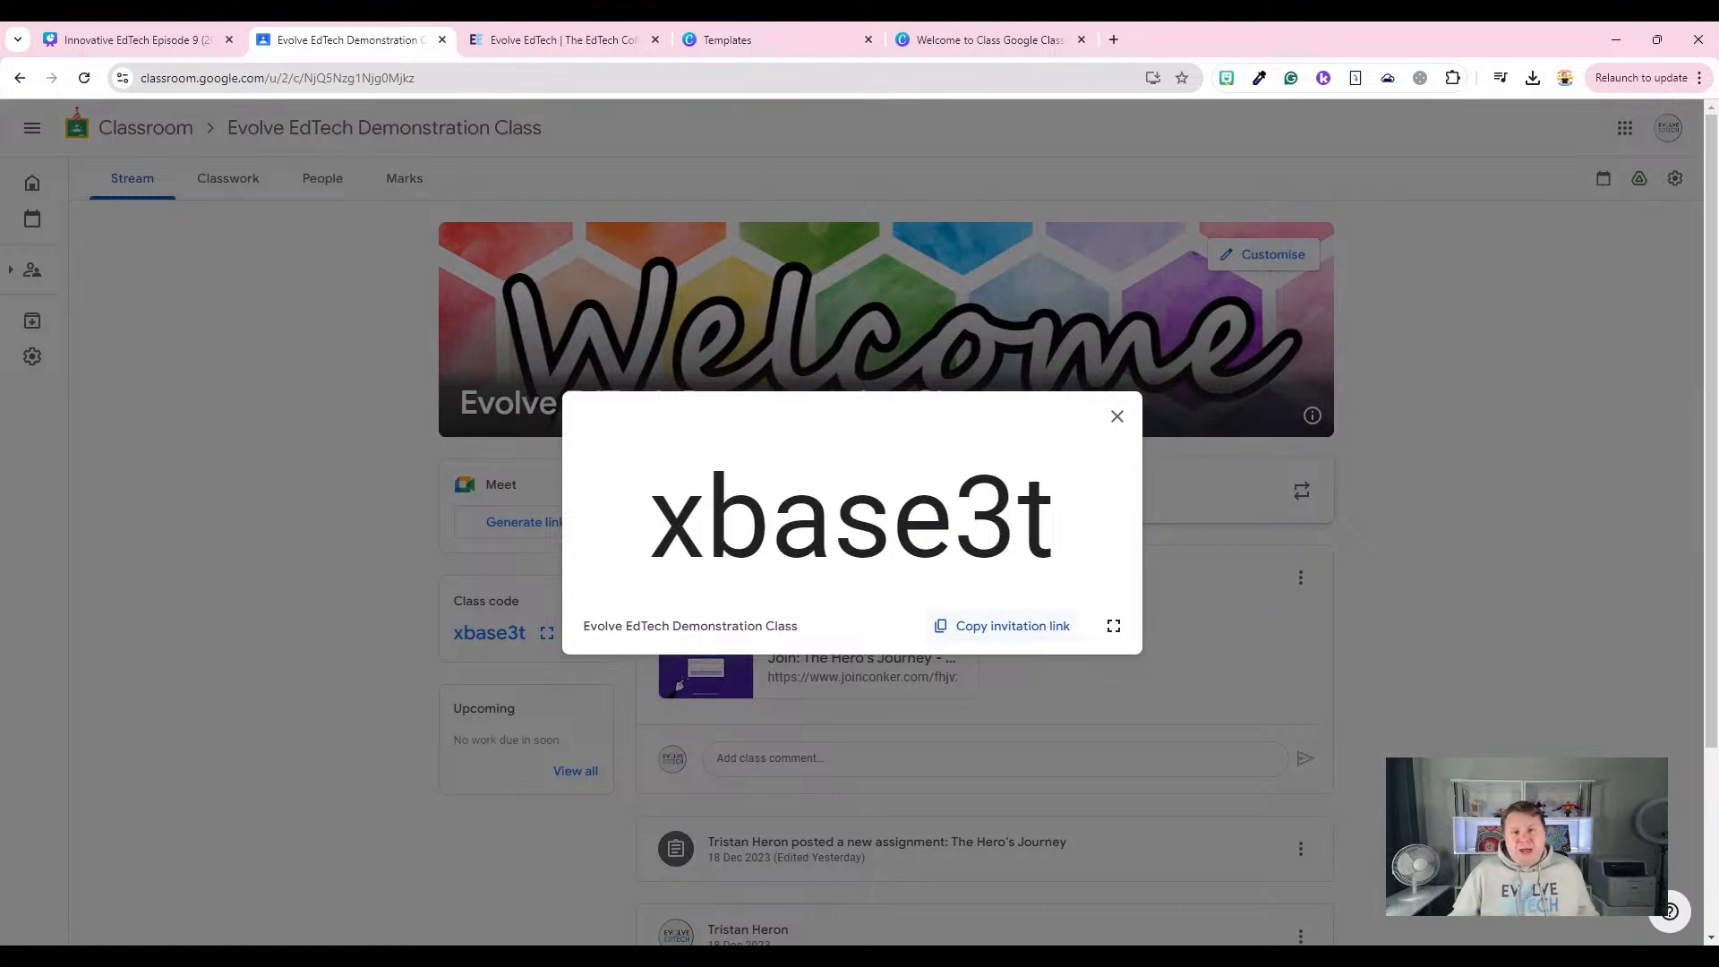
click(1117, 416)
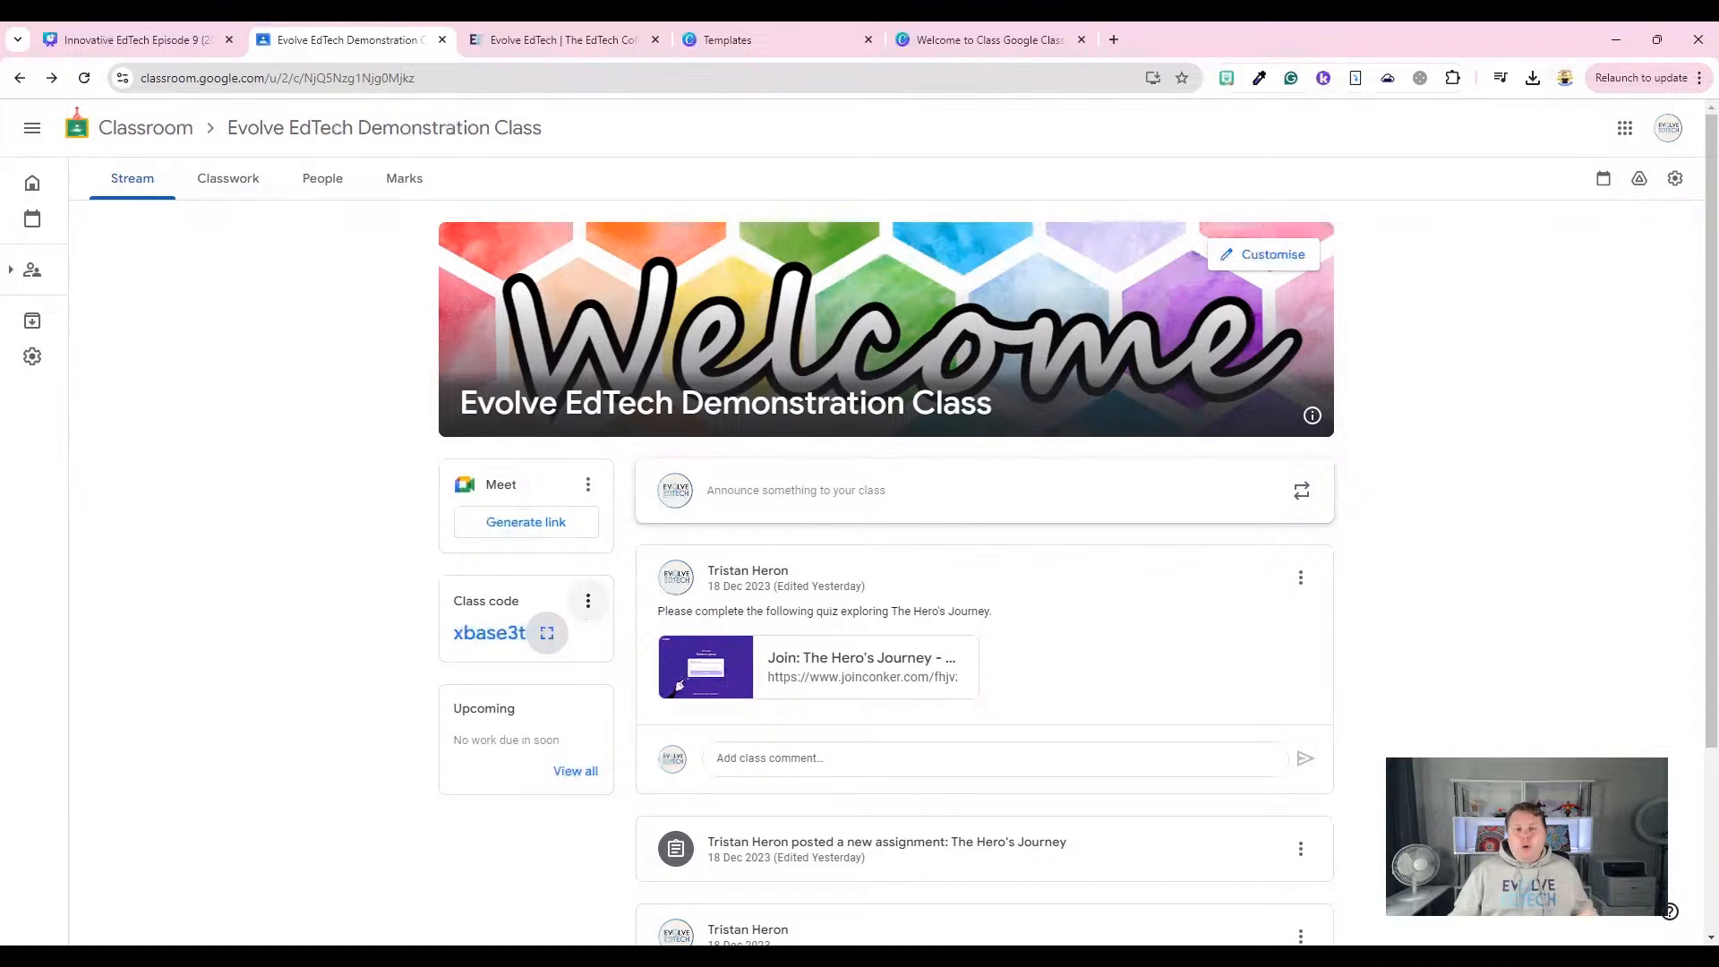
click(589, 602)
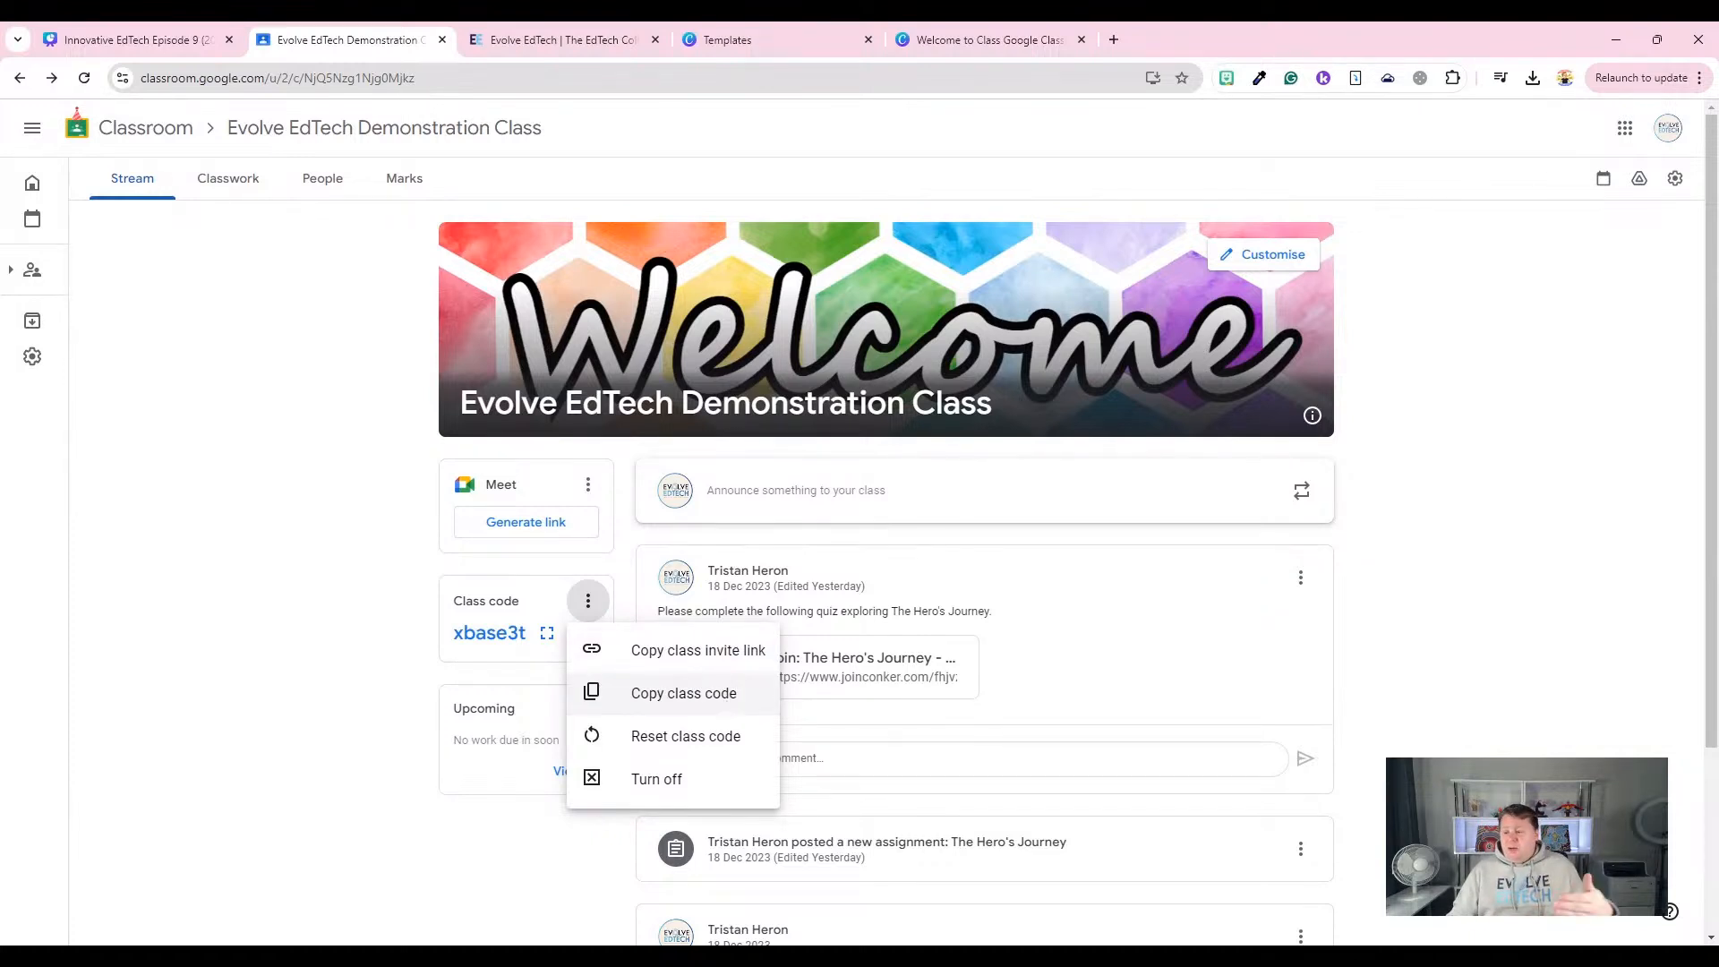
click(724, 733)
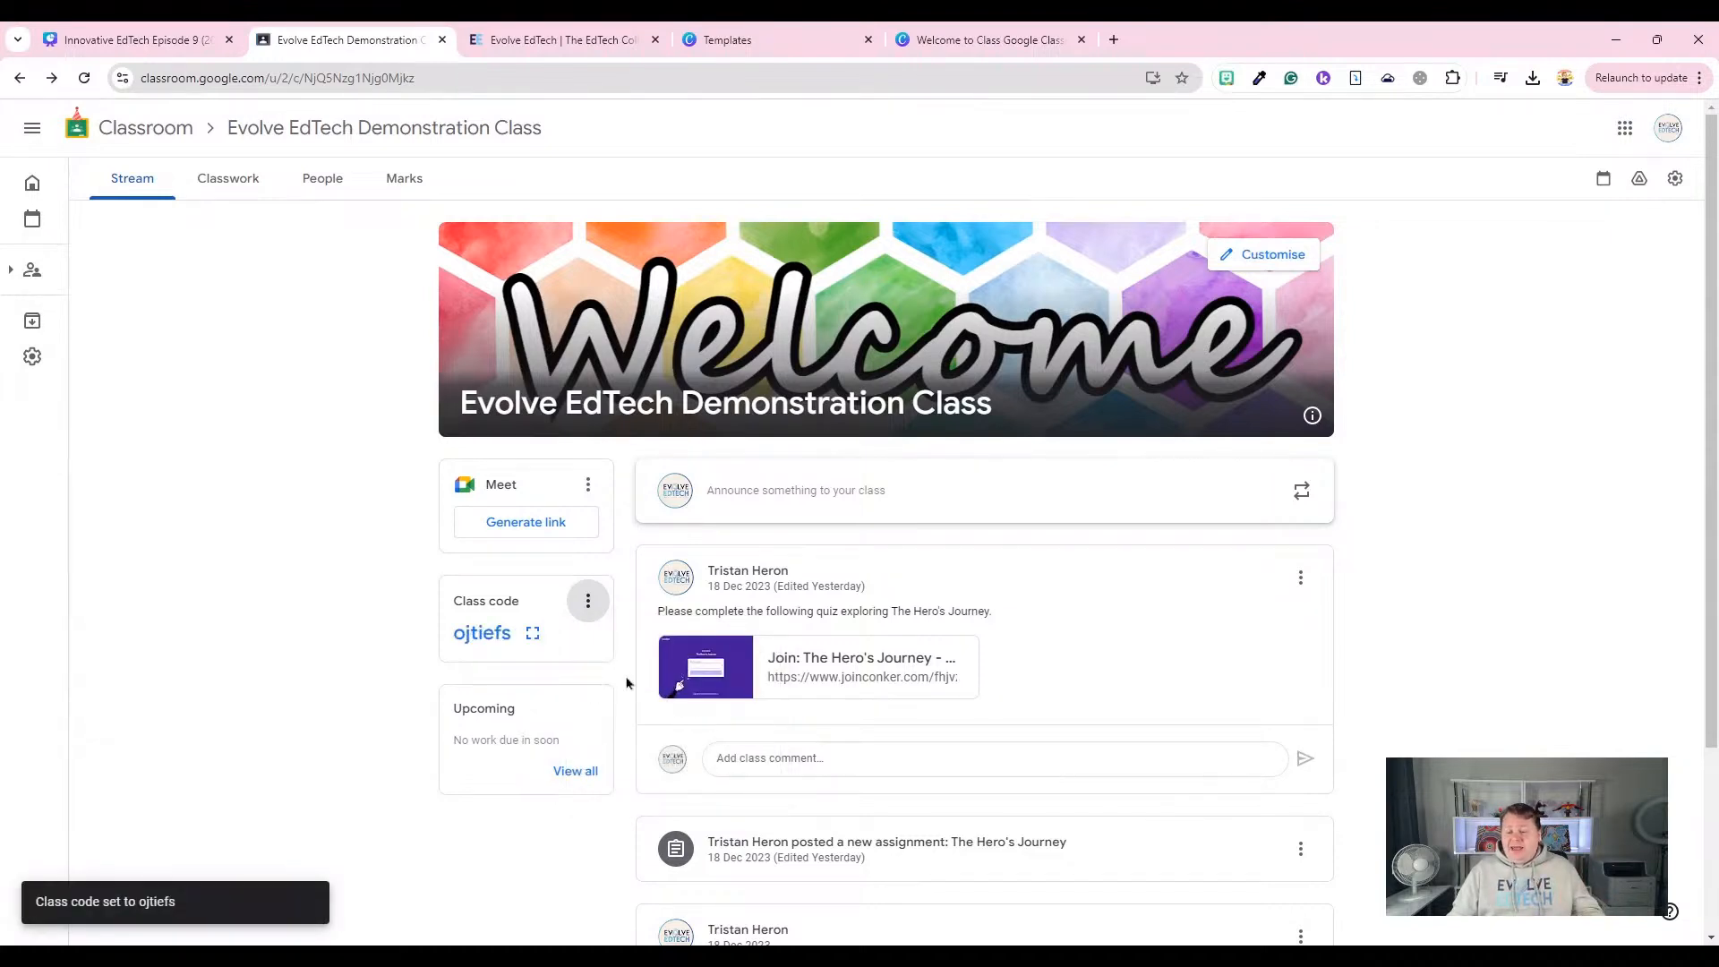
Turn off the class code for the demonstration class, removing its code and invite link.
click(589, 601)
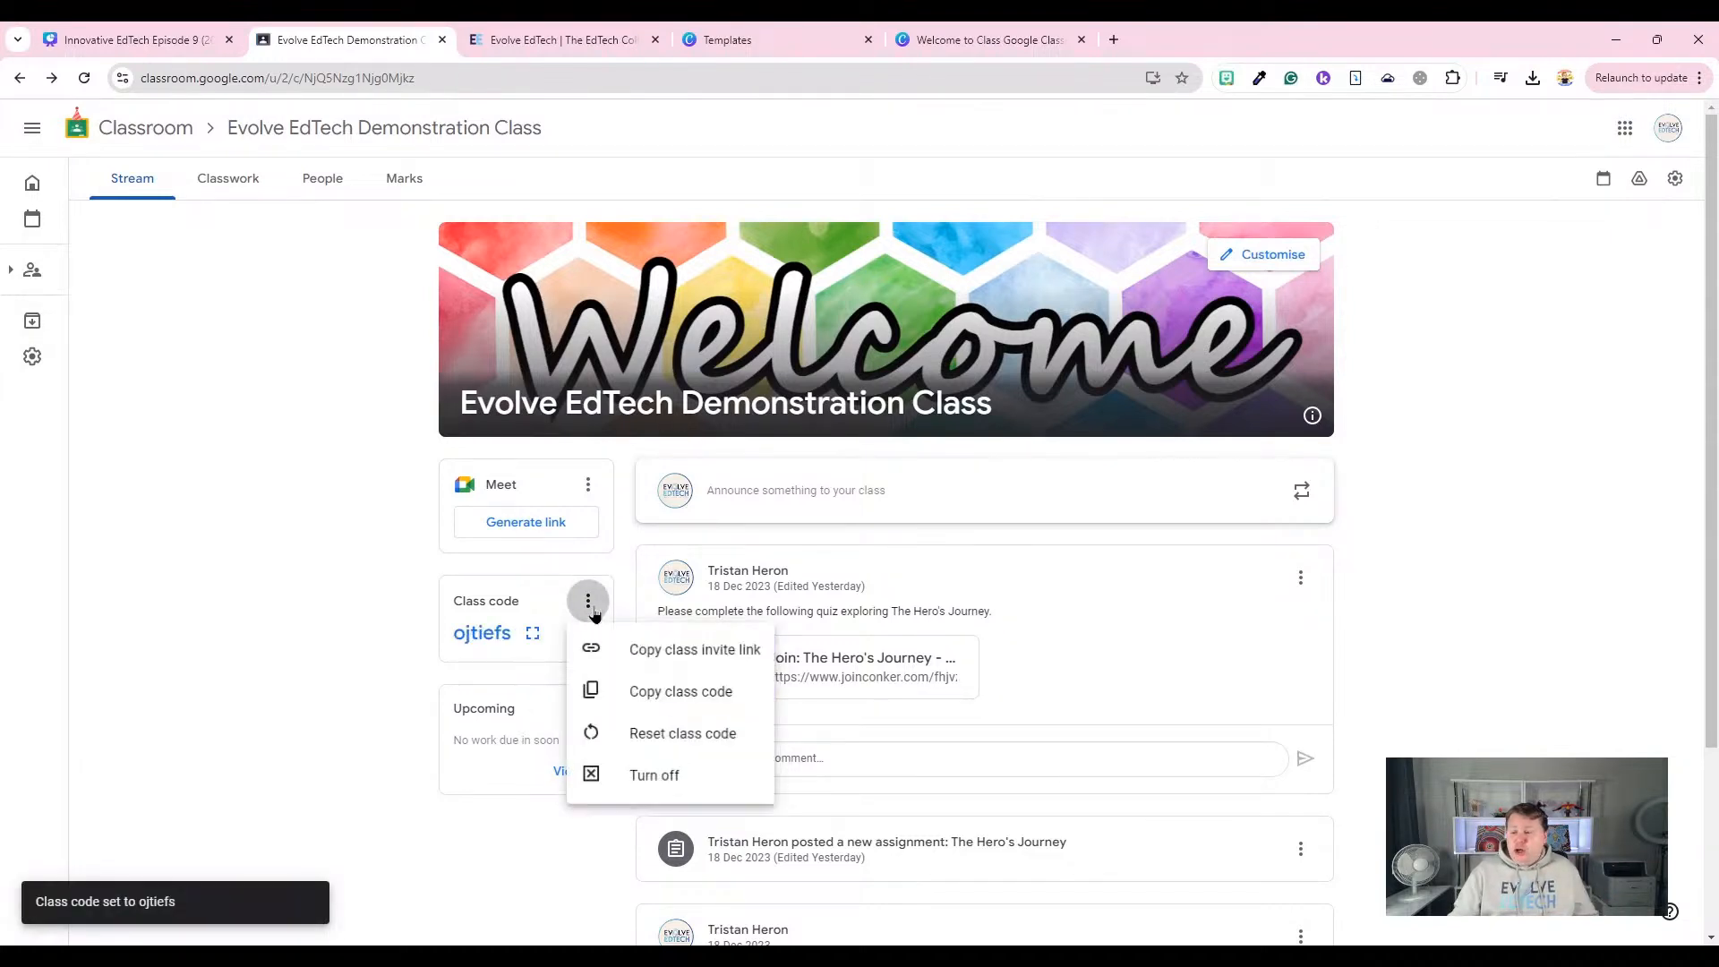
click(658, 780)
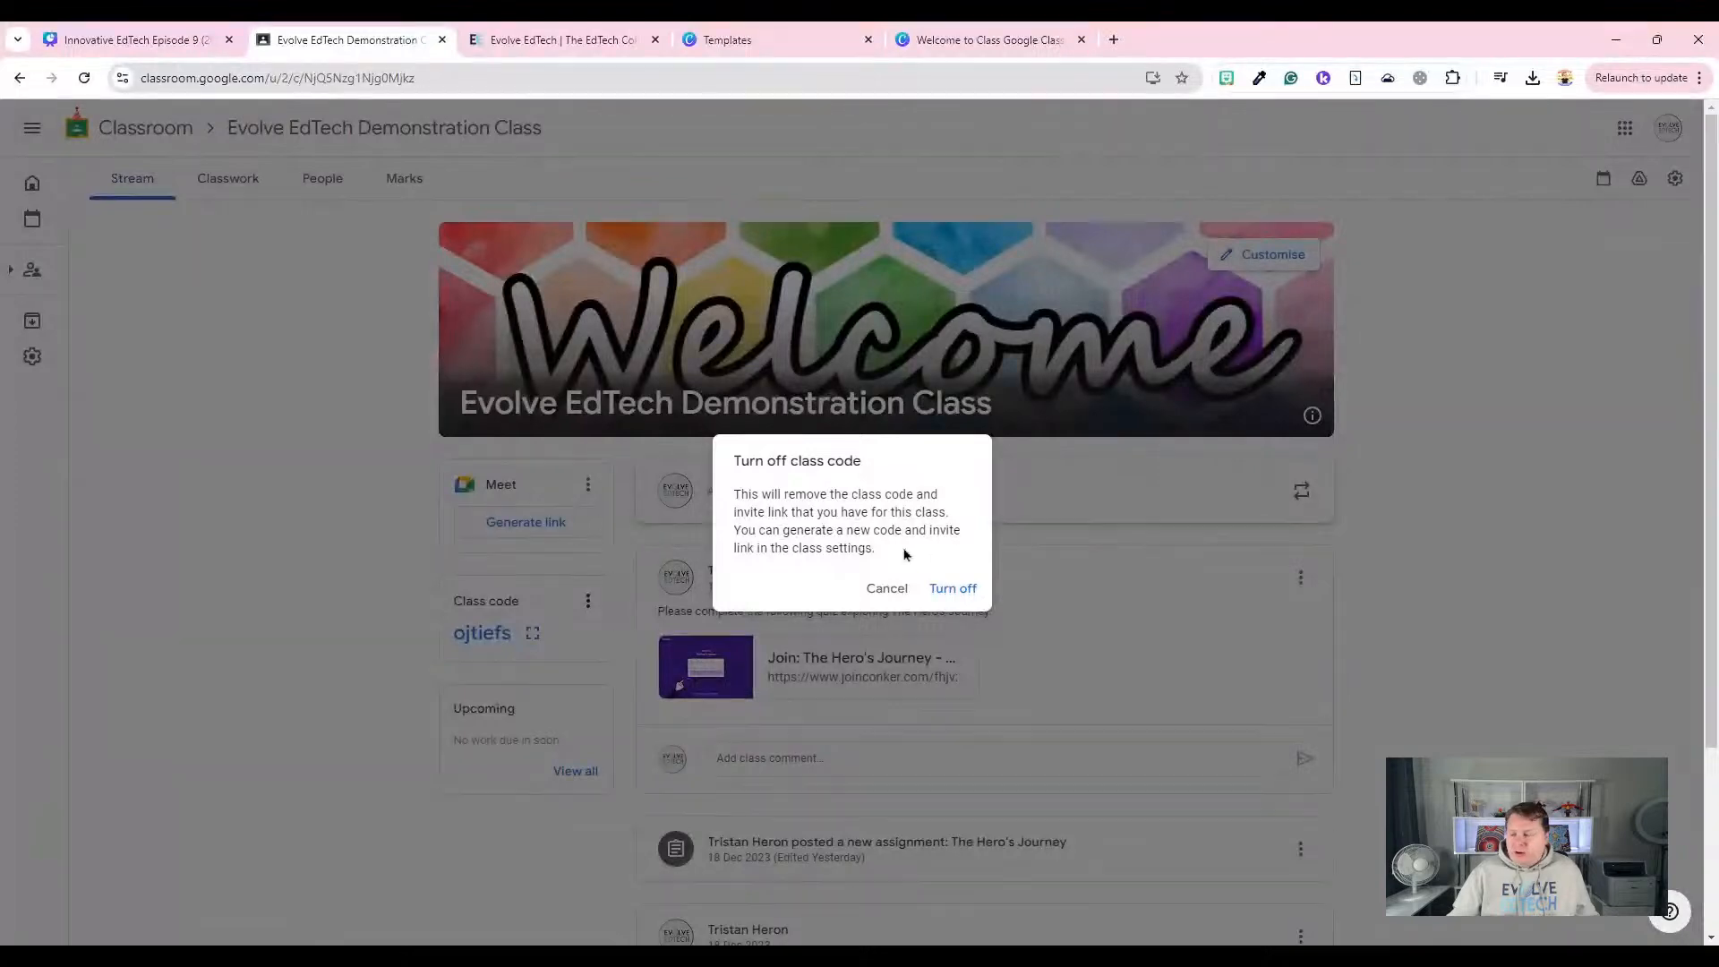
click(962, 588)
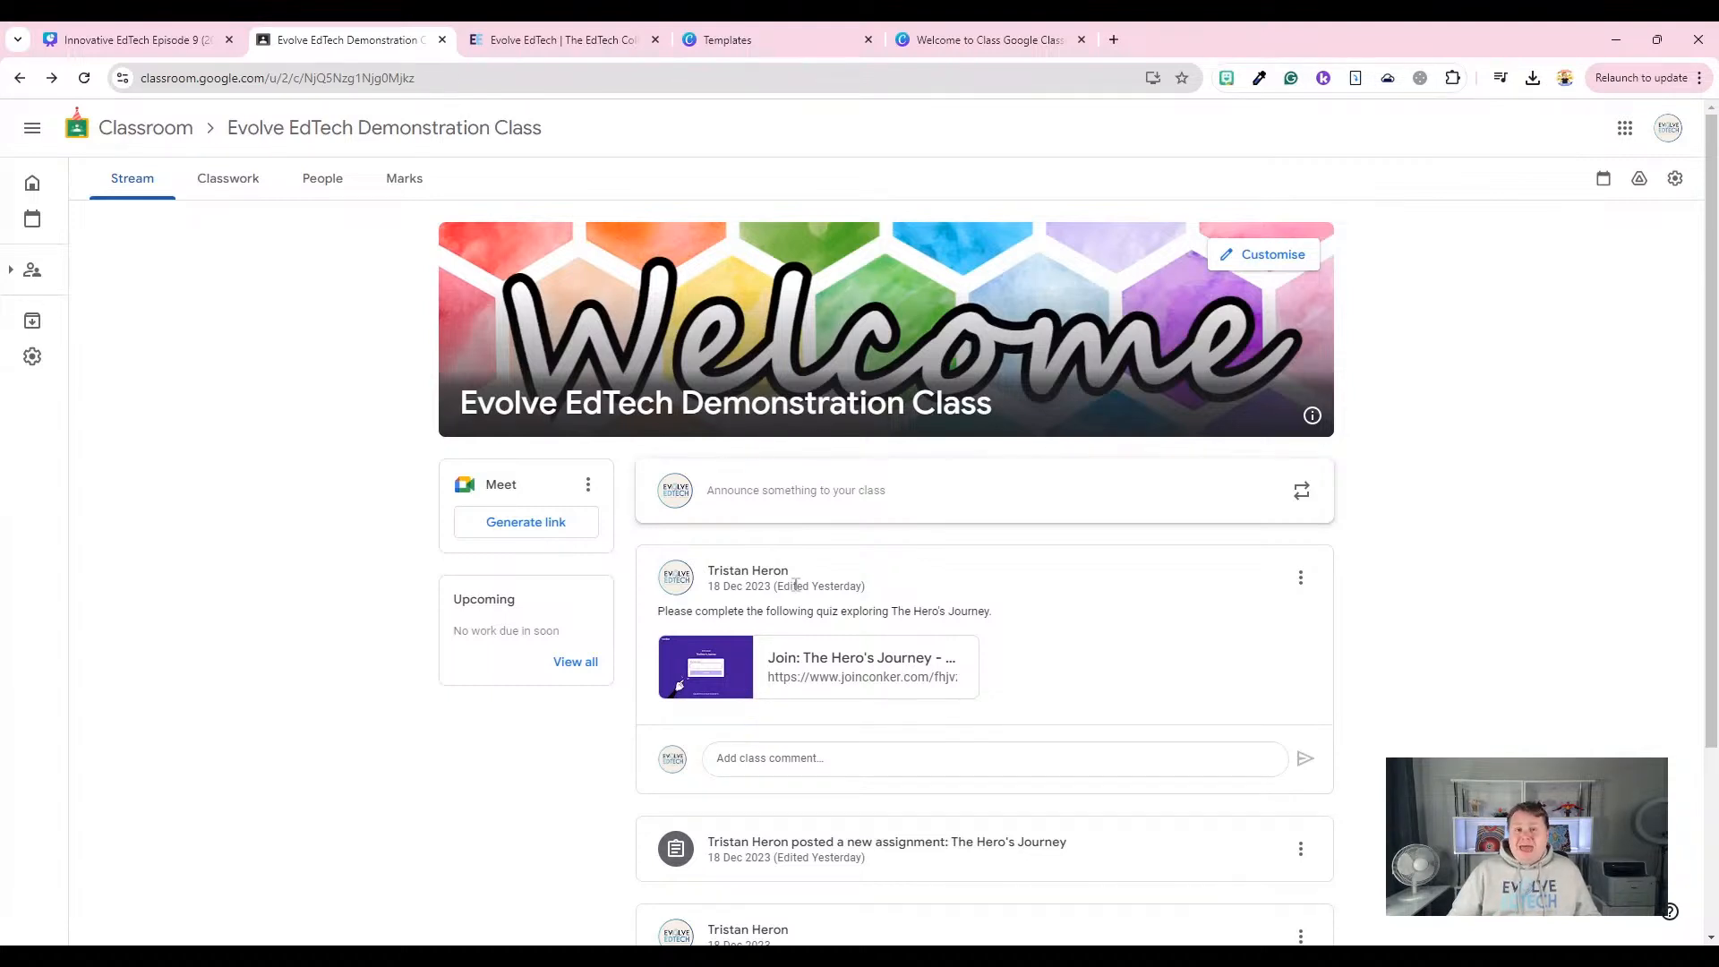
Review the class's teacher and student lists, then look through the posts in the class stream.
click(311, 191)
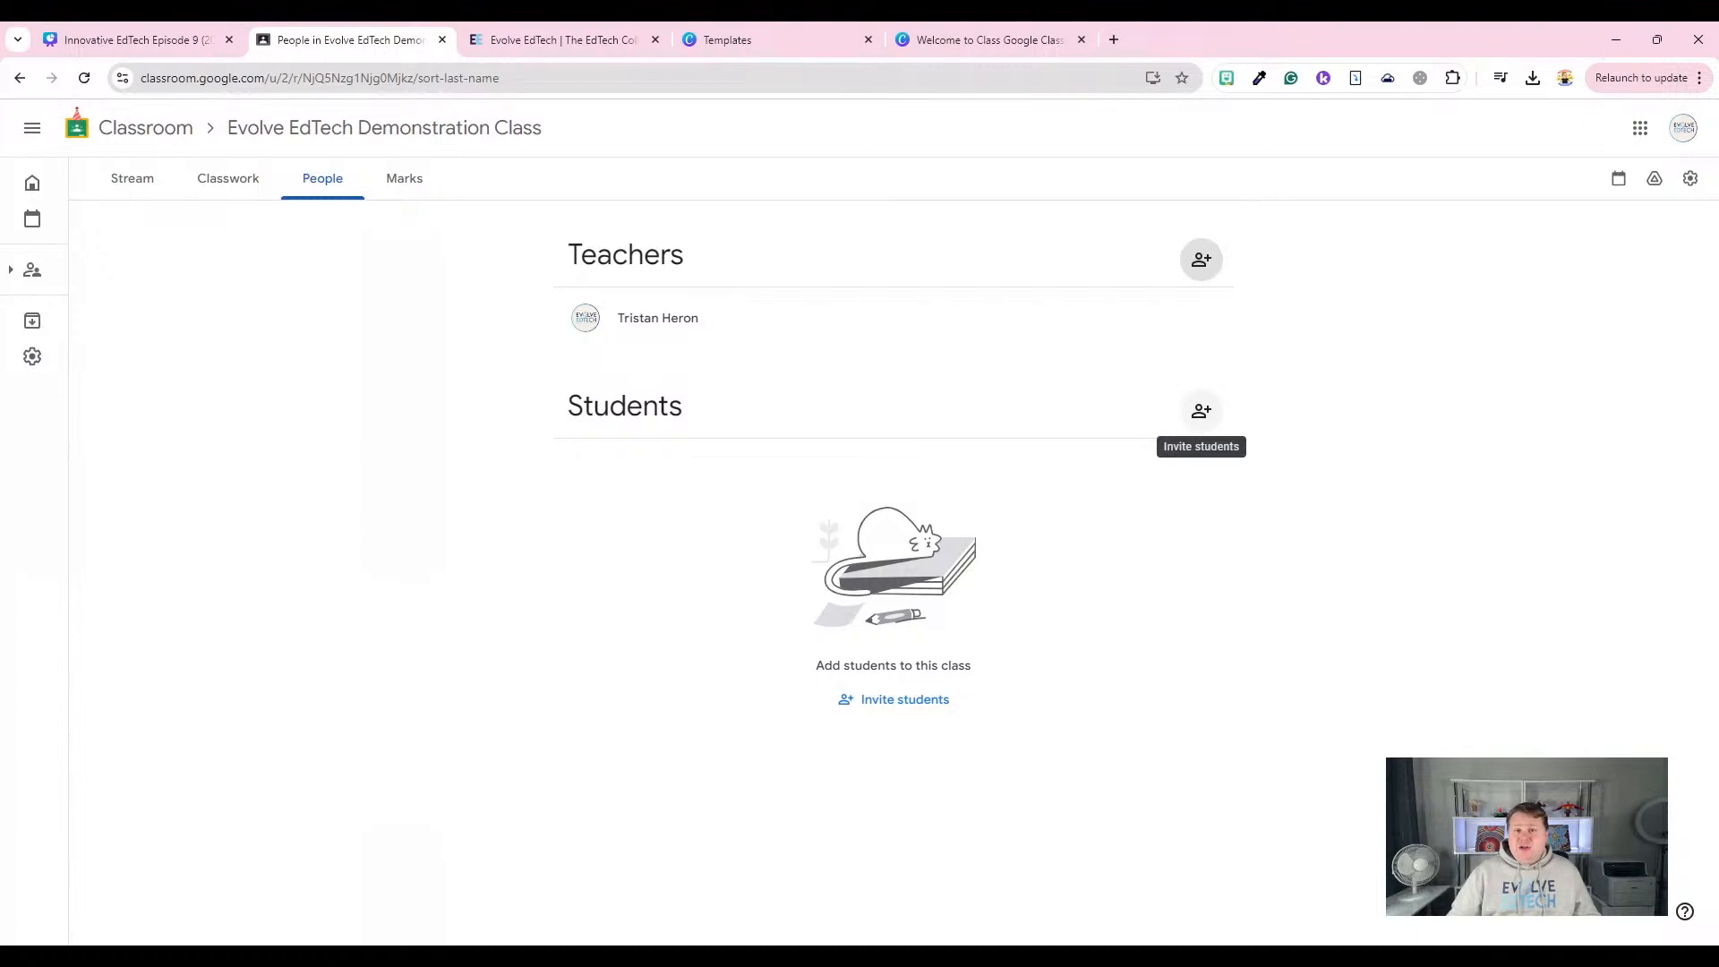
click(130, 179)
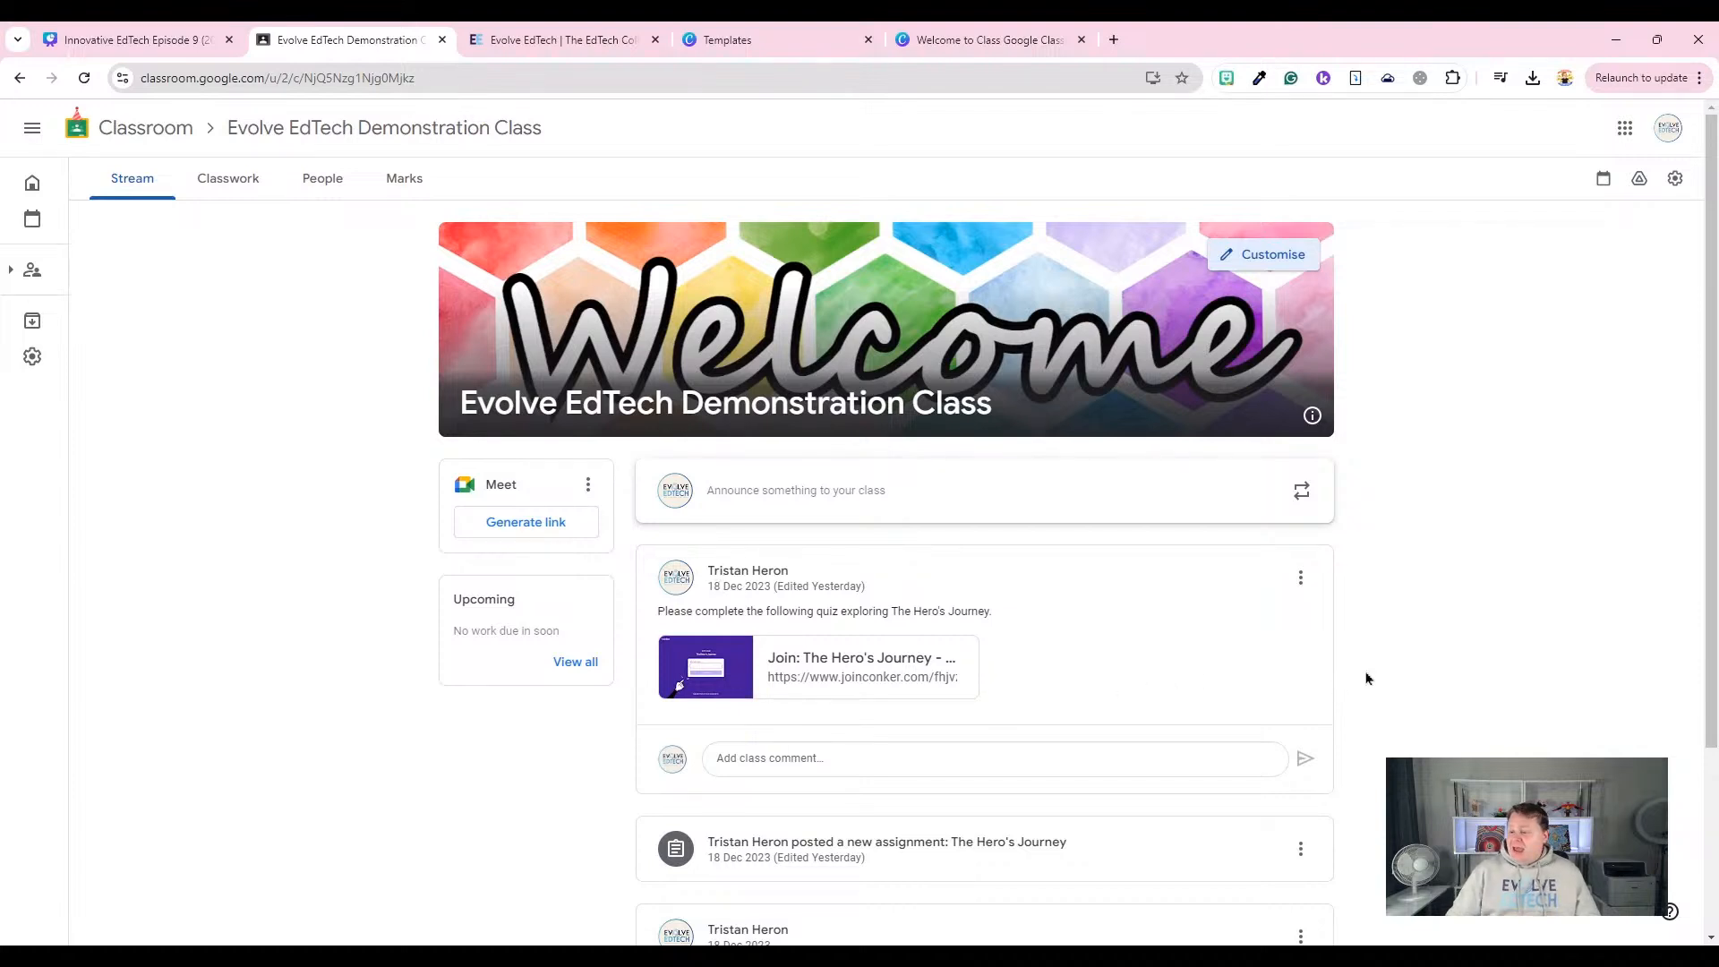
scroll(1368, 678, down, 3)
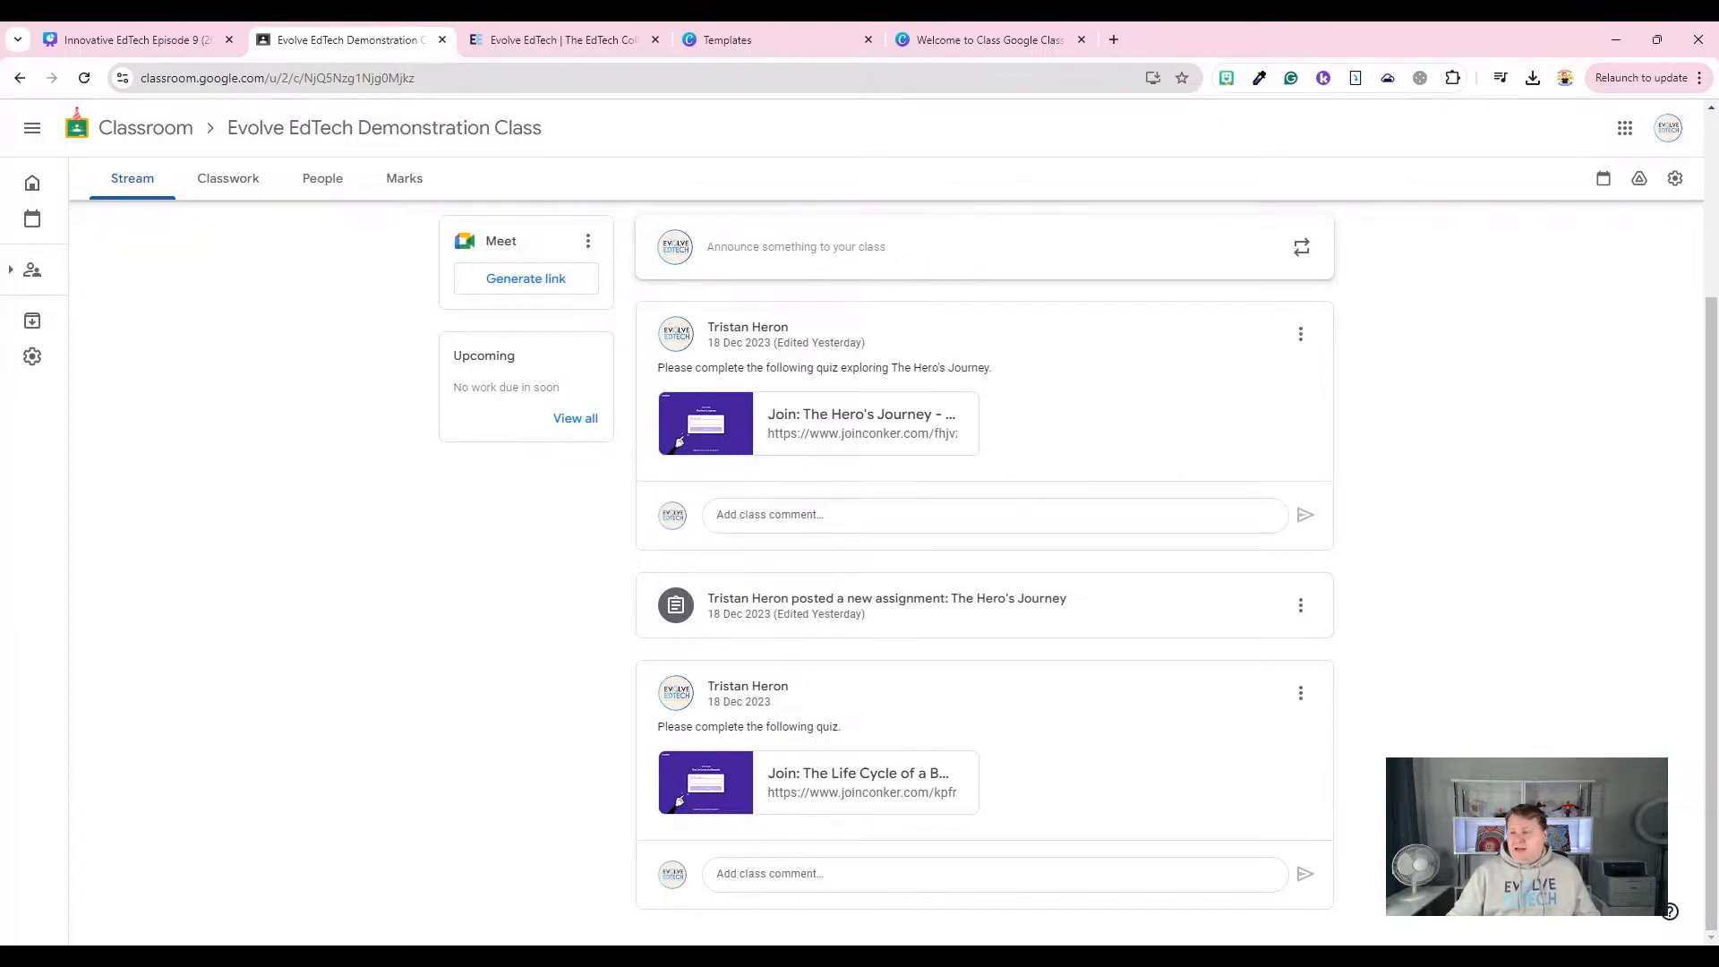
scroll(926, 620, up, 3)
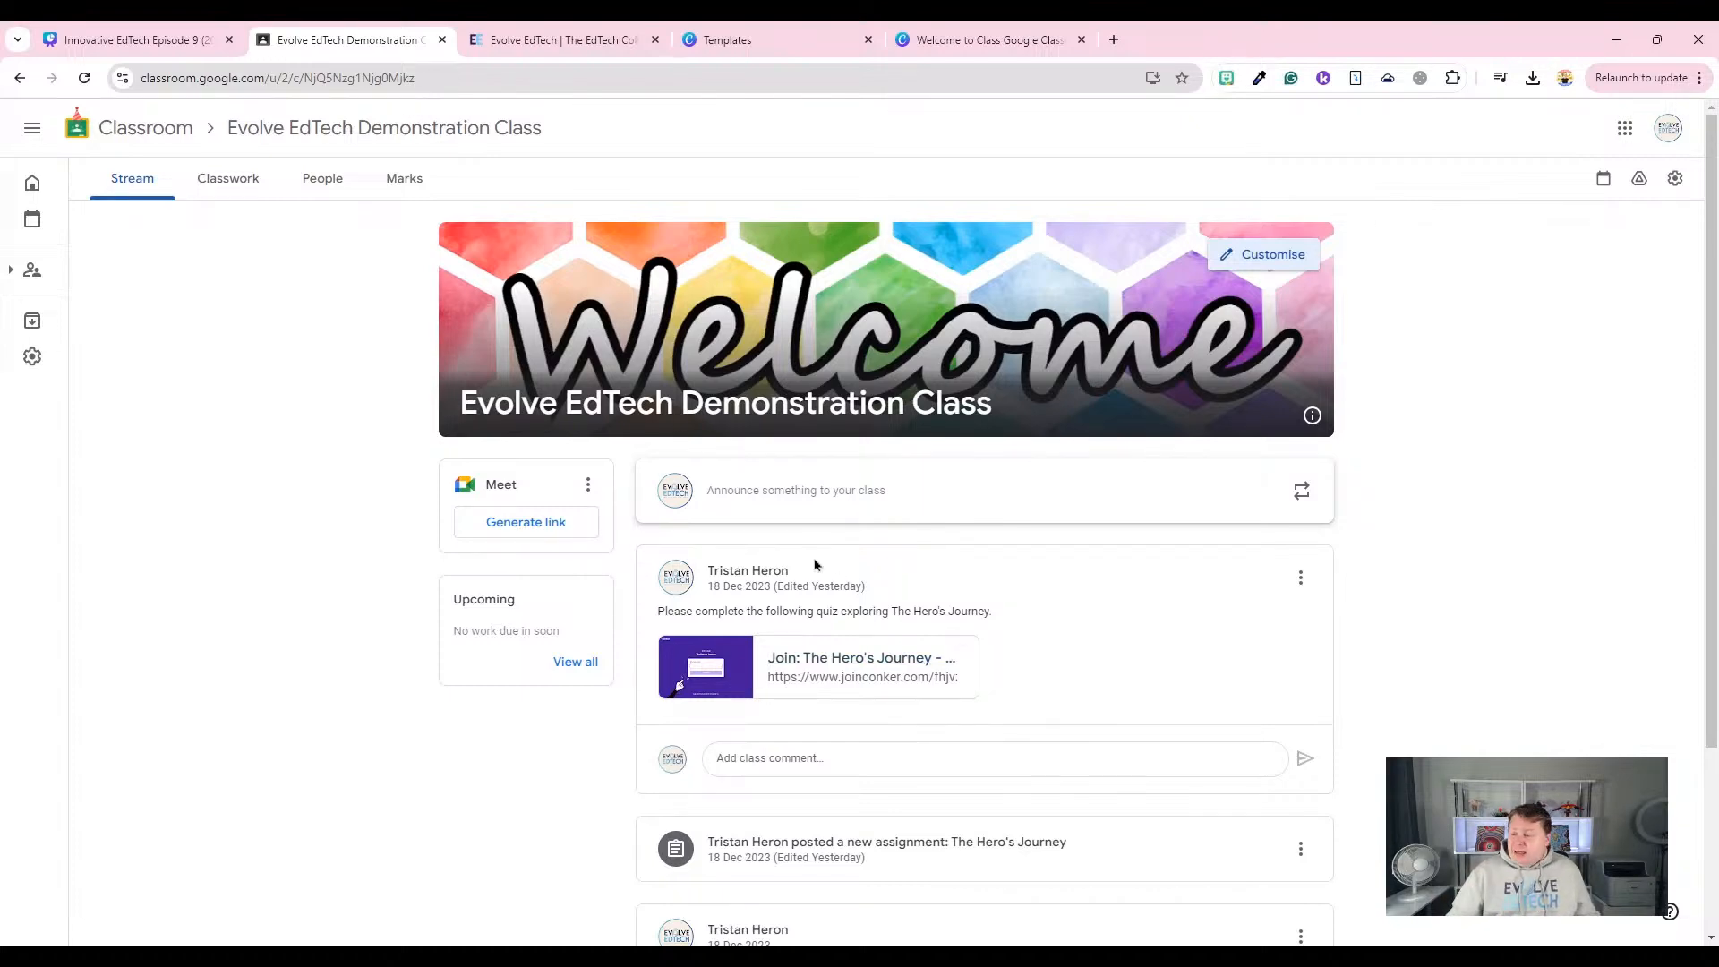
Start a stream announcement for all students with the greeting "Hello Everyone," followed by a blank line.
click(825, 495)
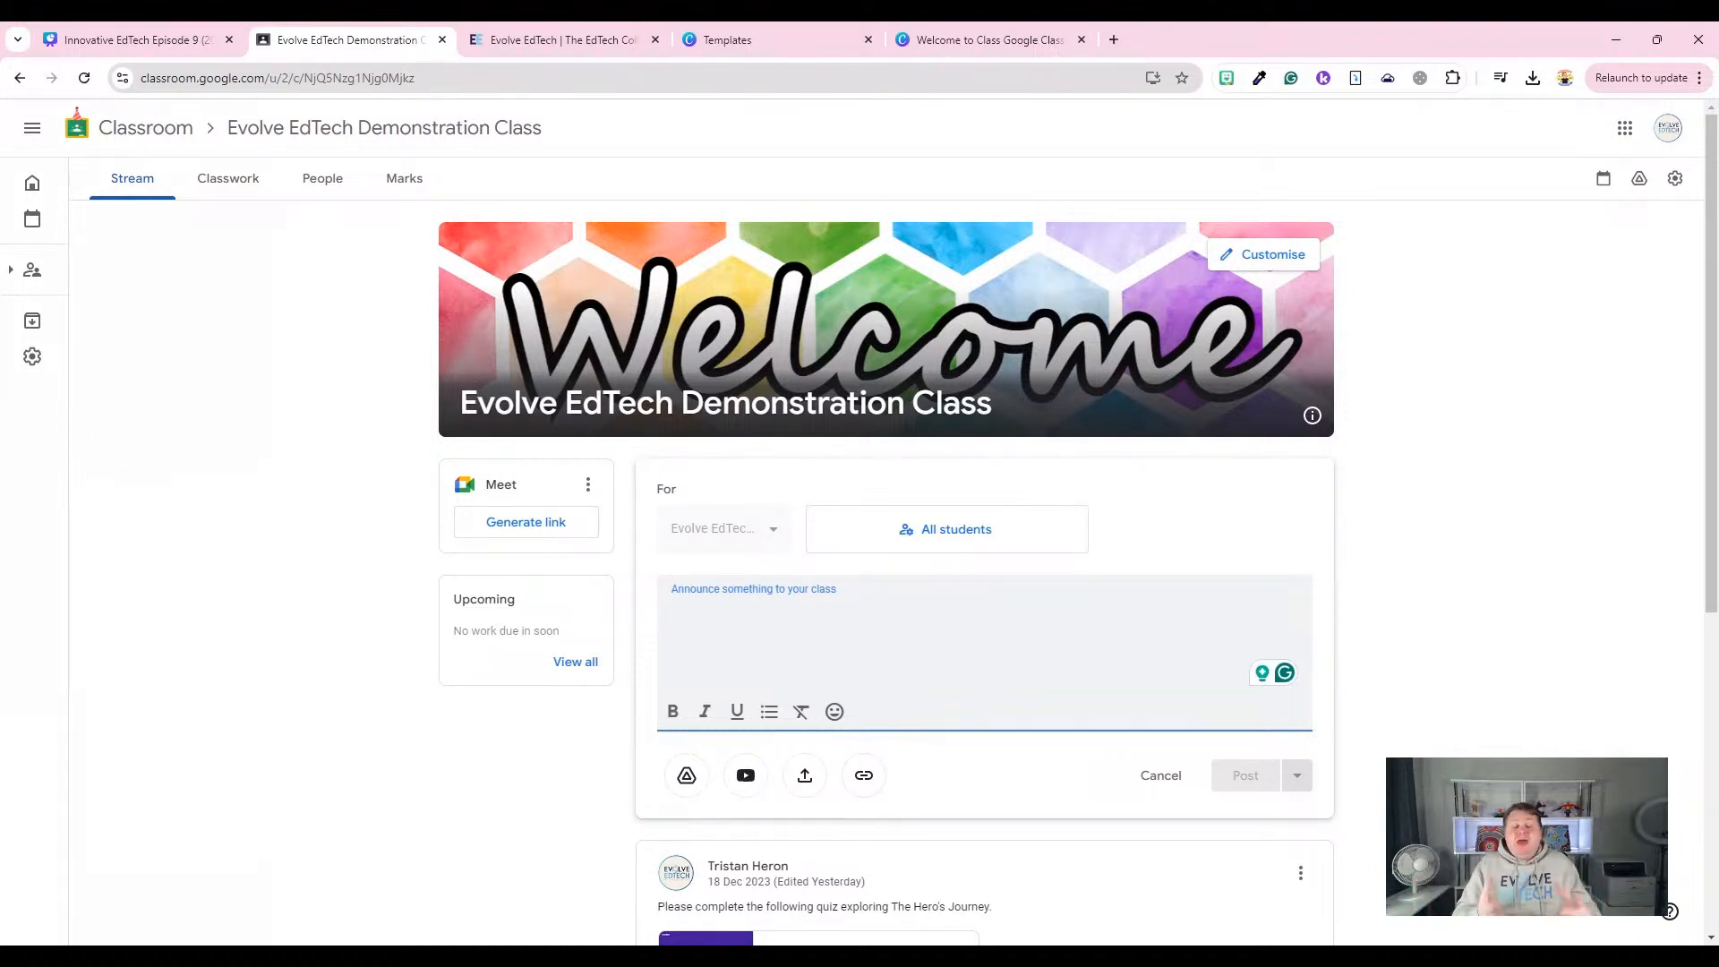
text(Hell)
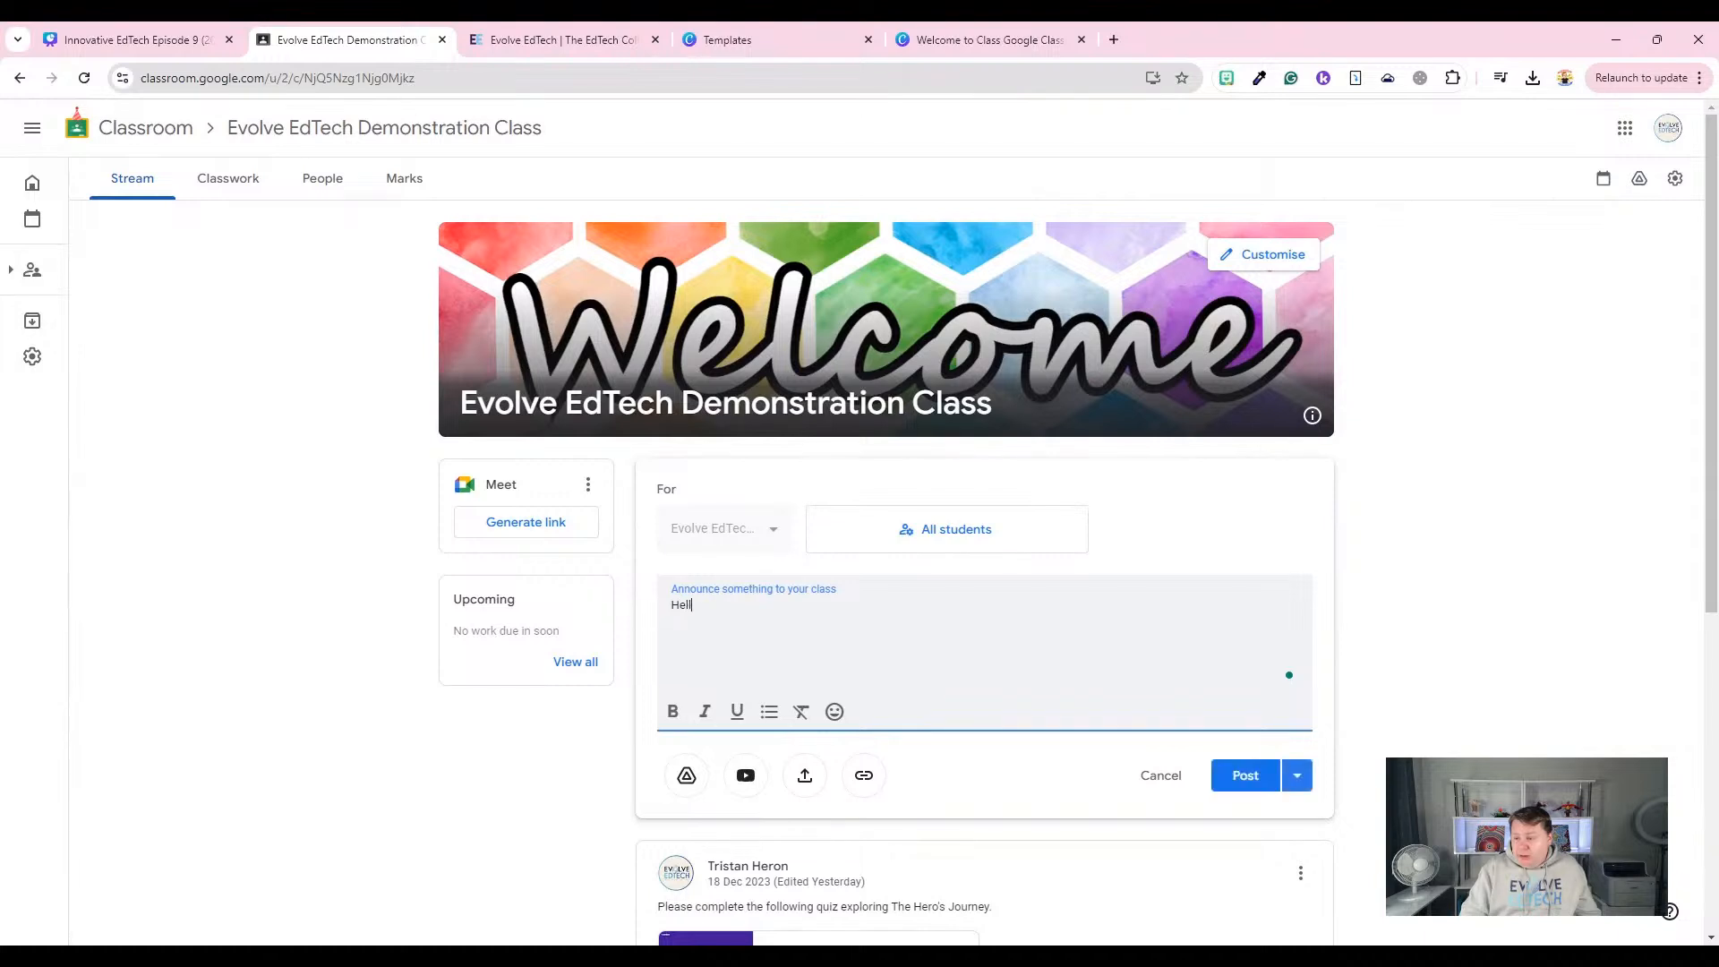
text(o Everyon)
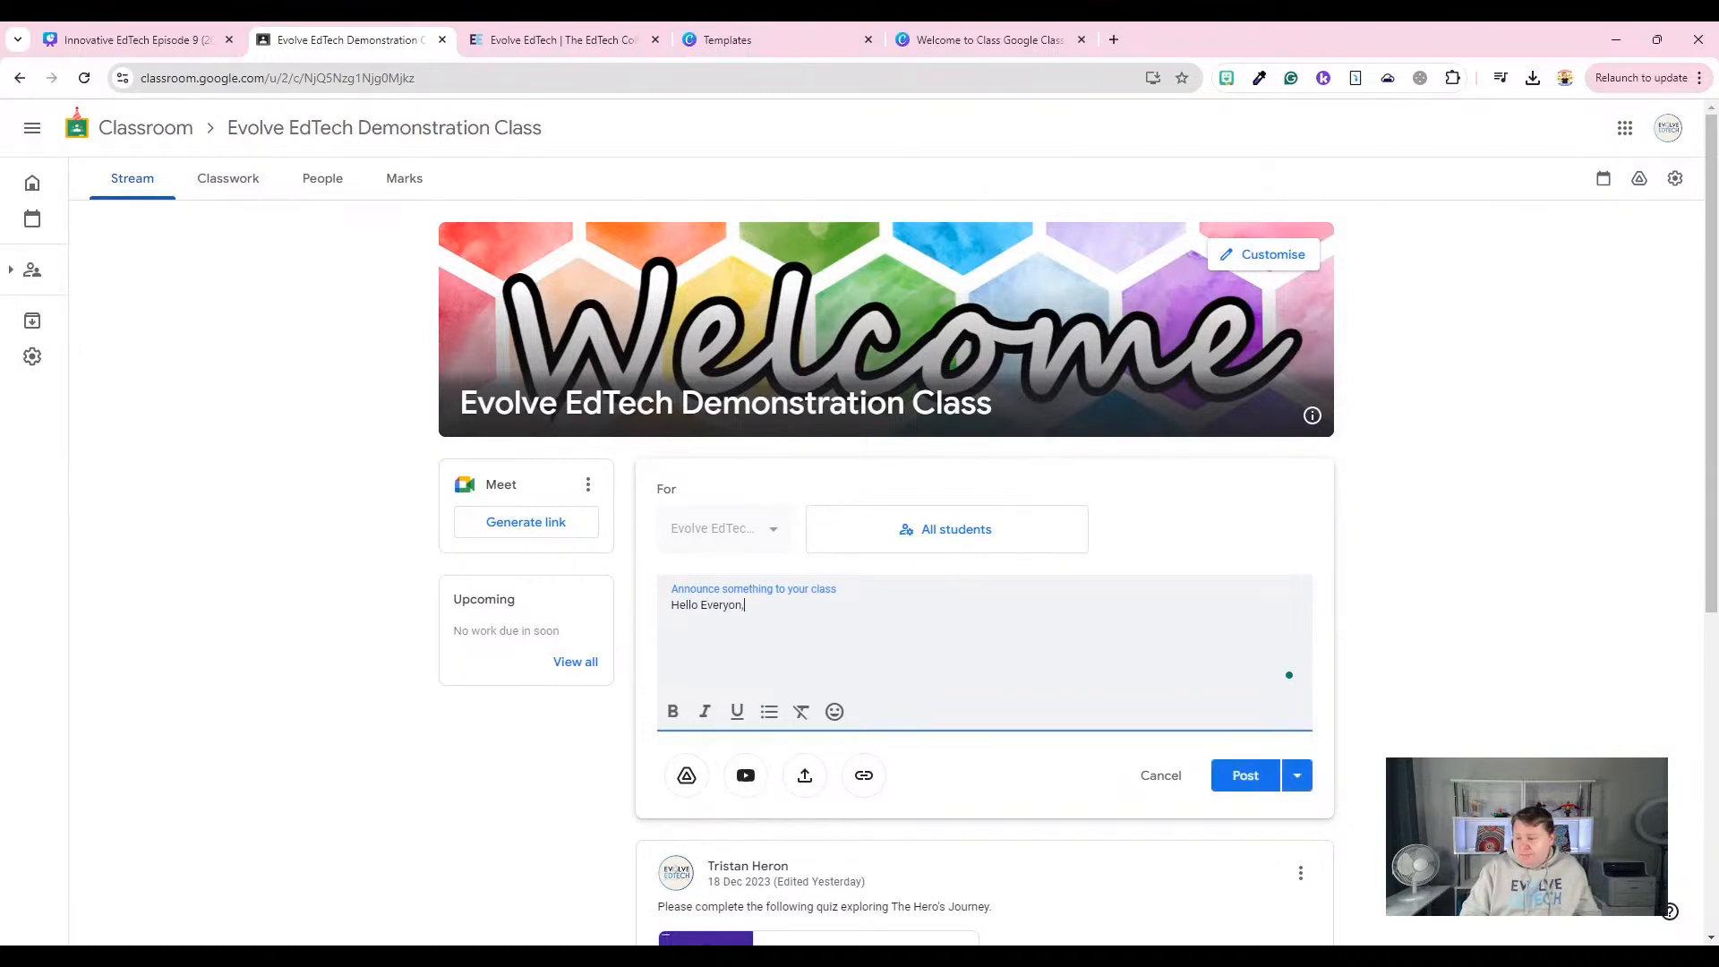
text(e,)
key(Return)
key(Return)
Write the announcement body: "Welcome to our new classroom. Please be respectful and supportive of each other and we will have lots of fun.".
text(Welcome to our ne)
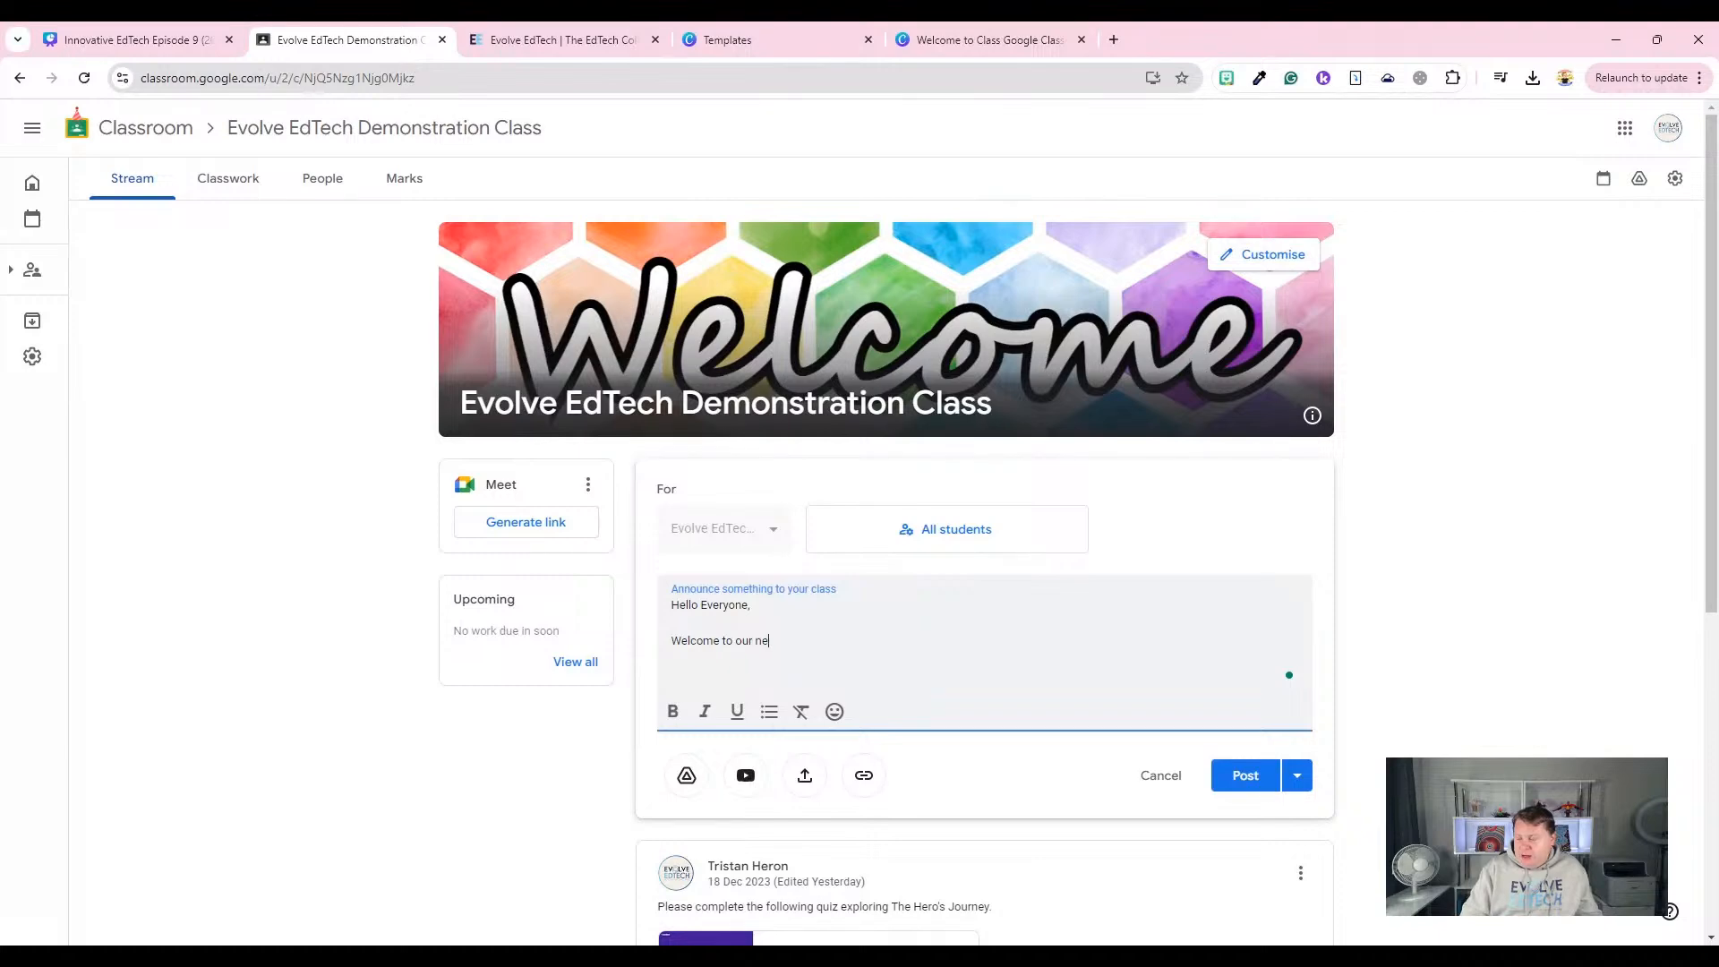
text(w classroom. Please be)
text(re)
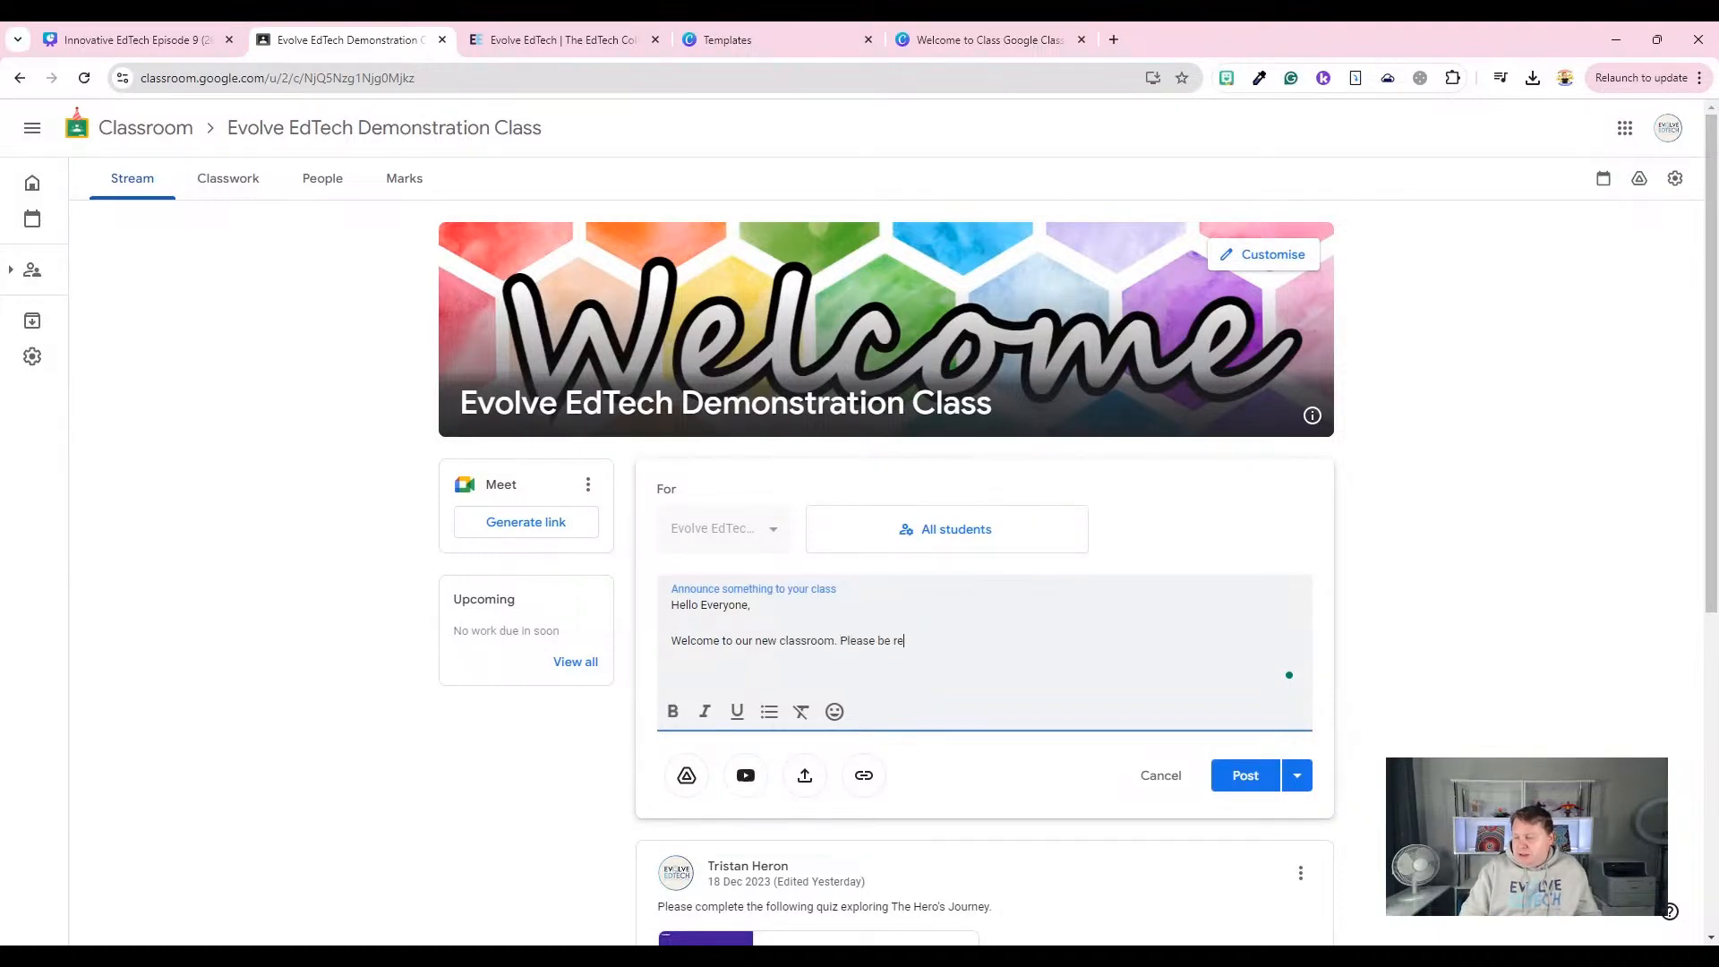
text(spectful and supportive of ea)
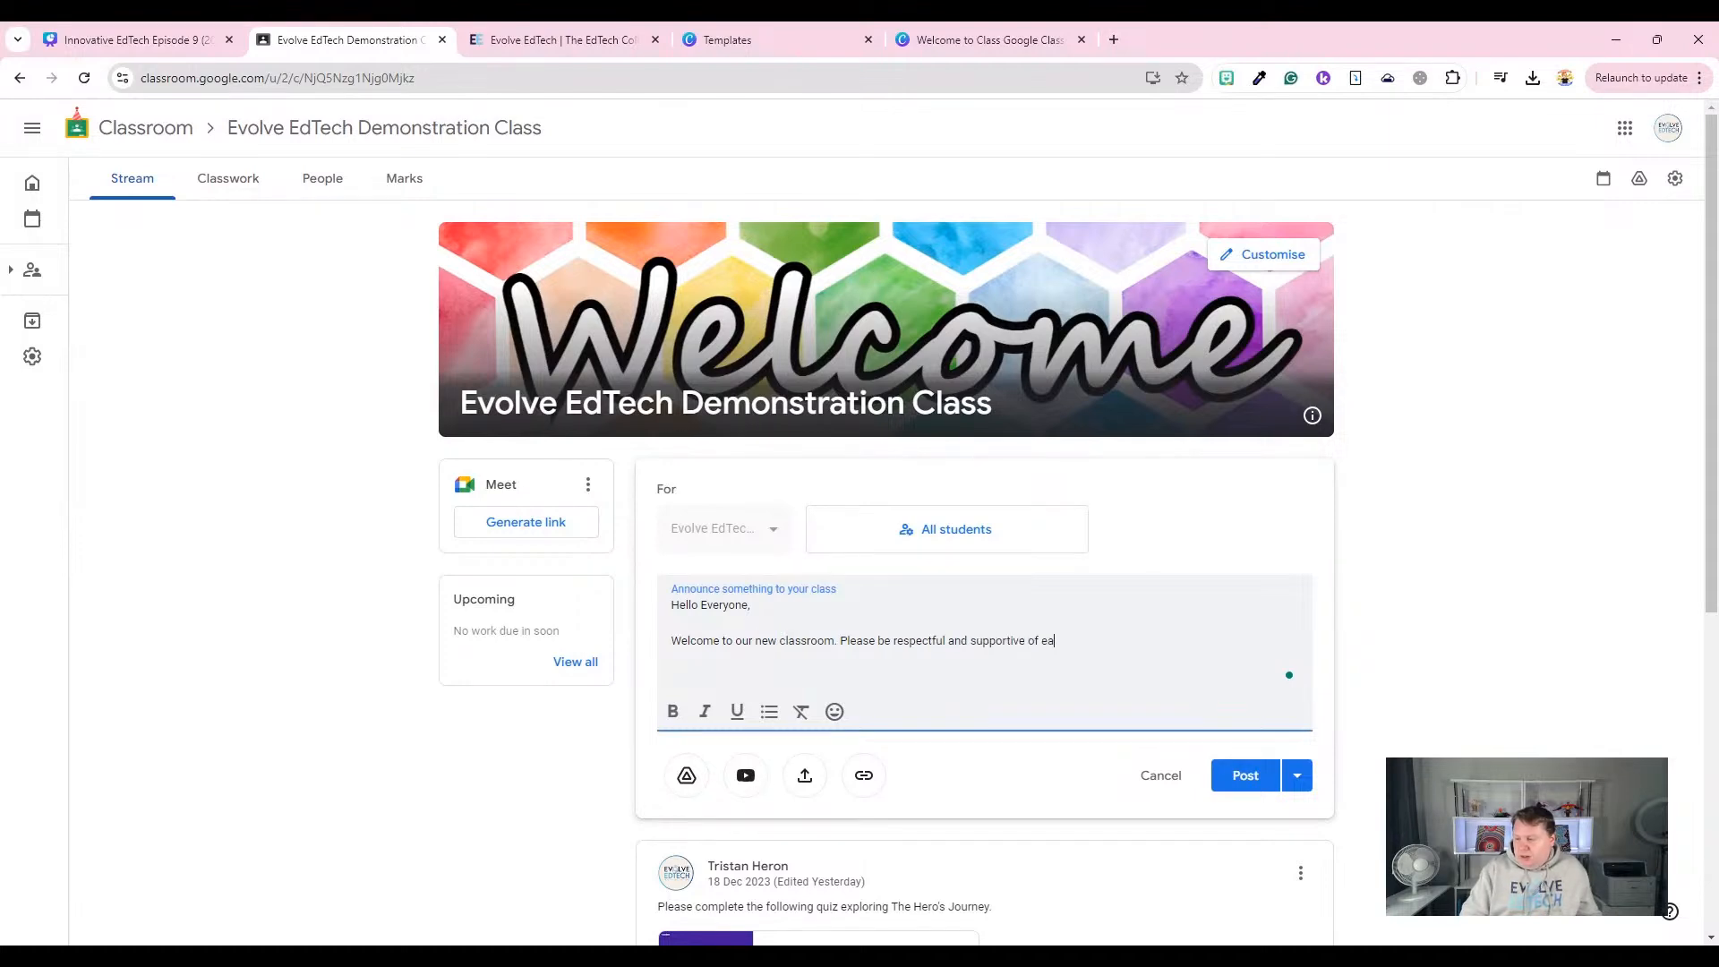
text(ch other and we will have l)
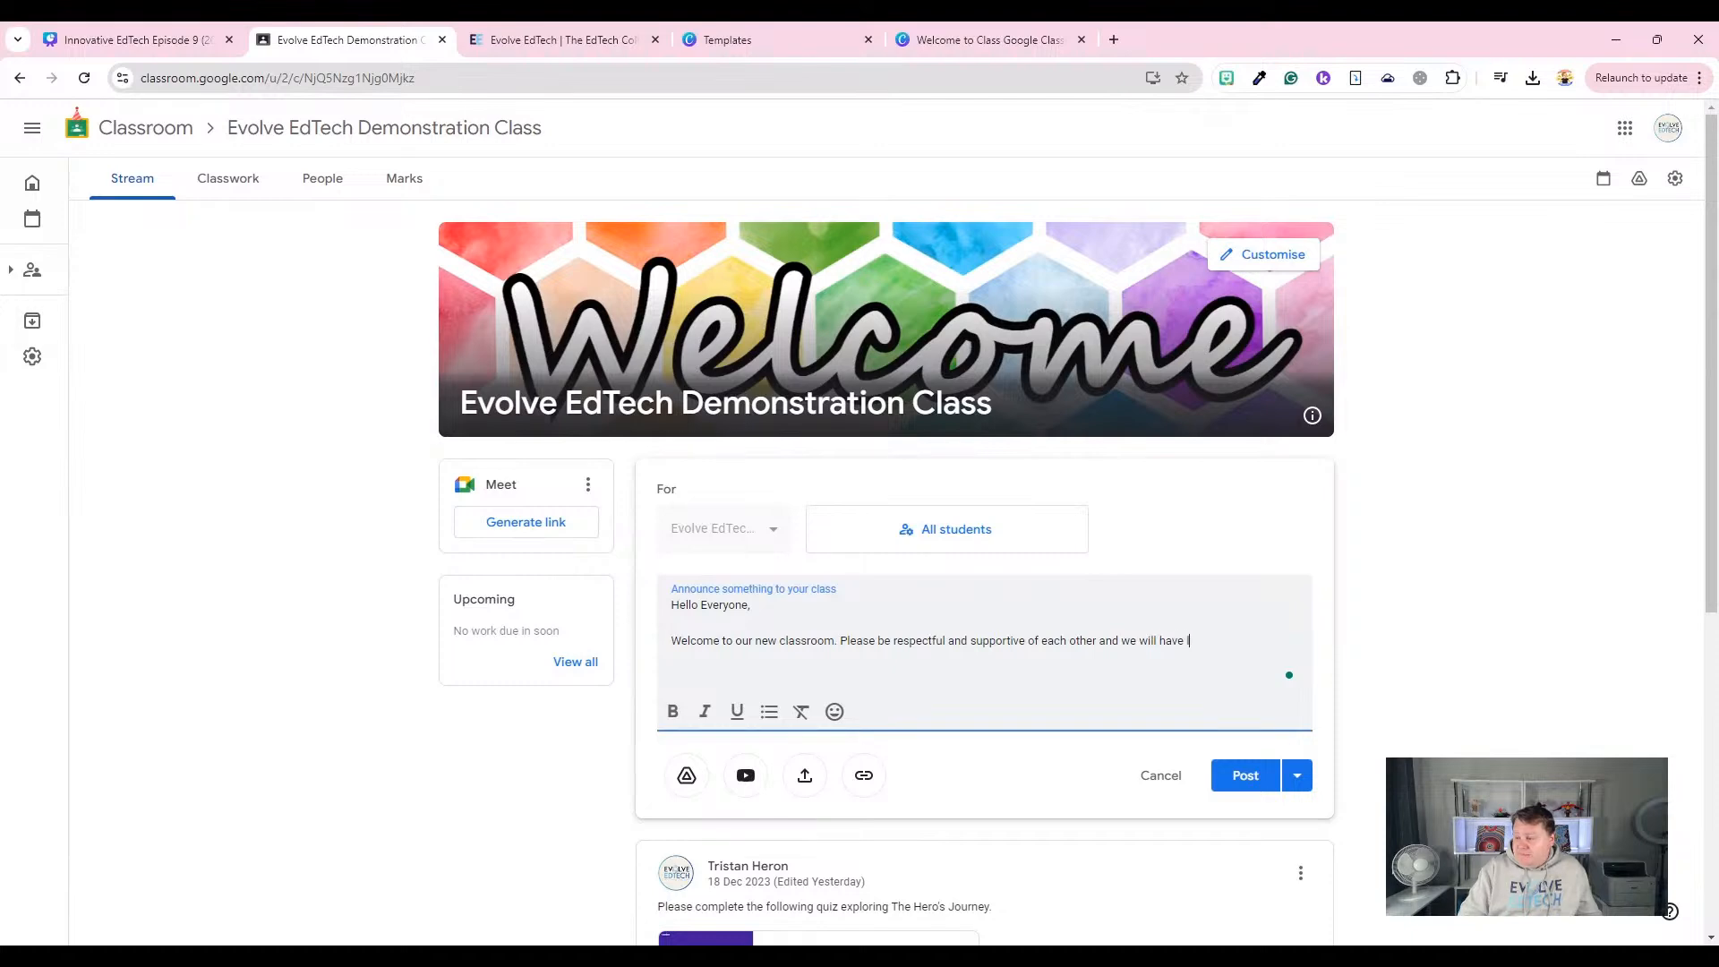
text(ots of fun.)
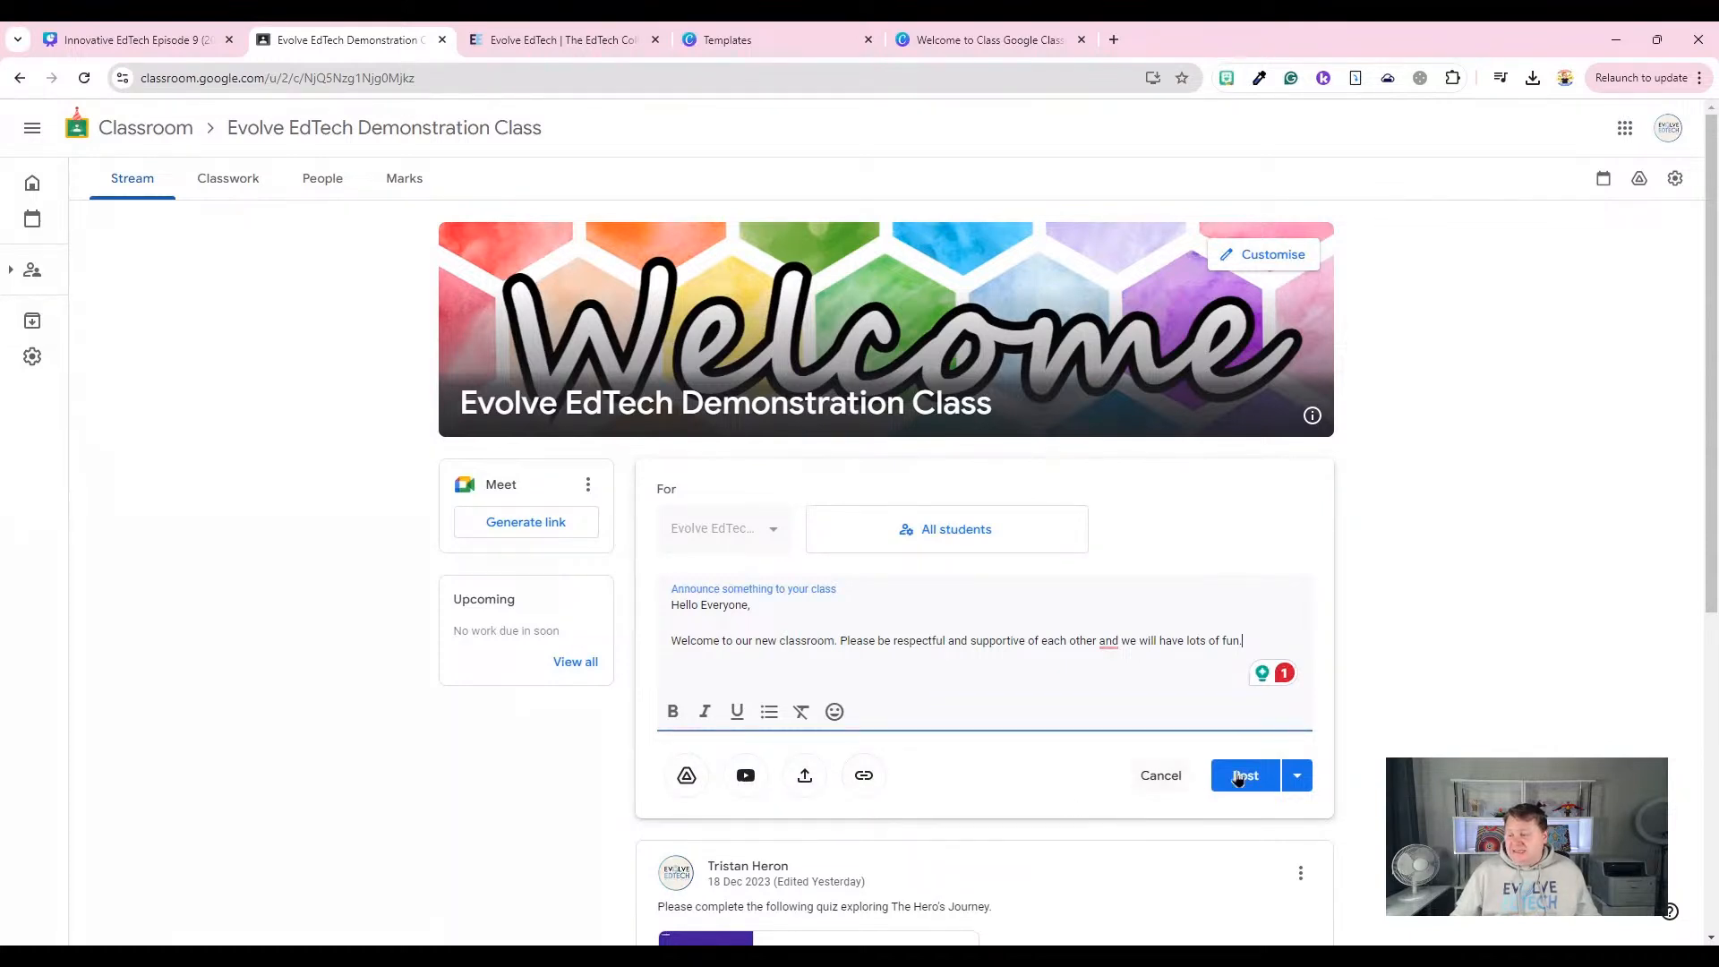
Post the welcome announcement to the class stream straight away, and check which management options the published post offers.
click(1298, 777)
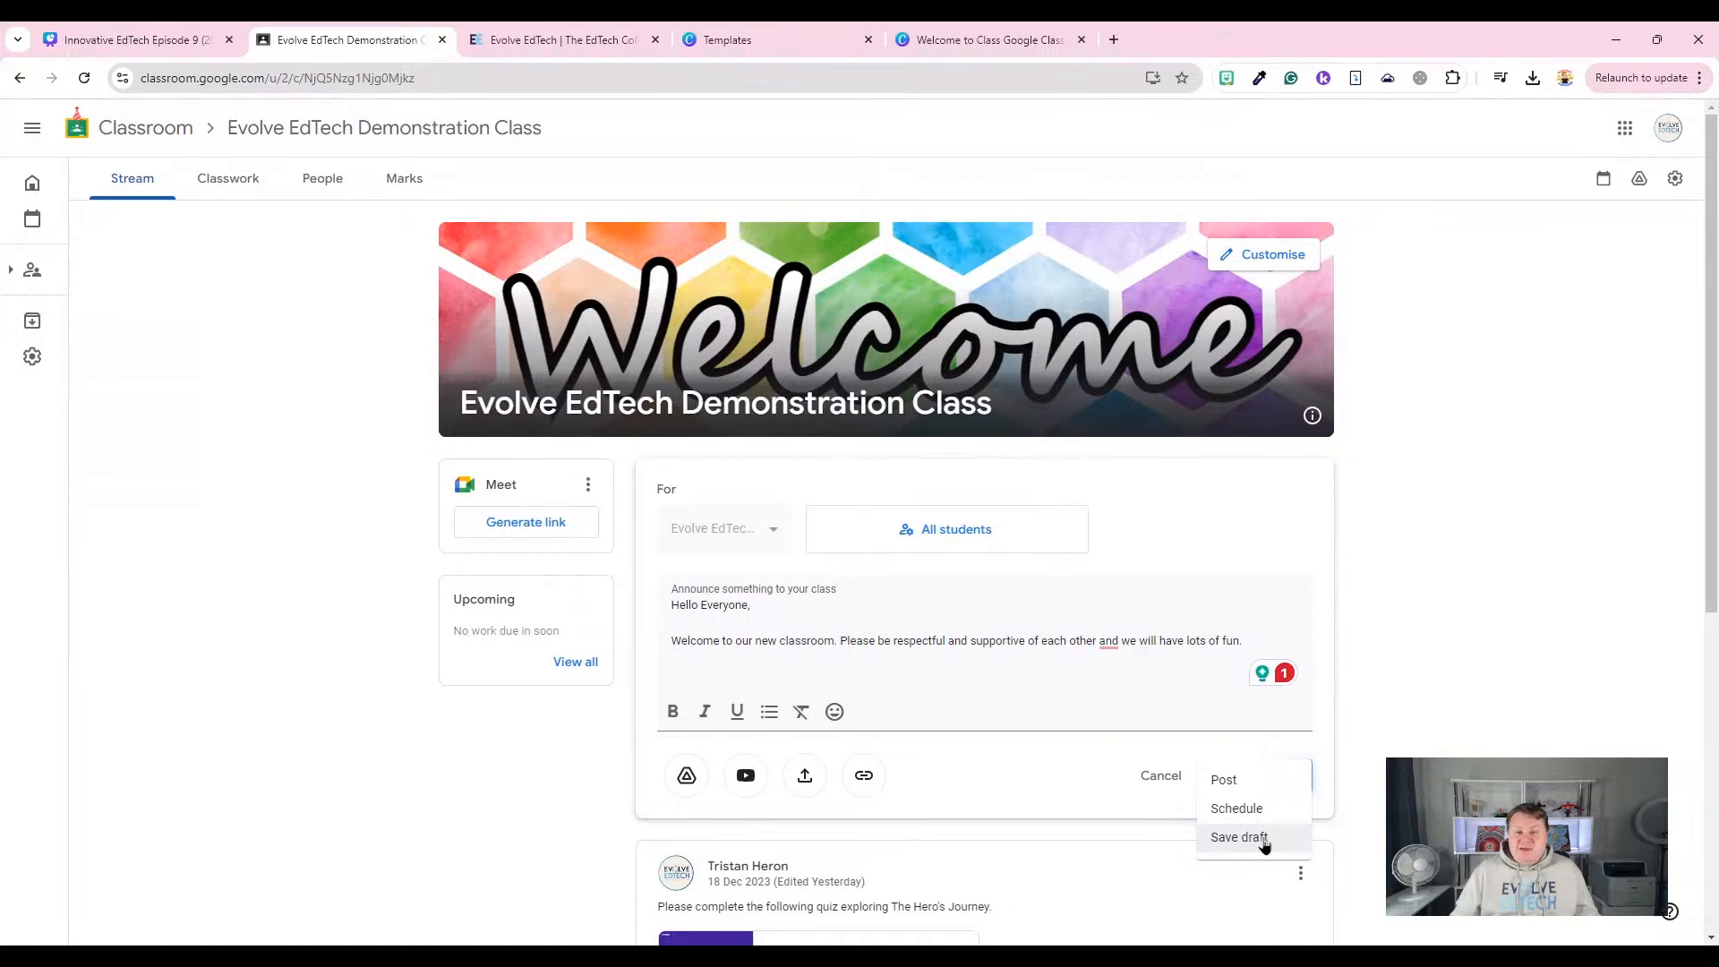
click(1249, 782)
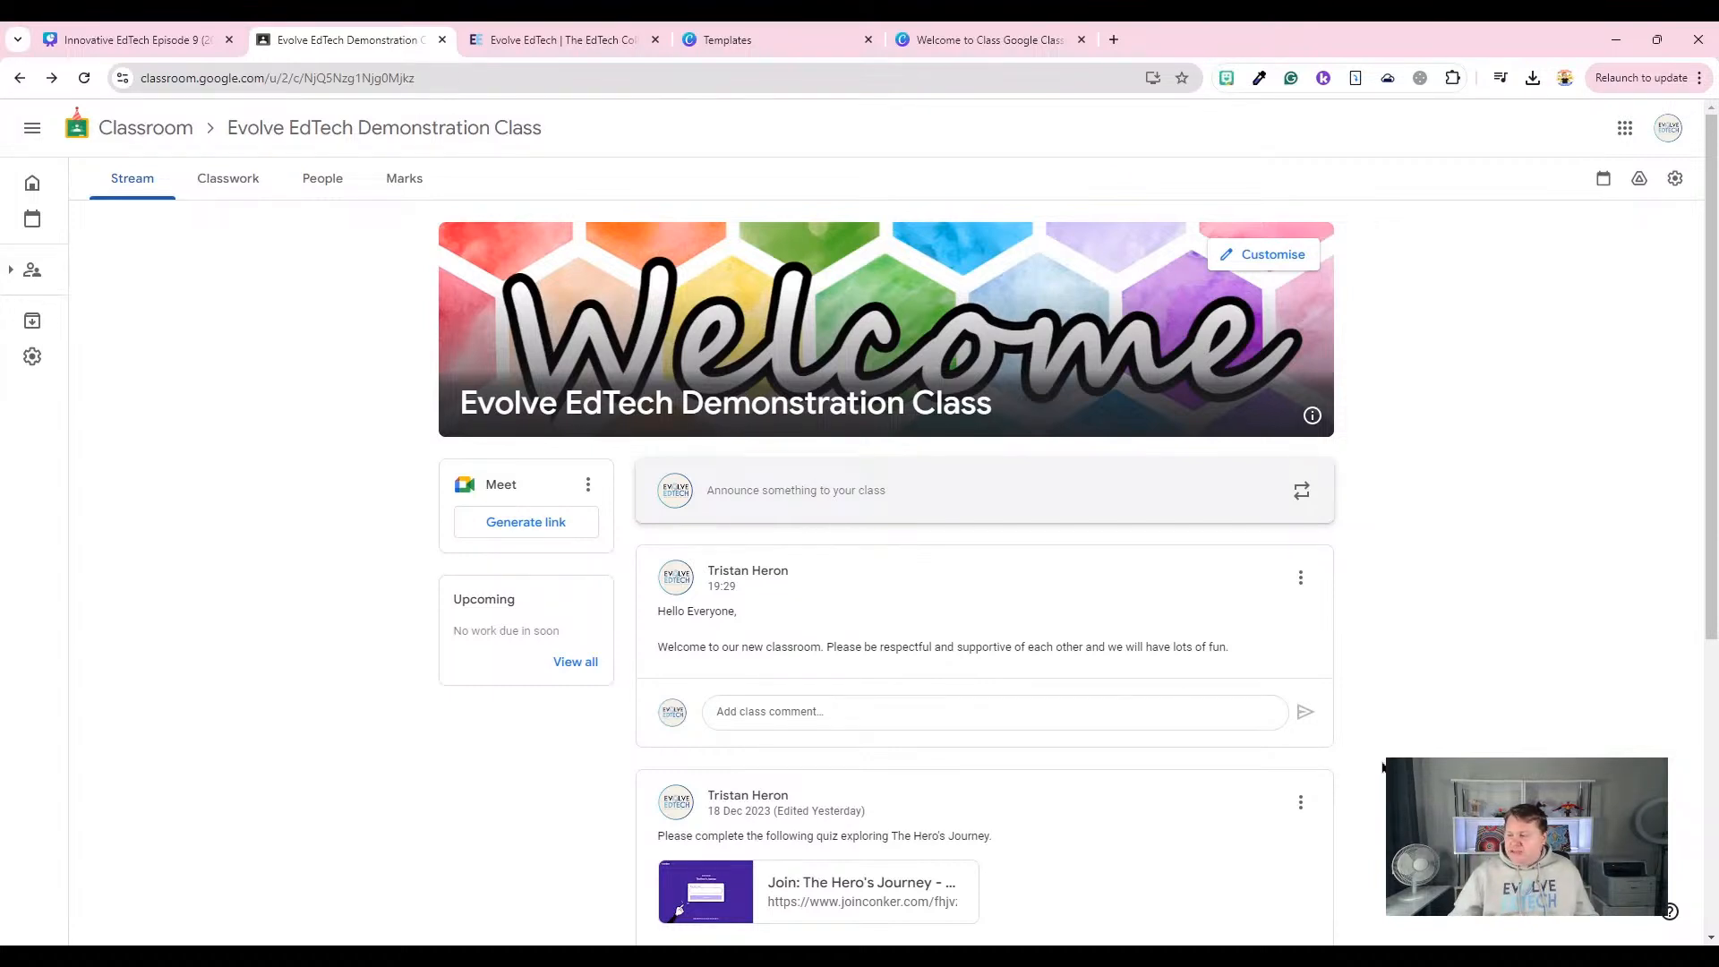
scroll(1383, 767, down, 1)
scroll(1384, 767, down, 1)
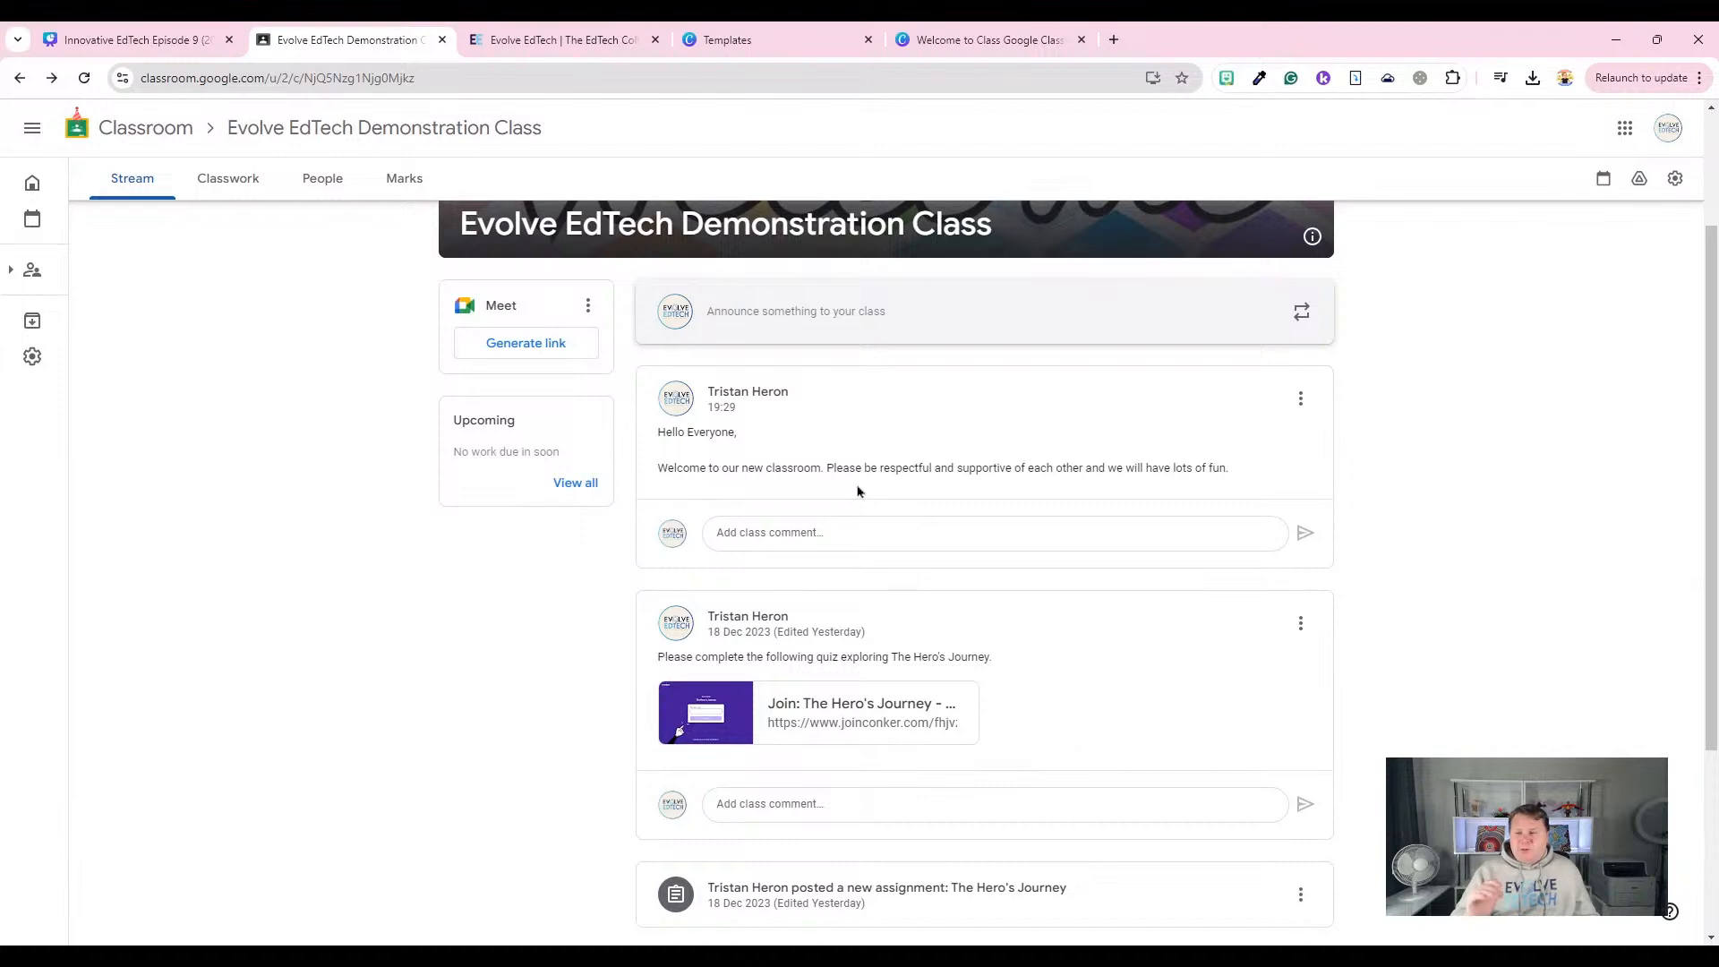
click(1304, 405)
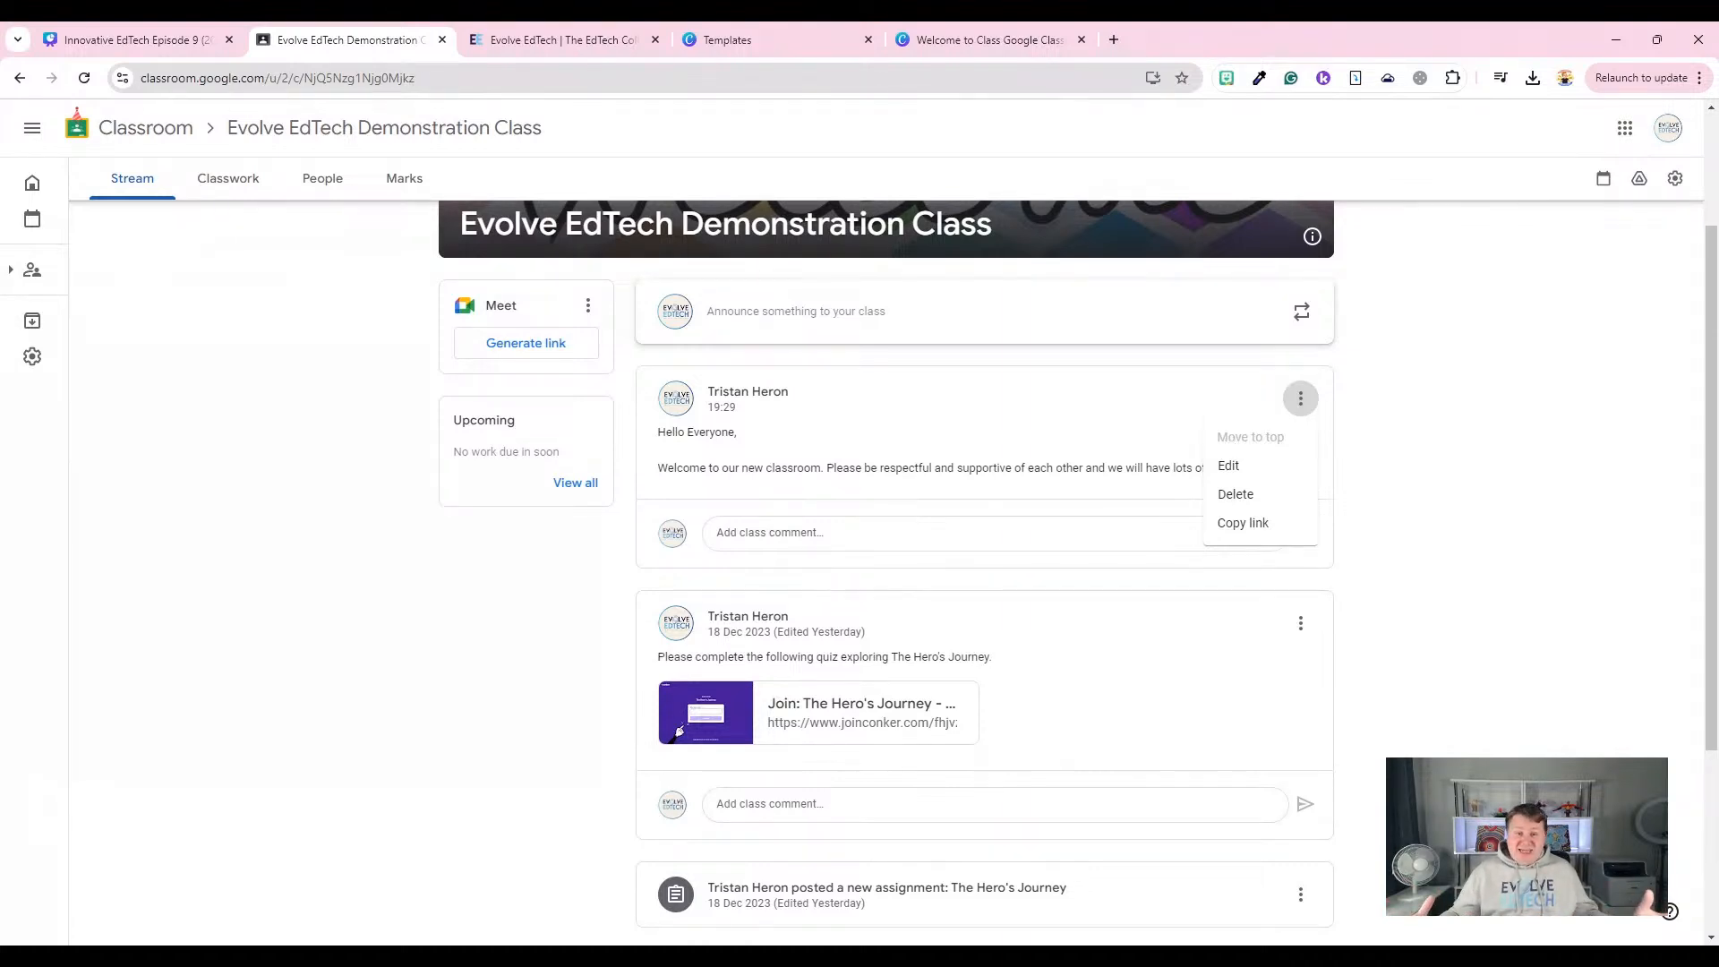
click(1340, 564)
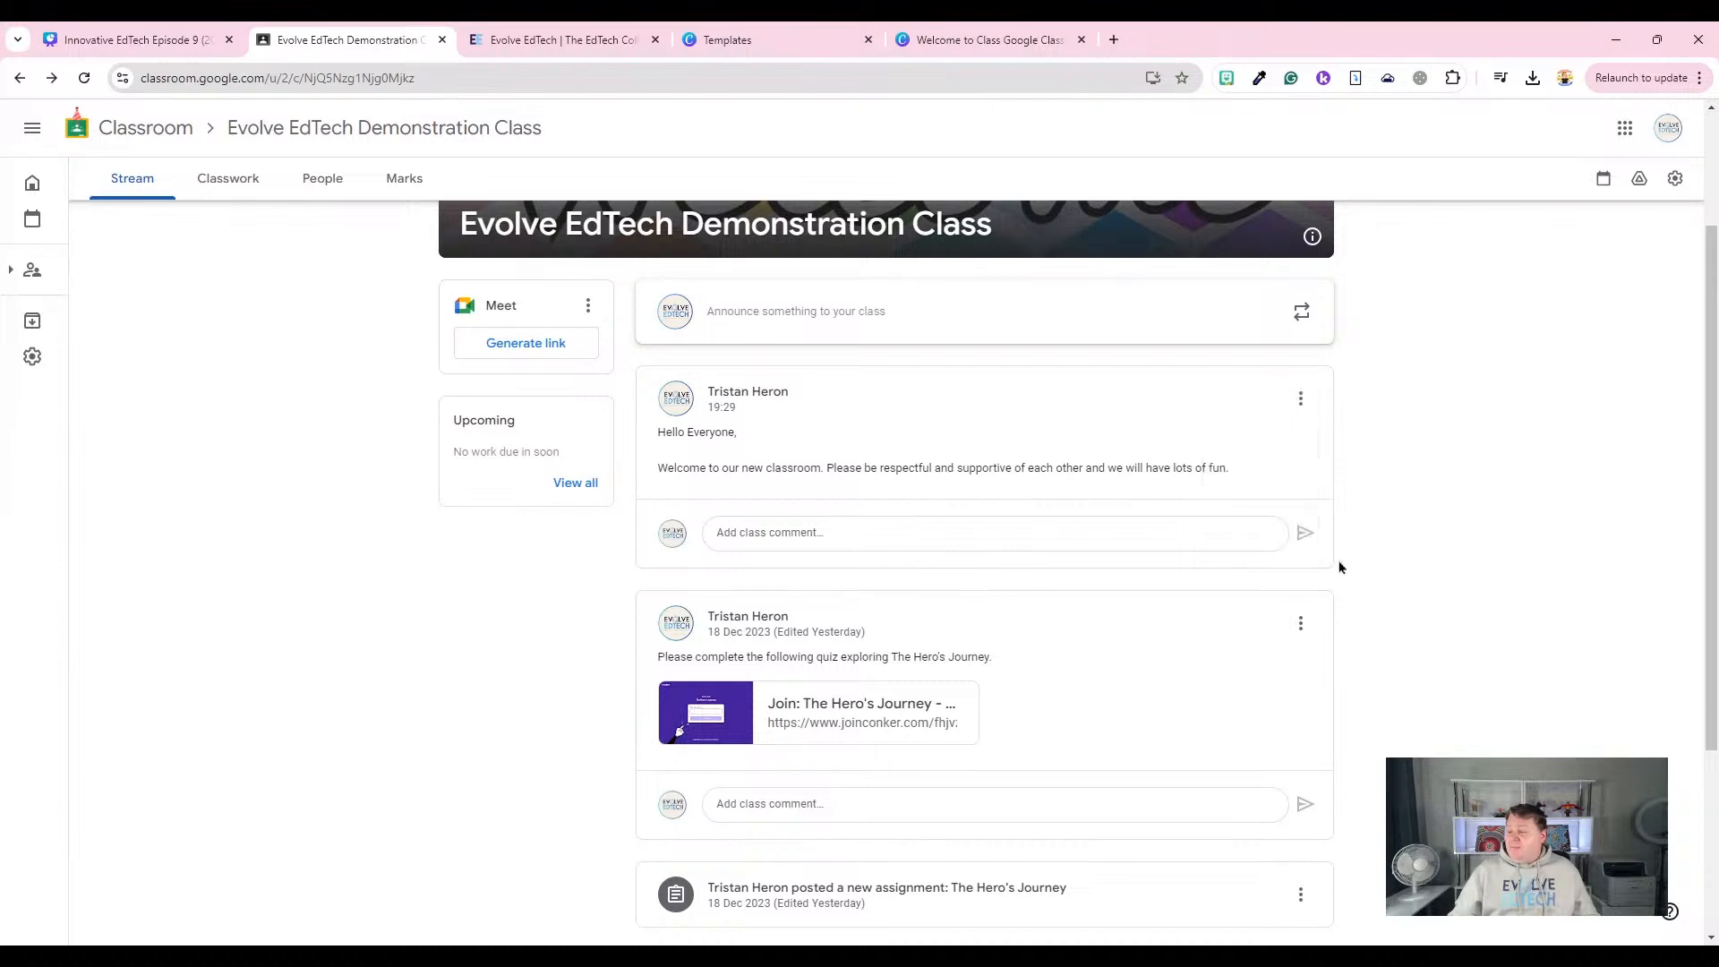
Move the "The Life Cycle of a B..." quiz post from the end of the stream to the top.
scroll(1017, 603, down, 3)
scroll(1019, 607, down, 1)
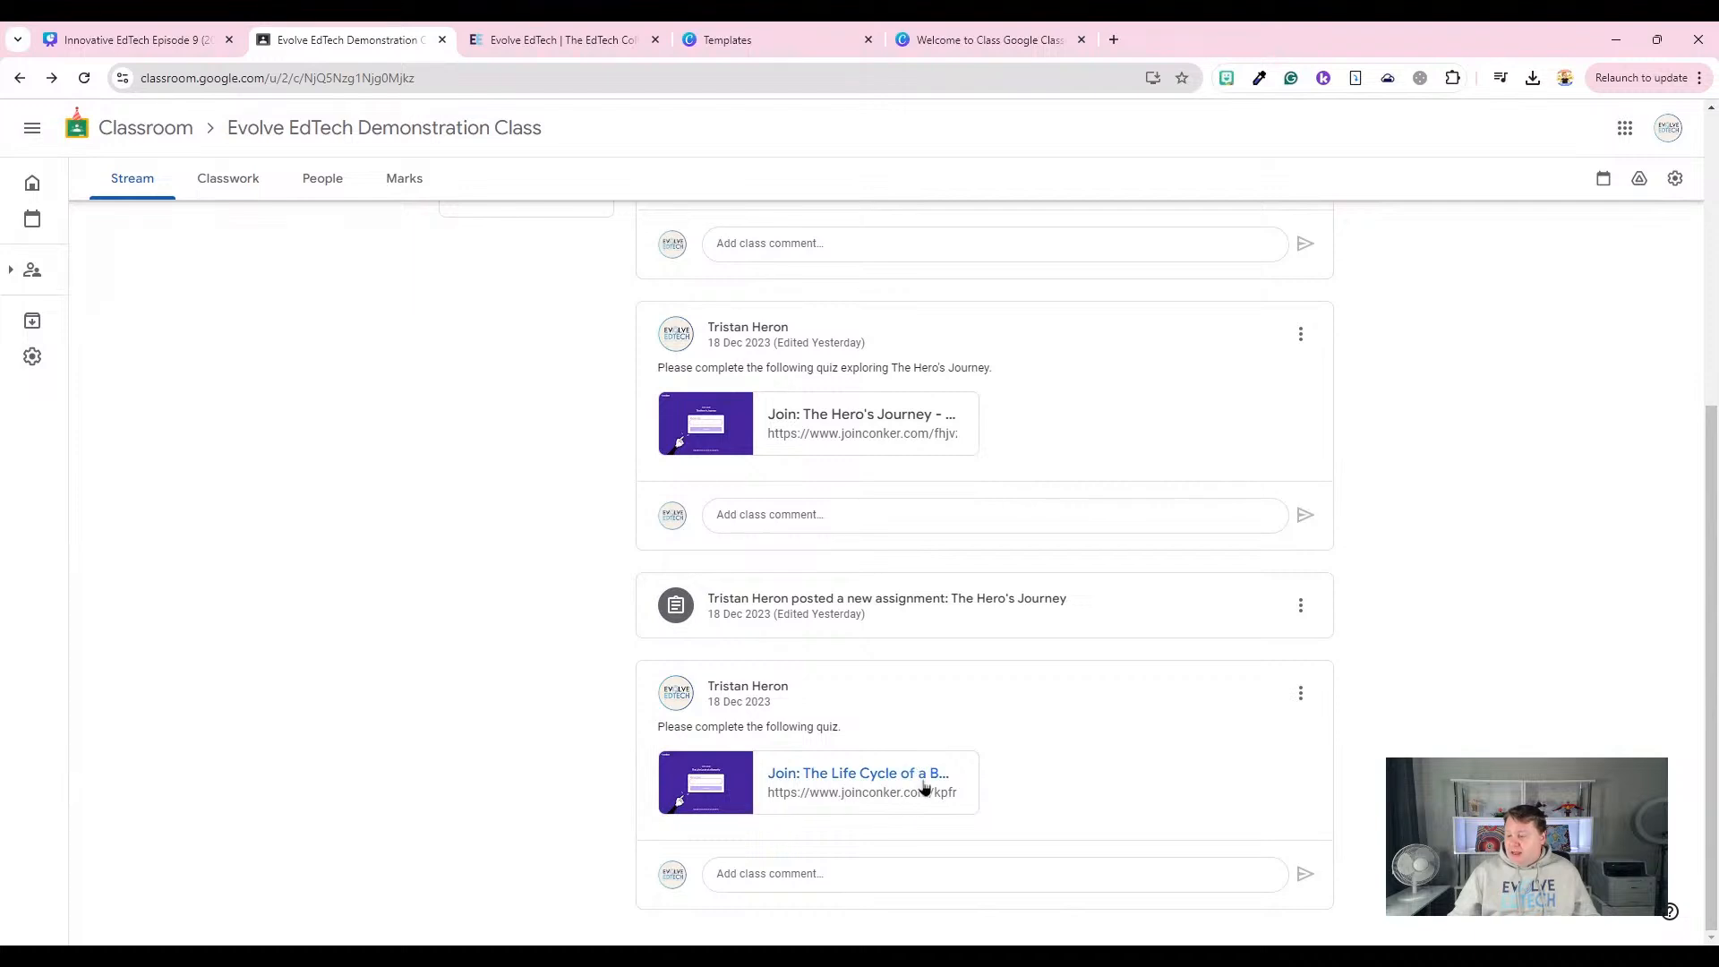
click(1301, 698)
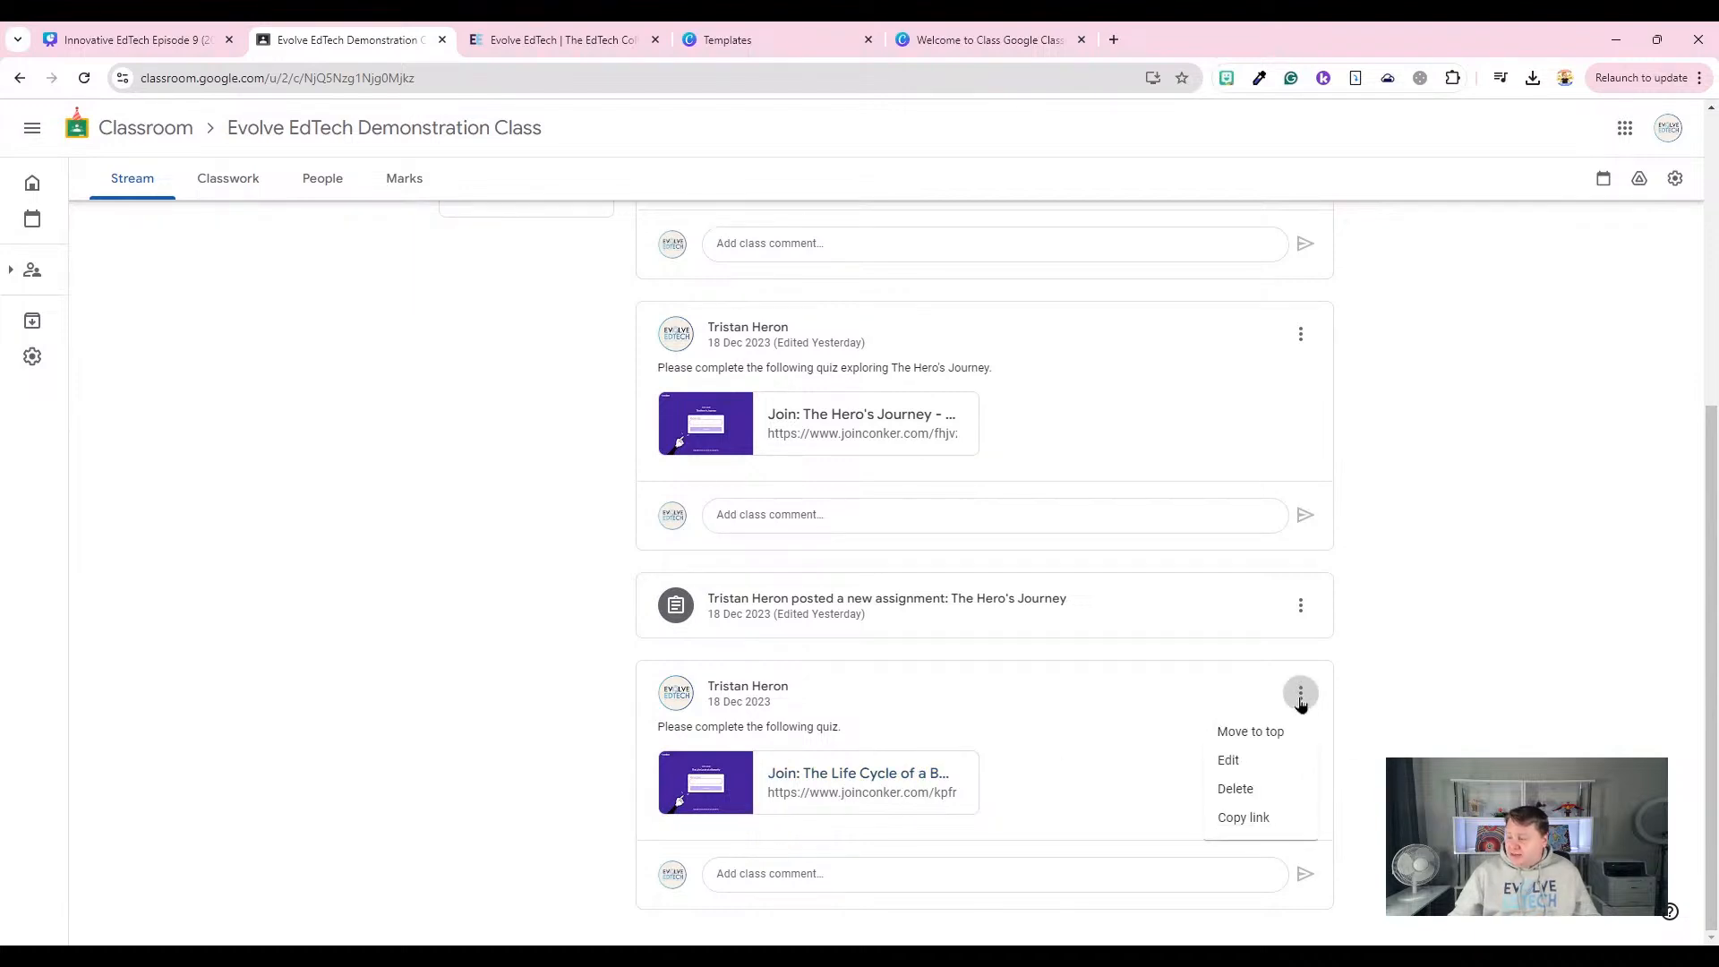
click(1275, 741)
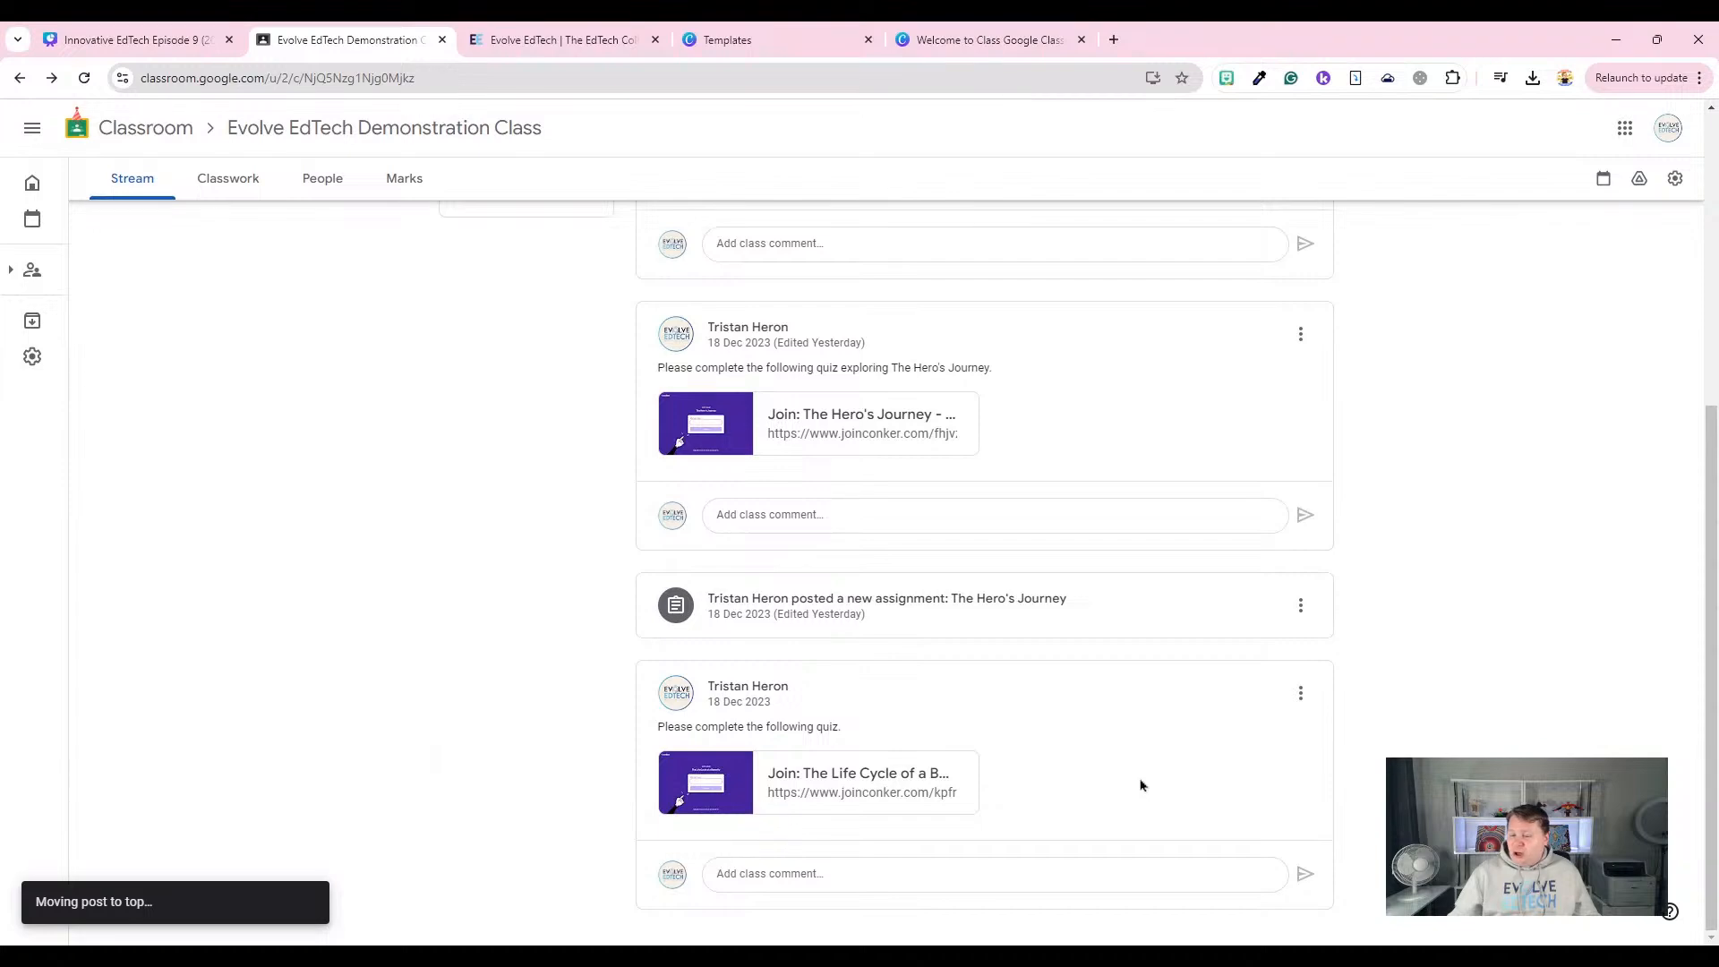
scroll(1139, 785, up, 5)
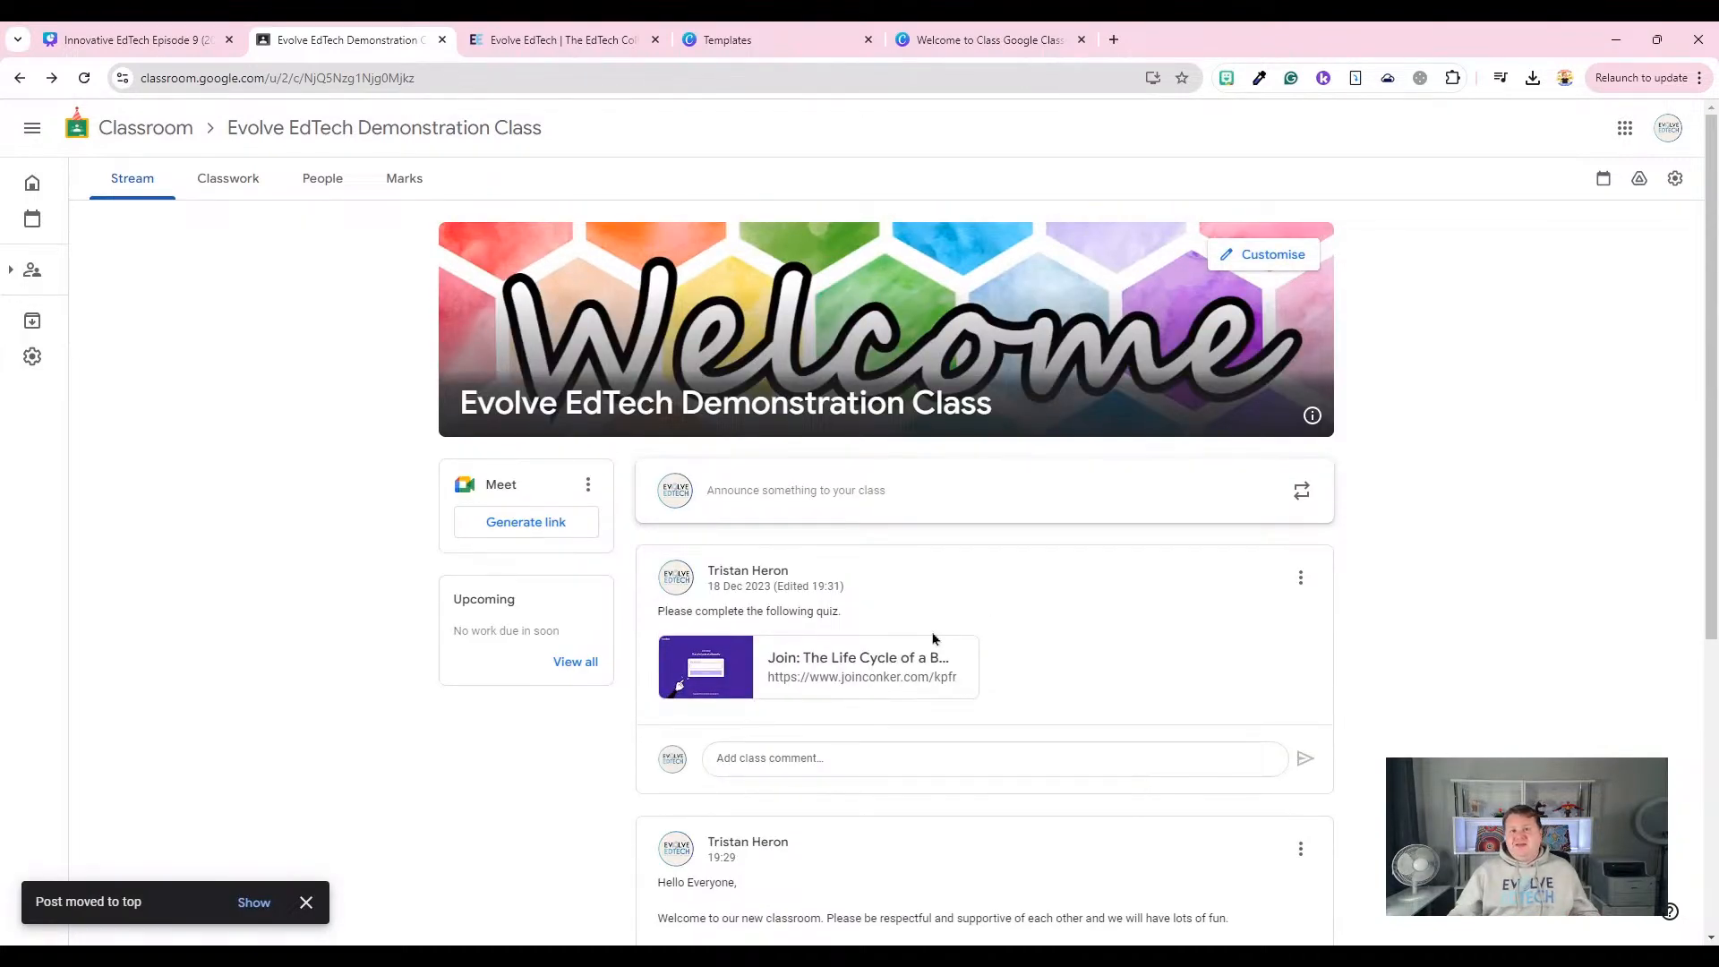
Move the "Hello Everyone" welcome announcement to the top of the stream, above the quiz post.
scroll(917, 672, down, 2)
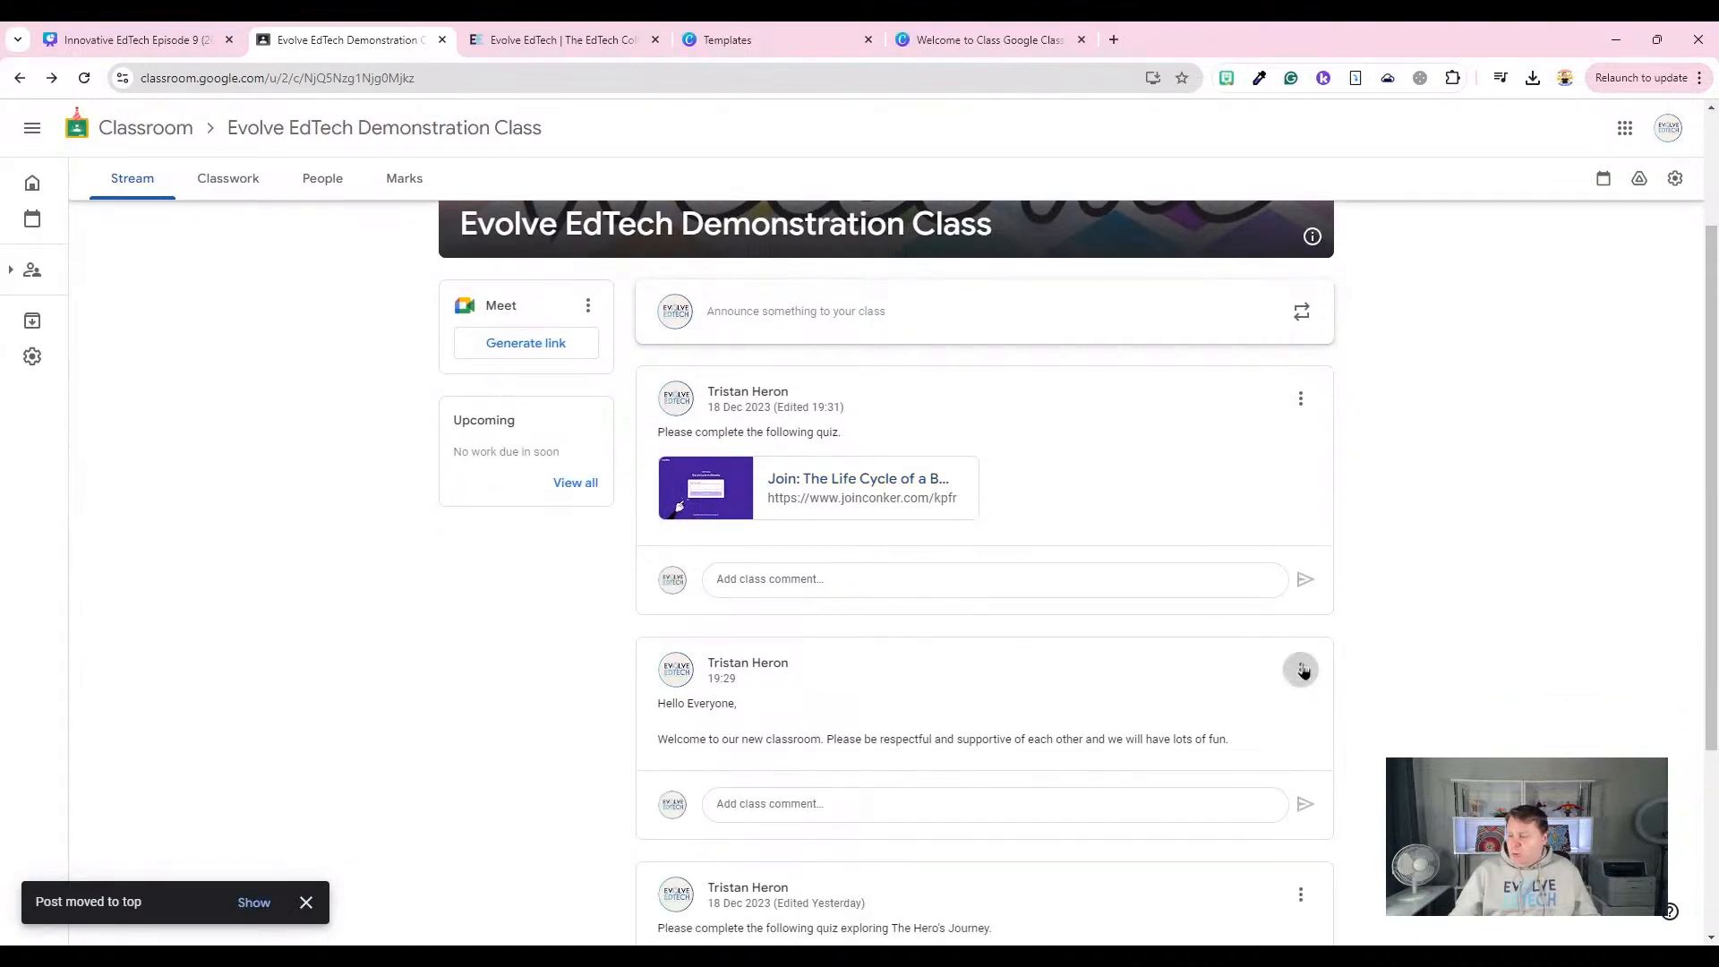
click(1300, 669)
click(1268, 709)
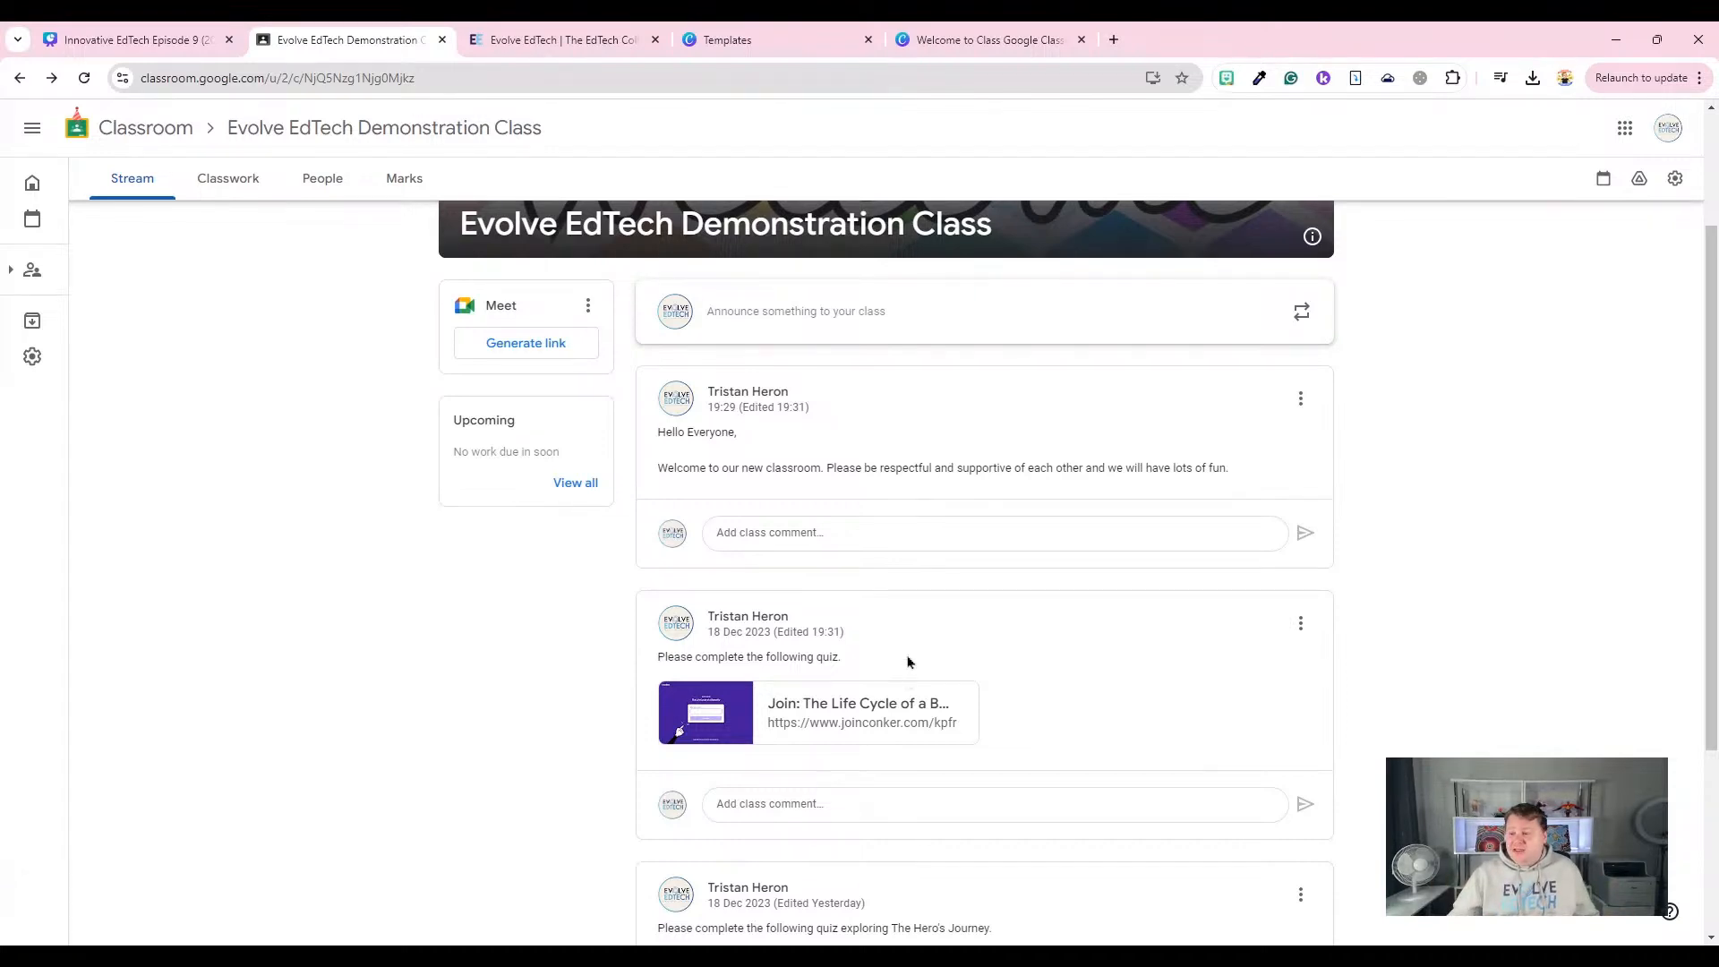
scroll(907, 662, up, 1)
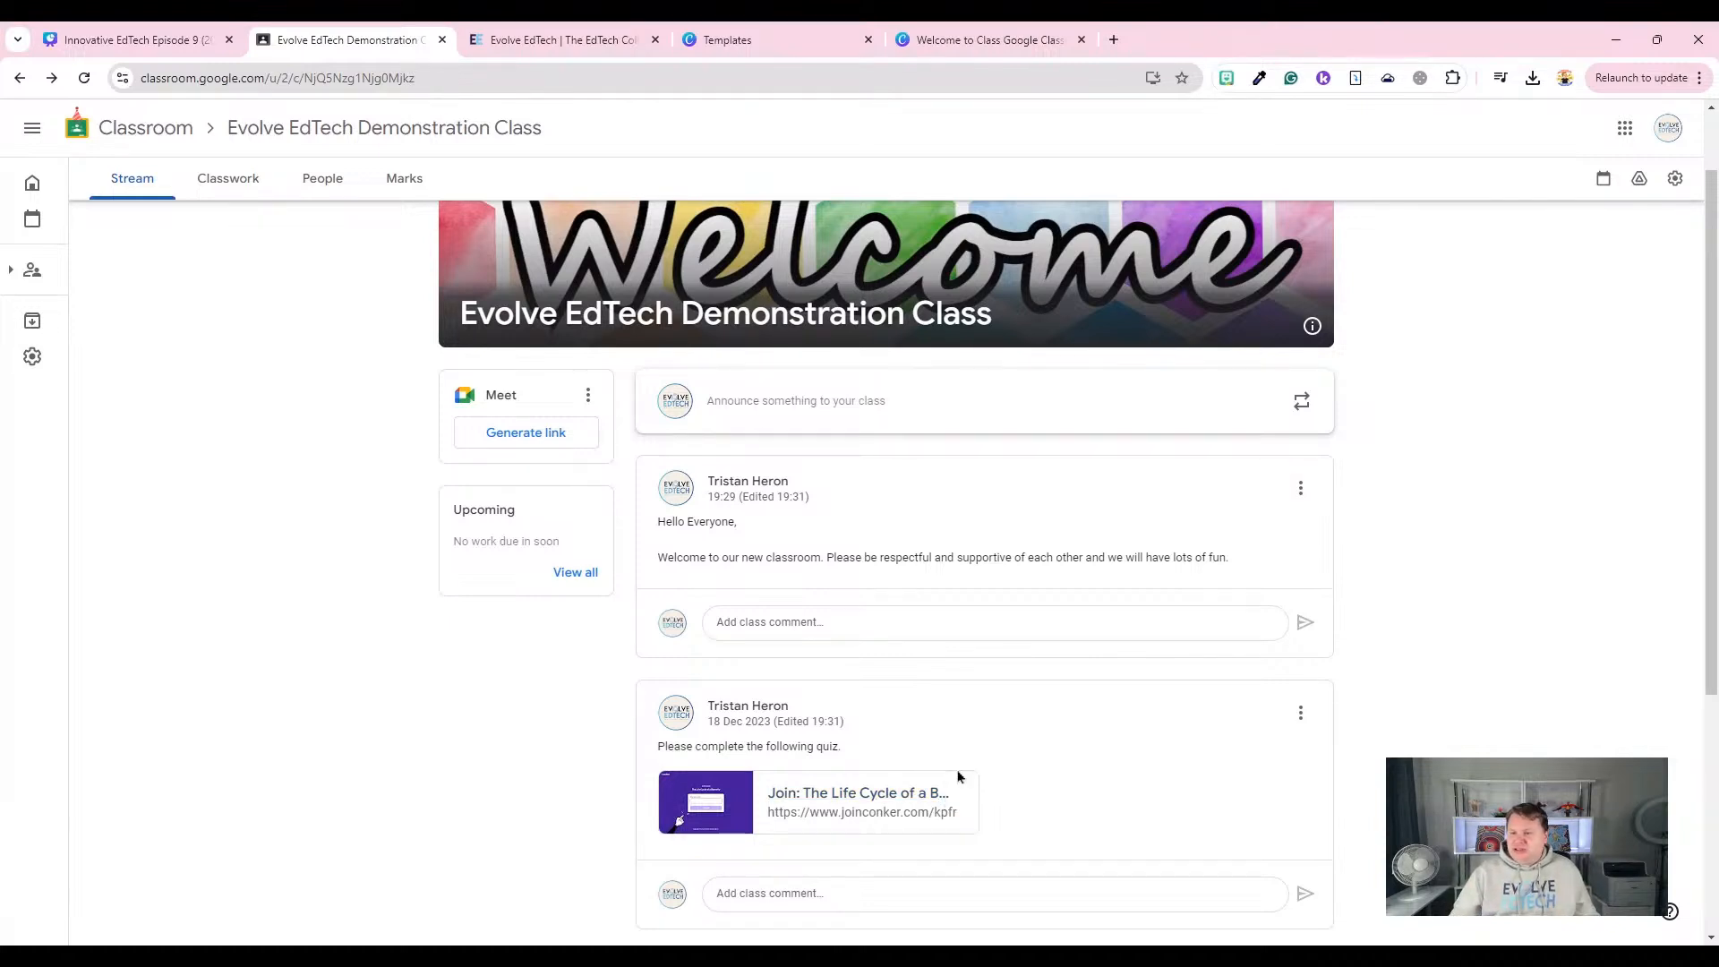
scroll(958, 777, up, 1)
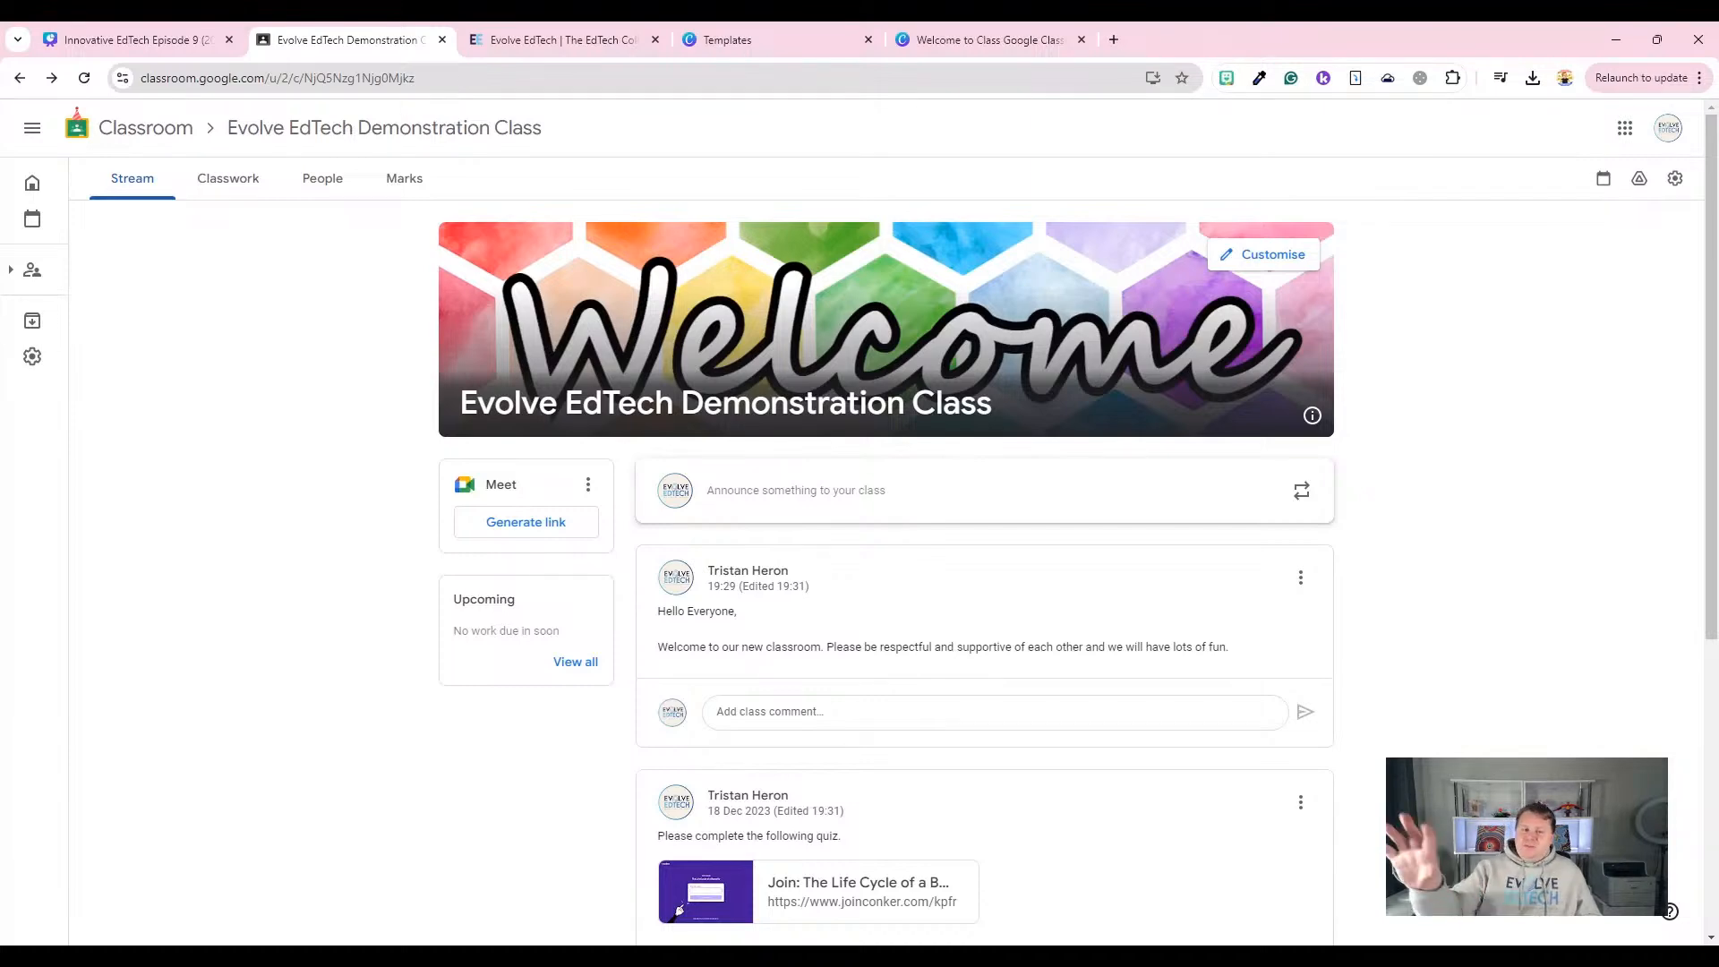
Post the class comment "Yo, whaz up sir" under the welcome announcement.
scroll(955, 771, down, 2)
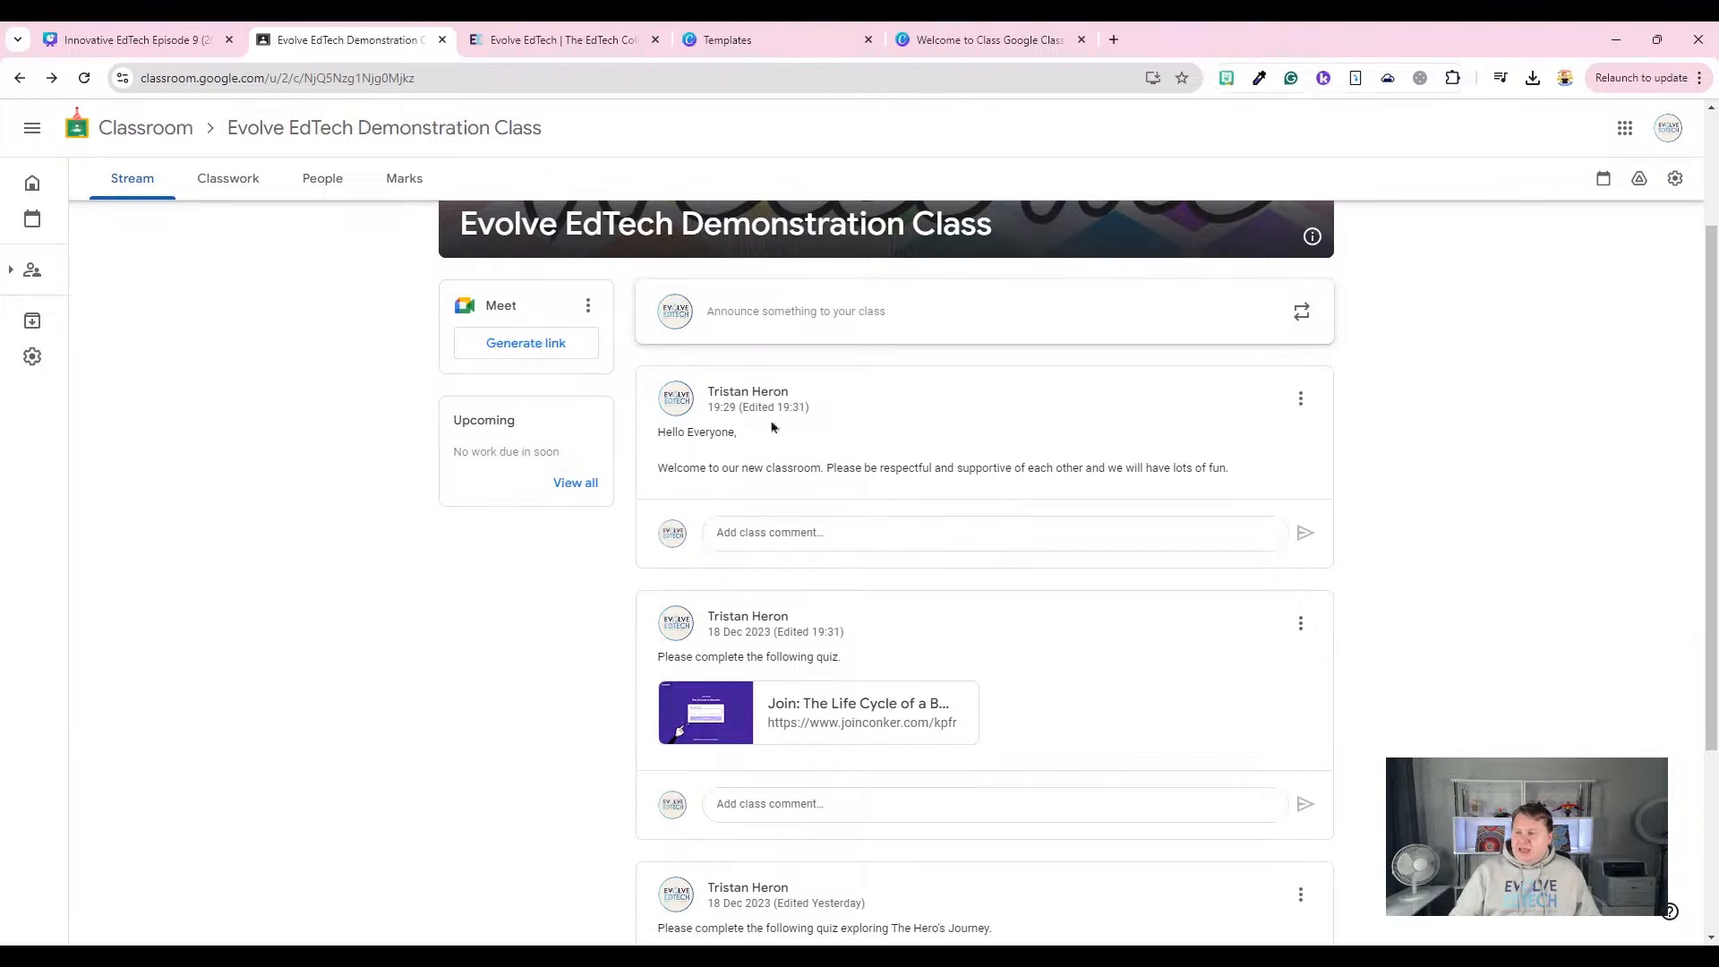
scroll(709, 515, down, 1)
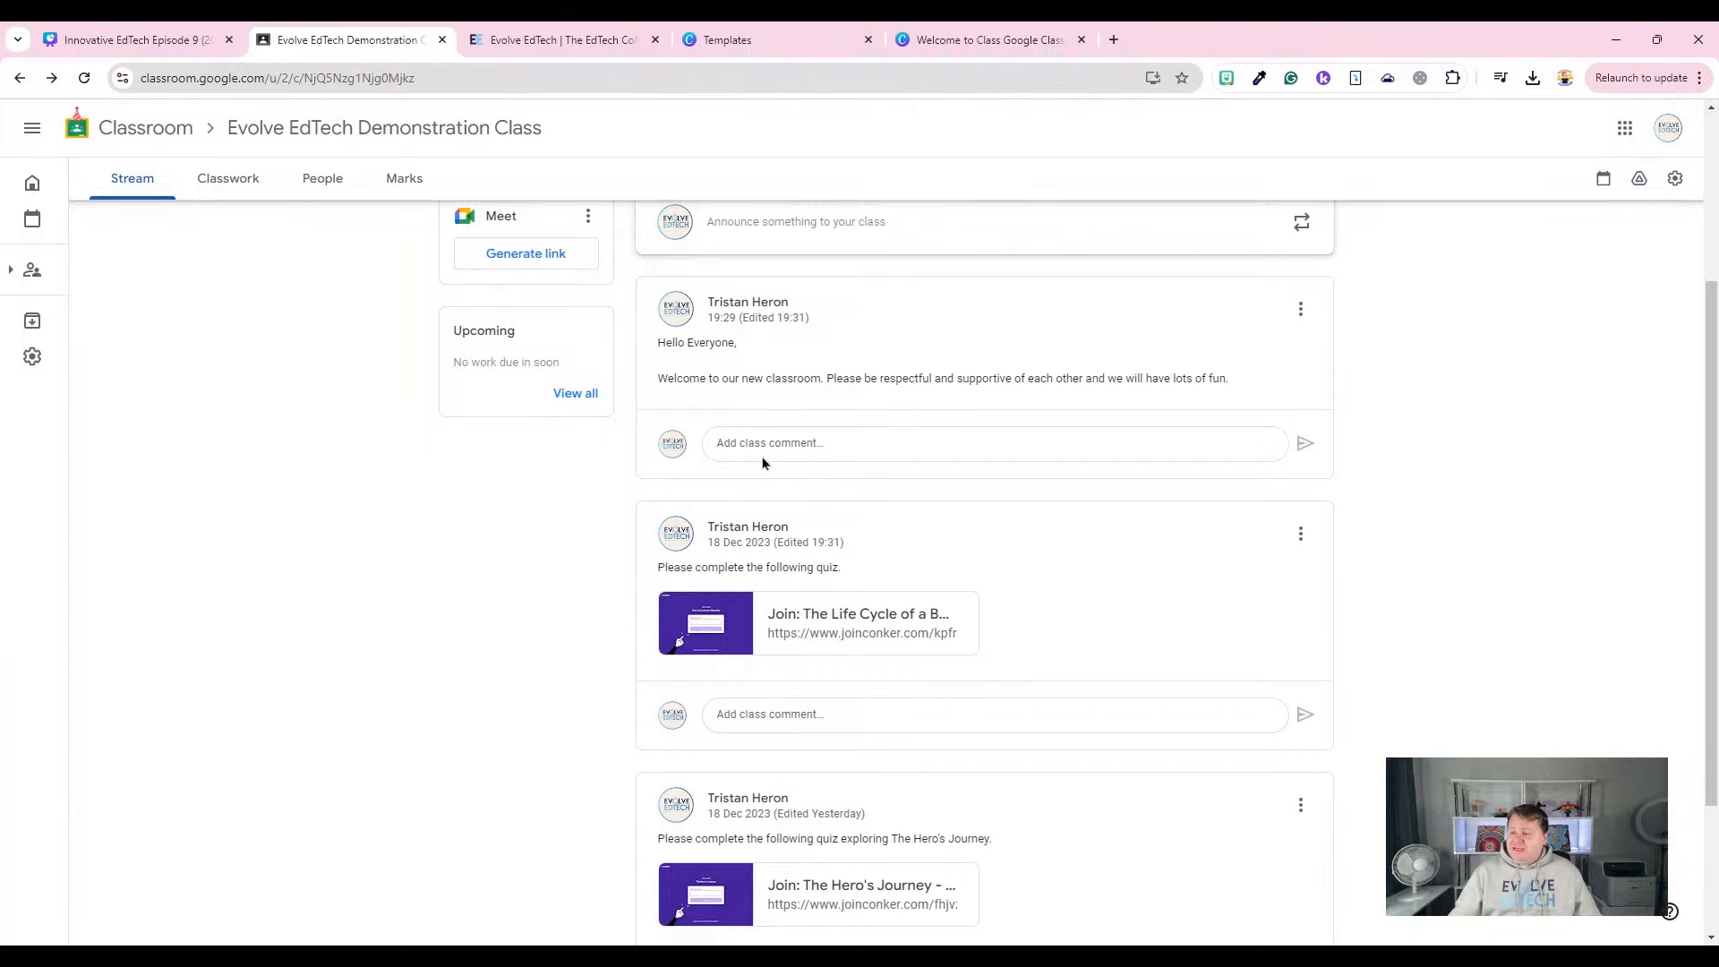
click(844, 445)
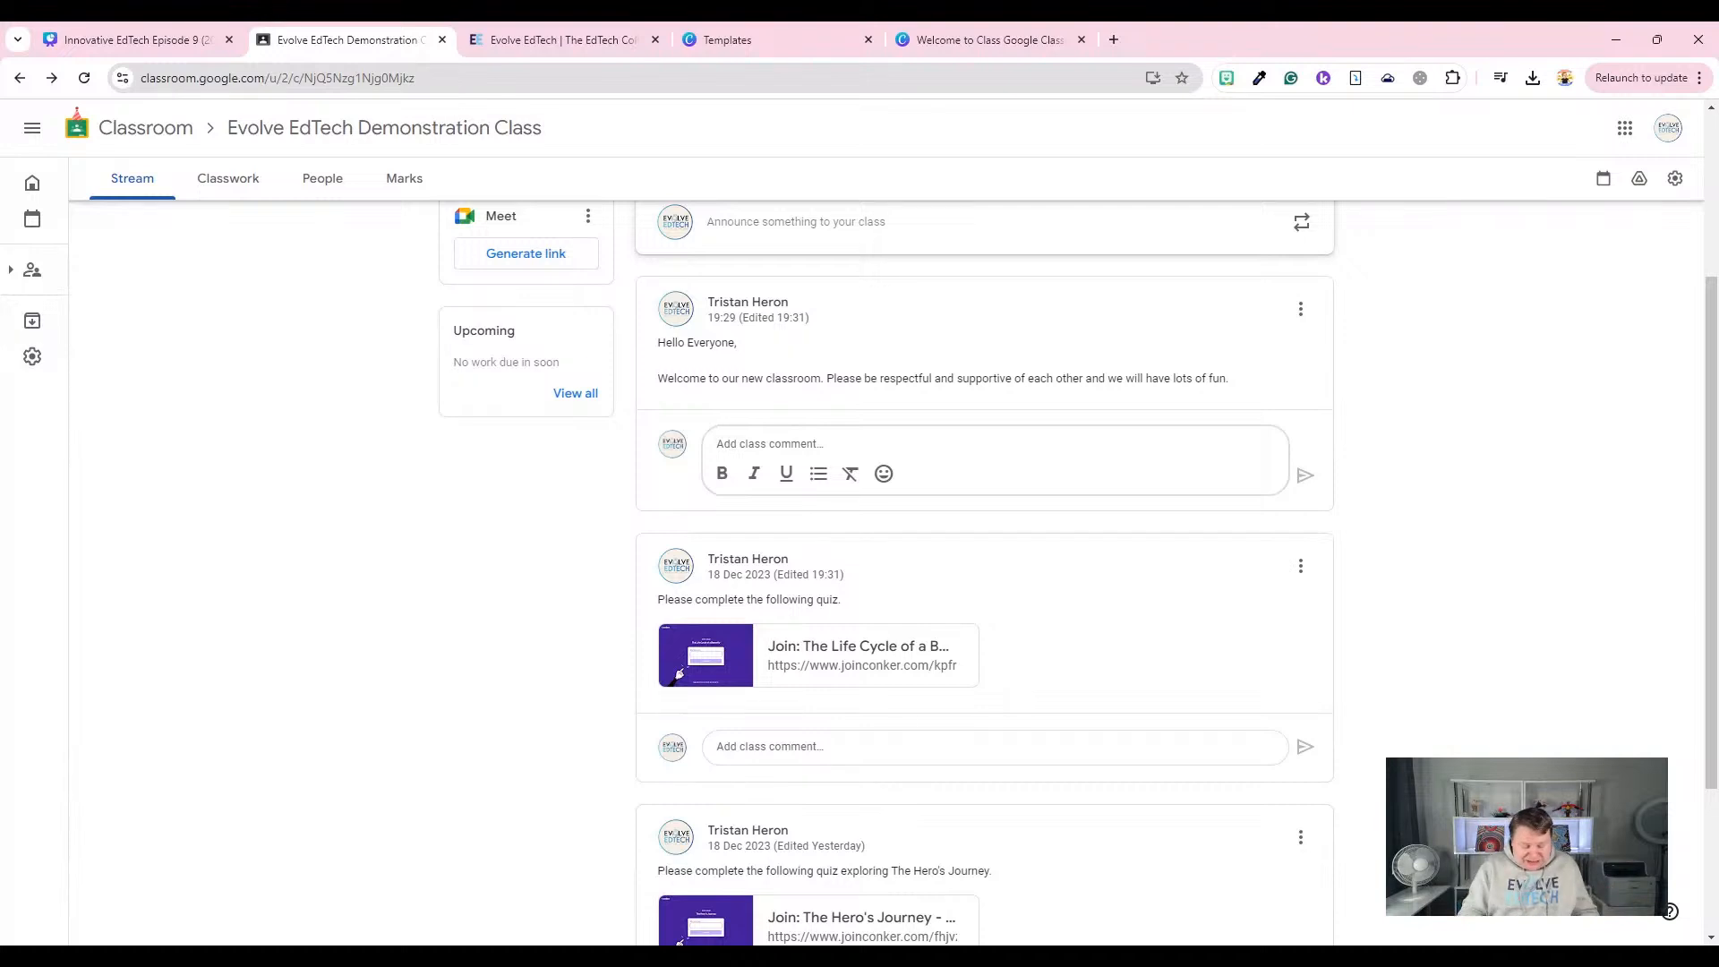
text(Yo)
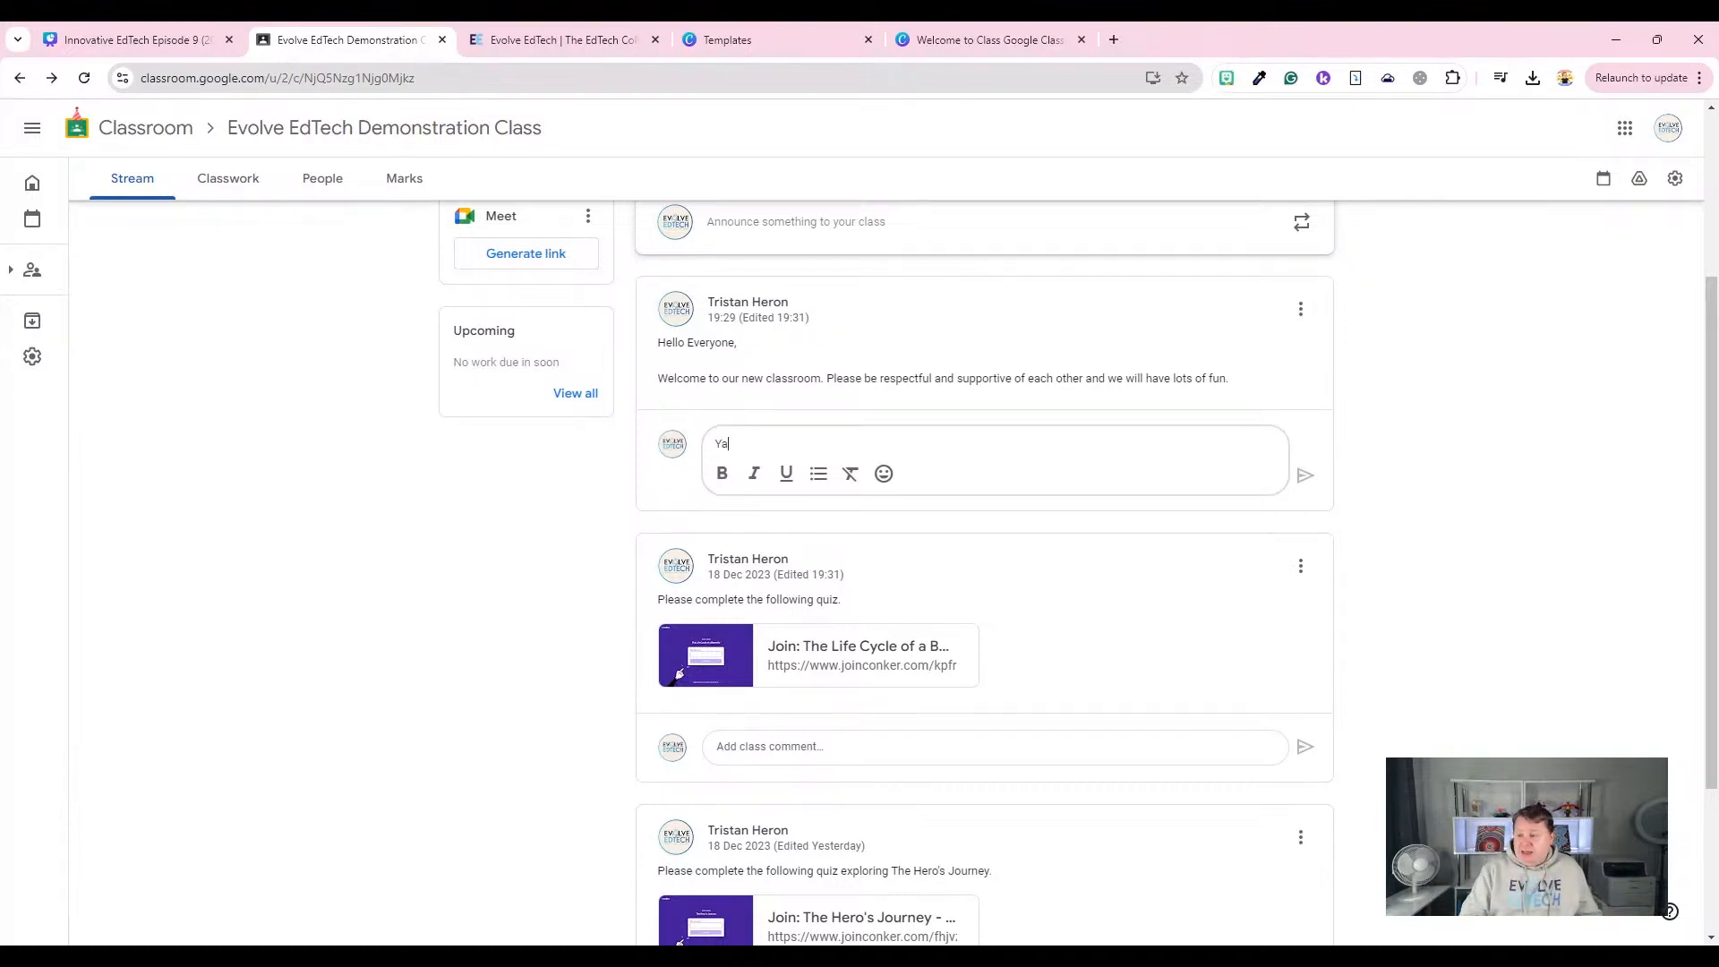
text(, )
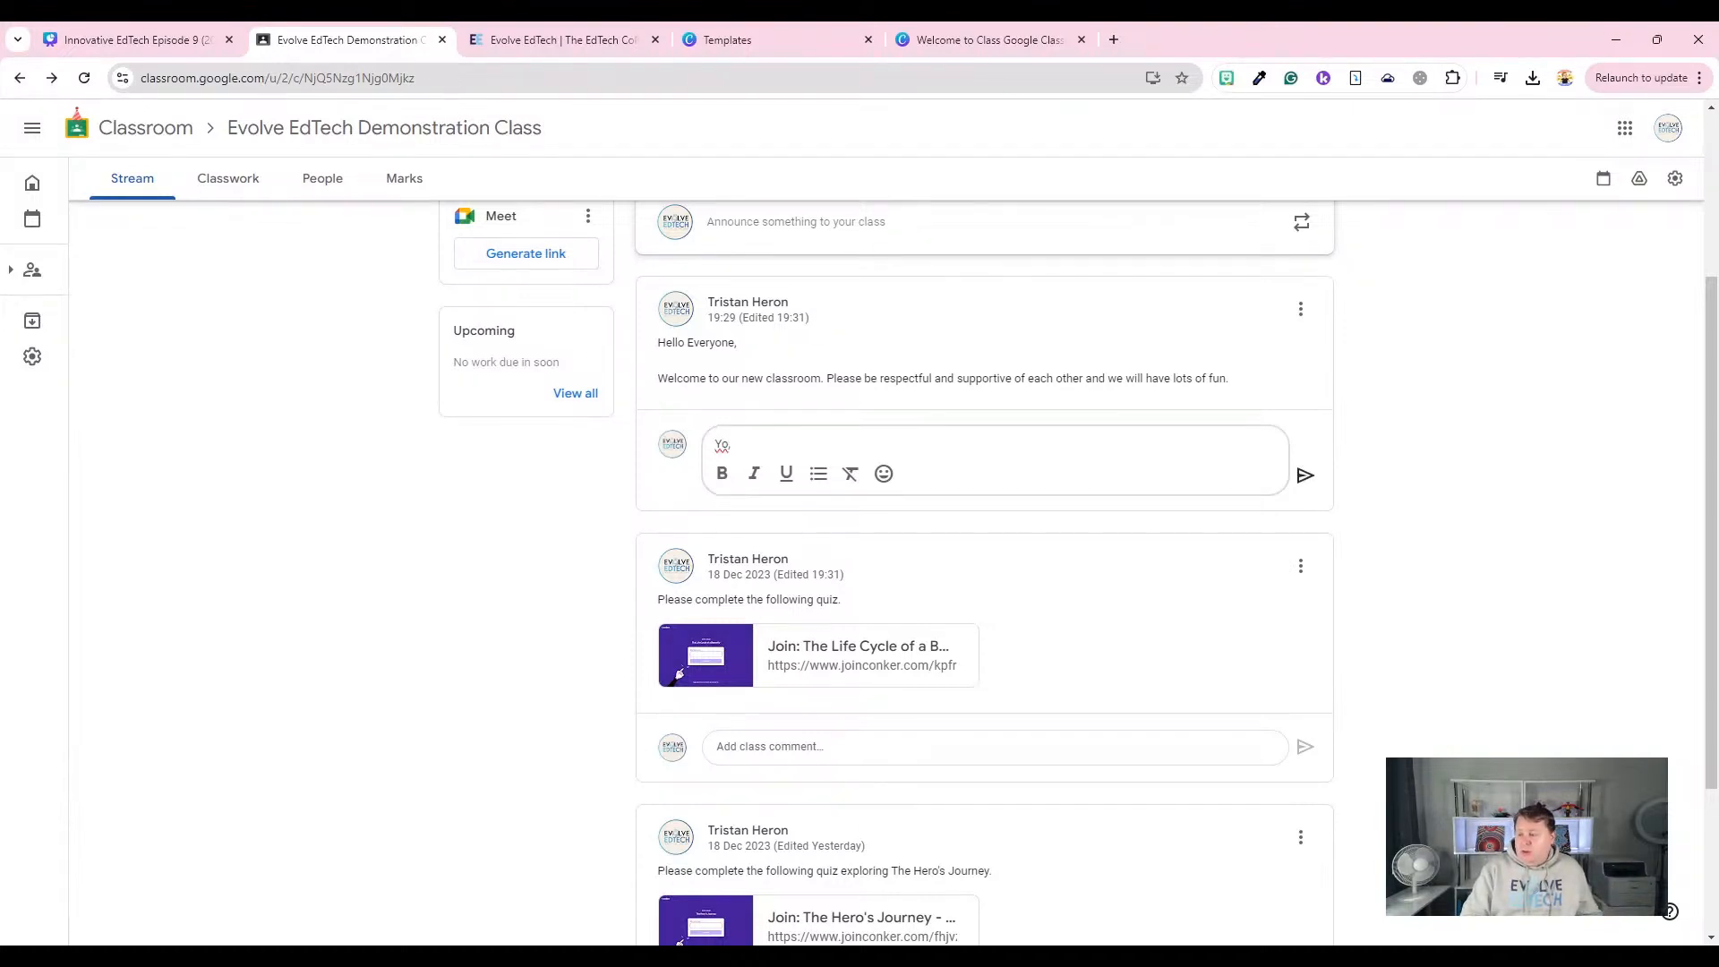
text(whaz up )
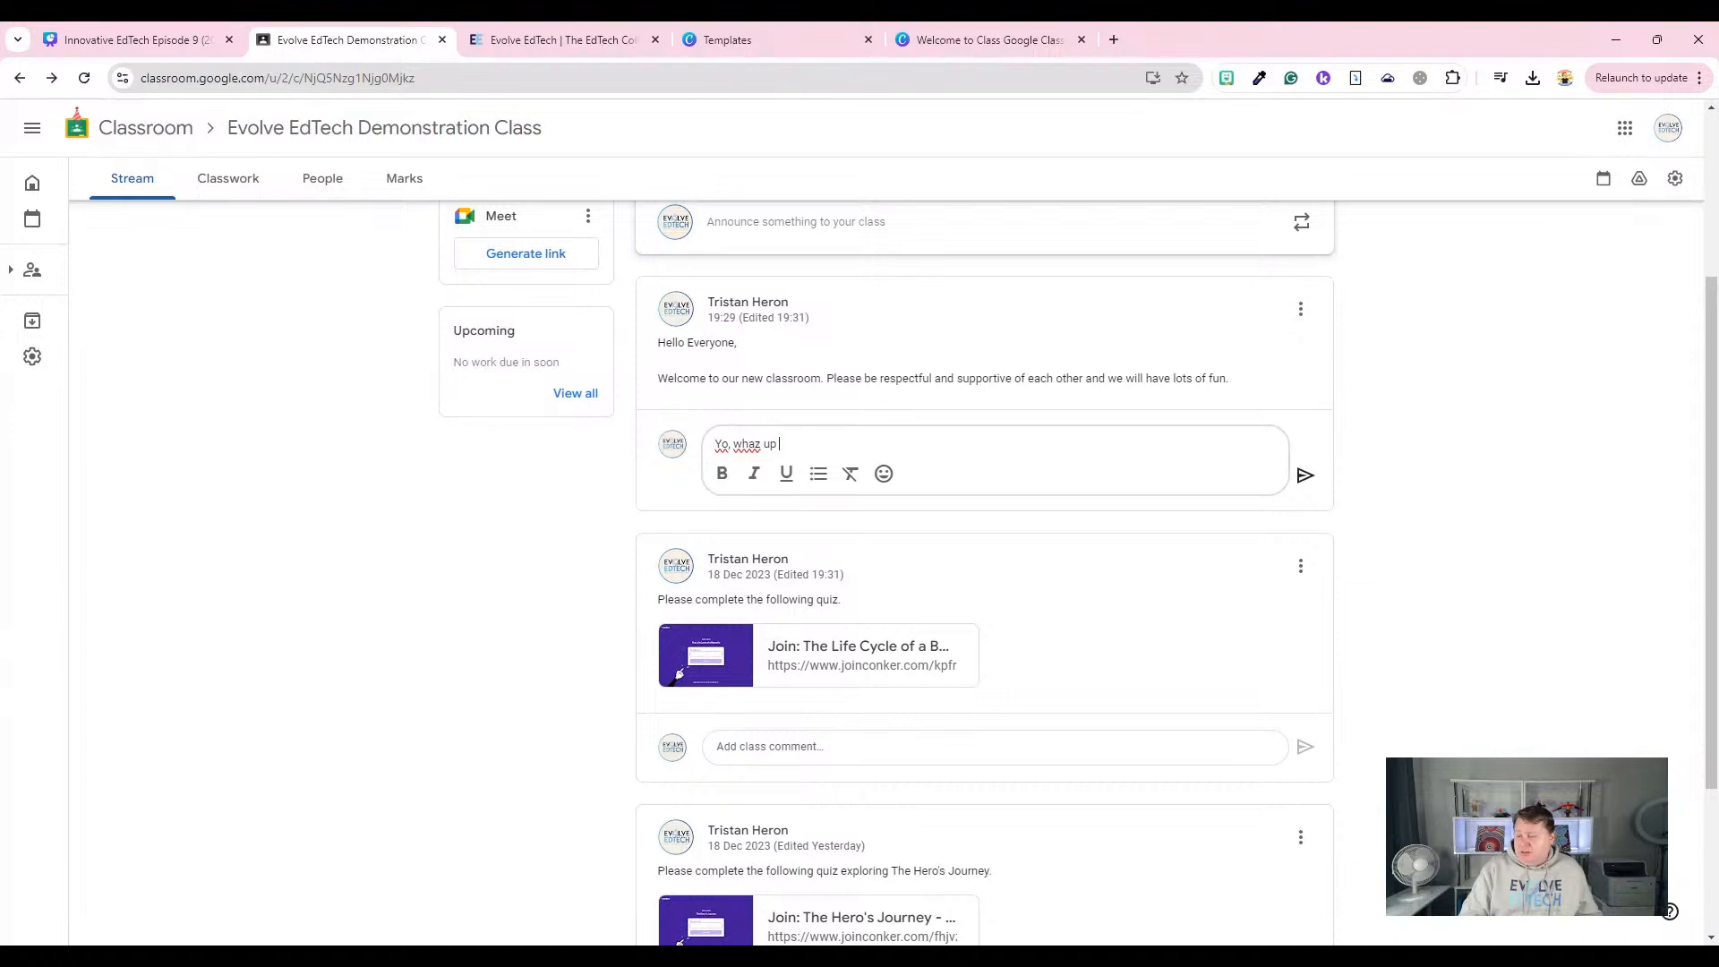
text(sir)
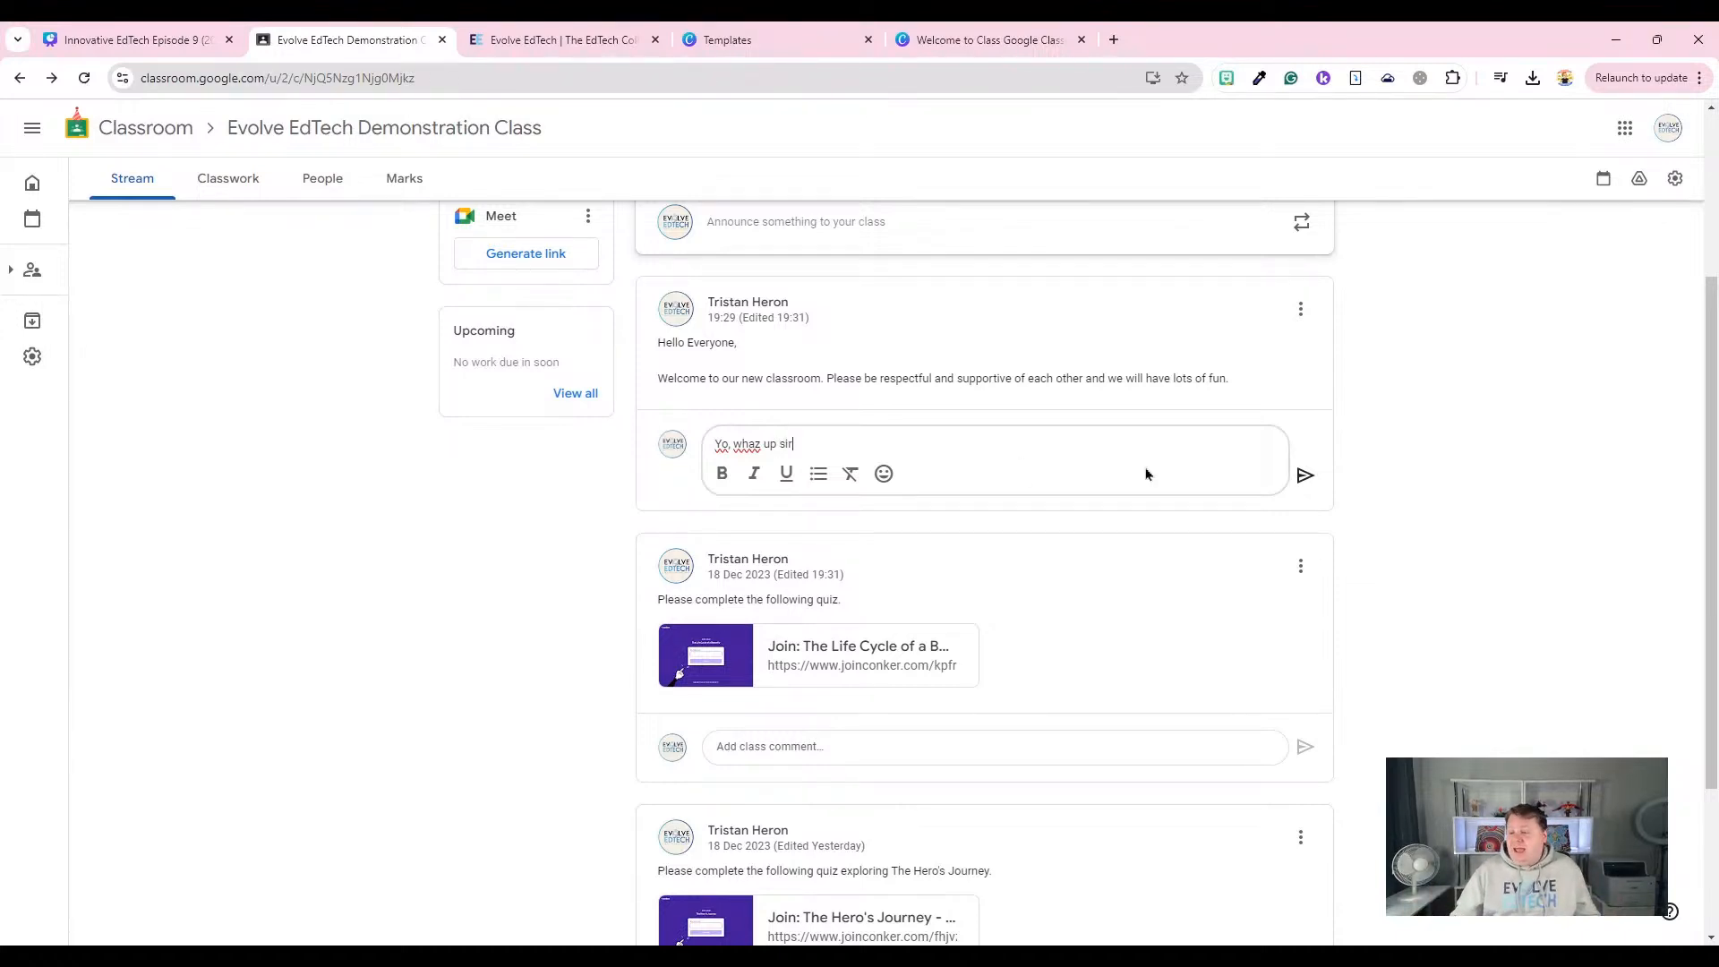
click(1306, 476)
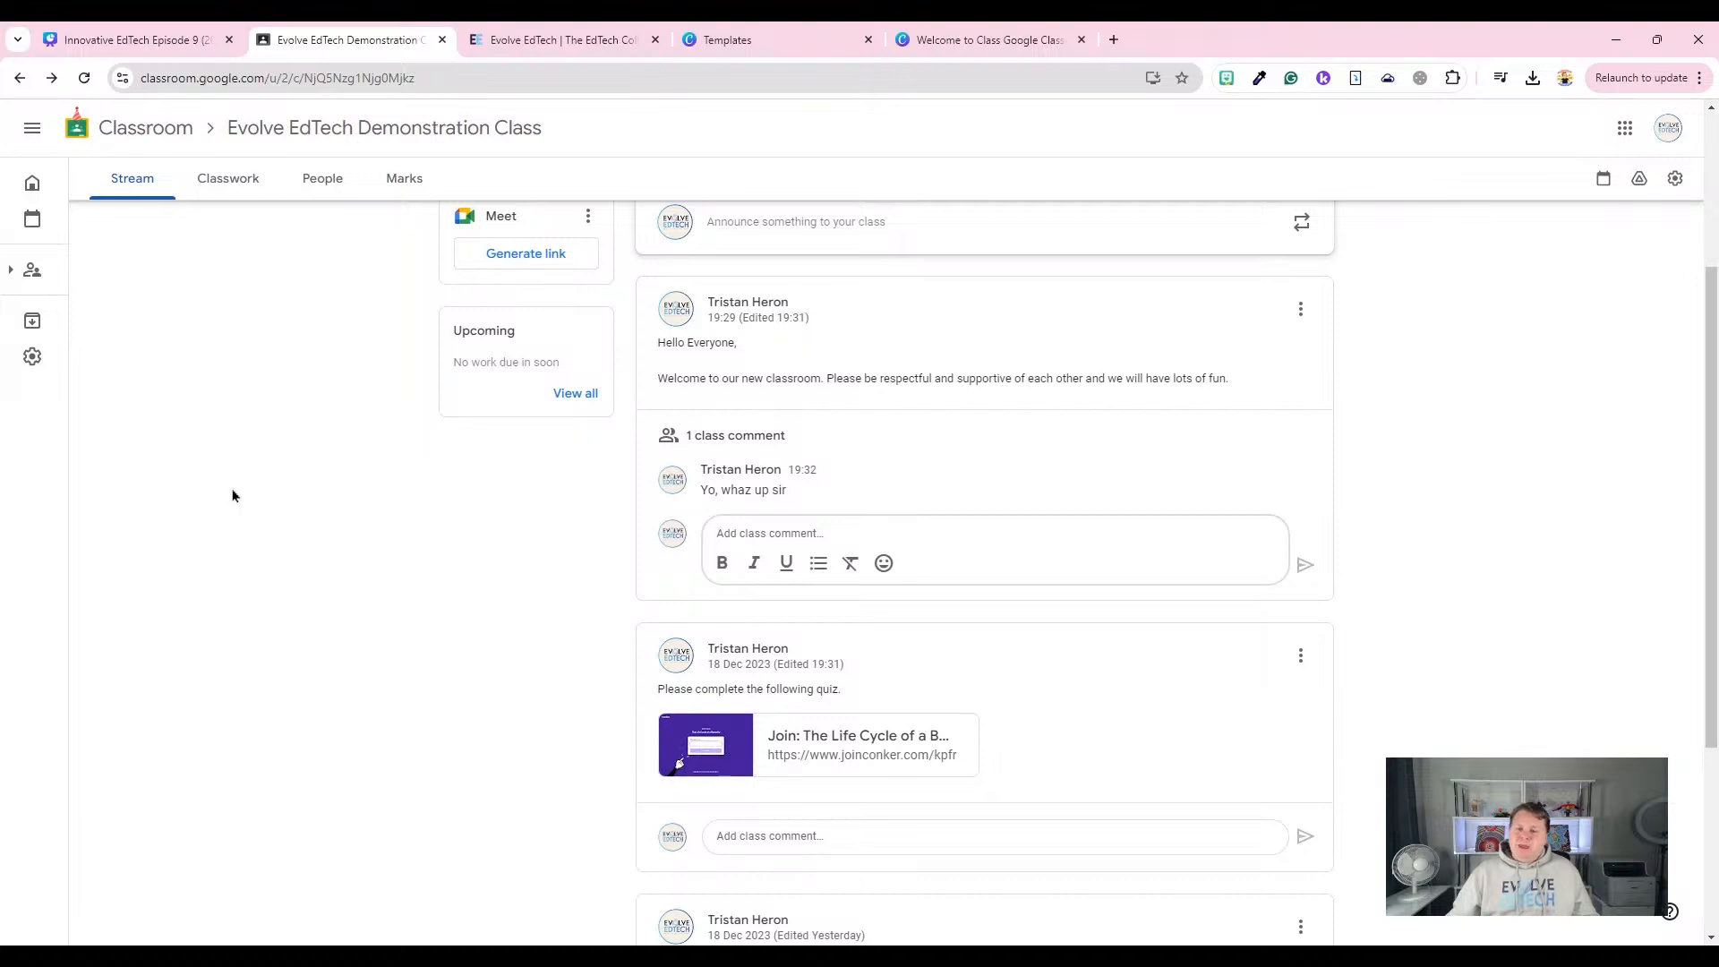
Review the profile and email notification options in the general Classroom settings, and return to the demonstration class's stream.
mouse_move(36, 358)
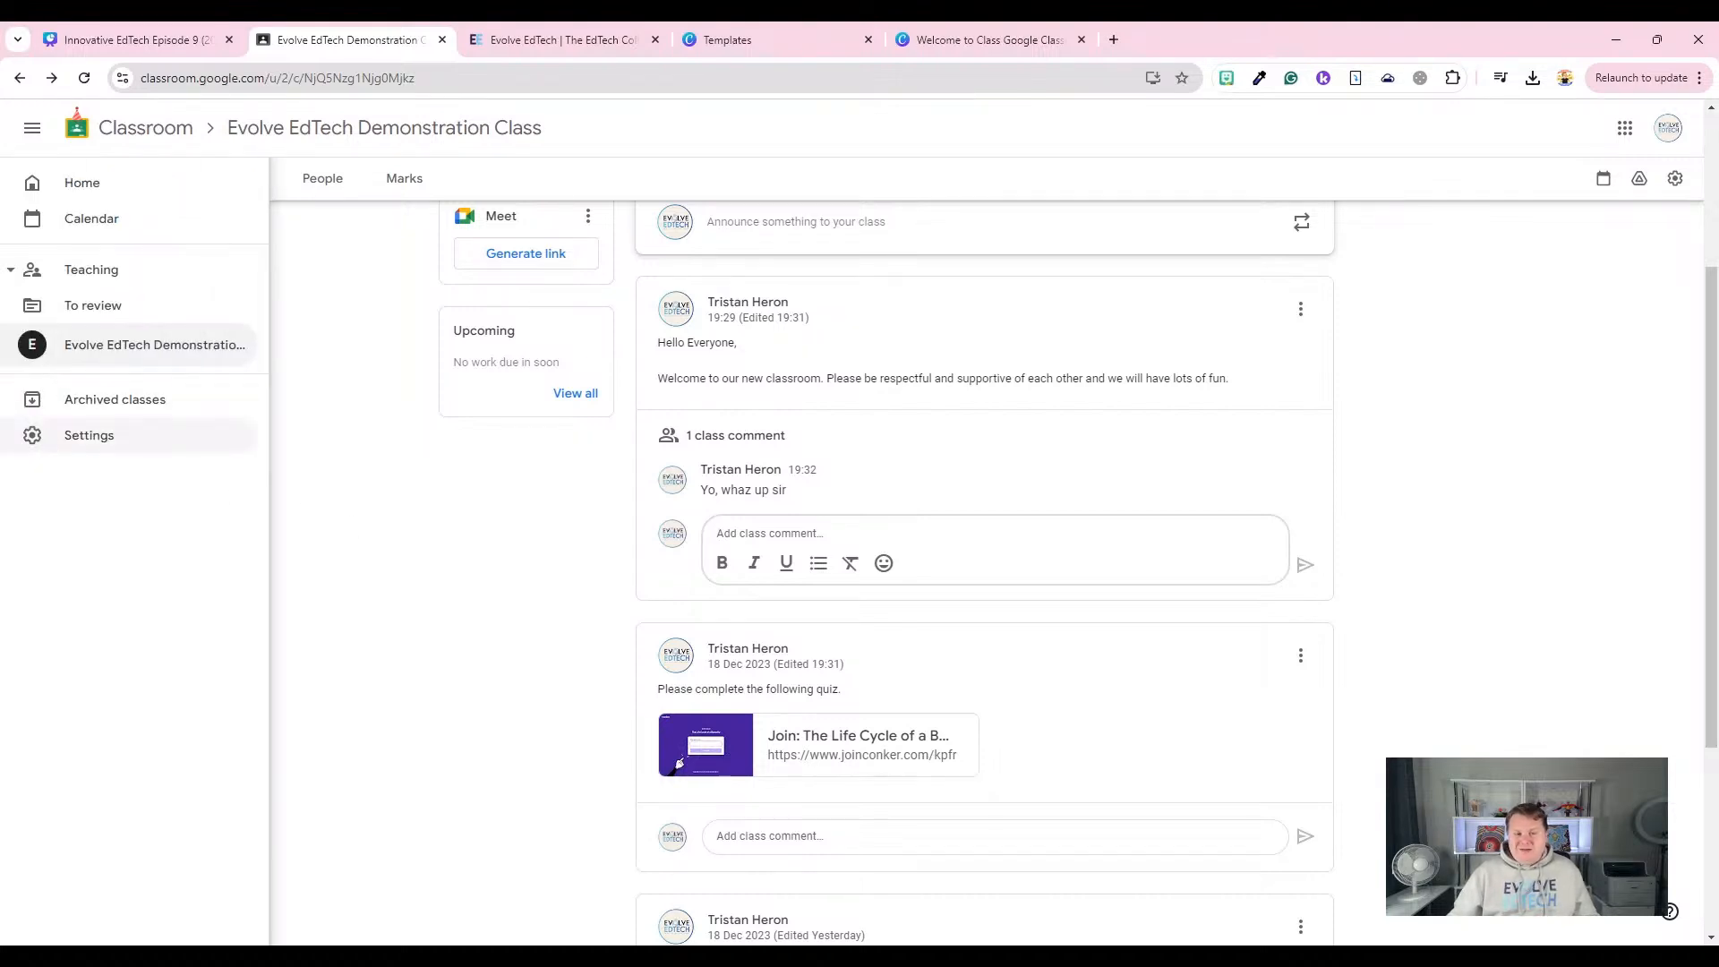
click(36, 436)
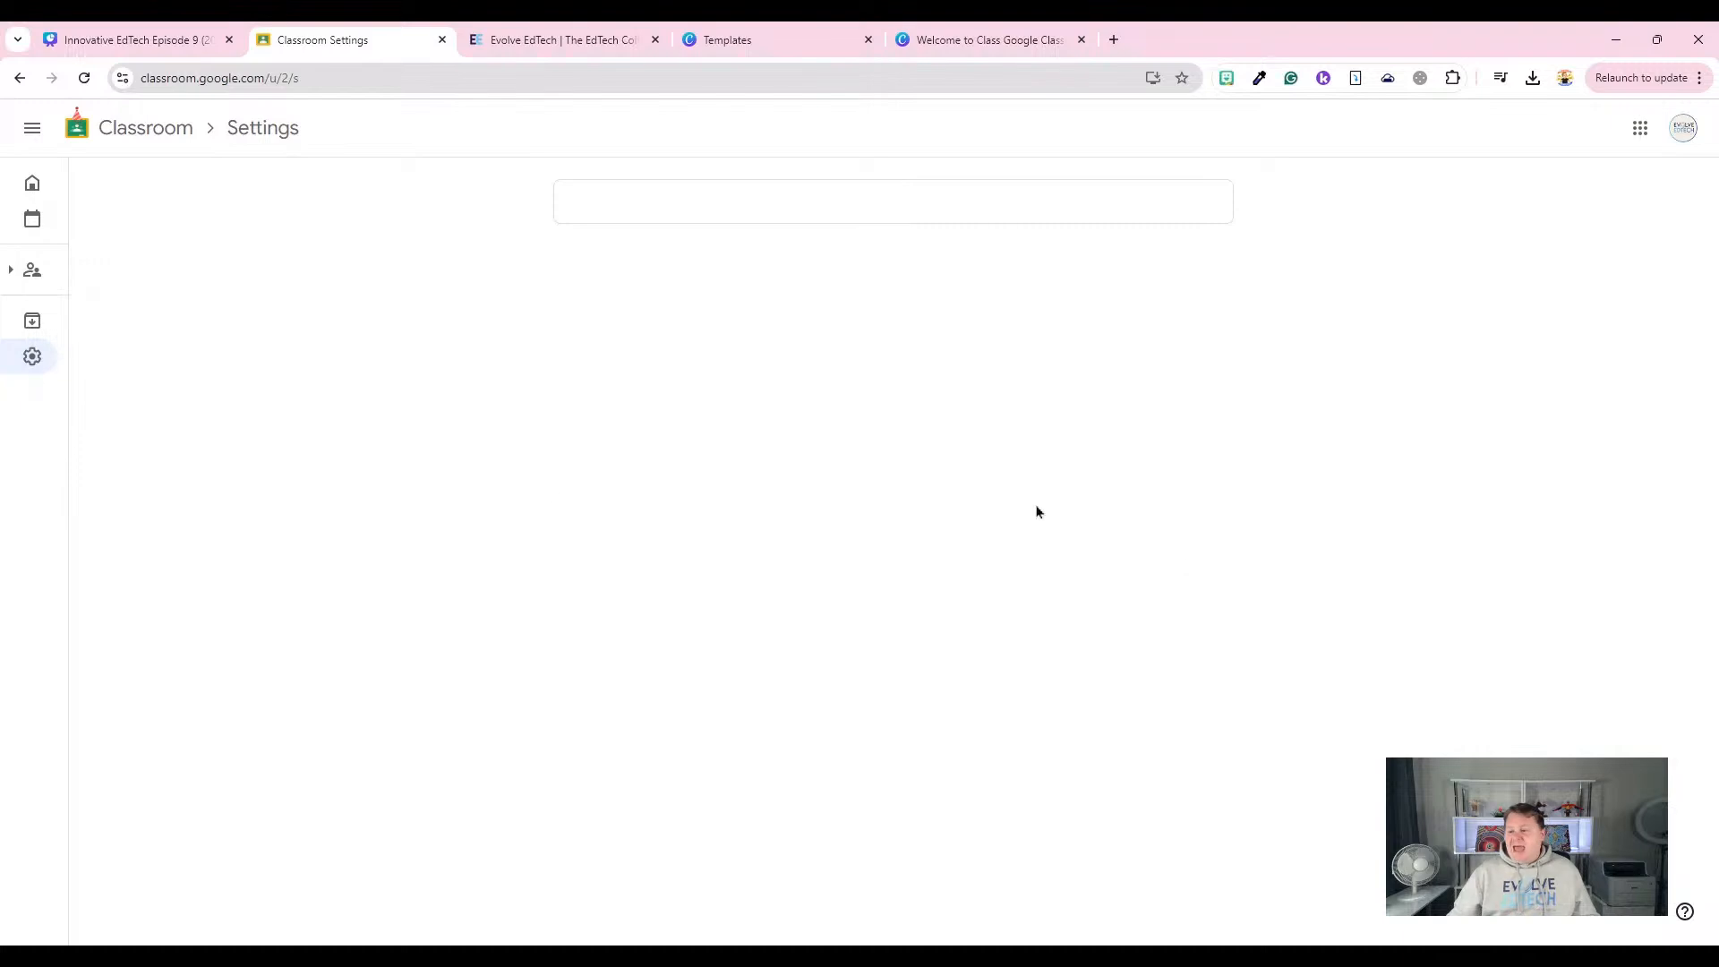
scroll(1335, 588, down, 2)
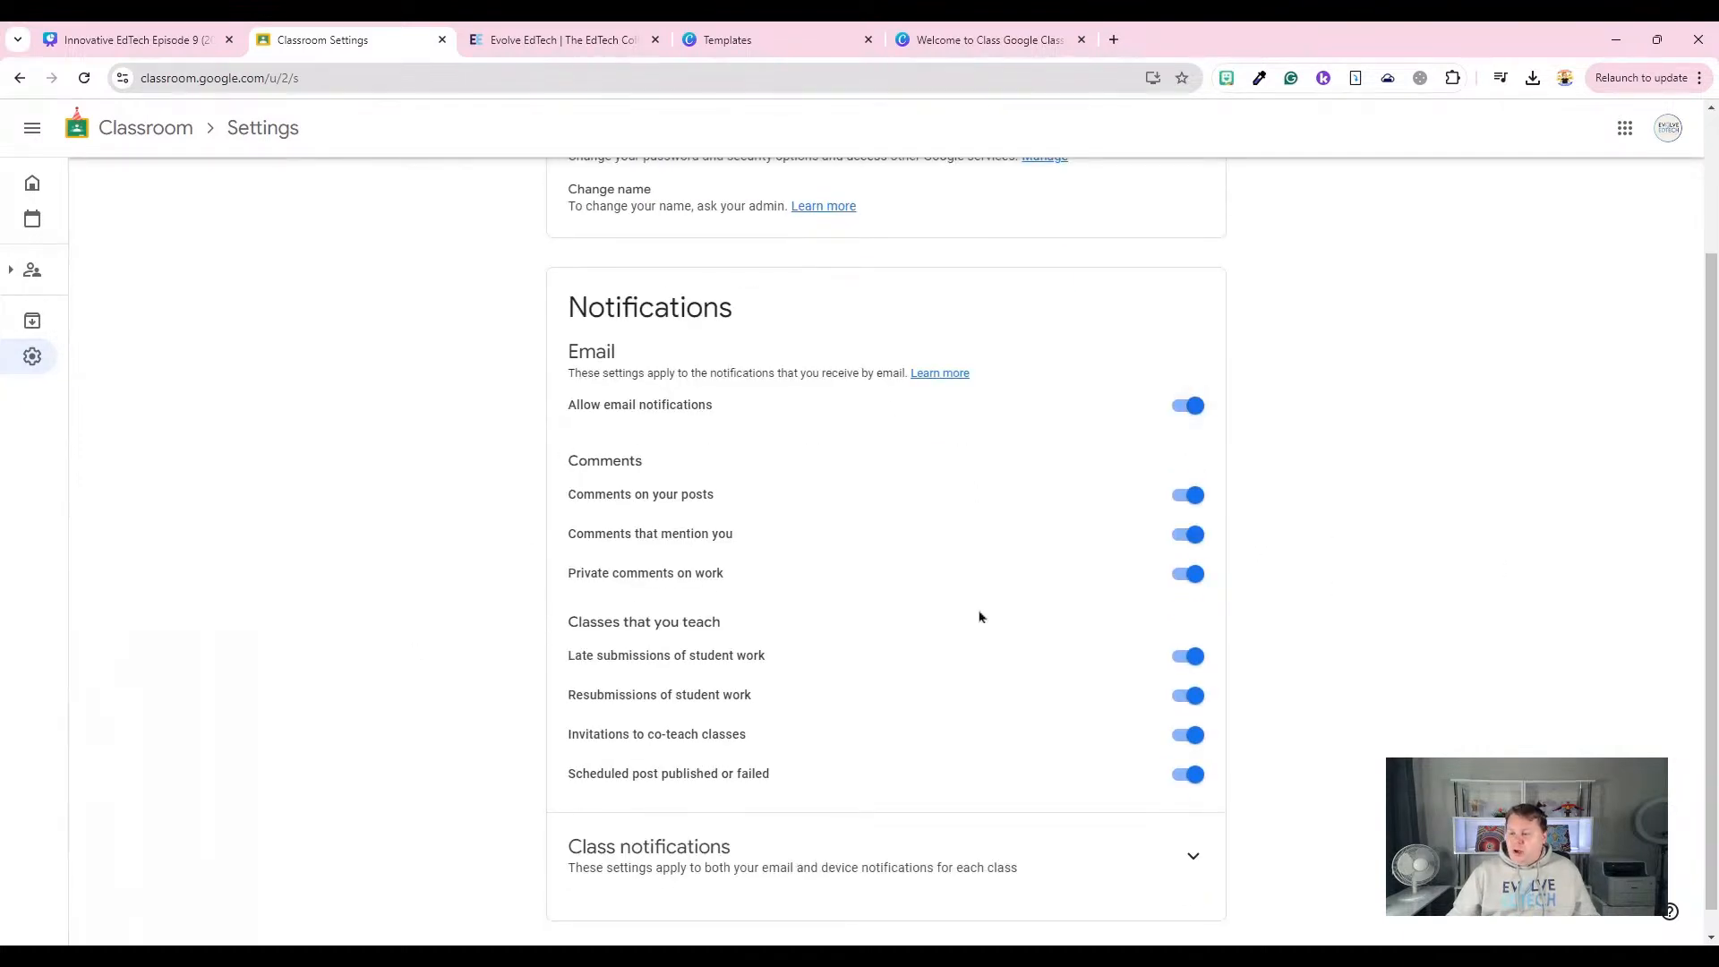
scroll(1006, 626, down, 1)
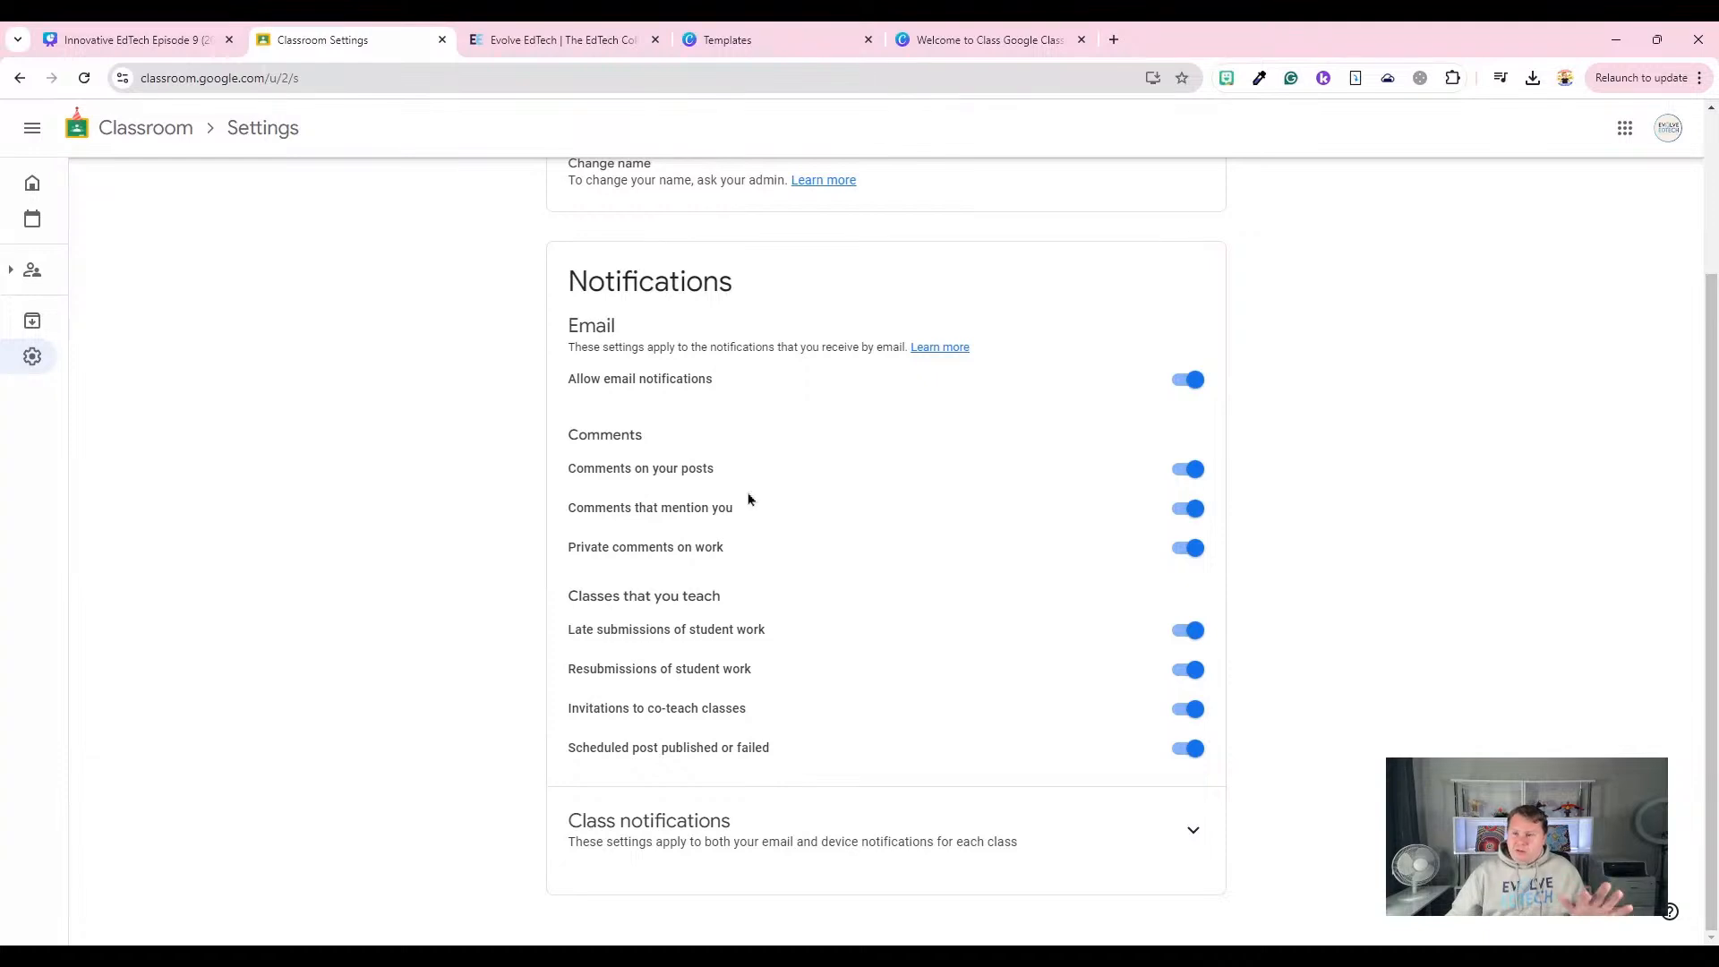
scroll(749, 499, up, 3)
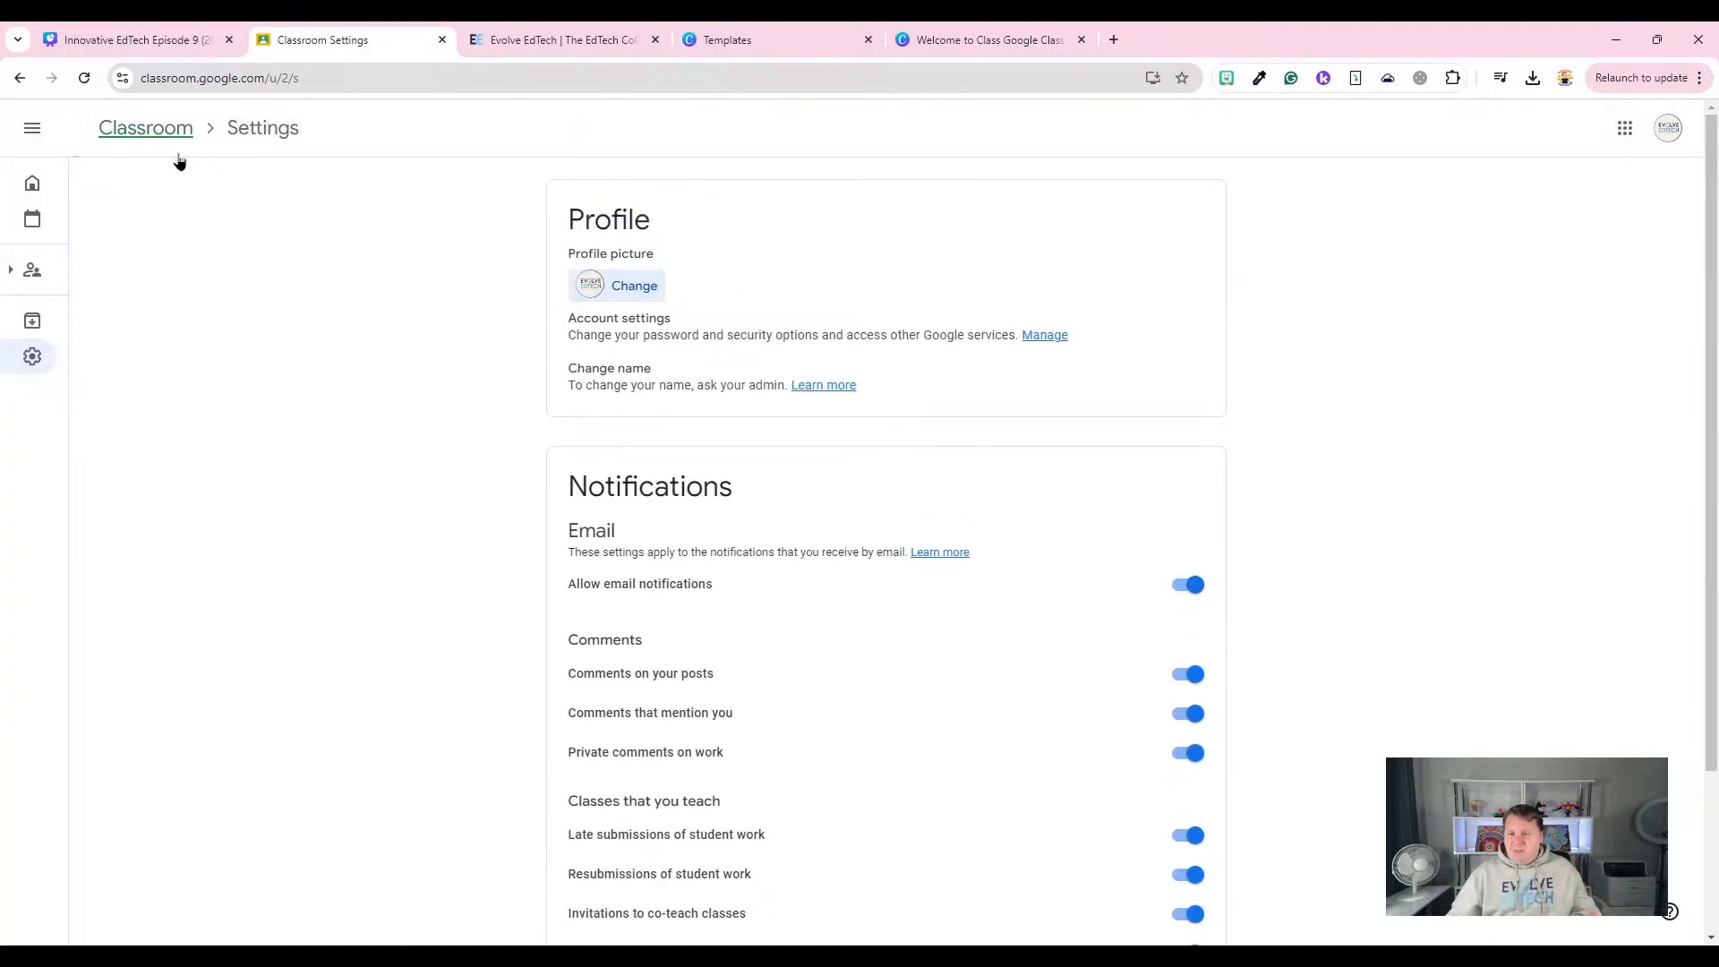
click(20, 78)
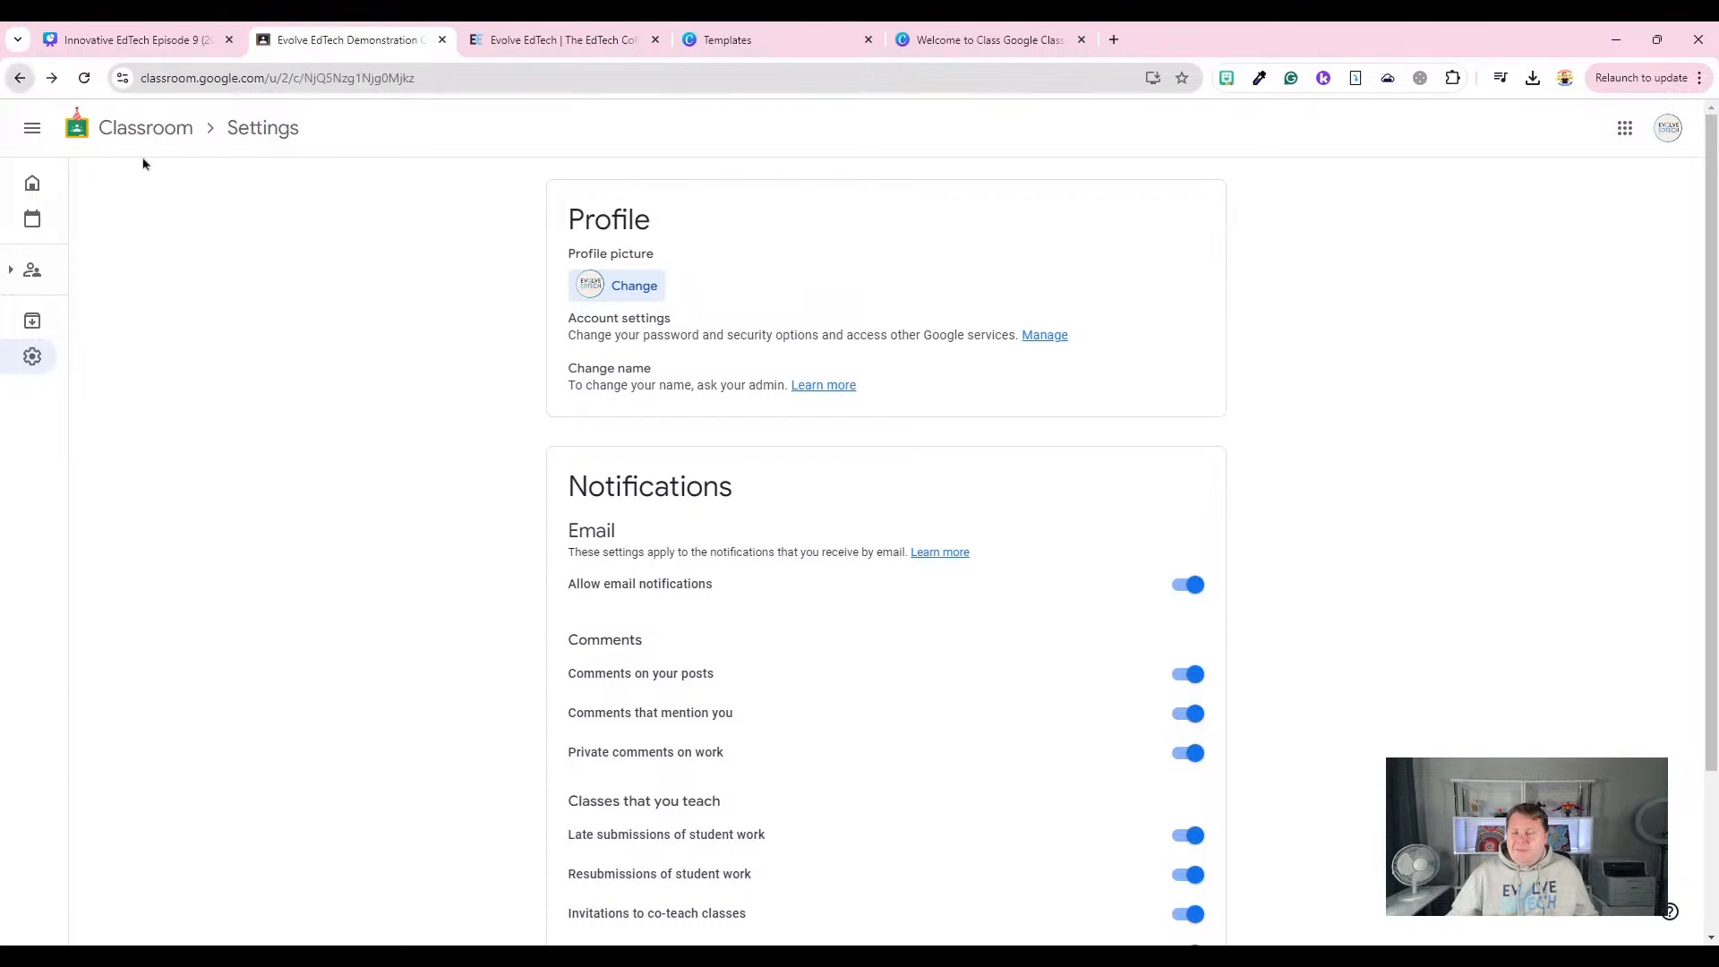
scroll(1113, 745, up, 3)
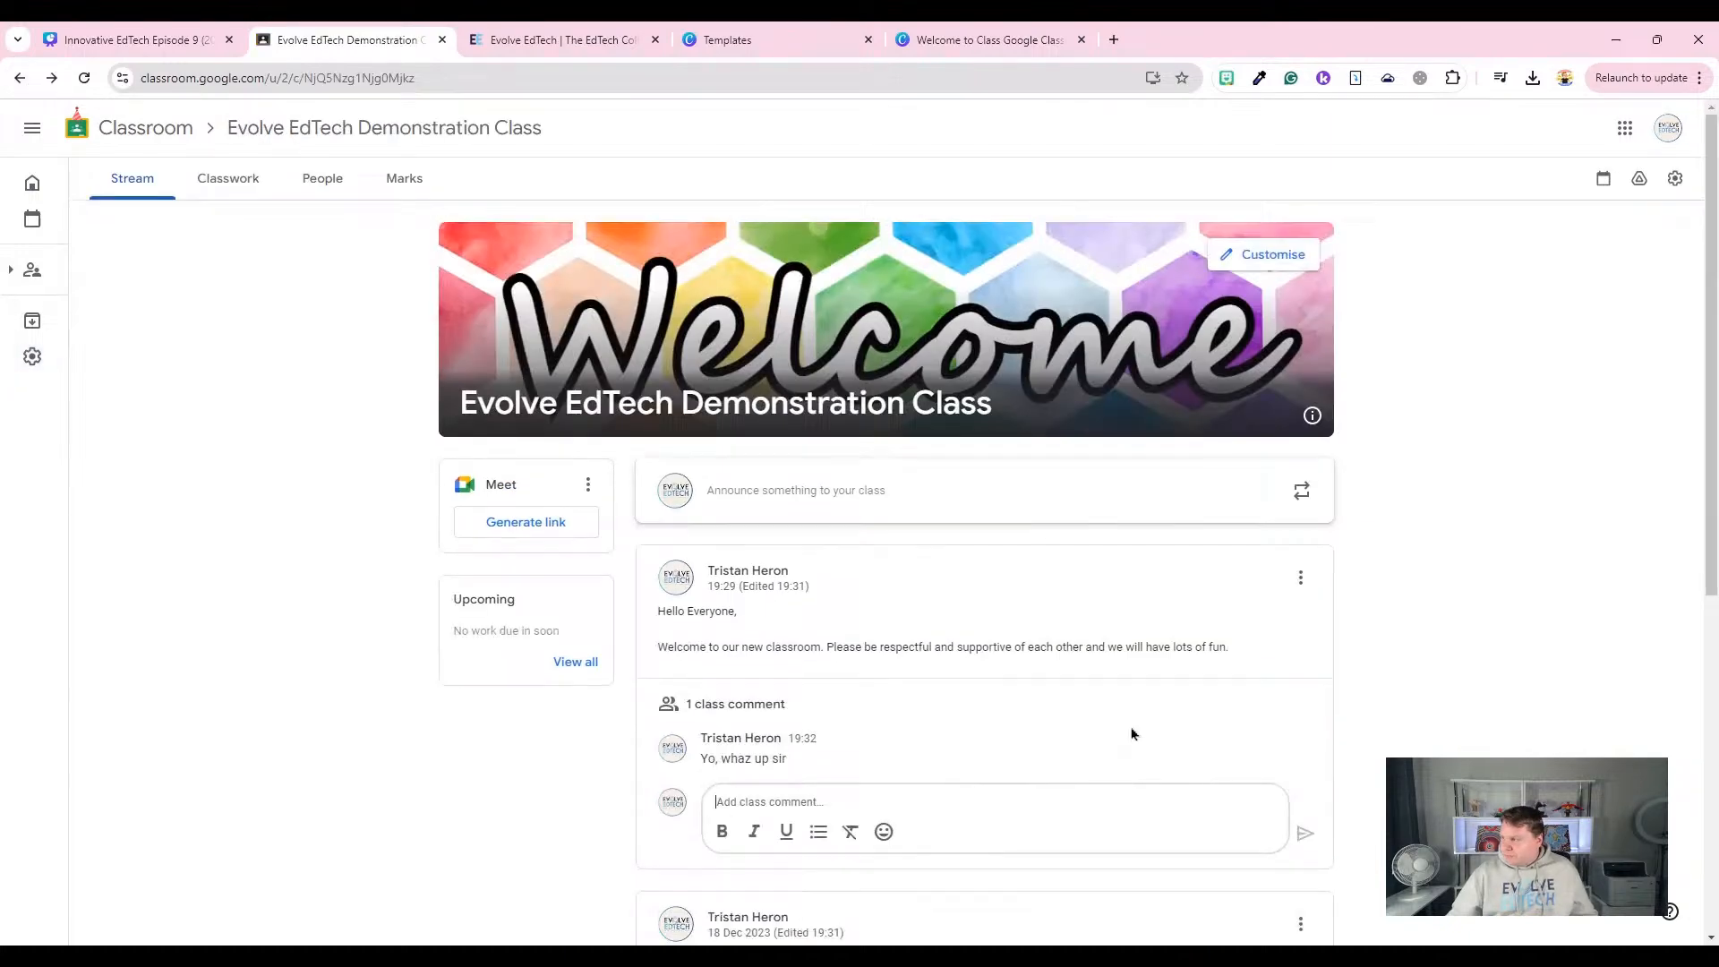
Review the demonstration class's settings, including the options for how classwork appears on the stream.
click(1676, 191)
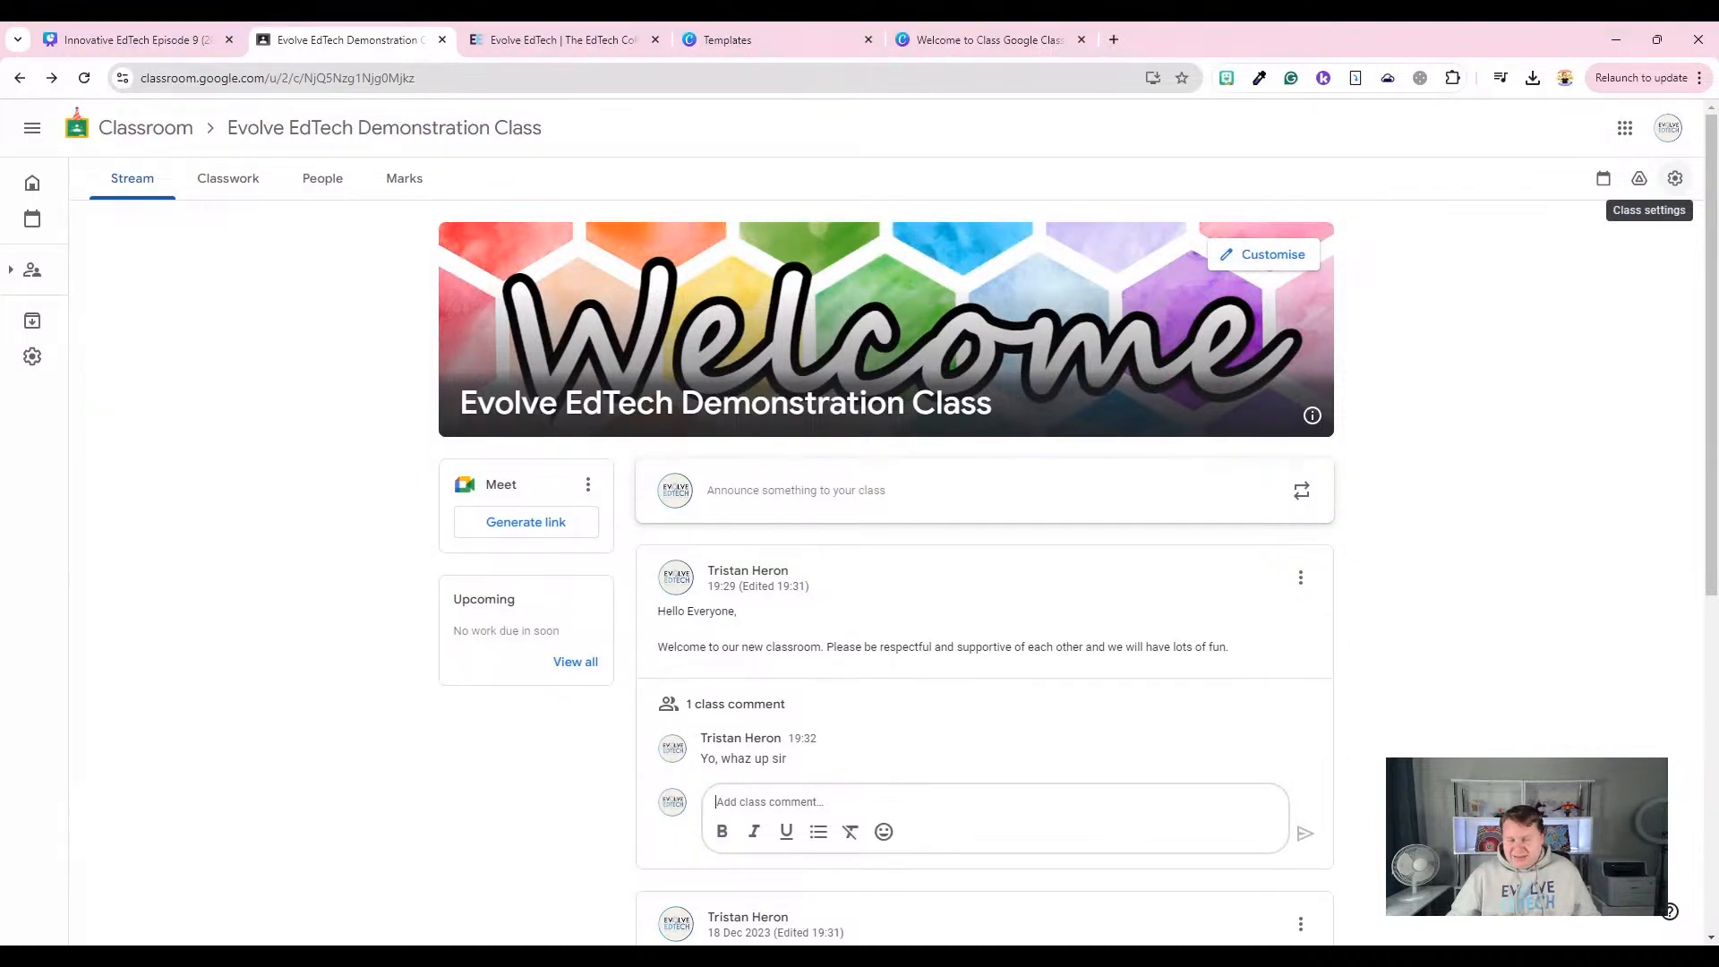
mouse_move(45, 363)
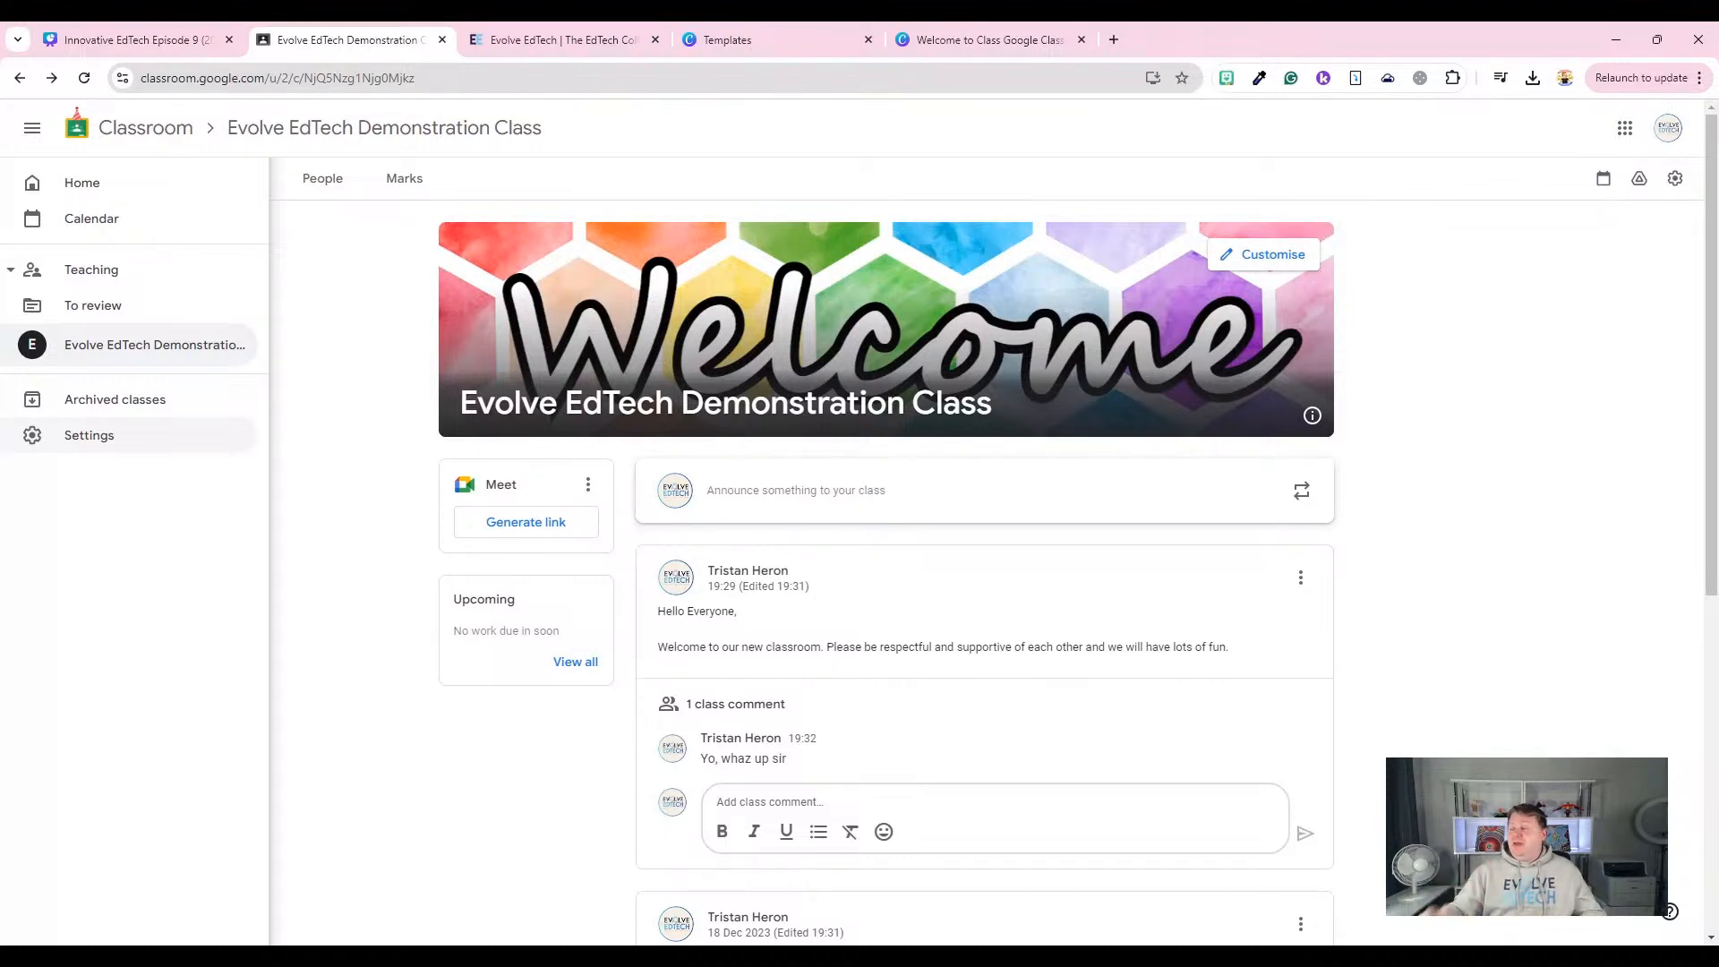
click(1675, 180)
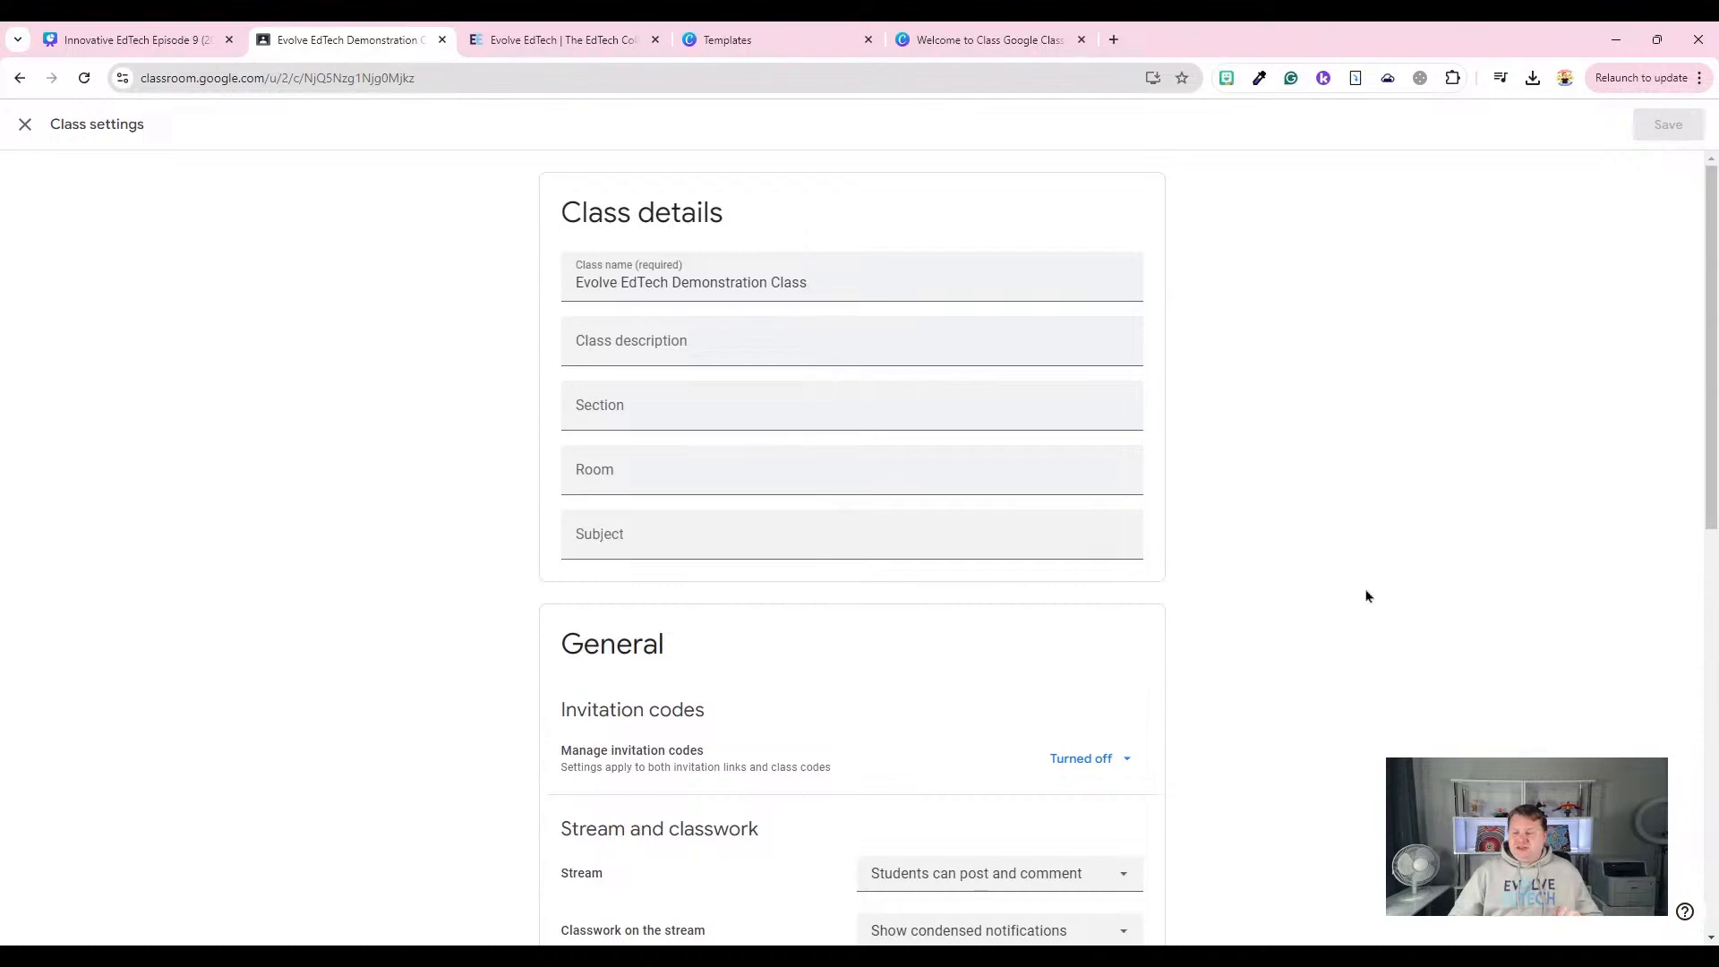
scroll(1335, 595, down, 10)
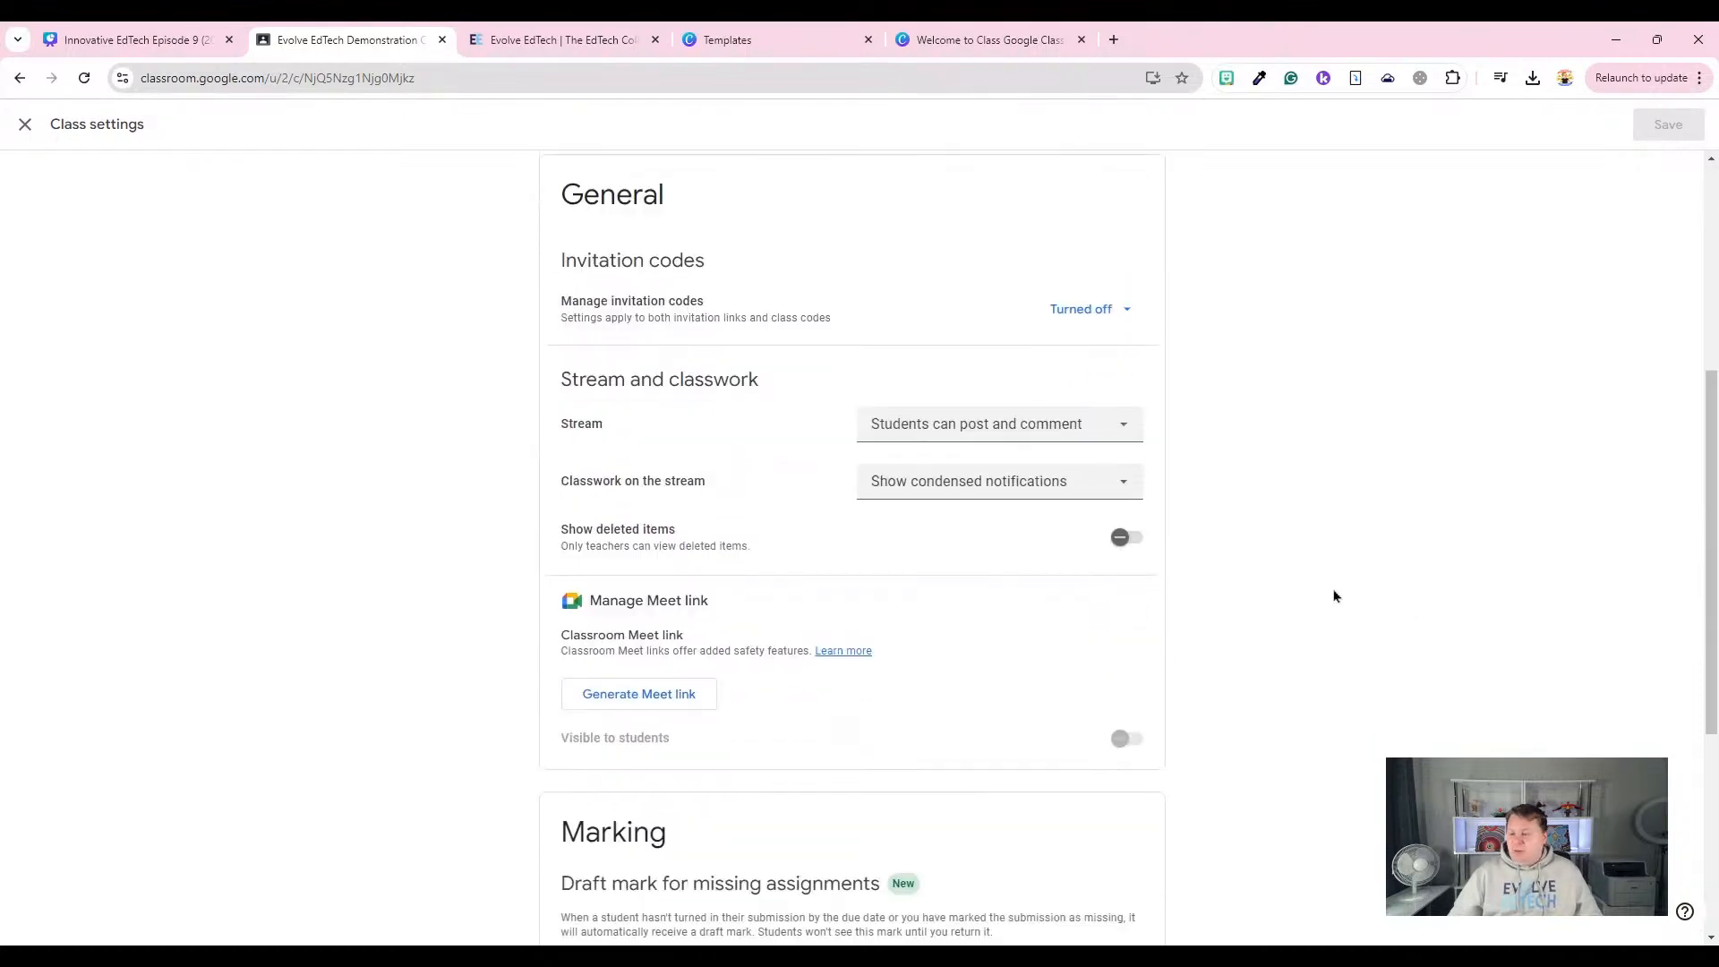
scroll(1334, 595, up, 4)
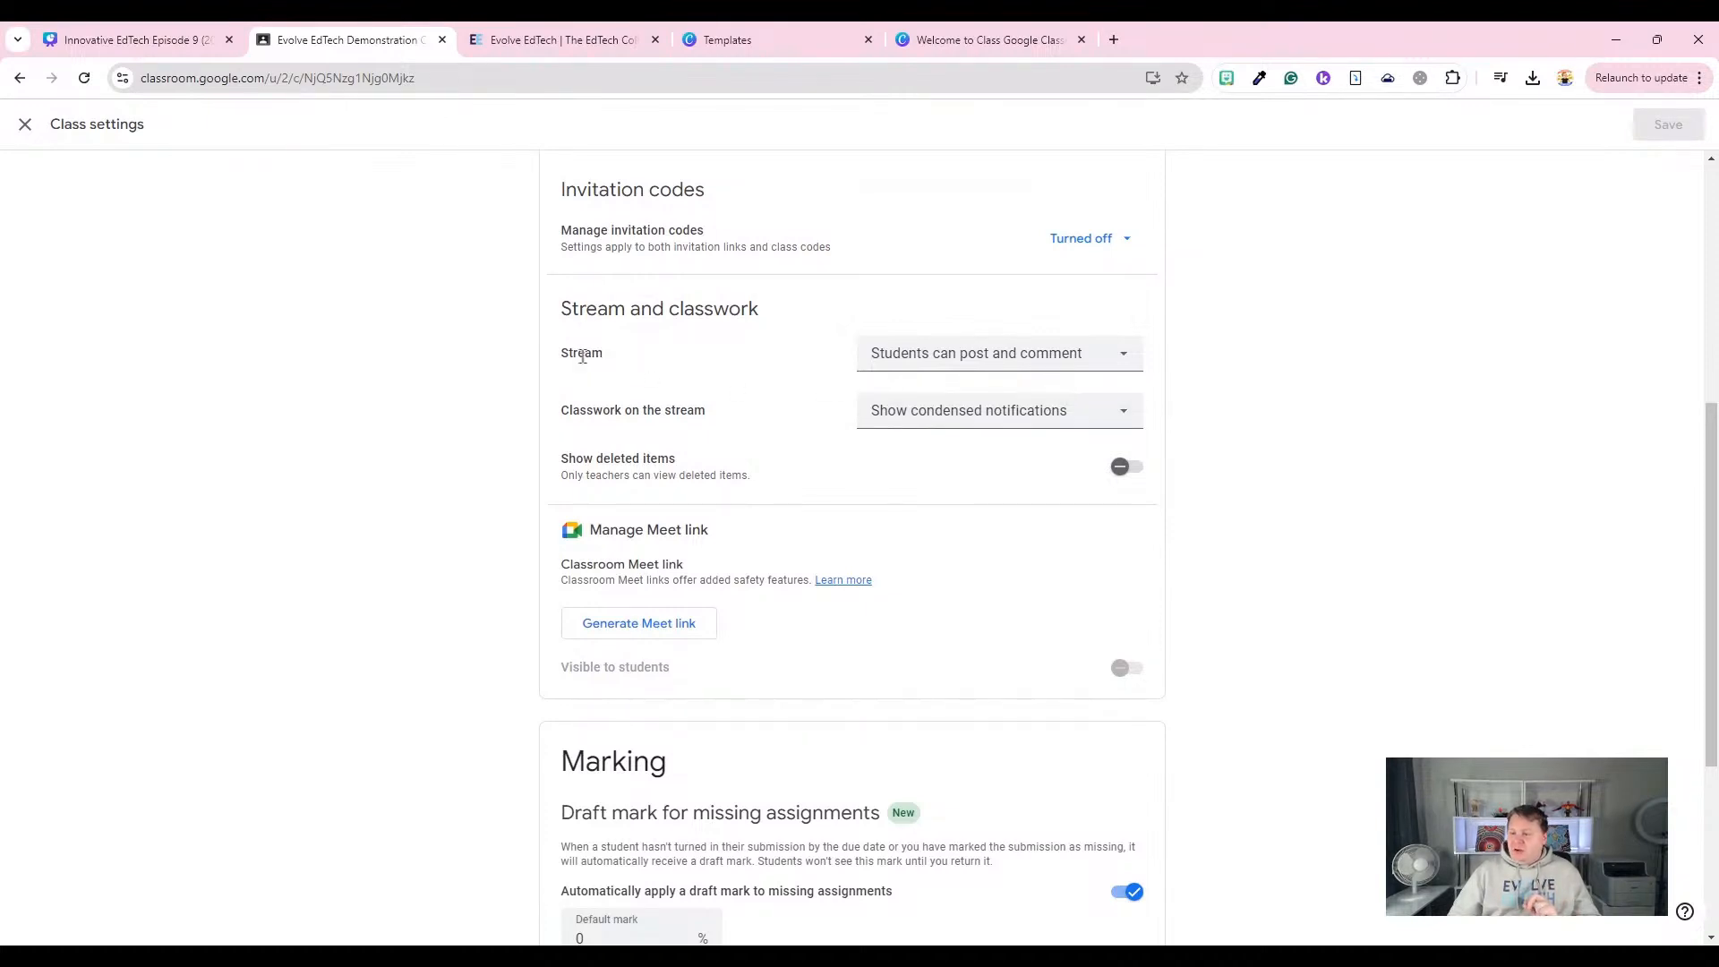
click(1085, 361)
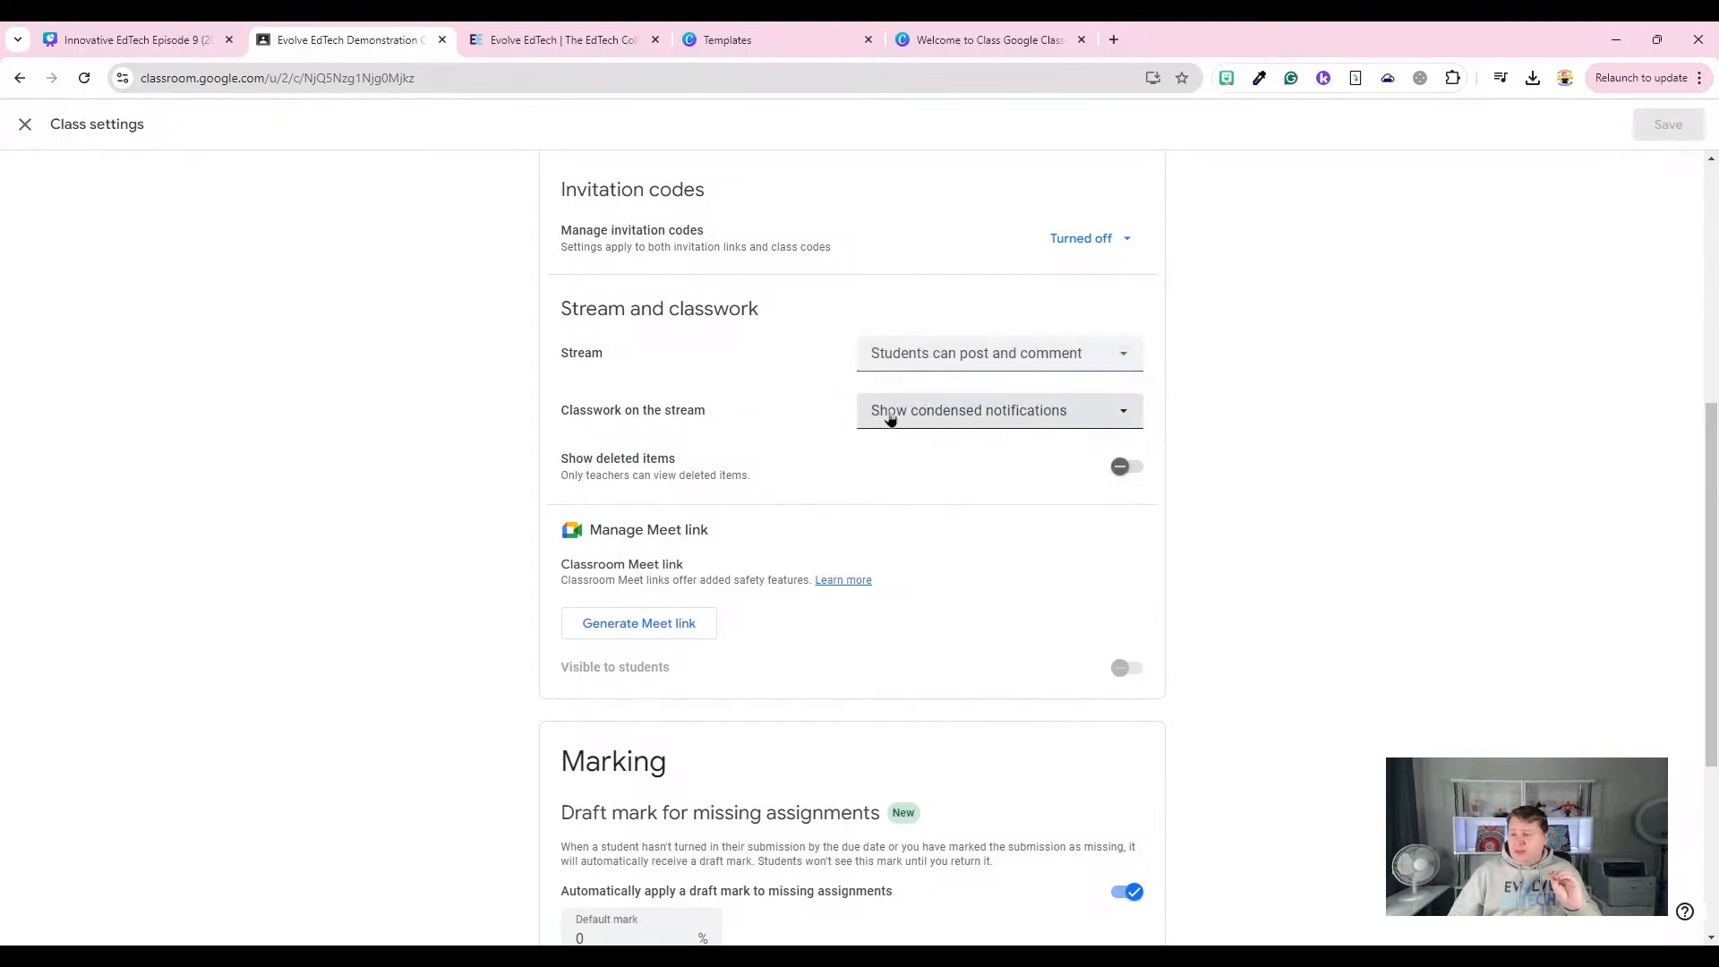
click(898, 417)
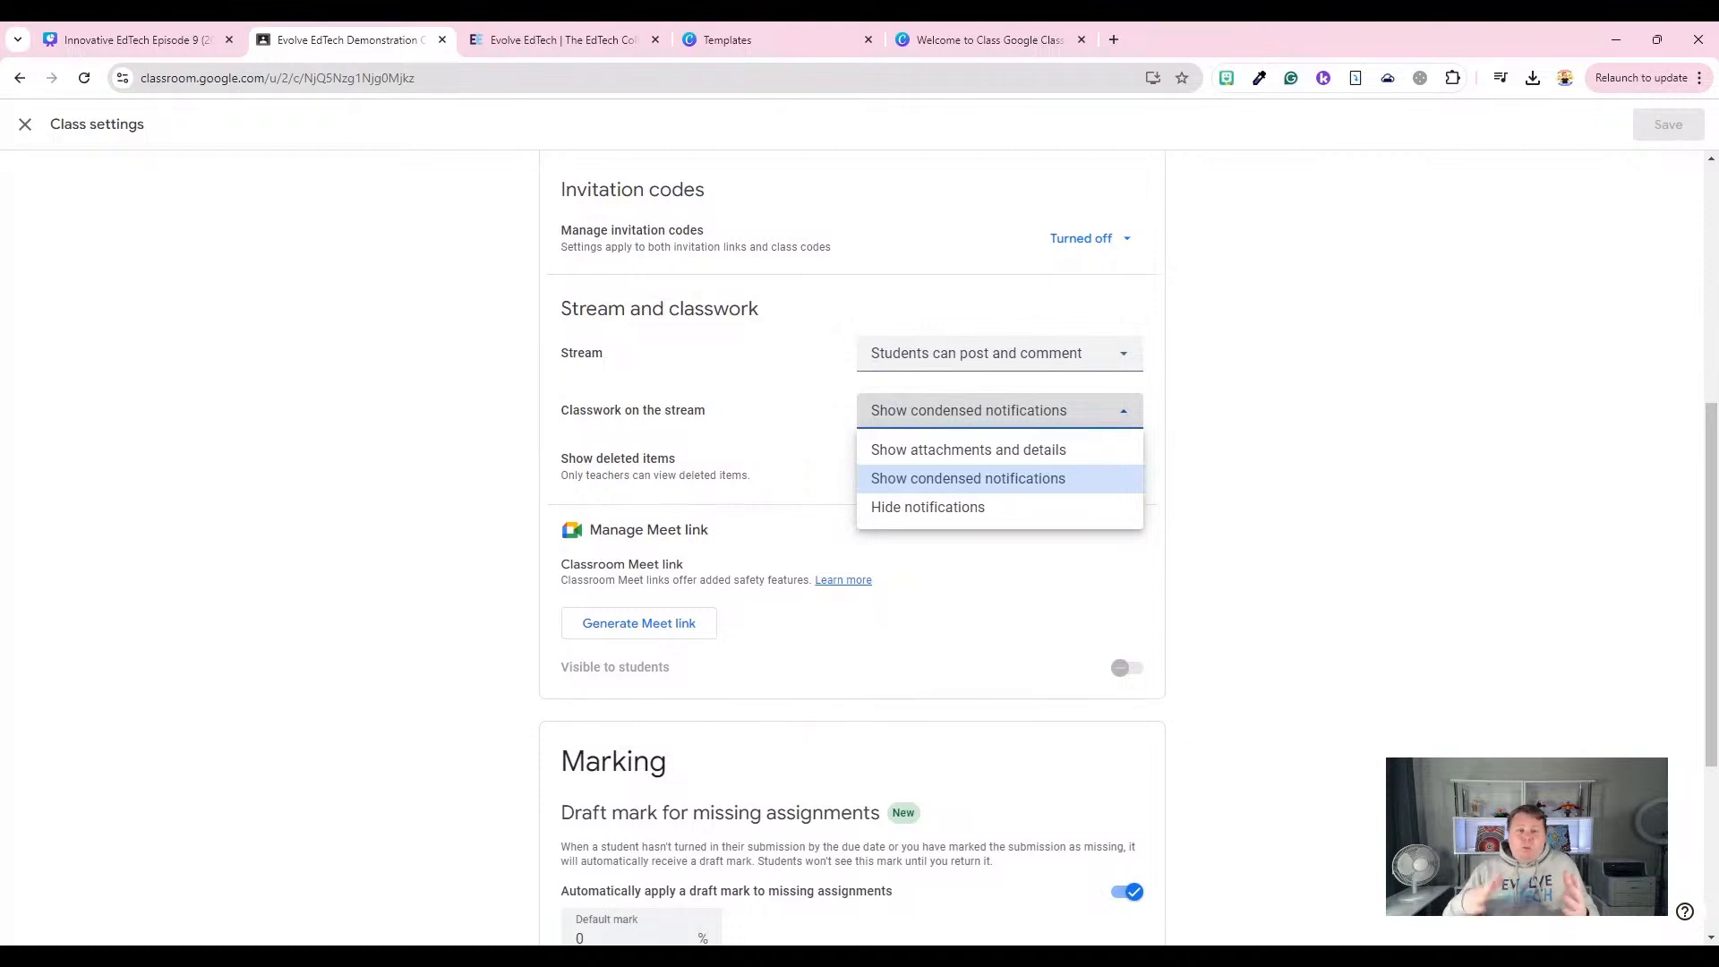
click(798, 372)
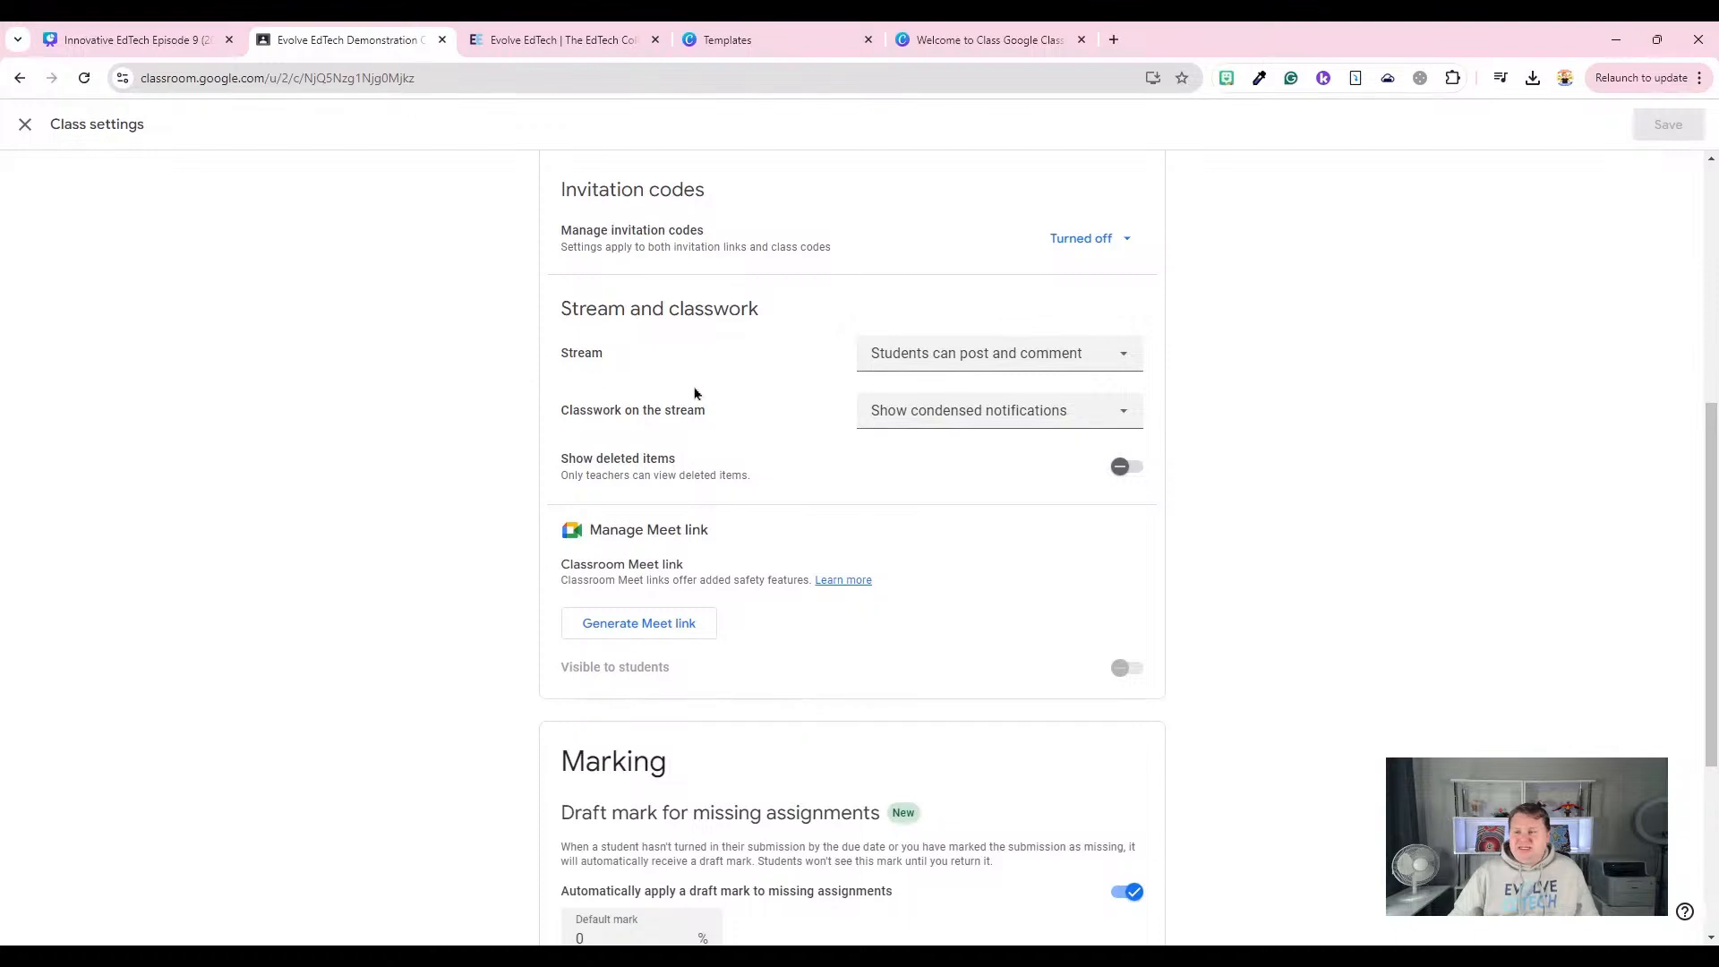
Set the class's stream permission to "Only teachers can post or comment" and save the class settings.
click(1005, 349)
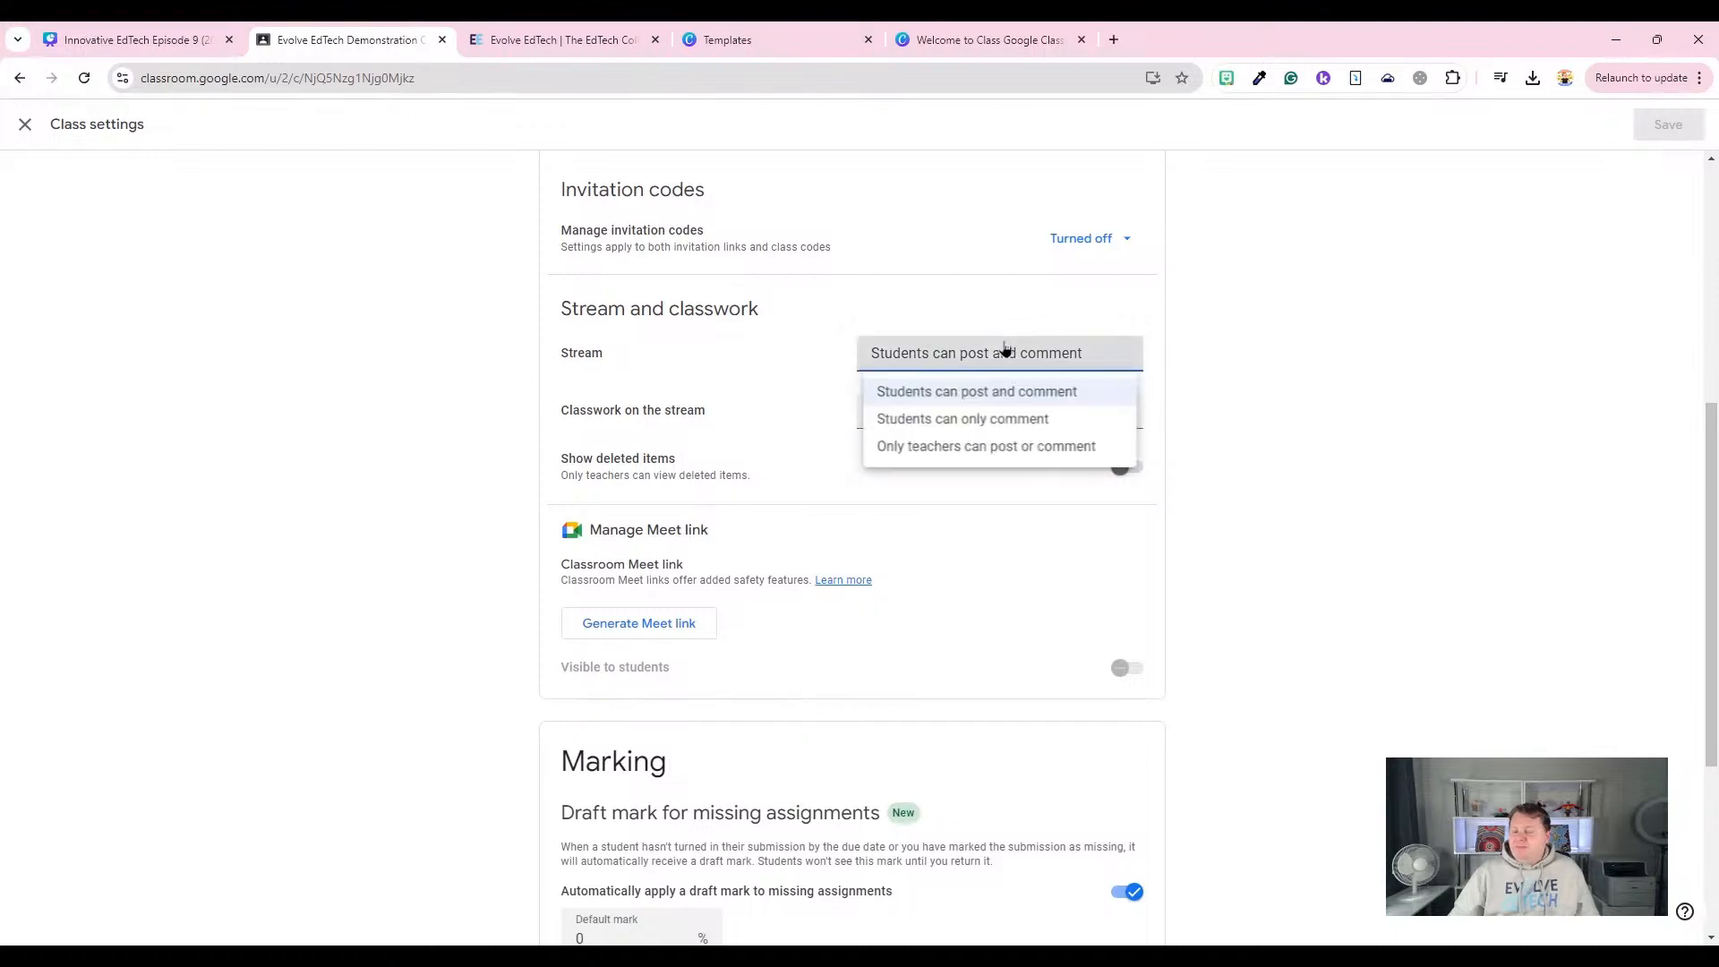
click(967, 451)
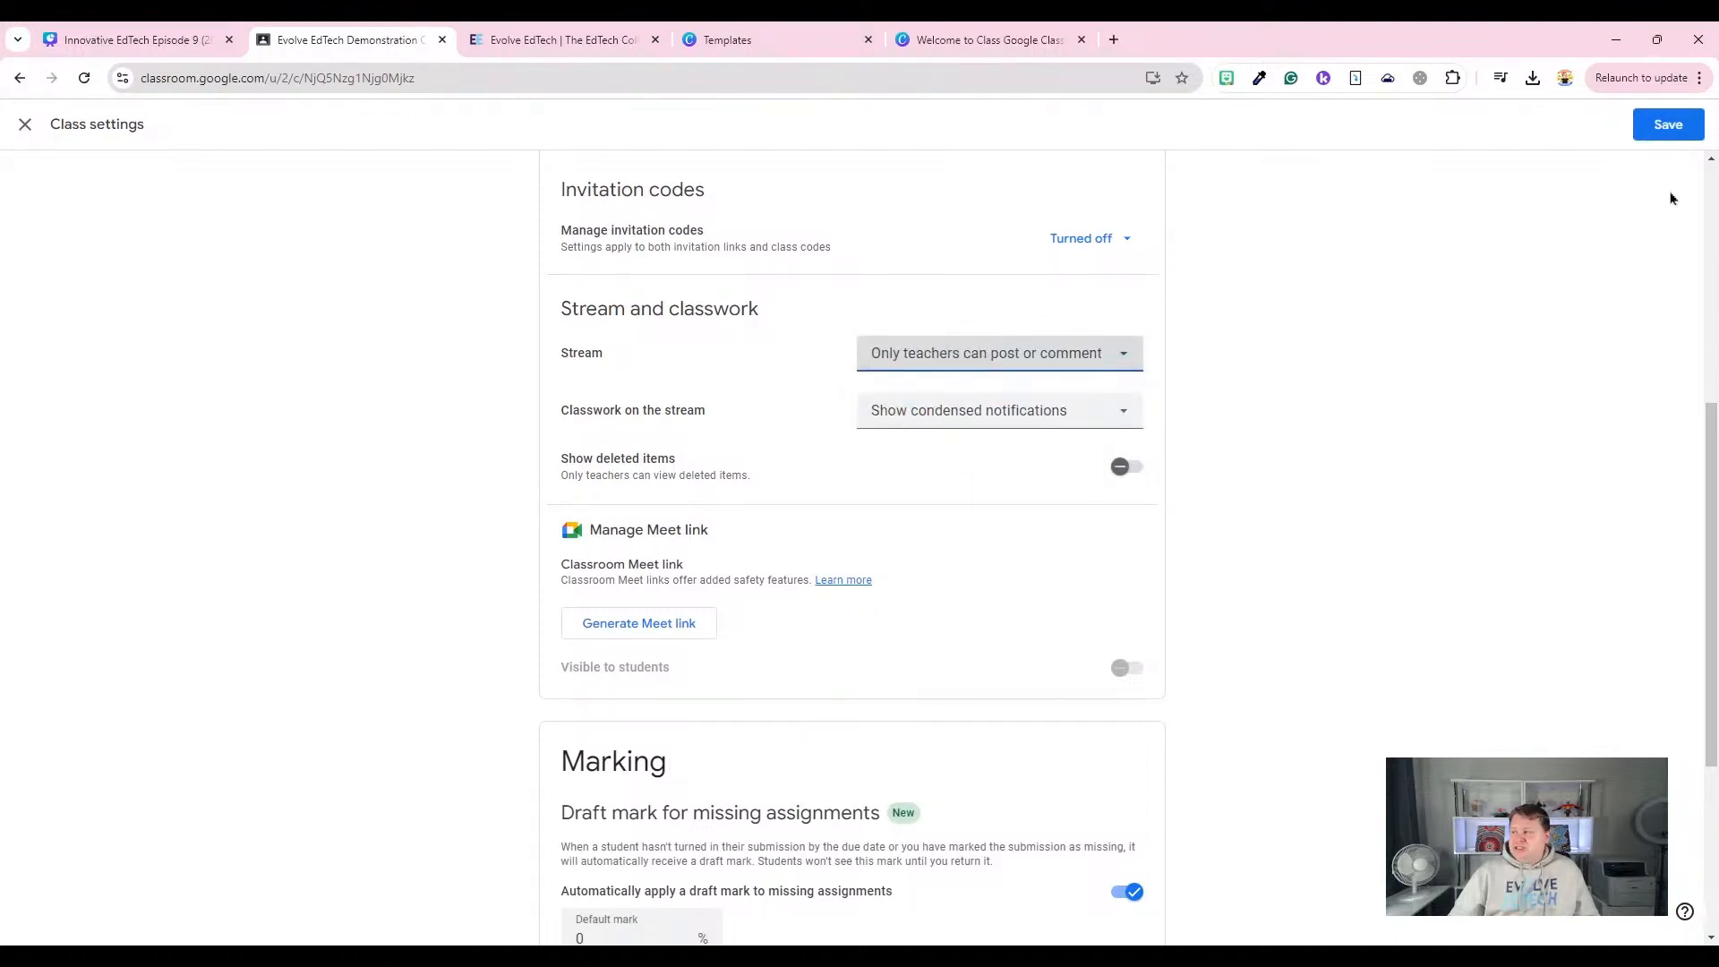
click(1667, 128)
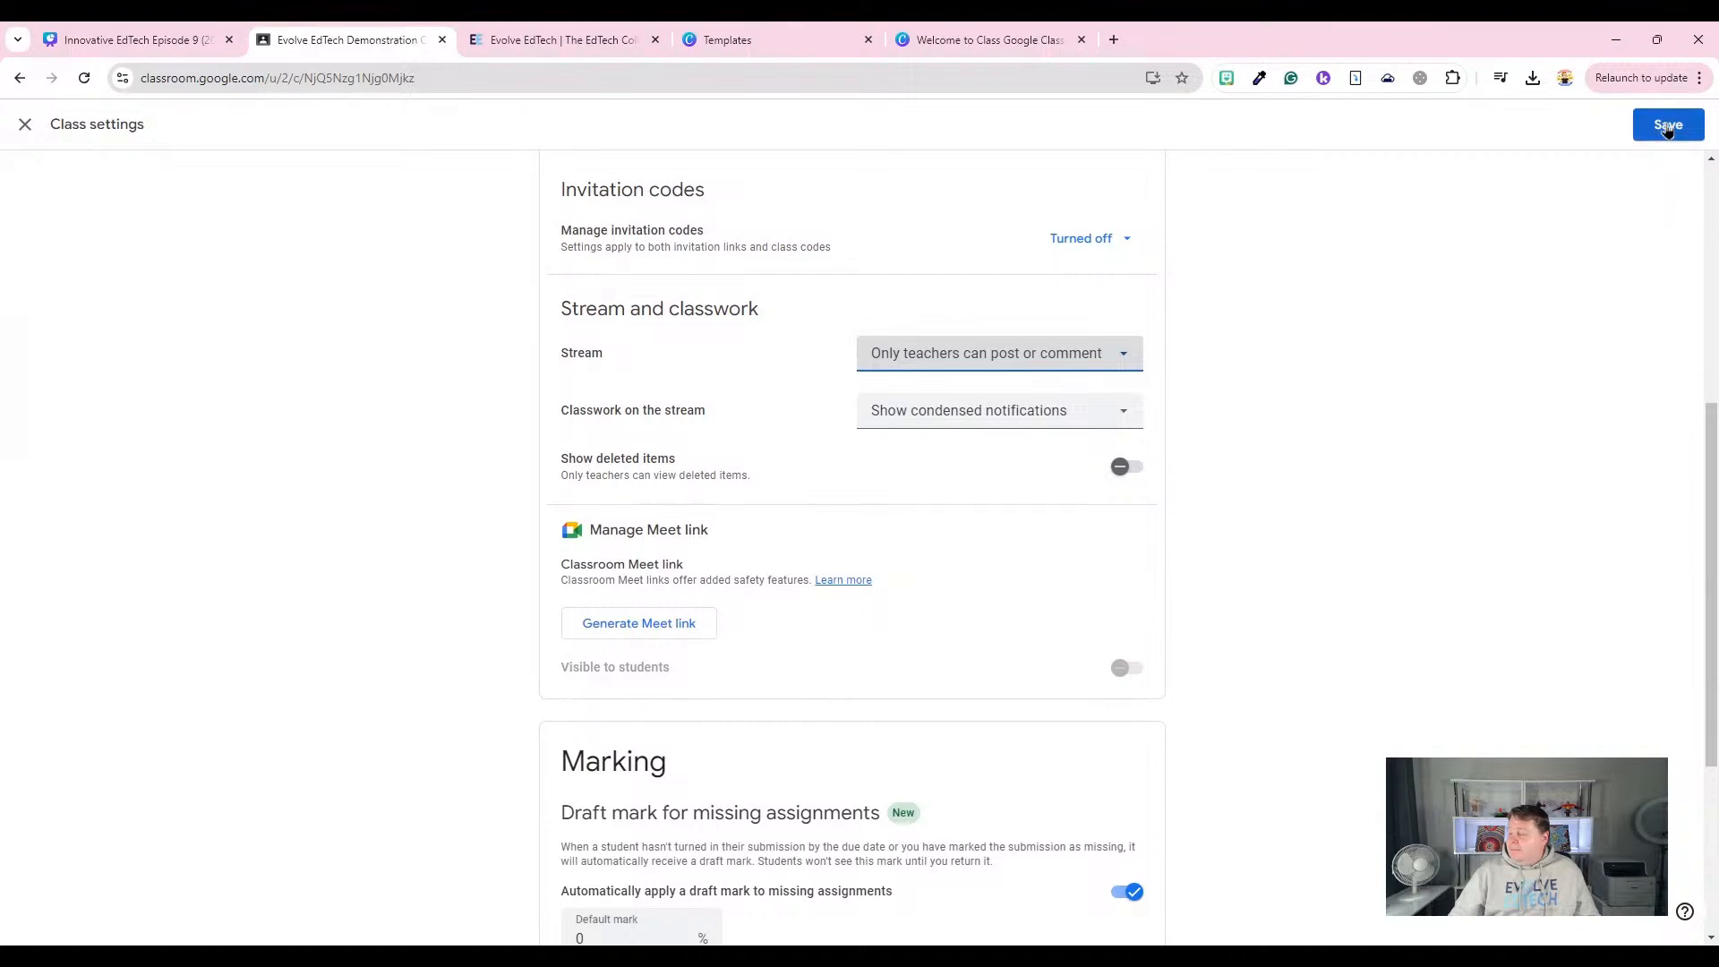
click(1666, 128)
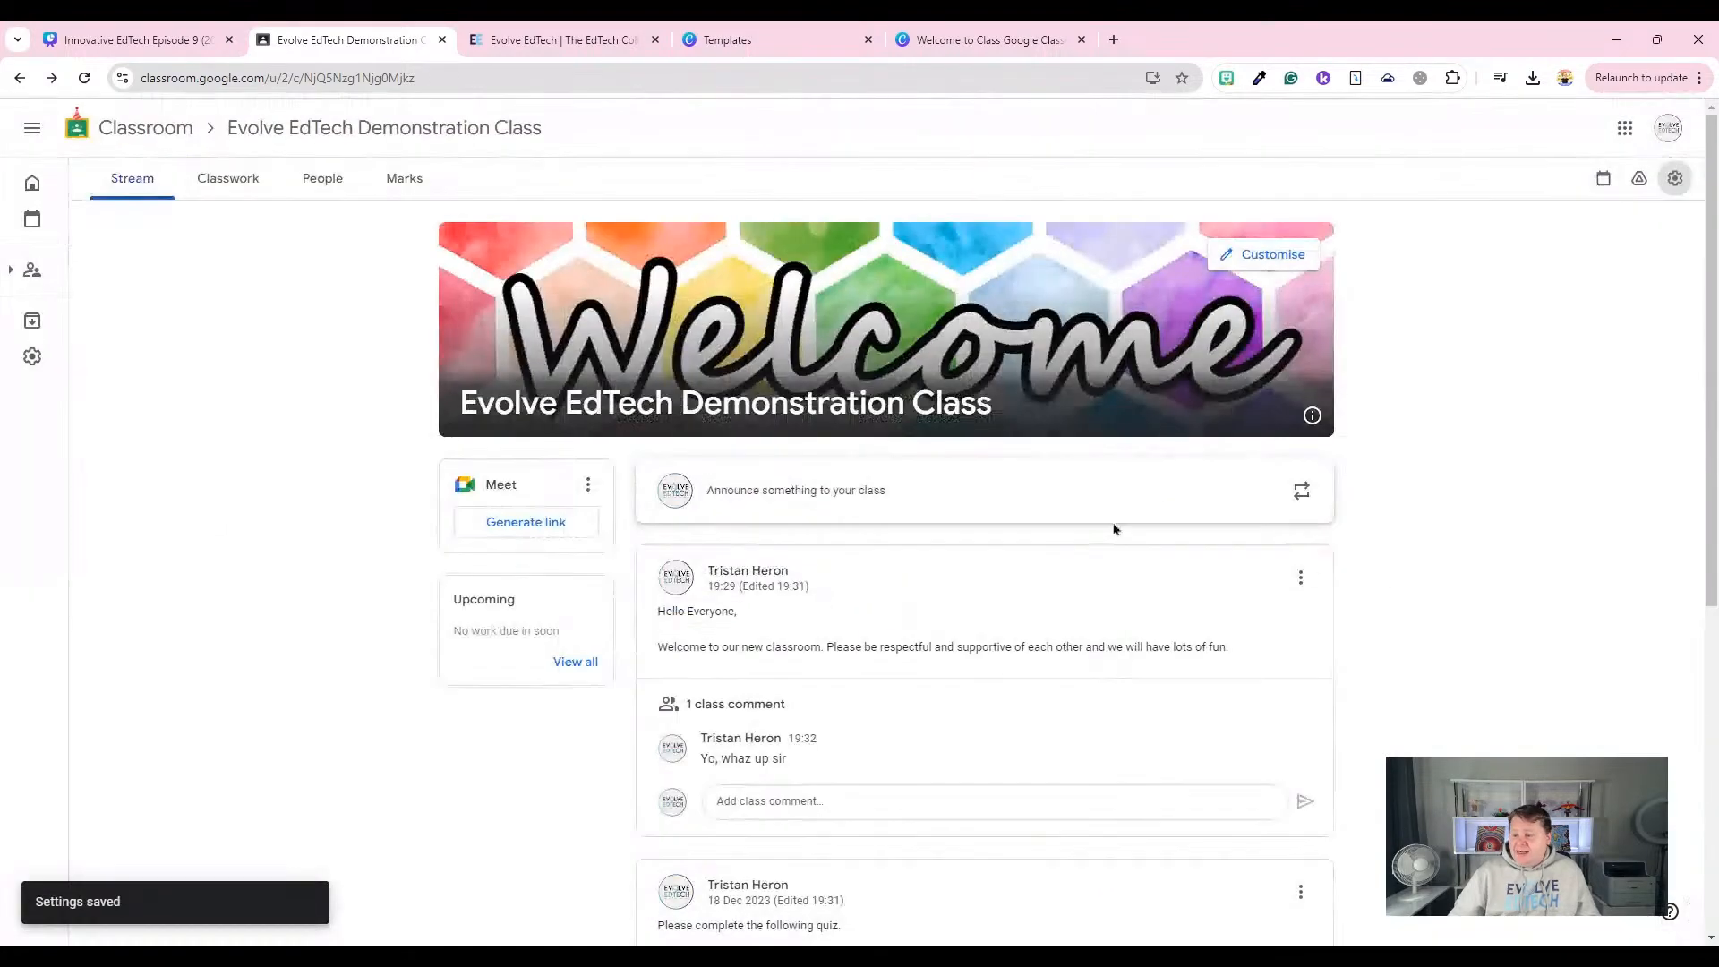
Examine the stream posts and their class comment boxes, check the class's teacher and student lists, and return to the stream.
scroll(1086, 711, down, 3)
scroll(1083, 711, down, 1)
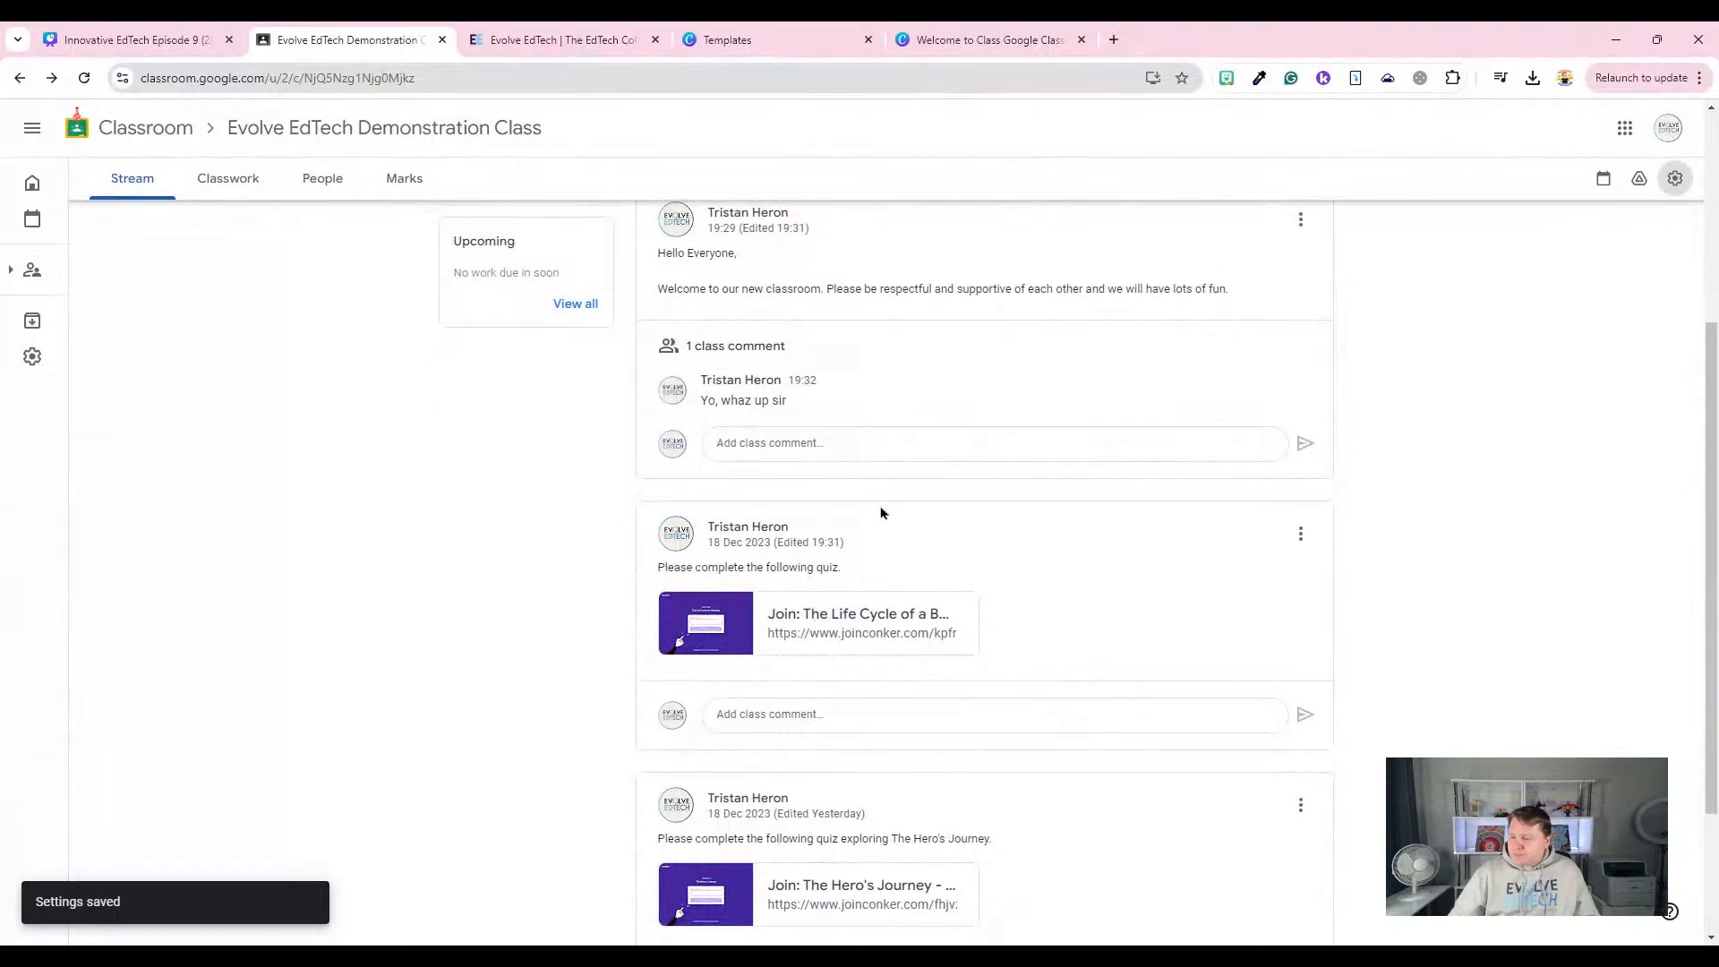
scroll(880, 510, up, 4)
scroll(795, 705, down, 1)
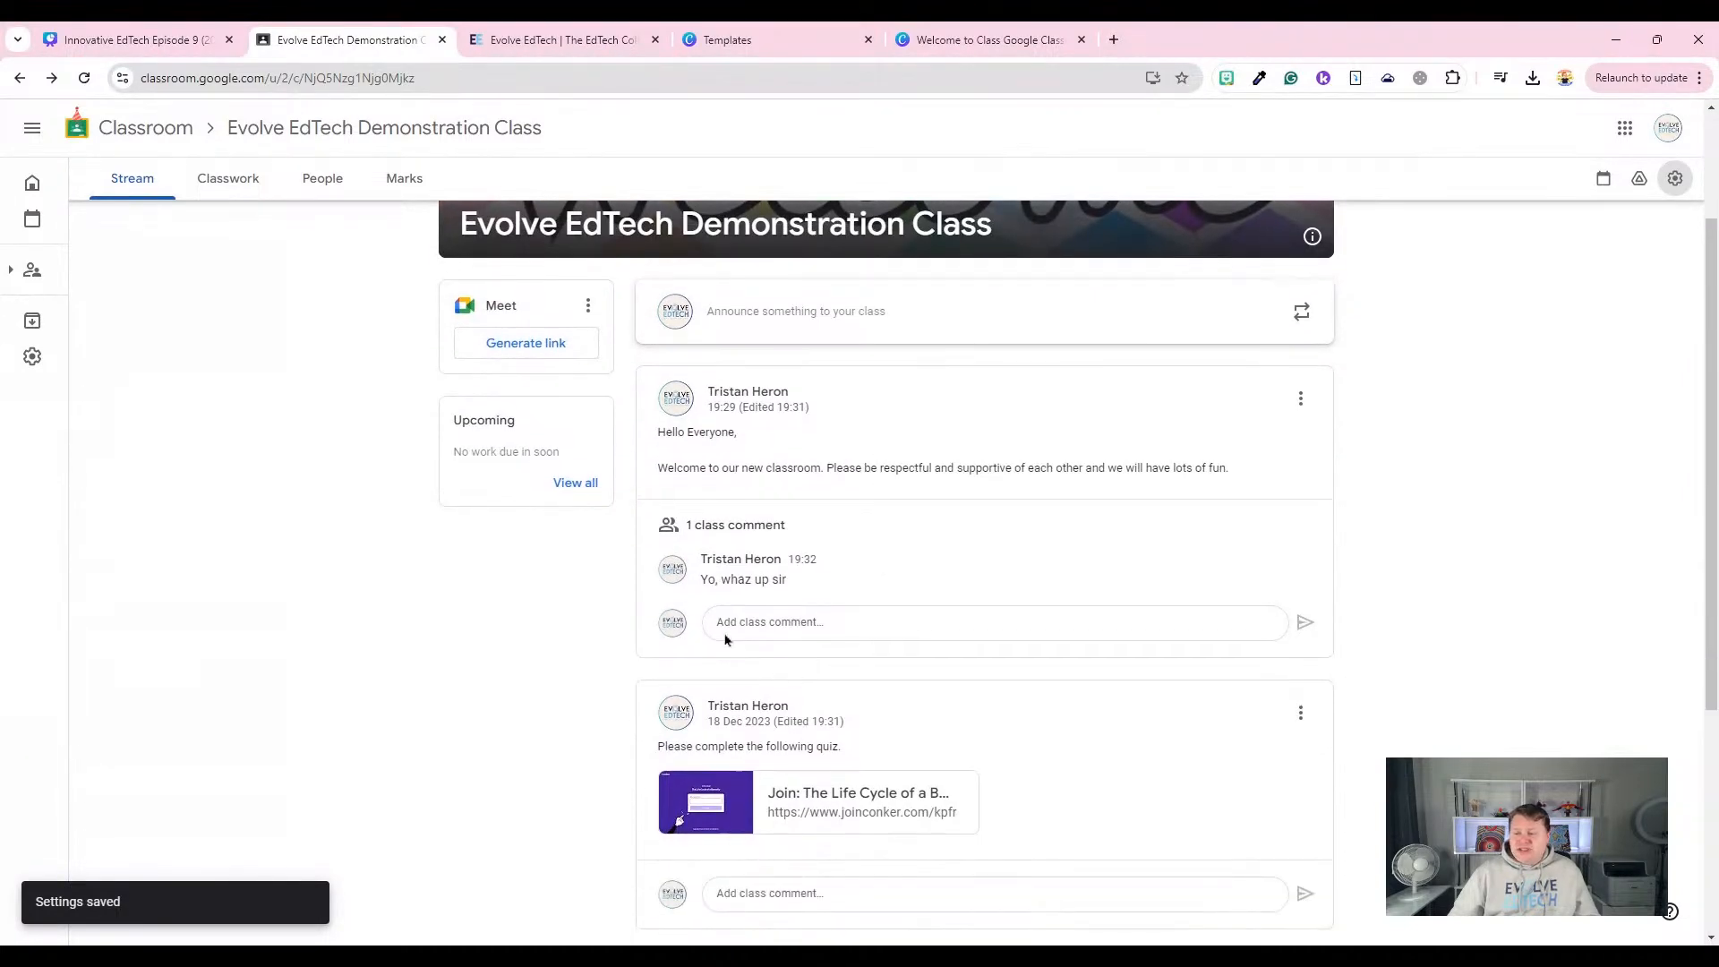
click(797, 620)
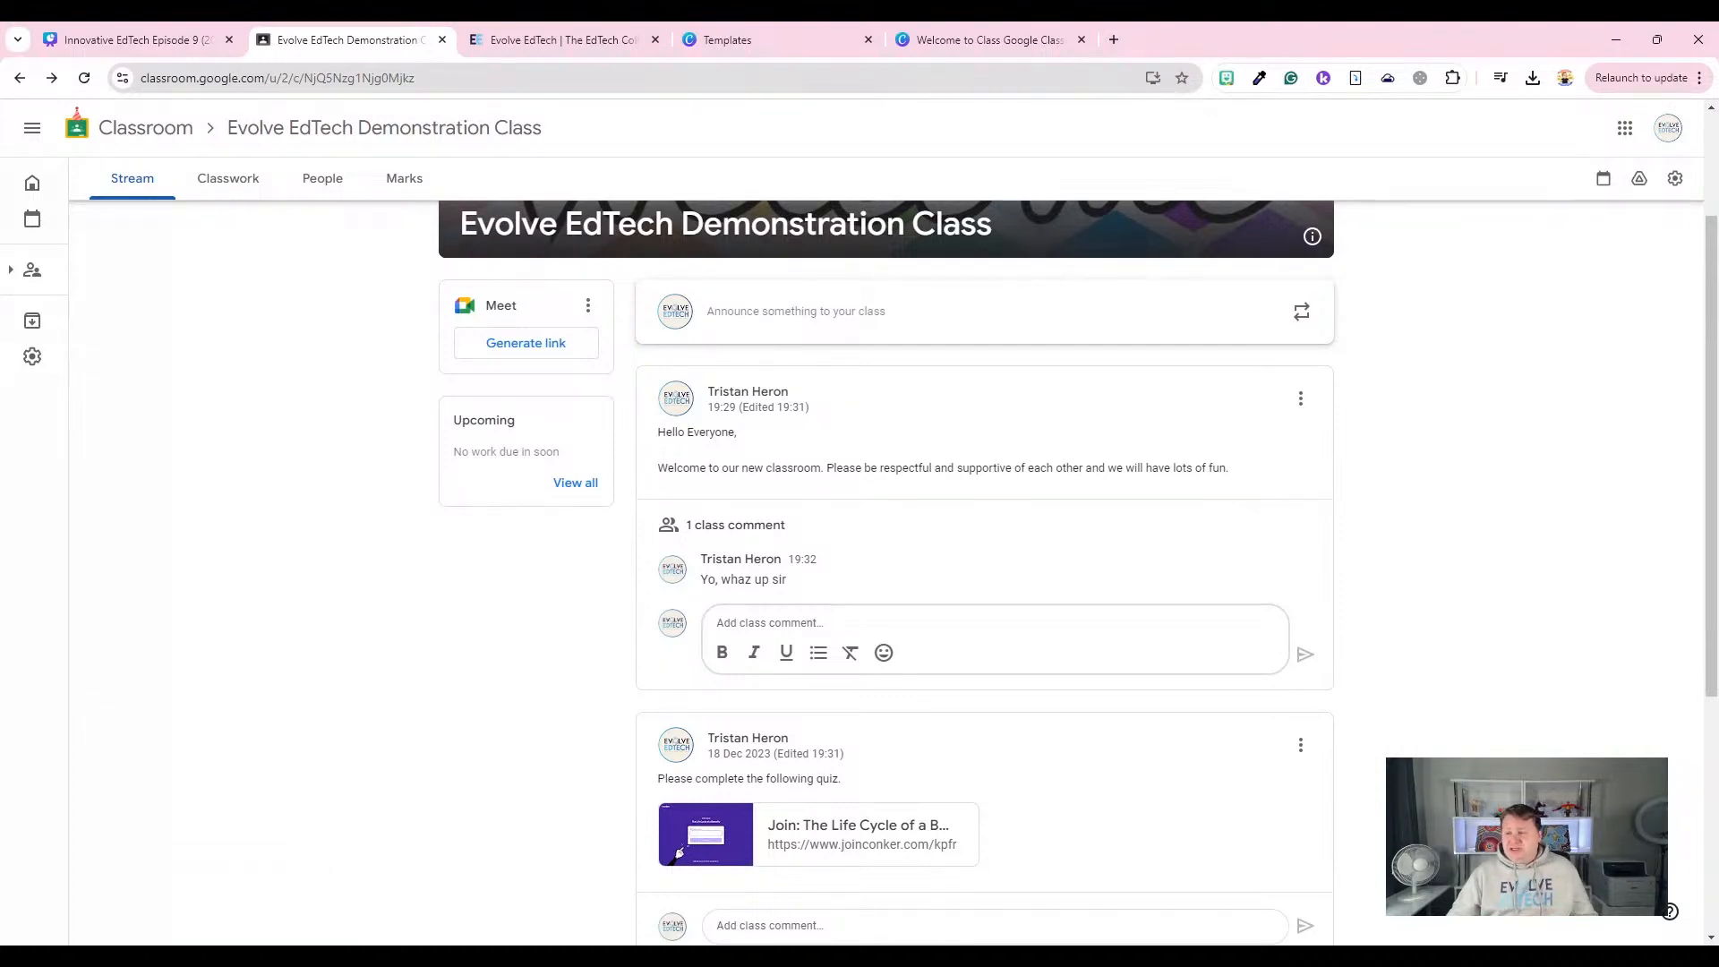
scroll(809, 627, up, 2)
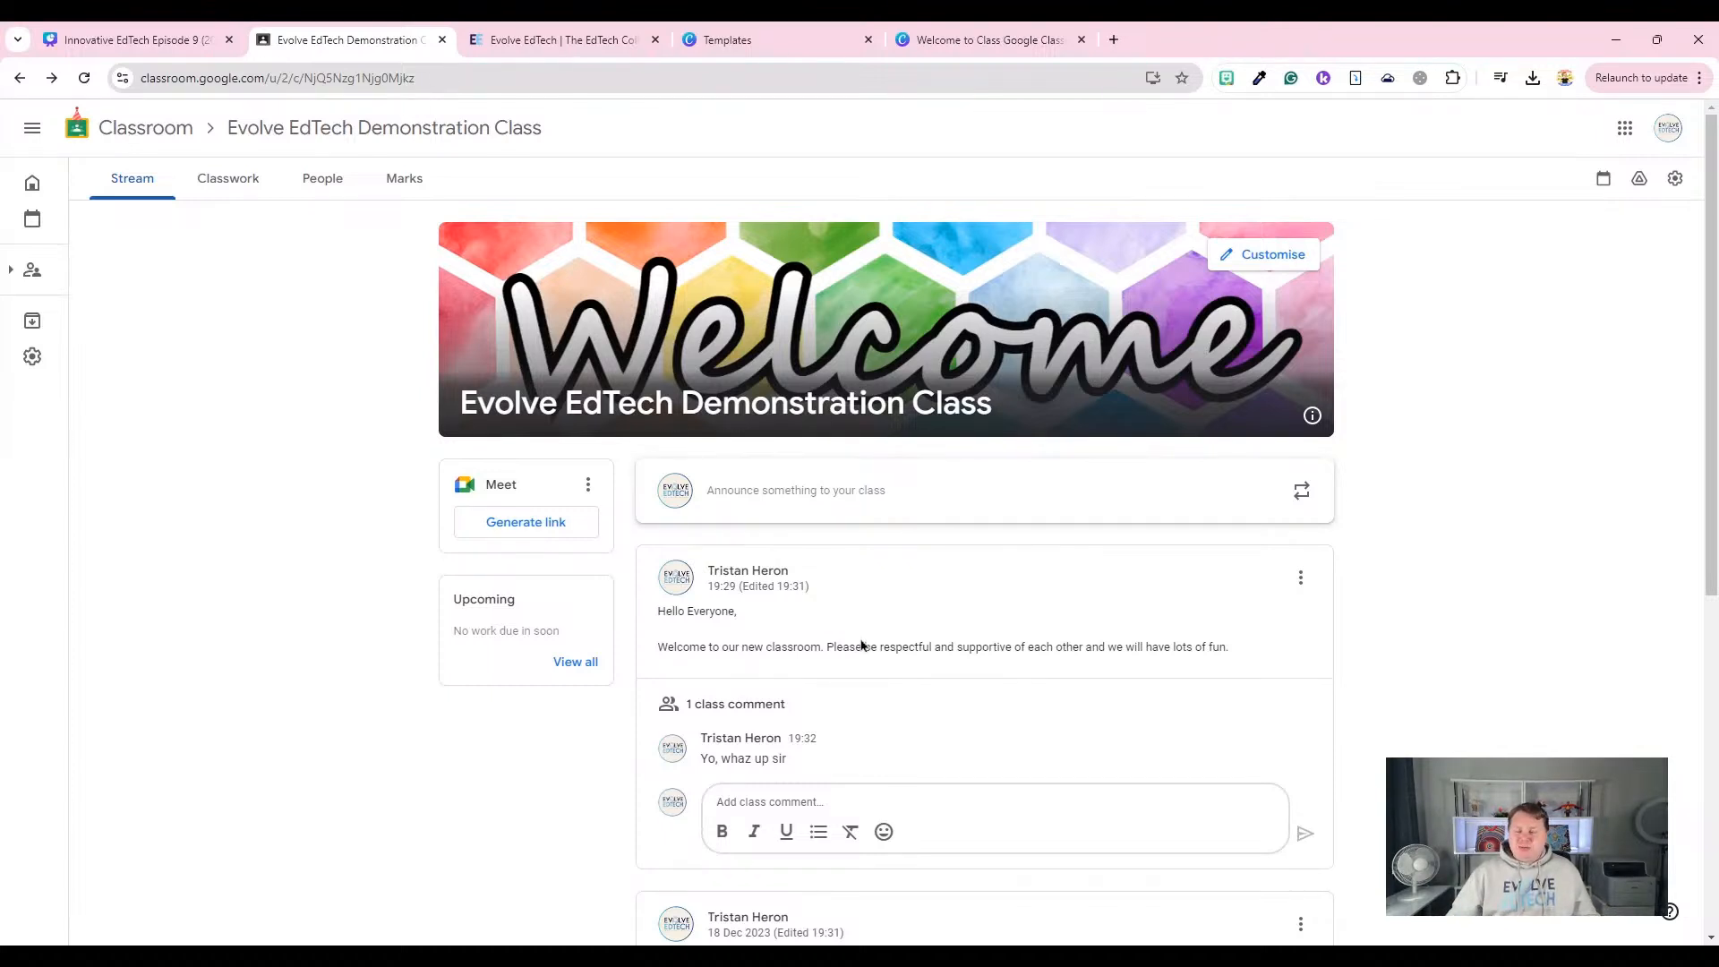
click(334, 188)
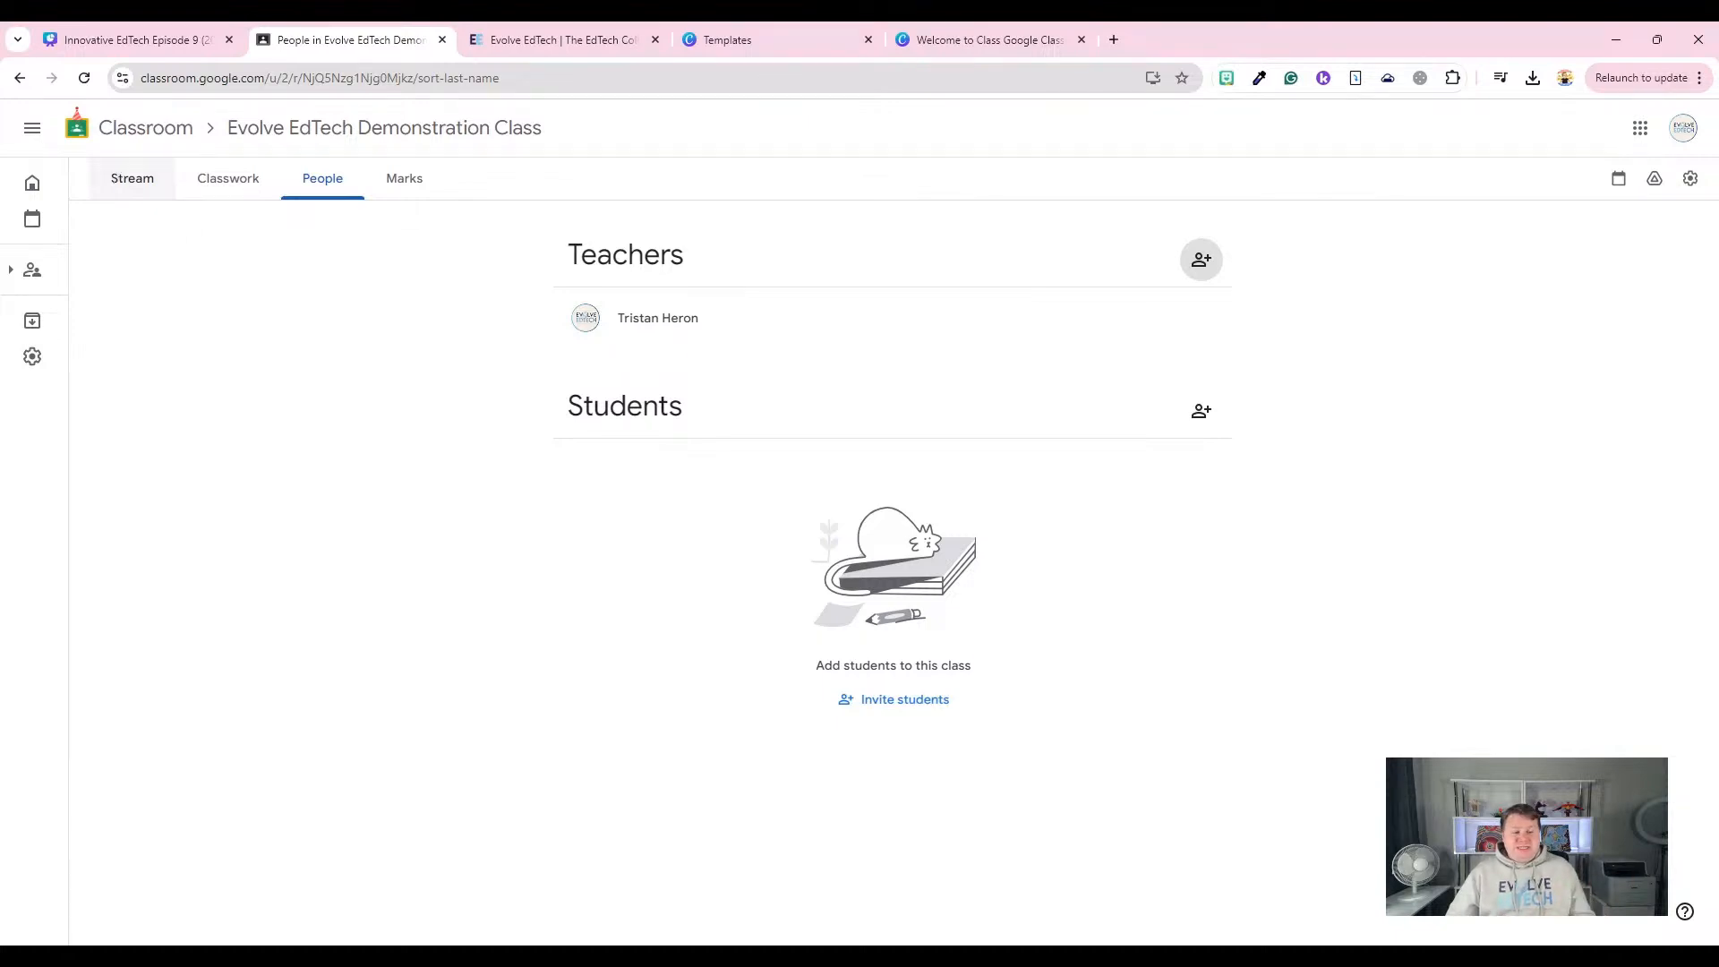
click(120, 182)
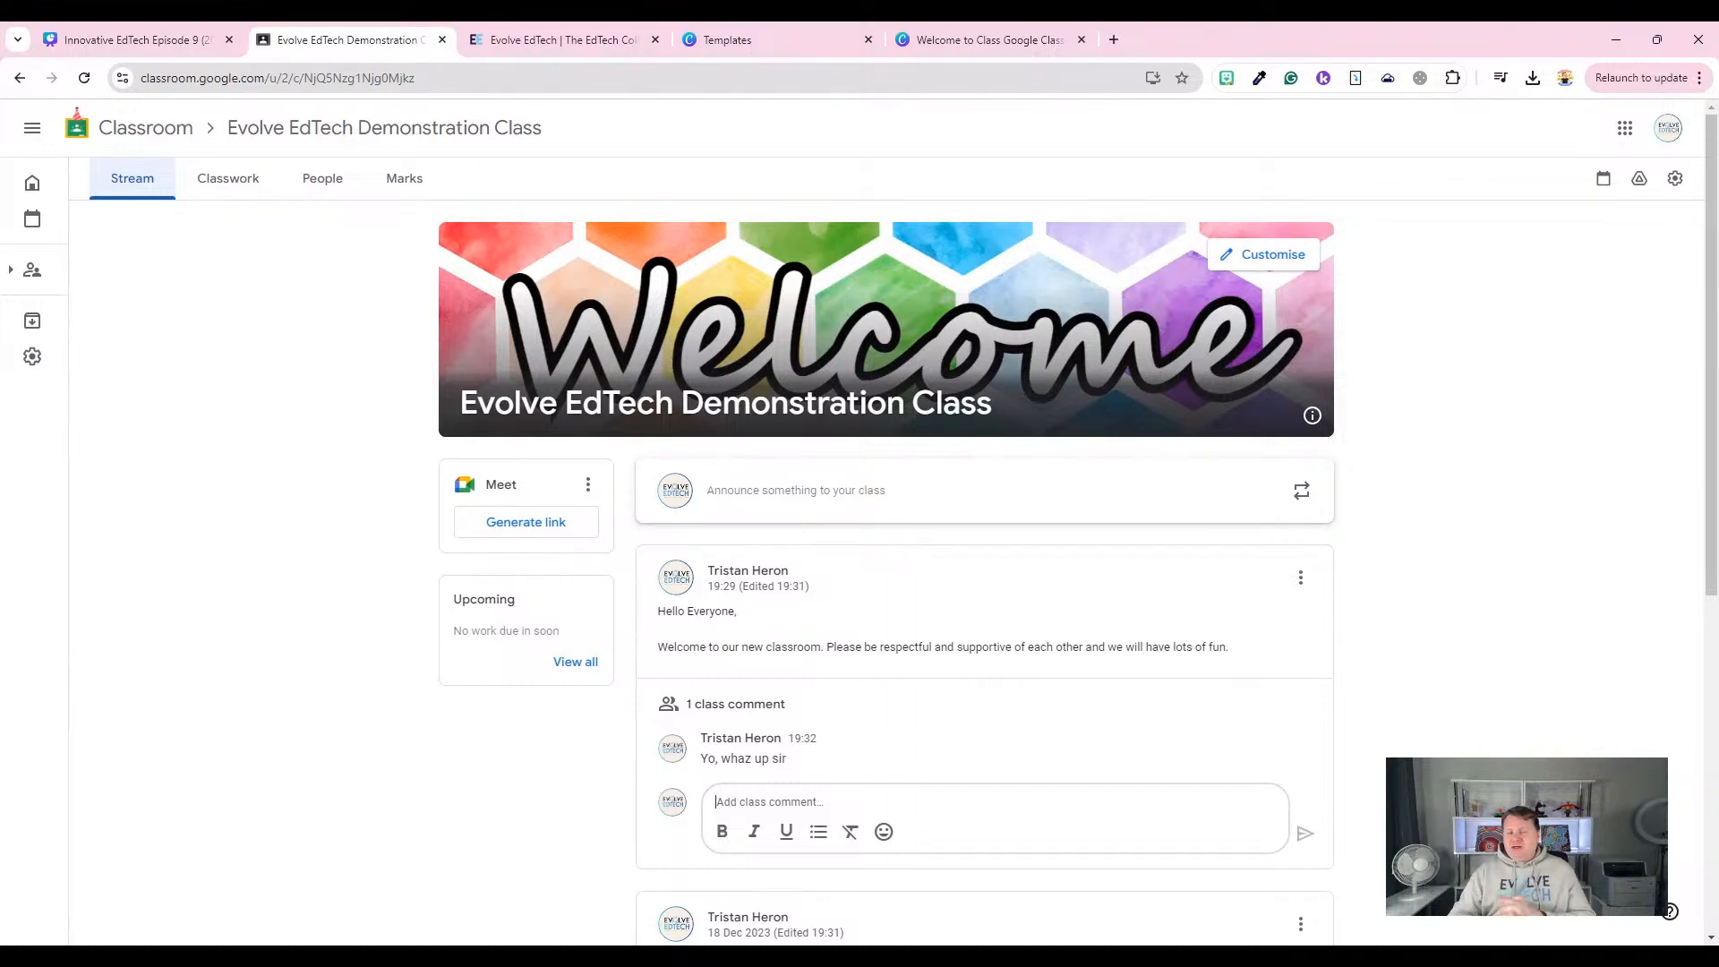
Add a topic named "Module 1" to the demonstration class's classwork and dismiss the reordering tip.
click(206, 180)
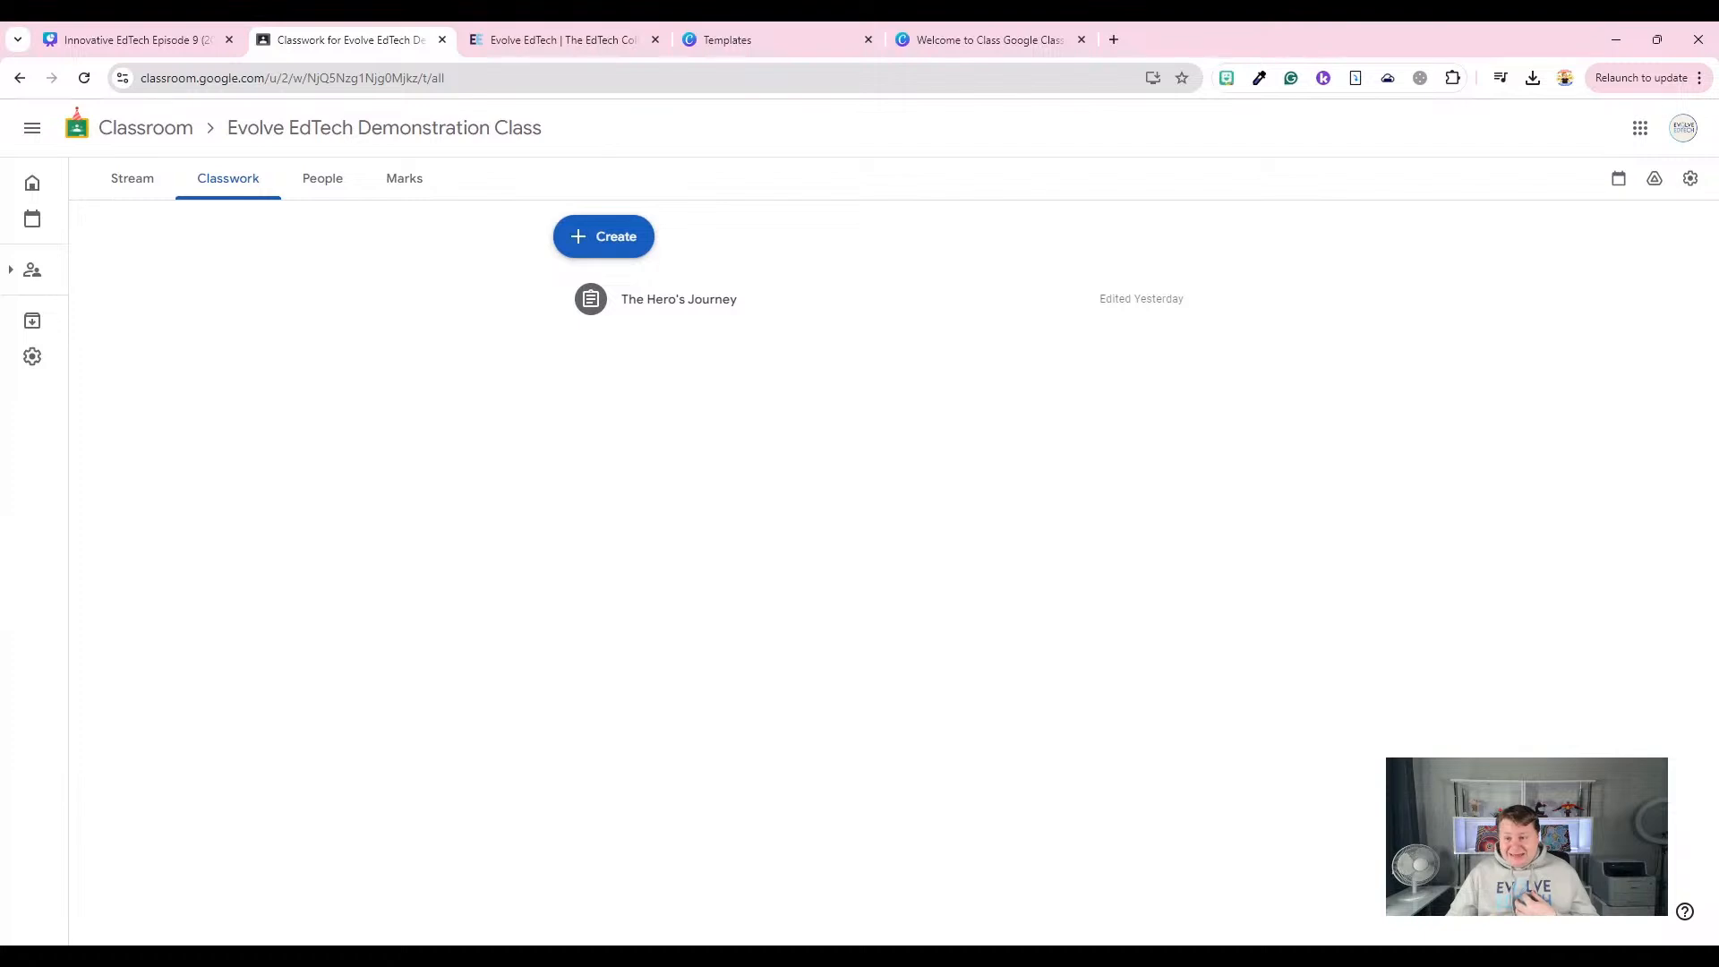
click(630, 239)
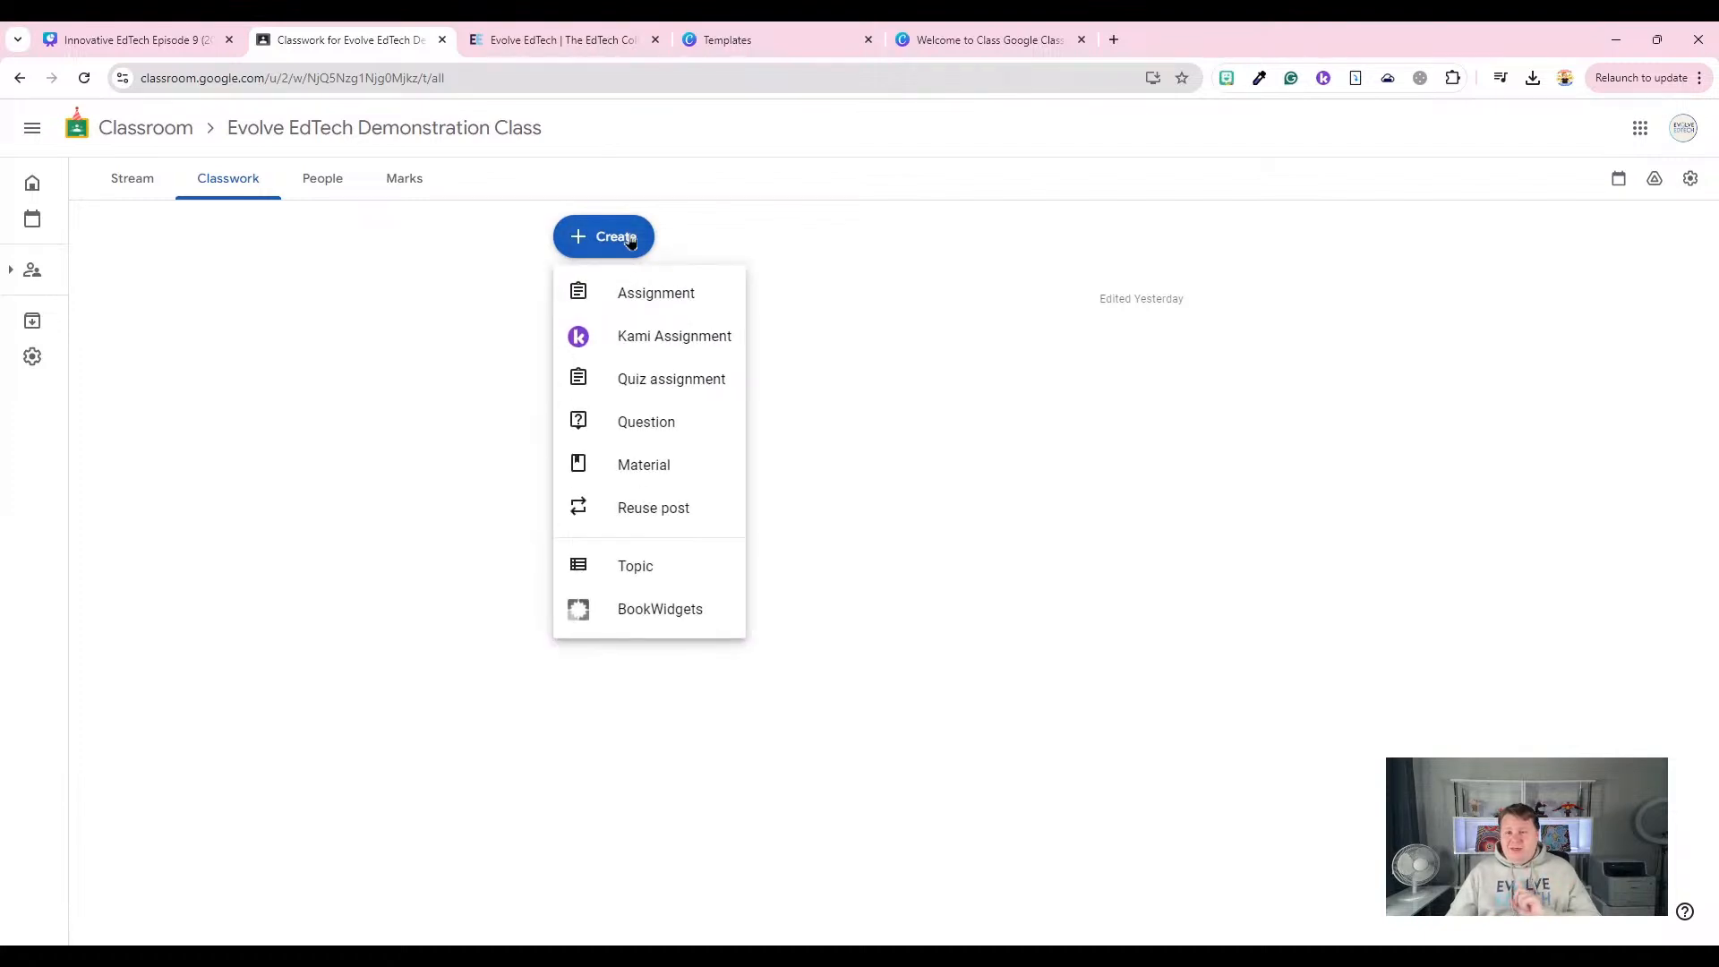
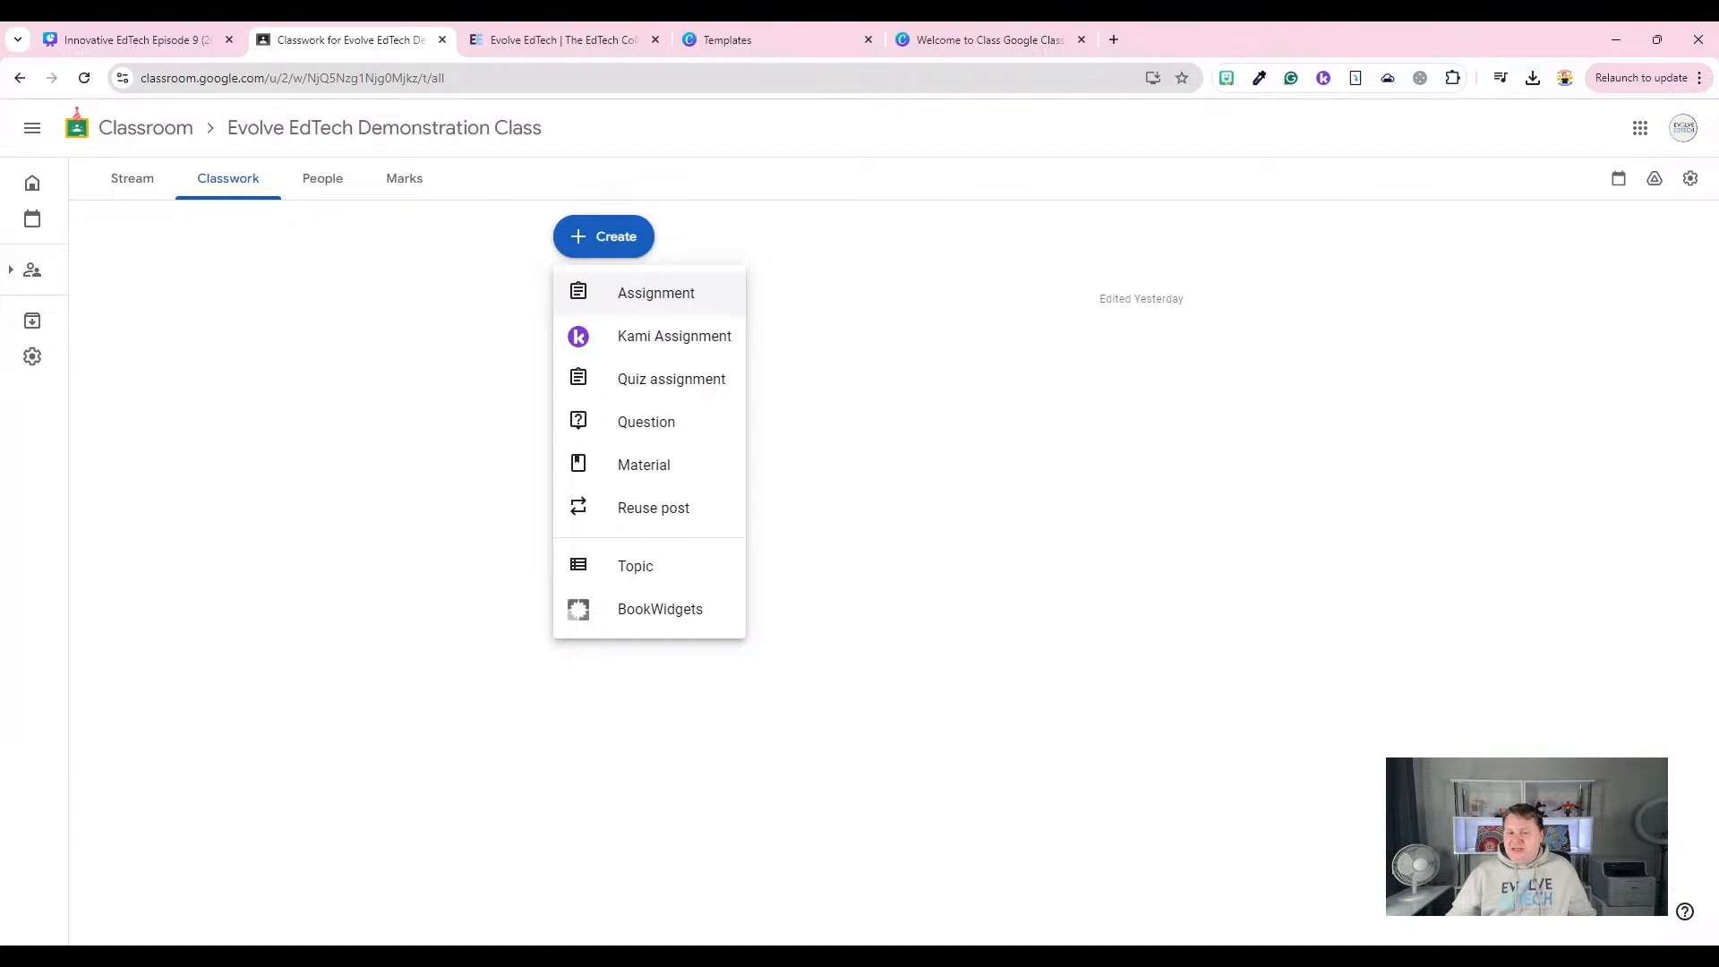
click(668, 574)
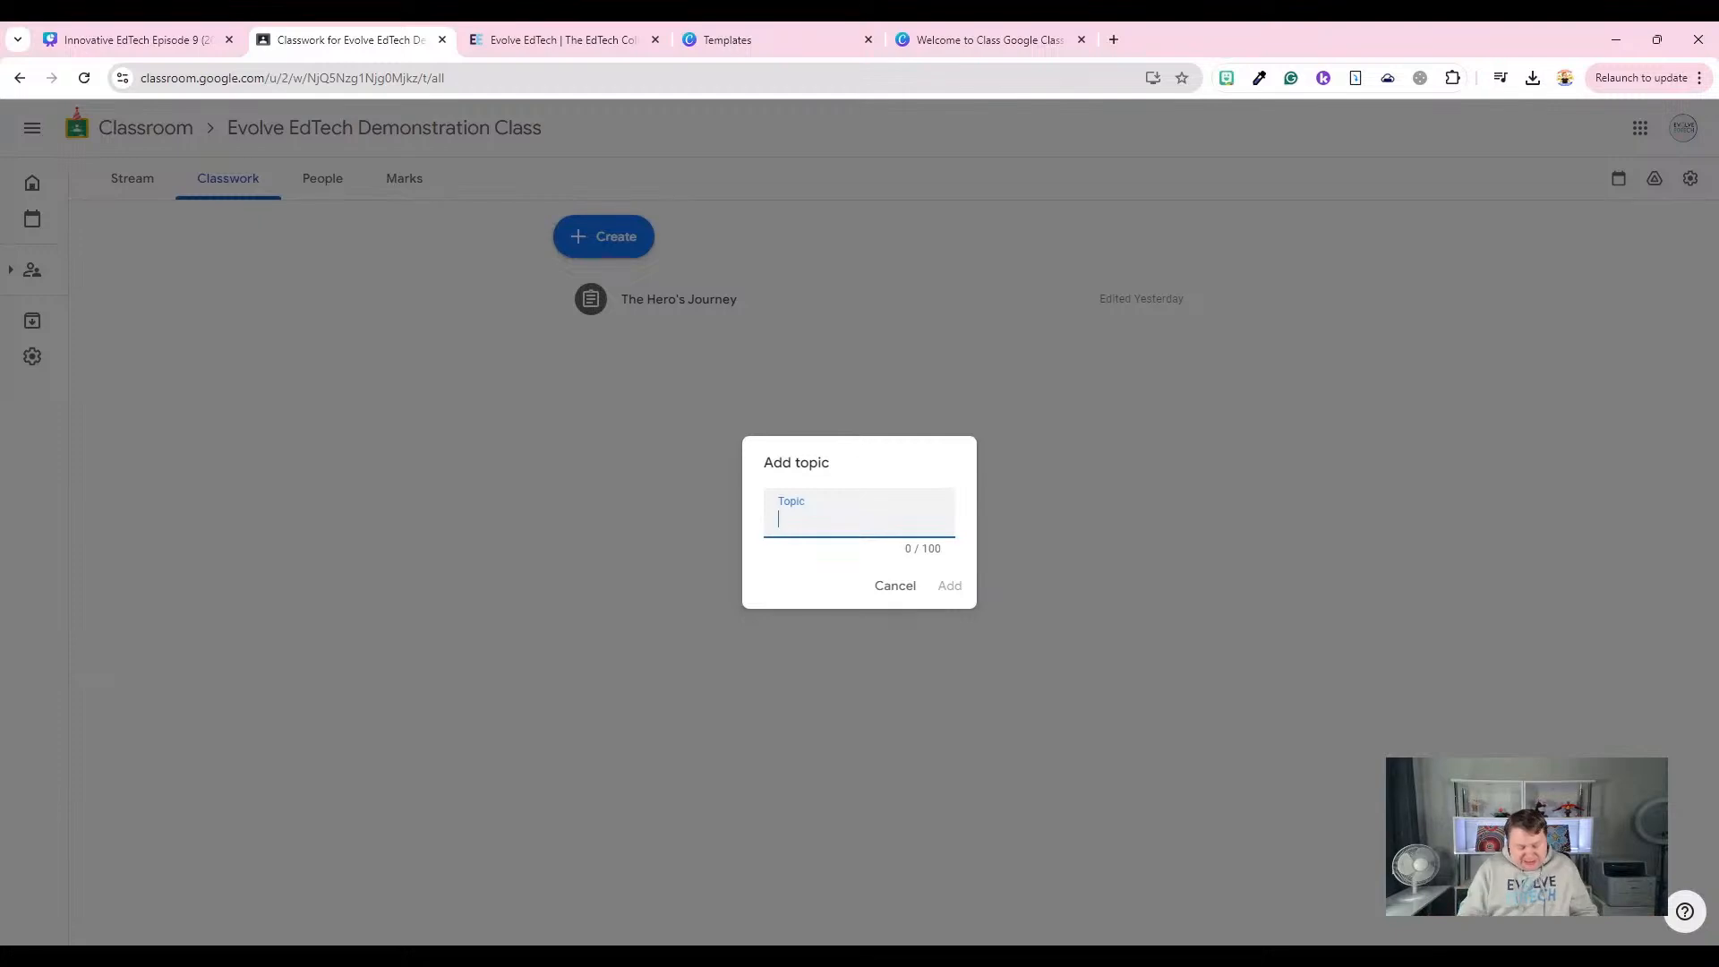
text(Module 1)
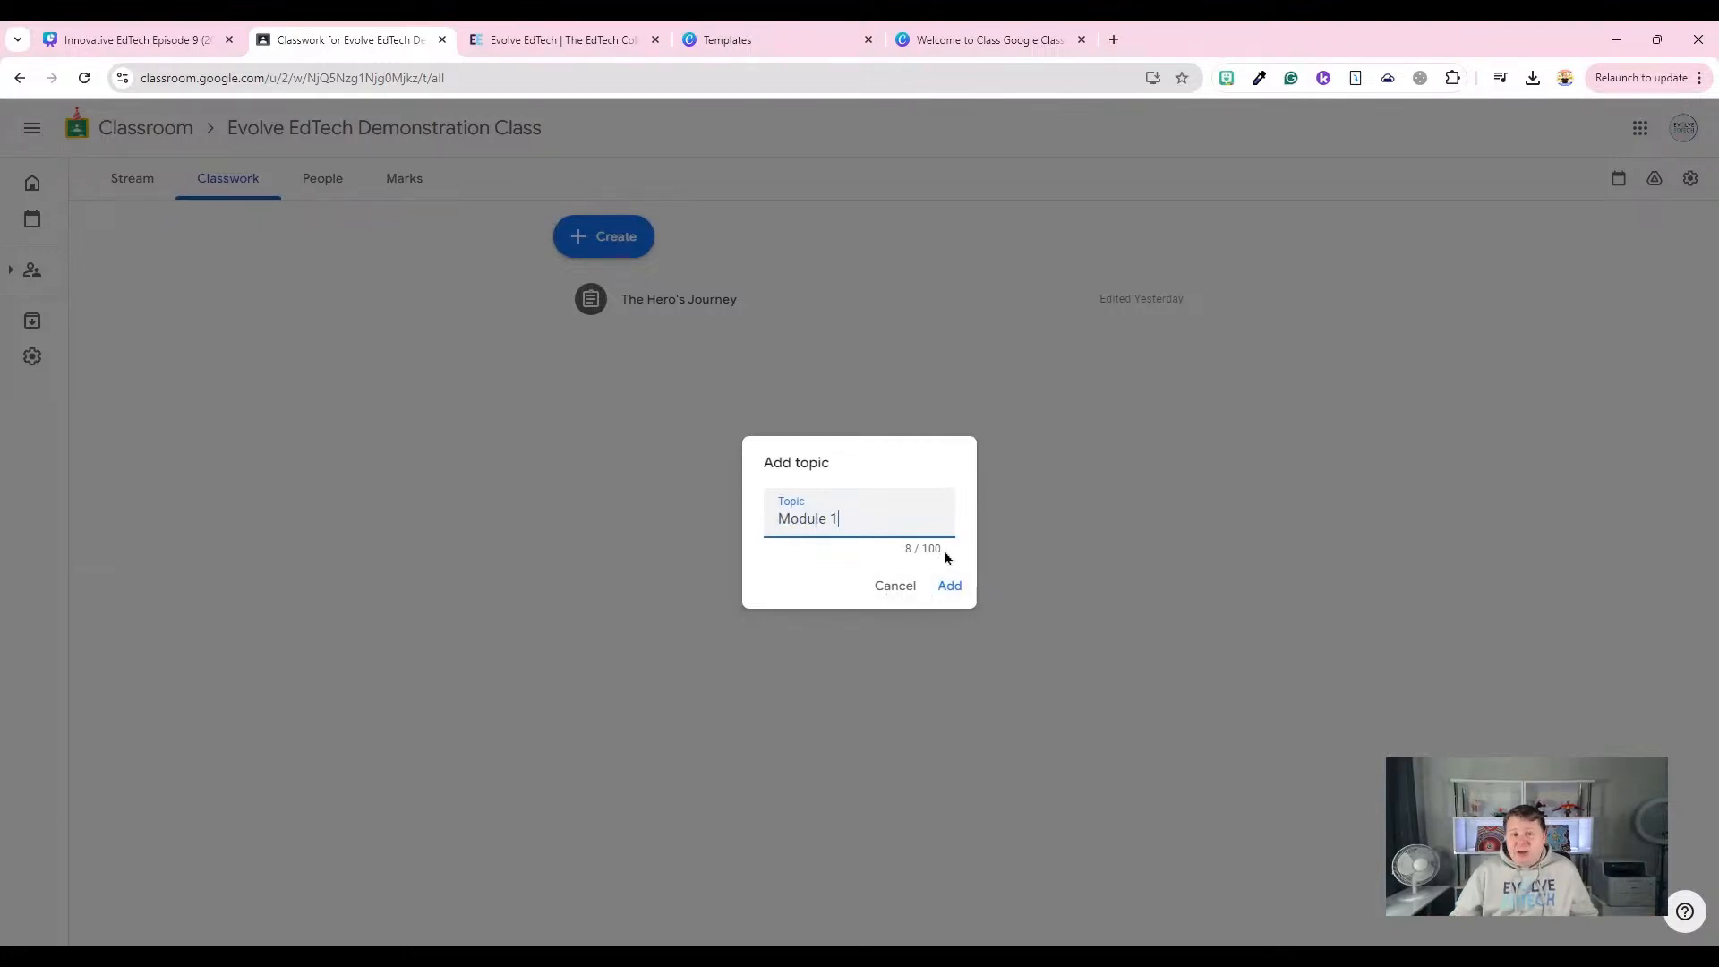
click(955, 593)
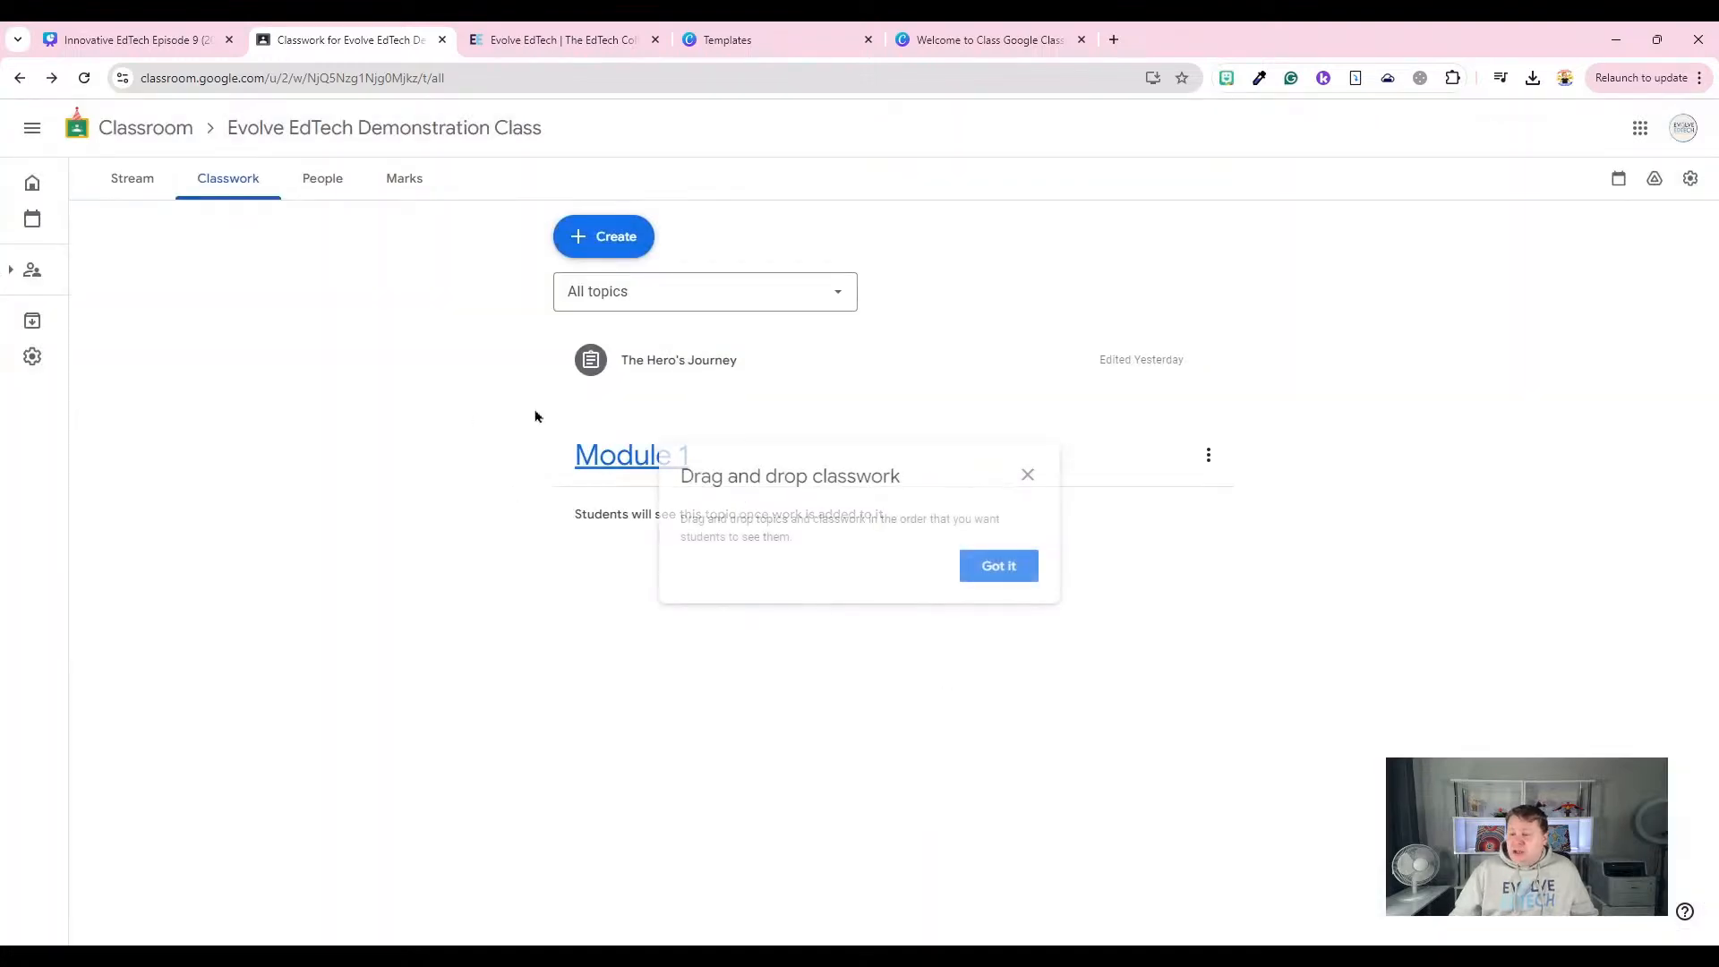
click(1028, 475)
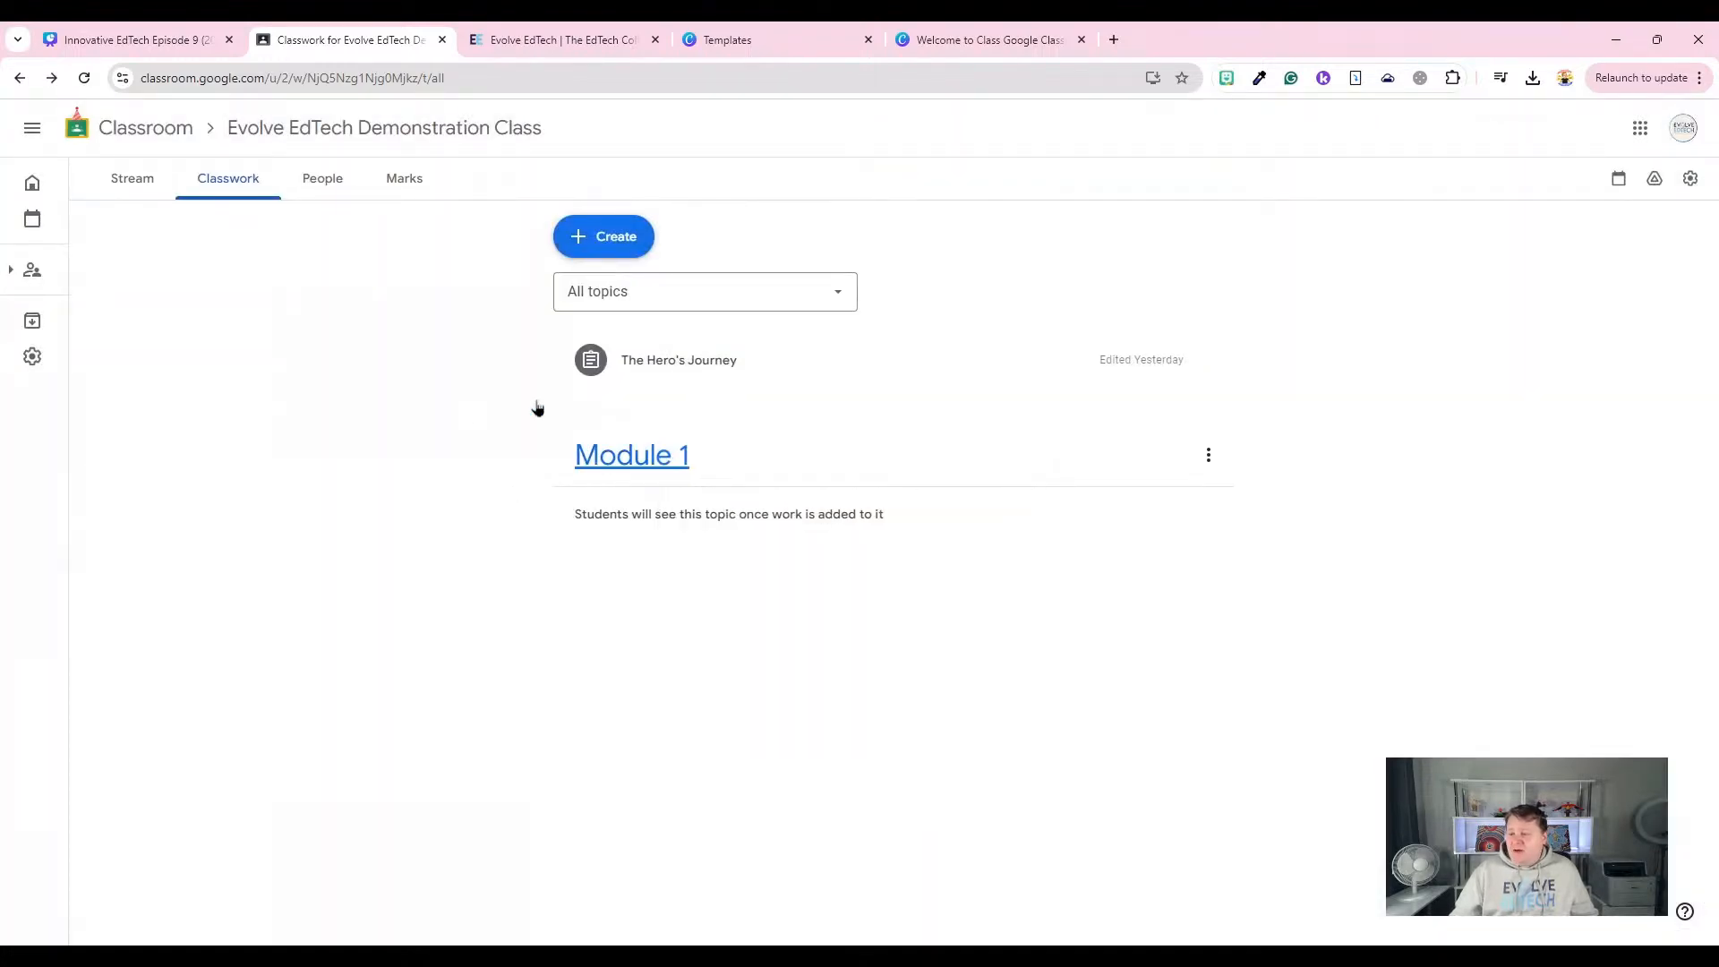
Add a second classwork topic named "Module 2".
click(602, 240)
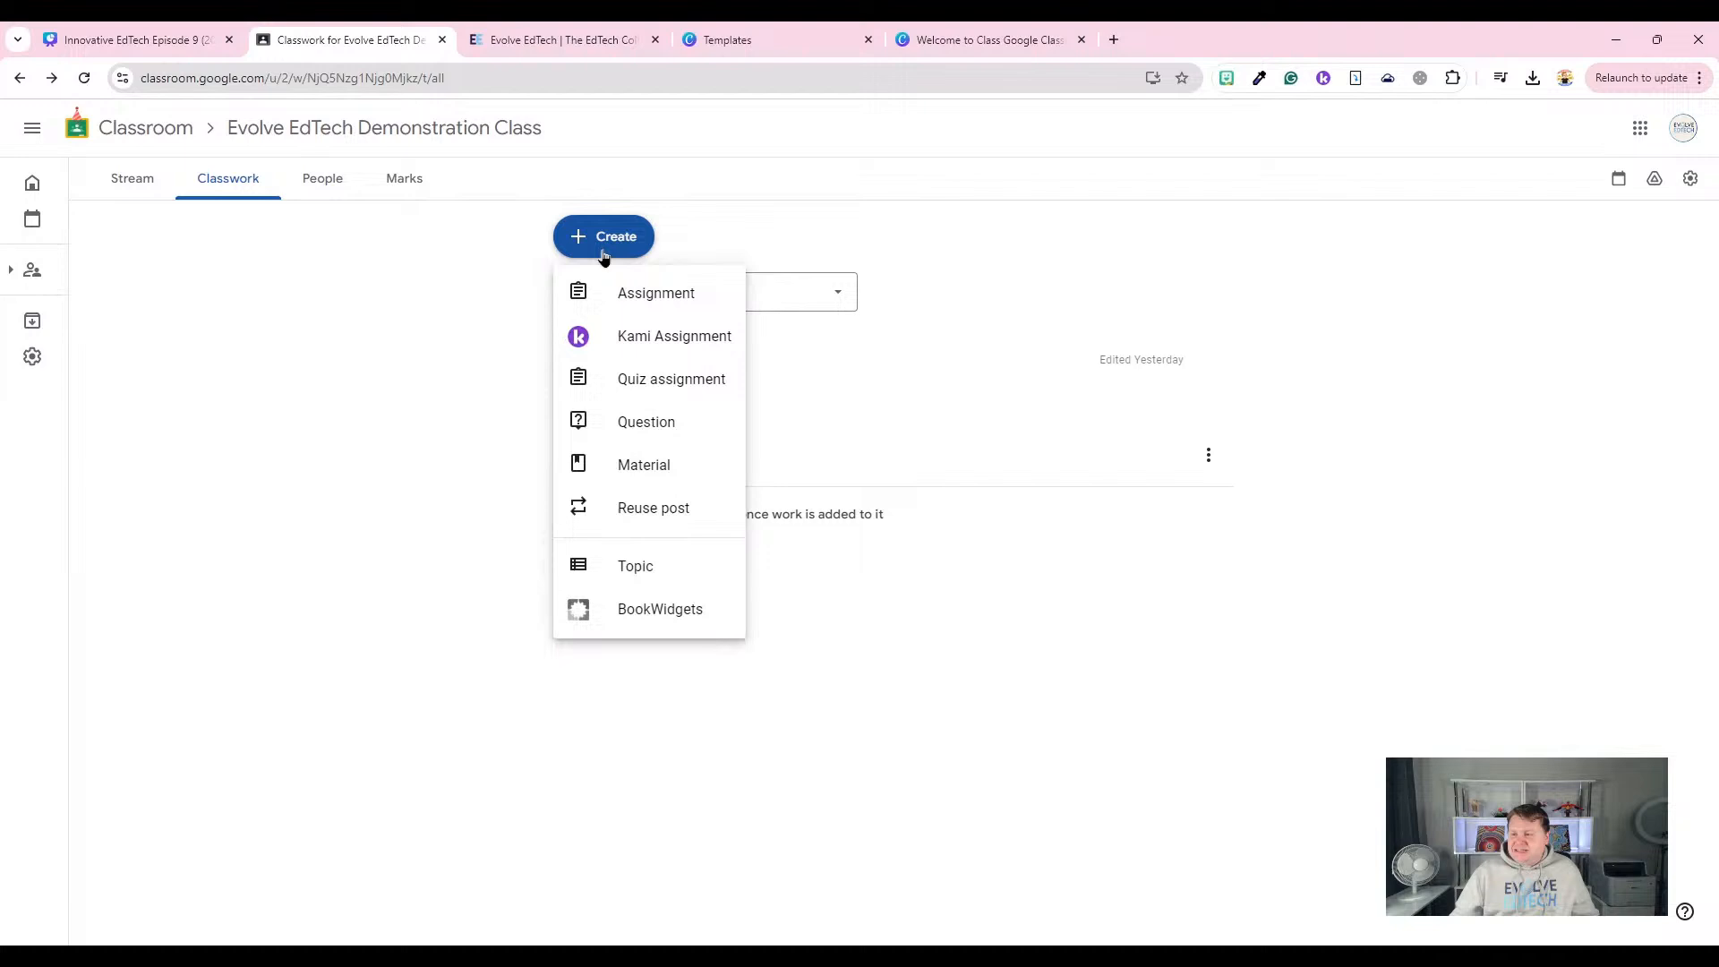
click(637, 578)
text(Module 2)
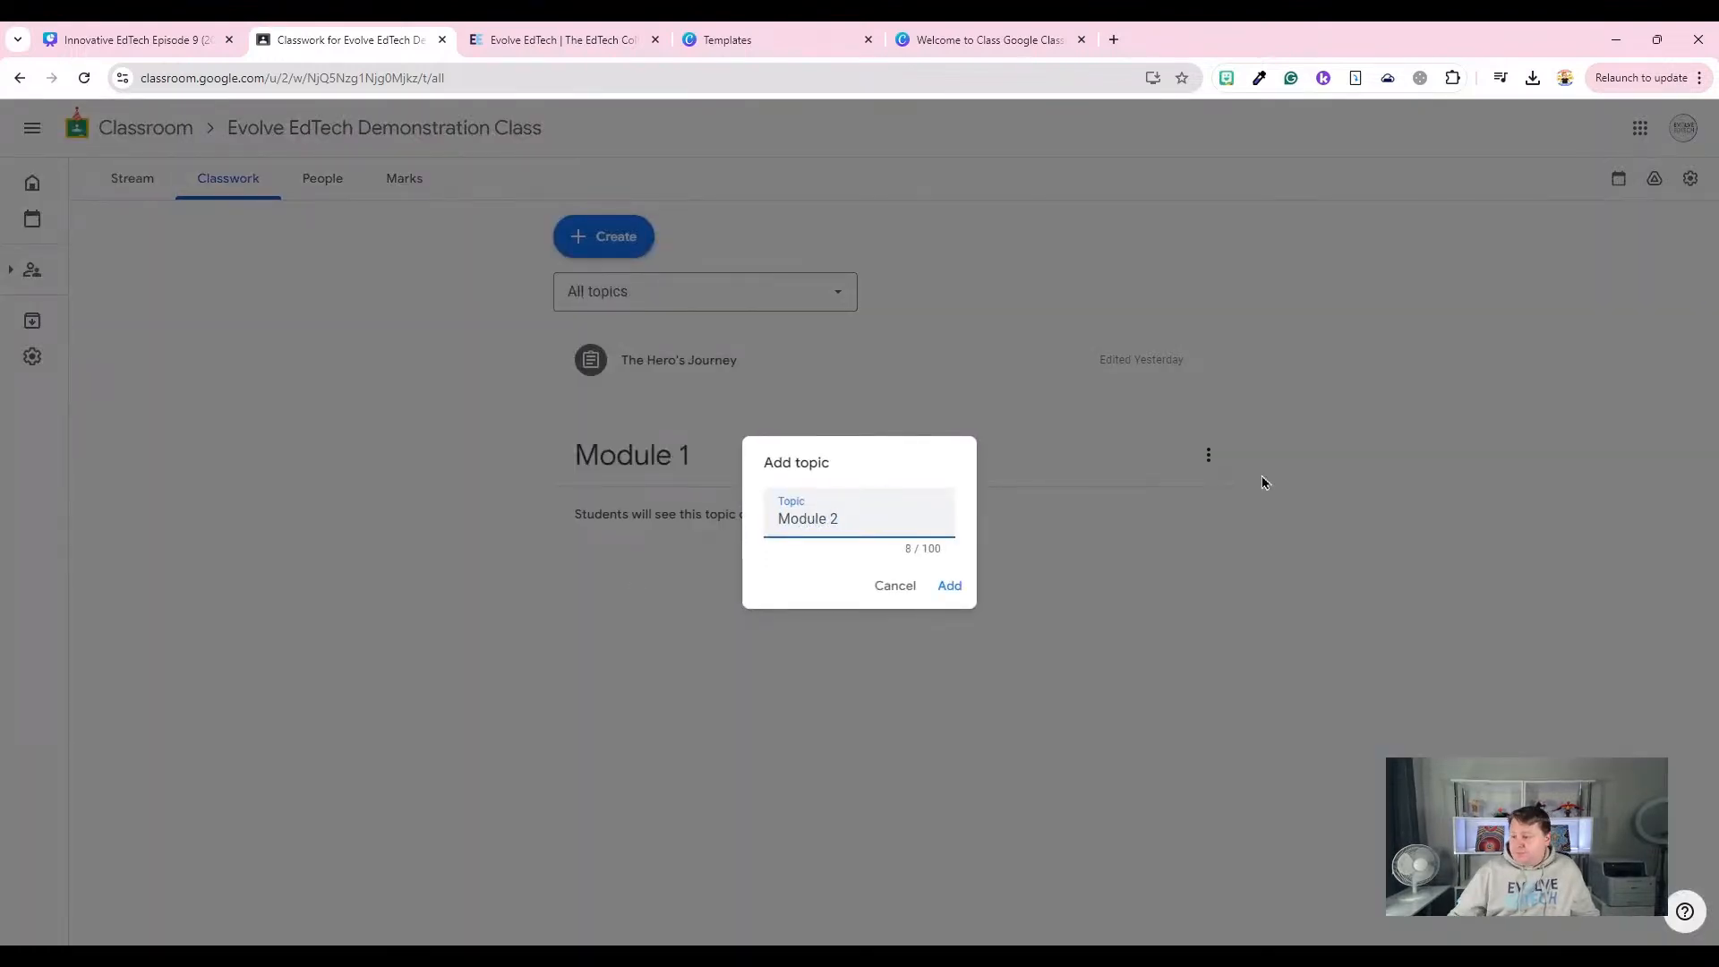
click(947, 587)
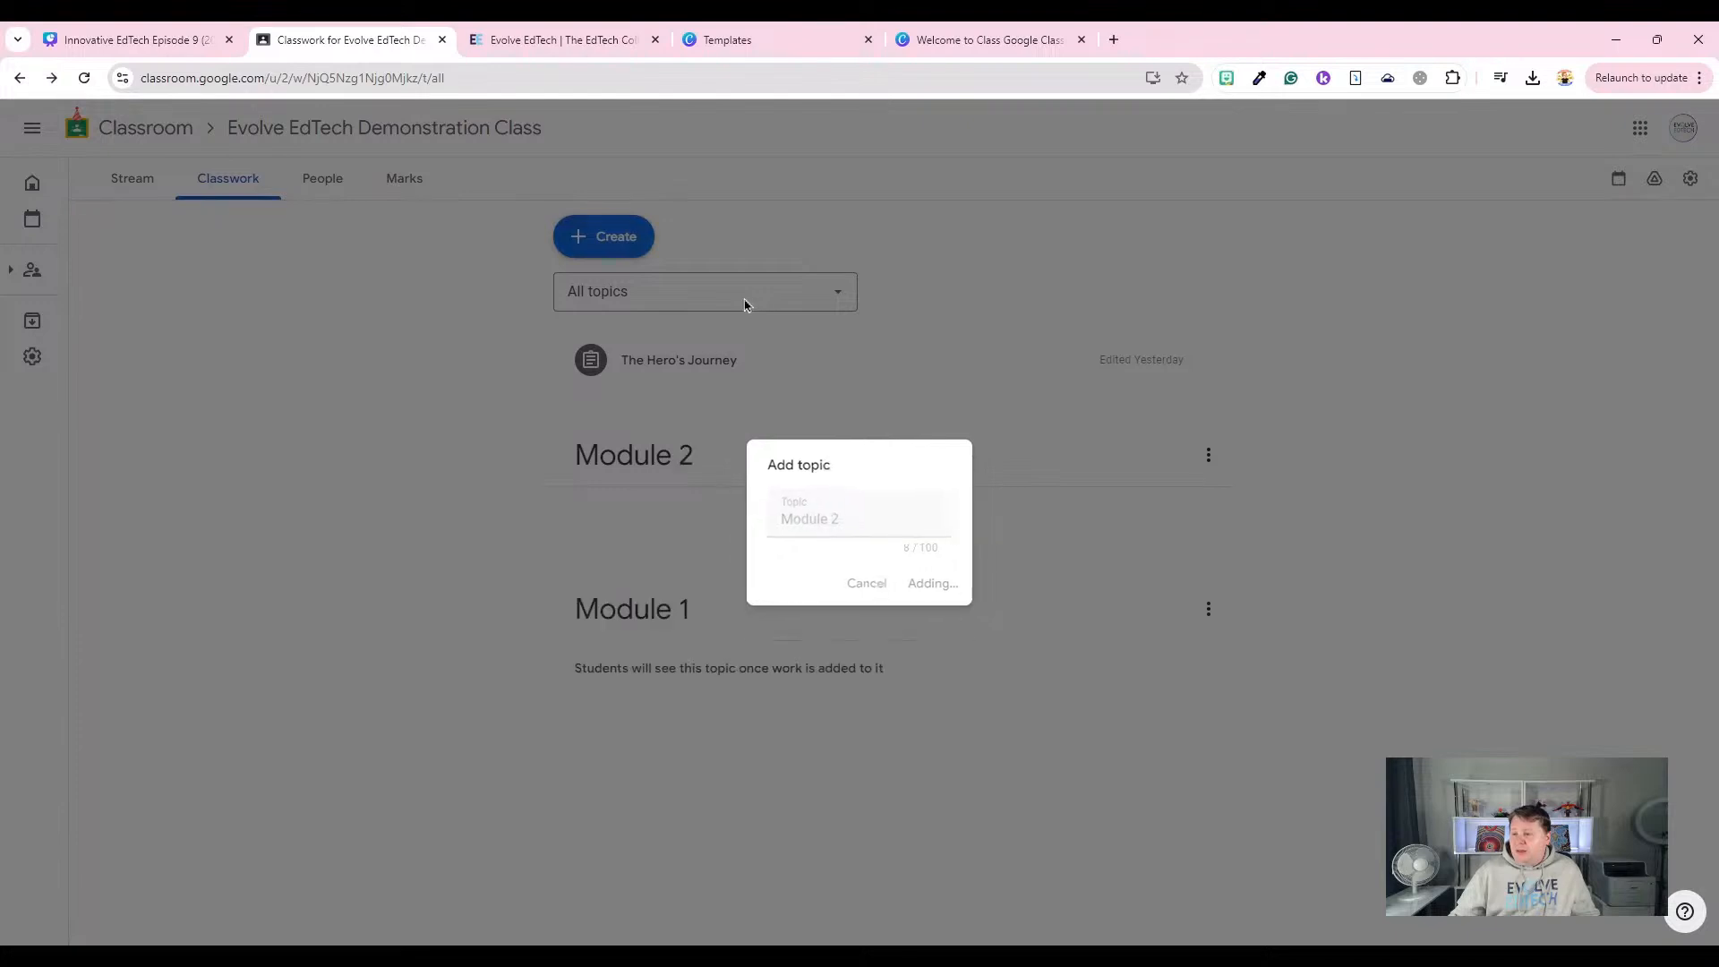
click(748, 301)
Add a third classwork topic named "Module 3".
click(631, 244)
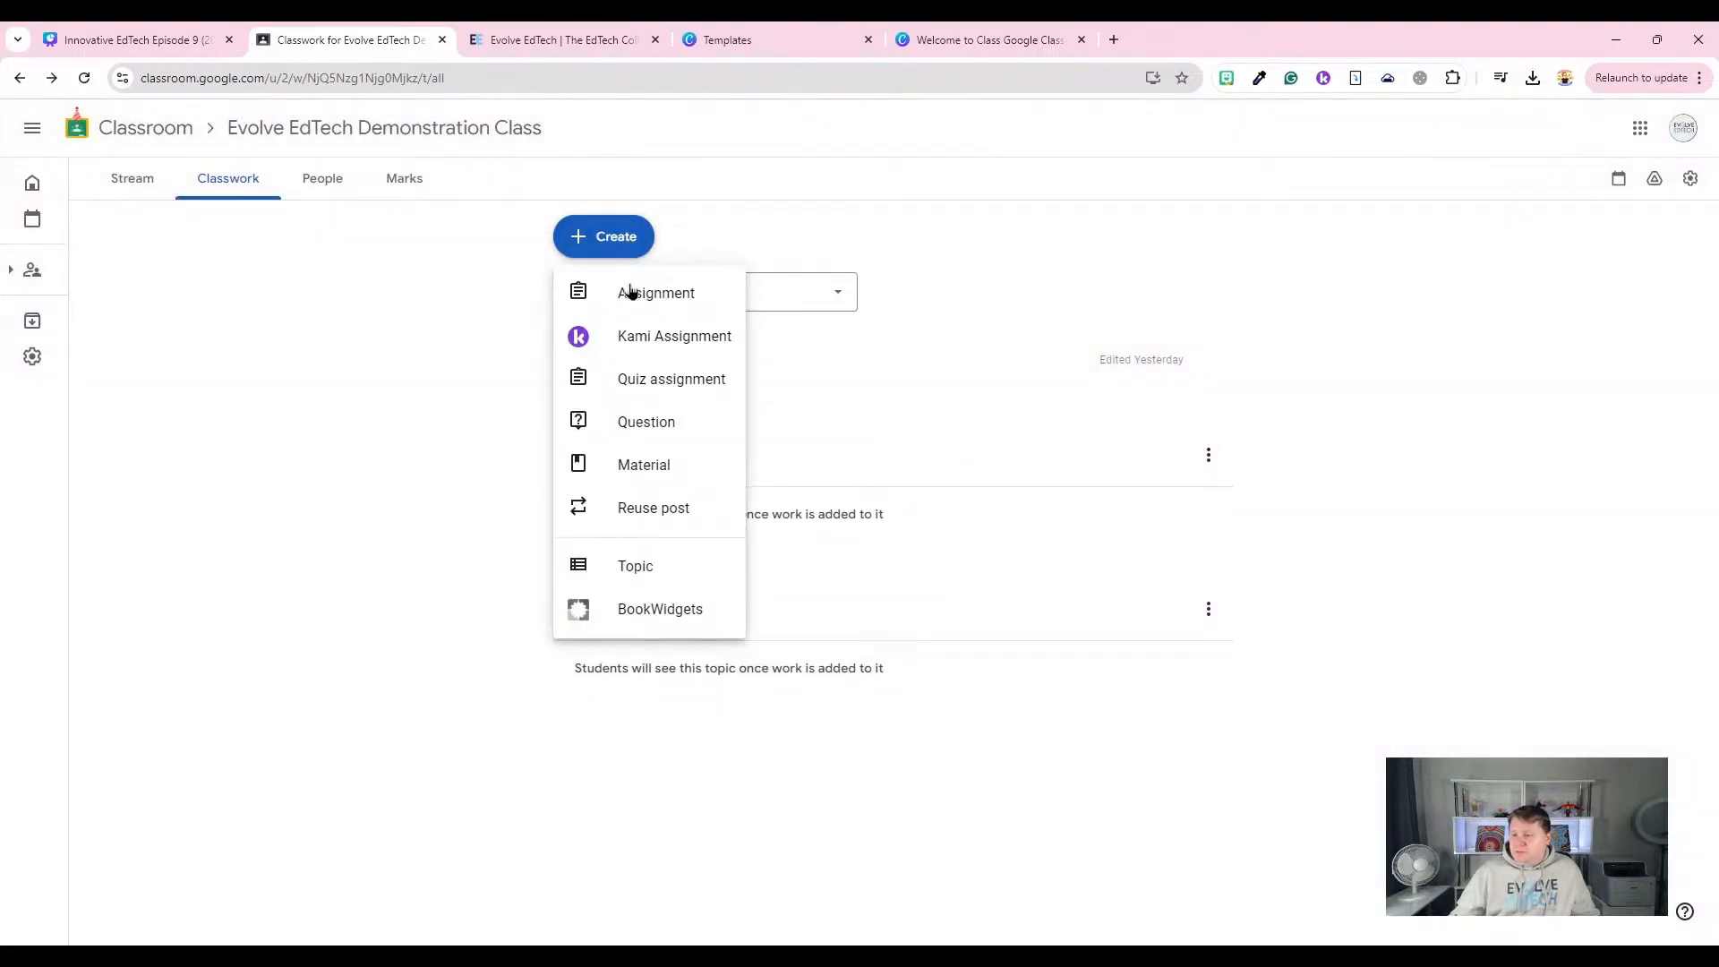
click(631, 564)
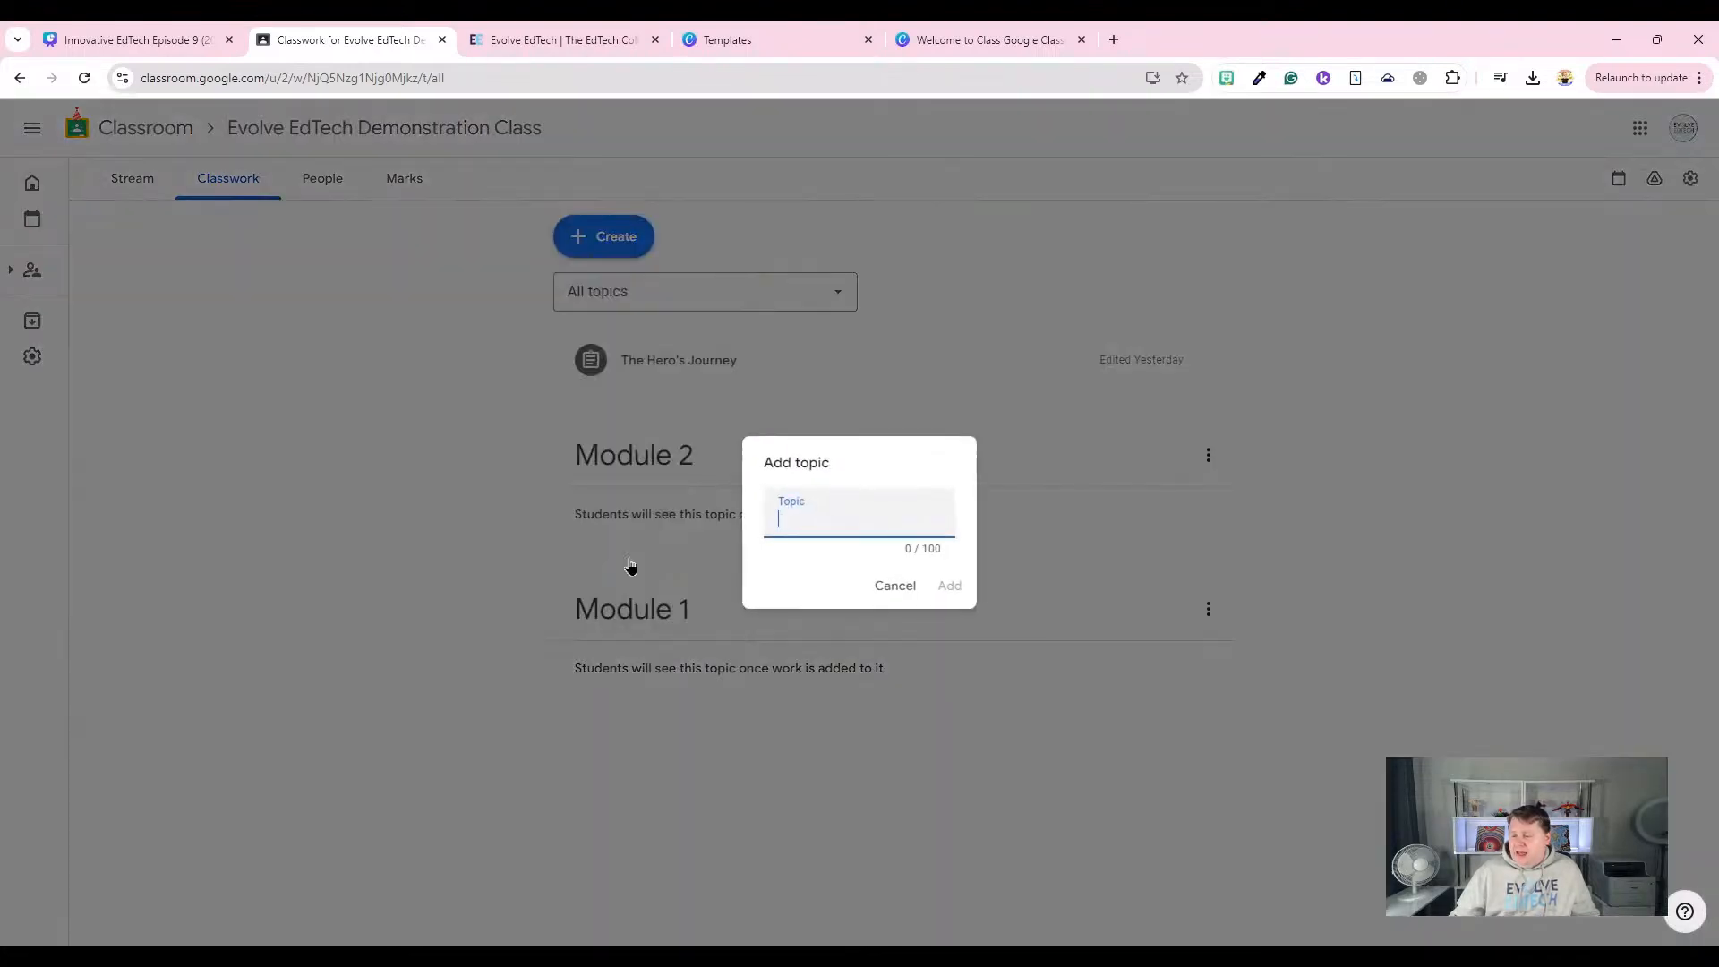
text(Module 3)
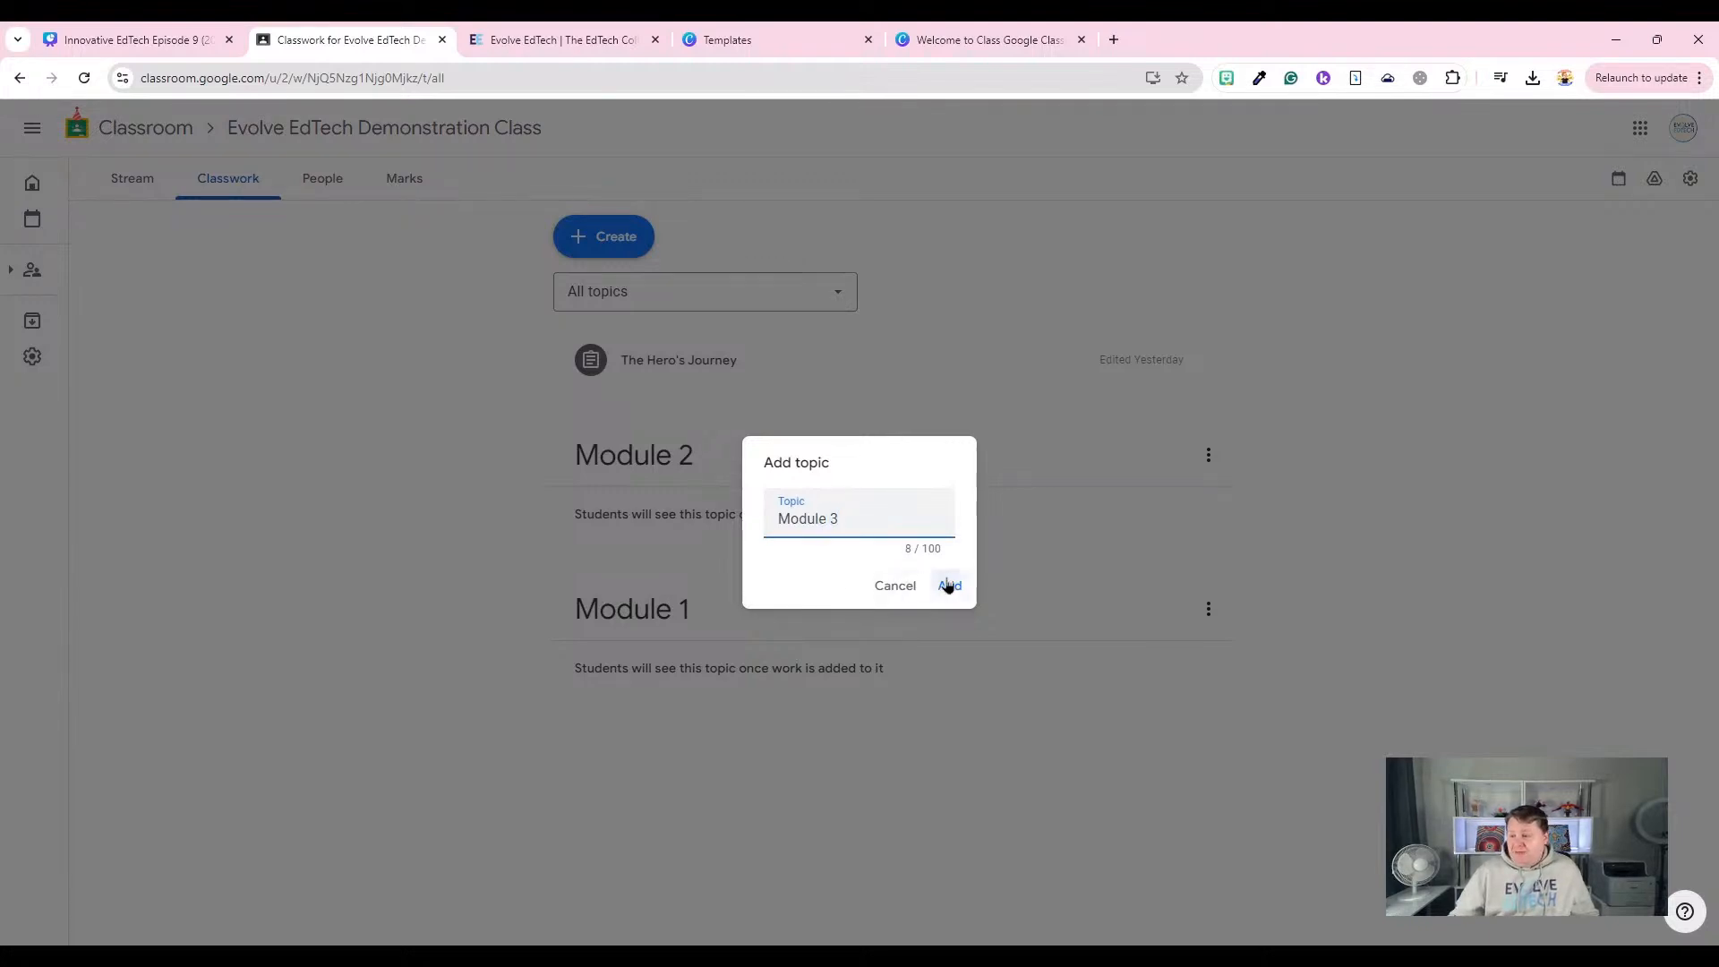
click(949, 585)
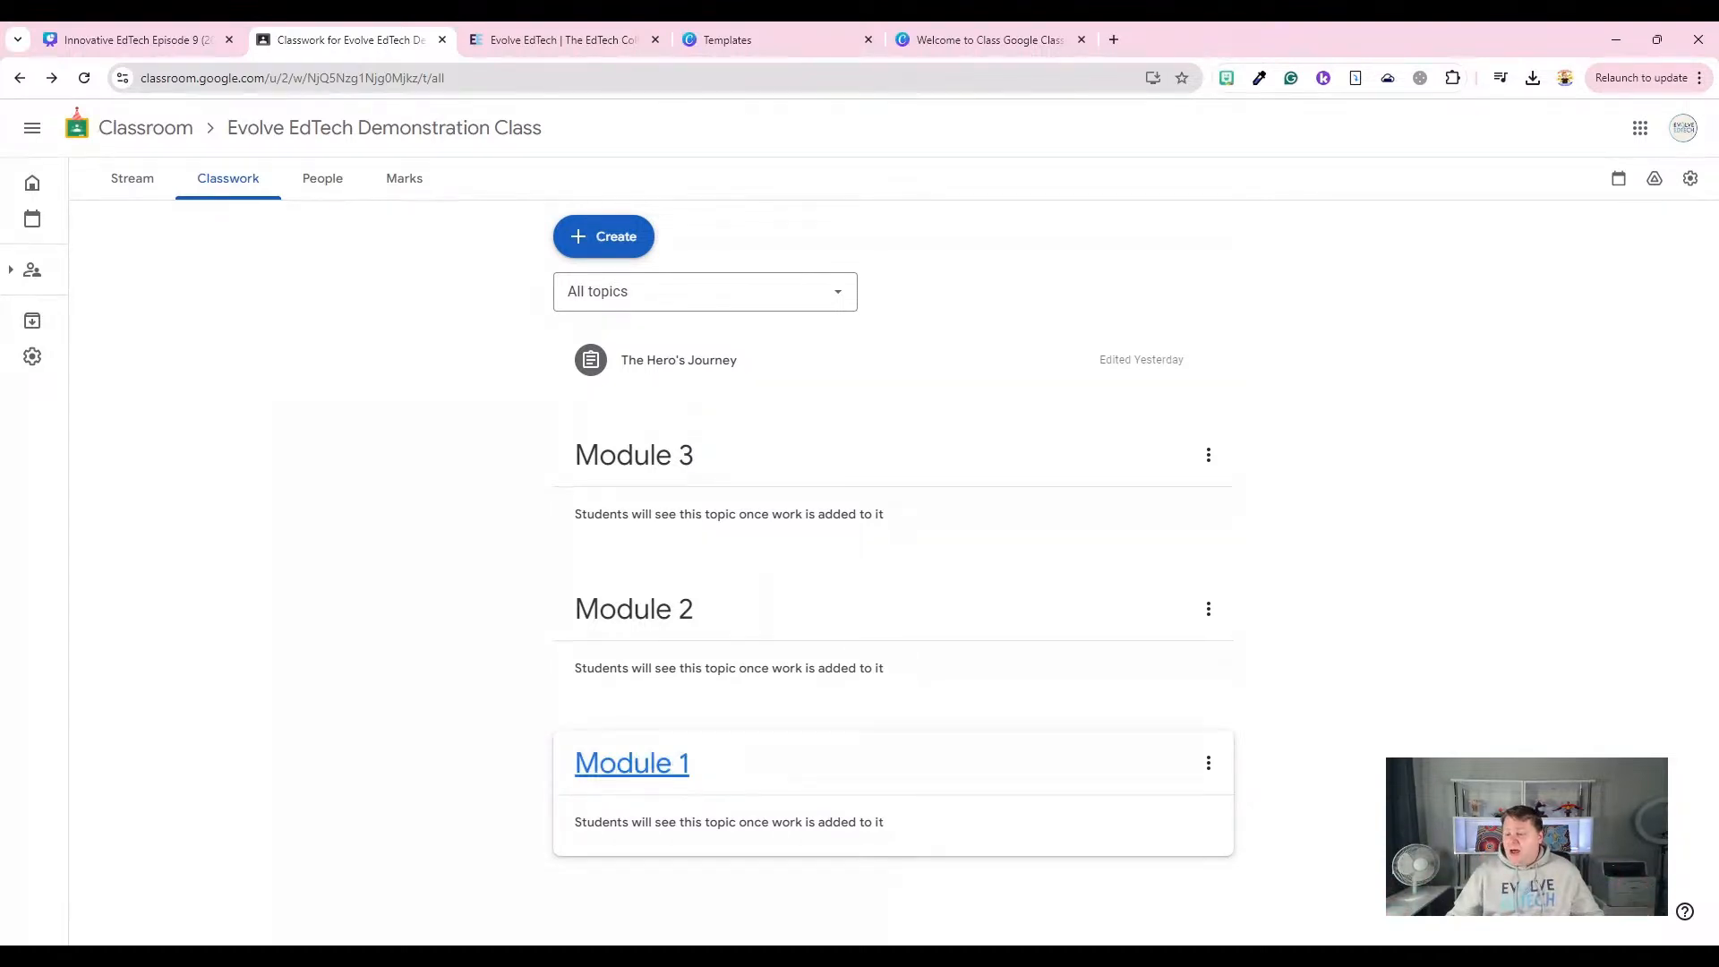
Reorder the classwork topics to Module 1, Module 2, Module 3, and move Module 1 below Module 2.
drag(729, 768, 772, 445)
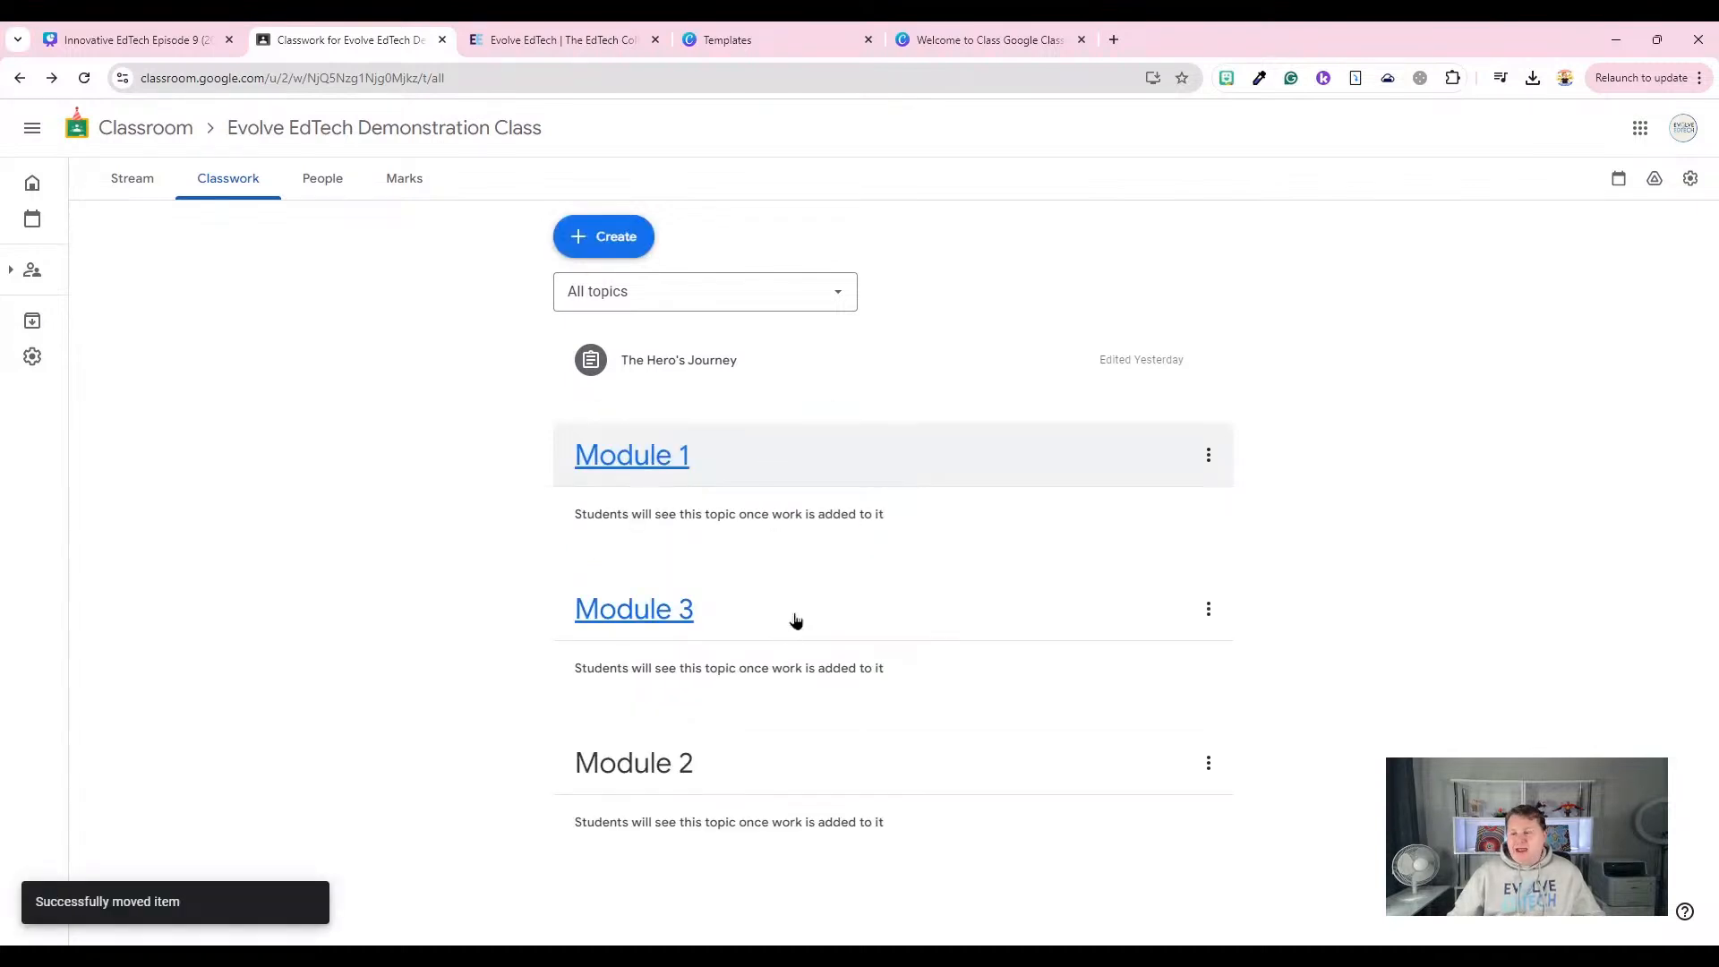
drag(816, 776, 822, 582)
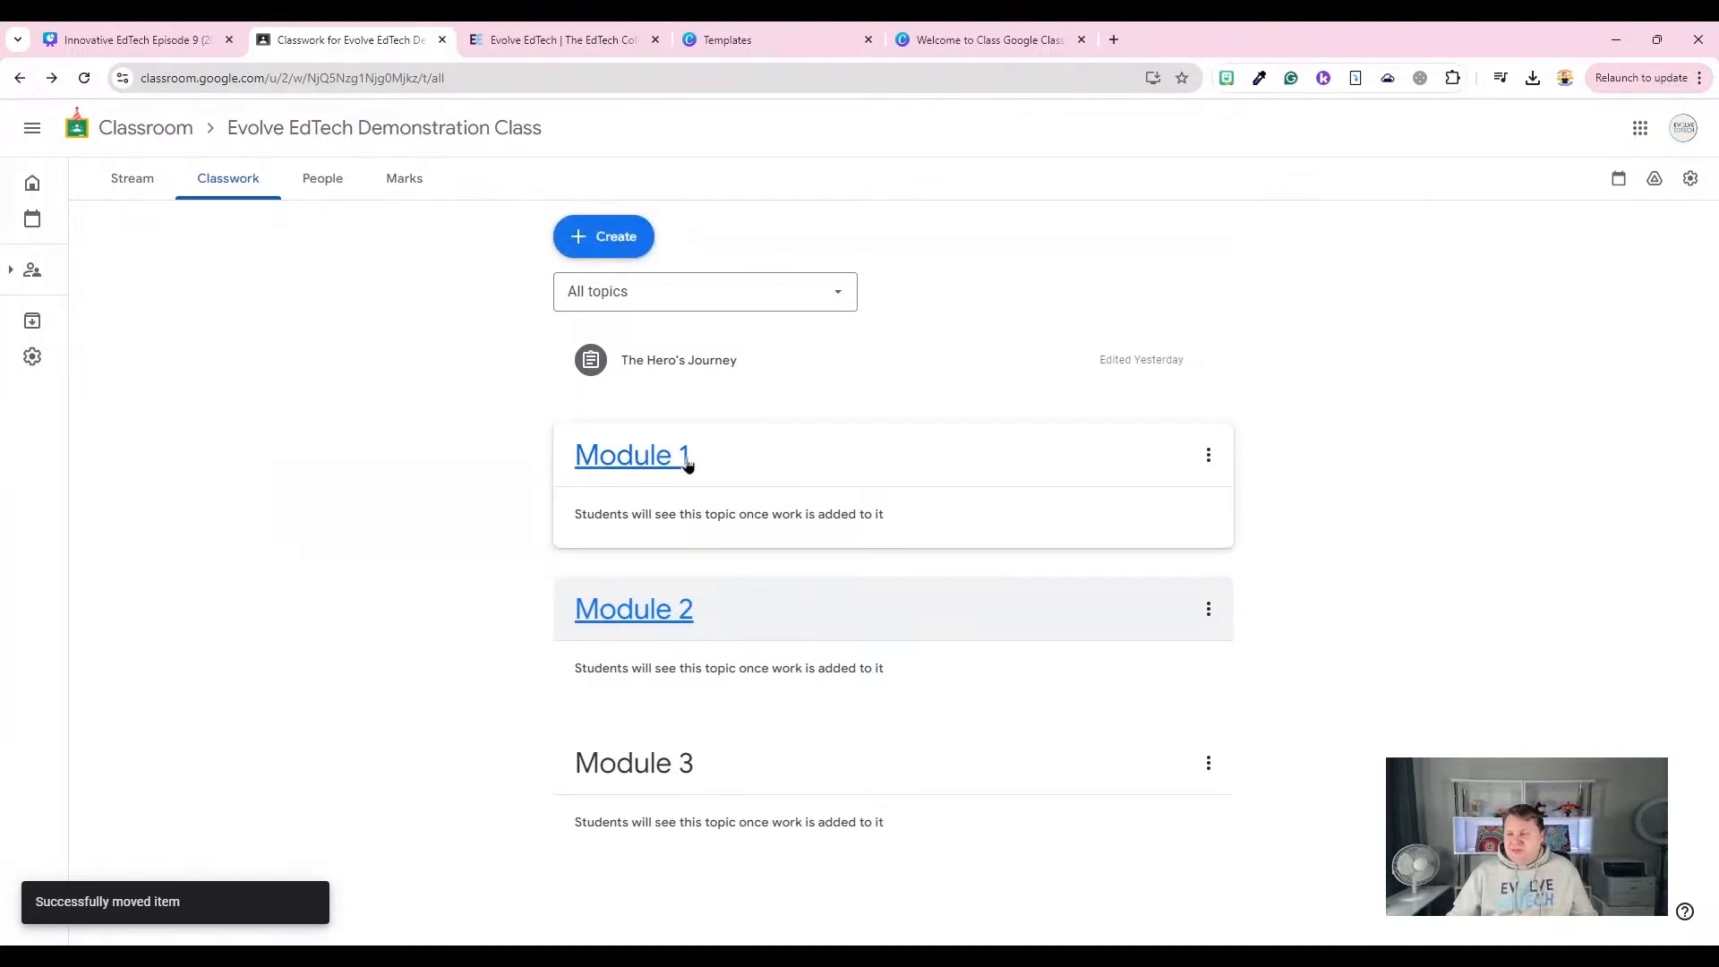
mouse_move(744, 460)
mouse_down()
mouse_move(760, 595)
mouse_move(734, 433)
mouse_up()
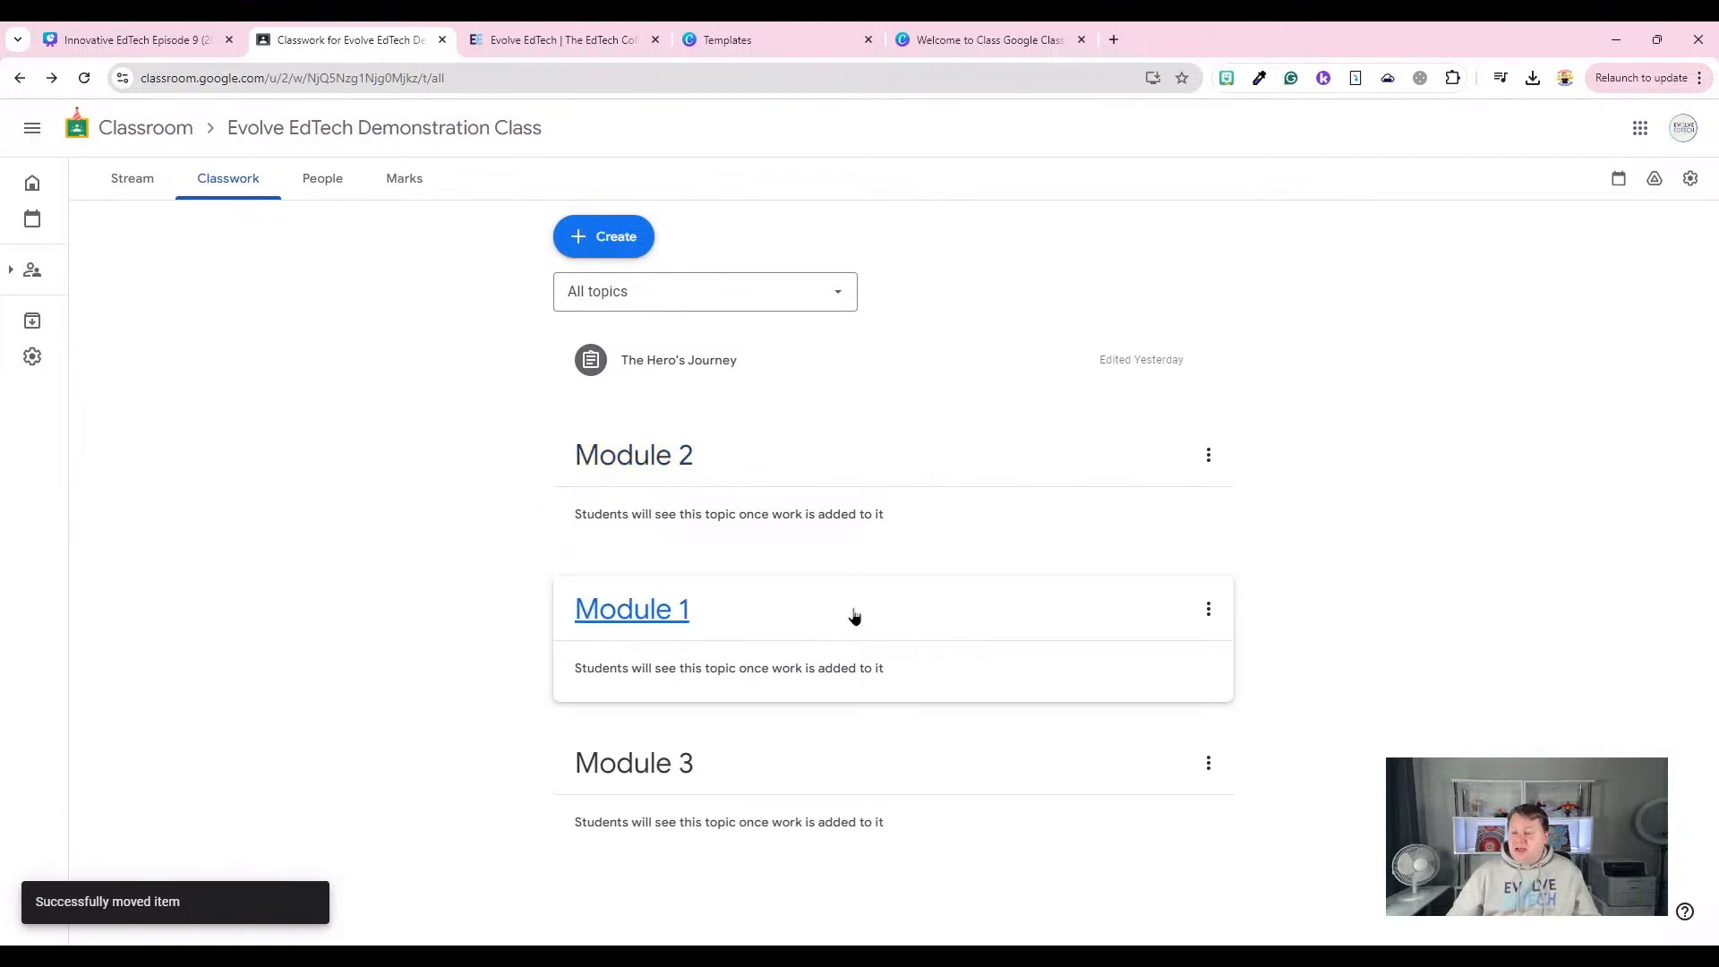
Move the Module 1 topic to the start, then the end of the list, and move Module 2 down for the order Module 3, Module 2, Module 1.
drag(756, 629, 757, 448)
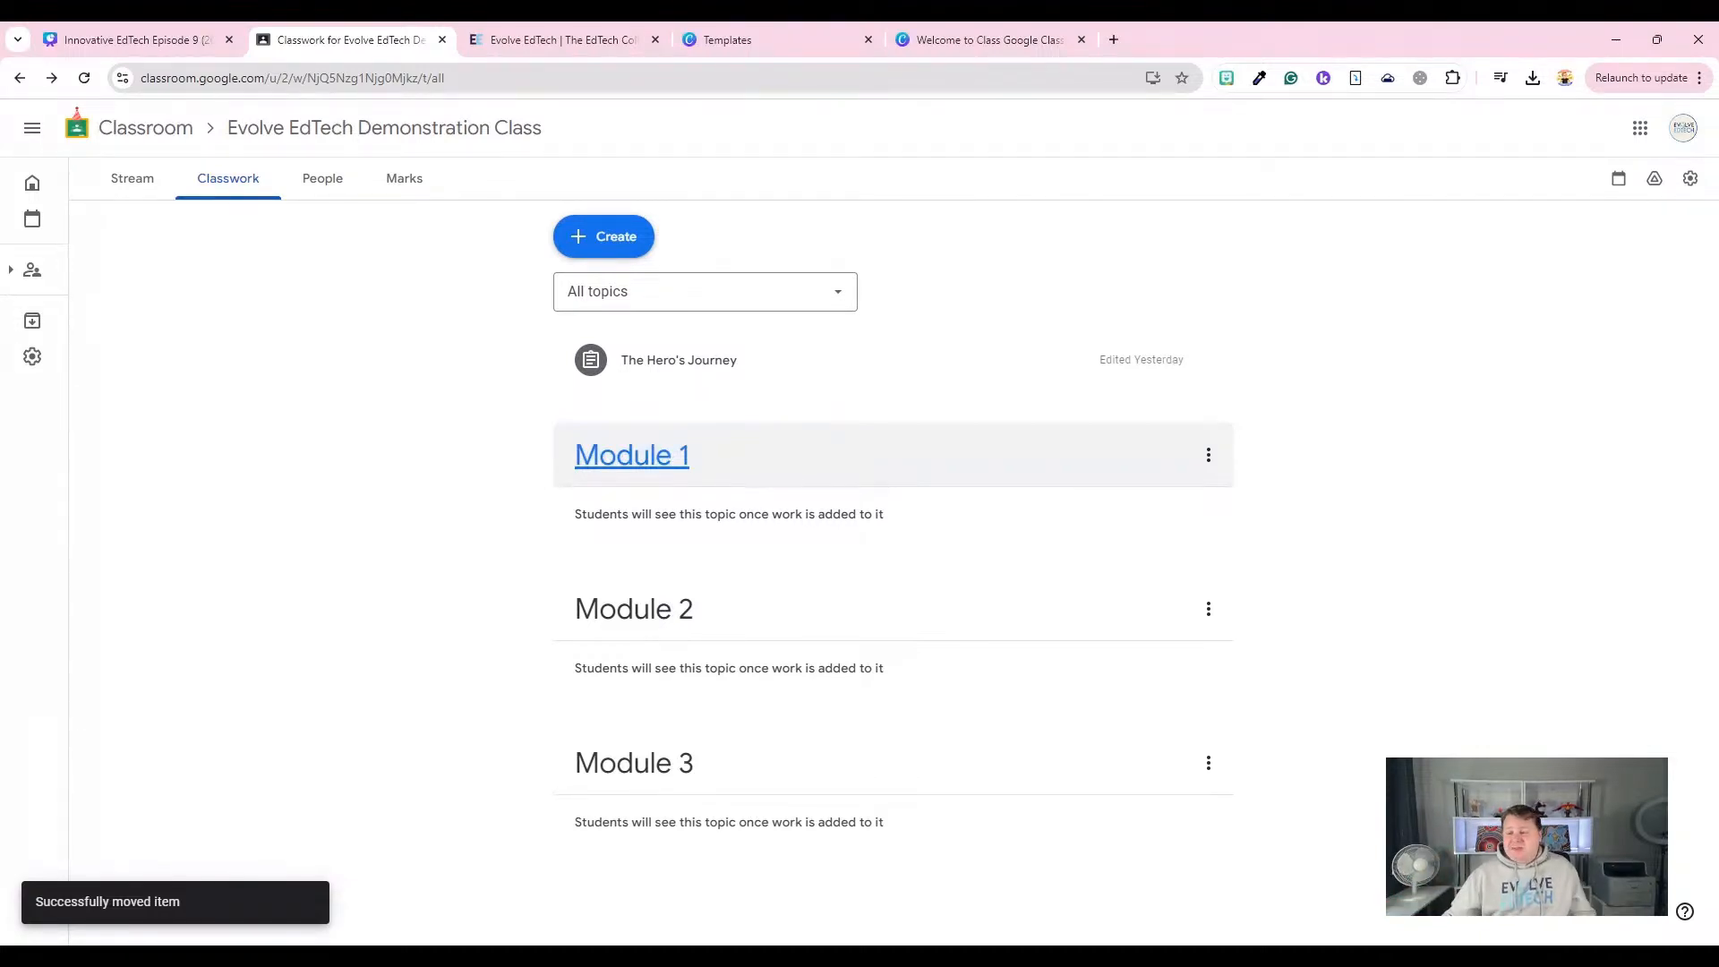
drag(757, 455, 769, 792)
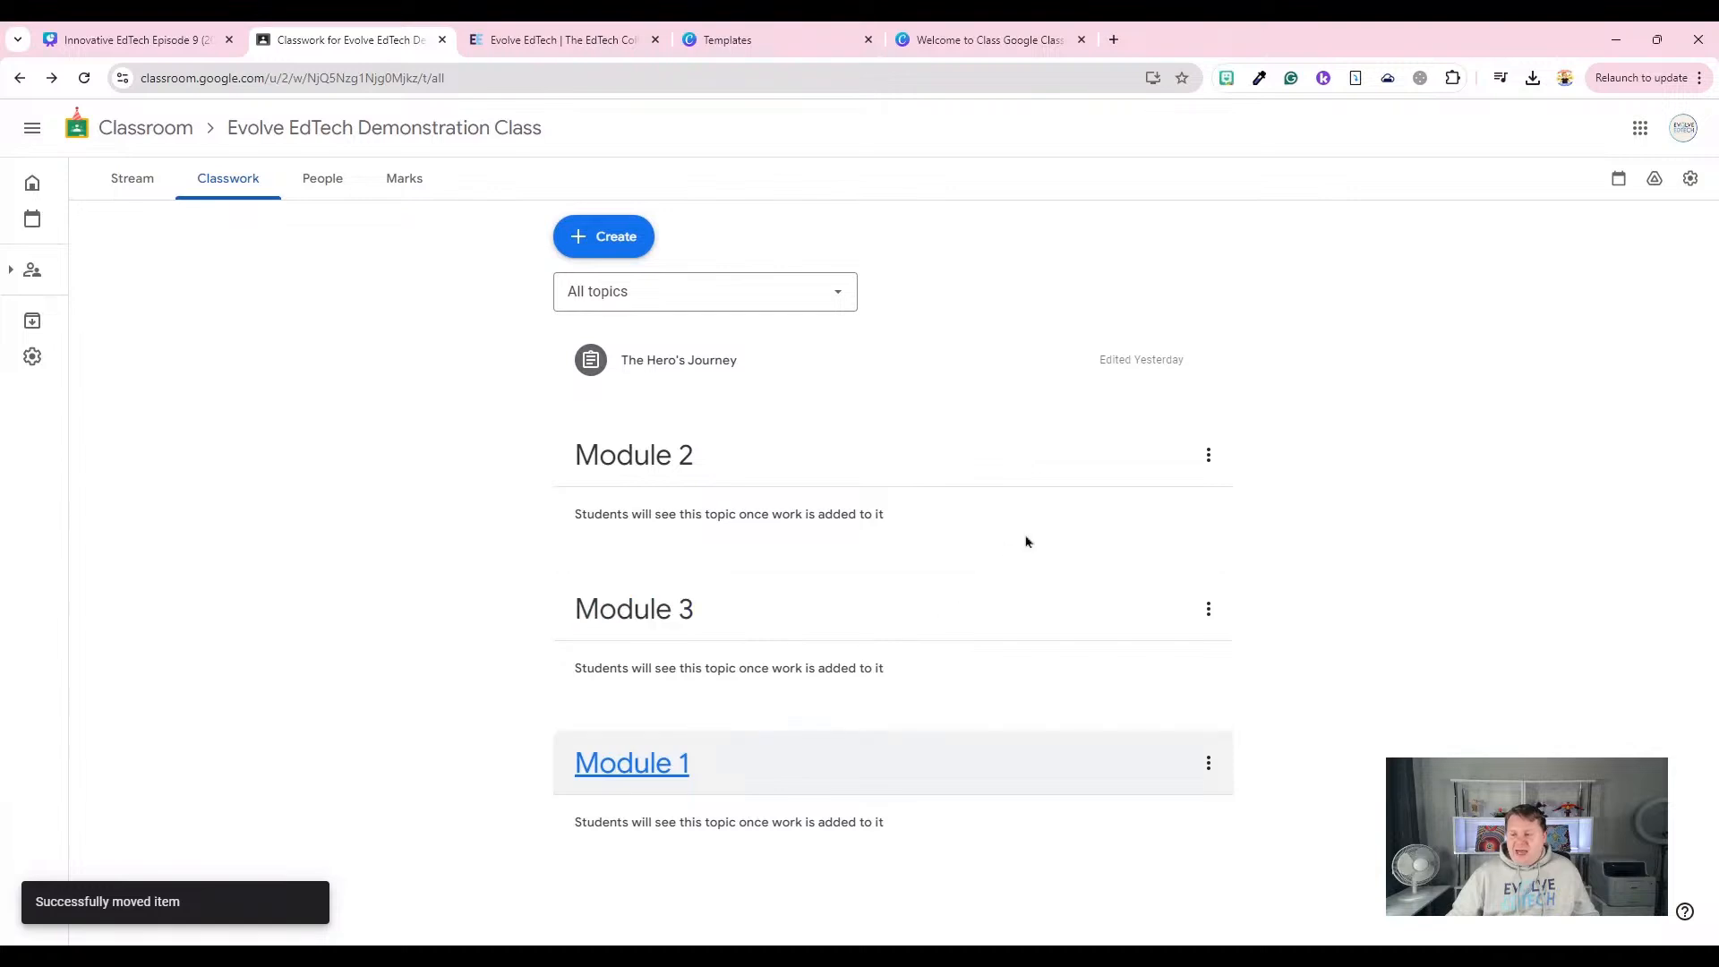
click(1208, 457)
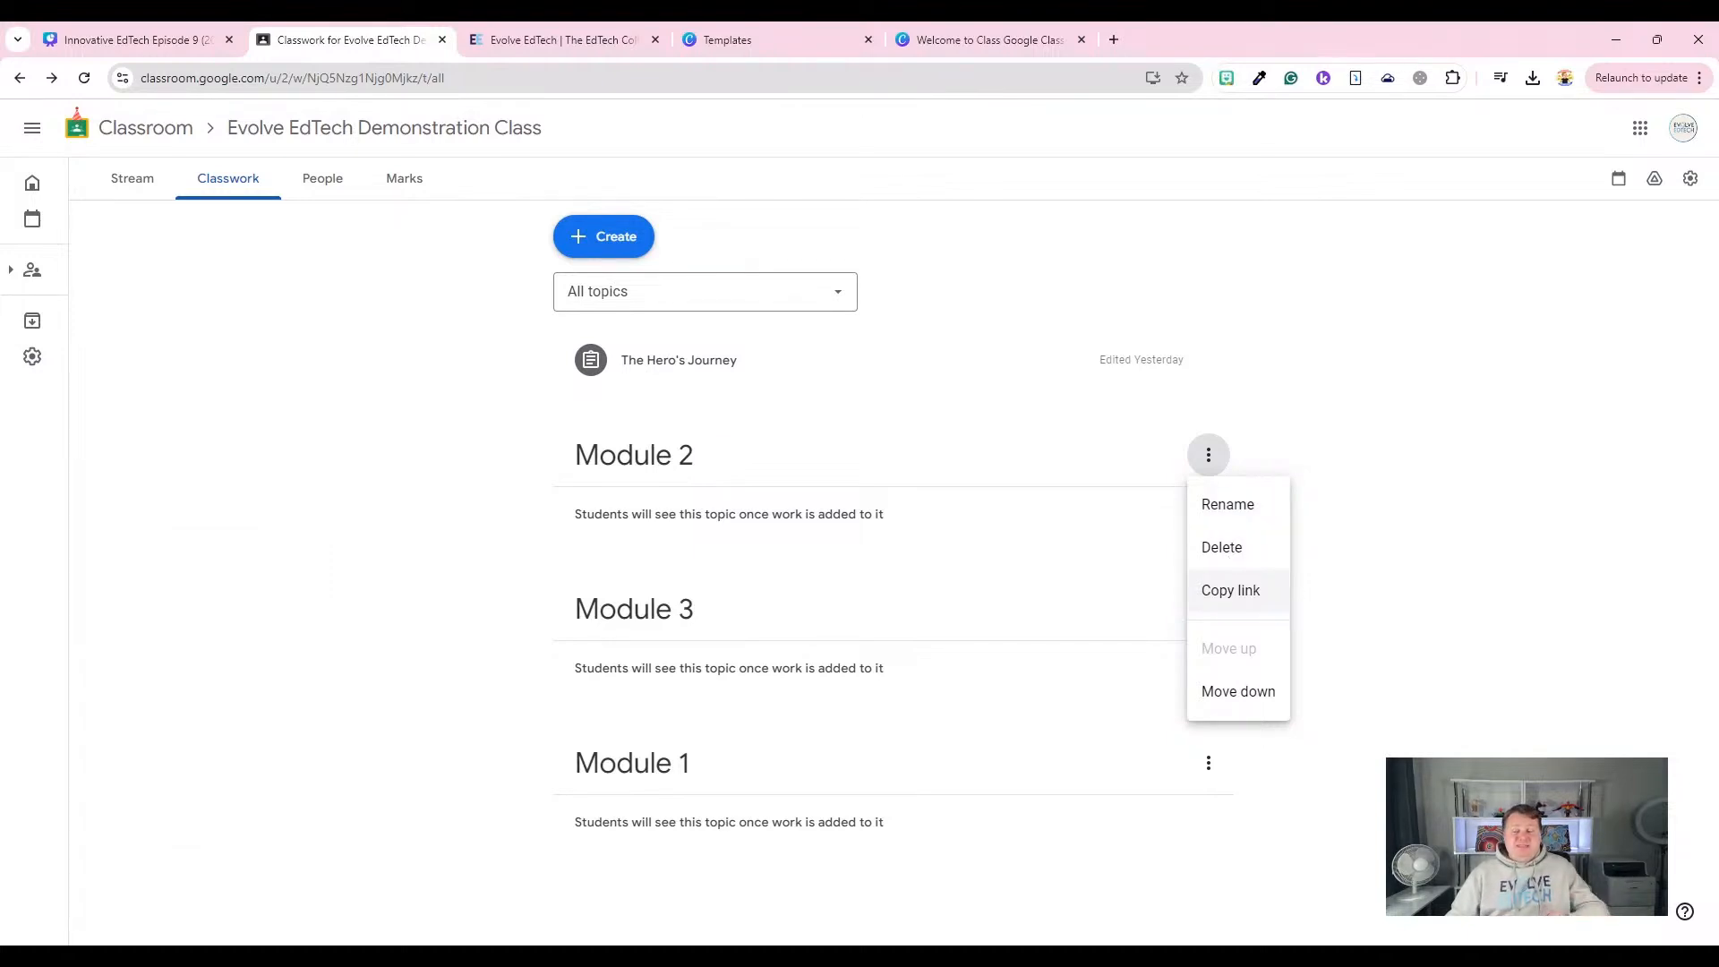
click(1234, 707)
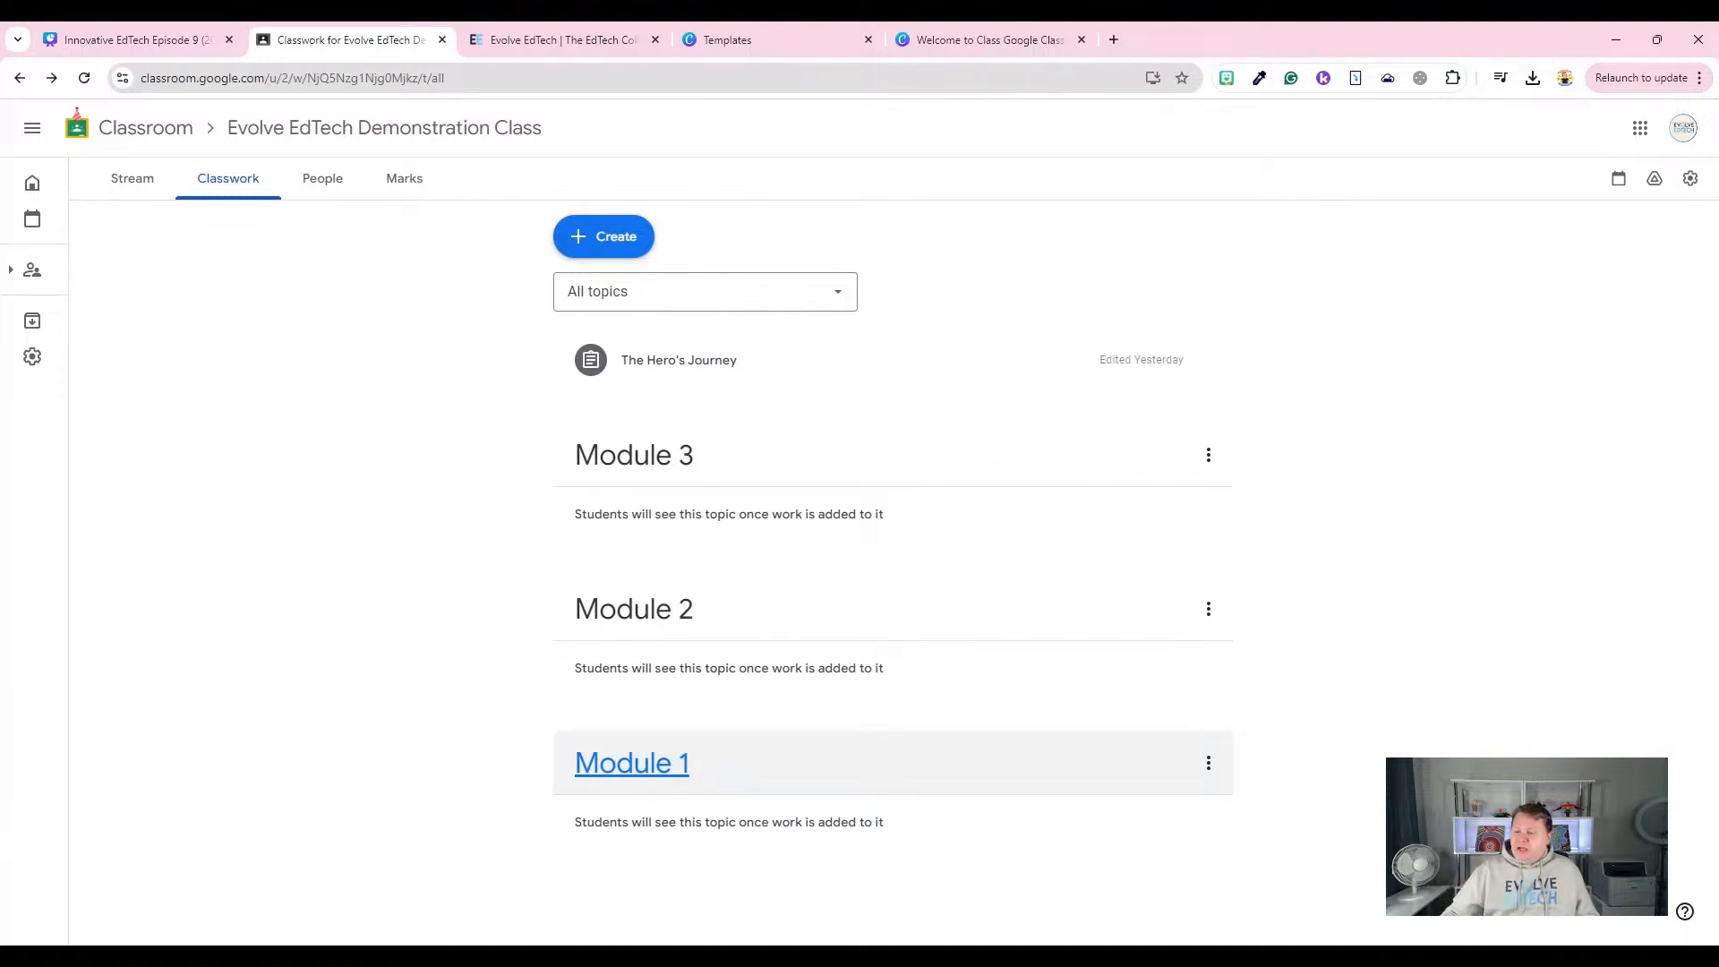
Rename the Module 3 topic as "<3 Module 3".
click(1211, 467)
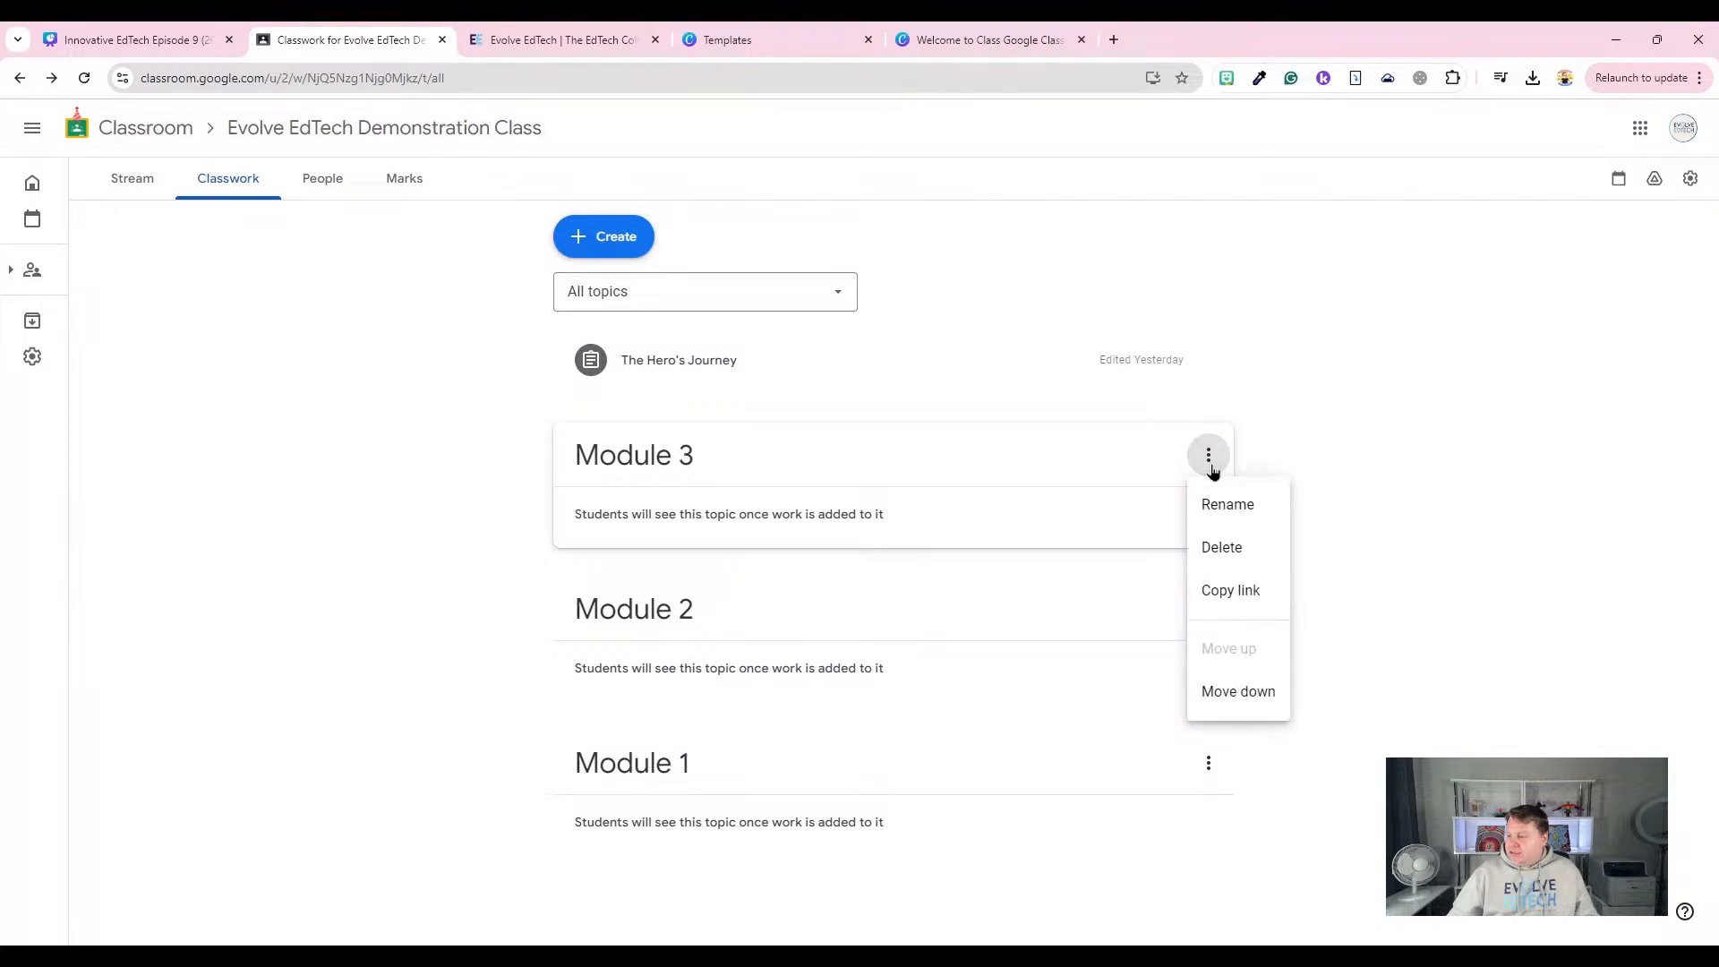
click(1222, 503)
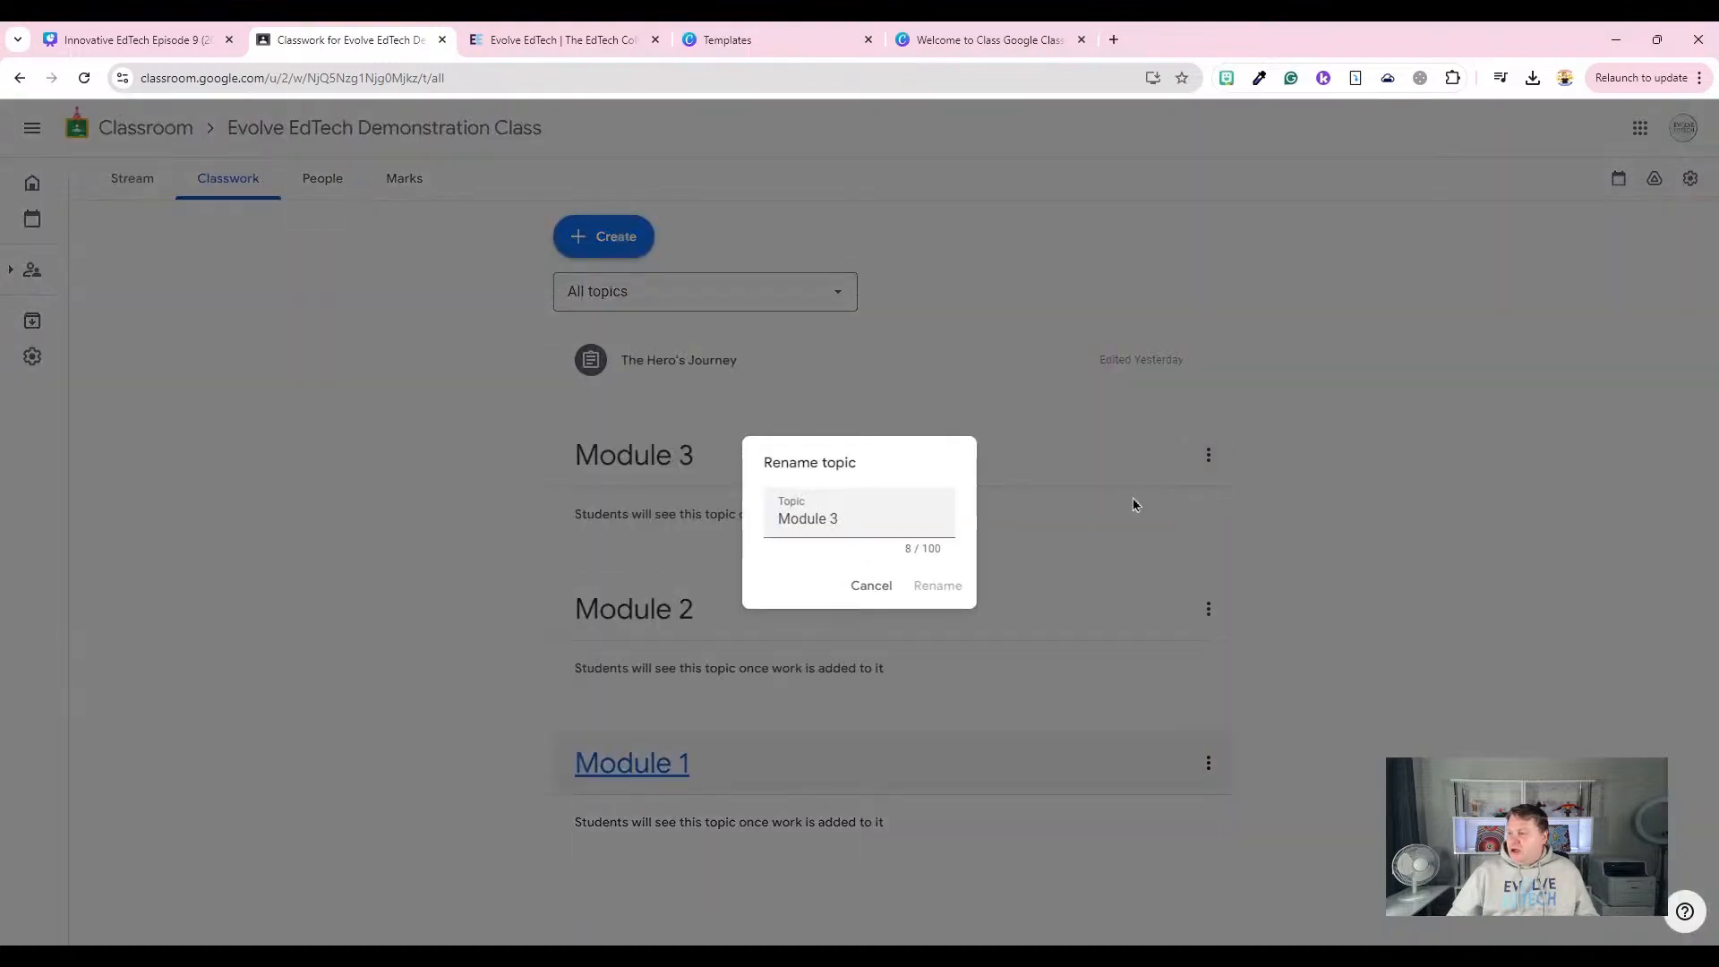
click(779, 519)
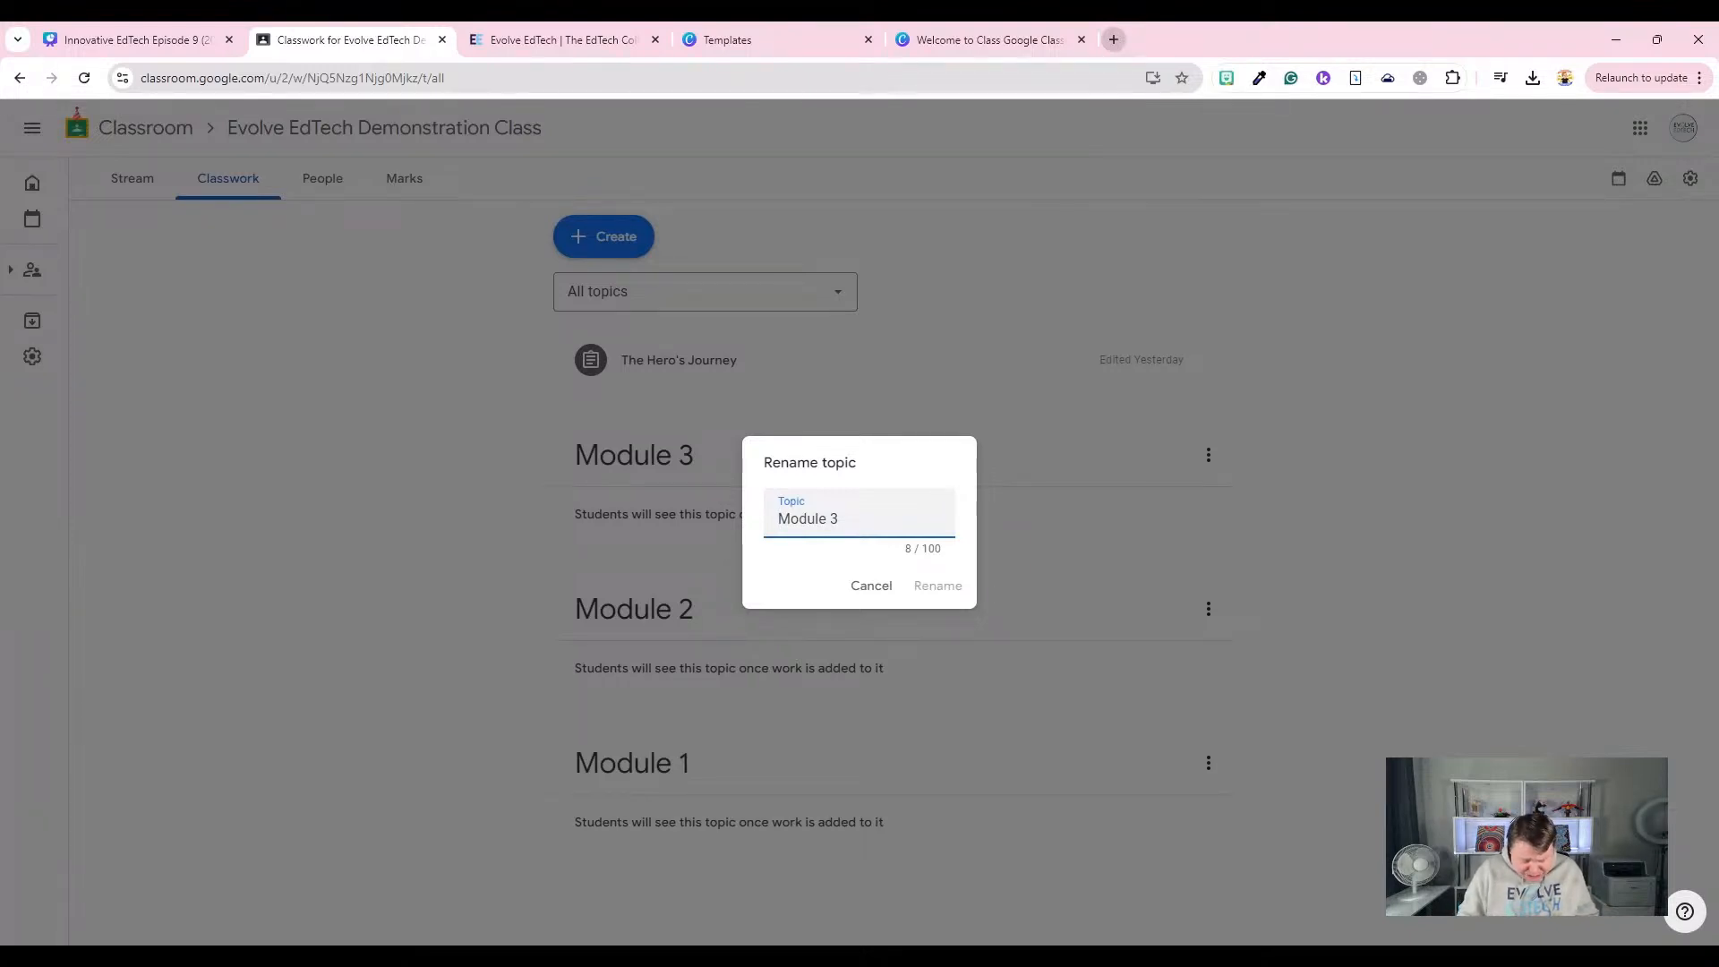
text(<)
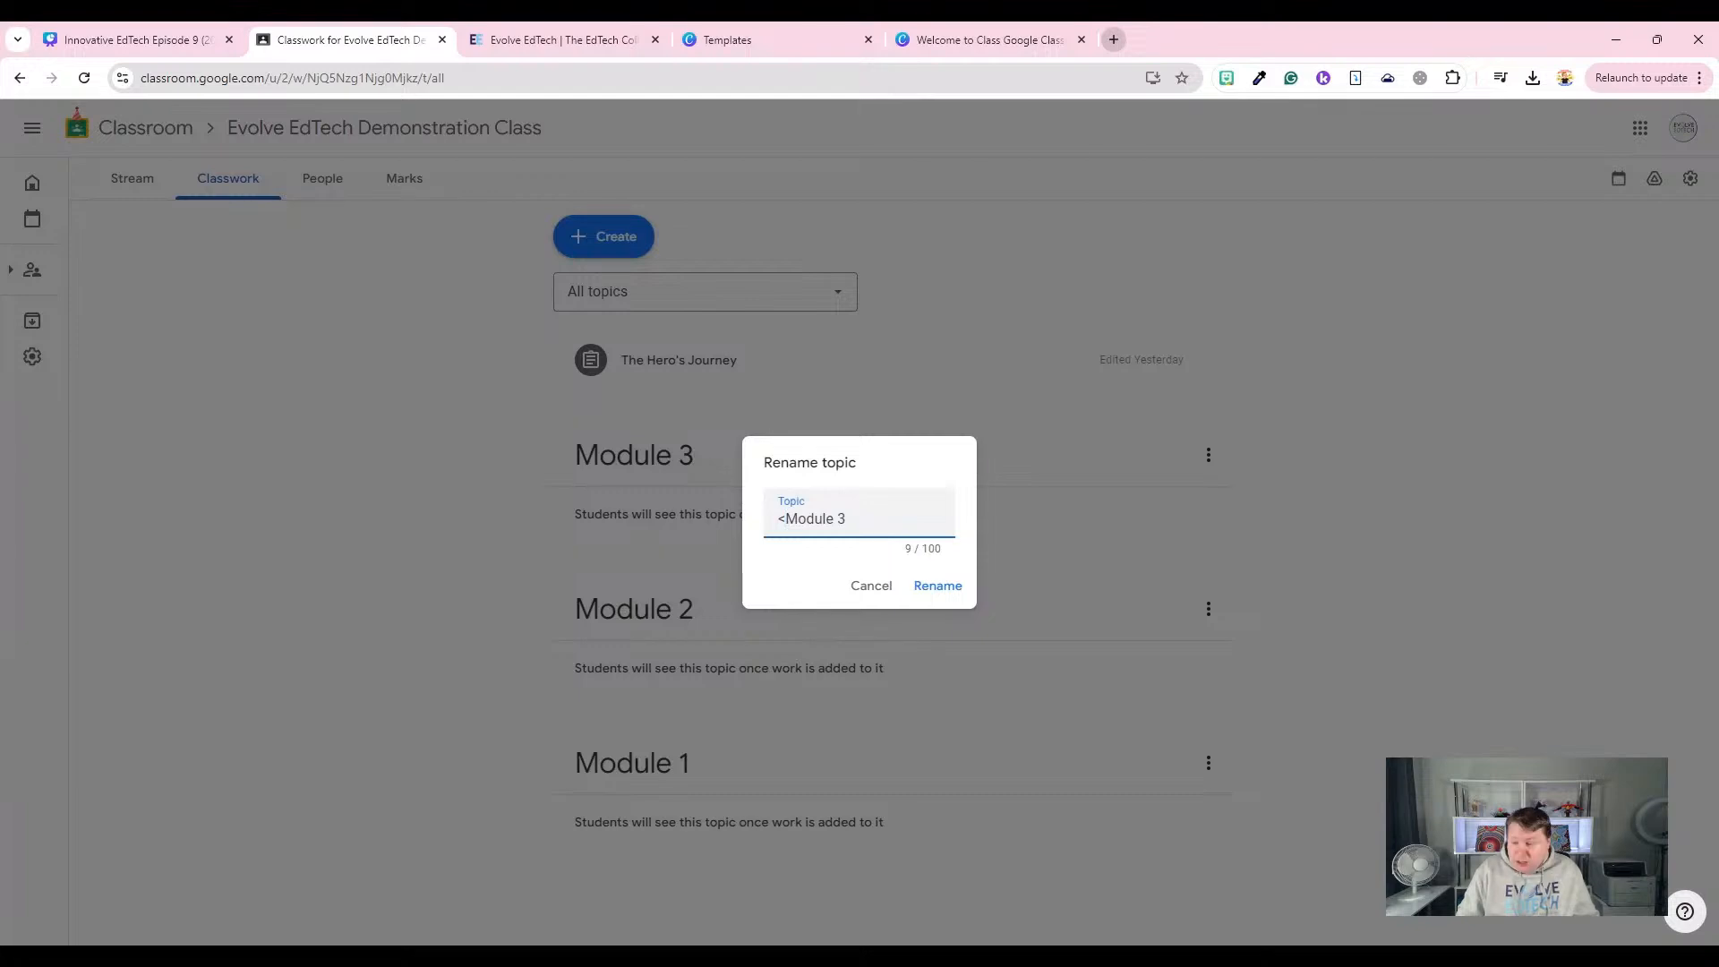
text(3)
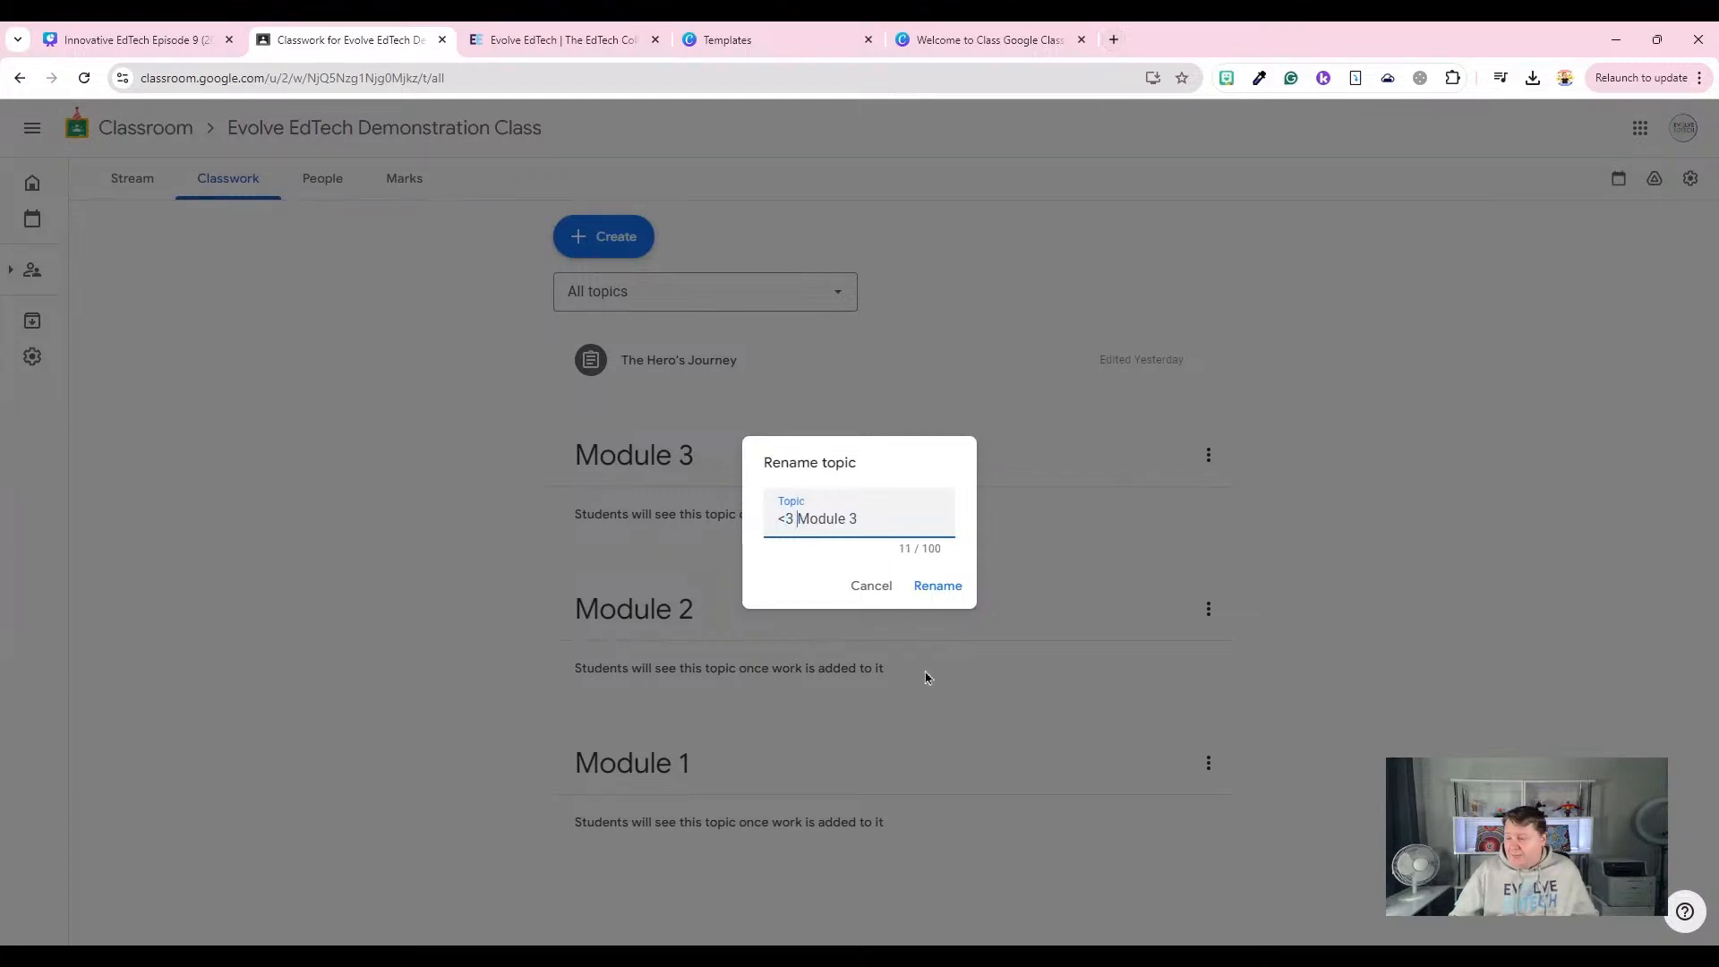
click(936, 594)
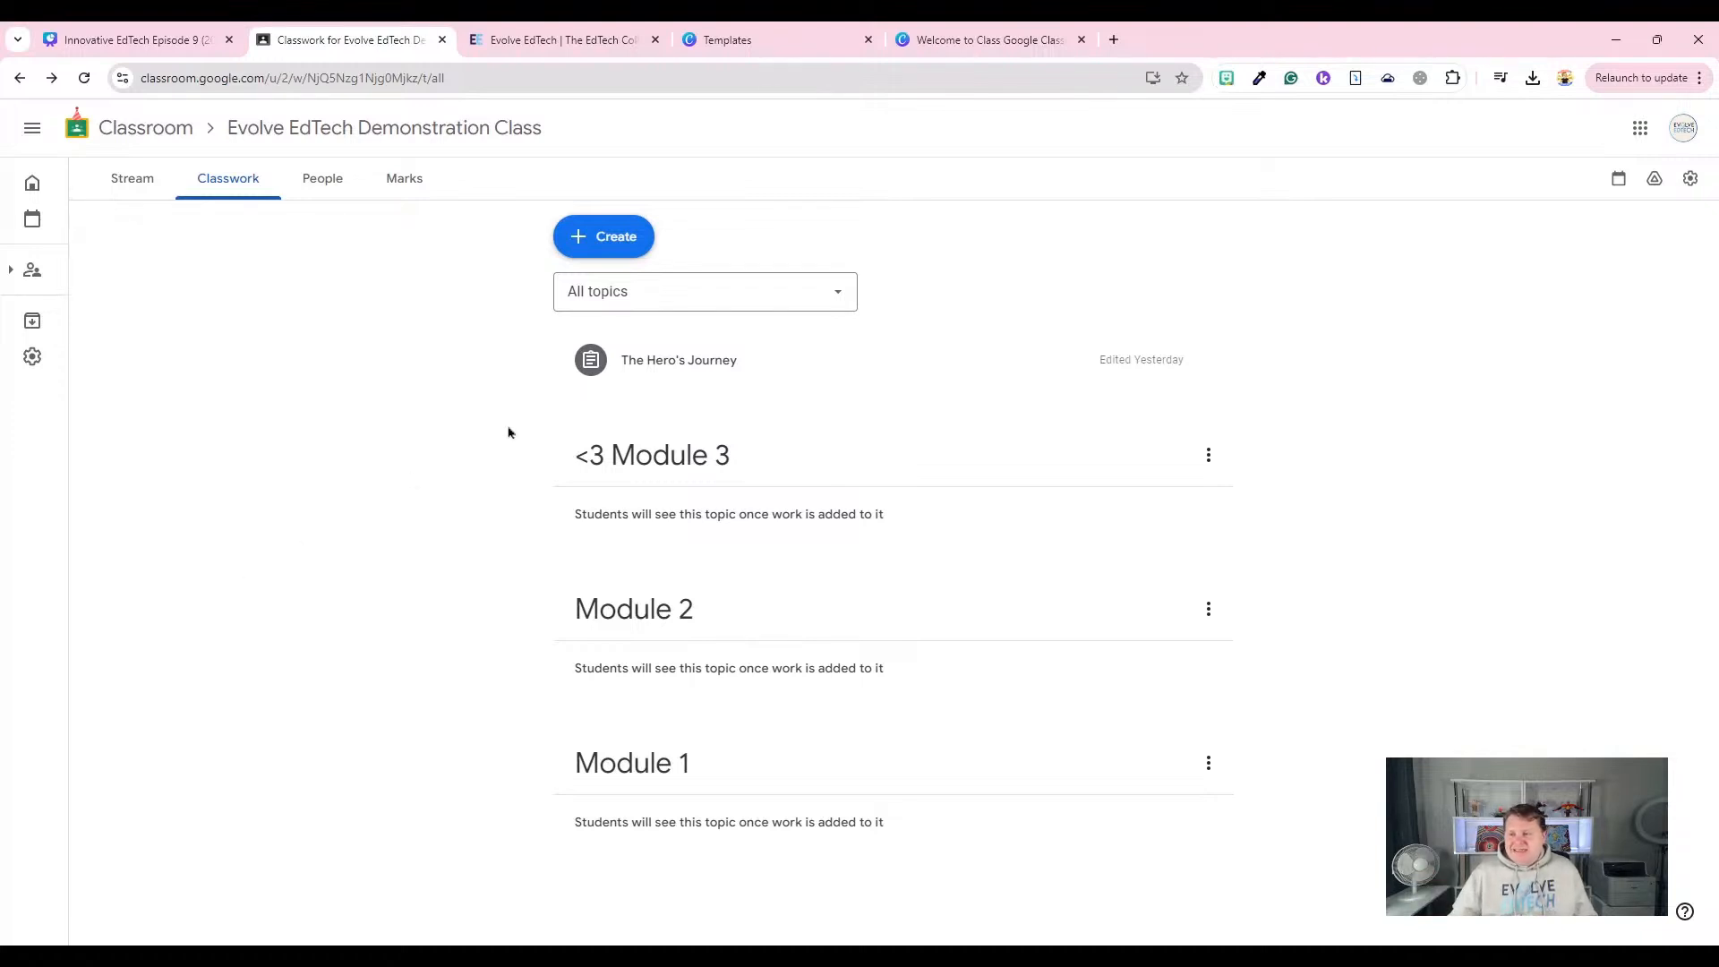
Create a new classwork material titled "Module 1 Review Quiz".
click(602, 240)
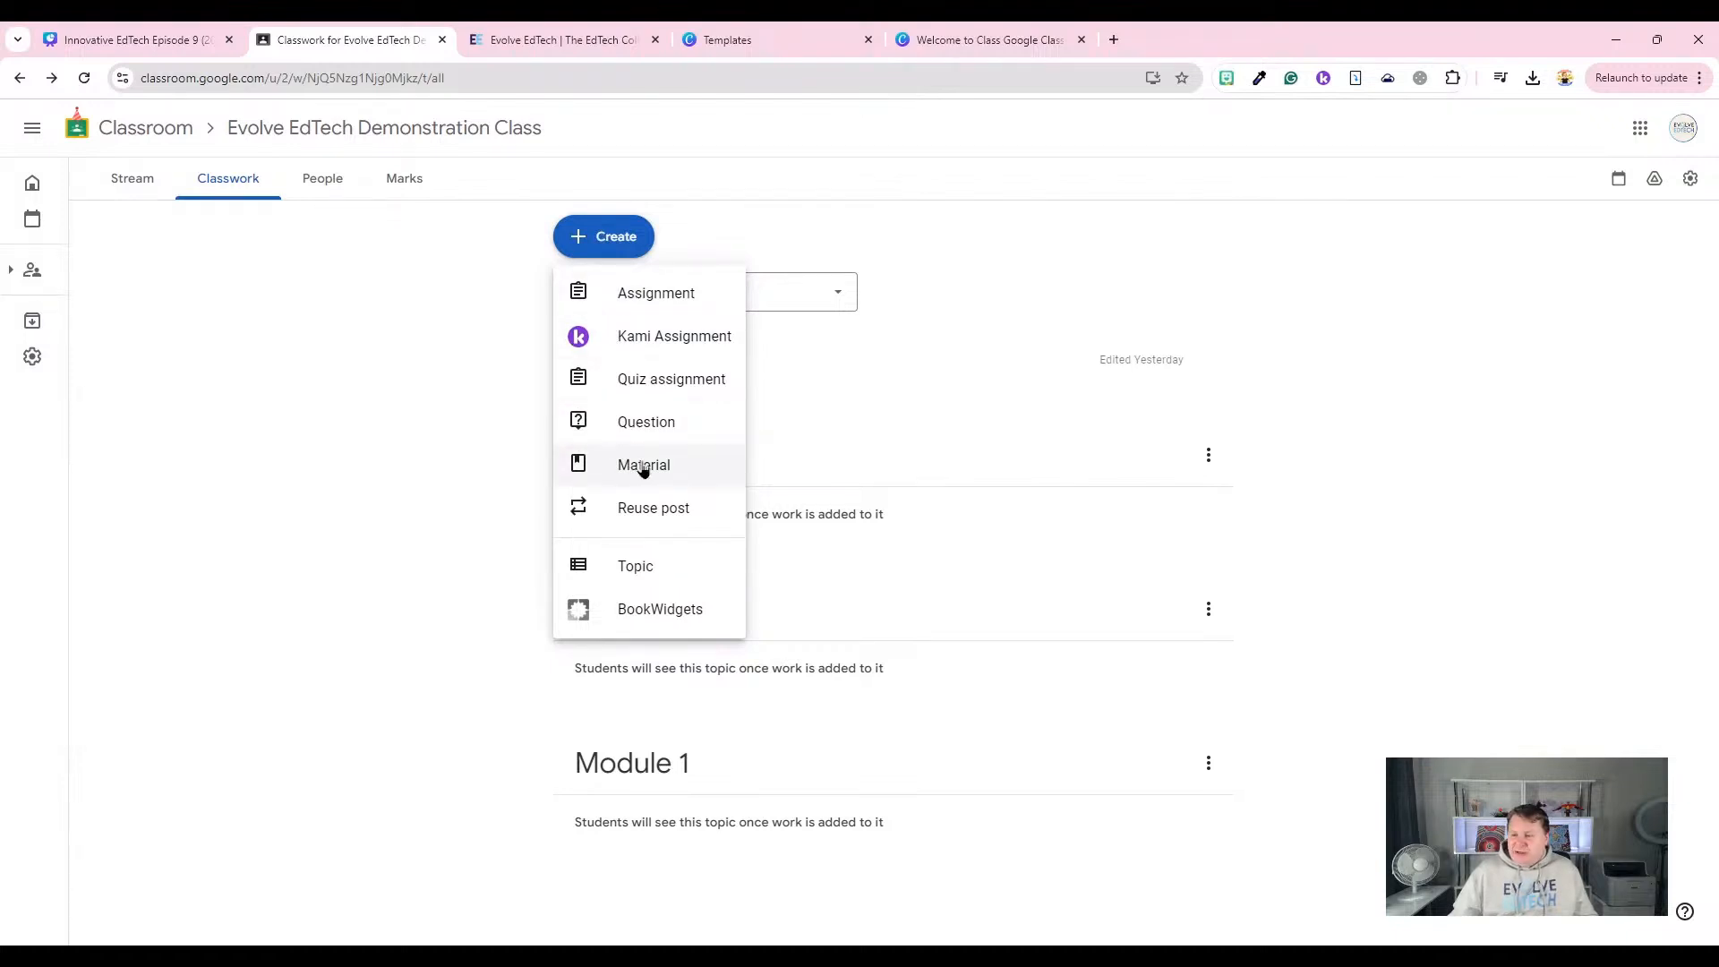
click(695, 465)
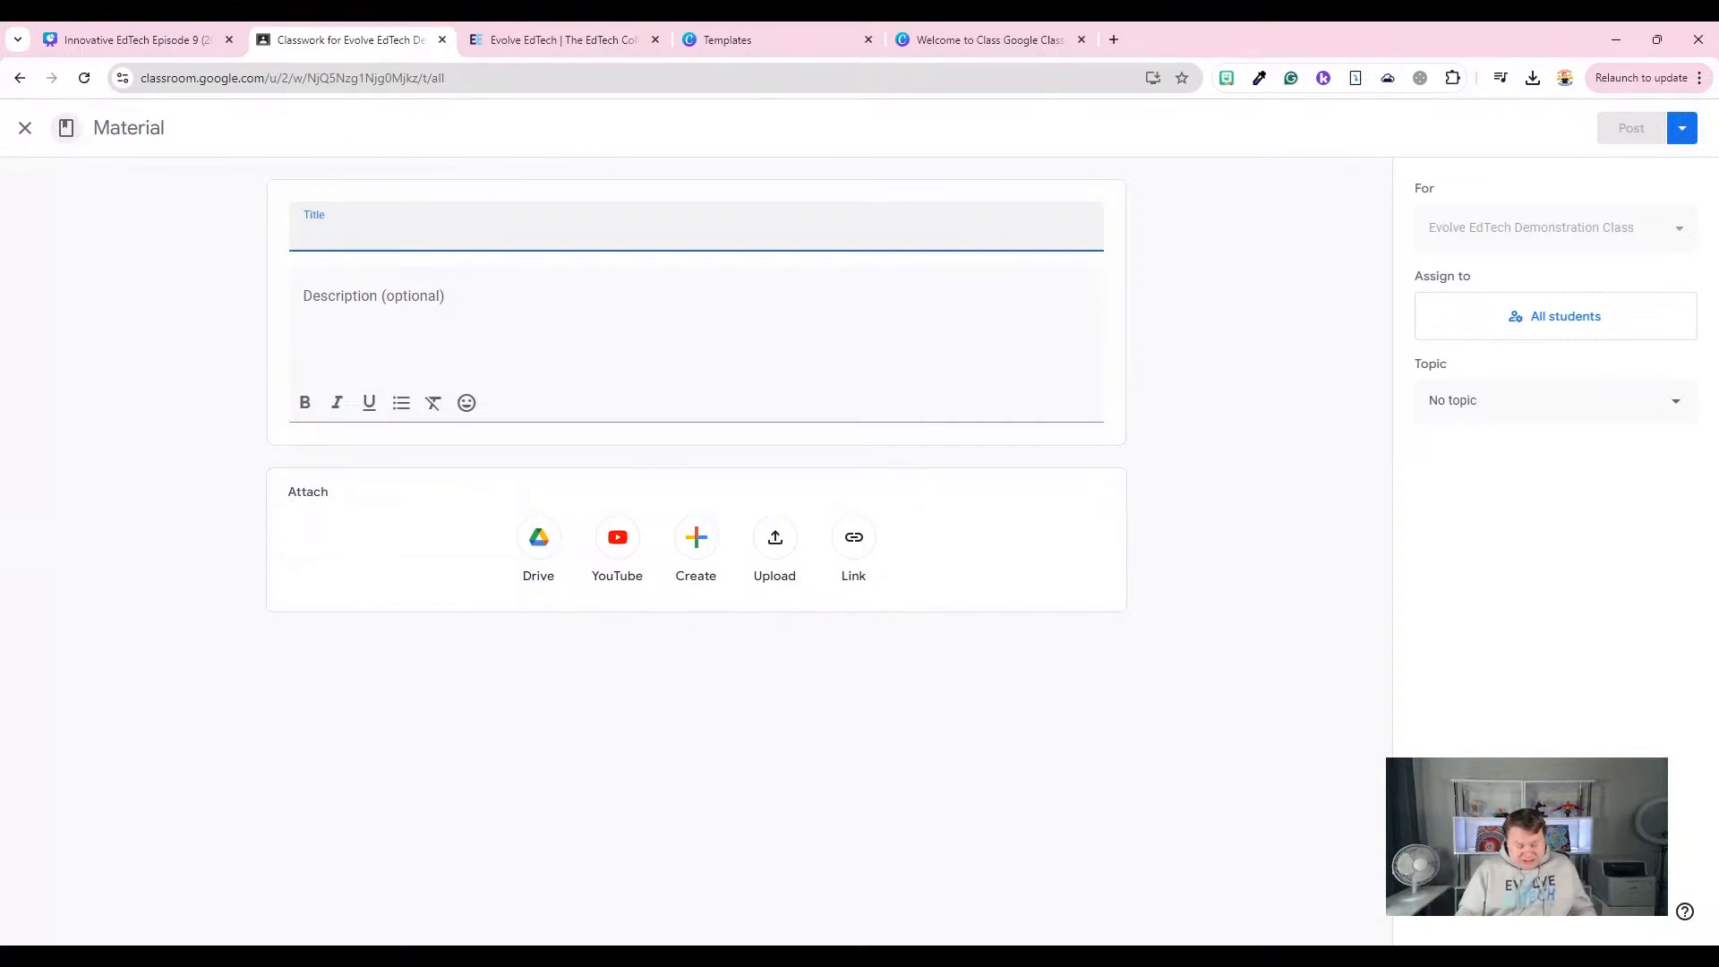
text(Module)
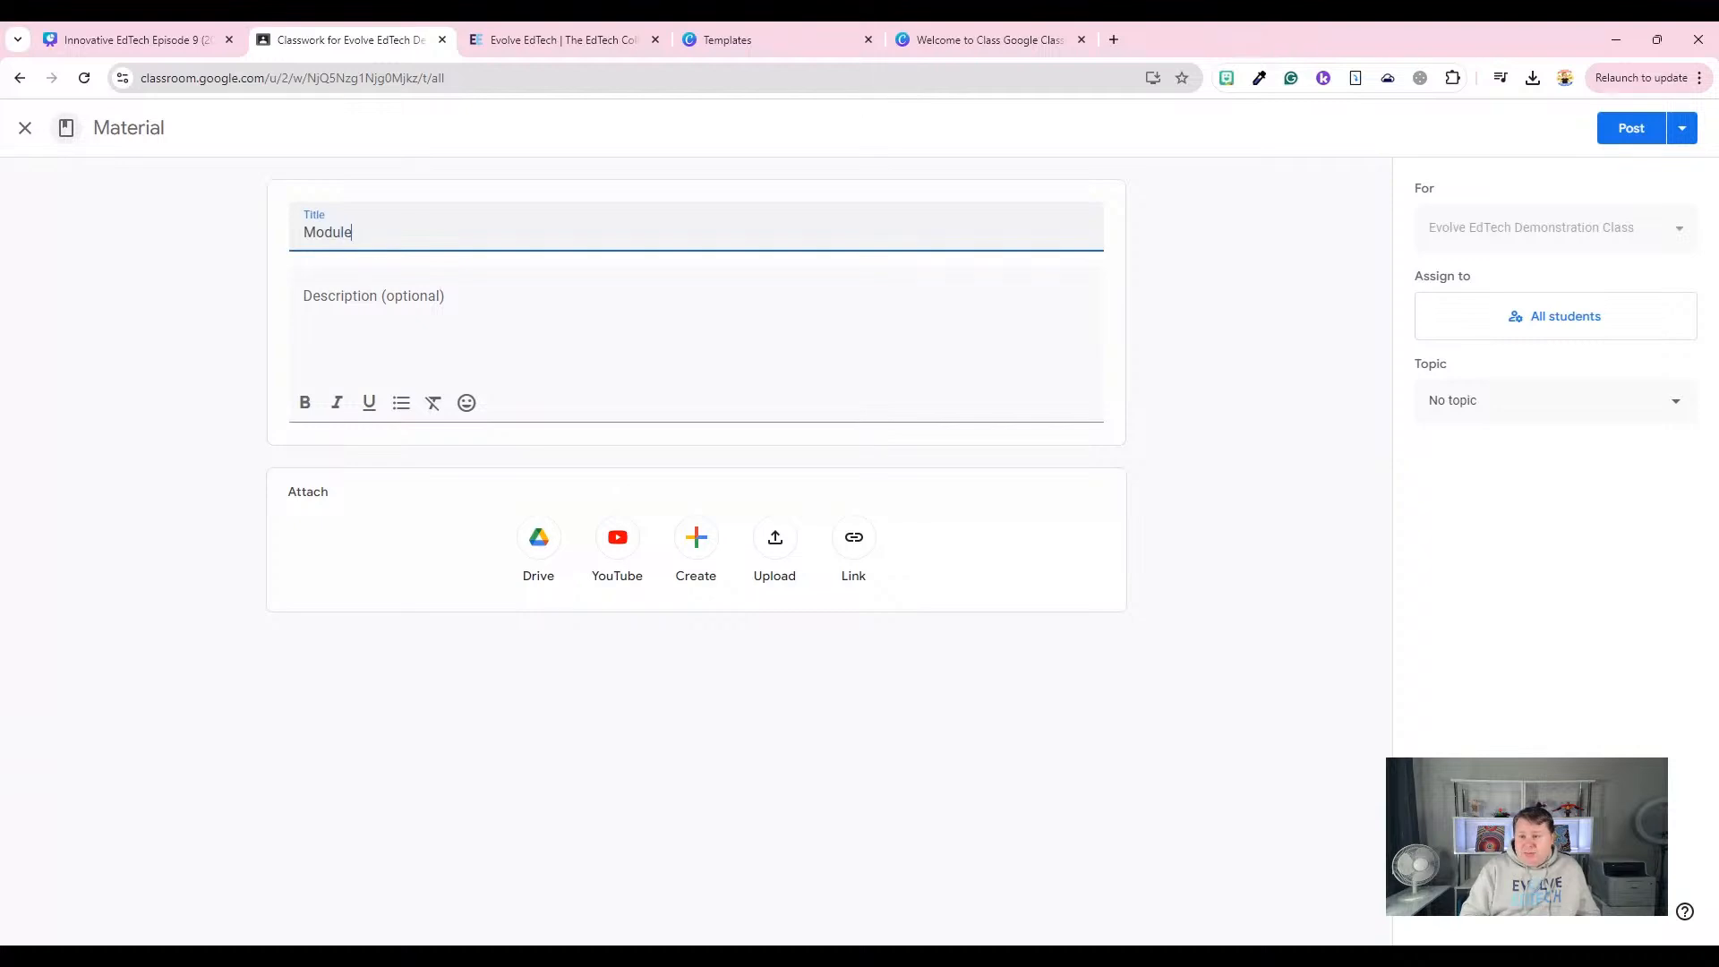
text( 1 Review)
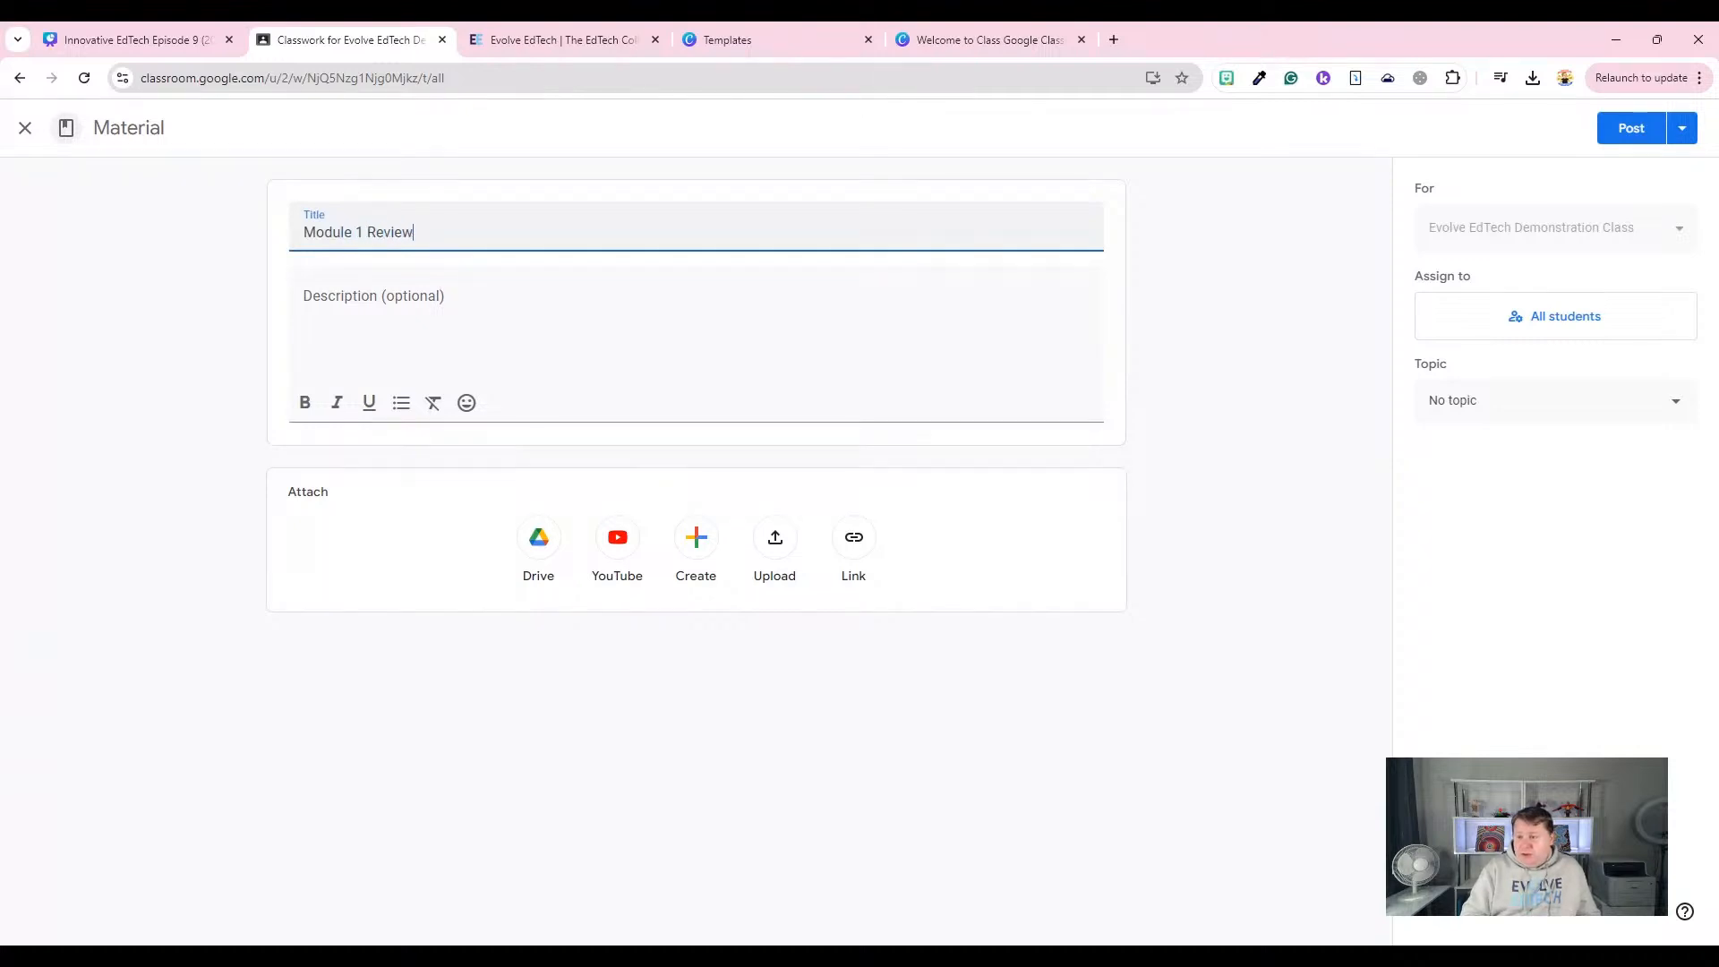
text( Quiz)
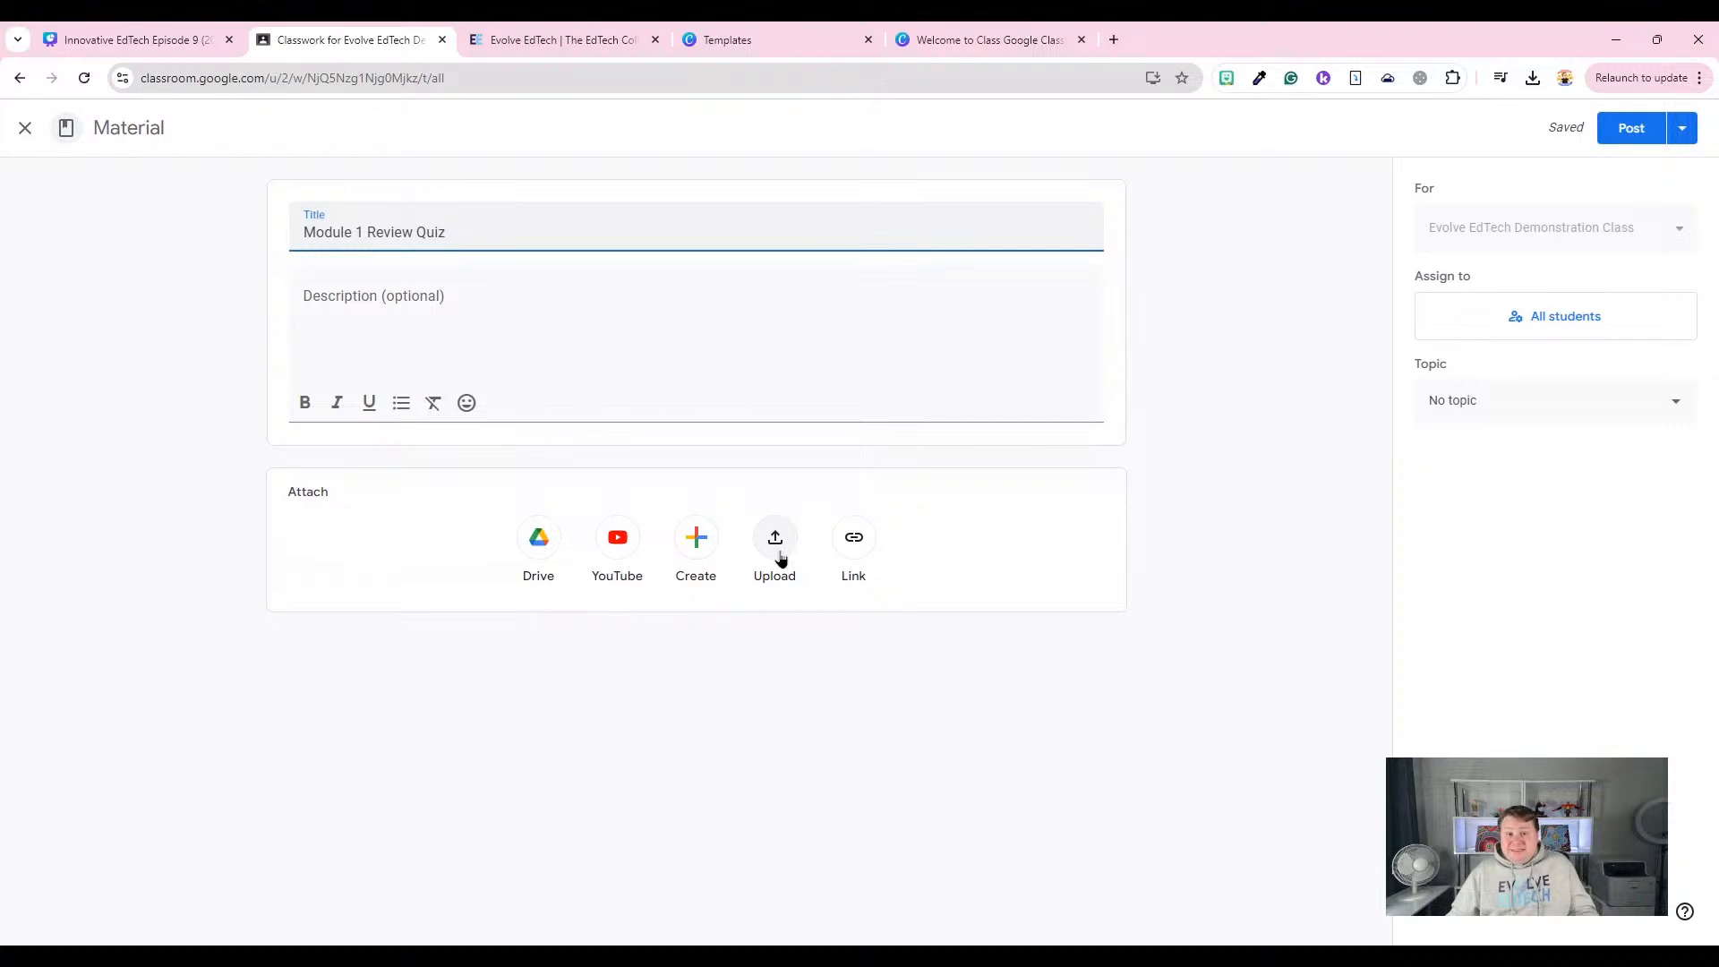
Attach a link to the Evolve EdTech collections page, evolveedtech.com/theedtechcollections, copied from its open browser tab, to the material.
click(855, 551)
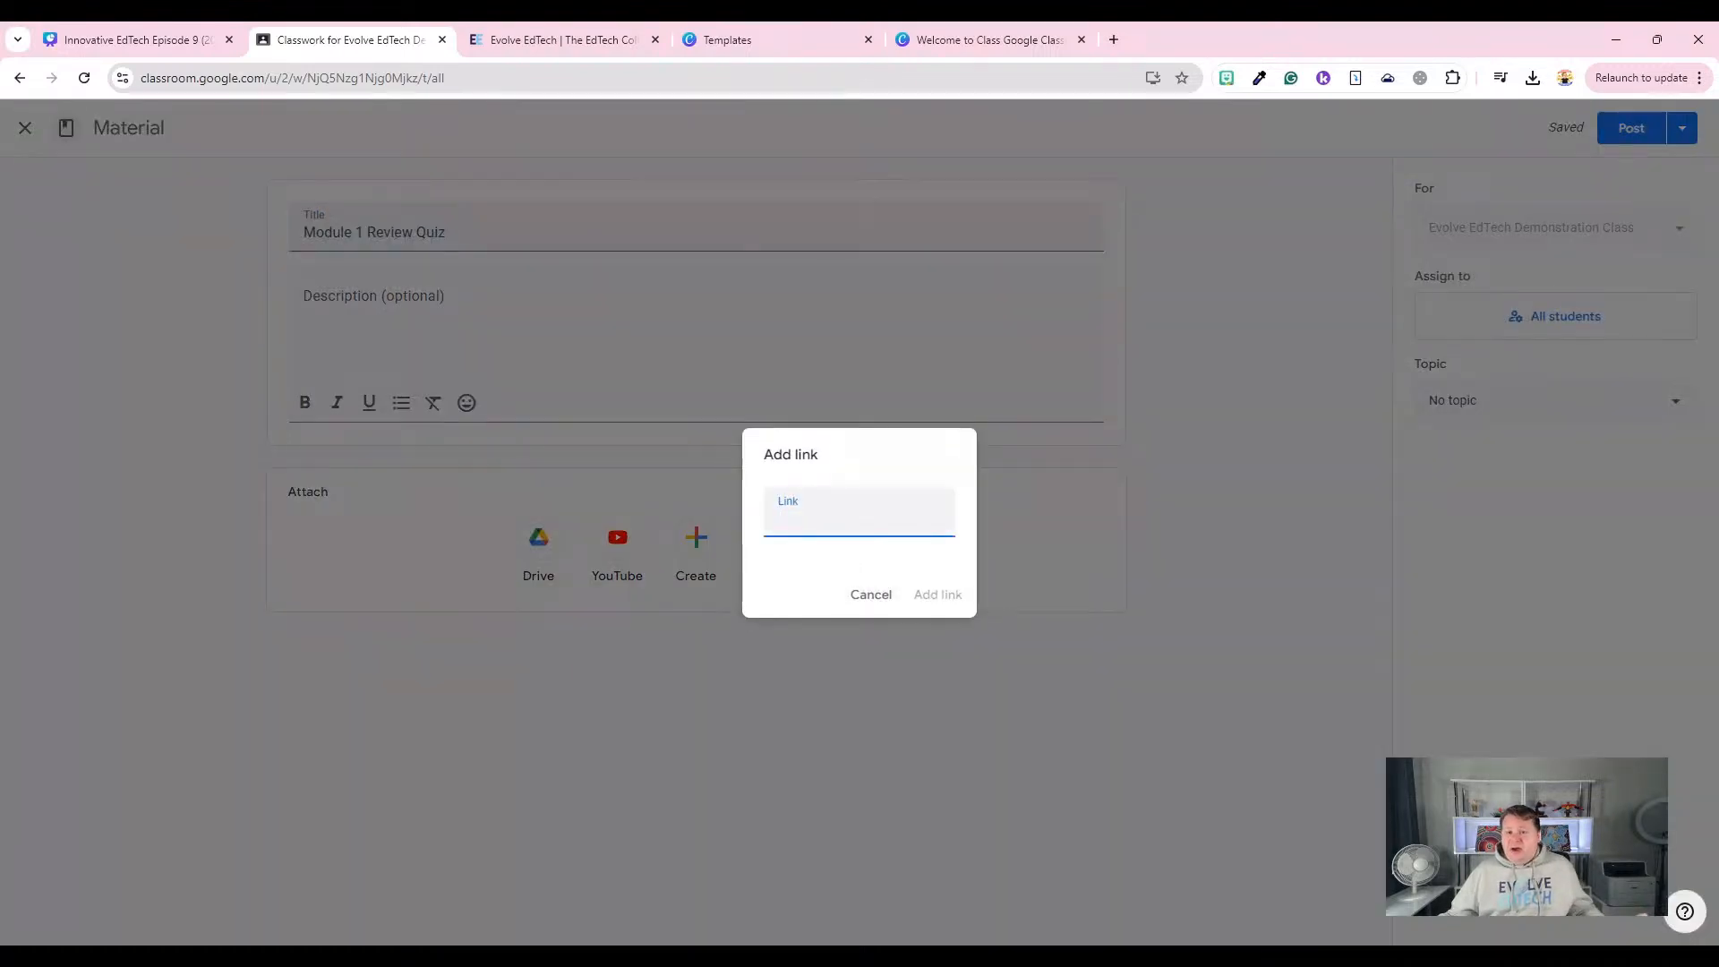
click(502, 36)
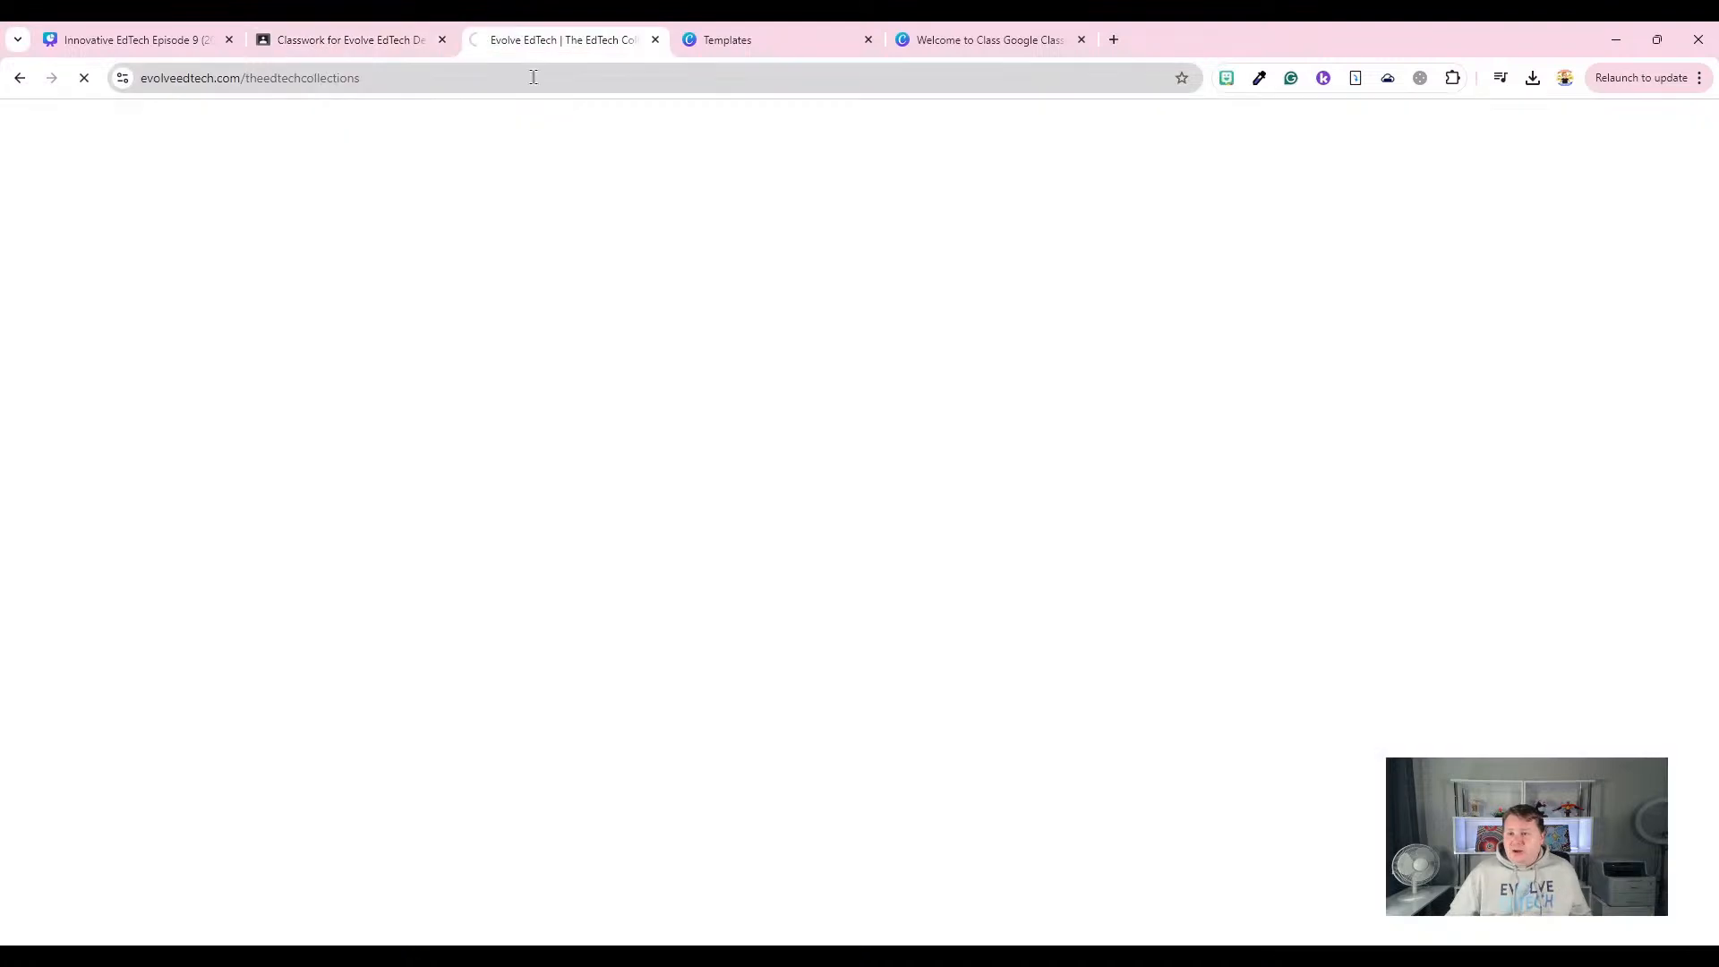
click(533, 78)
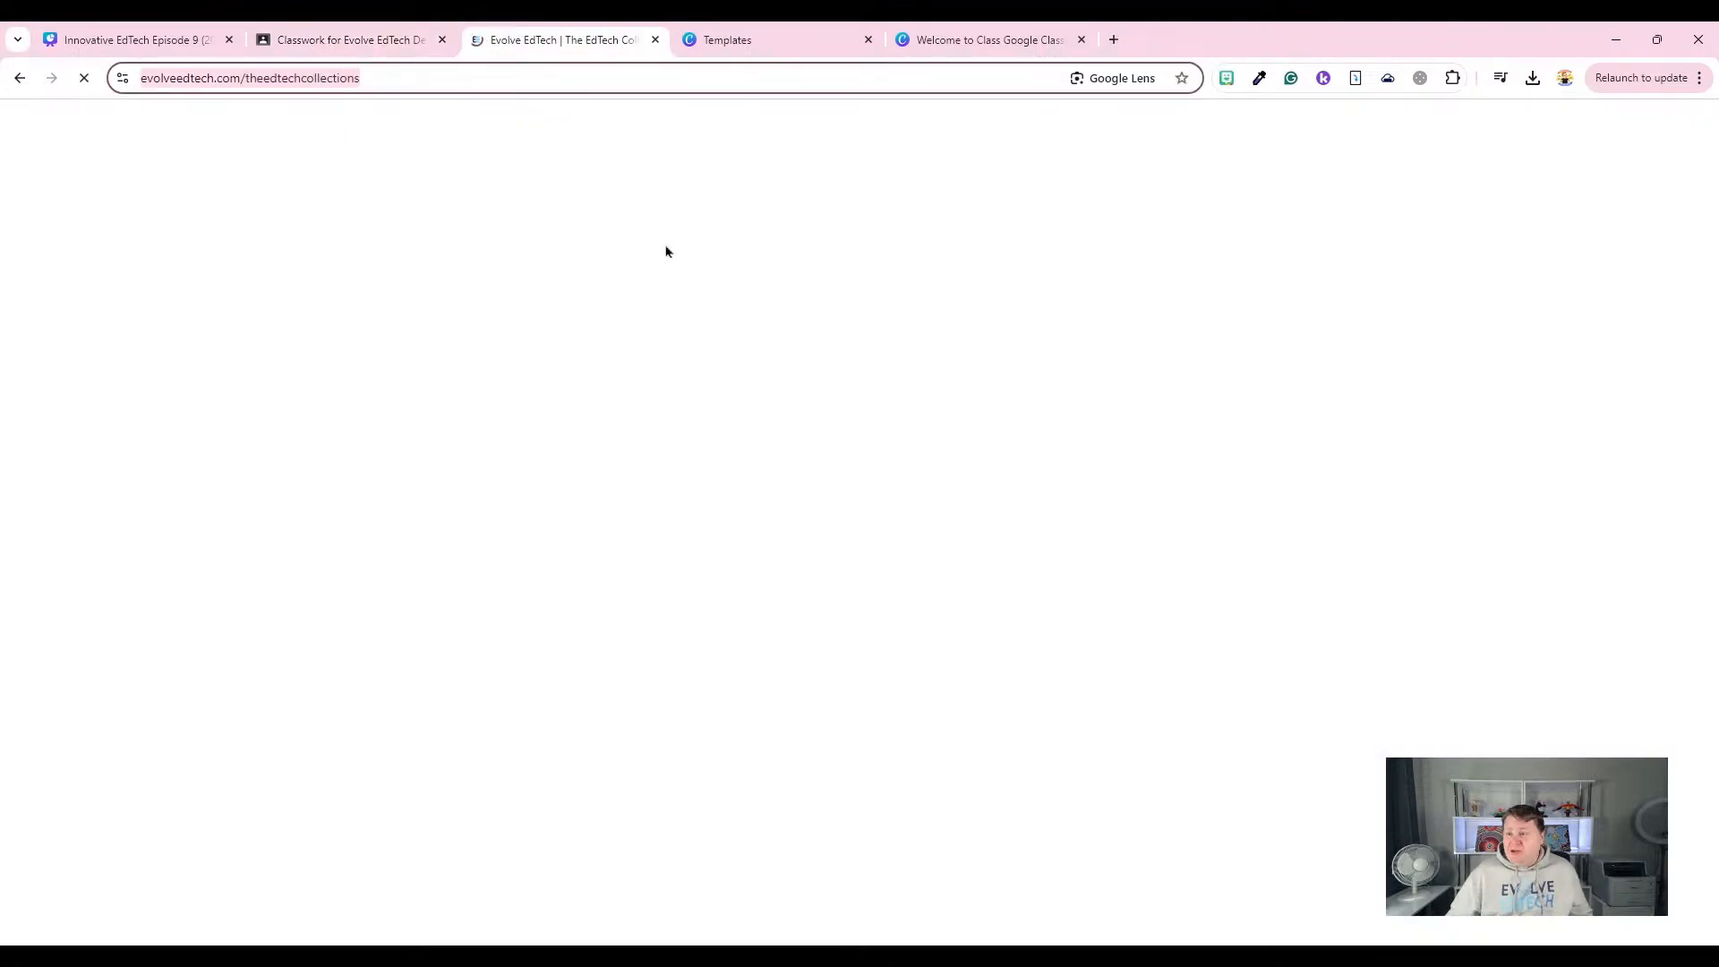
click(340, 40)
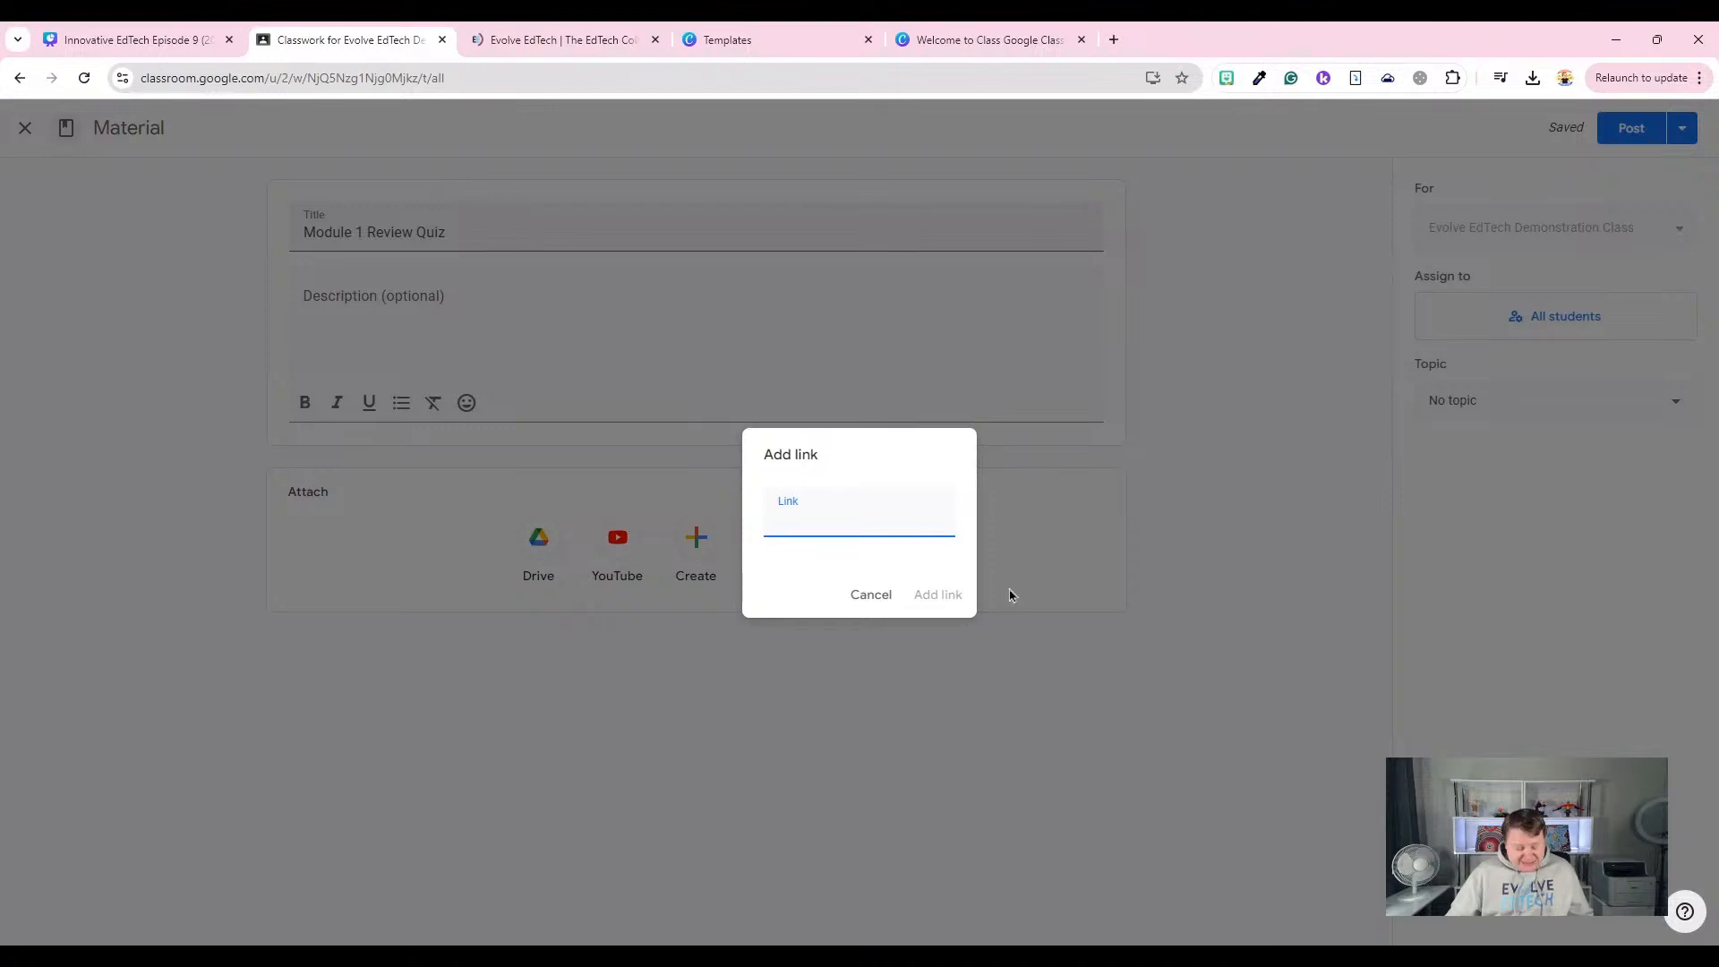
key(ctrl+v)
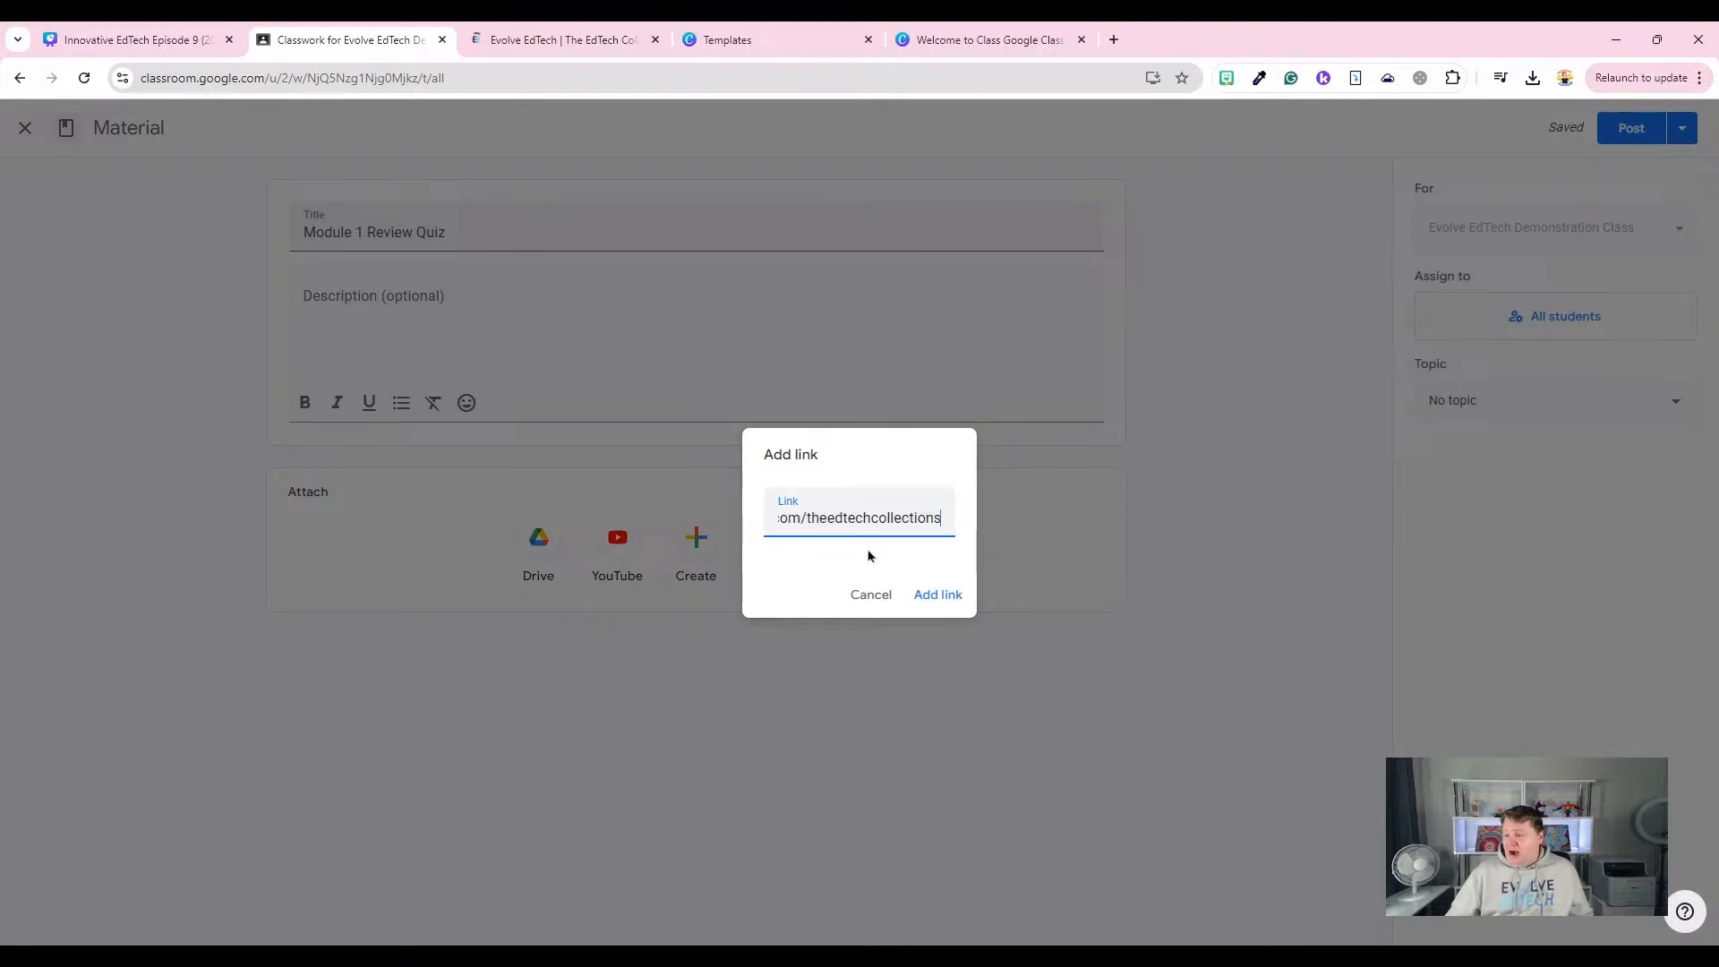
click(960, 594)
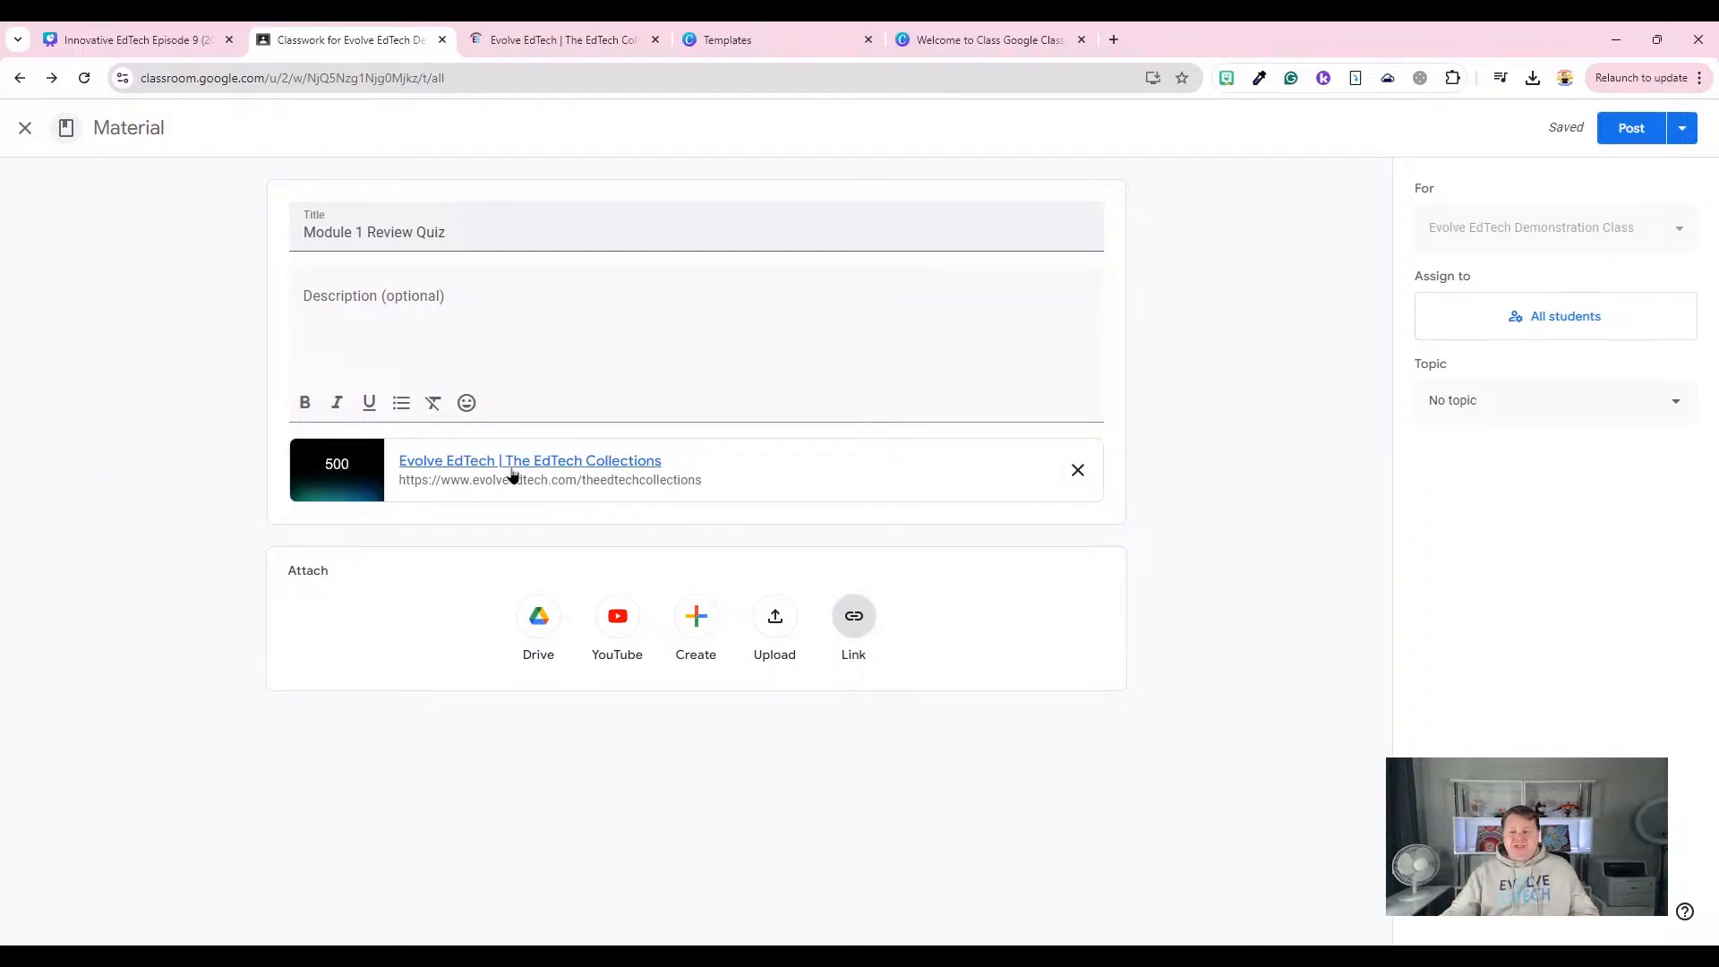
Leave the material's description blank and save the material as a draft.
click(405, 330)
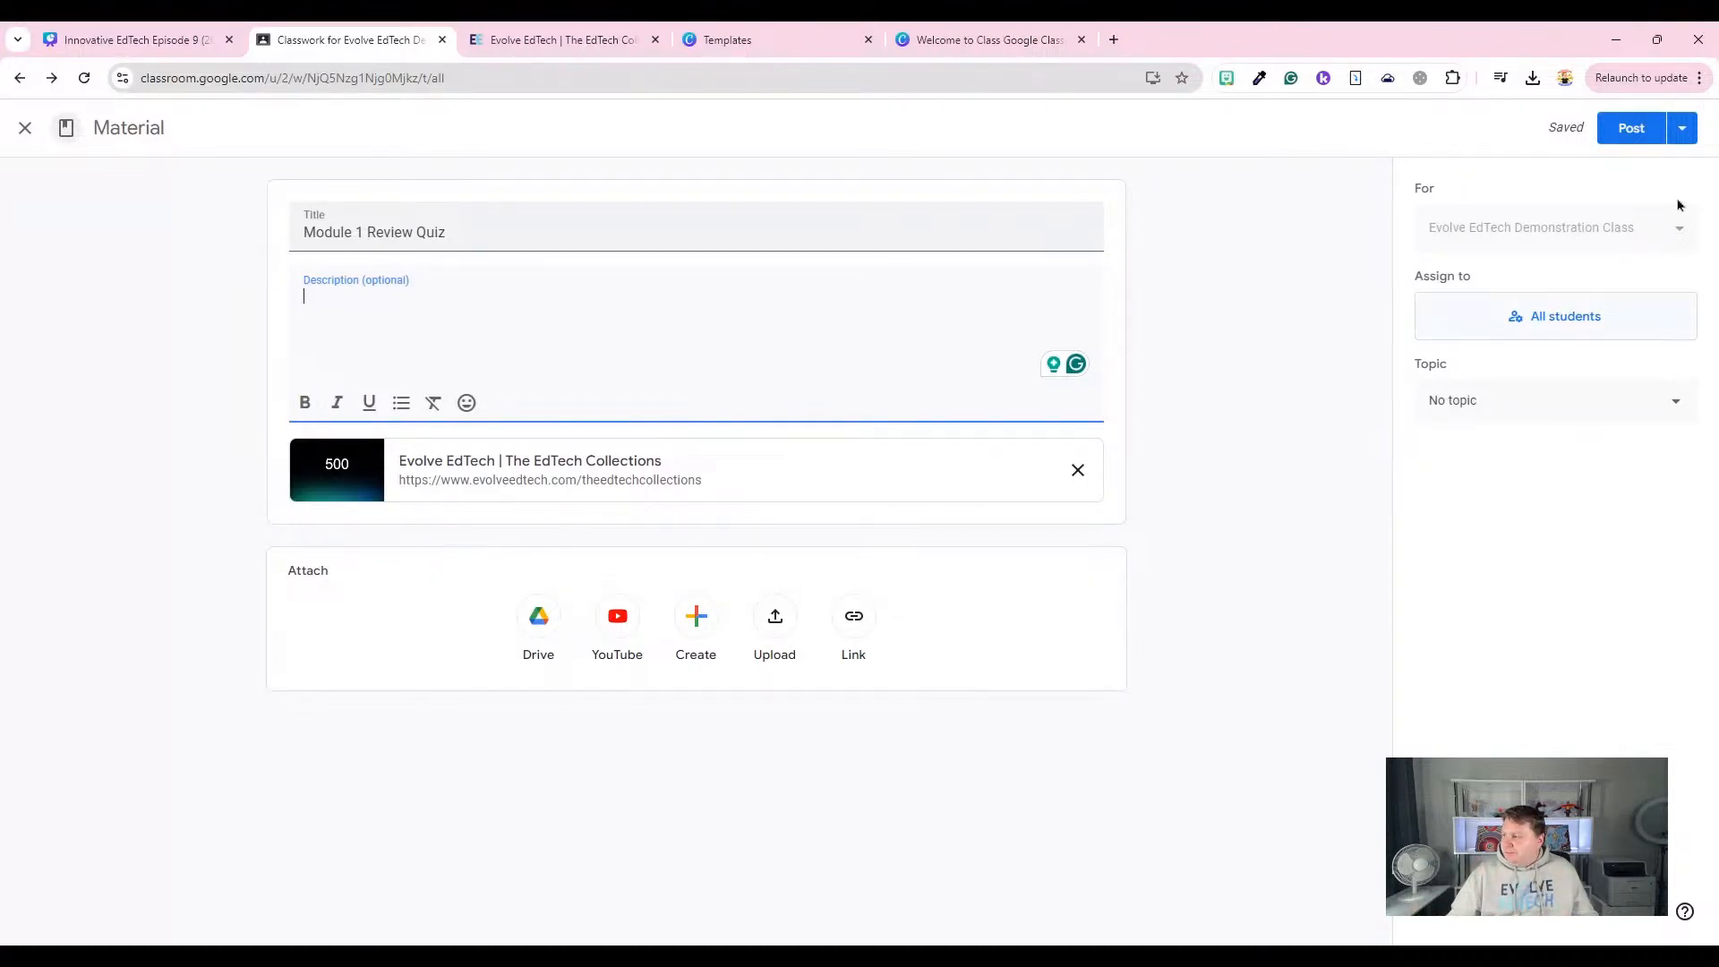
click(1687, 131)
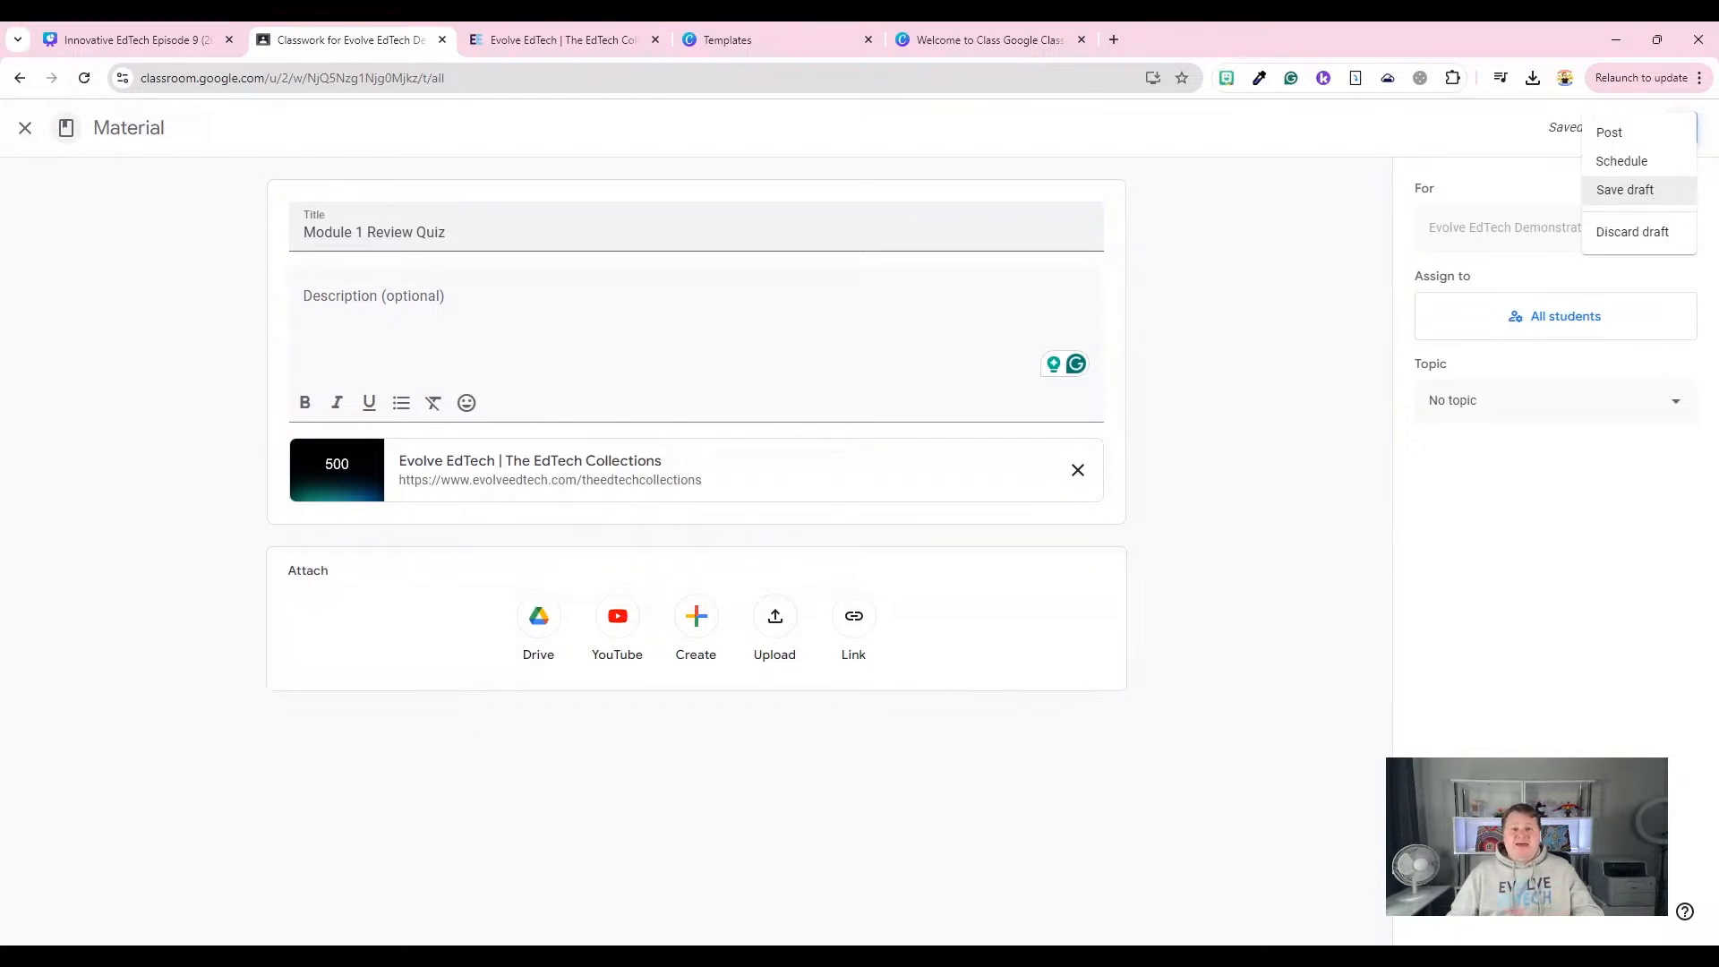
click(1649, 194)
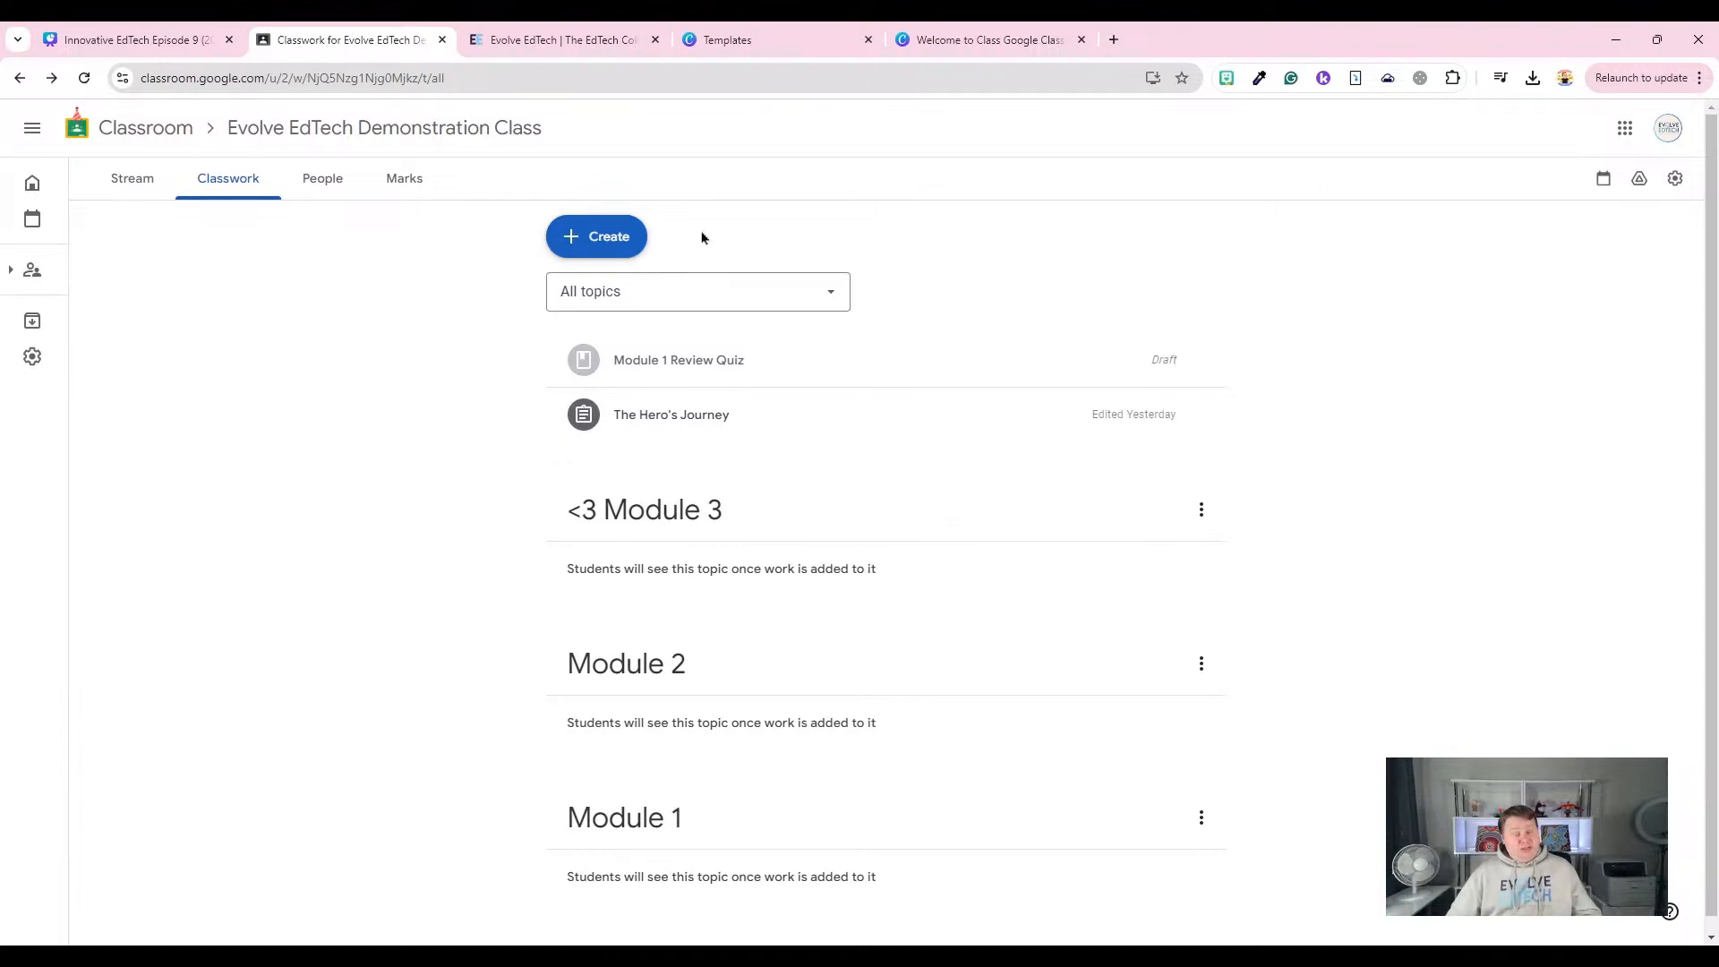
Start a new assignment, attach a newly created blank Google Docs document, and dismiss the sharing settings tip.
click(614, 235)
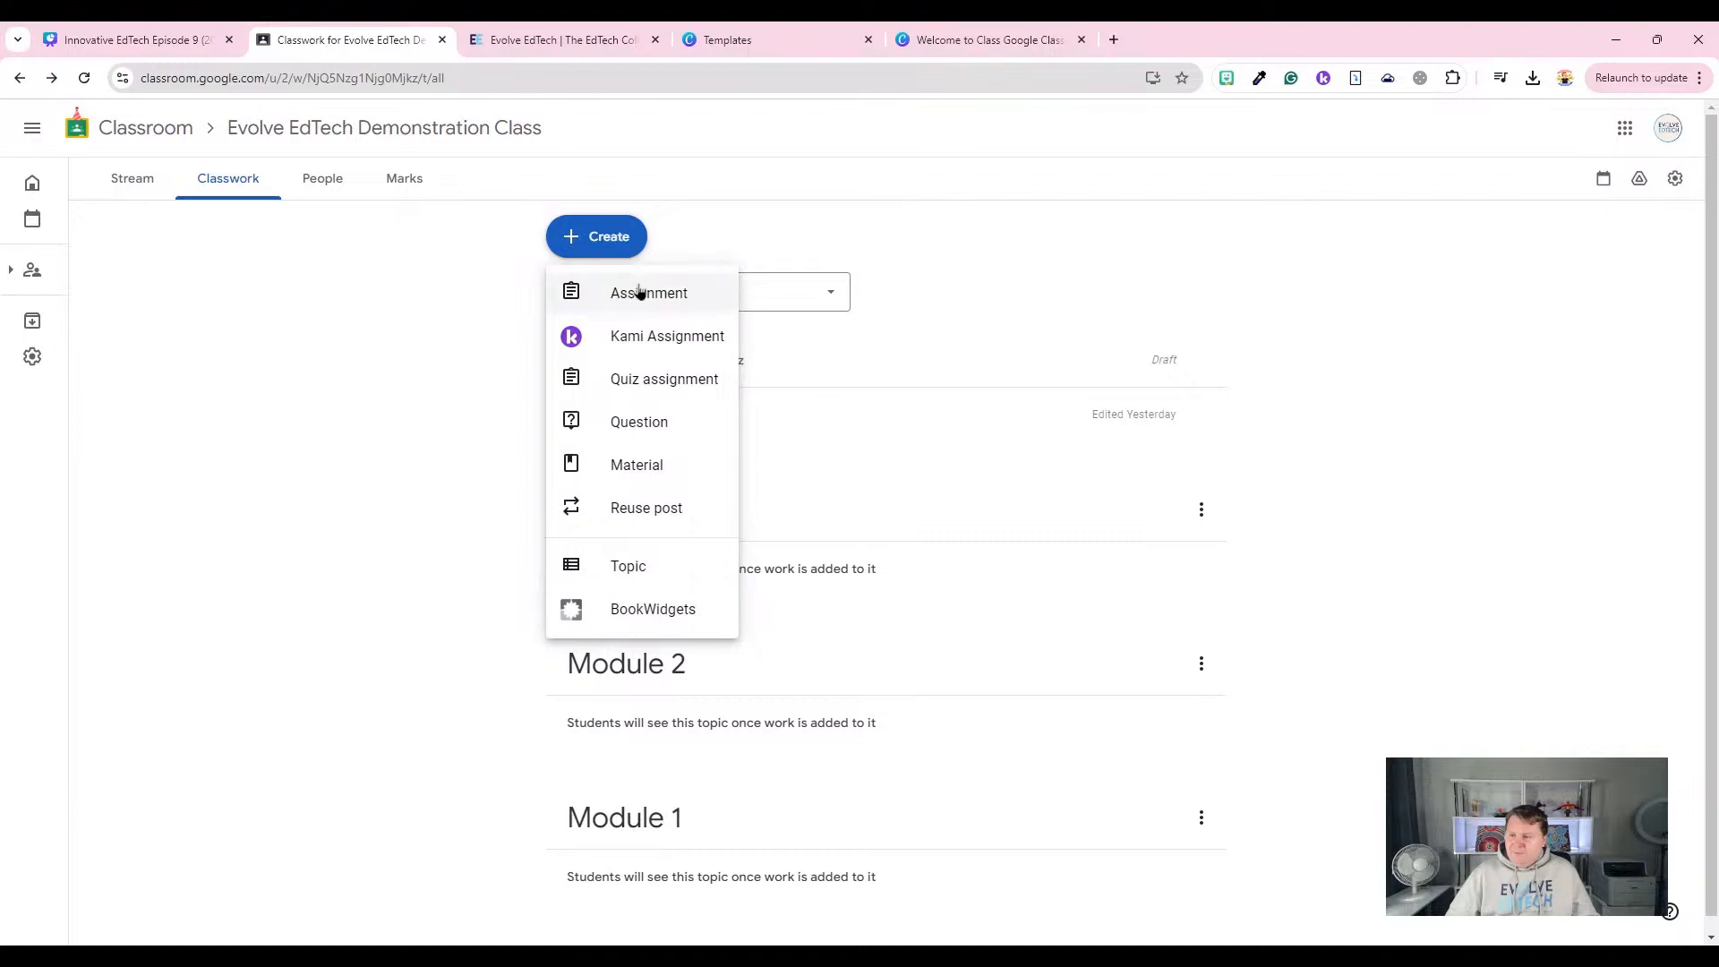
click(641, 296)
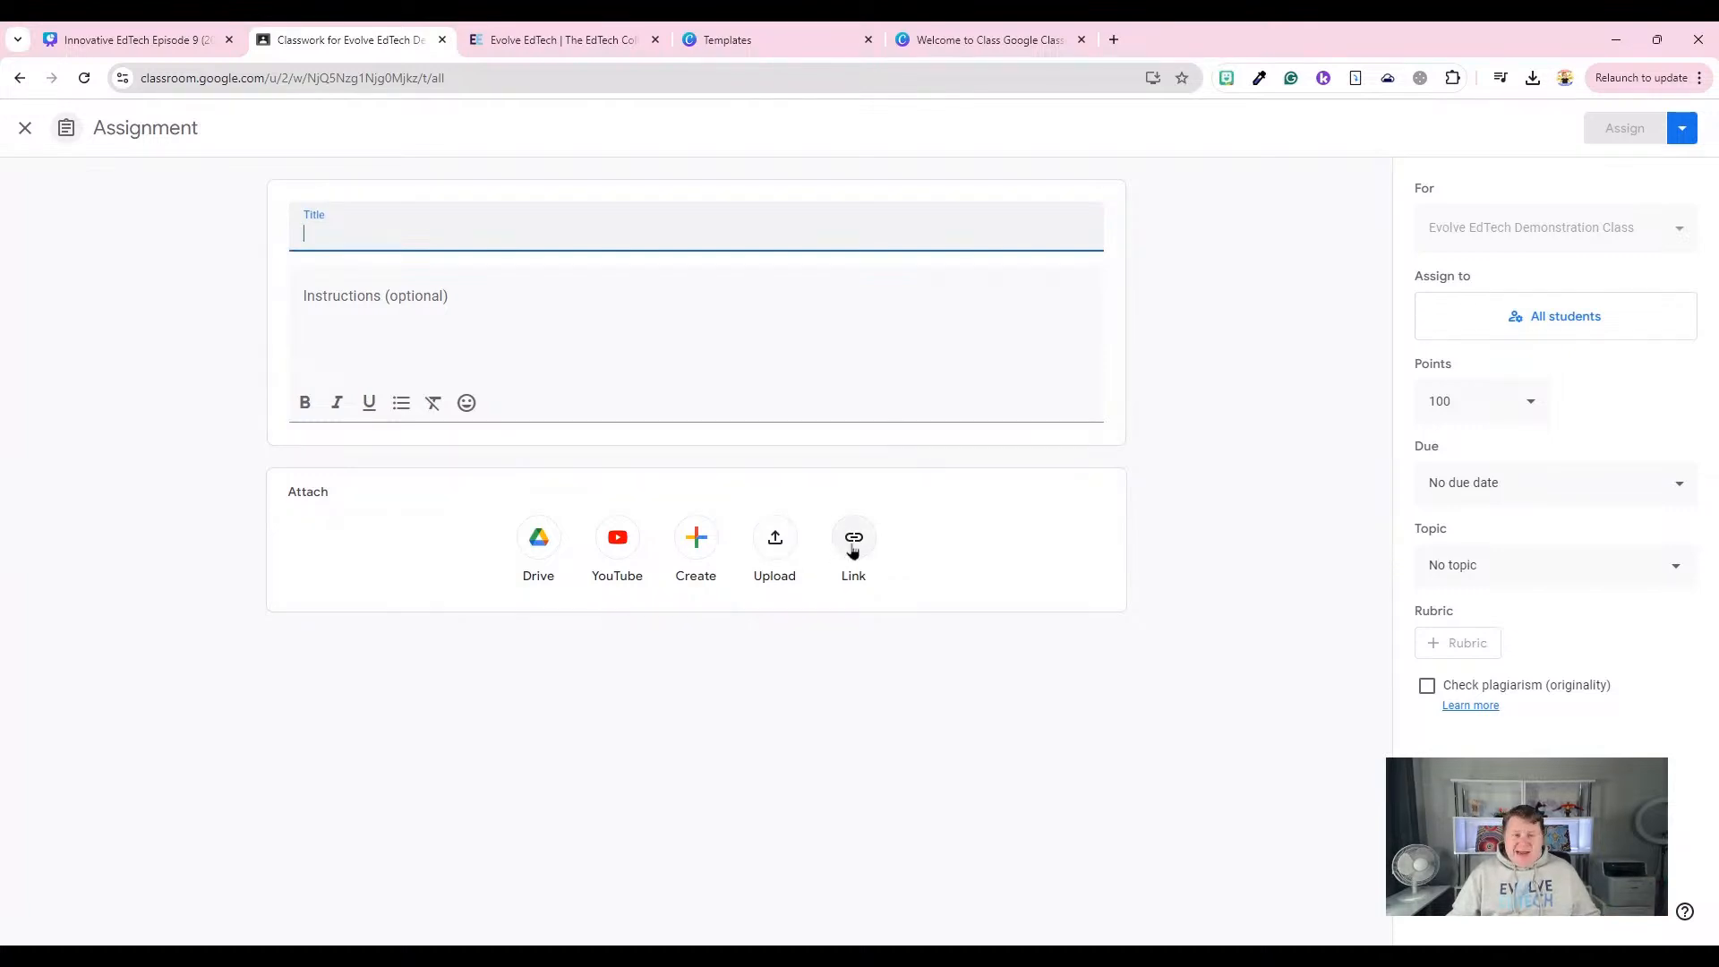
click(696, 544)
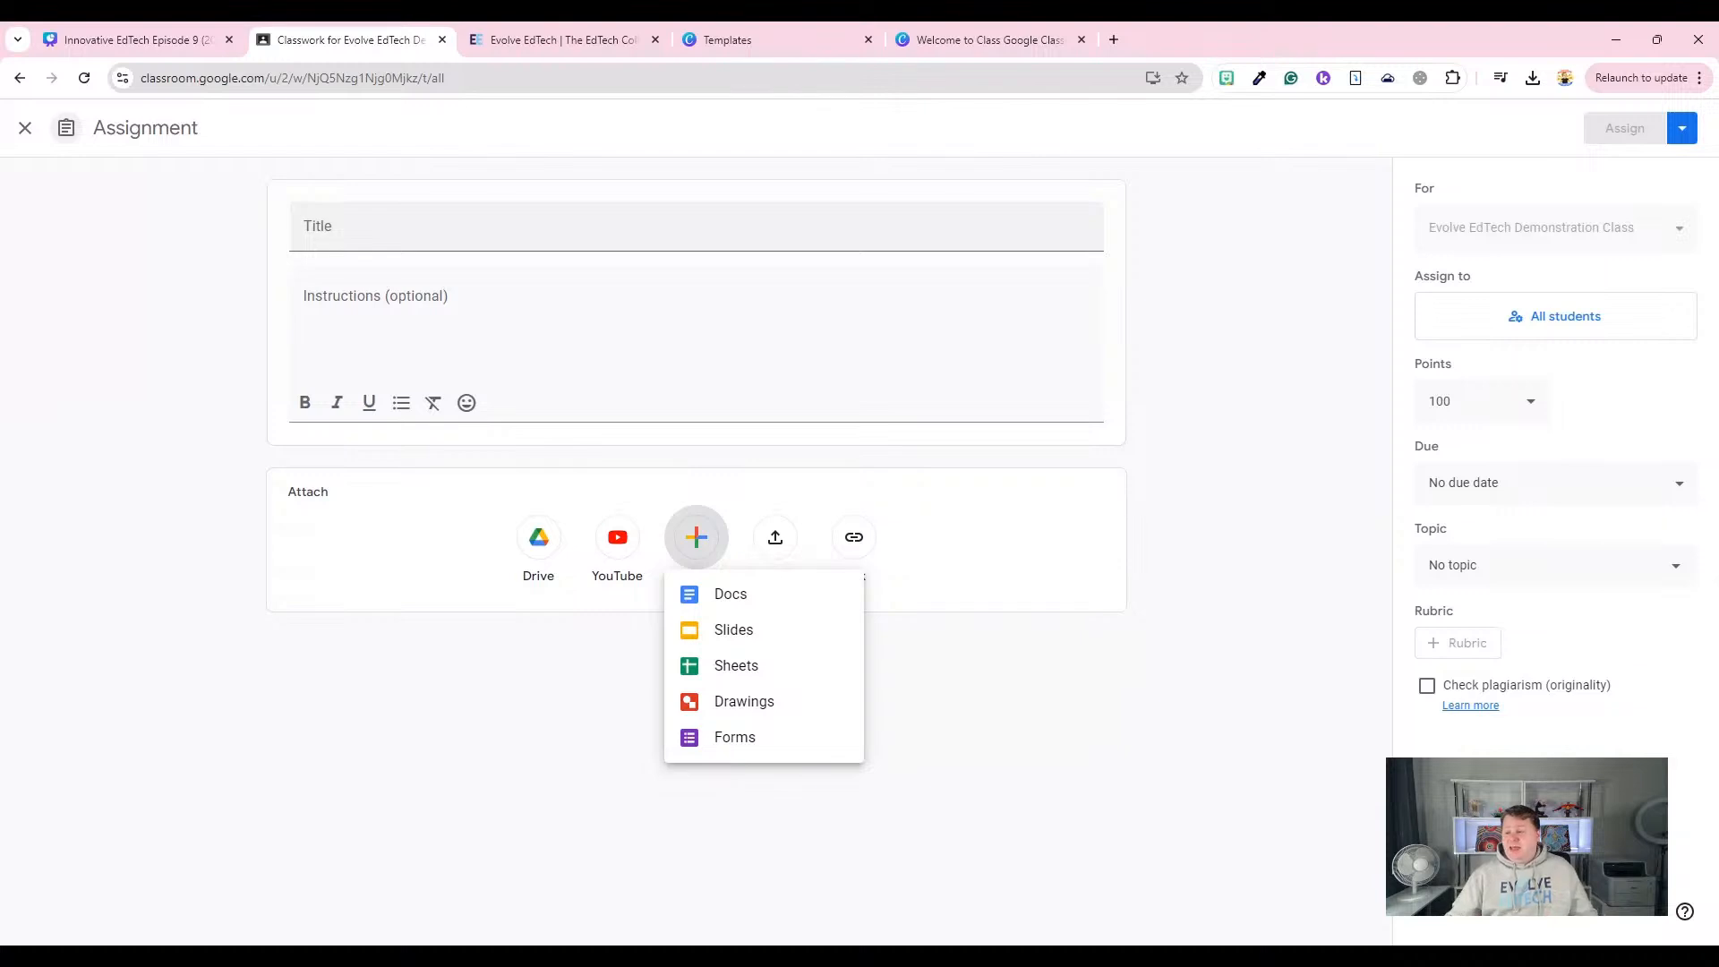
click(731, 594)
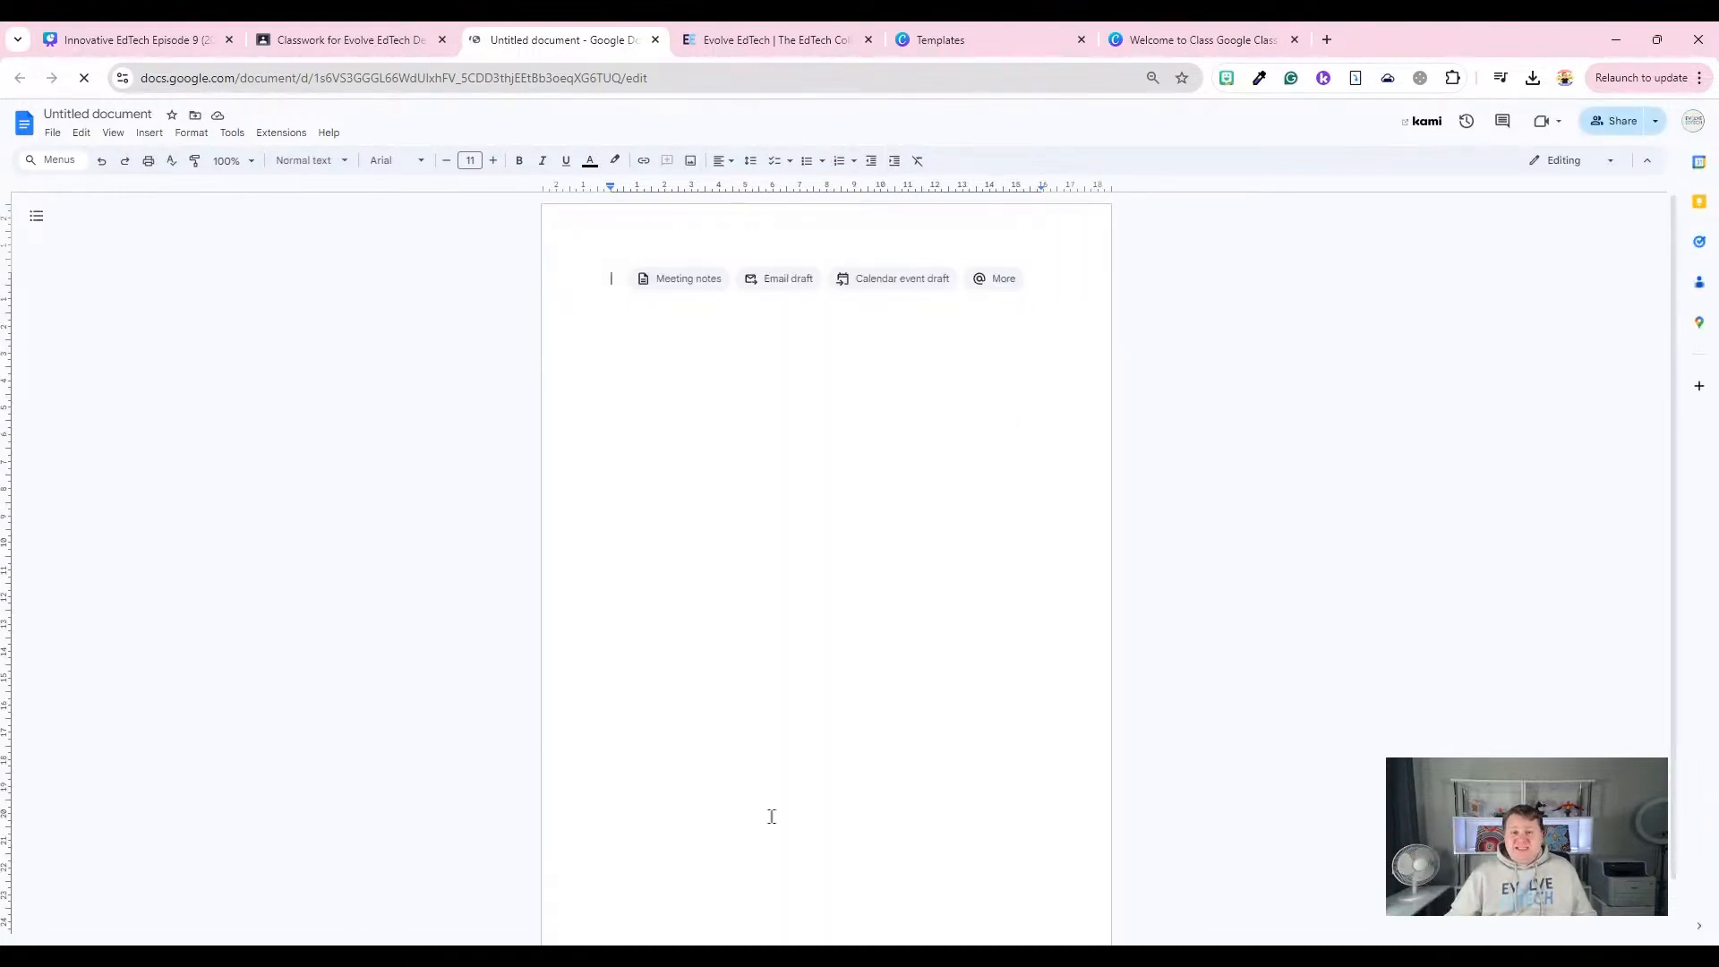
click(354, 34)
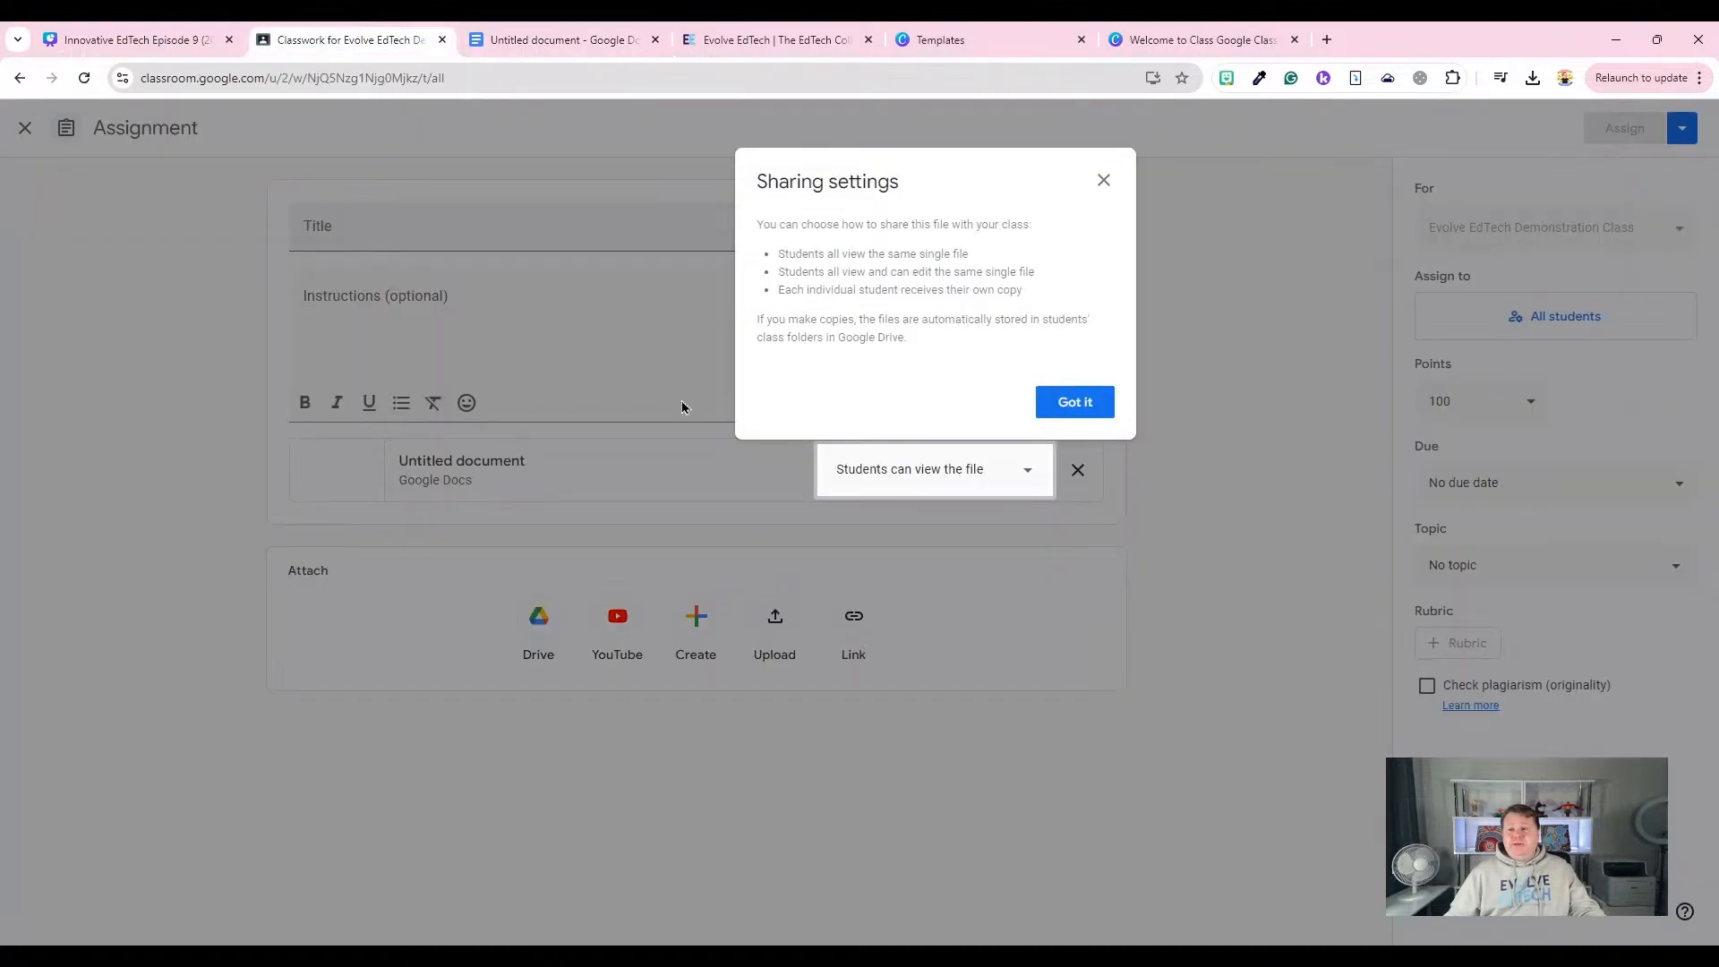
click(1102, 182)
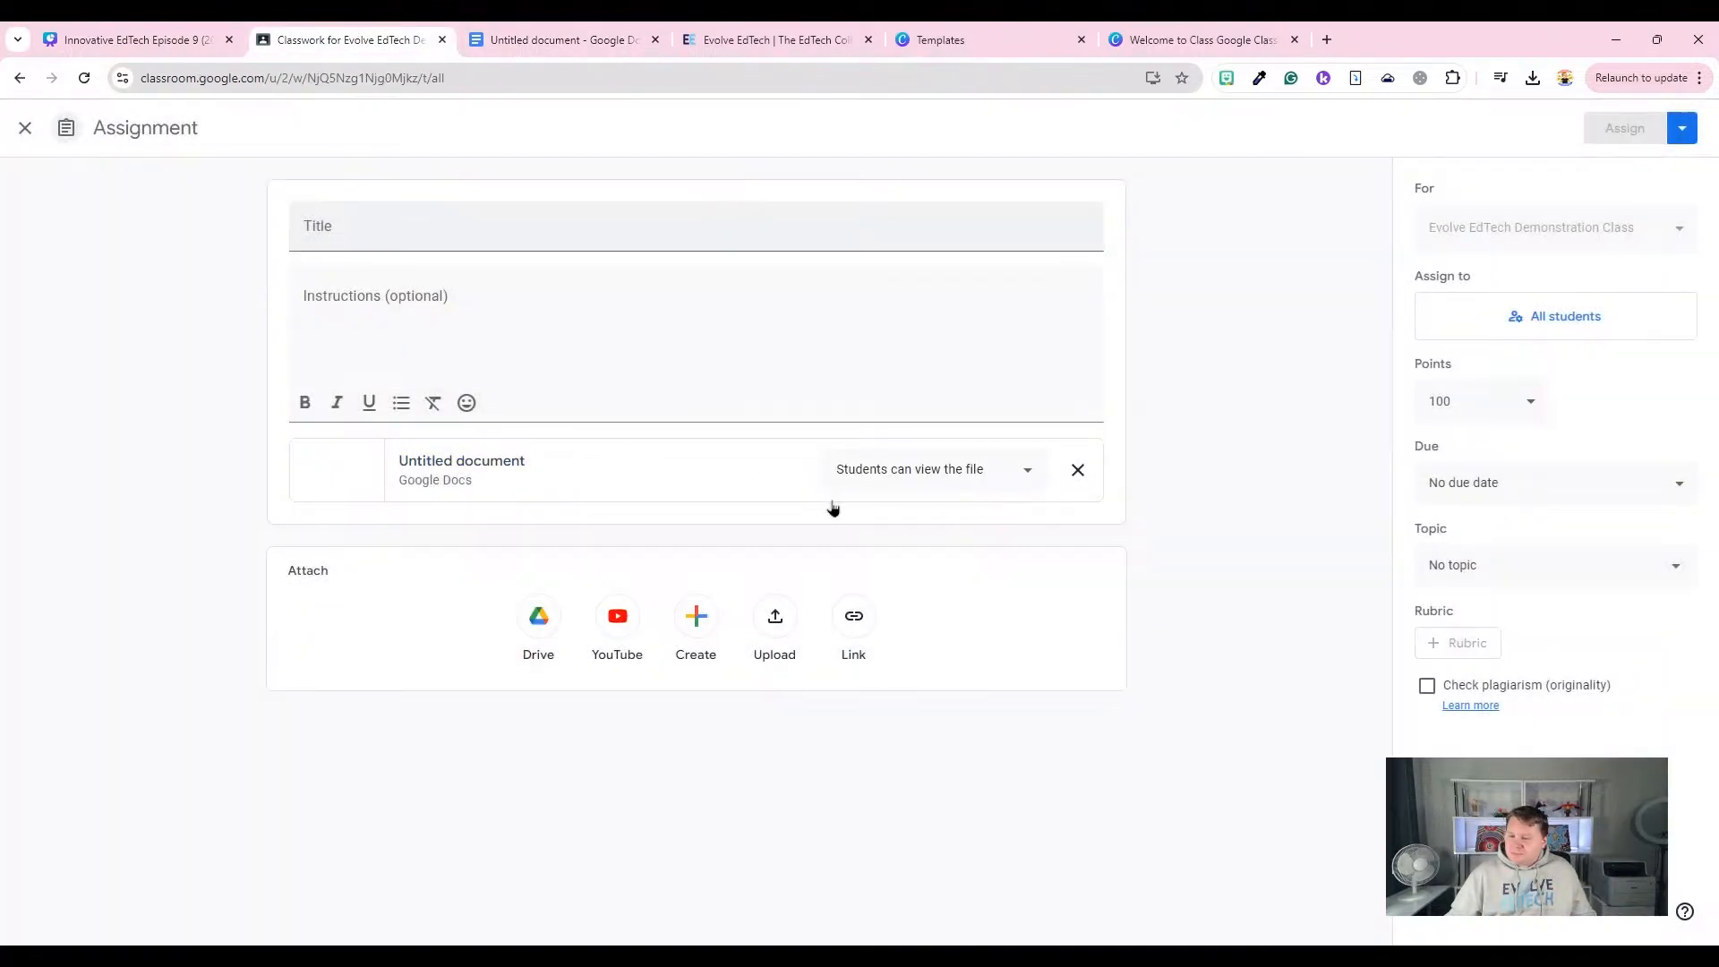
Set the attached document to "Make a copy for each student" and close the untitled assignment without assigning it.
click(1026, 481)
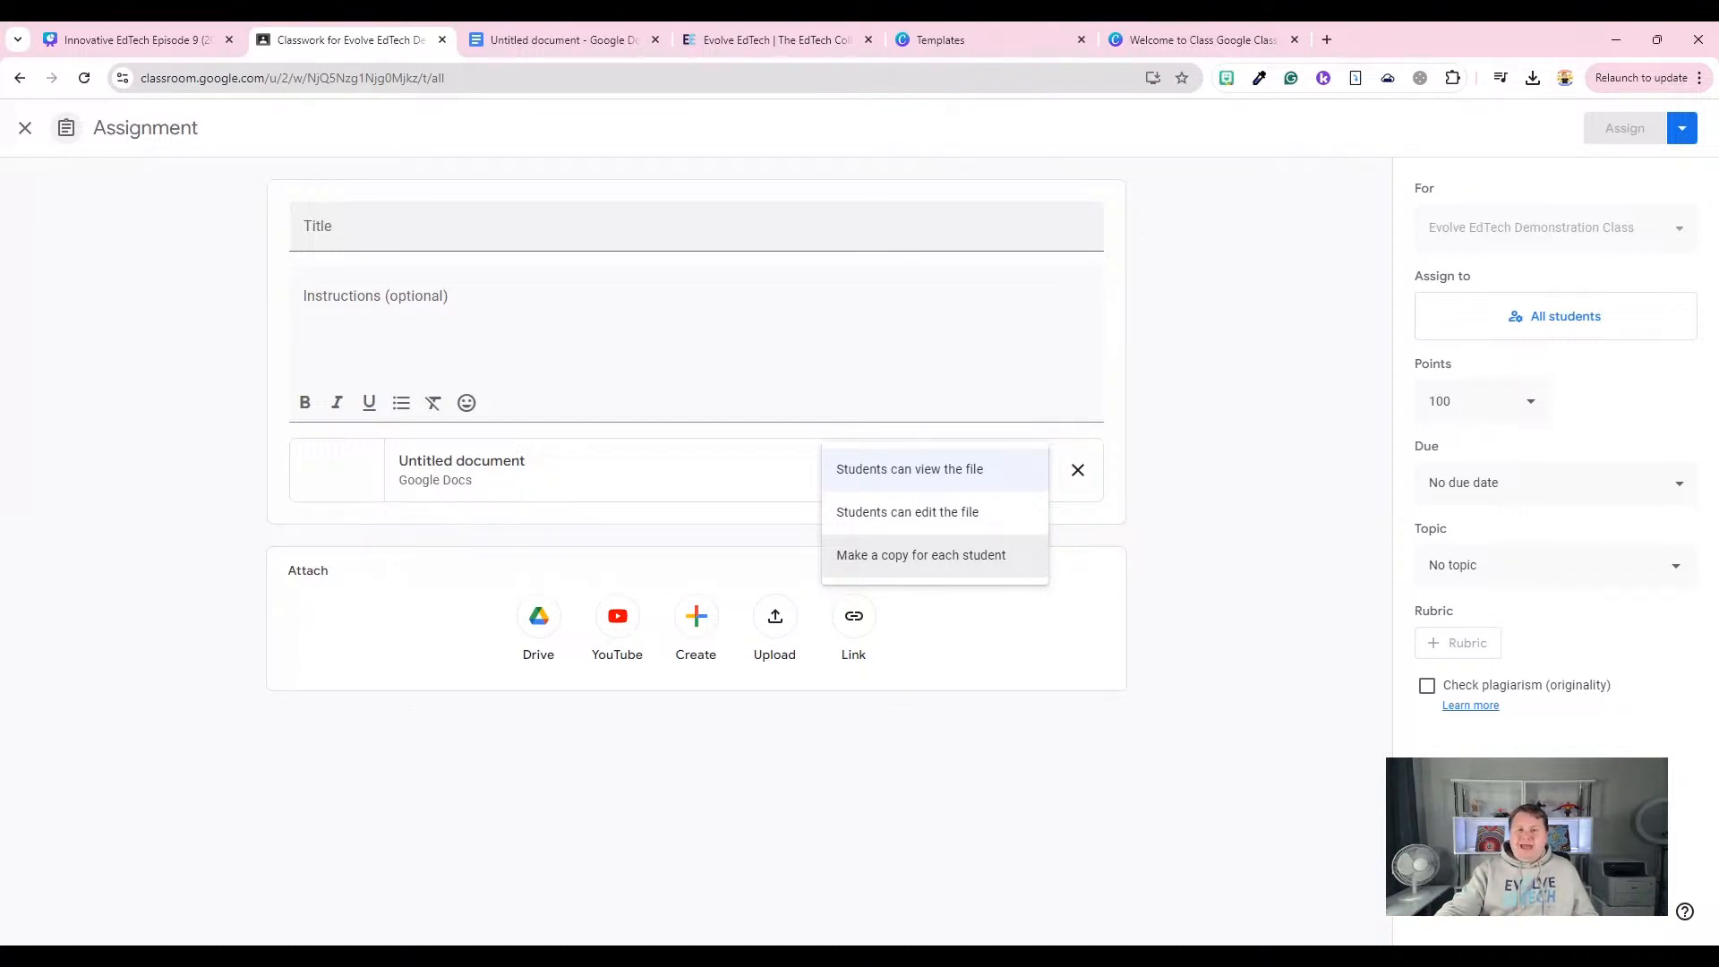
click(974, 557)
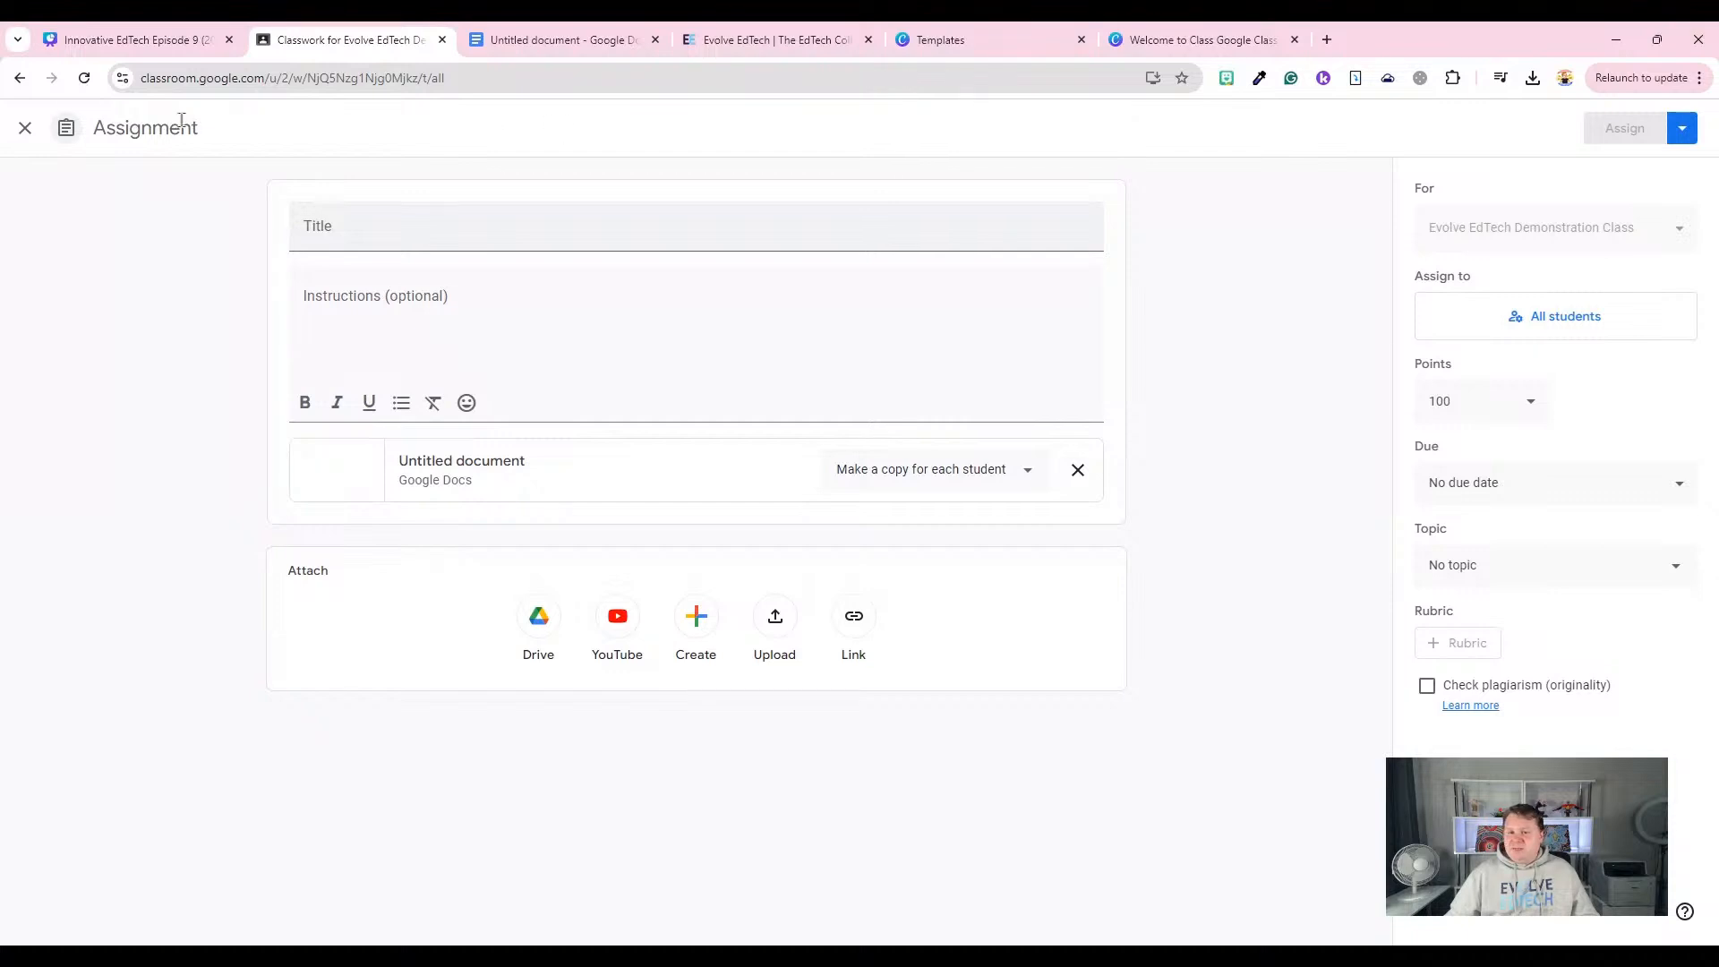
click(32, 136)
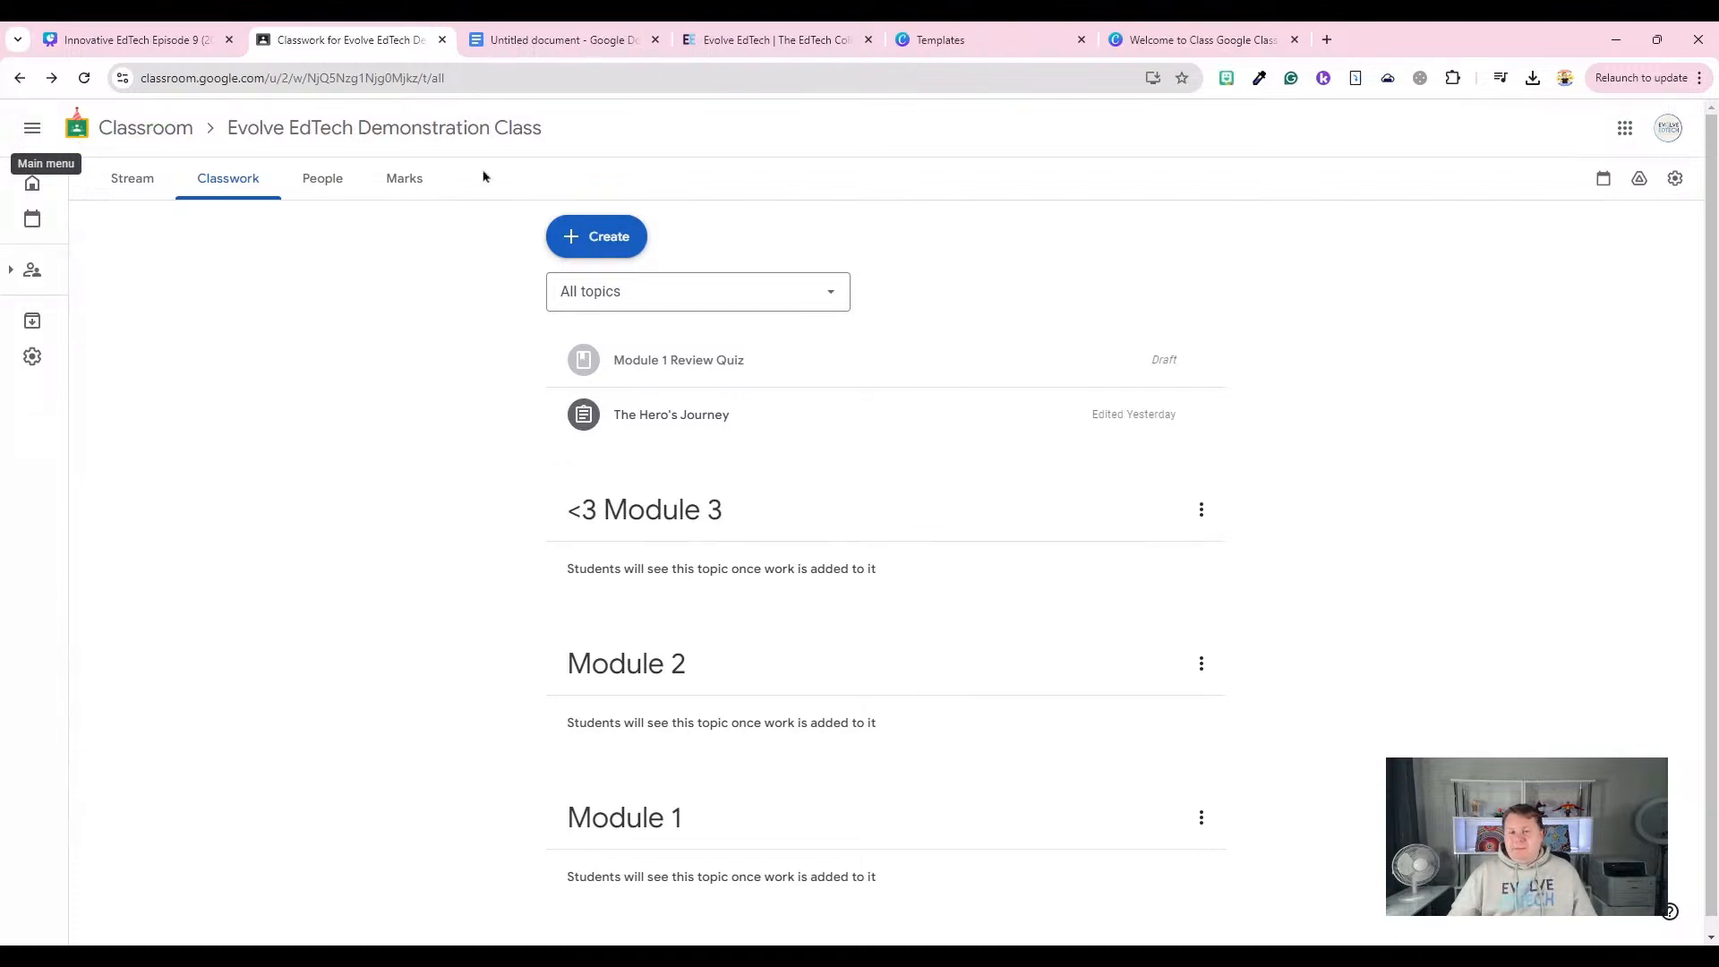
Start a new assignment, review who it can be assigned to, and keep it assigned to all students.
click(614, 250)
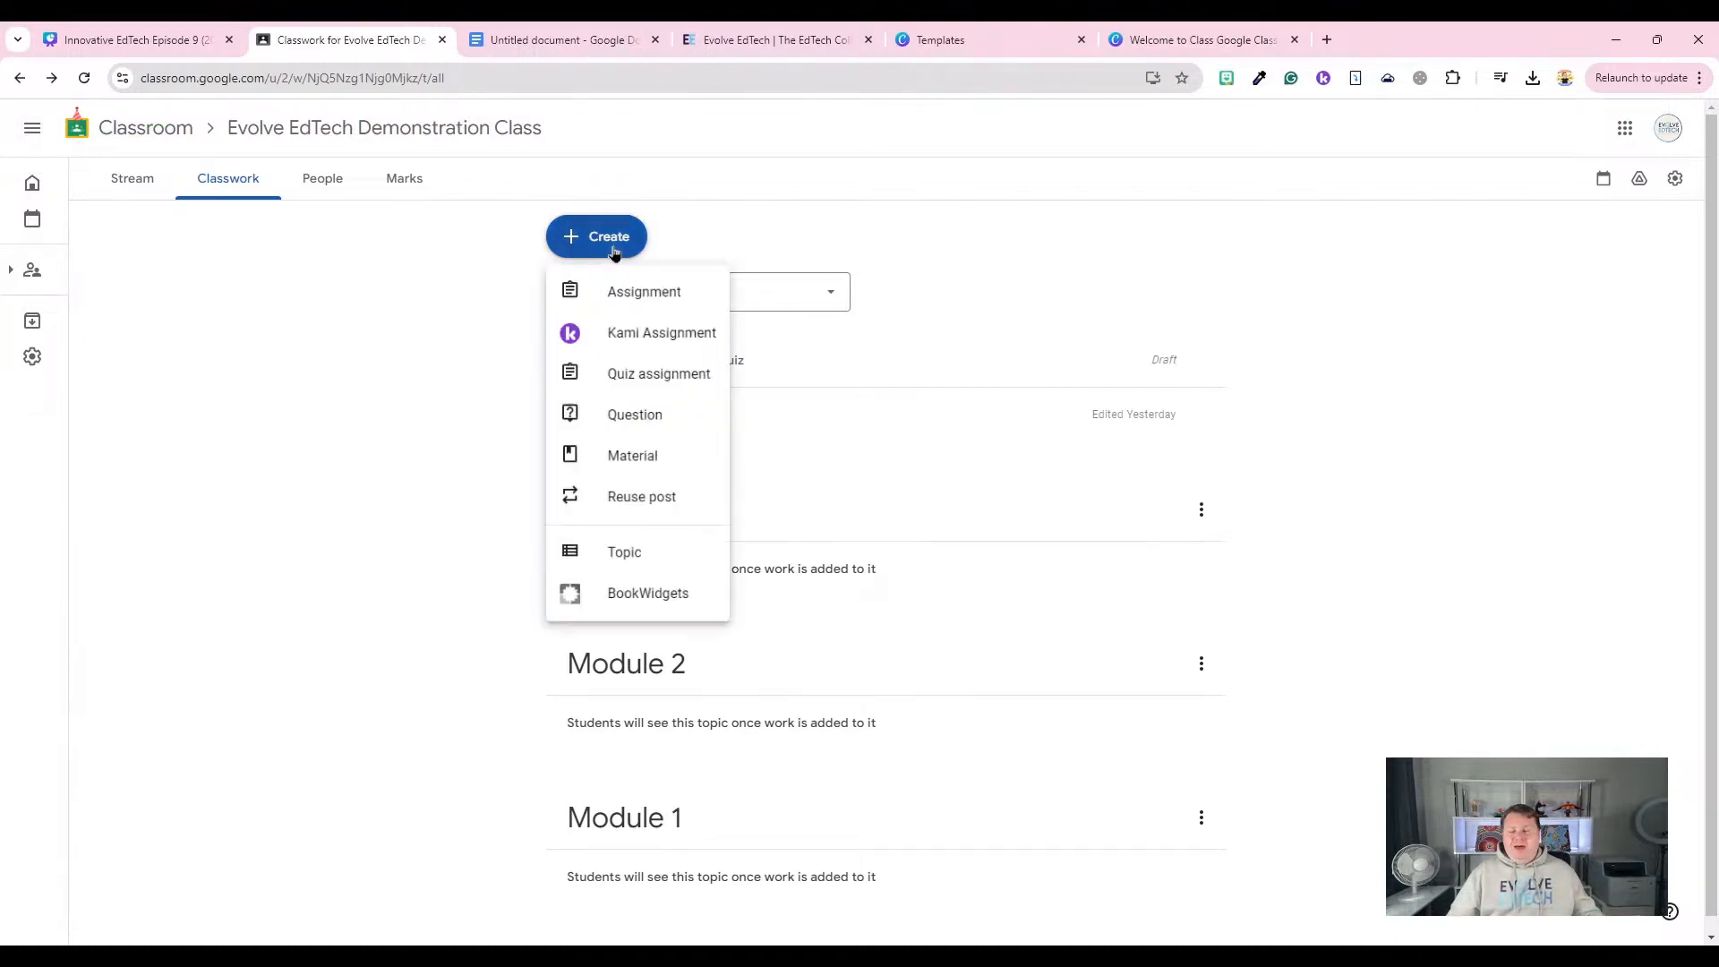
click(618, 296)
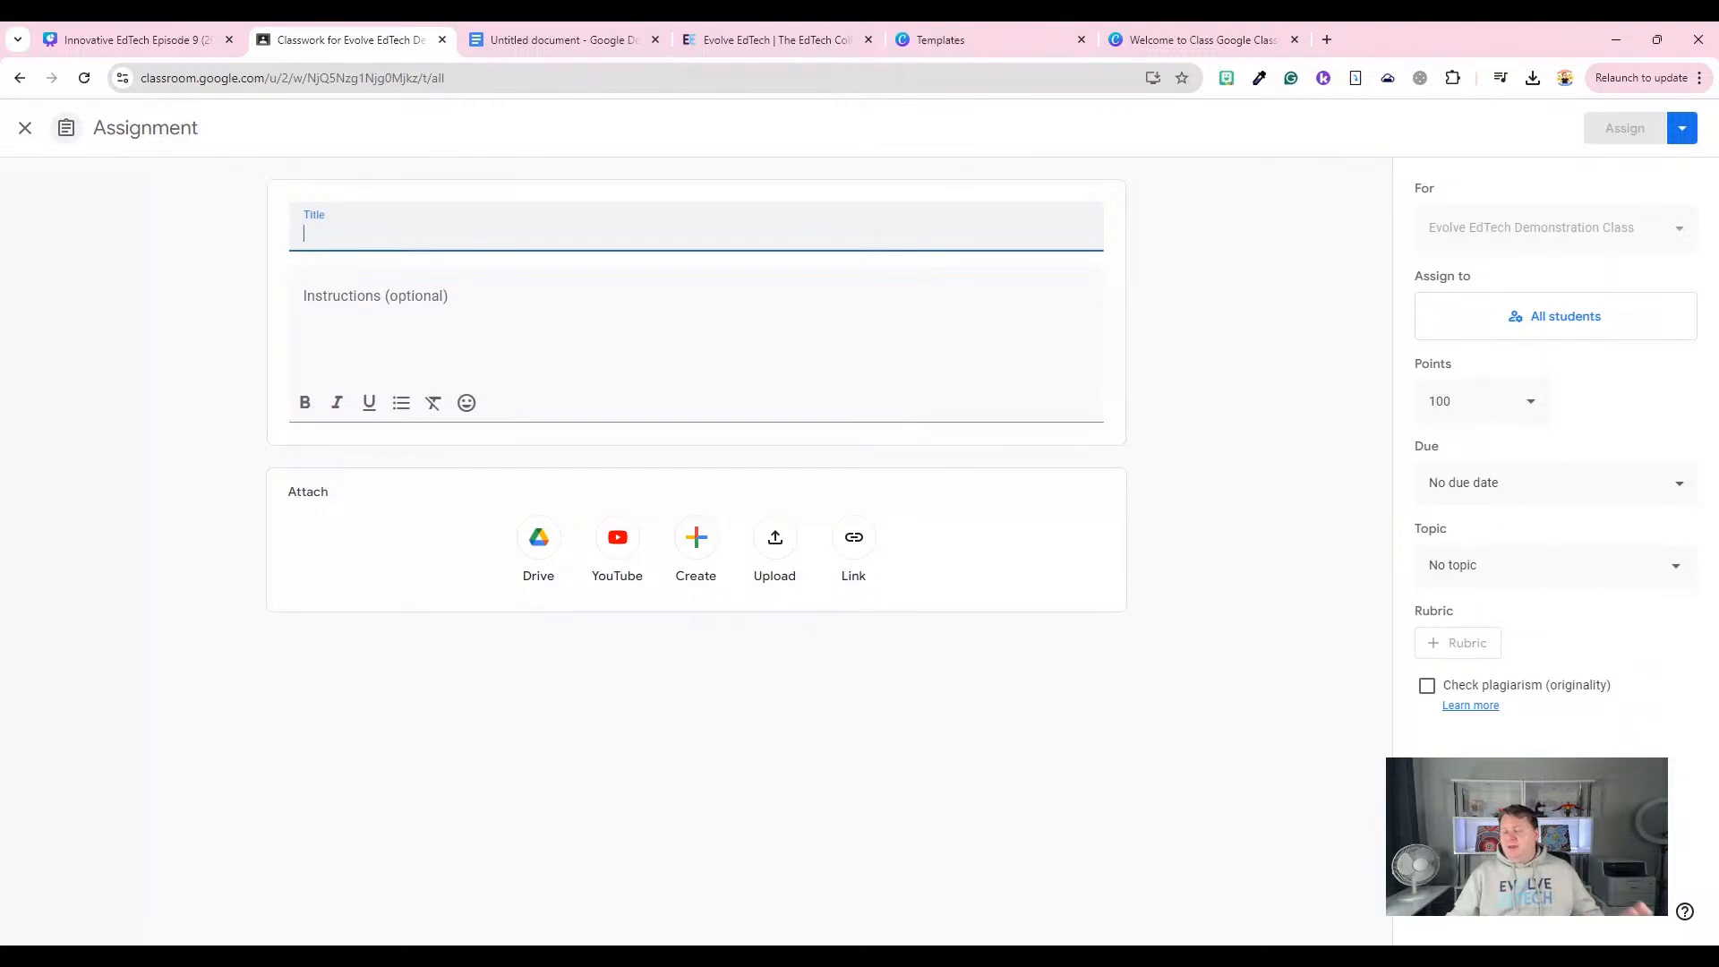
click(1569, 317)
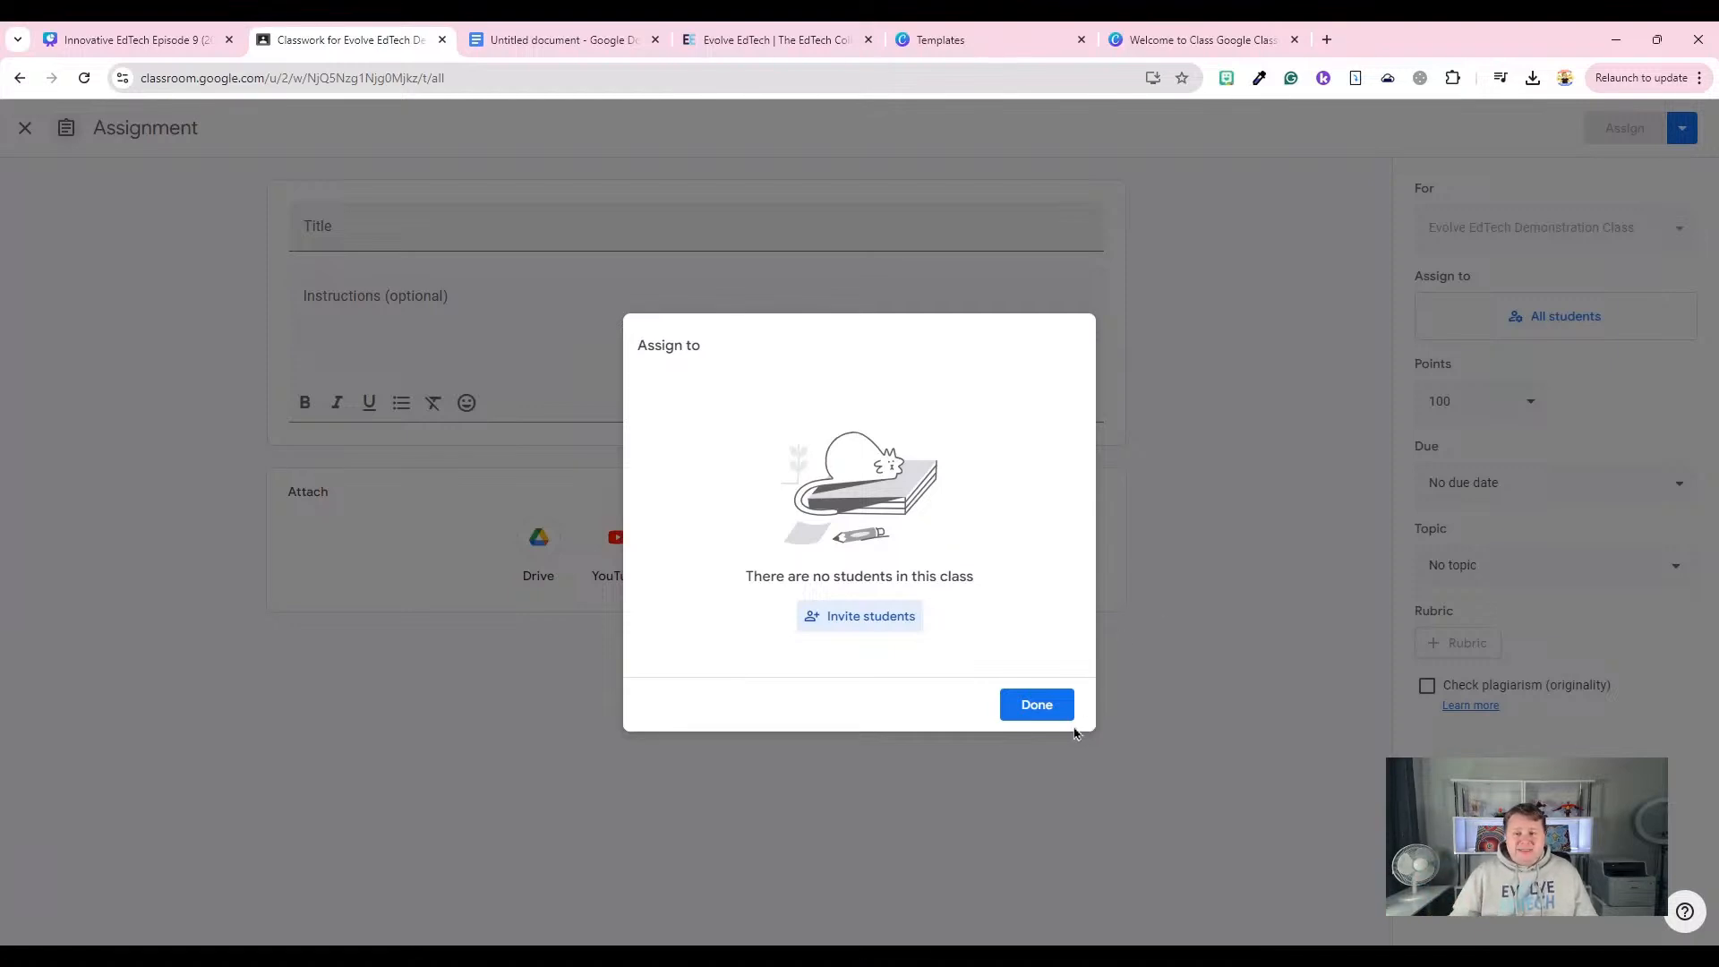
click(1023, 712)
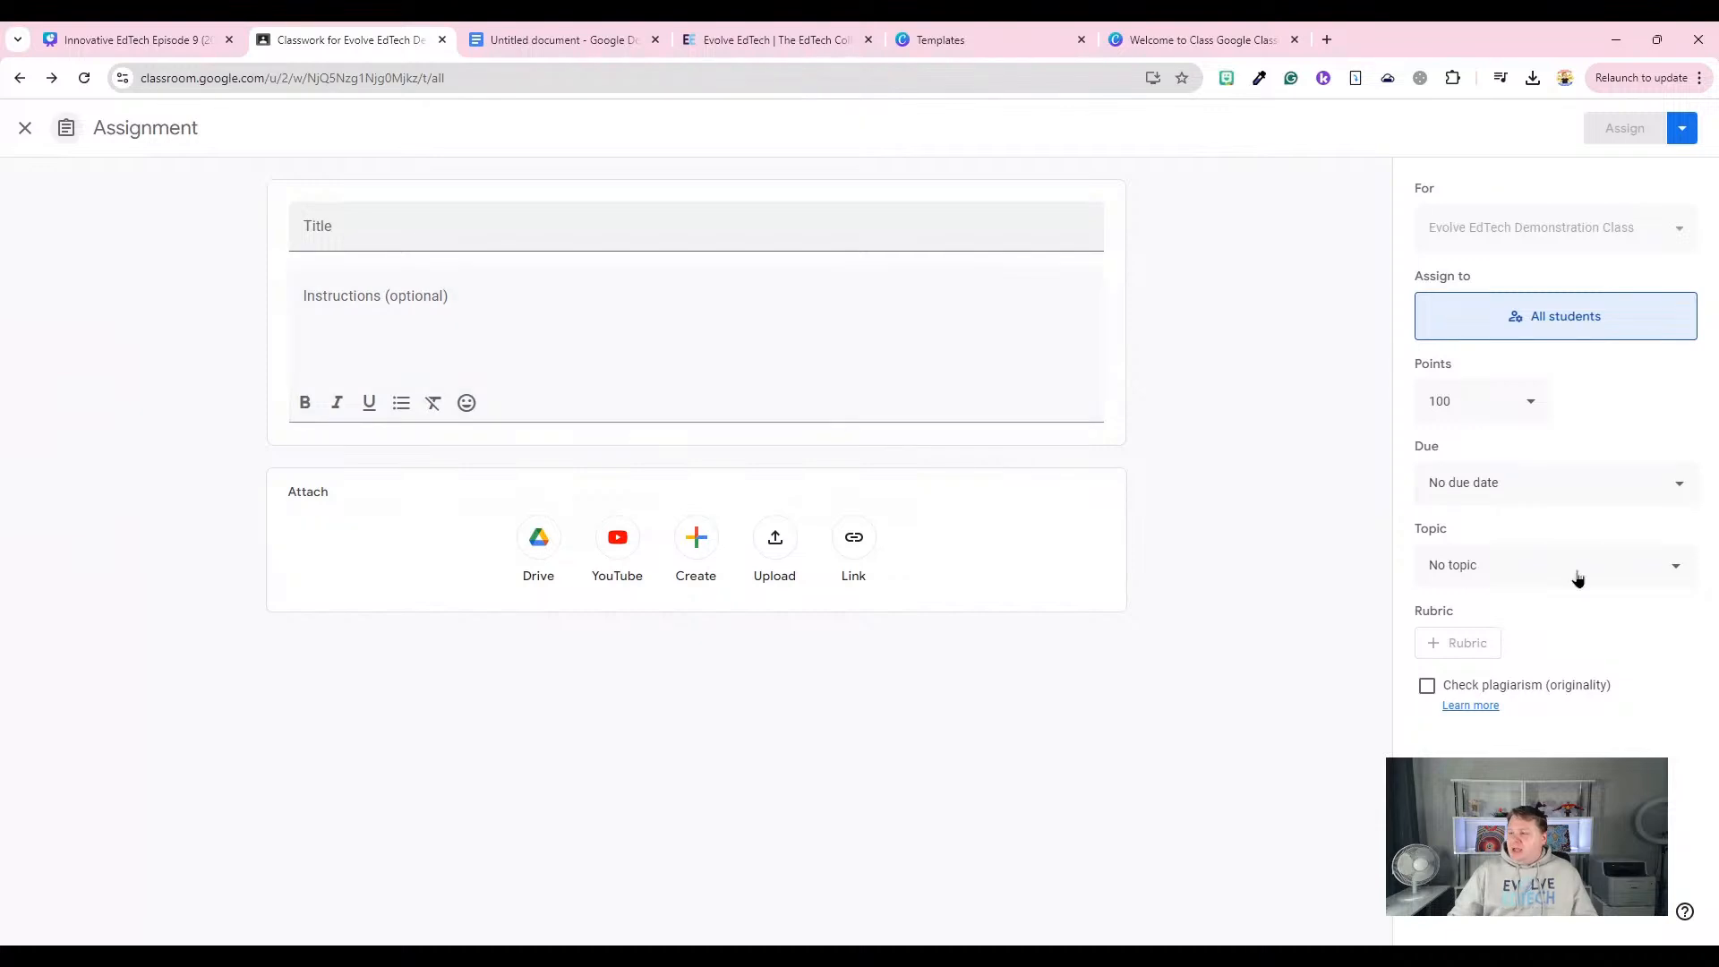
Title the assignment "Demo Assignment" and leave its instructions blank.
click(493, 232)
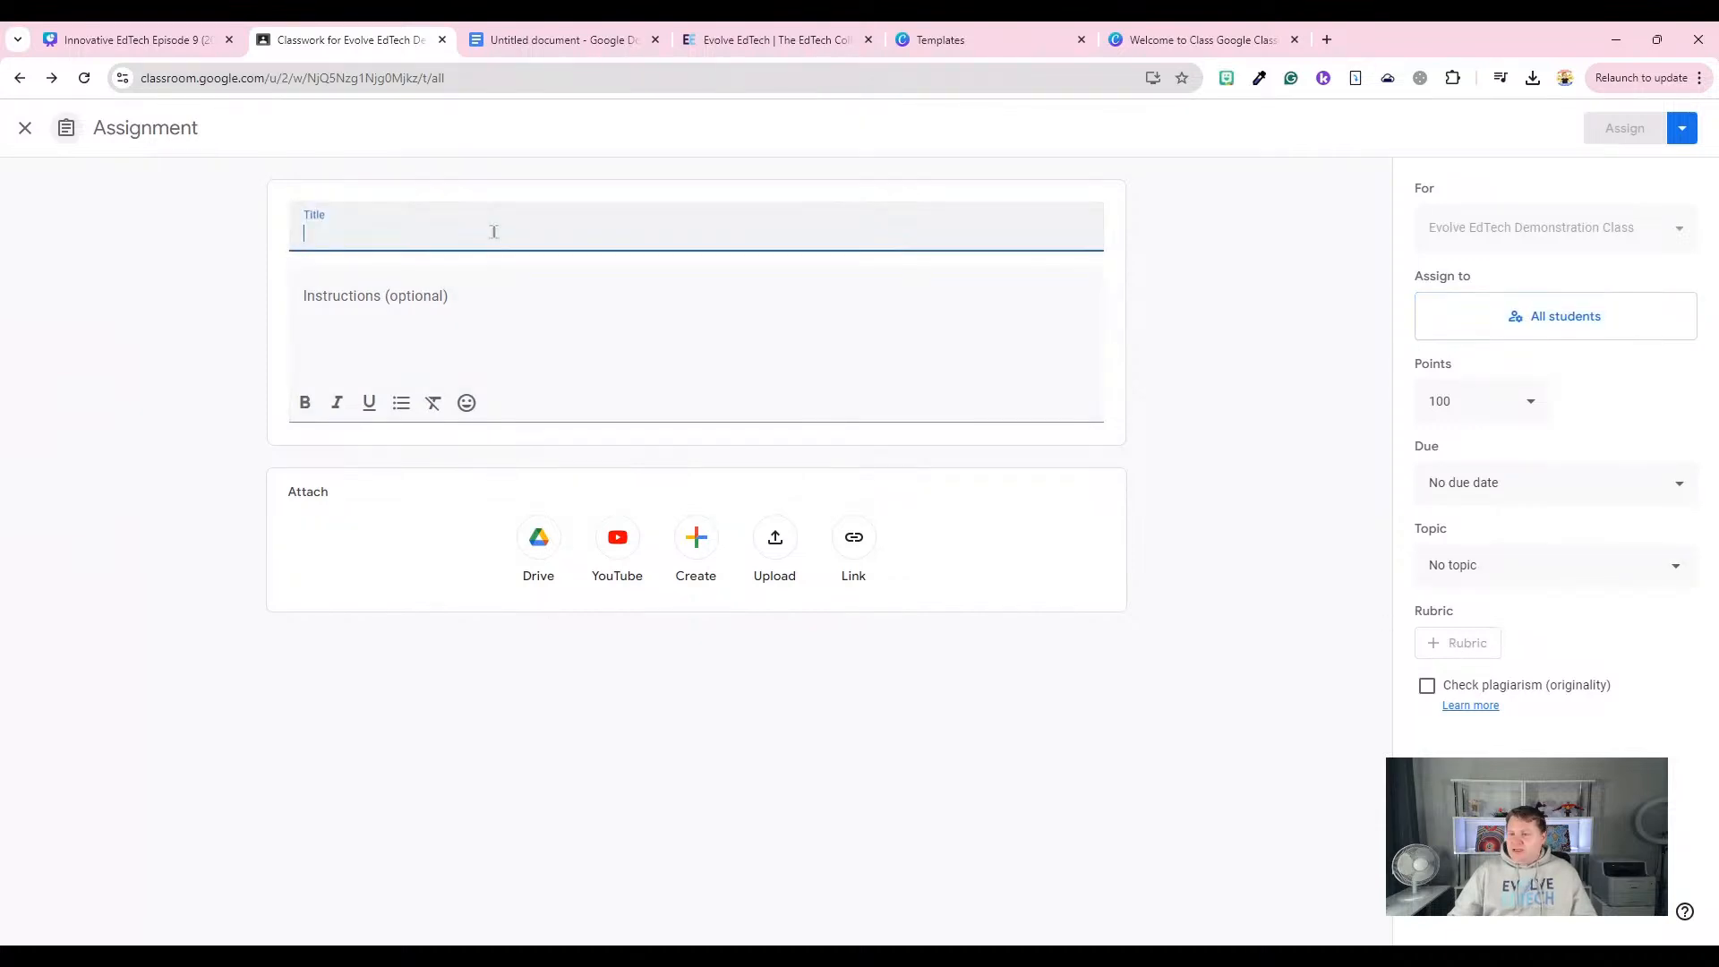
text(Demon)
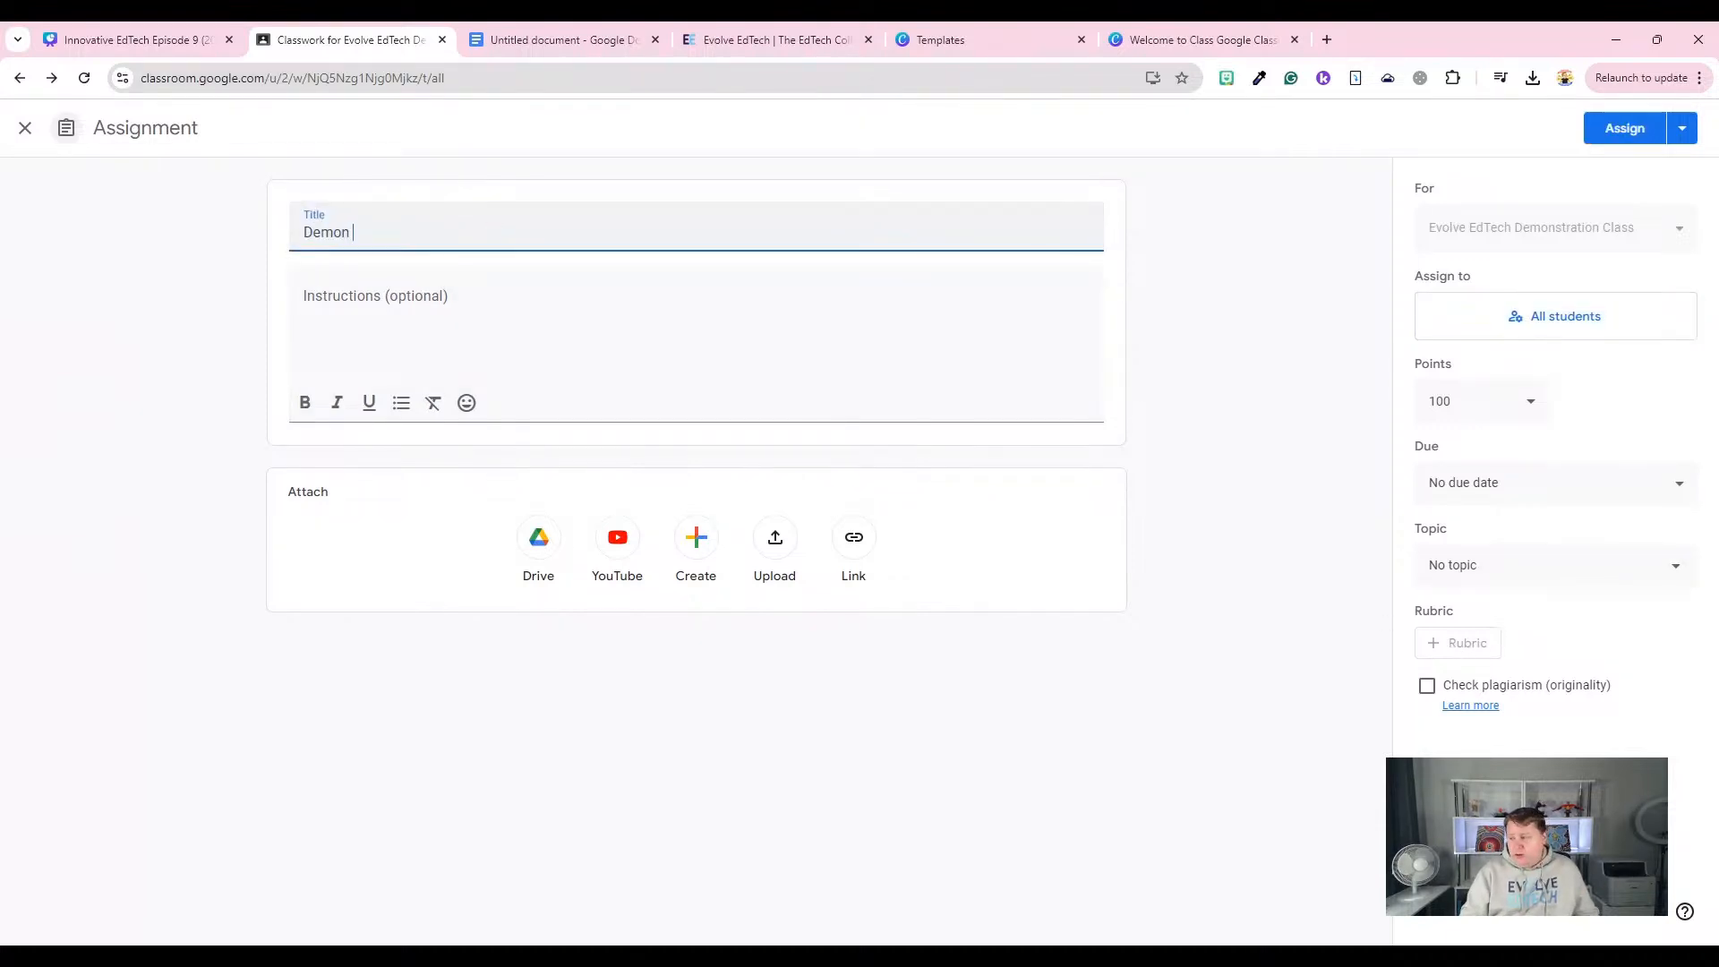
key(BackSpace)
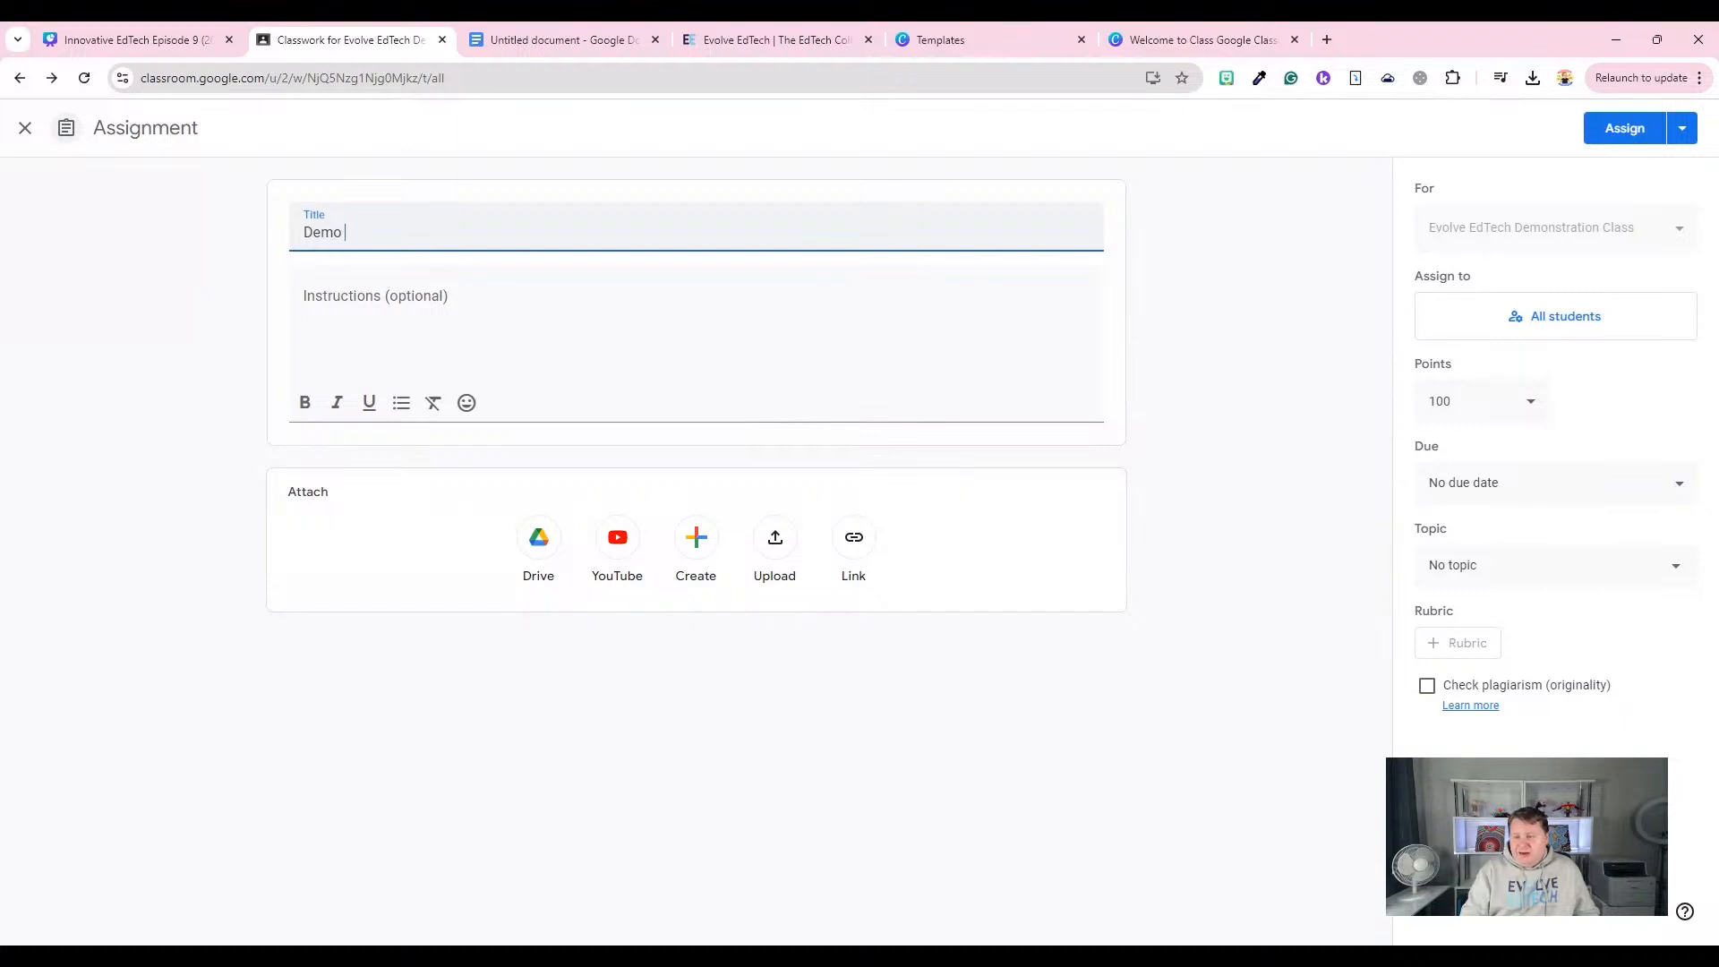
text(Assignment)
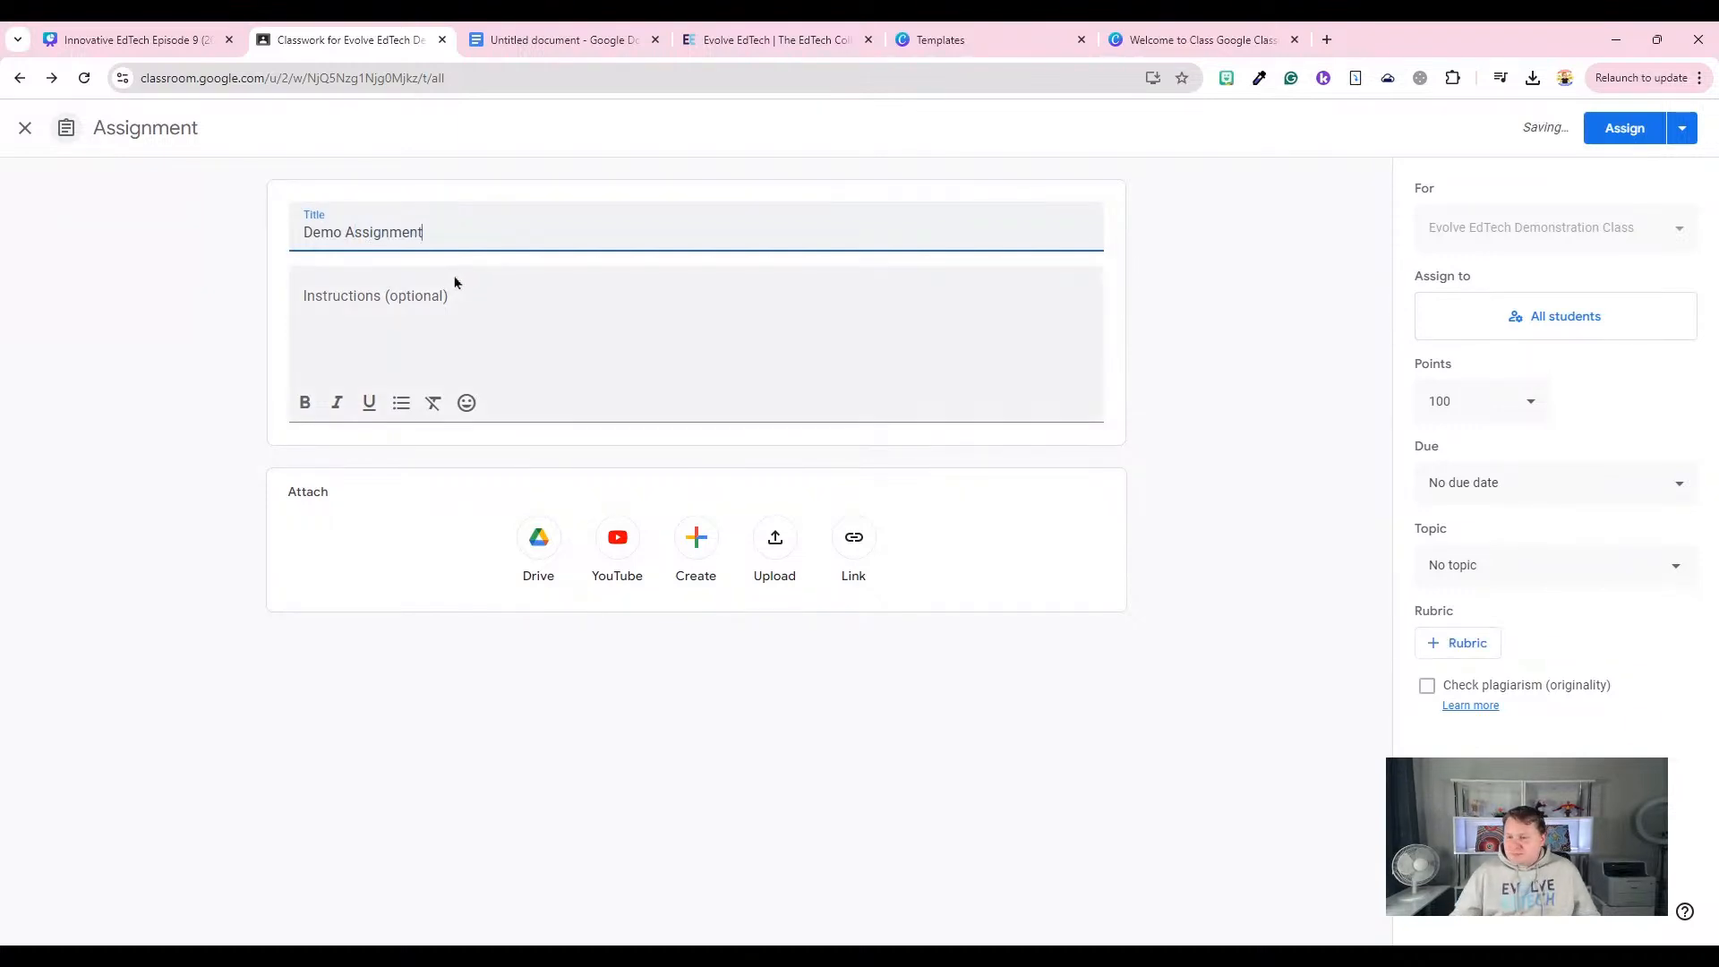
click(429, 302)
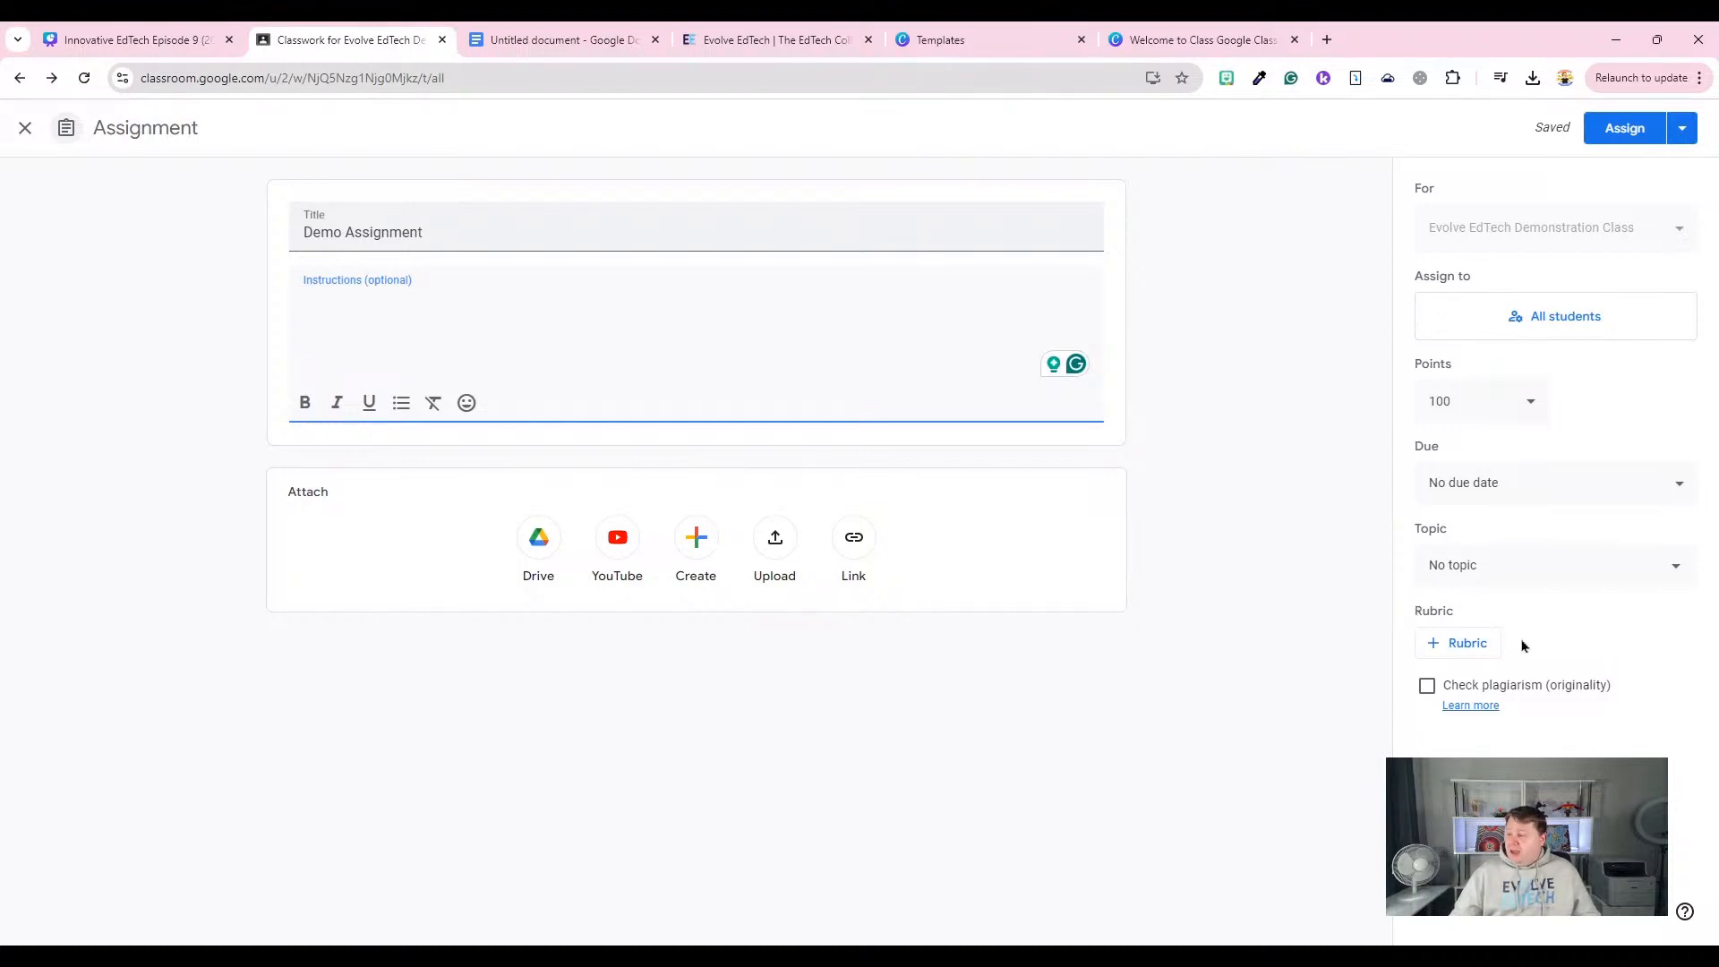
Start creating a rubric for Demo Assignment and sort its points in ascending order.
click(1470, 644)
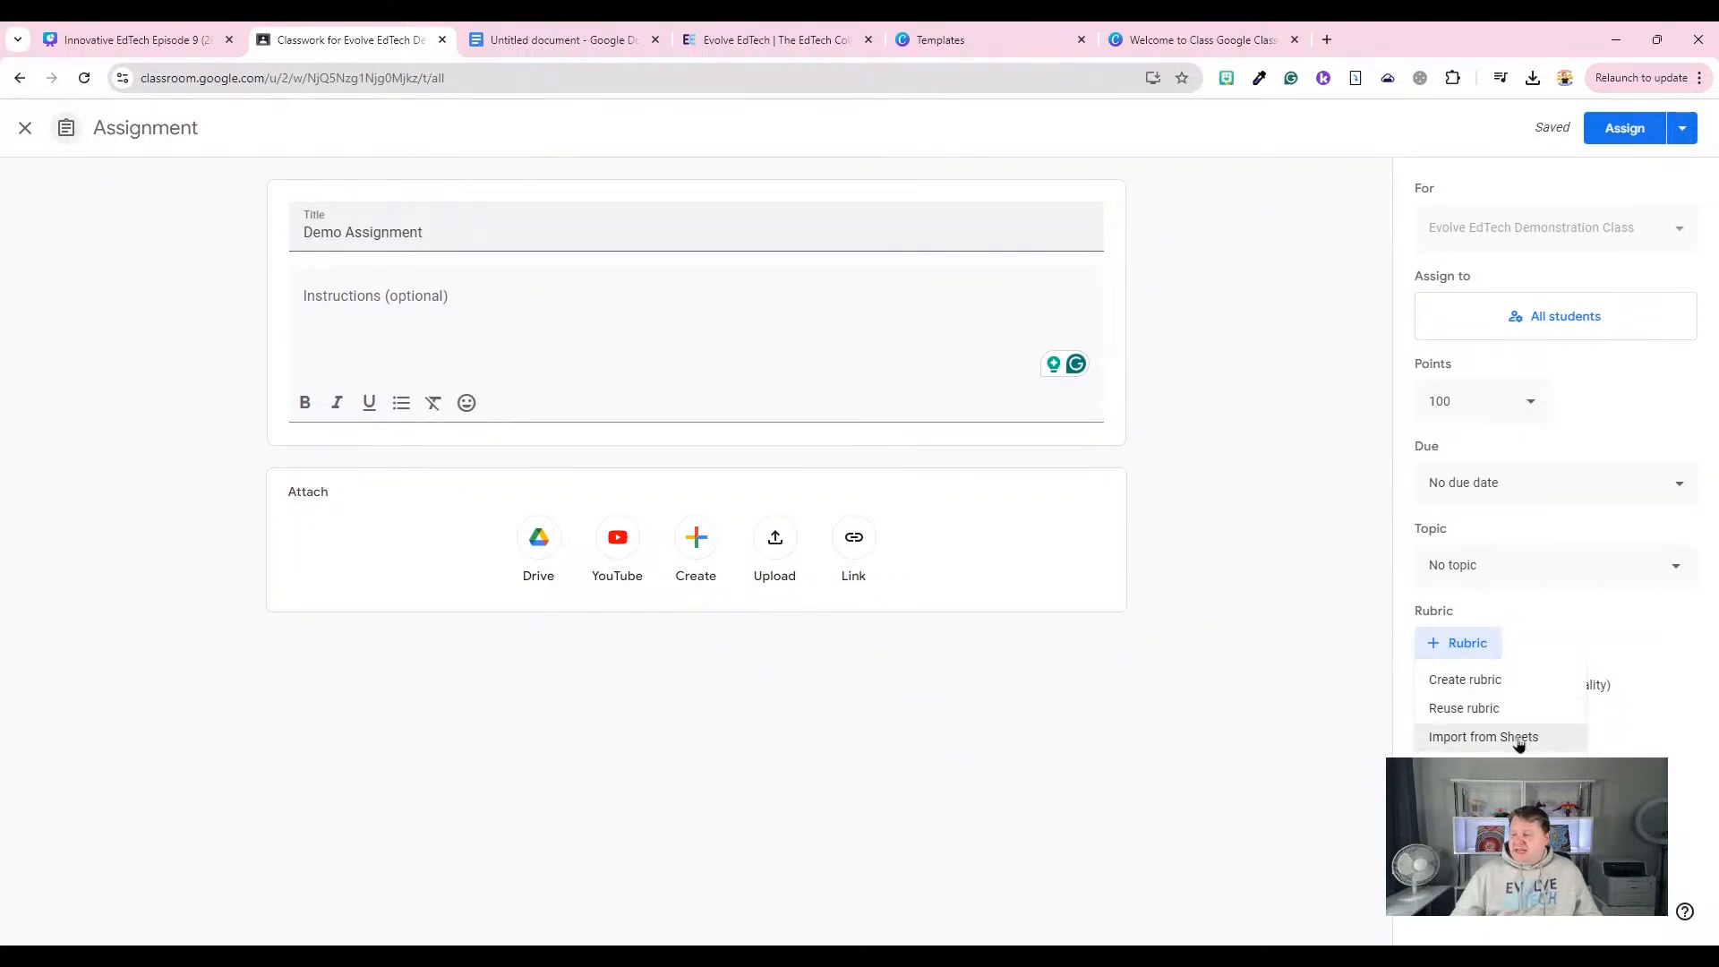
click(1496, 685)
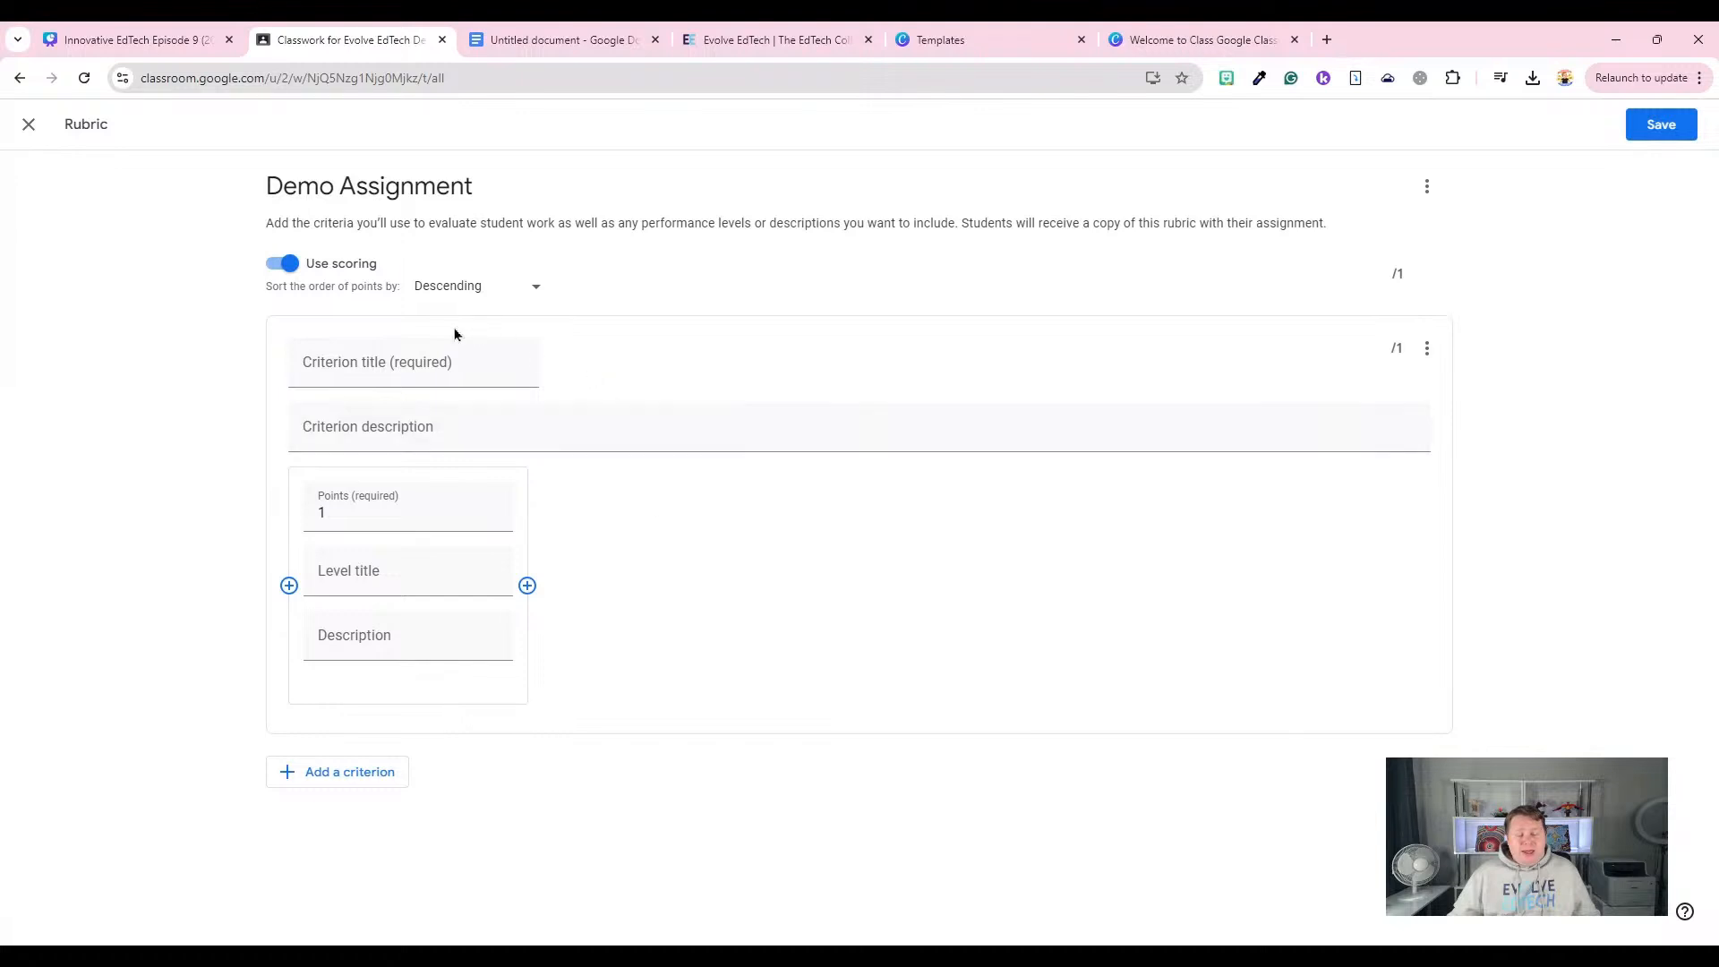
click(488, 285)
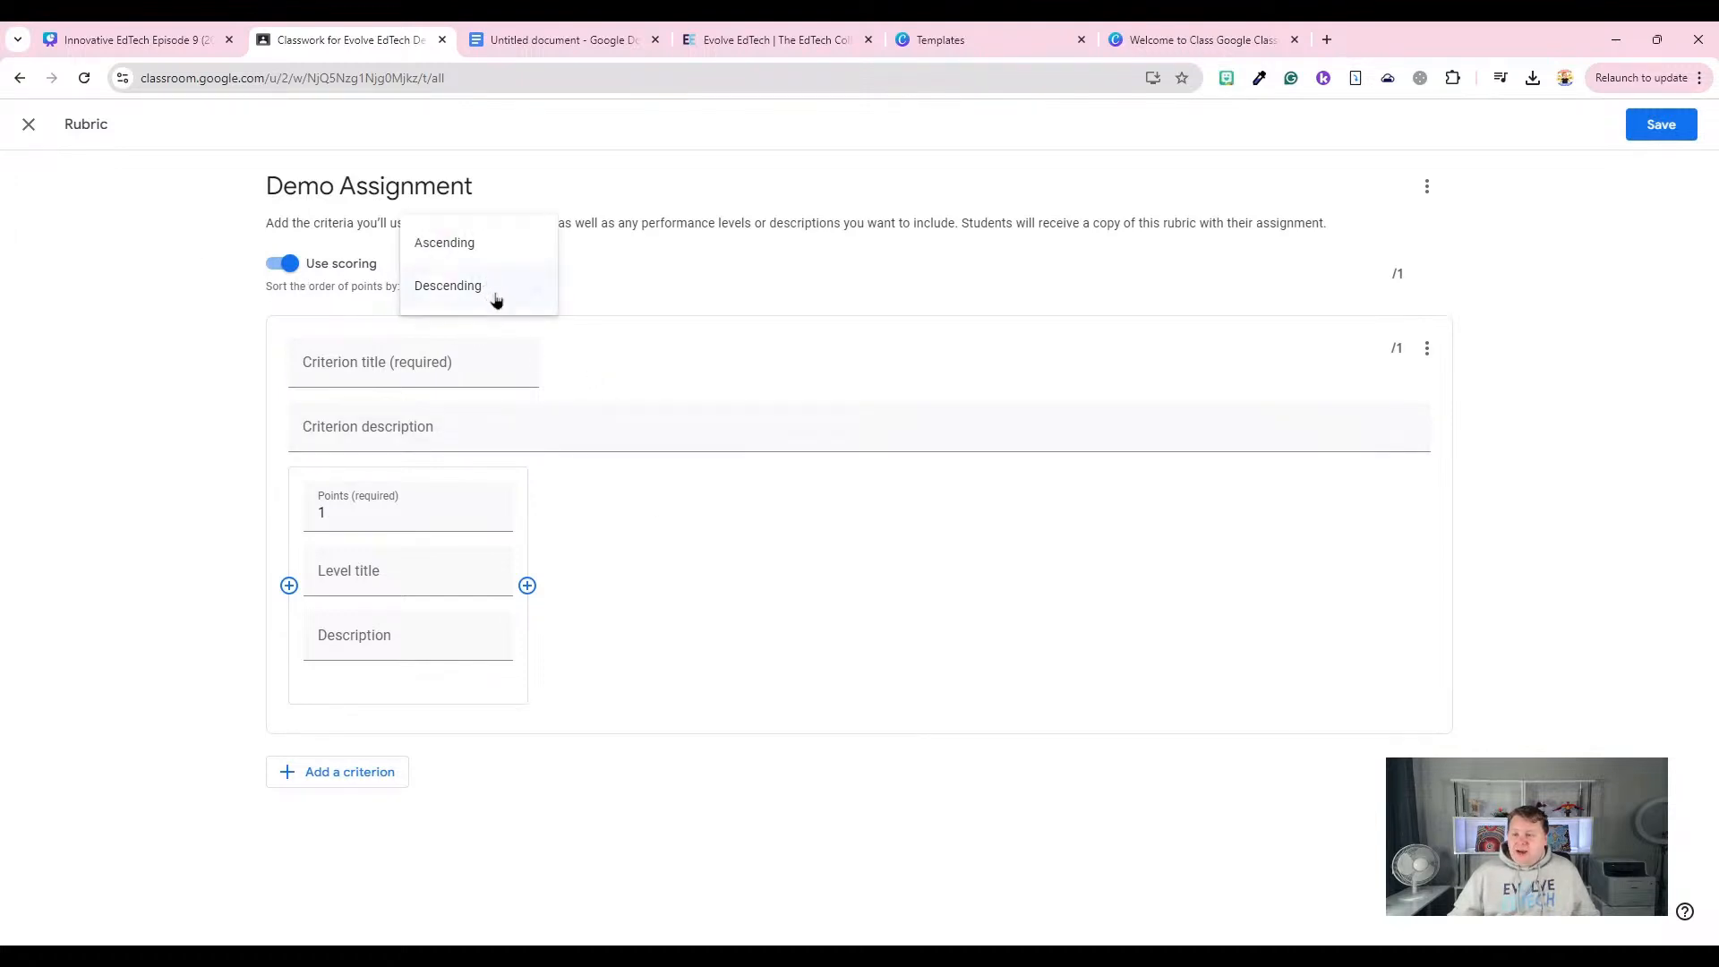
click(492, 243)
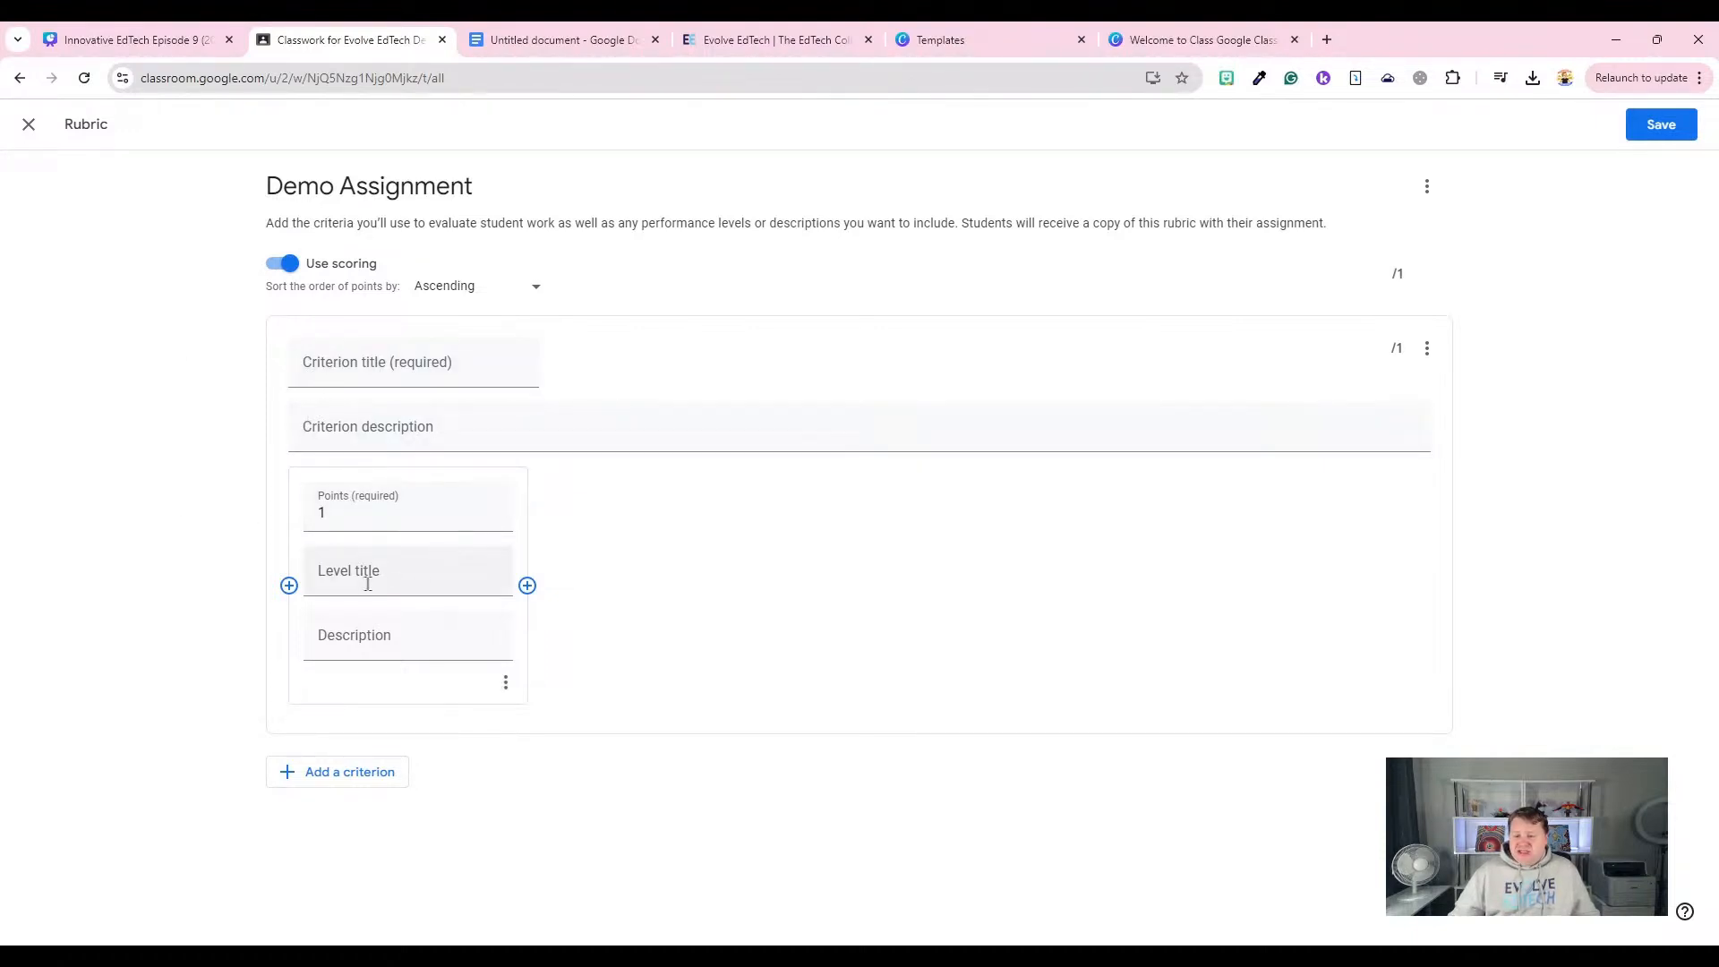
Add two more levels to the rubric's first criterion, add a second blank criterion, and discard the rubric.
click(530, 586)
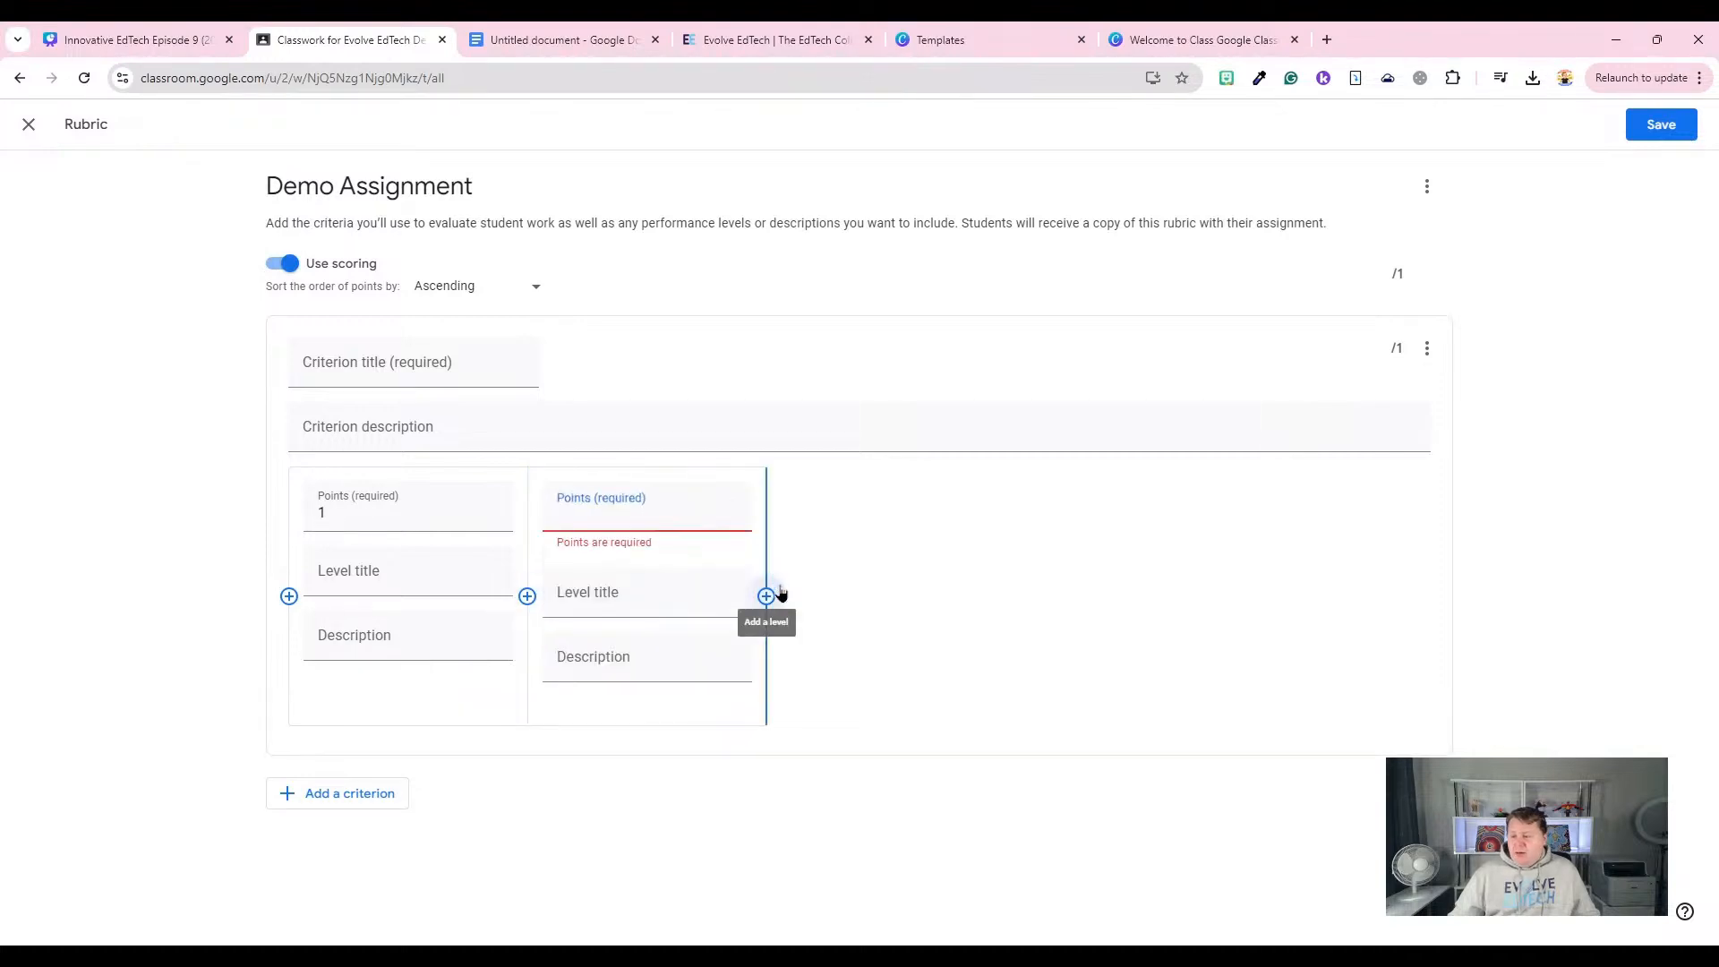
click(767, 595)
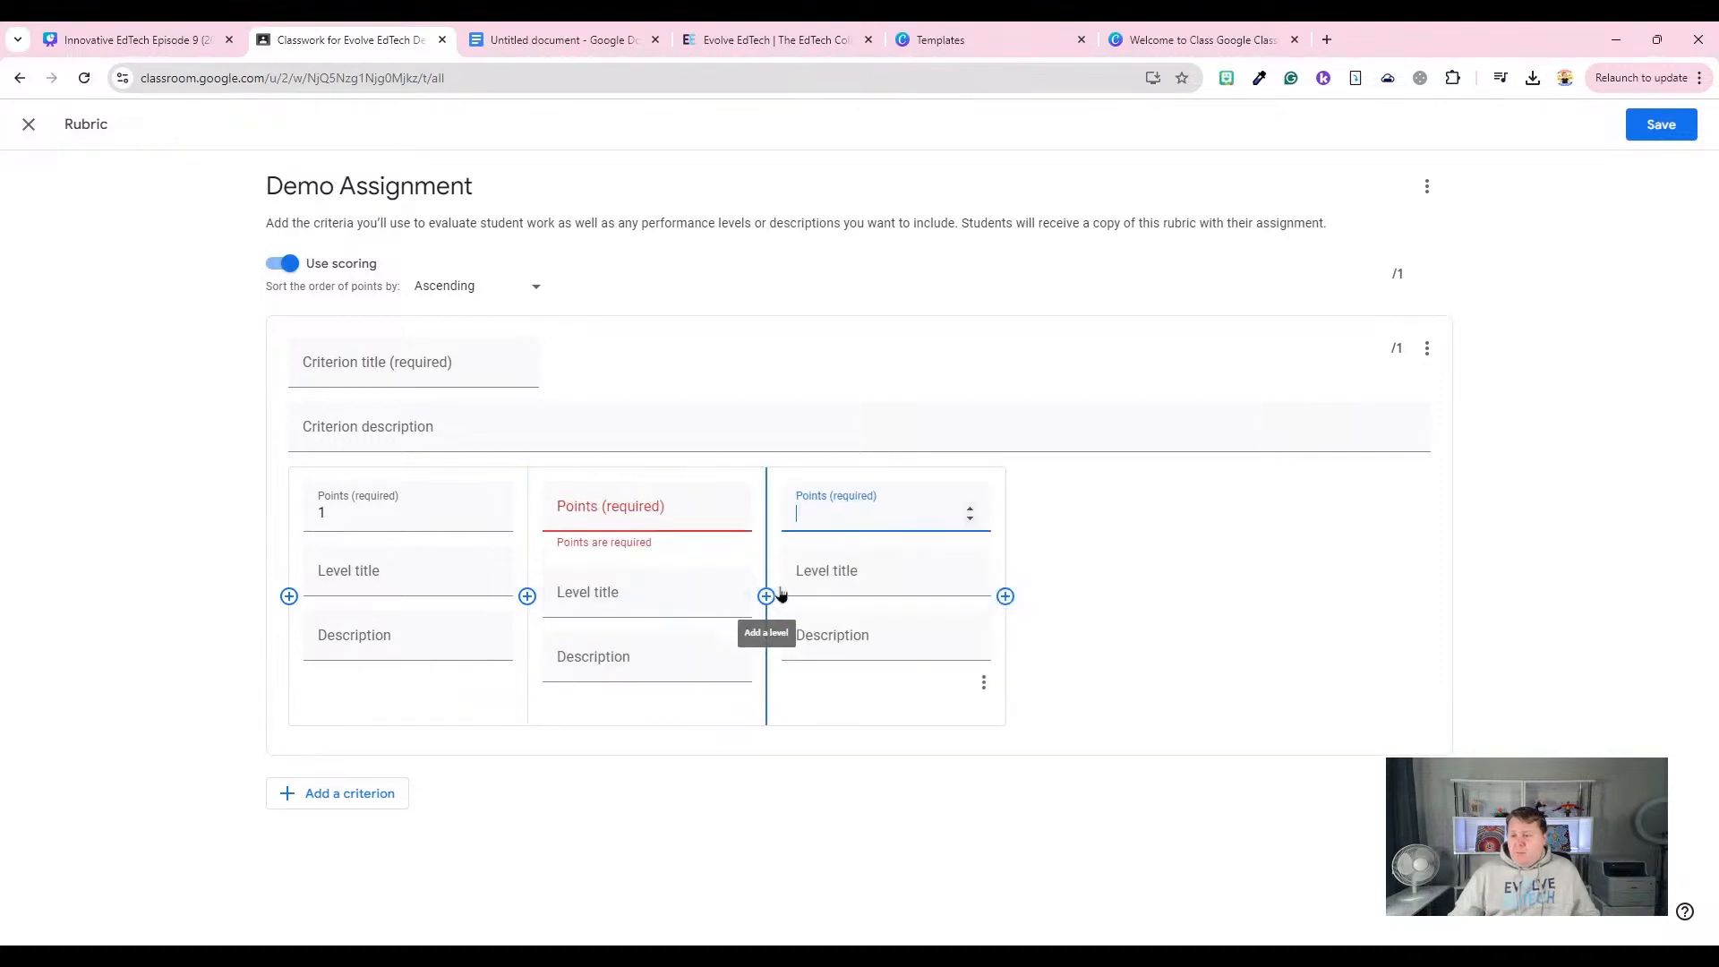
click(348, 799)
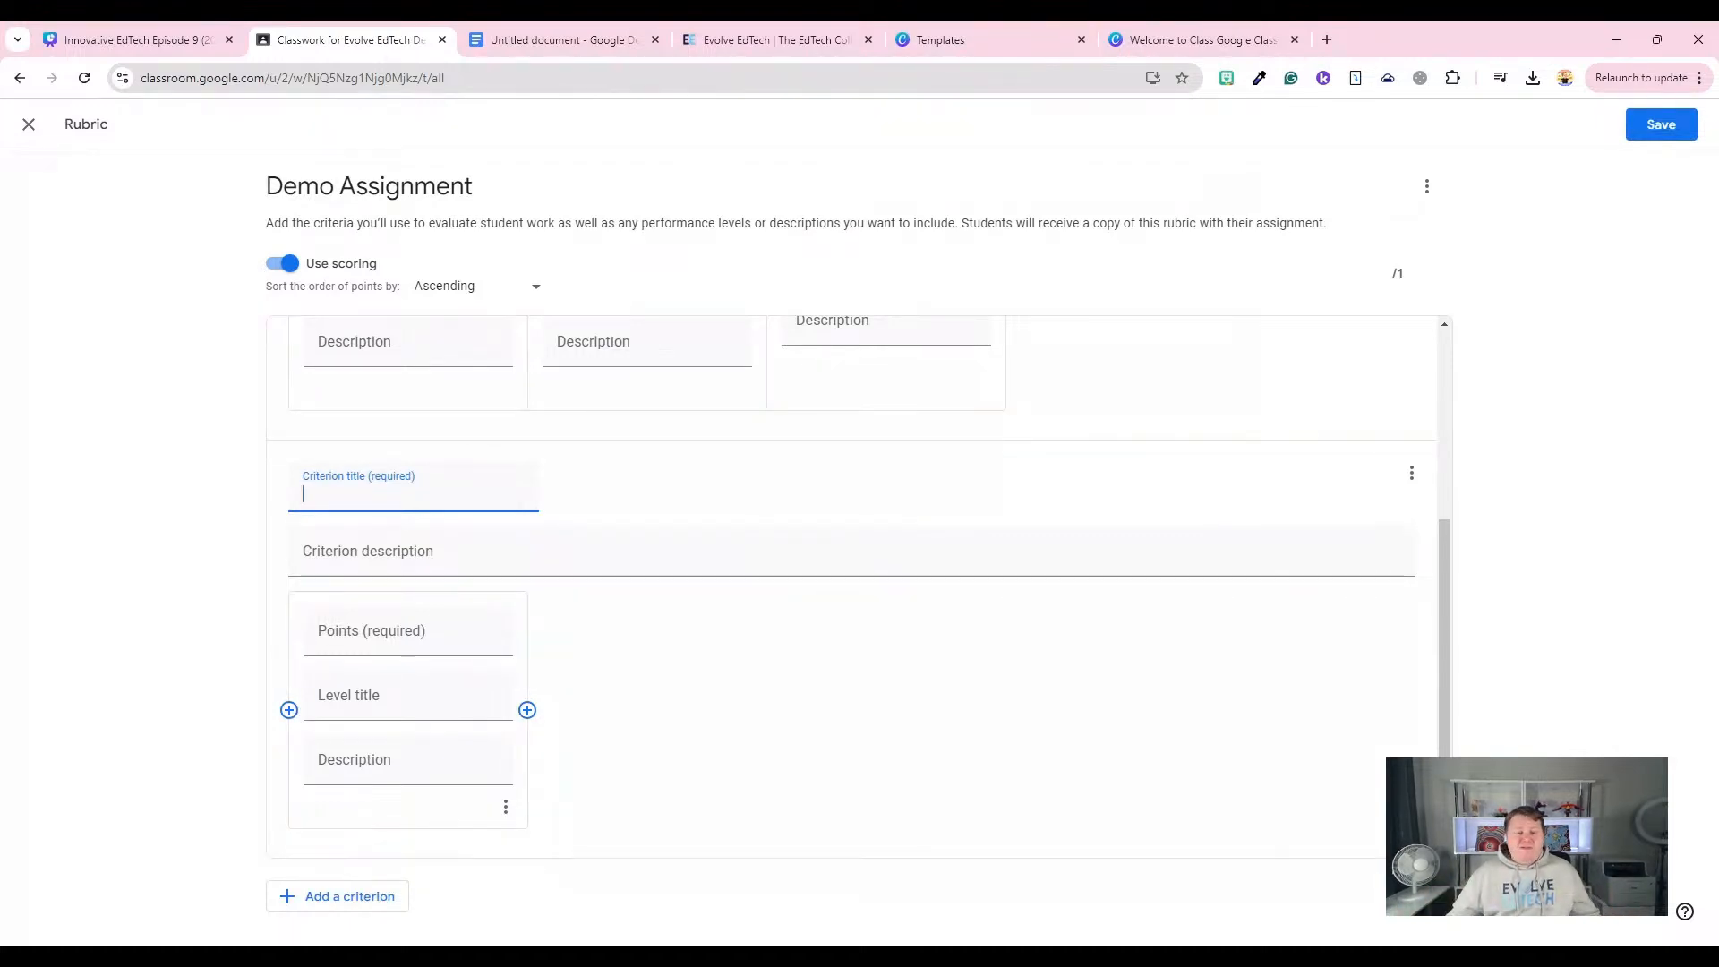
scroll(605, 693, up, 3)
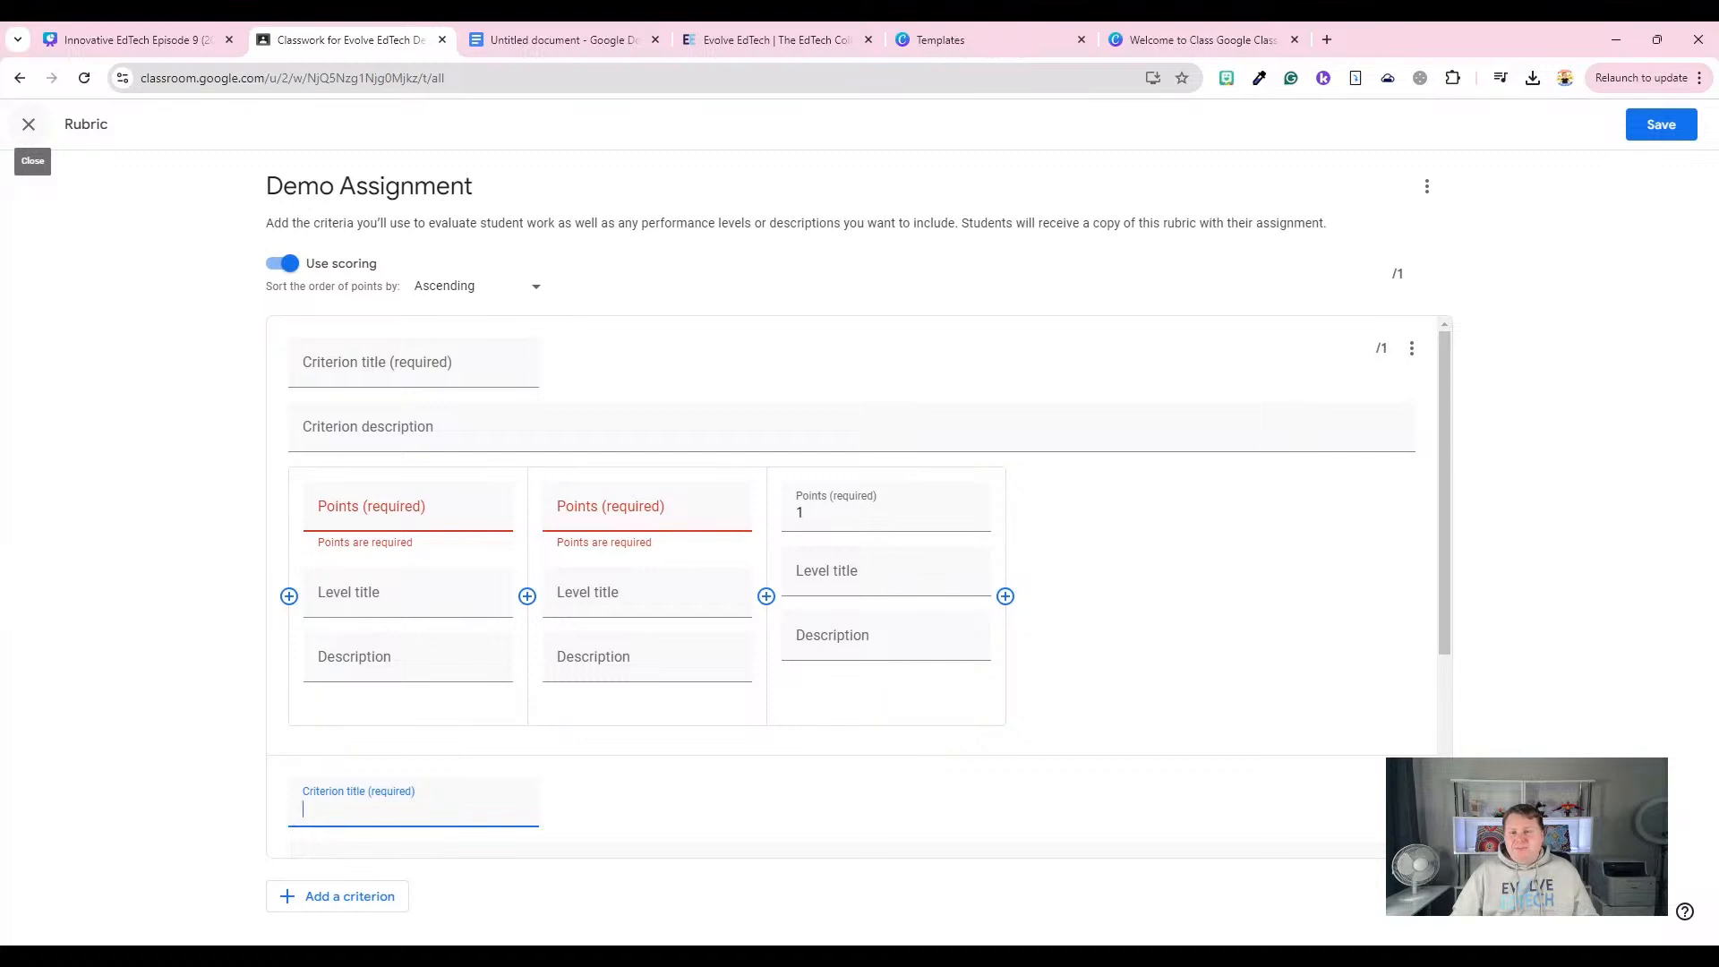
click(28, 124)
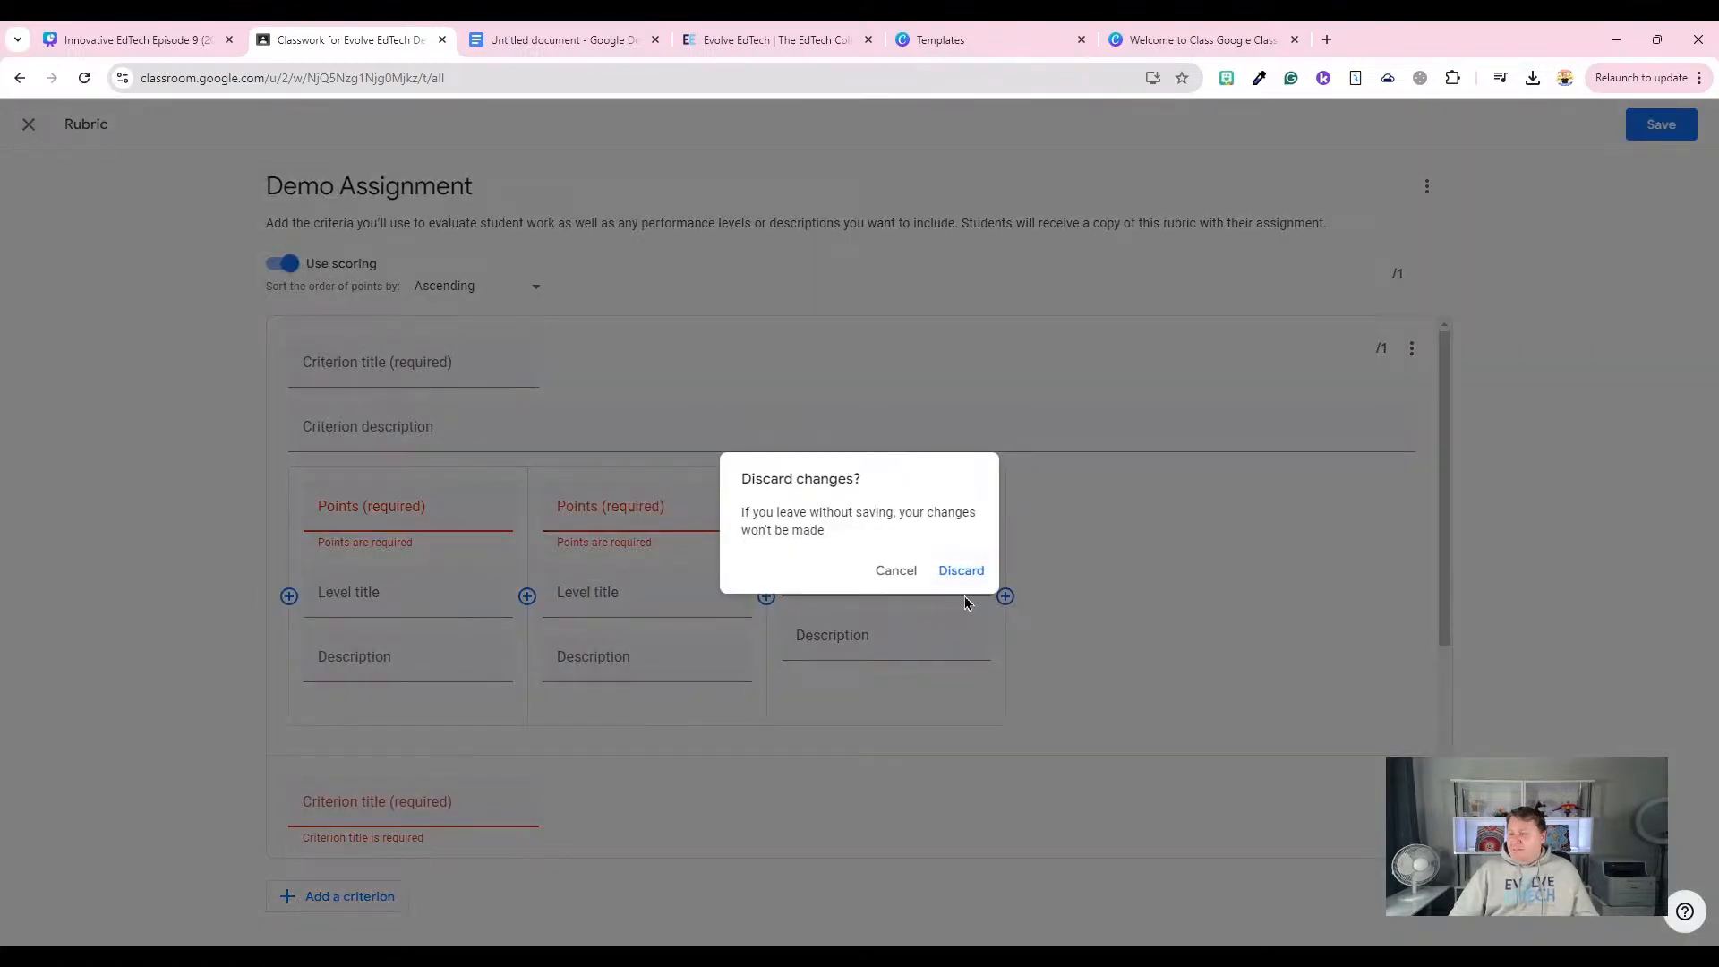
click(973, 582)
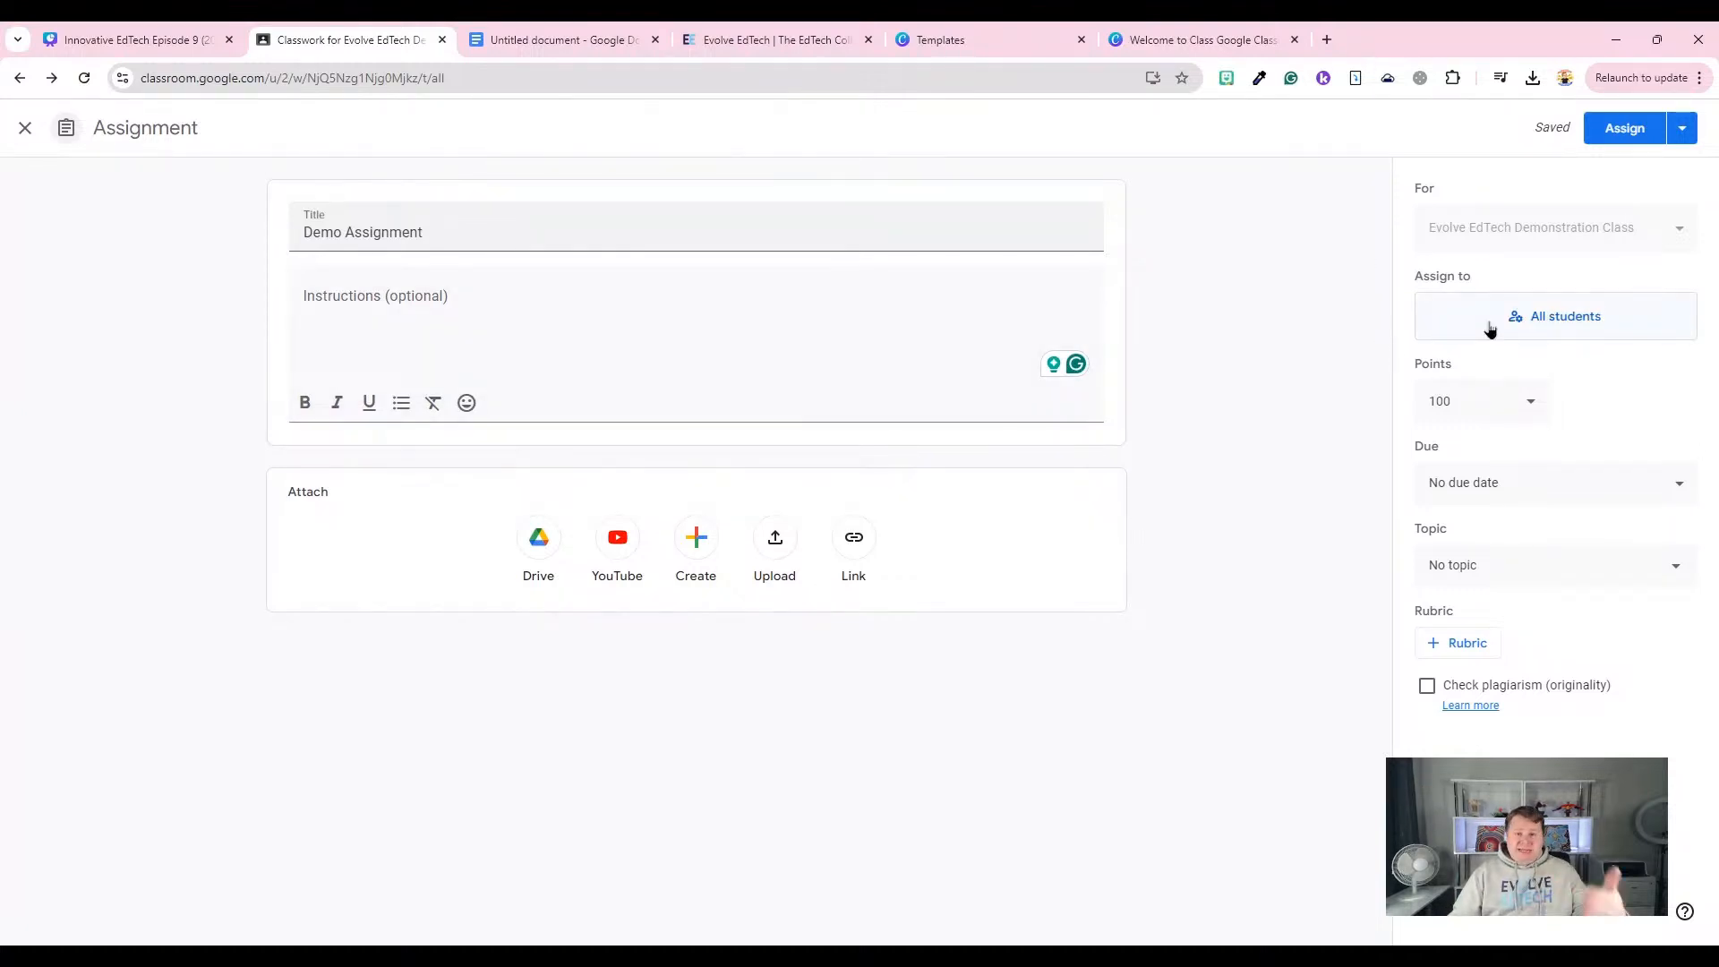
Review the points options and the originality report limit, cancel the plagiarism check, and close Demo Assignment without assigning it.
click(1469, 408)
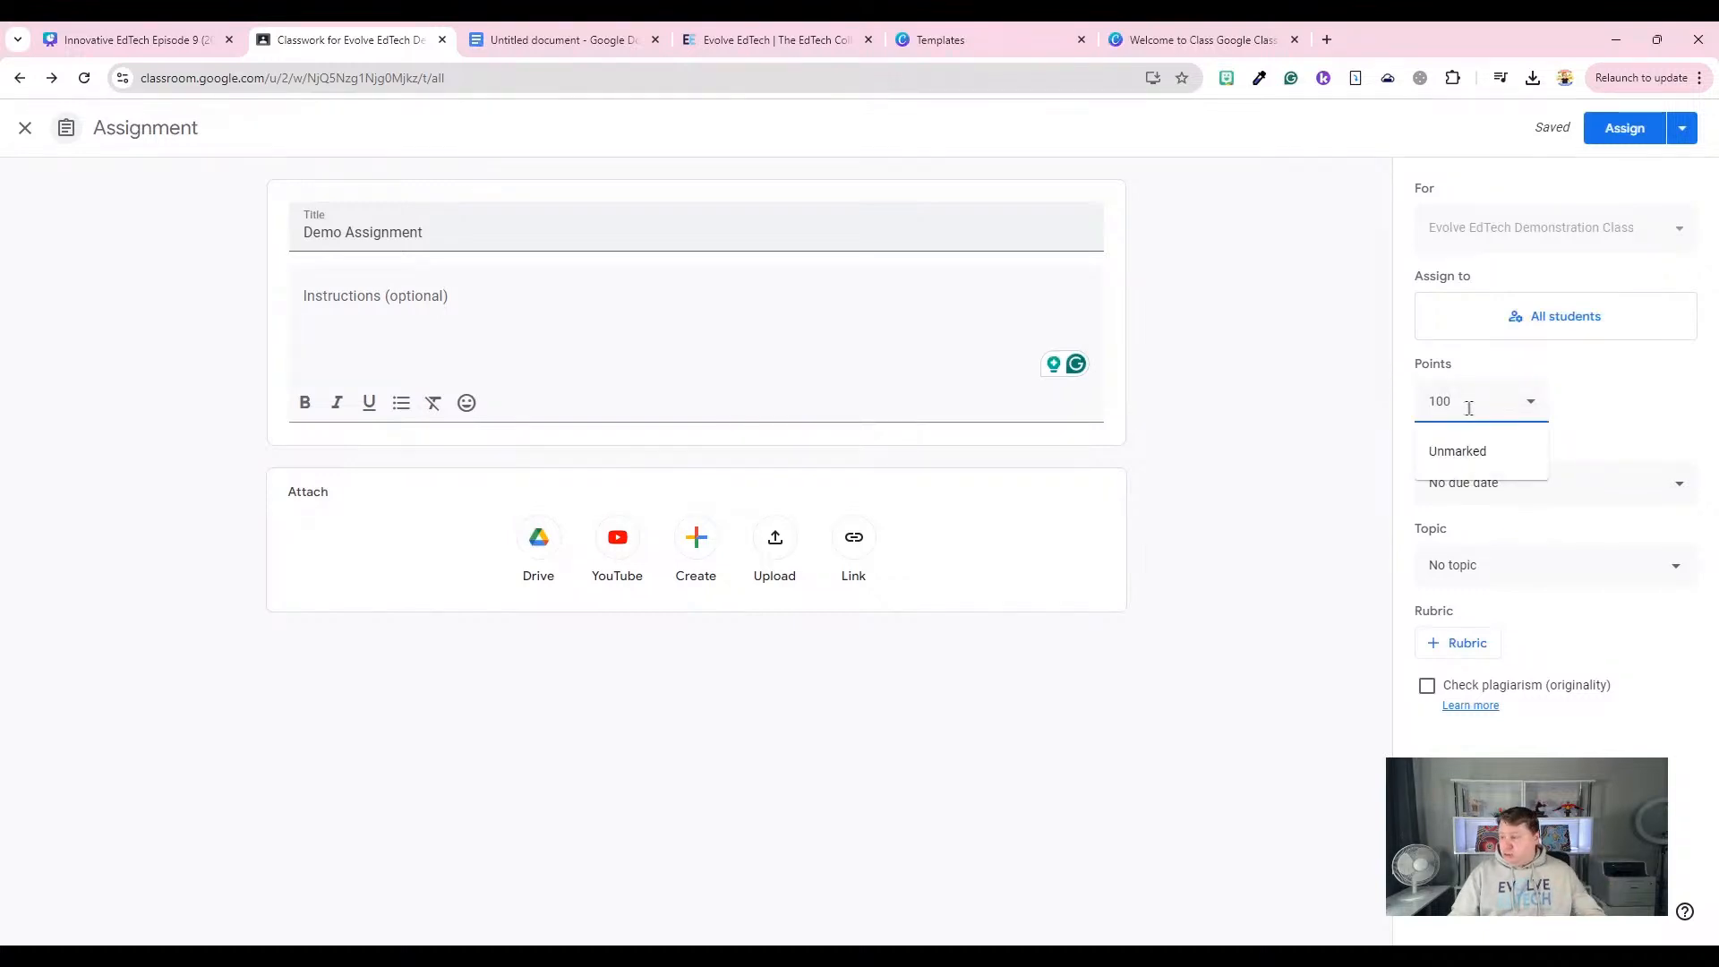
click(1318, 440)
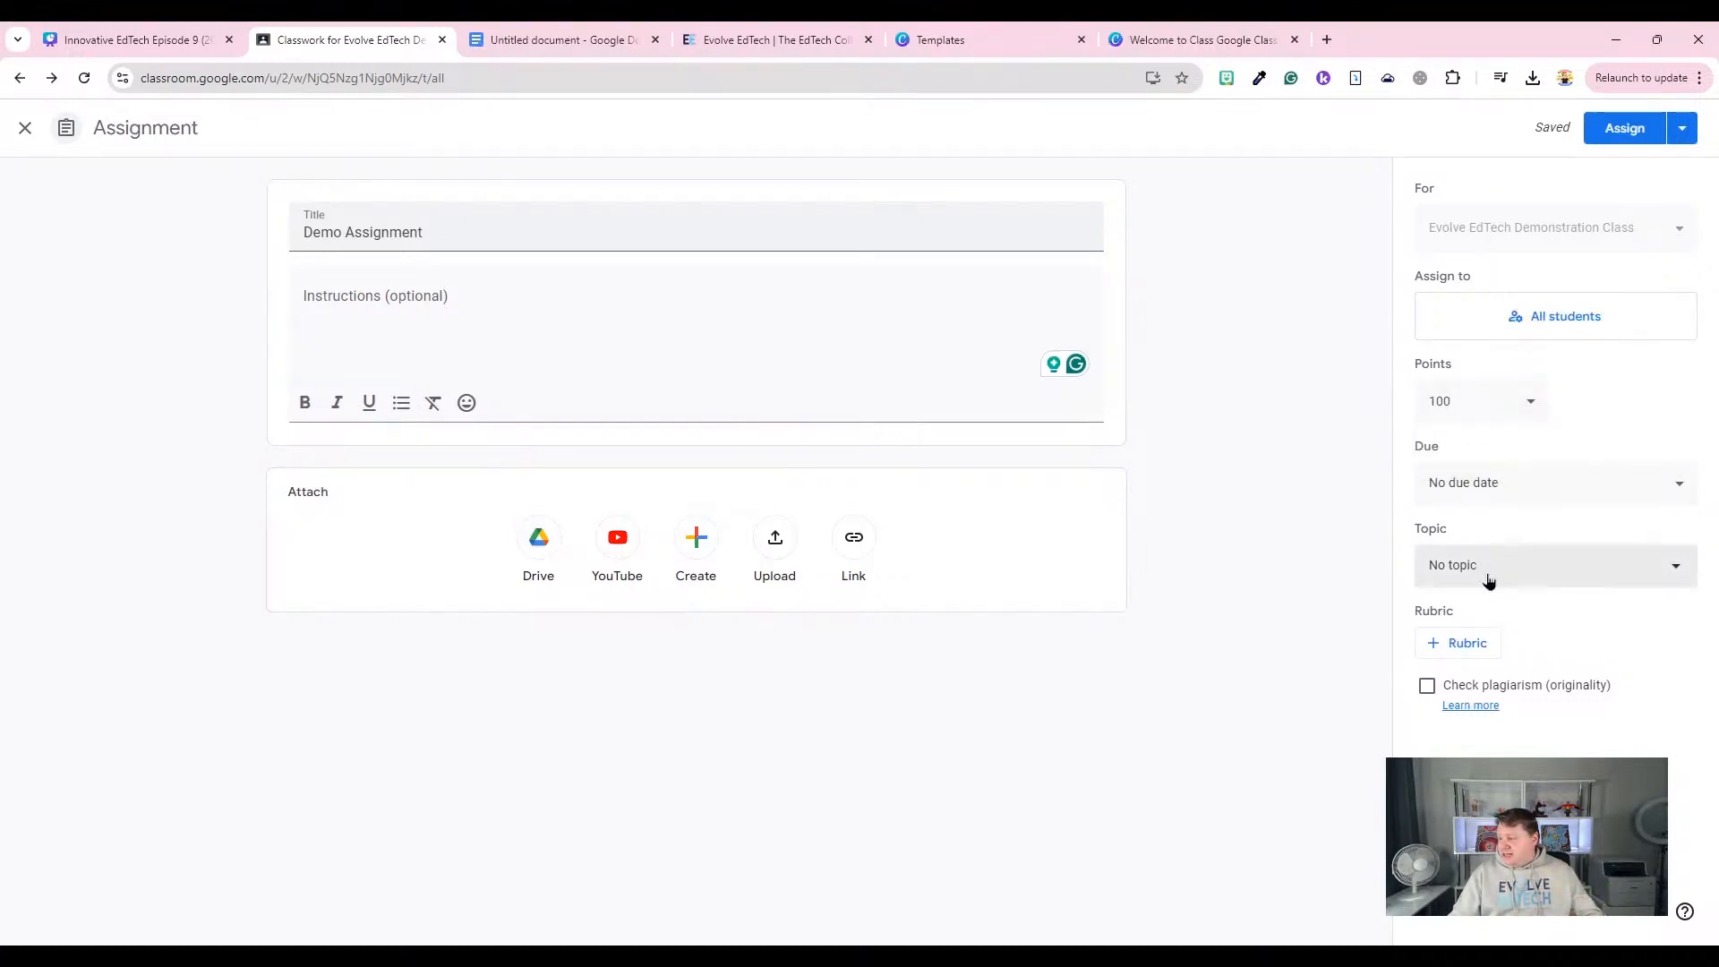
click(1427, 688)
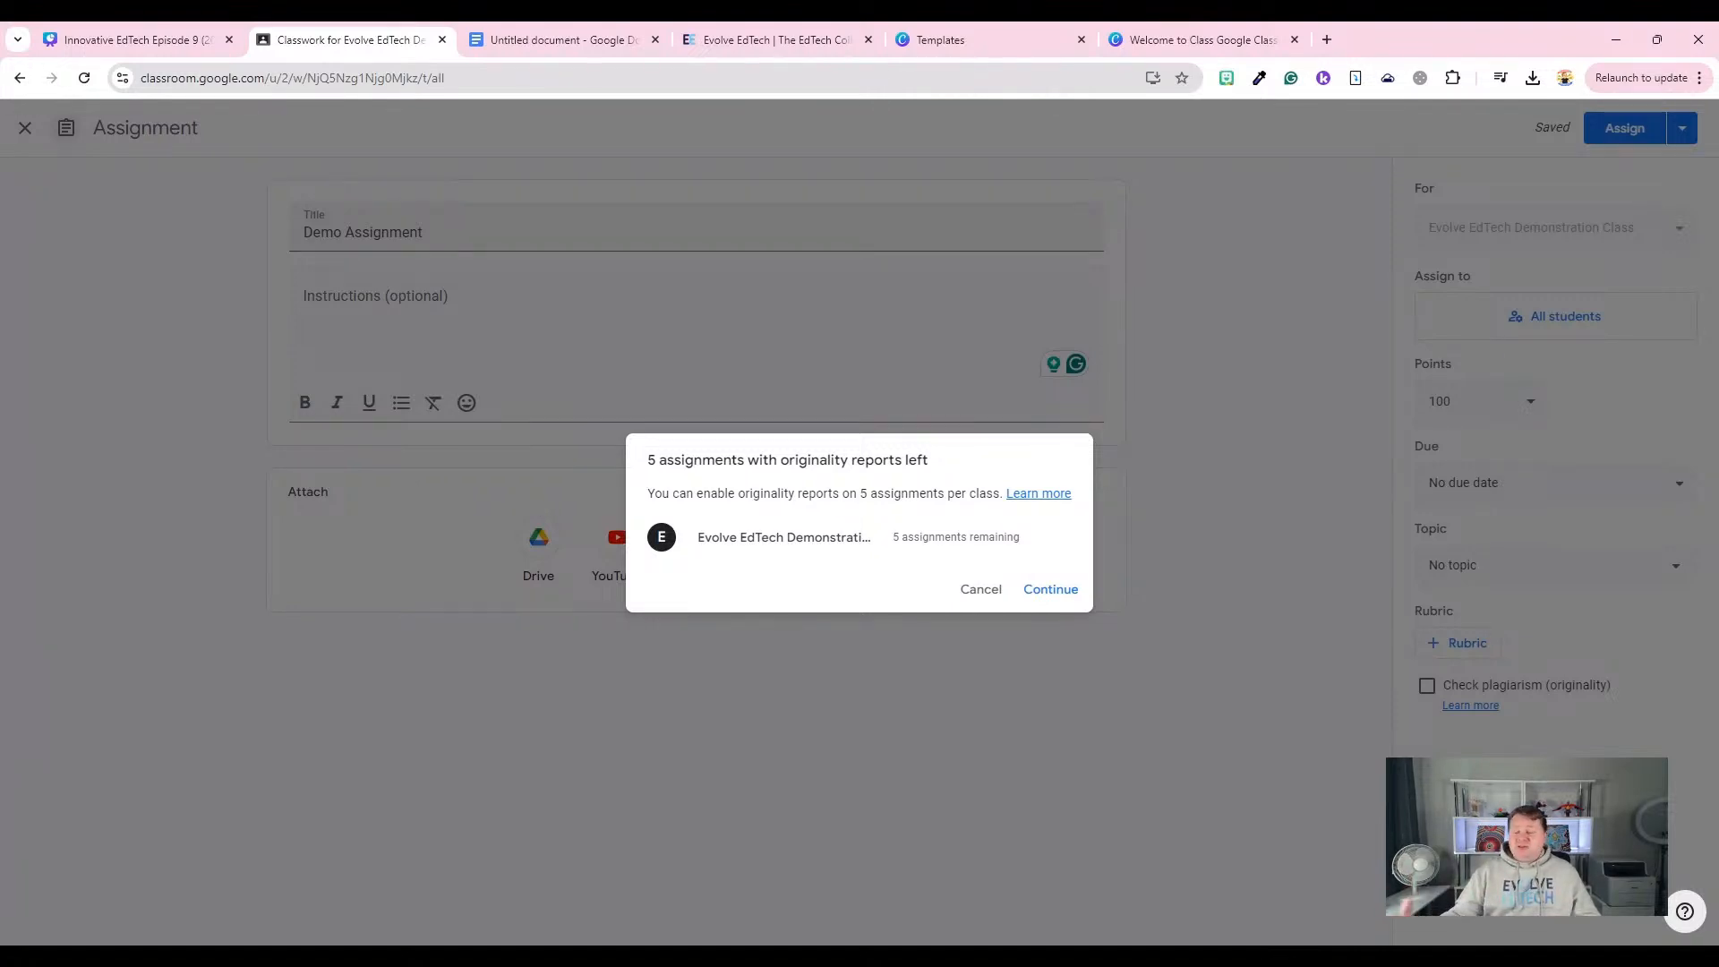
click(981, 588)
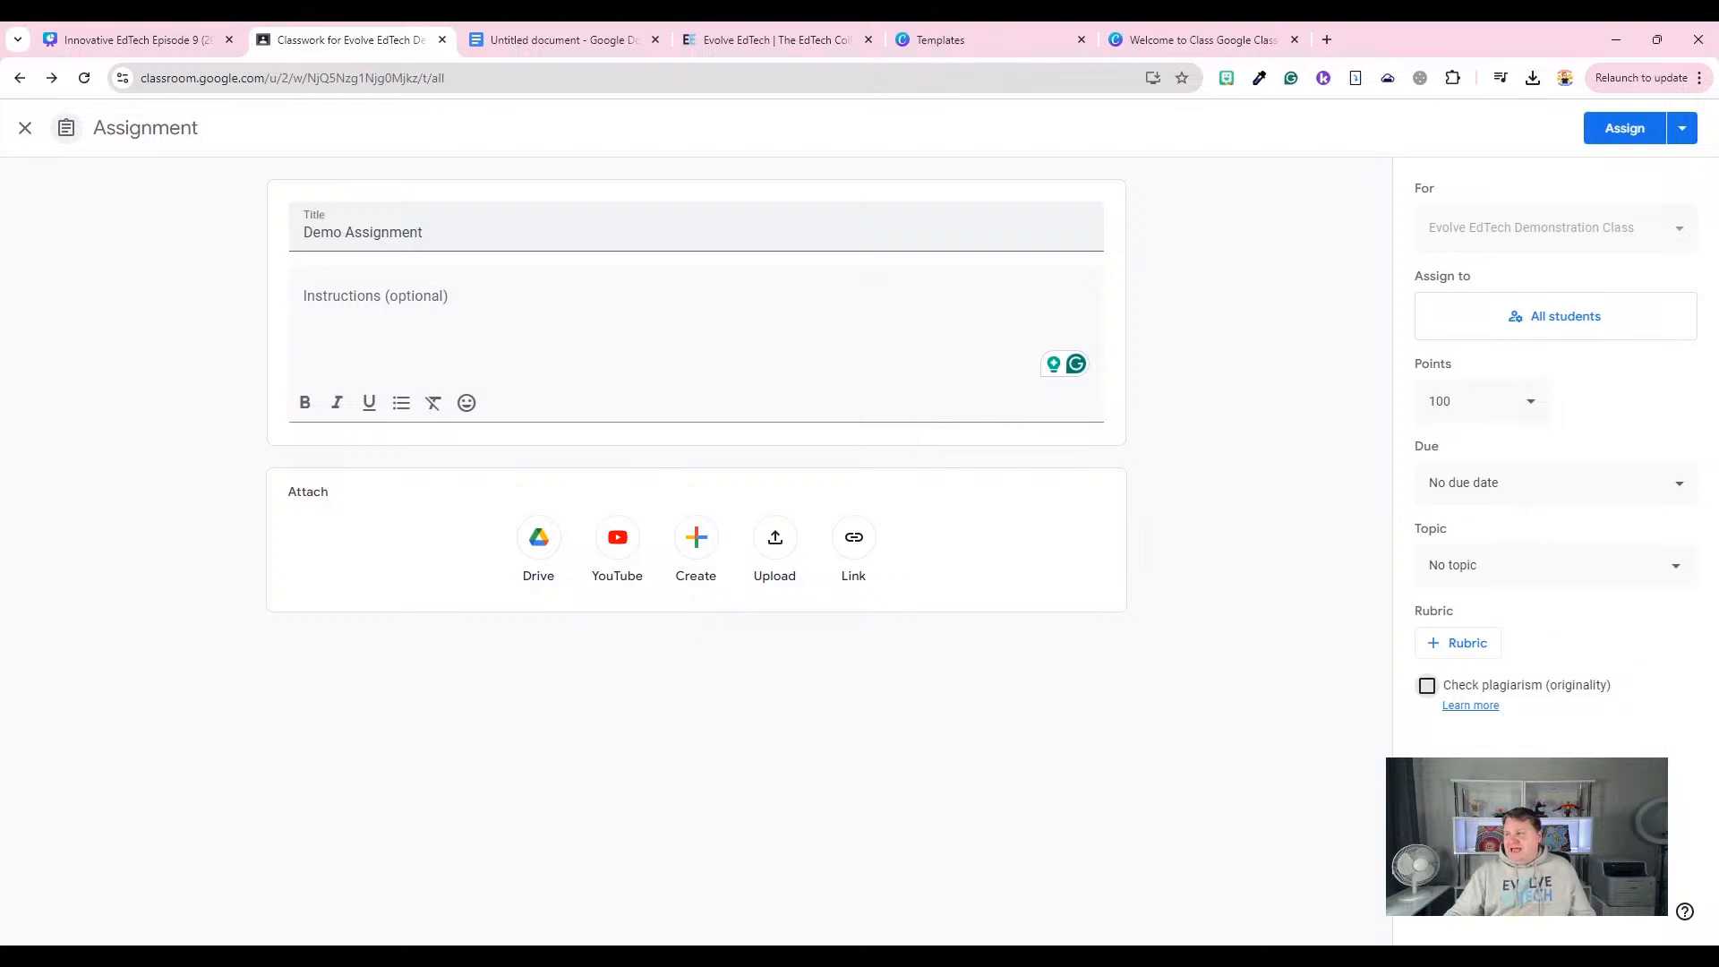
click(23, 132)
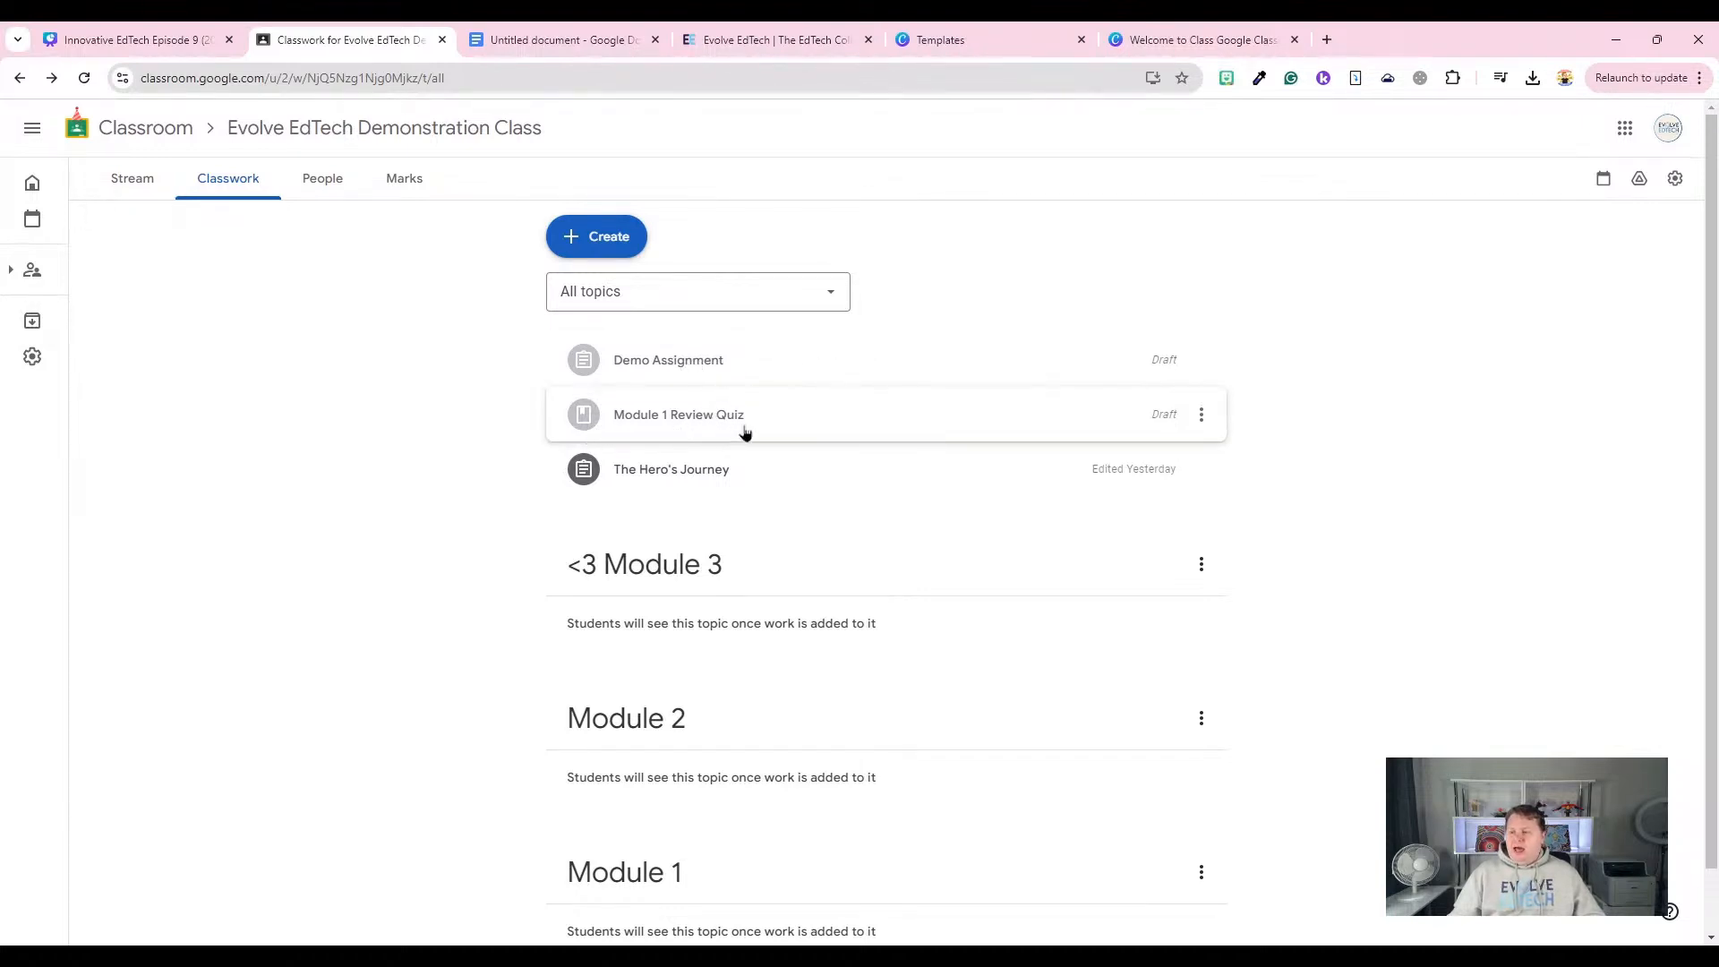
Edit the draft material Module 1 Review Quiz and schedule it for 10 Sept 2024 at 08:00.
click(789, 428)
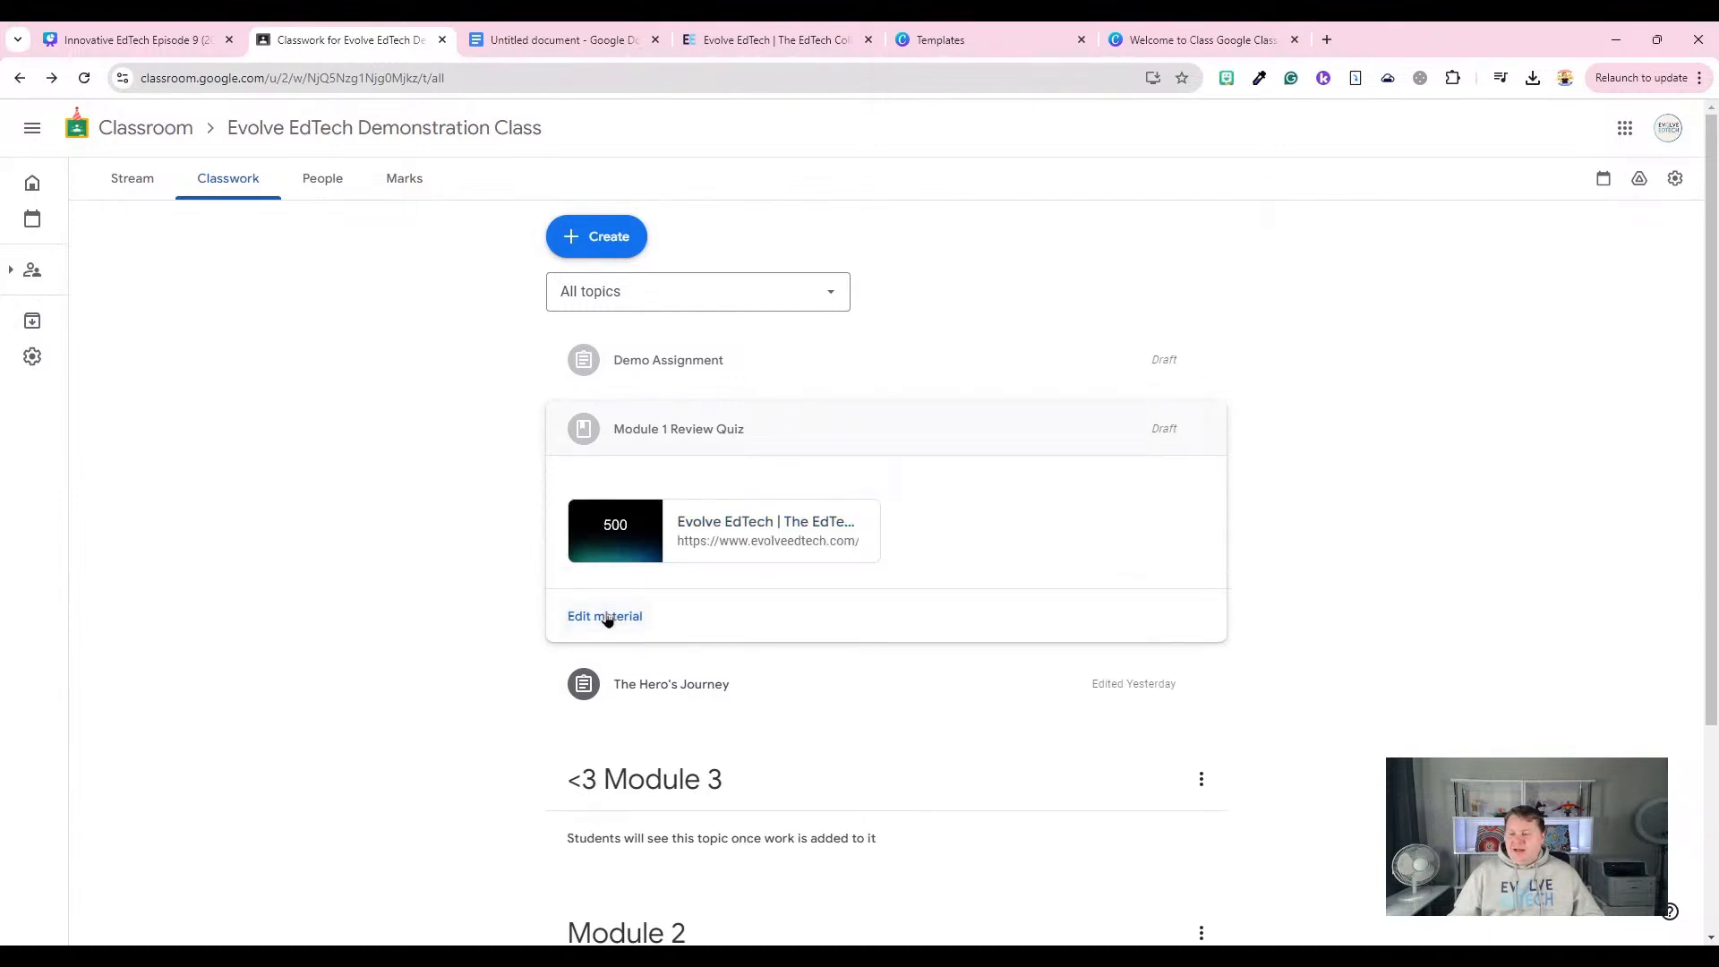
click(606, 617)
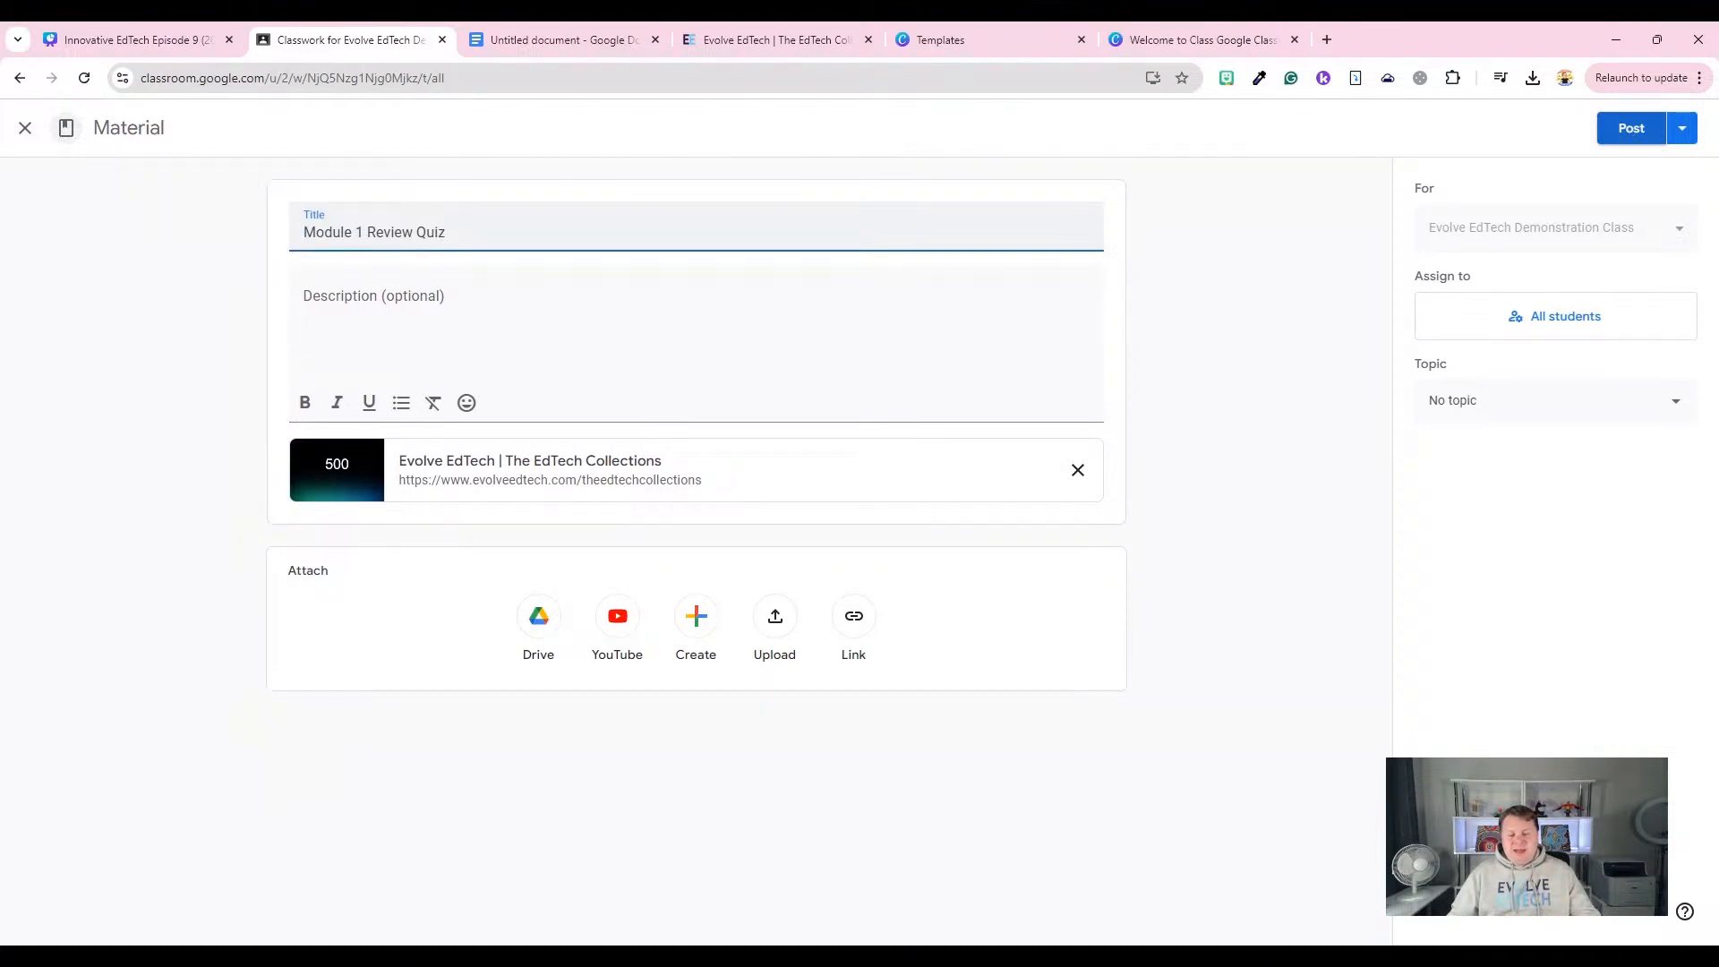
click(1683, 130)
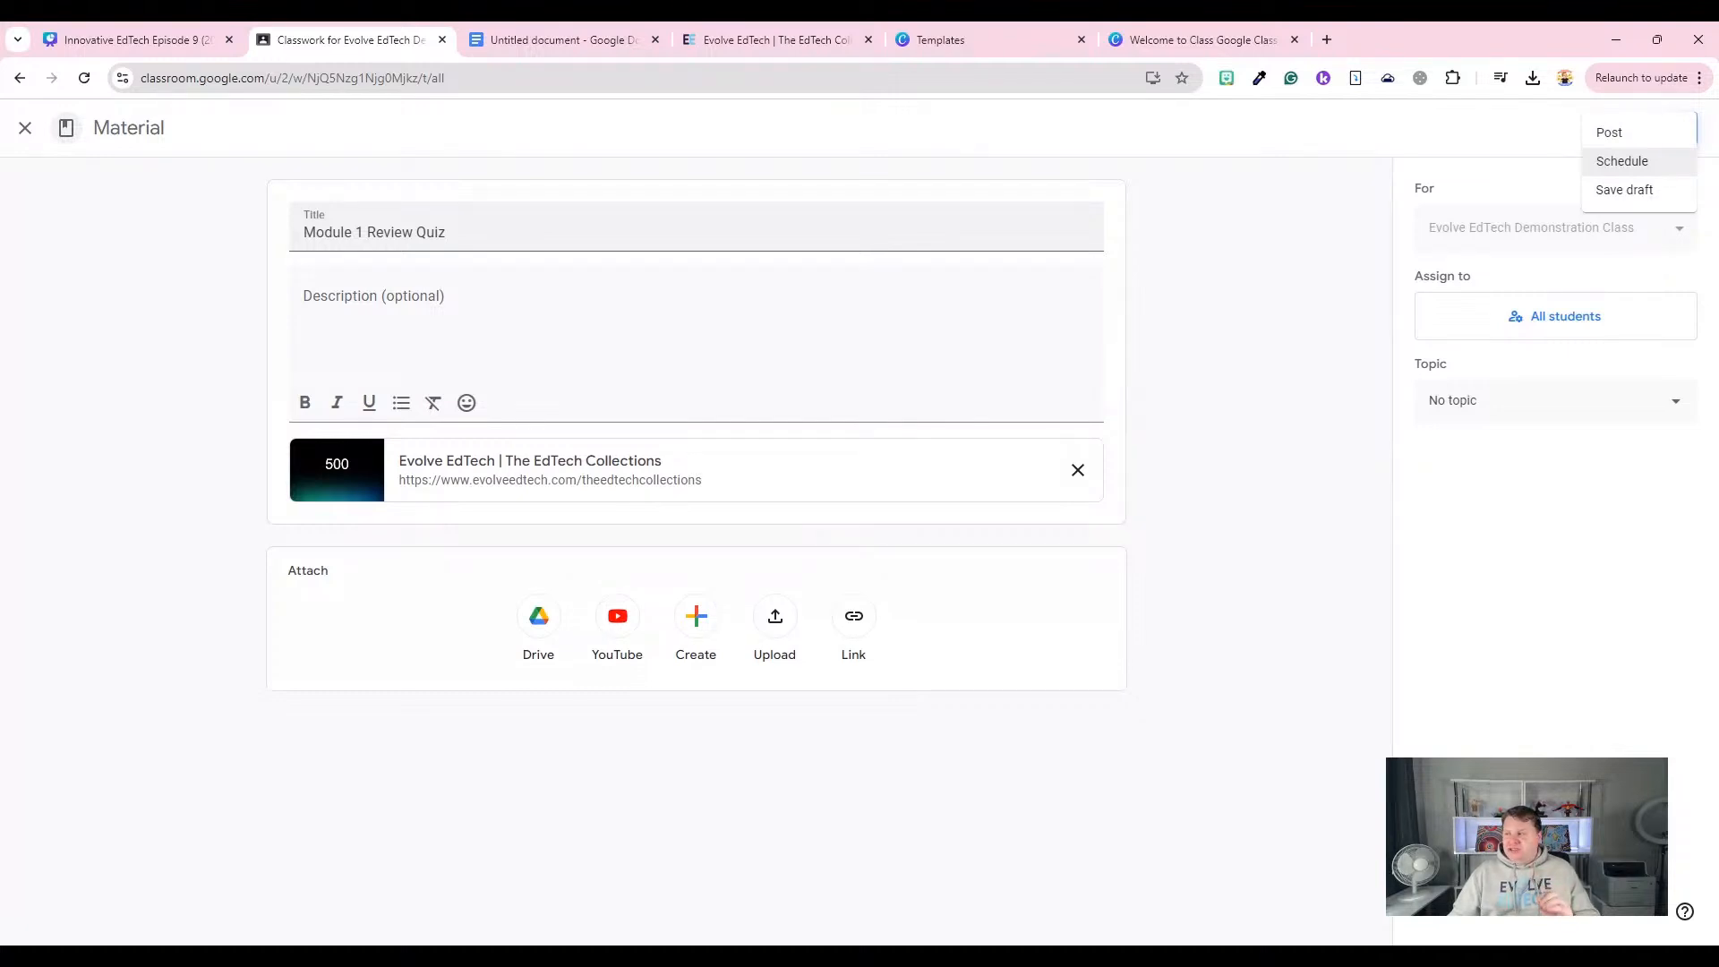
click(1652, 164)
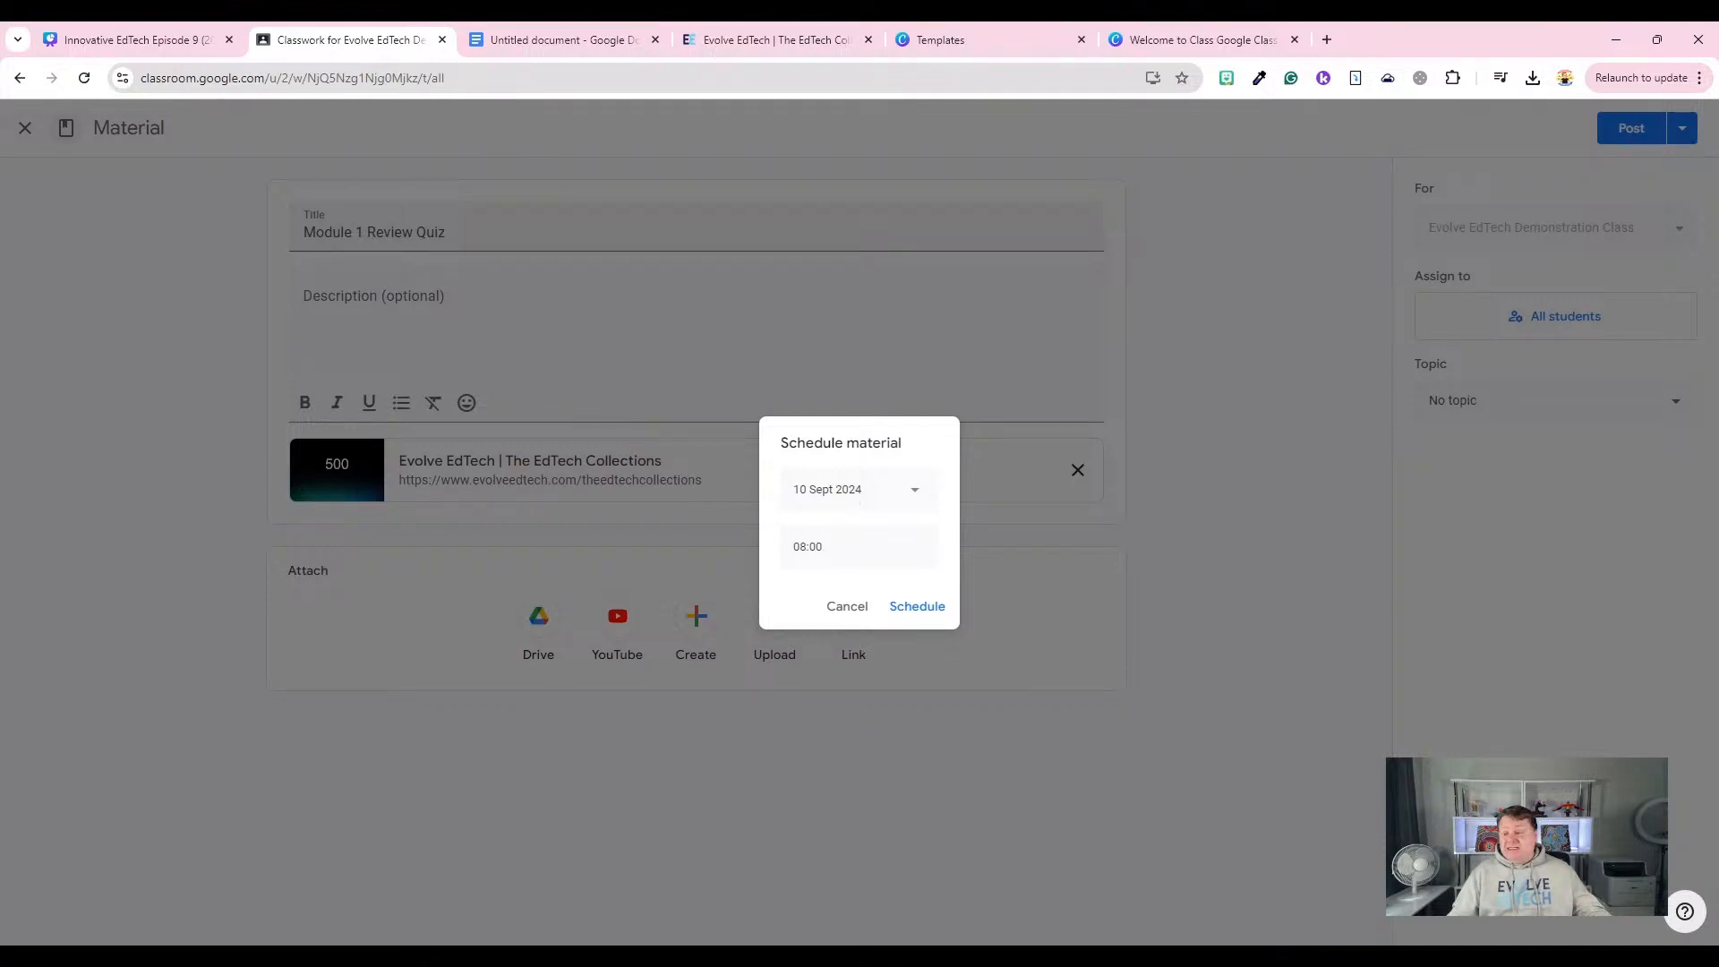
click(851, 497)
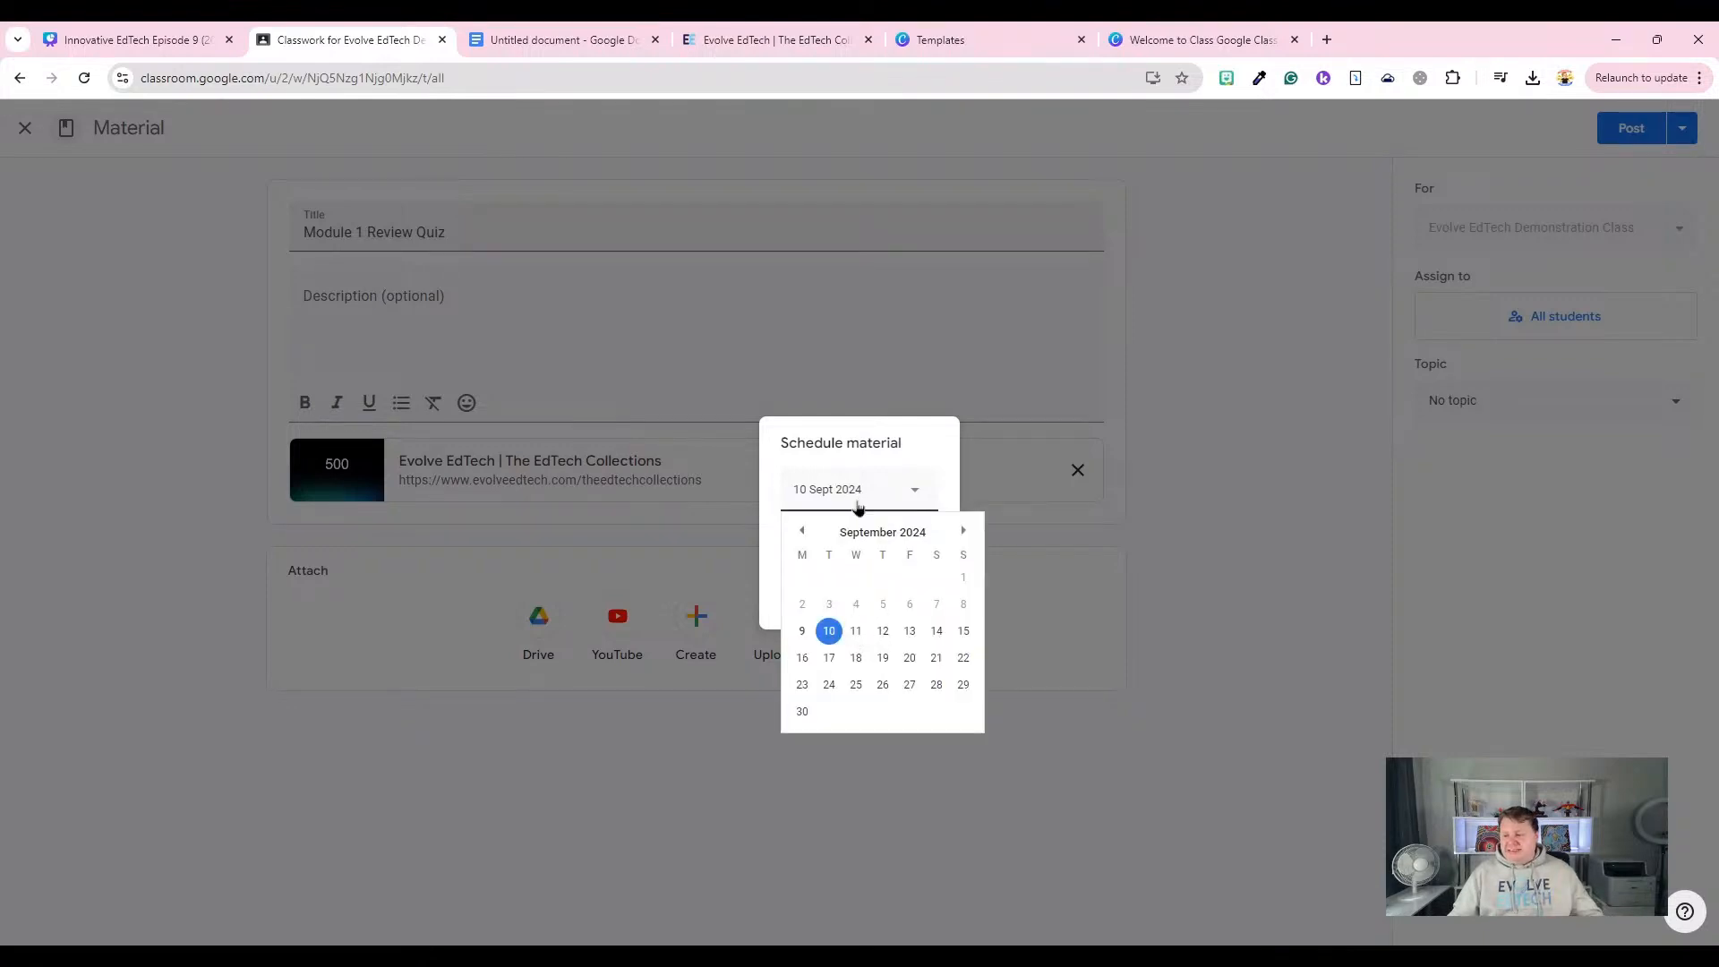
click(884, 461)
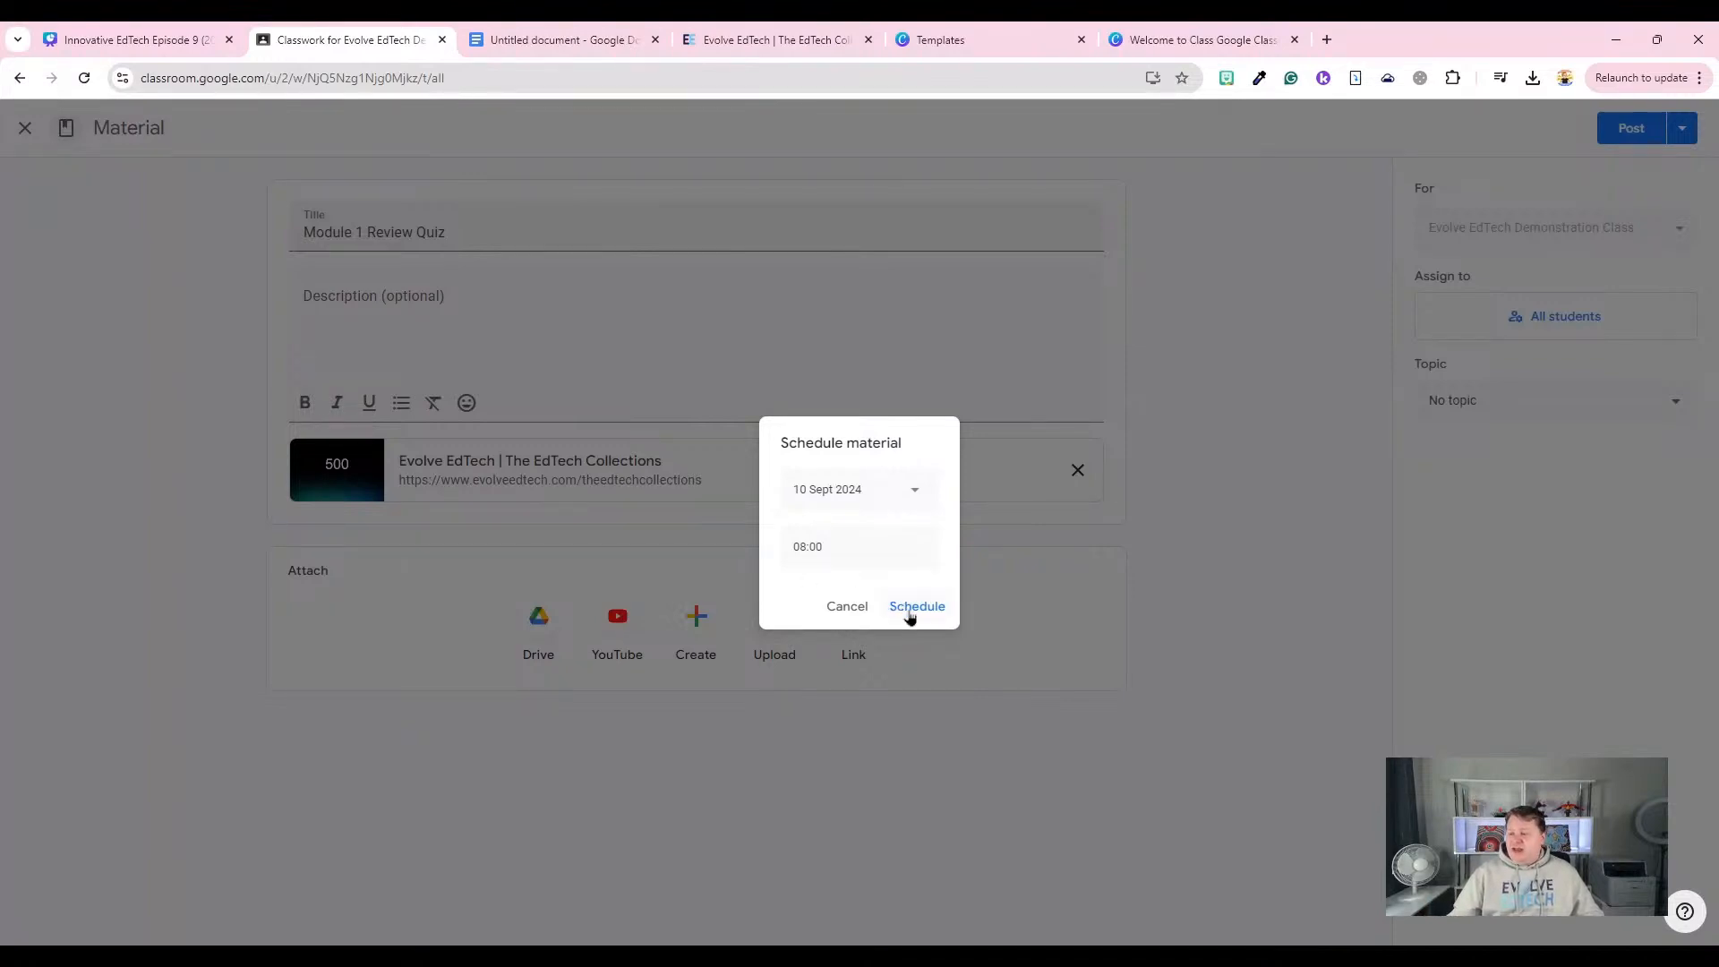
click(913, 611)
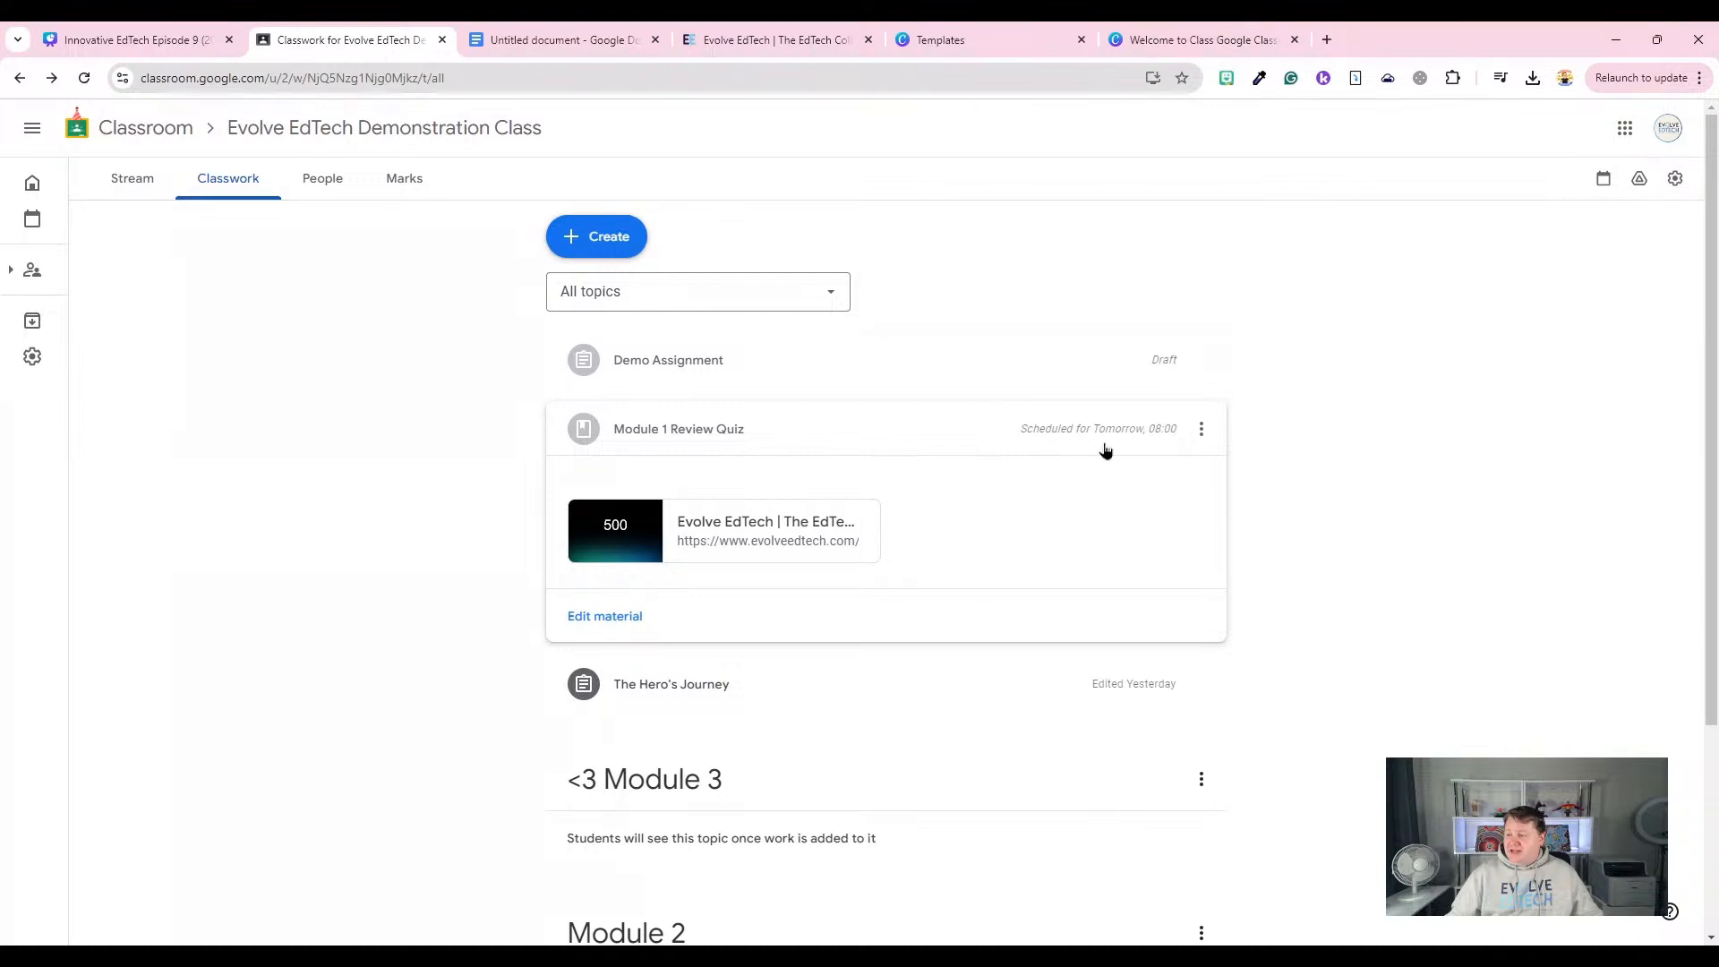
Reopen the scheduled Module 1 Review Quiz material for editing and view its scheduled date and time options.
click(1203, 435)
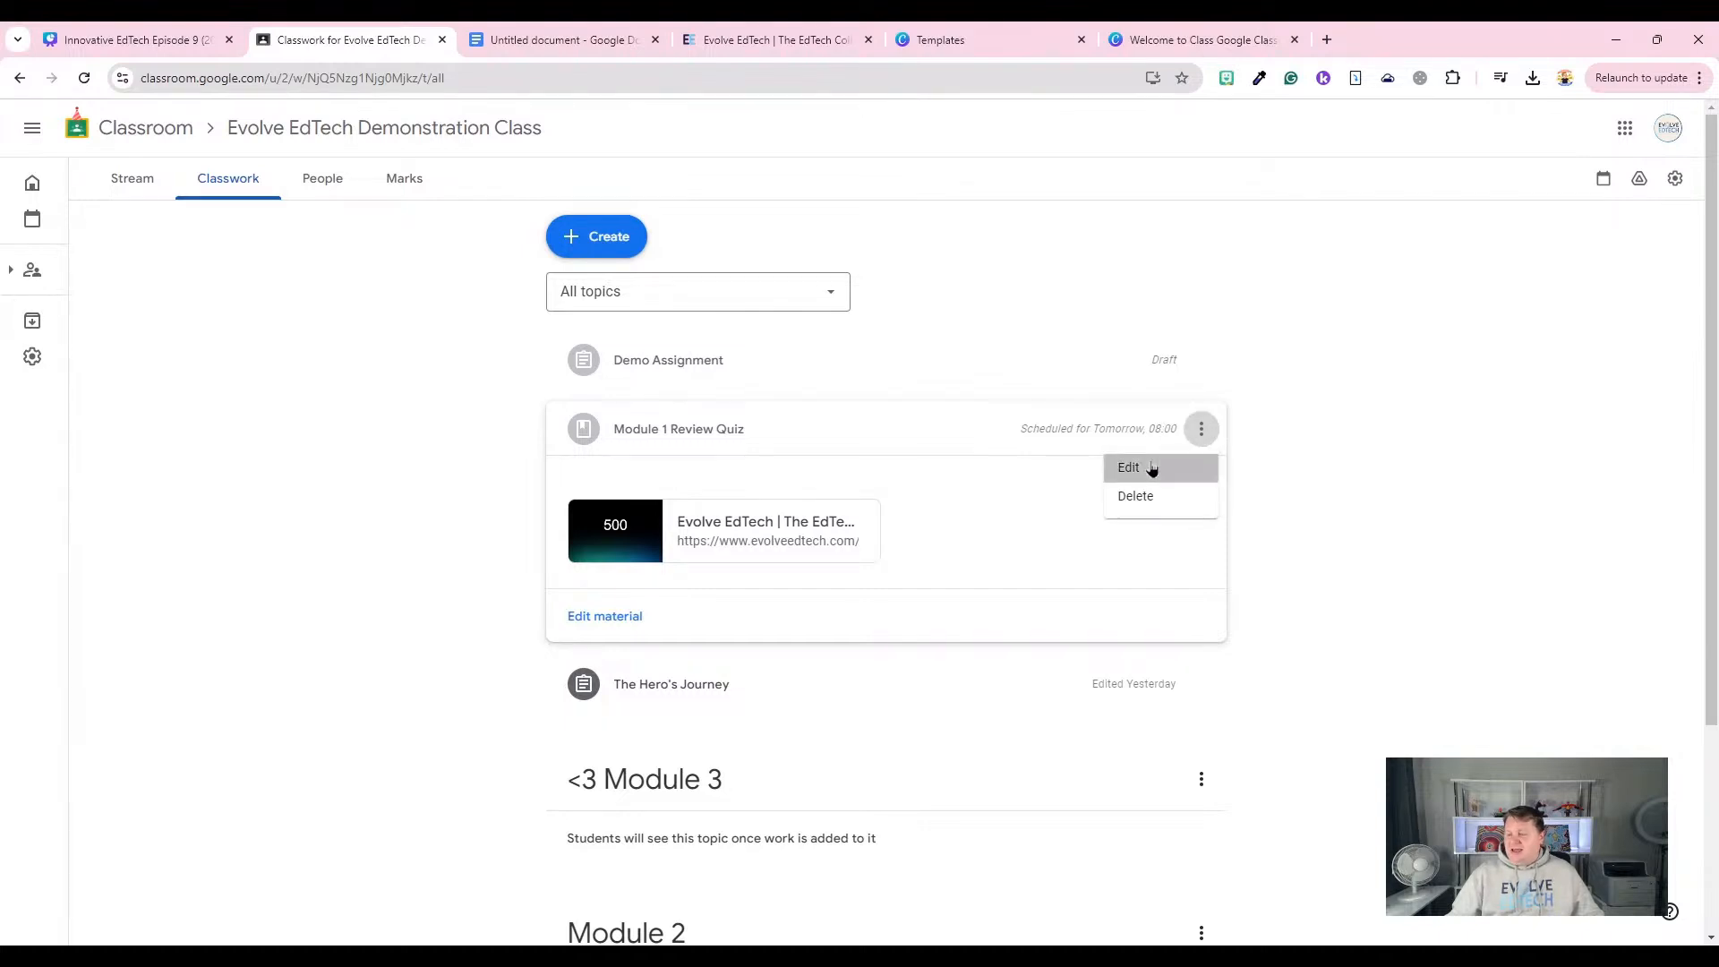
click(1151, 470)
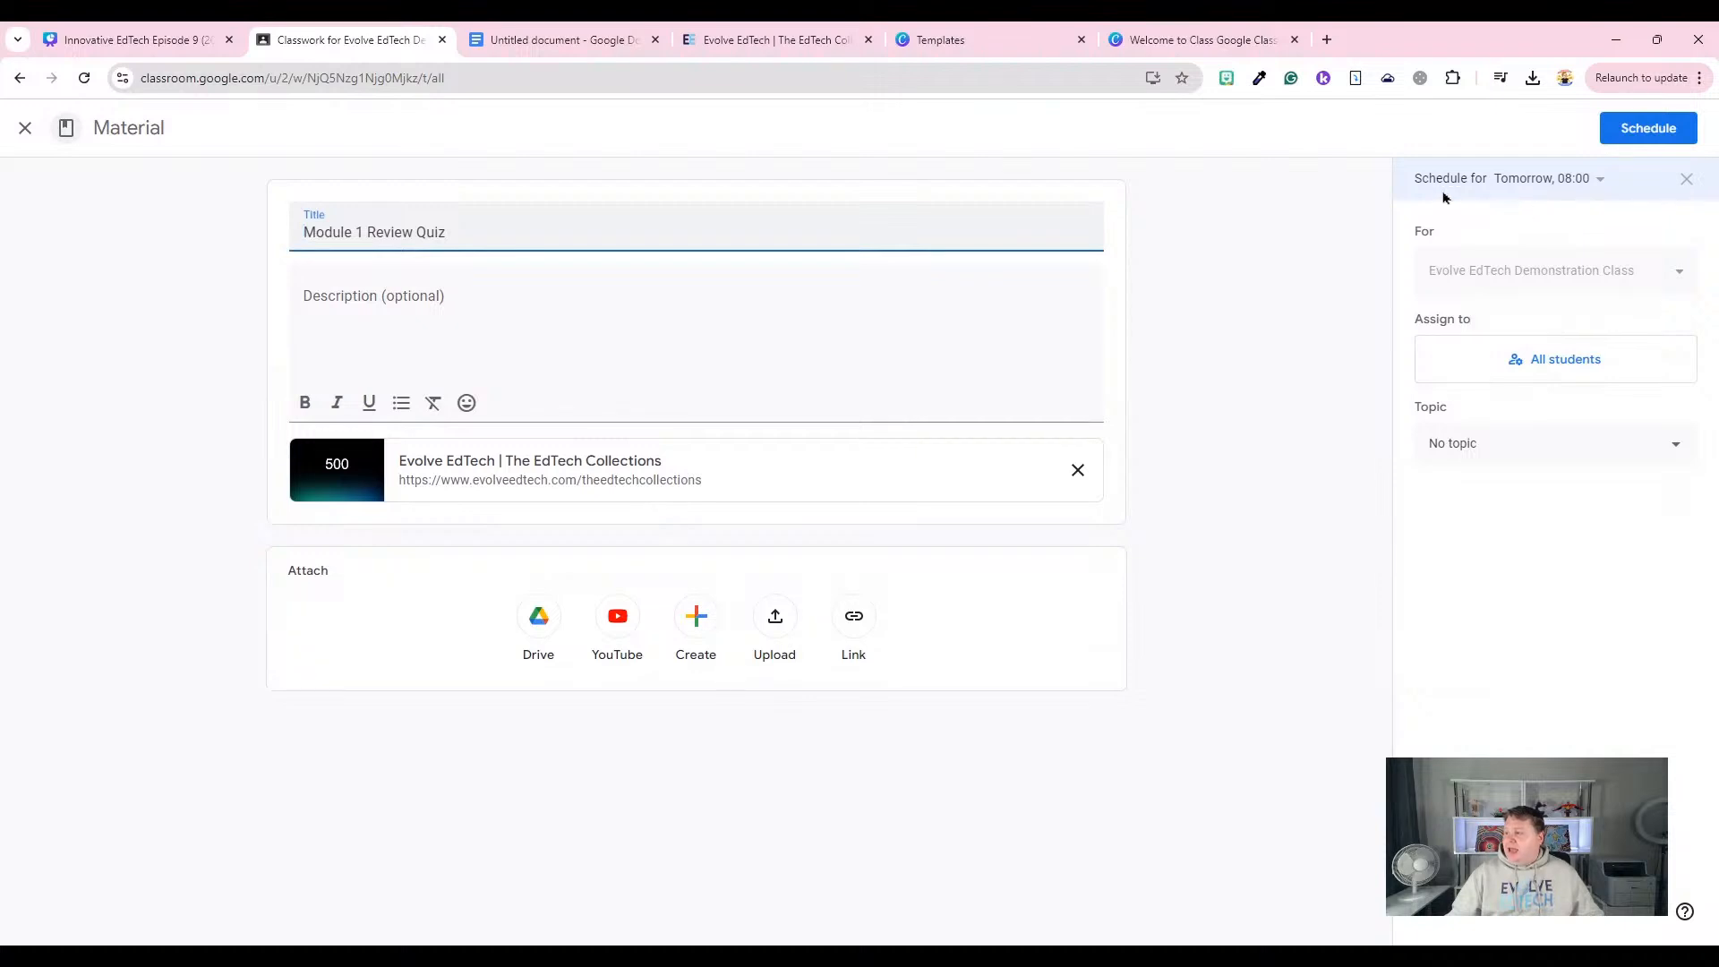
click(1607, 180)
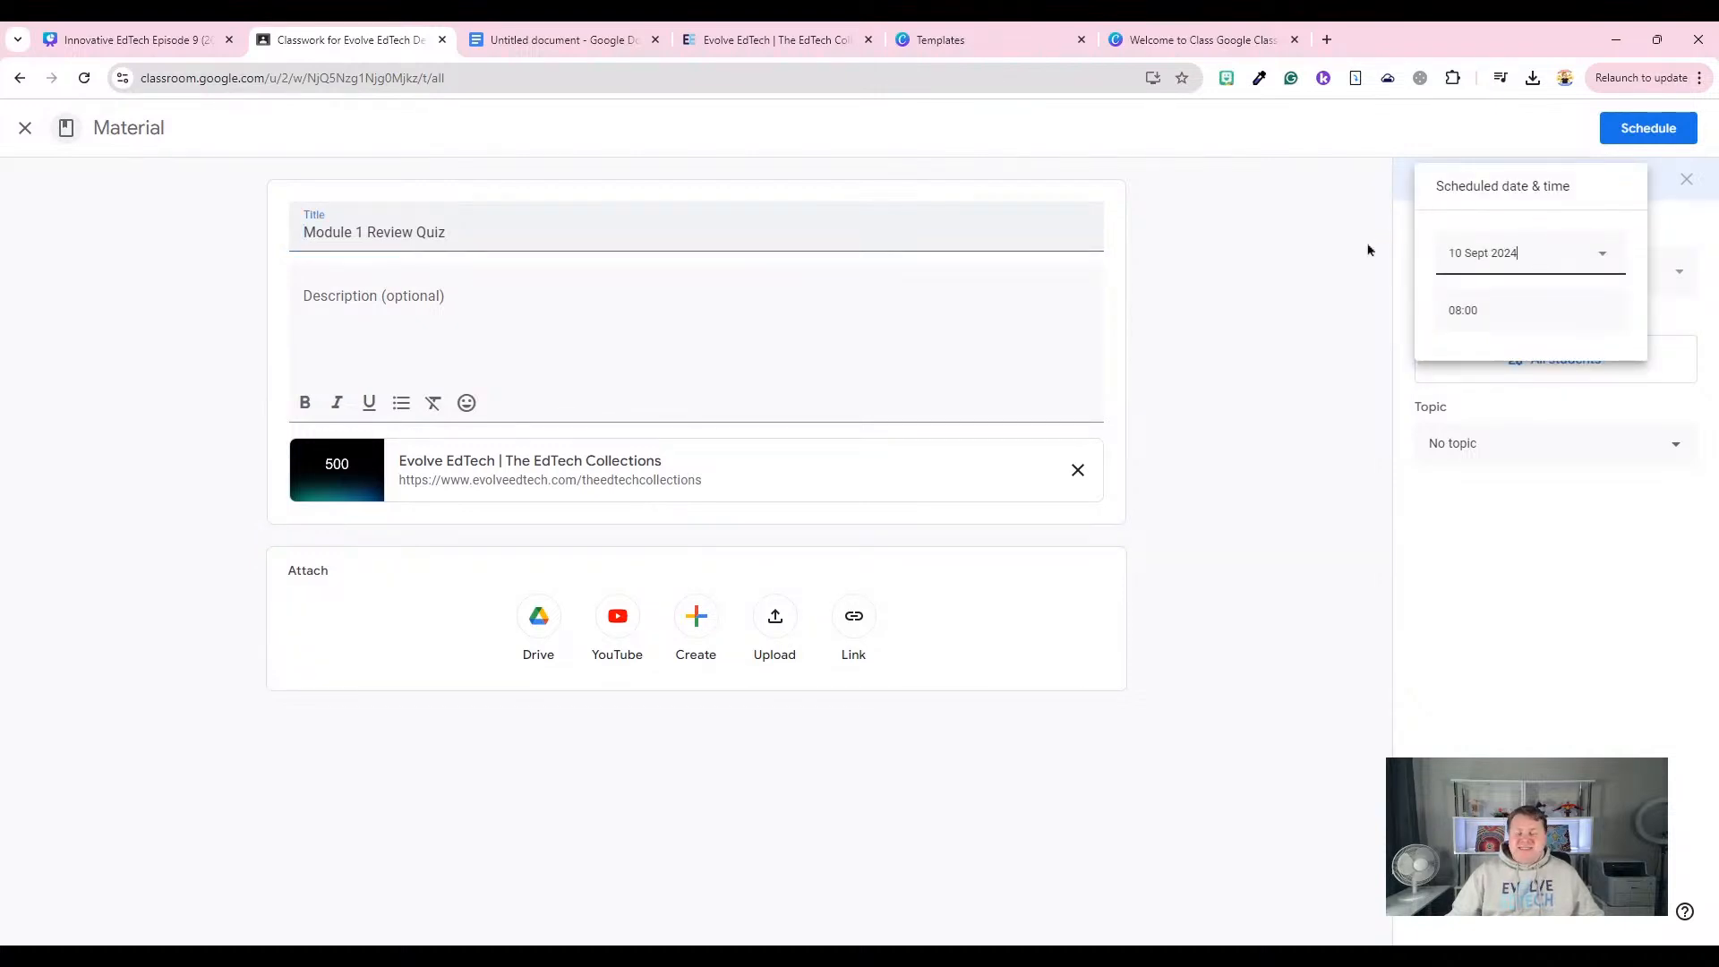
click(1295, 288)
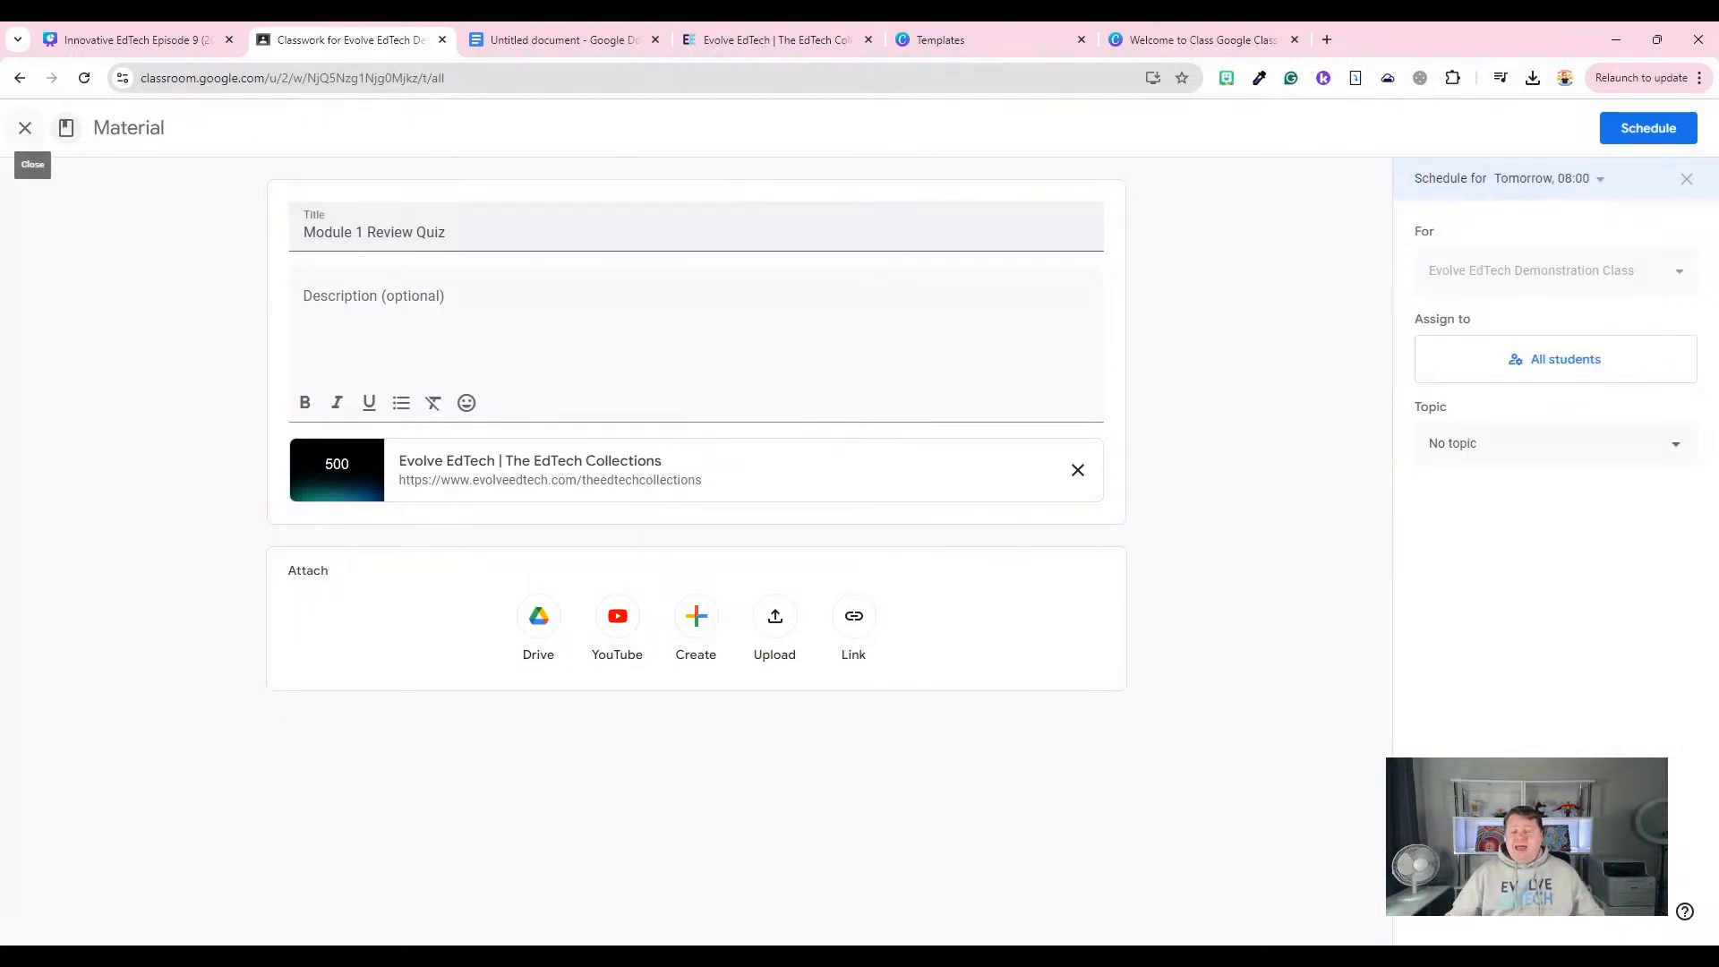
Close the scheduled material, open a blank question to check its posting options, and close it without asking it.
click(27, 127)
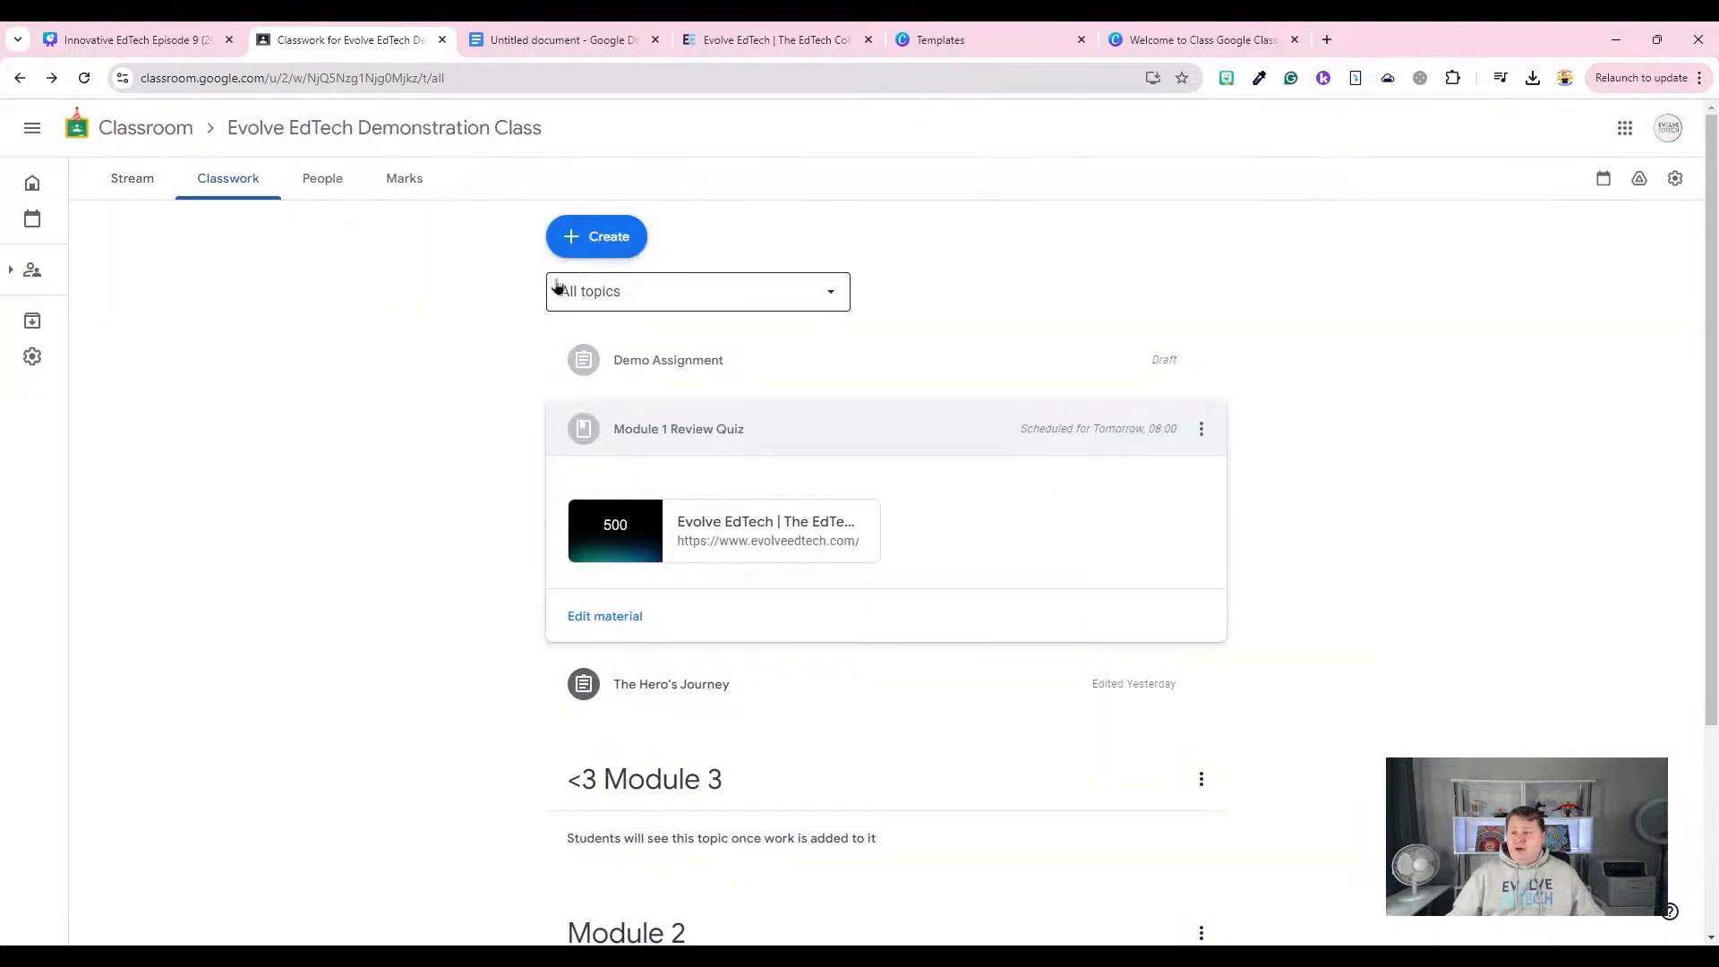
click(614, 254)
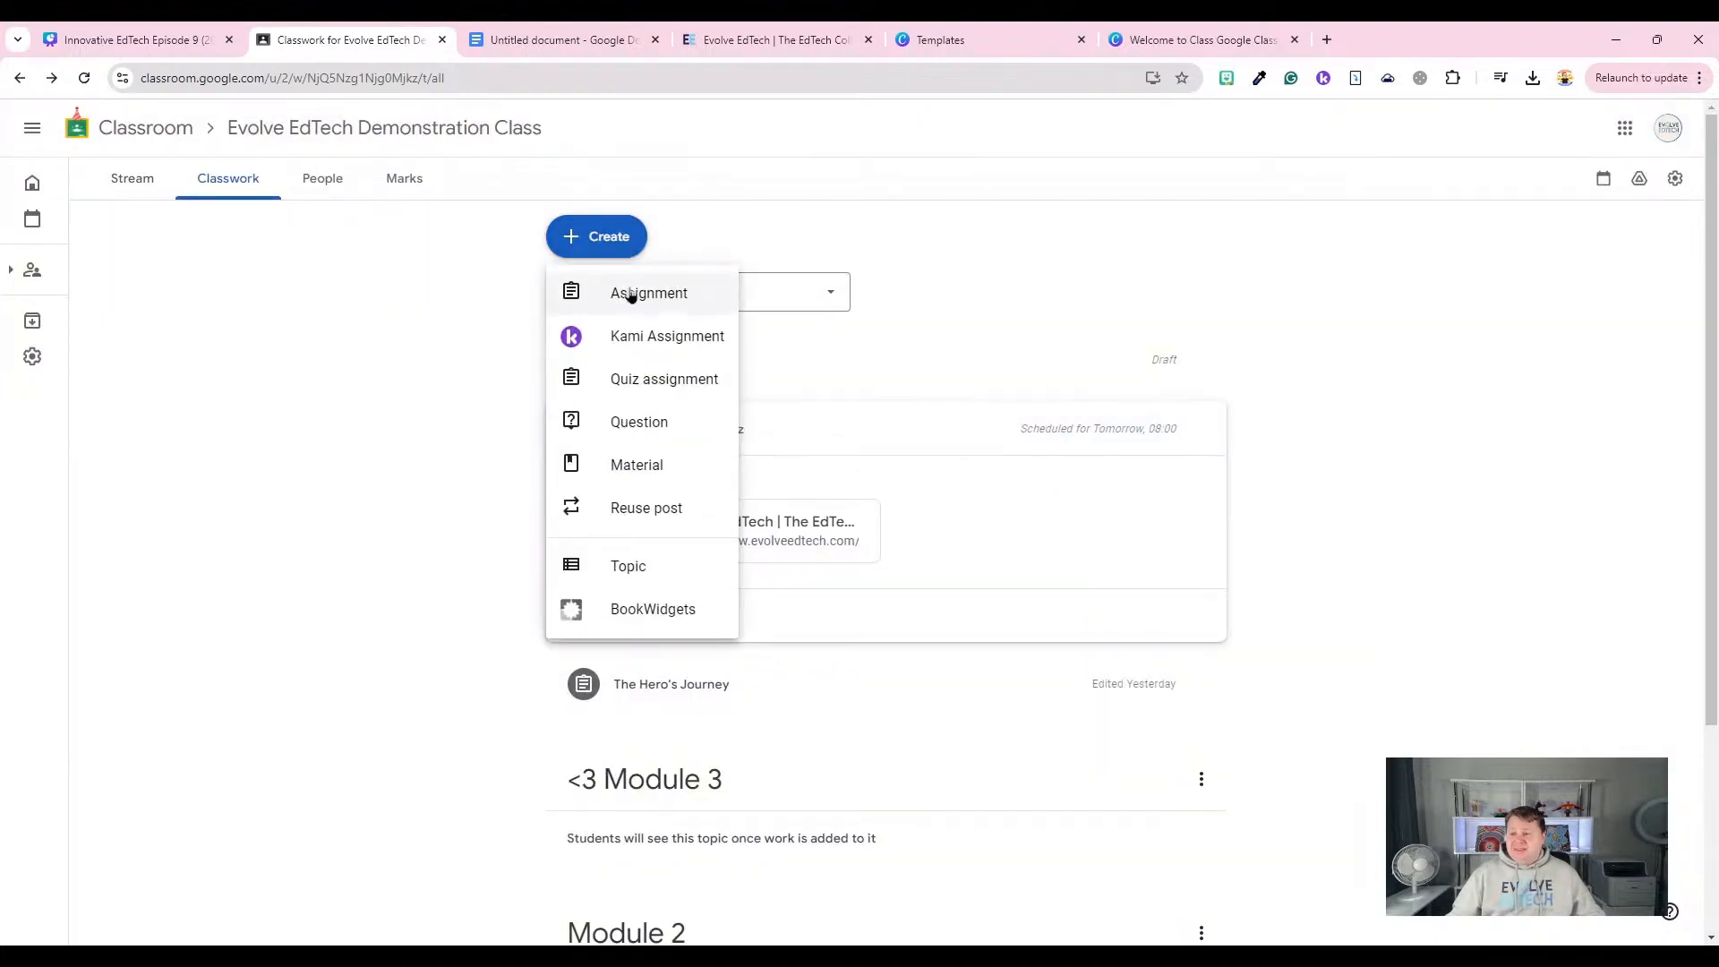
click(658, 425)
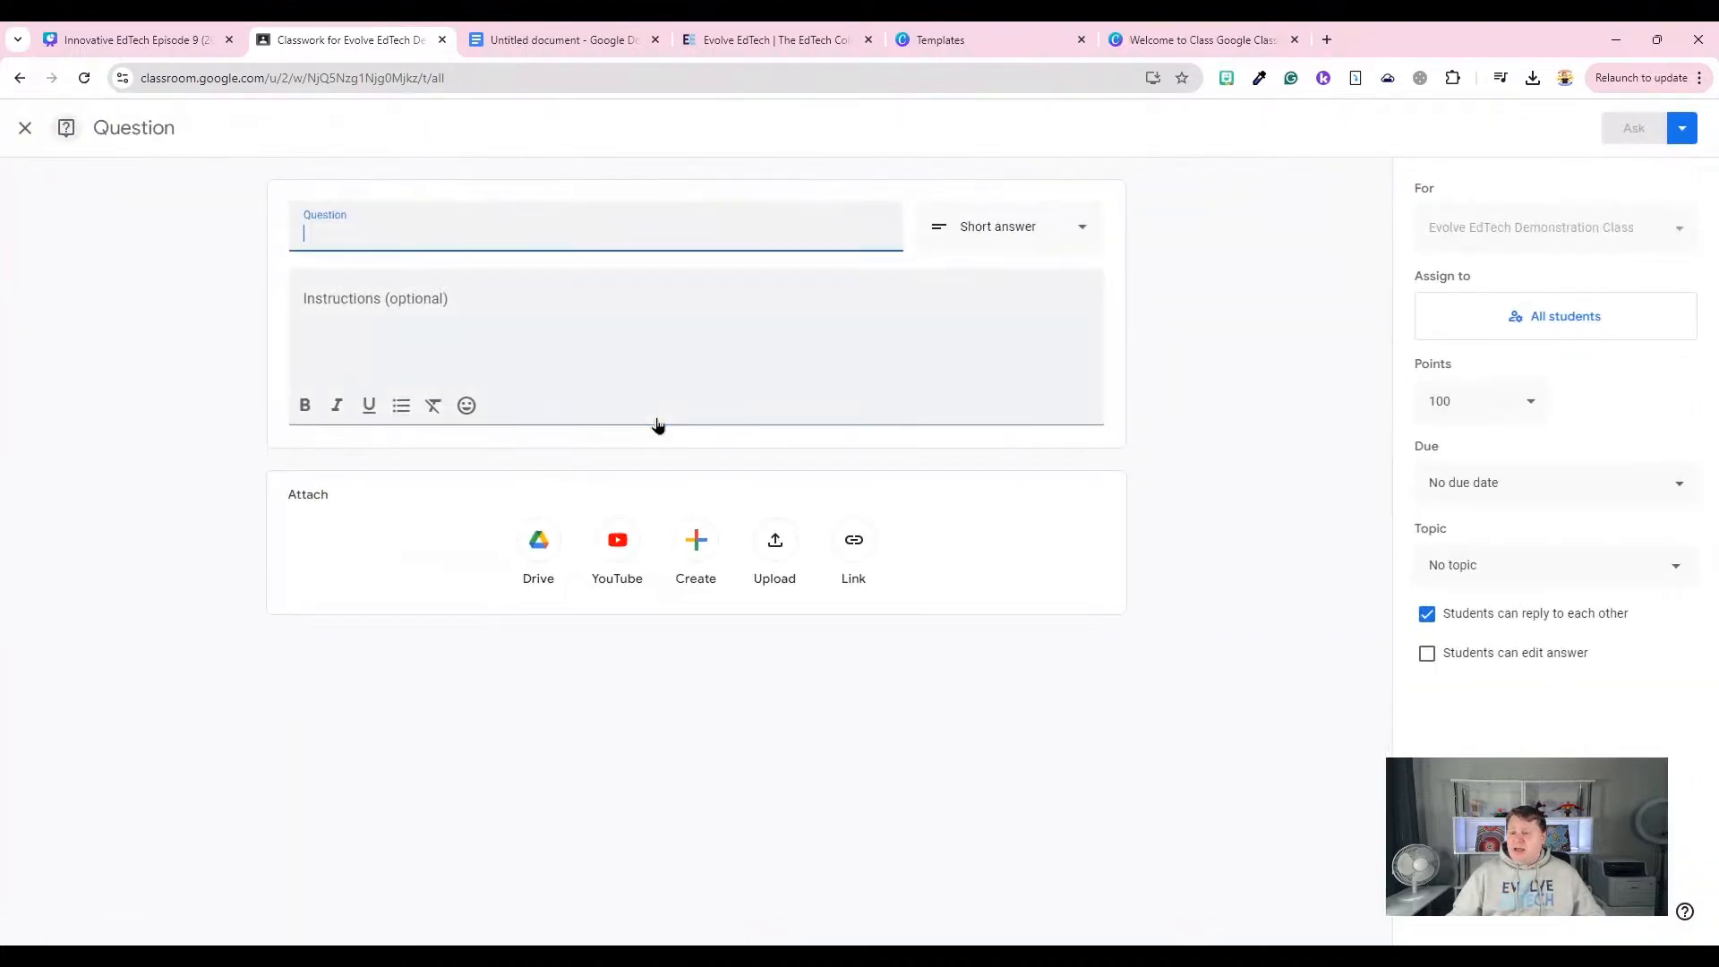
click(1693, 141)
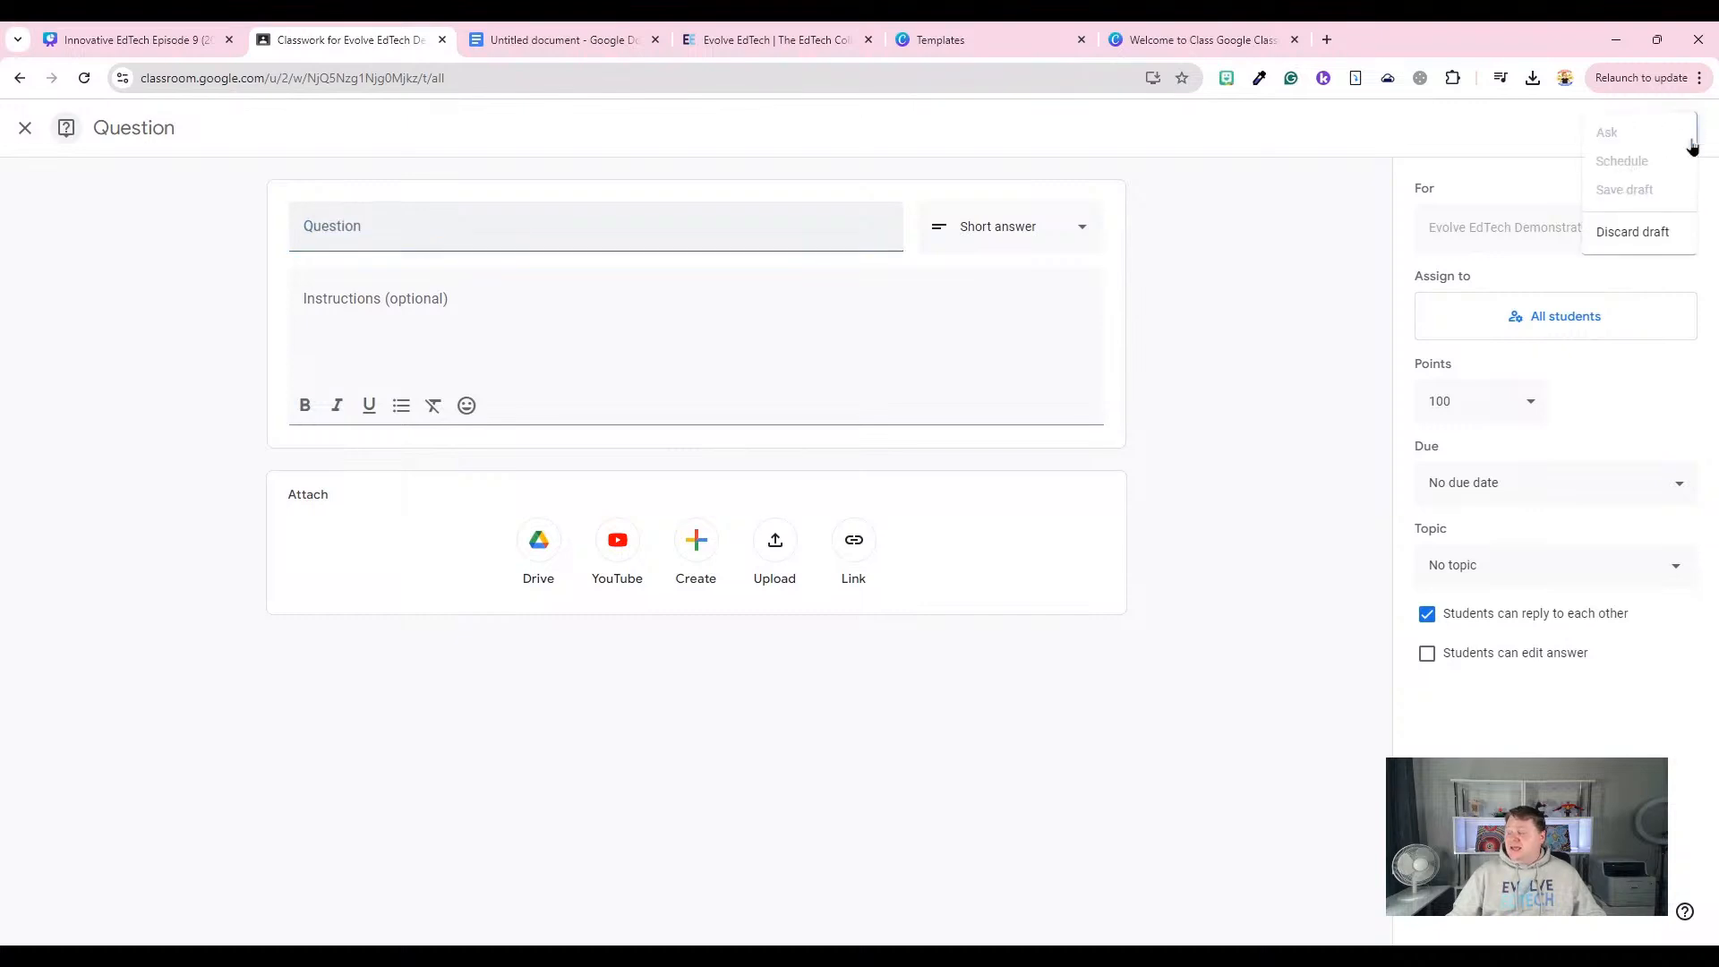
click(32, 130)
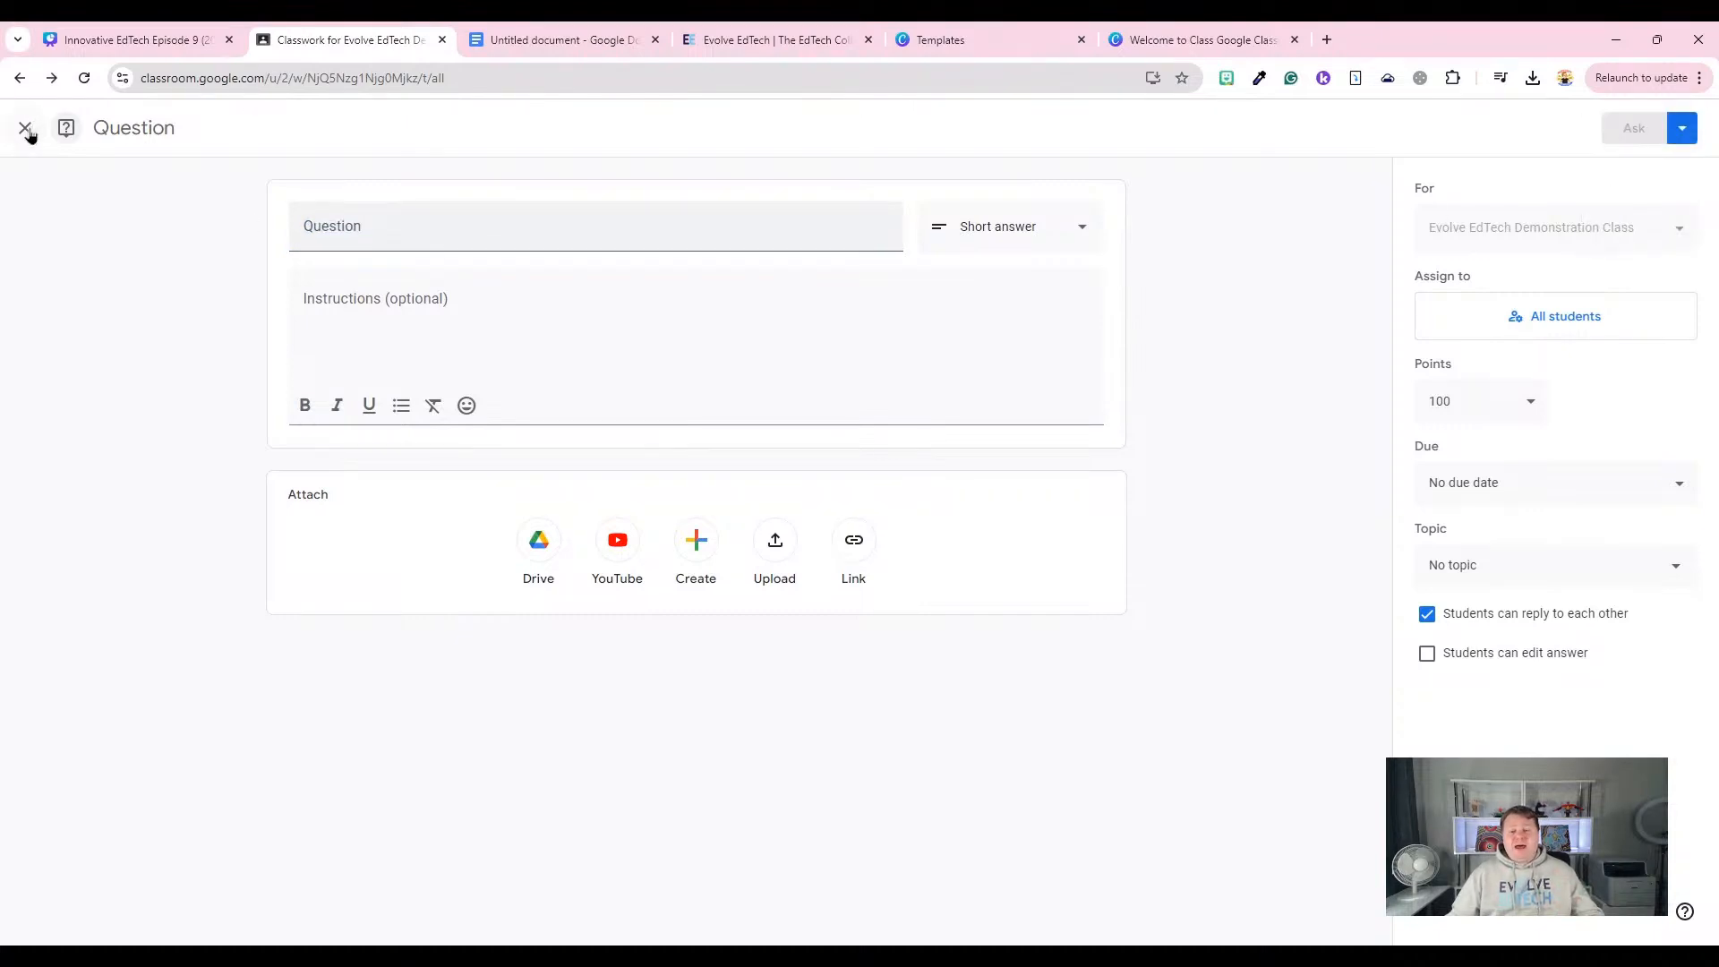
click(30, 129)
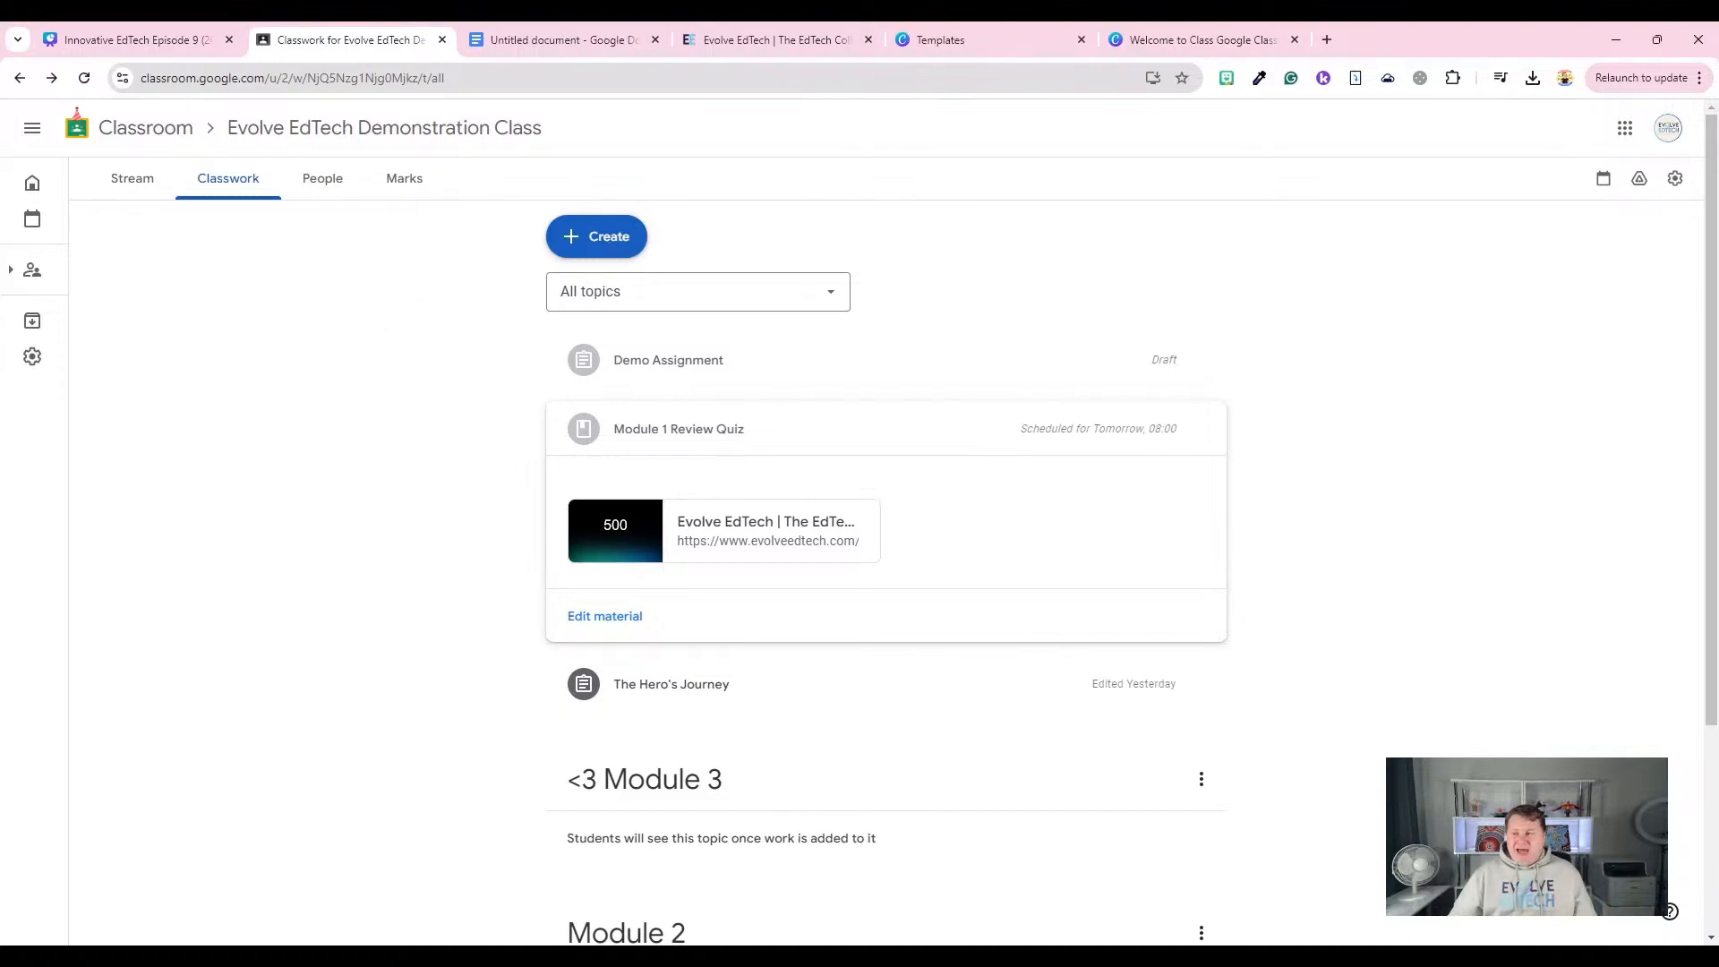
Create a new quiz assignment and open its attached Blank Quiz form.
click(610, 248)
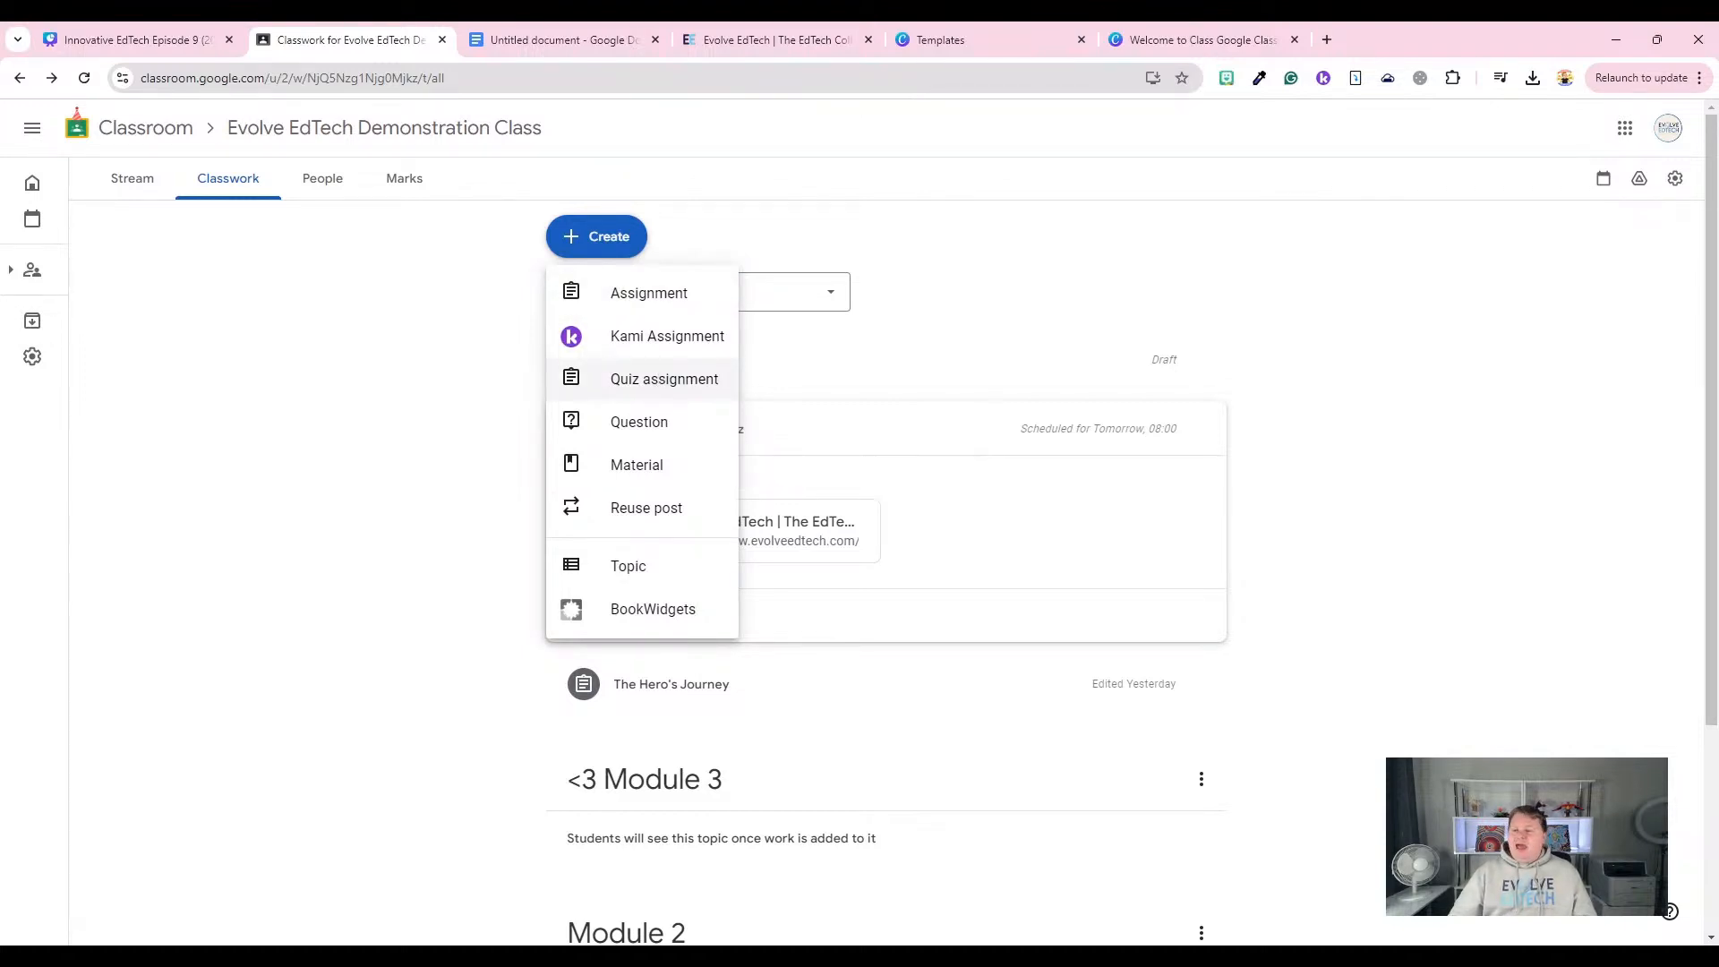
click(660, 380)
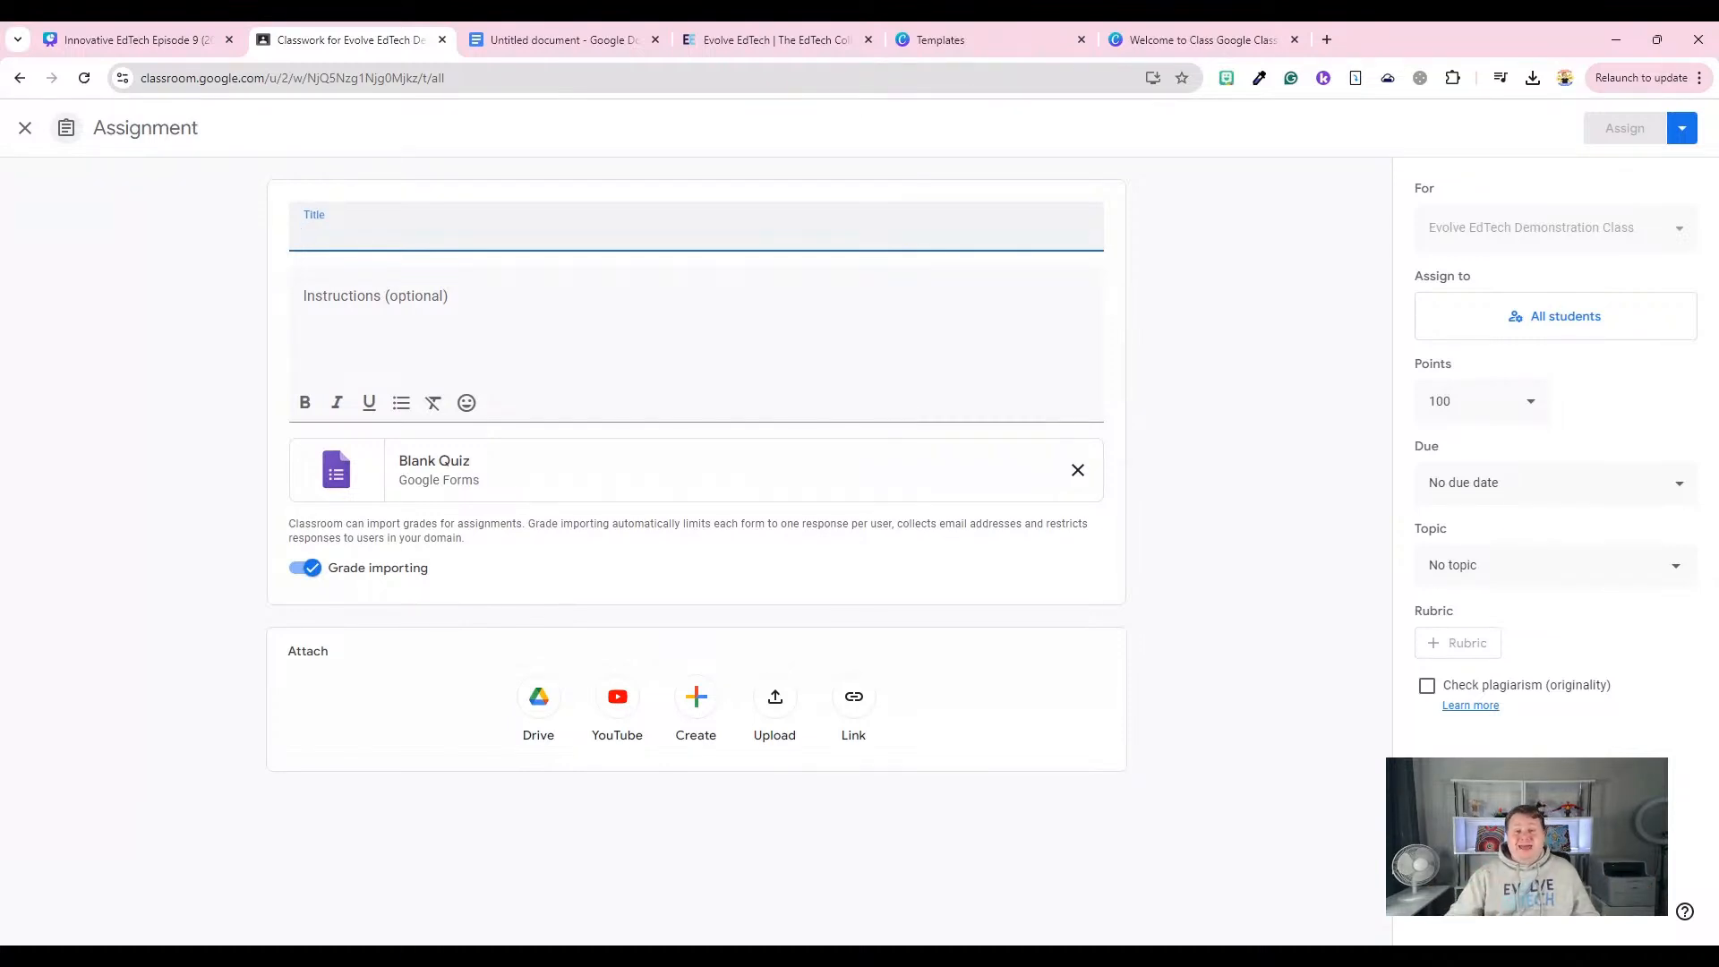
click(466, 467)
click(466, 473)
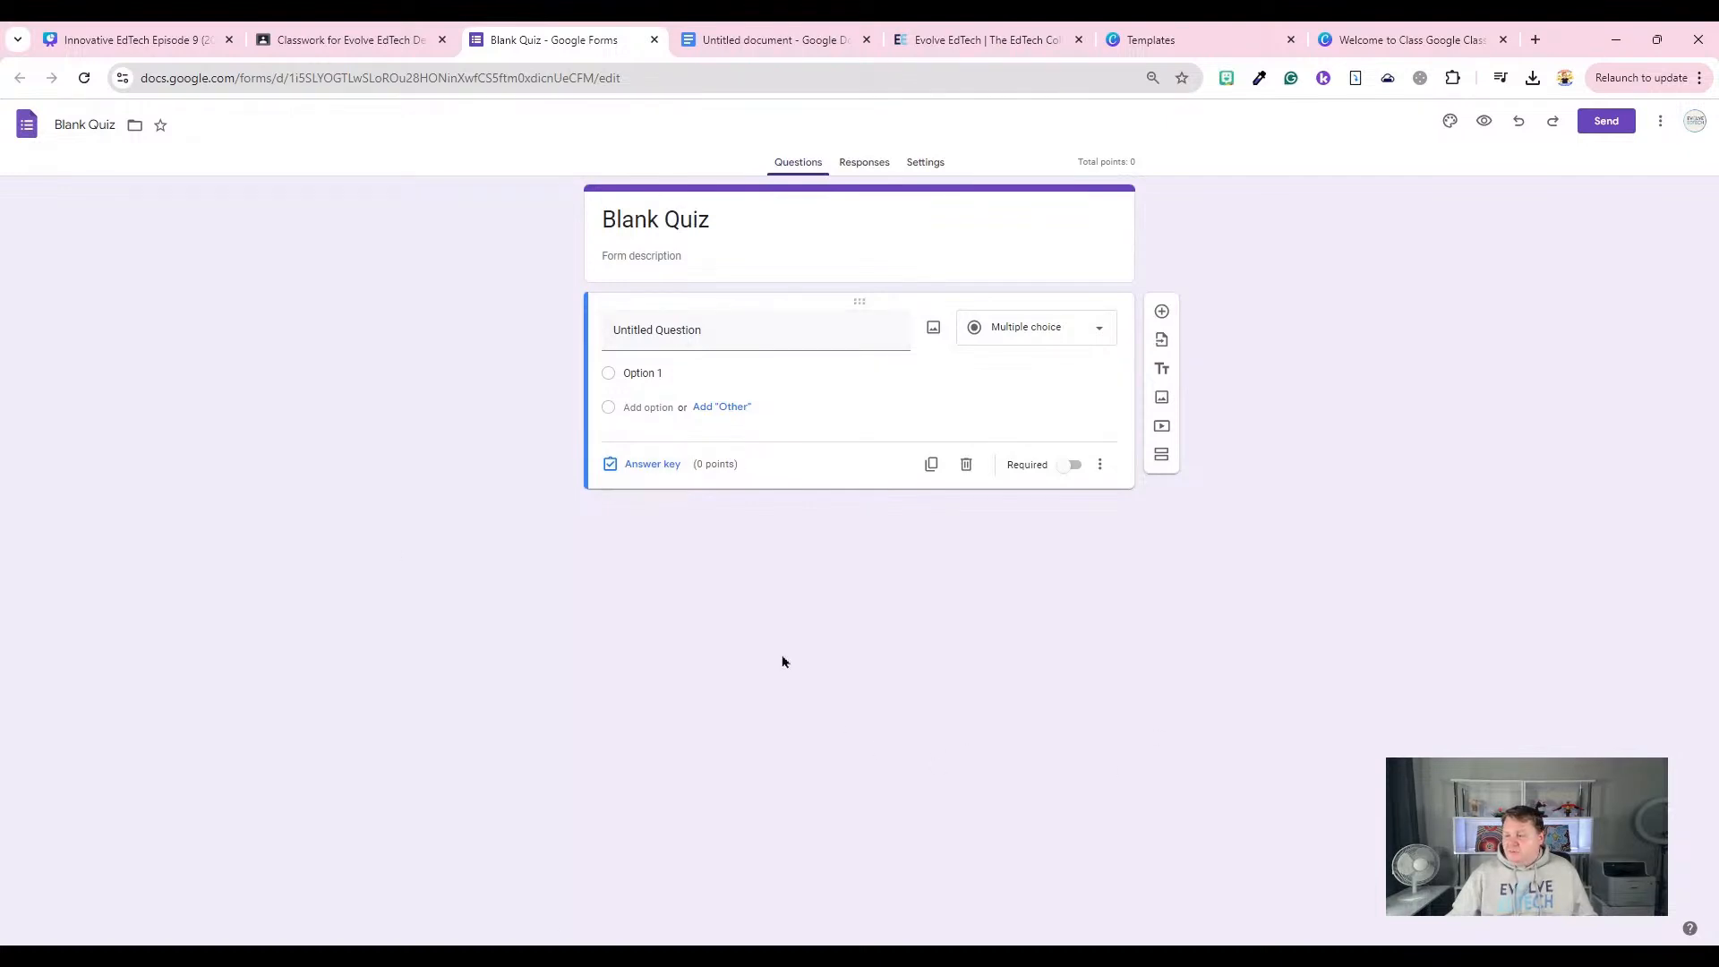
Review the Blank Quiz form's answer key, responses and quiz settings, and close the form.
click(656, 465)
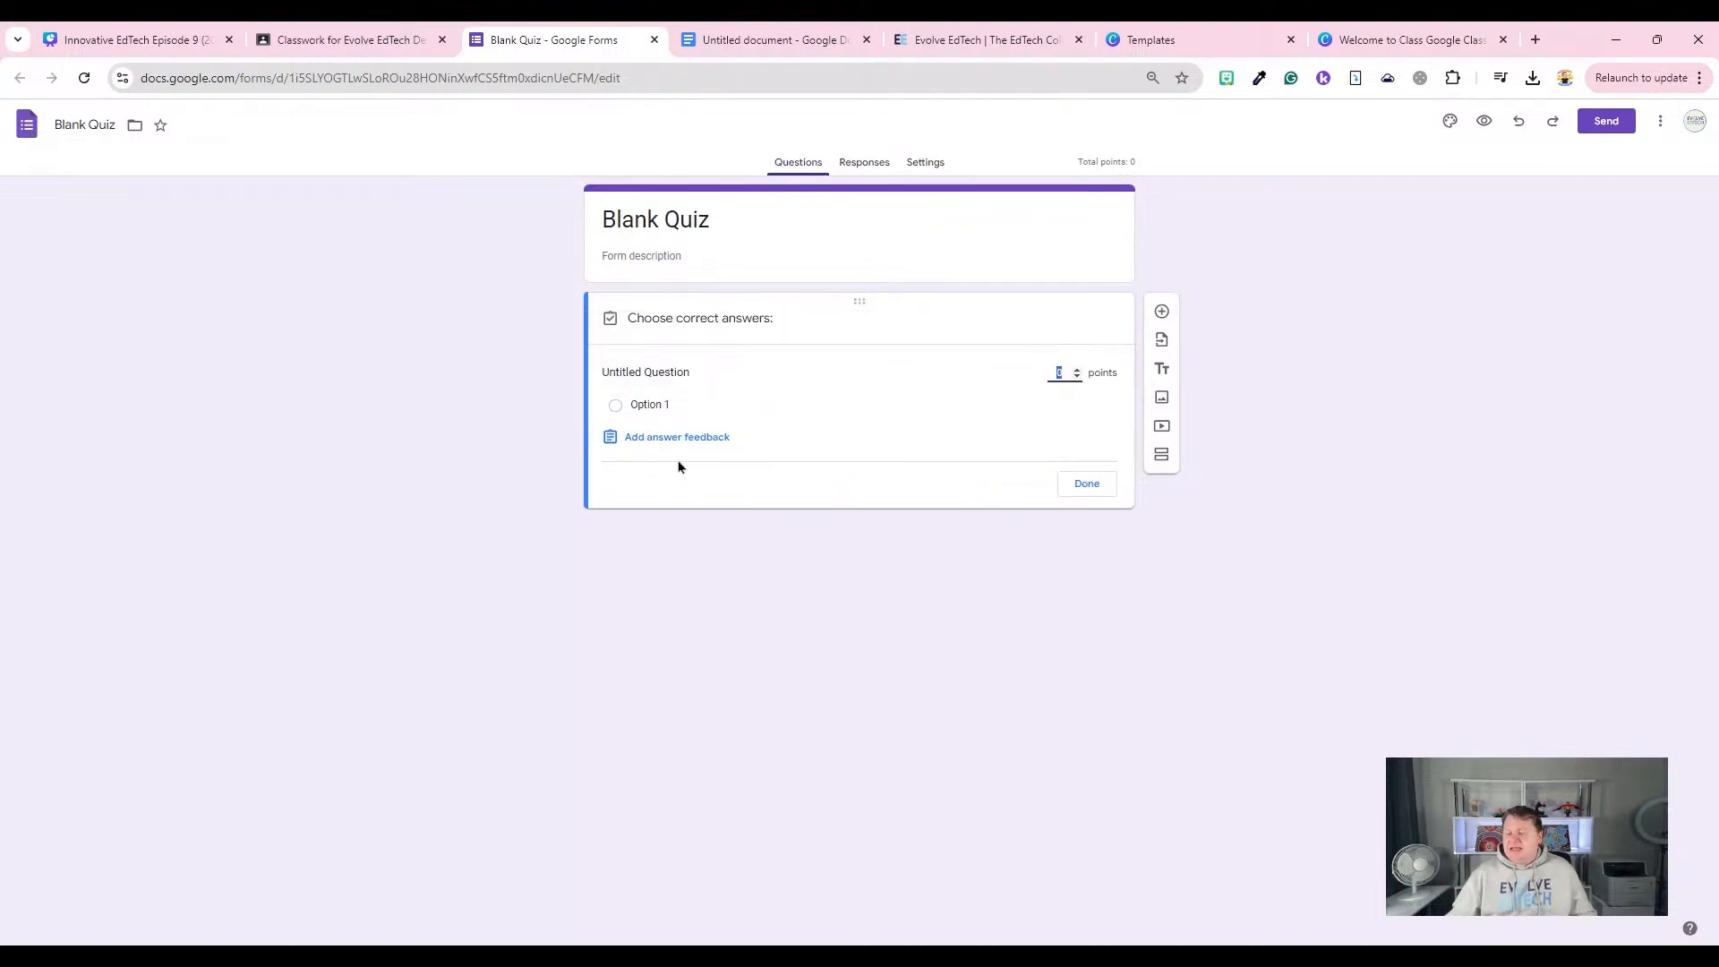
click(864, 163)
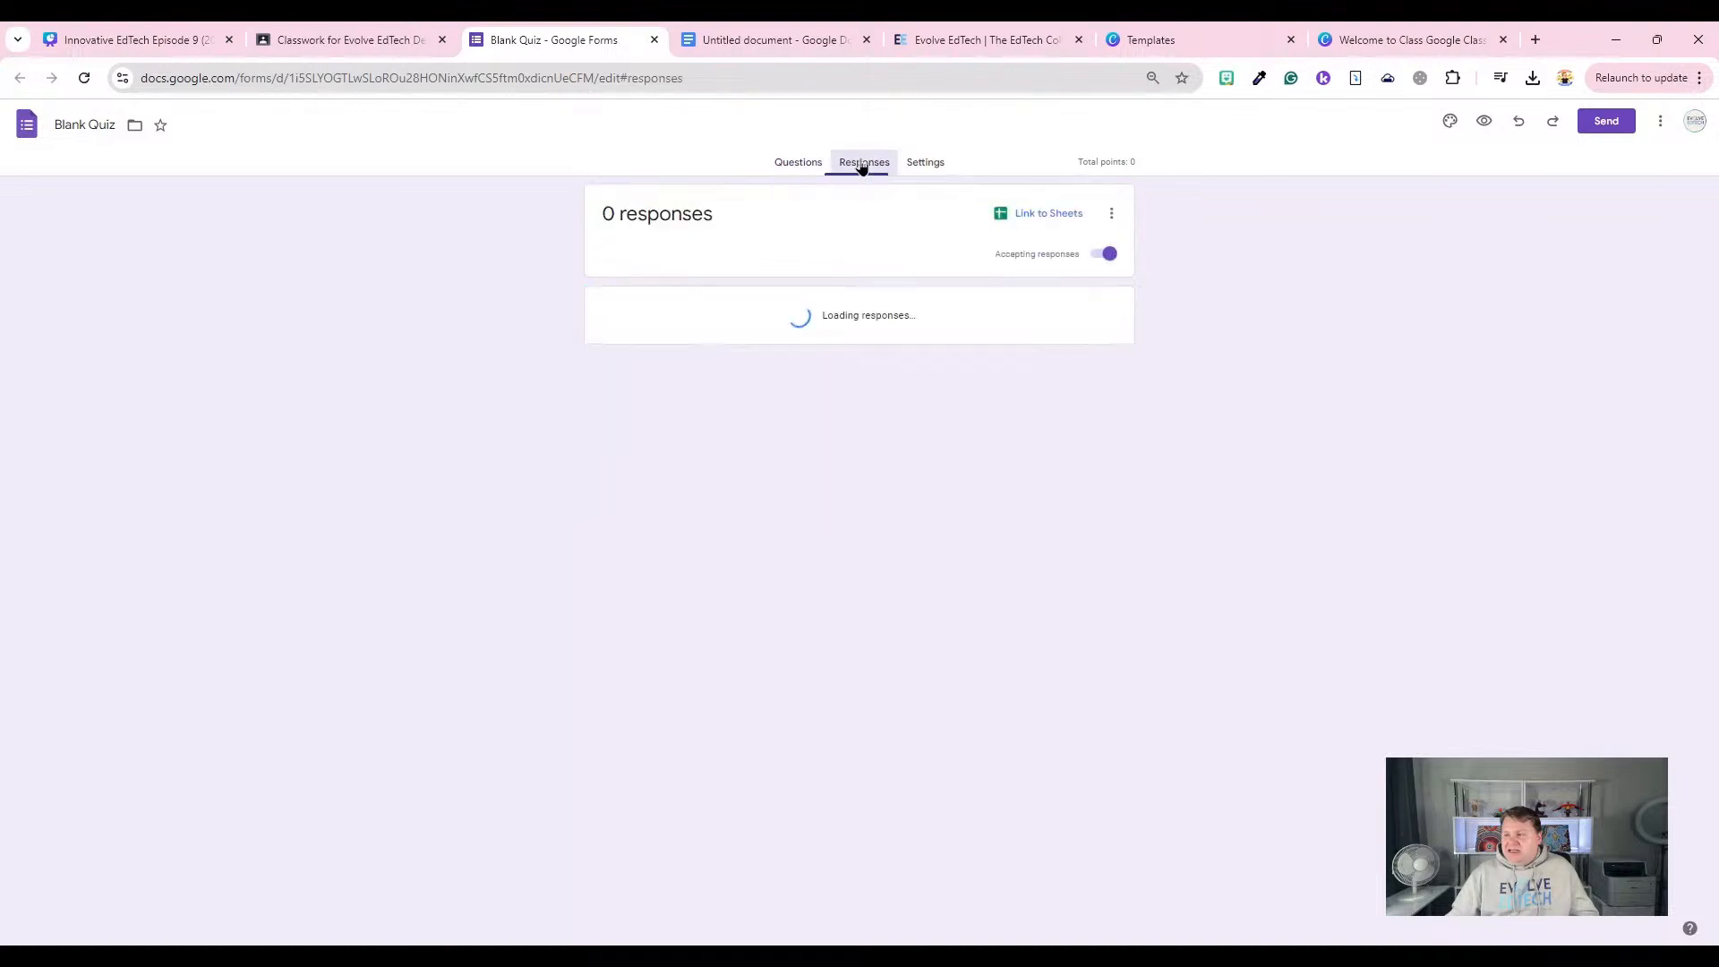
click(931, 167)
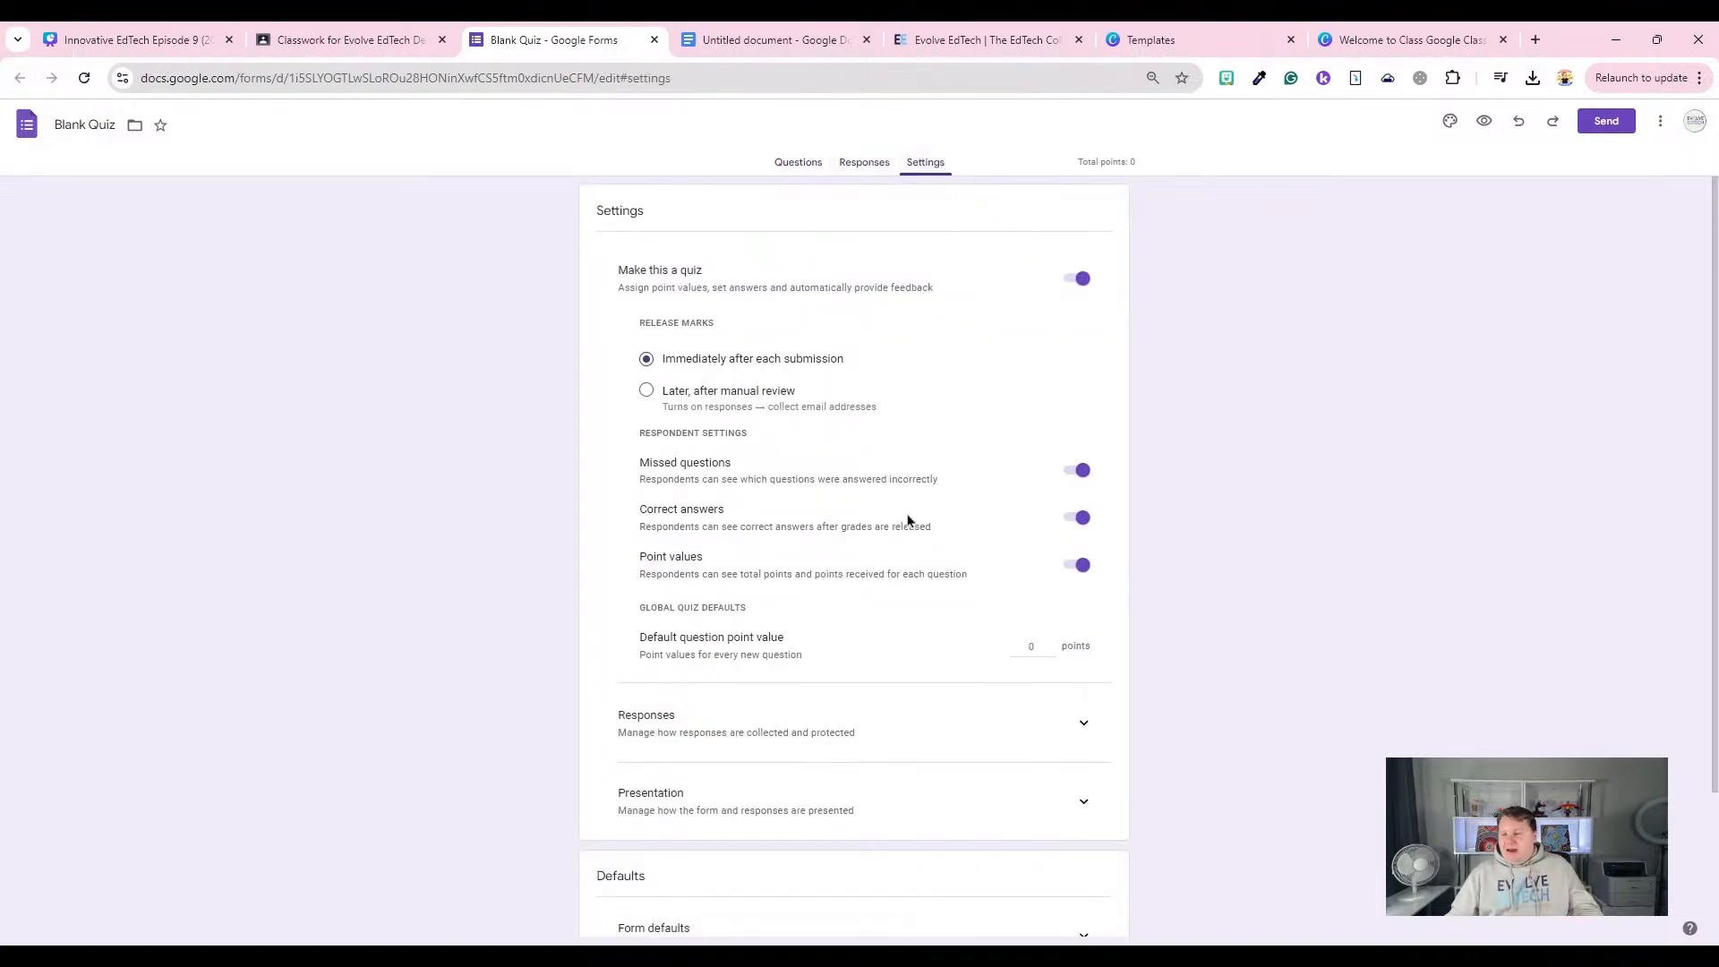
scroll(904, 531, down, 1)
scroll(905, 531, up, 1)
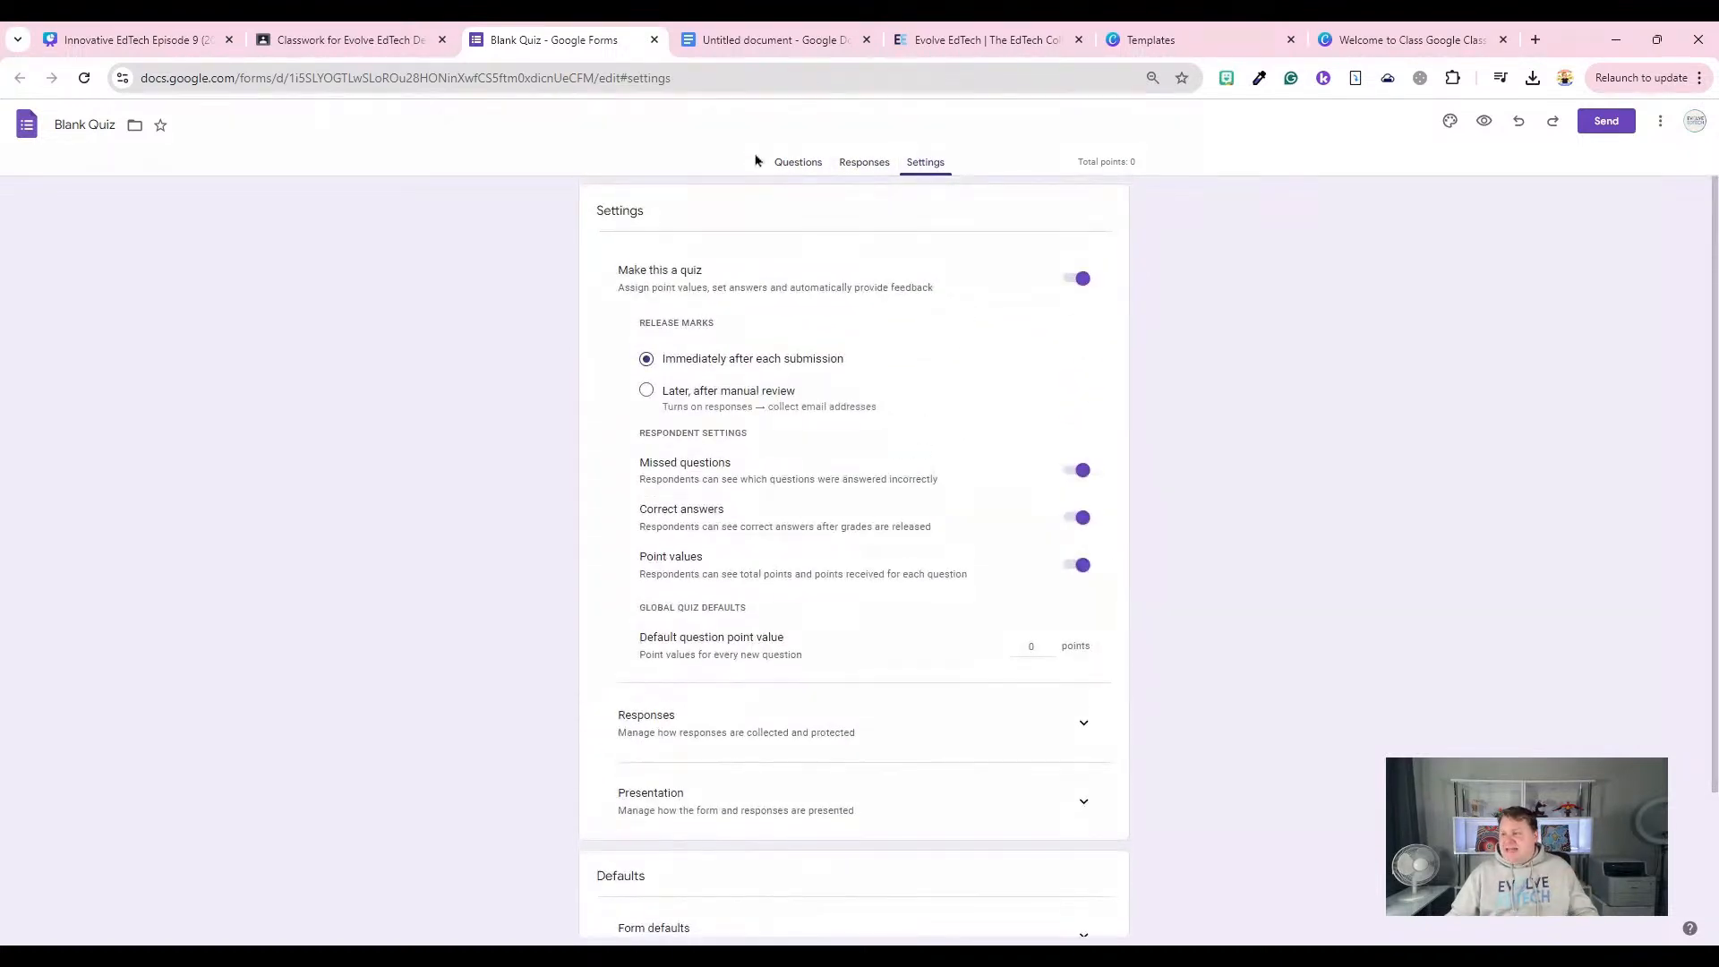
click(804, 173)
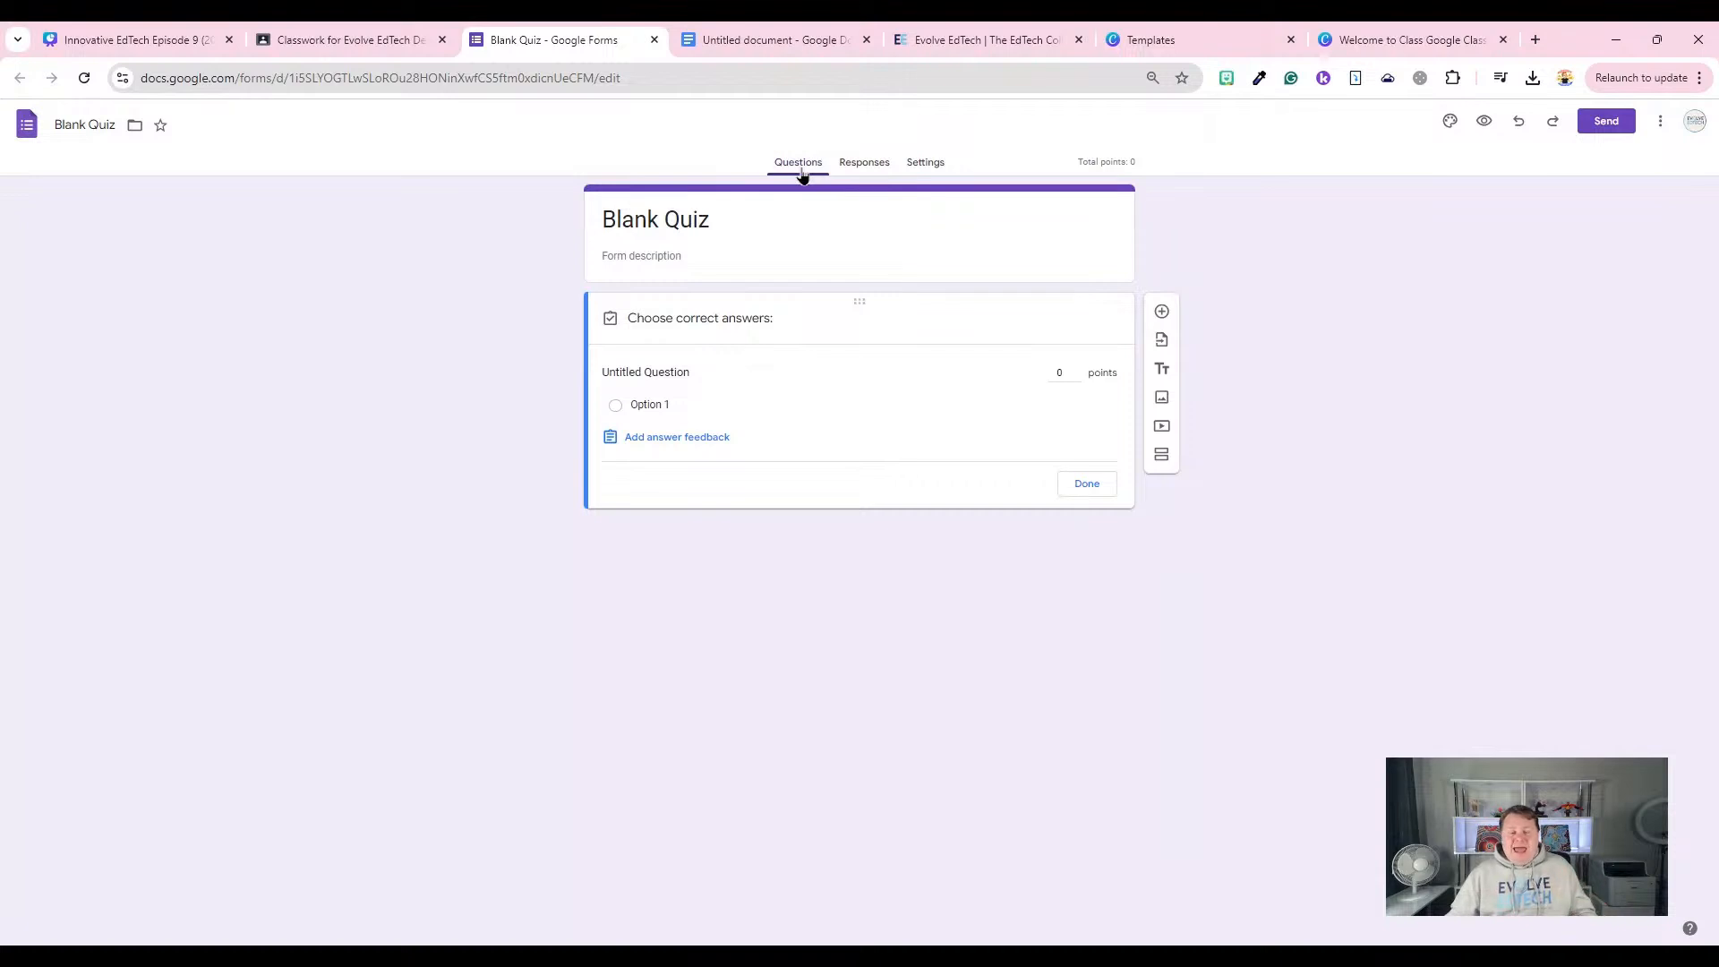
click(654, 39)
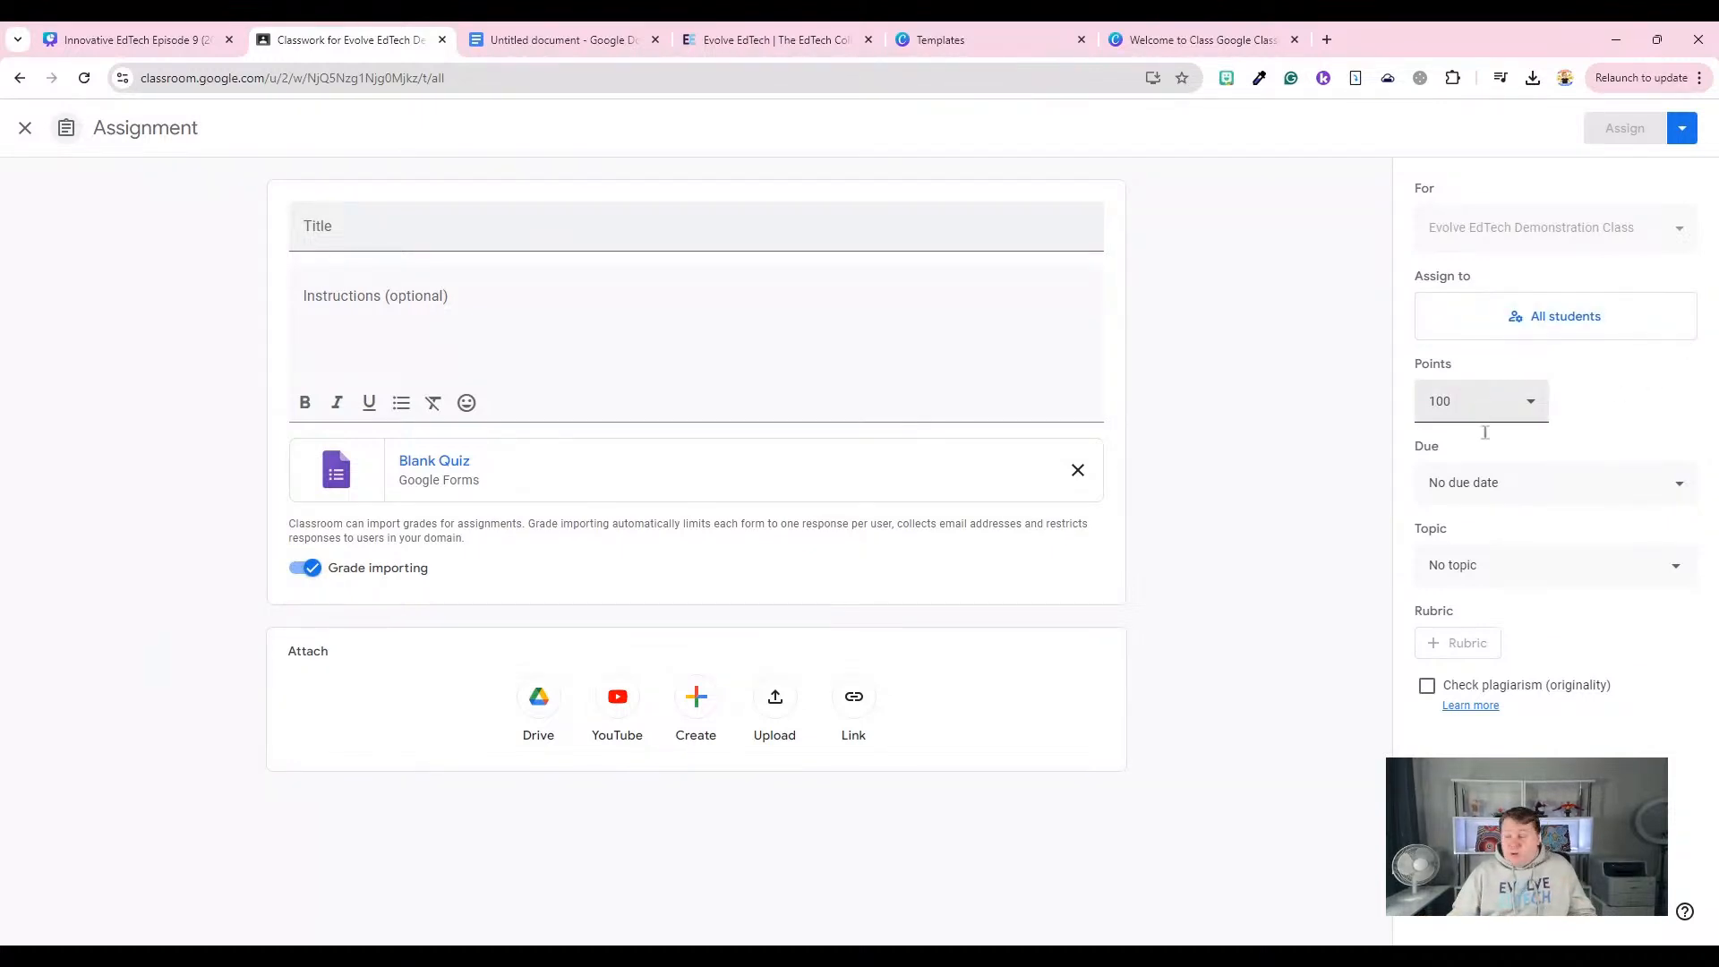
Set the quiz assignment's topic to <3 Module 3 and check the available posting options.
click(1495, 564)
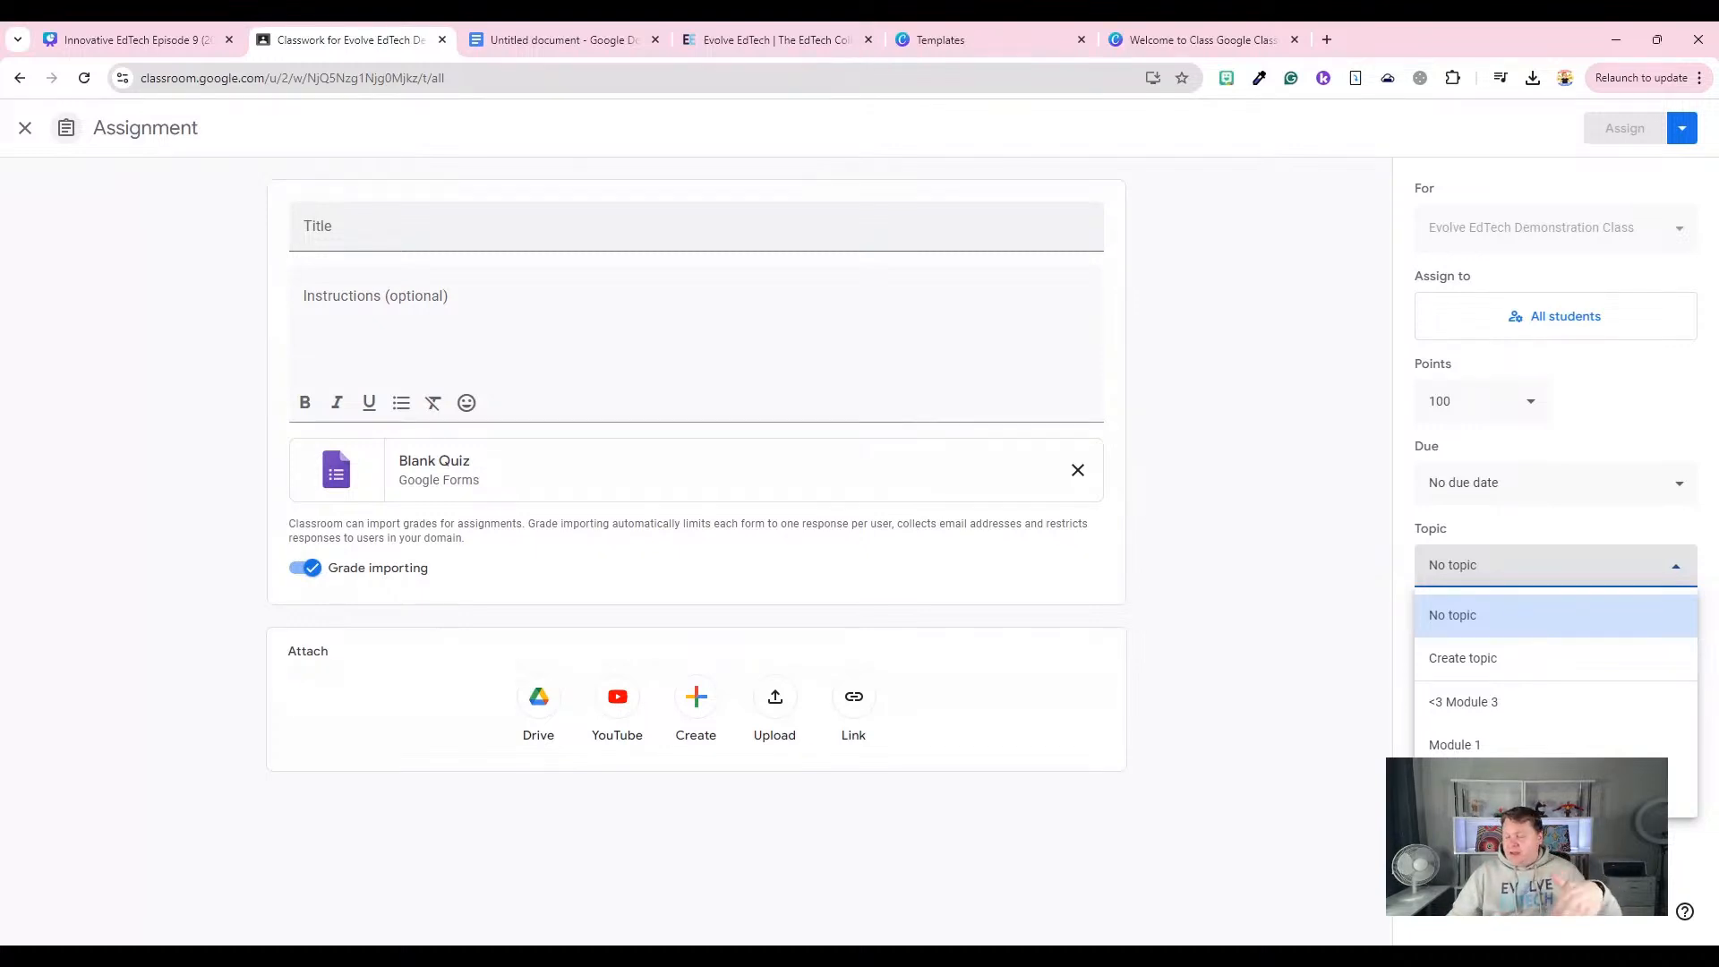
click(1511, 704)
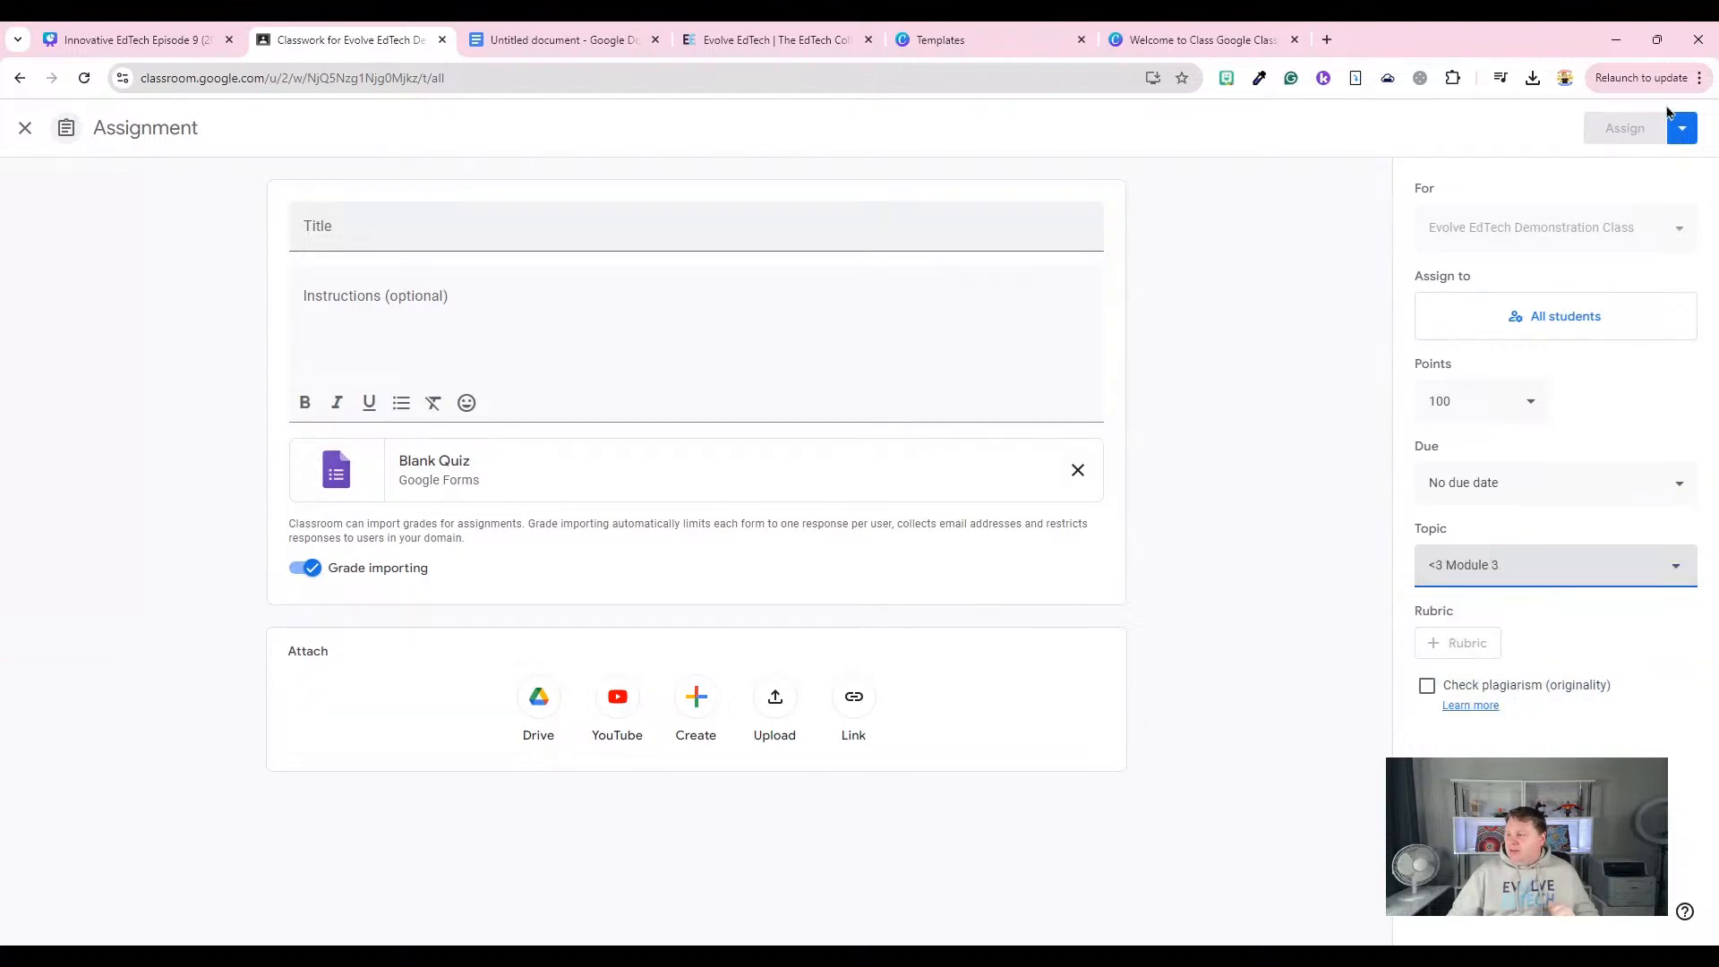
click(1687, 128)
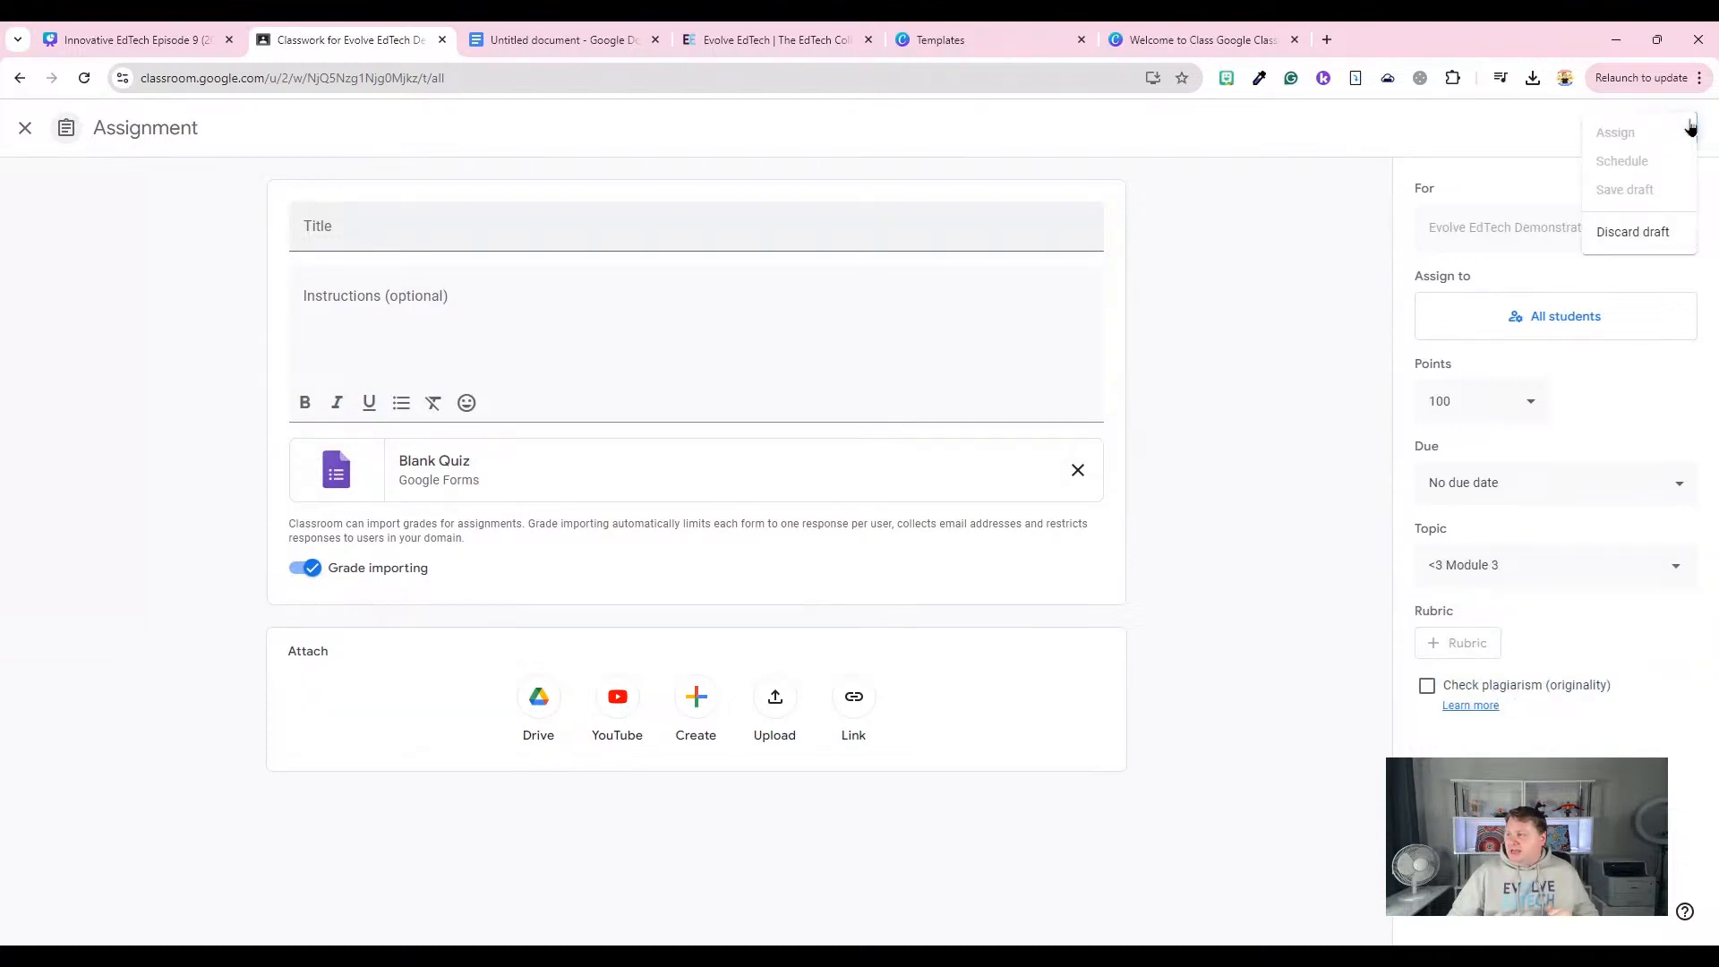
click(1276, 295)
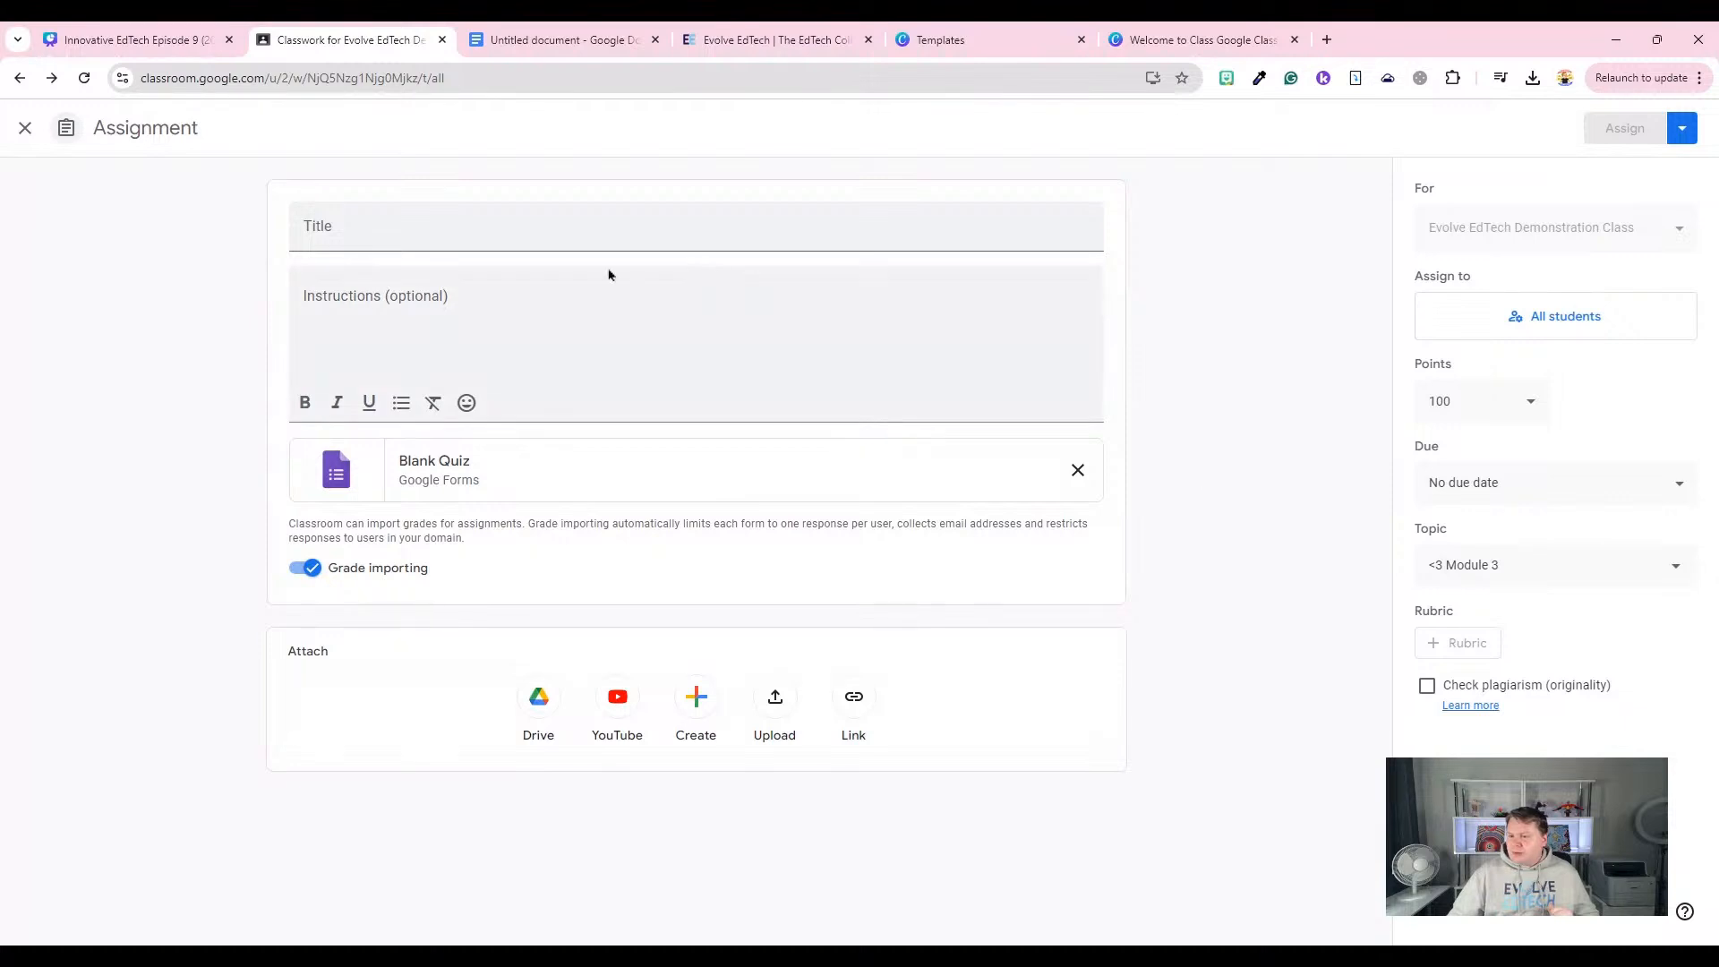
Title the quiz assignment Demo Quiz and assign it to the class.
click(597, 227)
text(Demon)
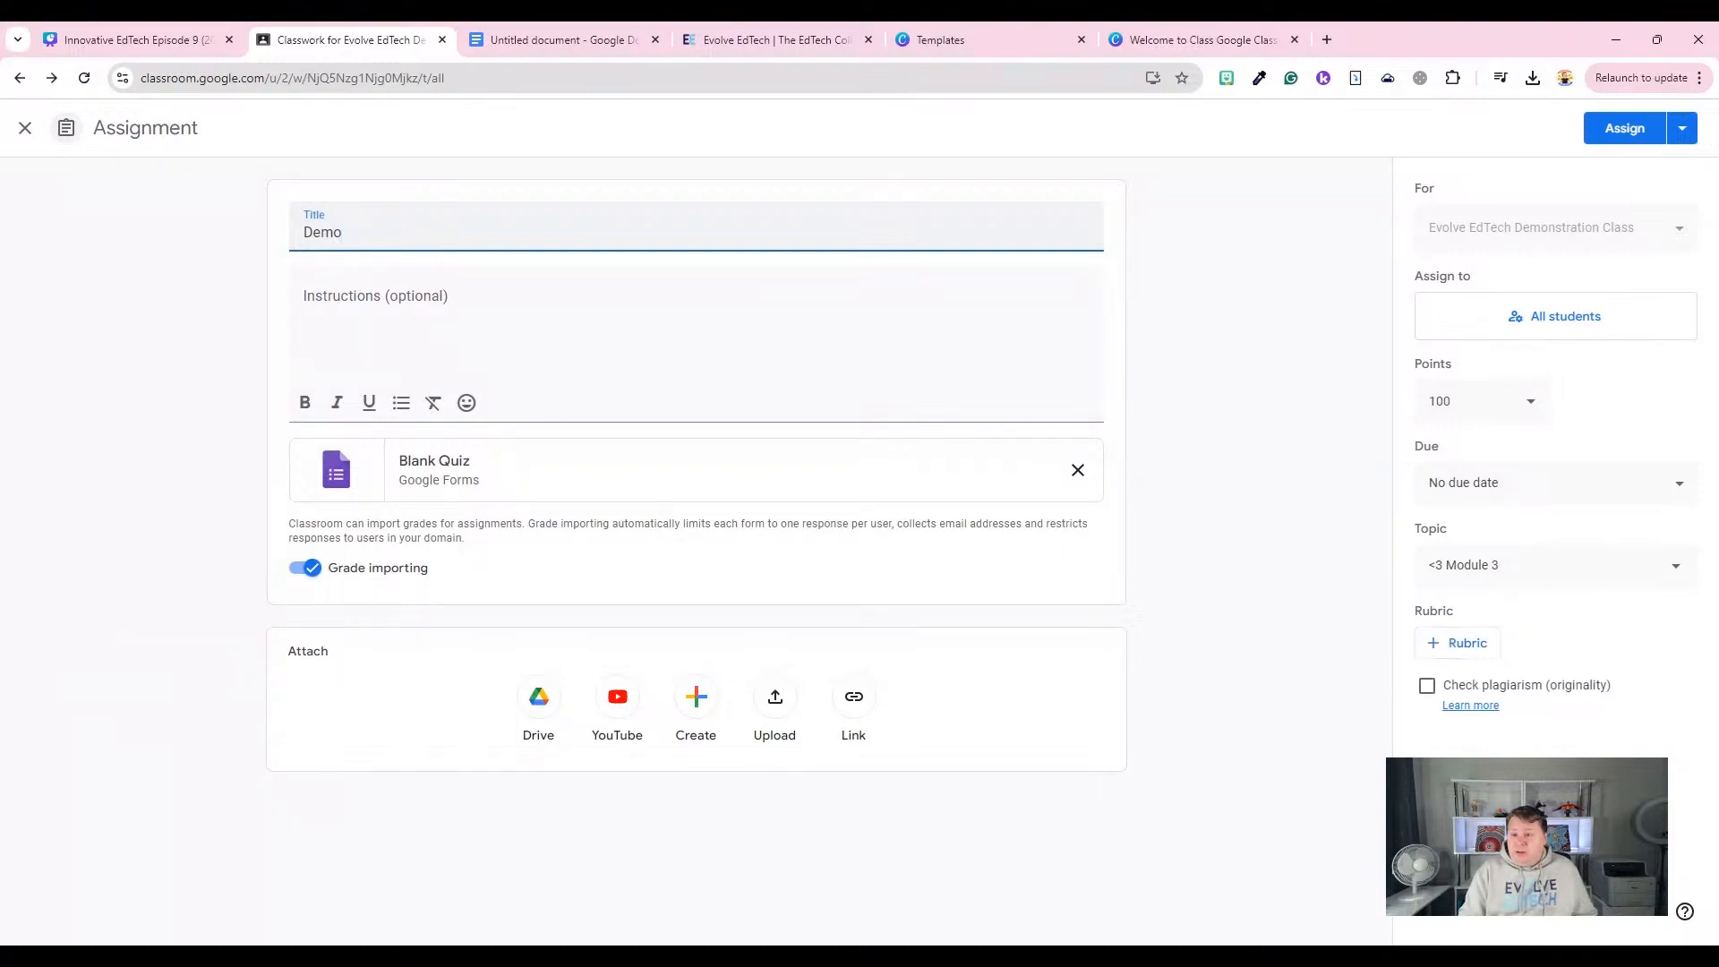
text(Quiz)
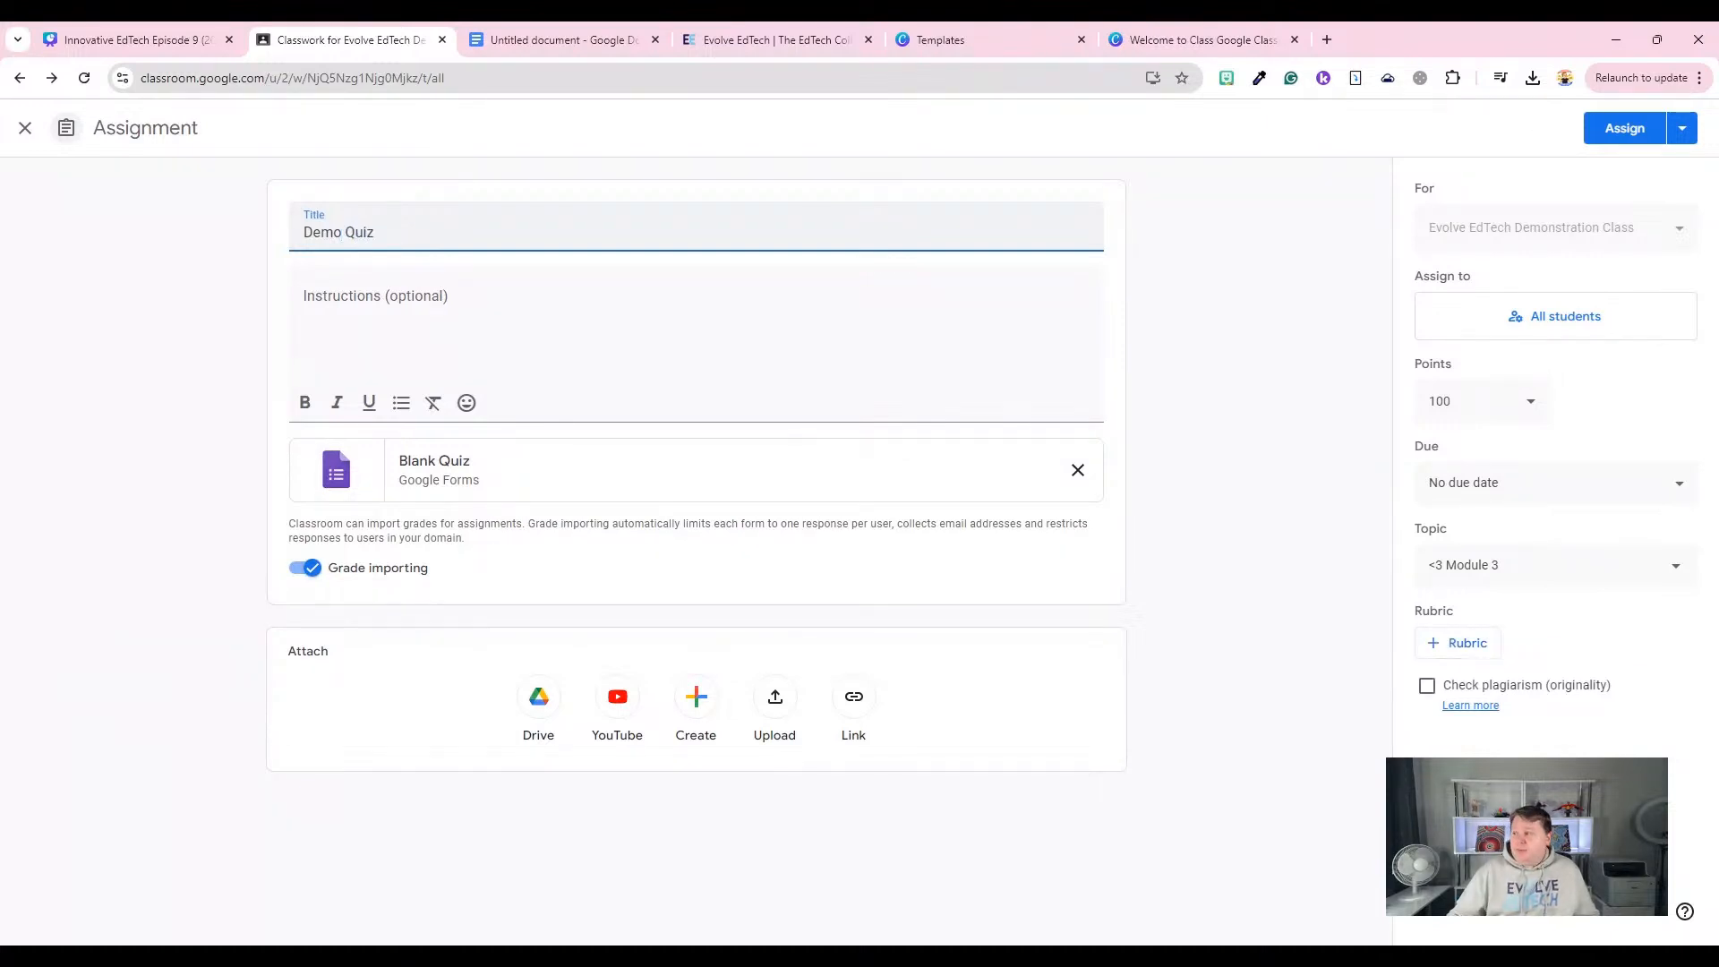
click(1624, 135)
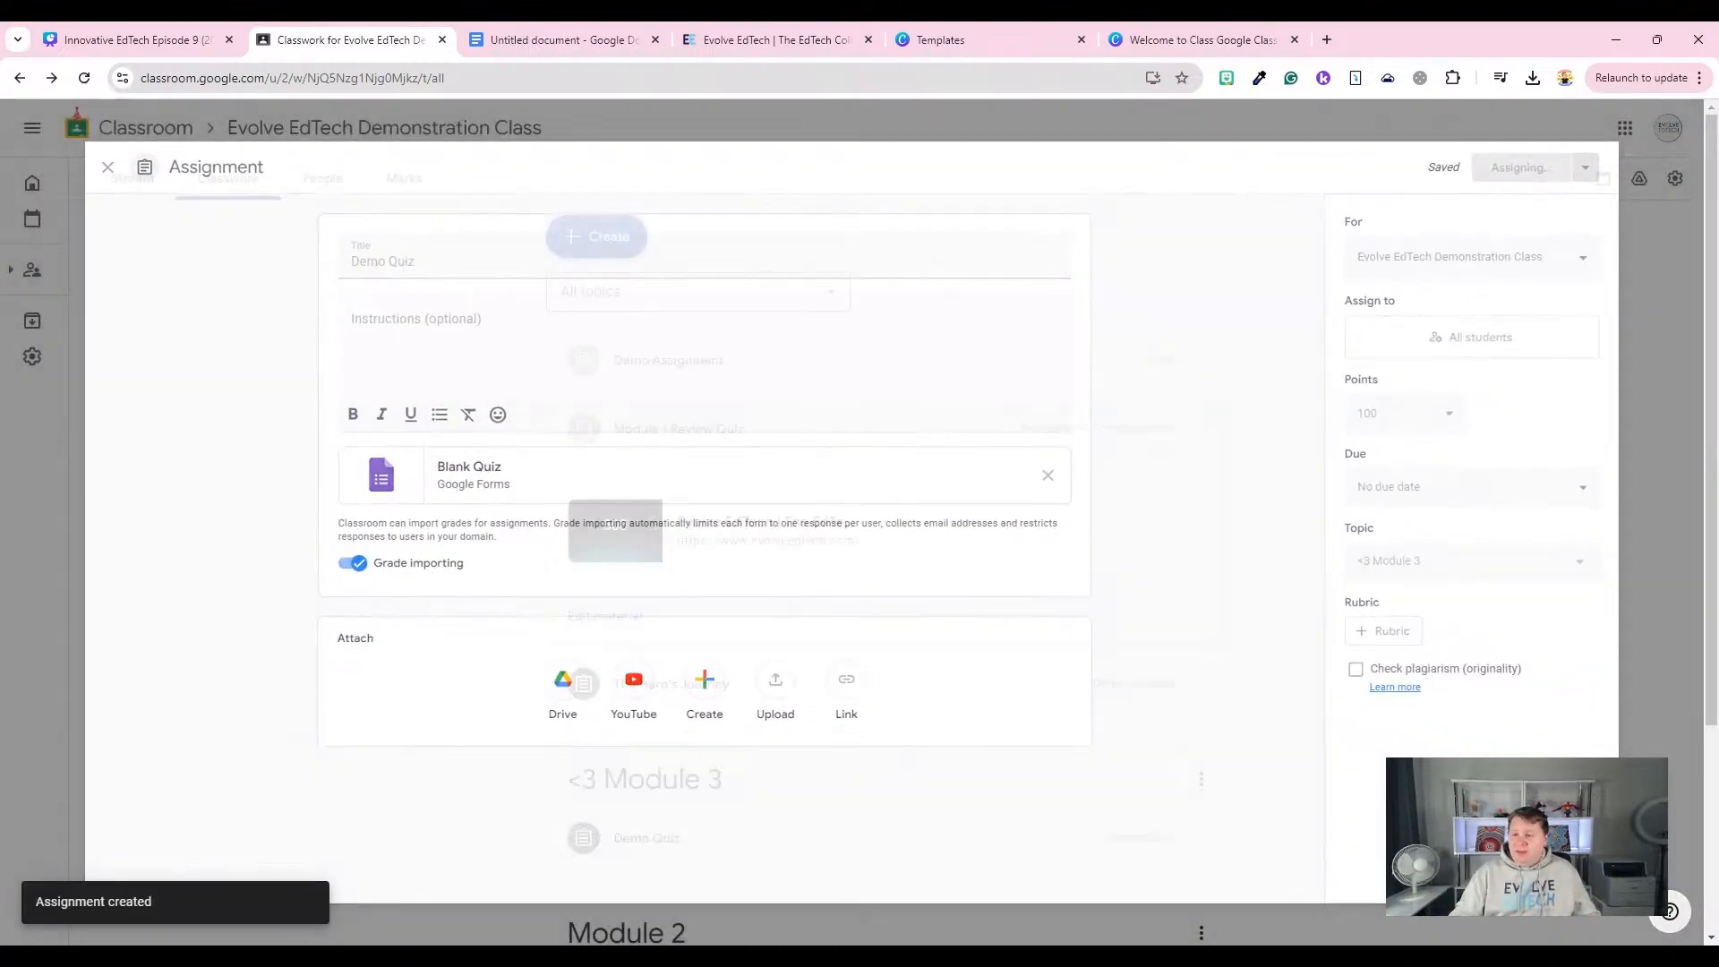
Move Demo Quiz from the <3 Module 3 topic to Module 2 in the classwork list.
scroll(840, 560, down, 3)
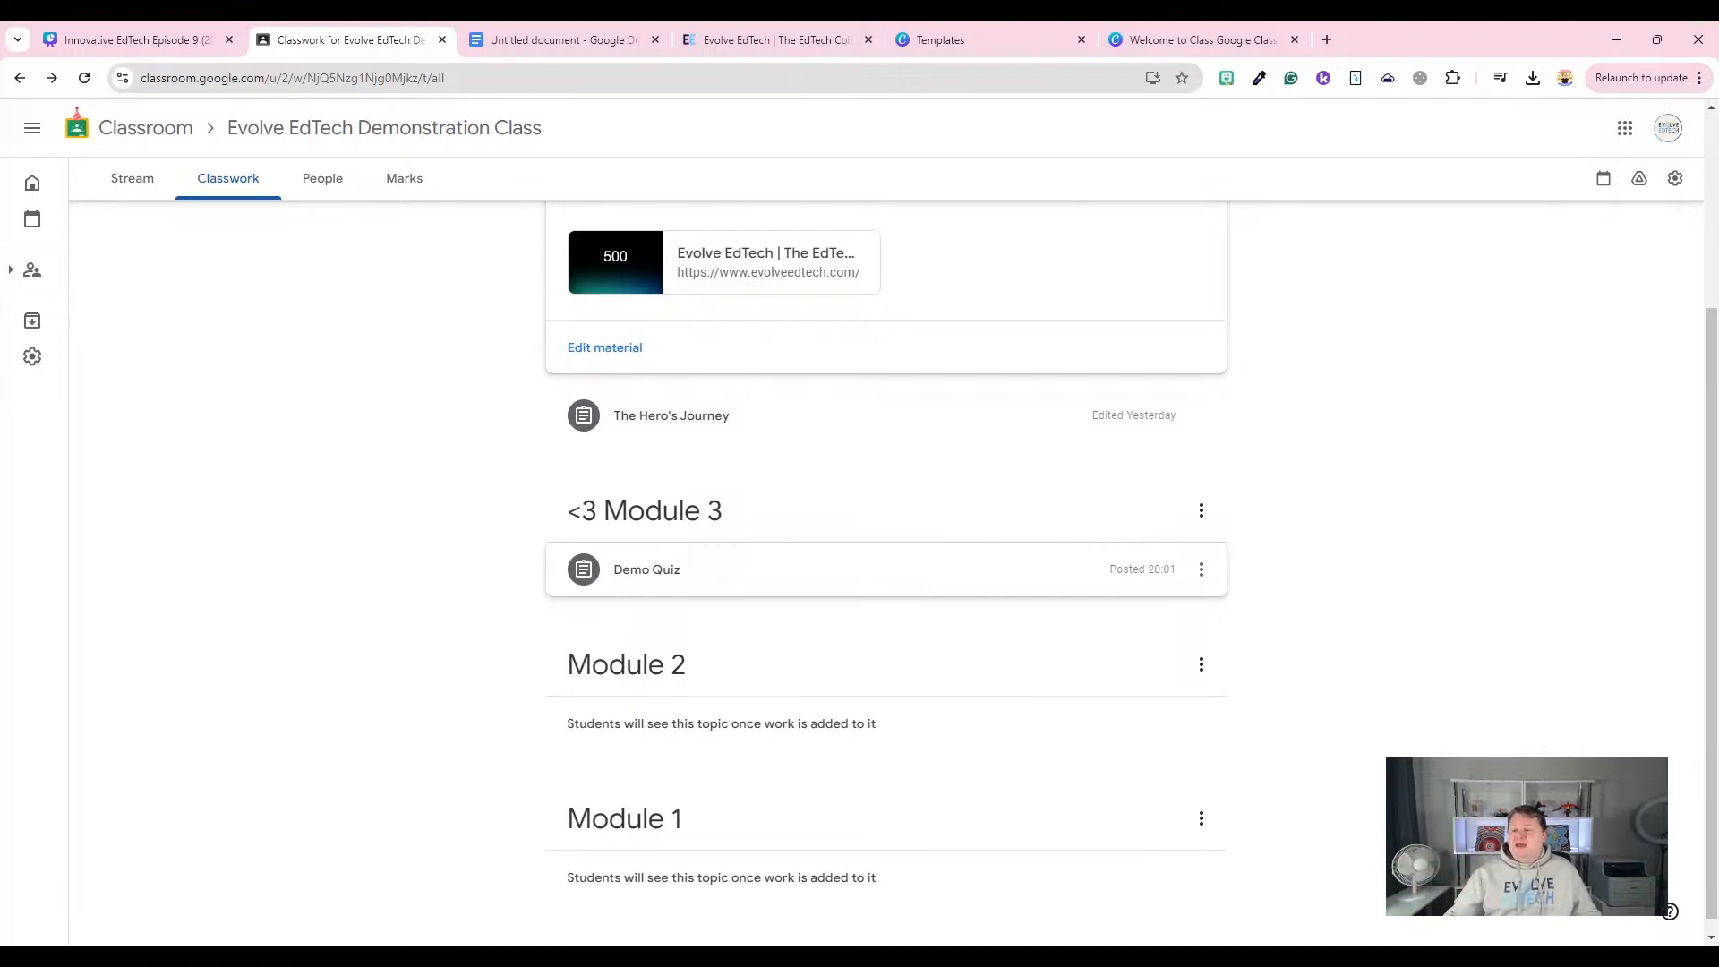
drag(664, 574, 702, 788)
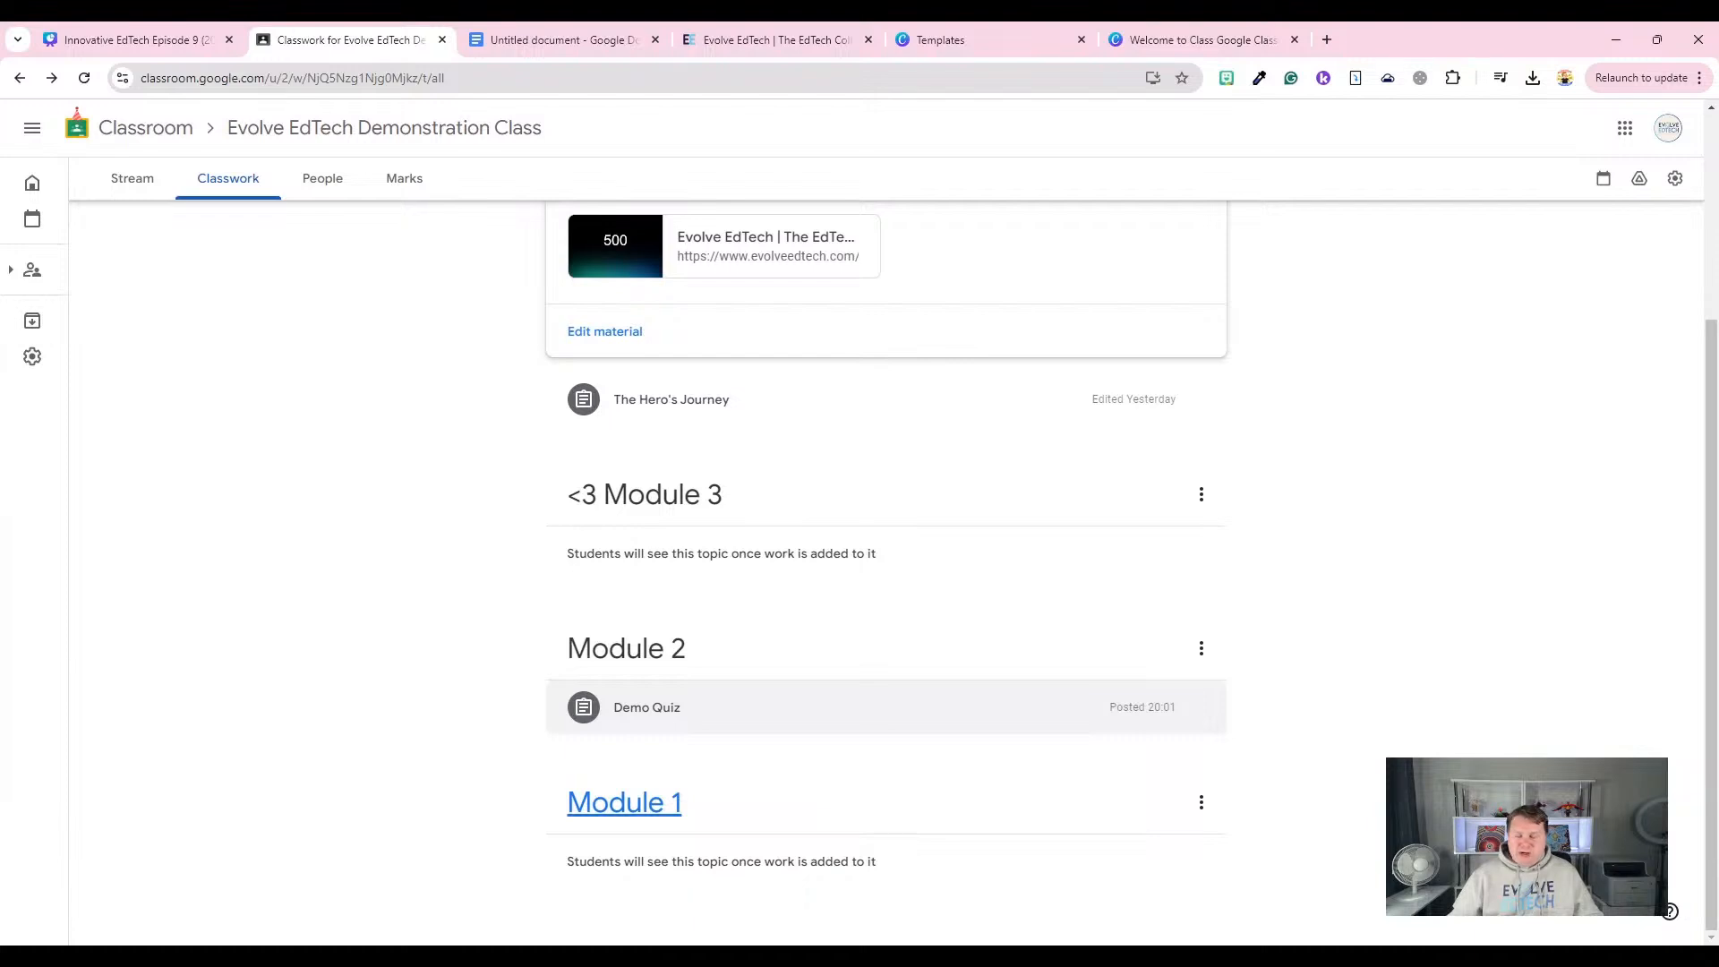
scroll(702, 788, up, 4)
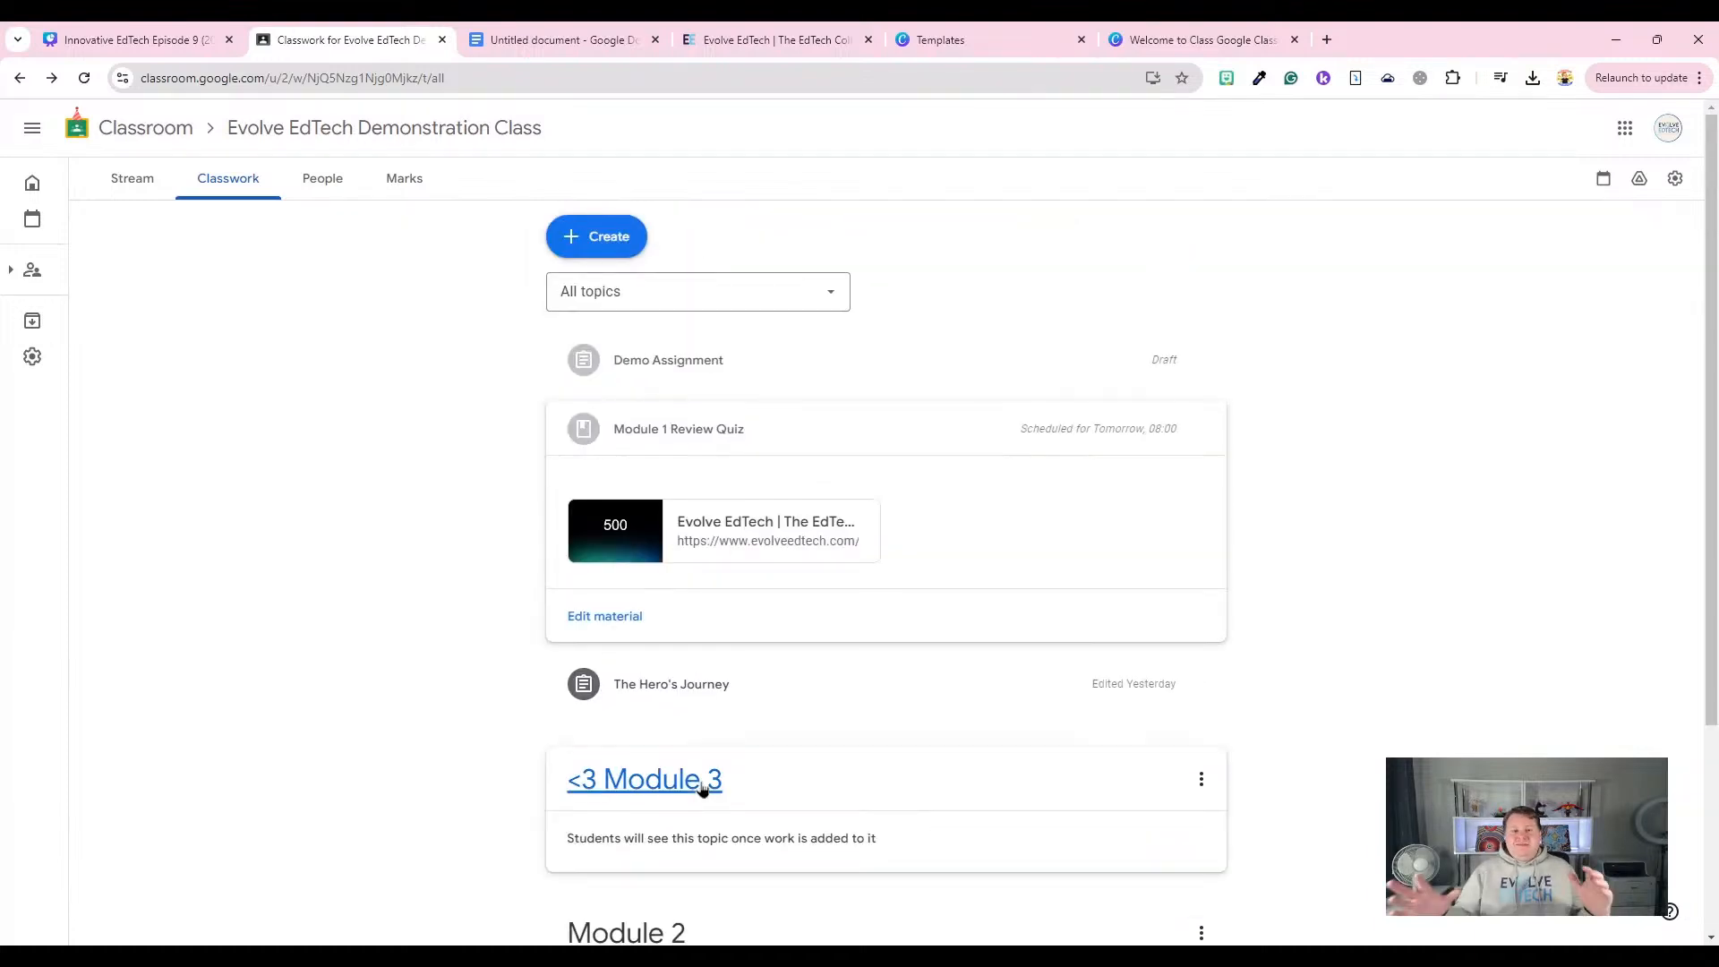
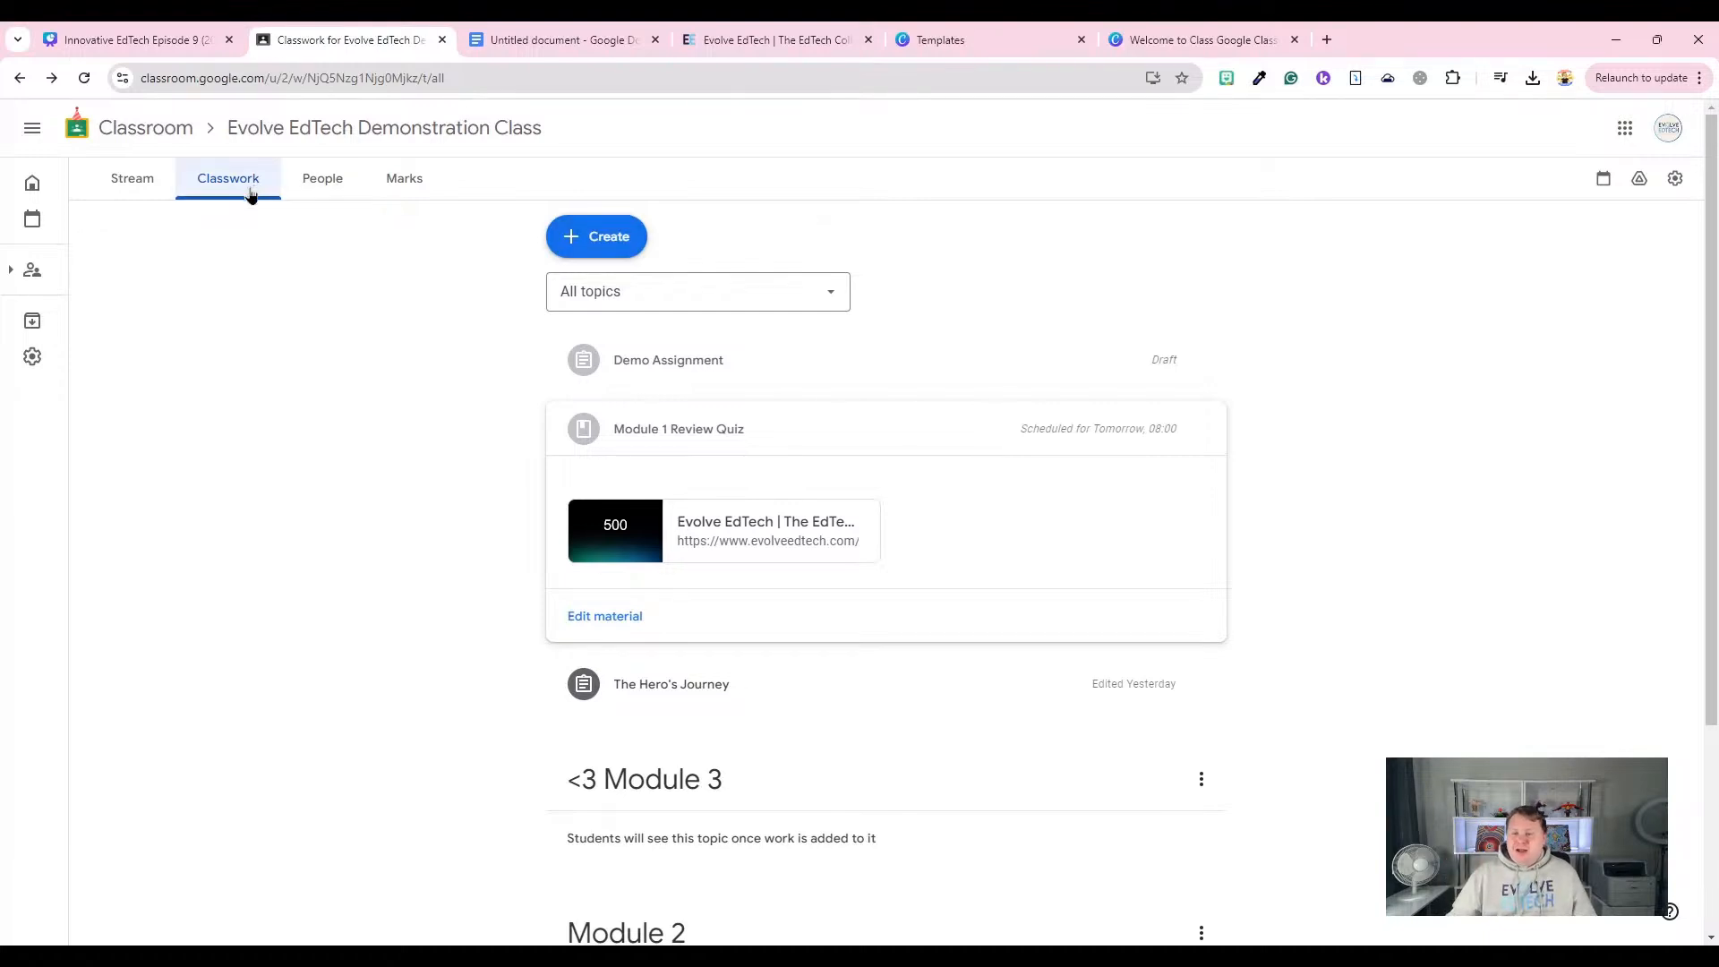
Start a new question for the class and view the available answer types, keeping Short answer.
click(621, 240)
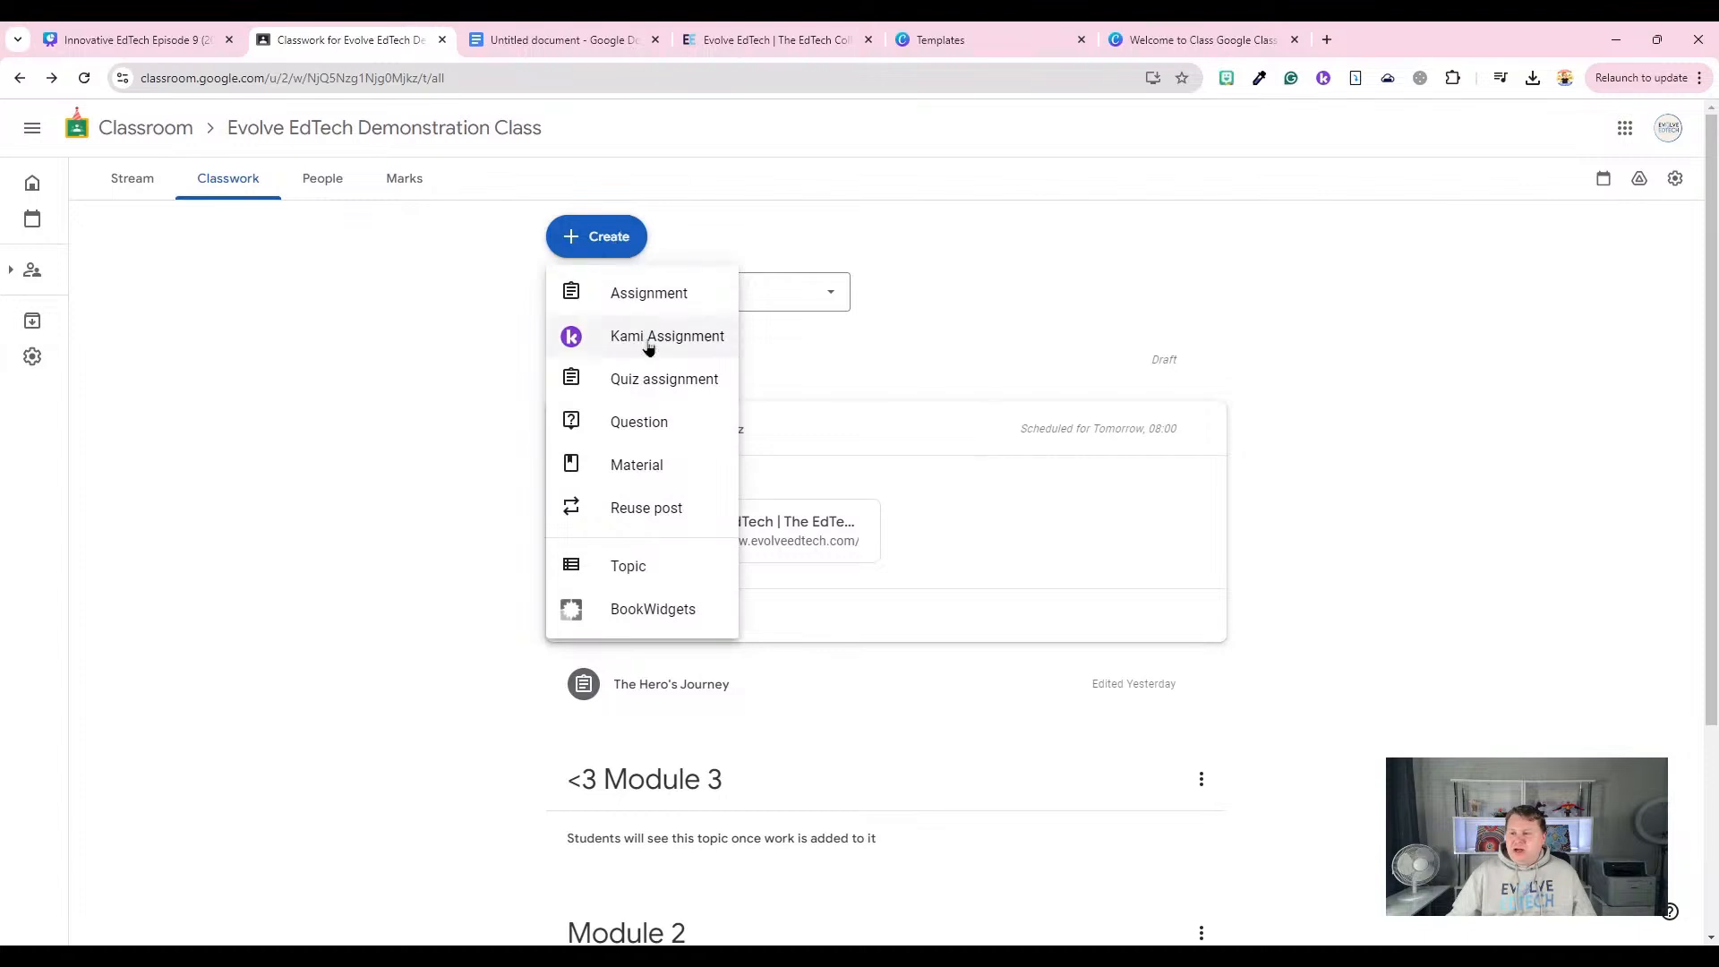
click(697, 426)
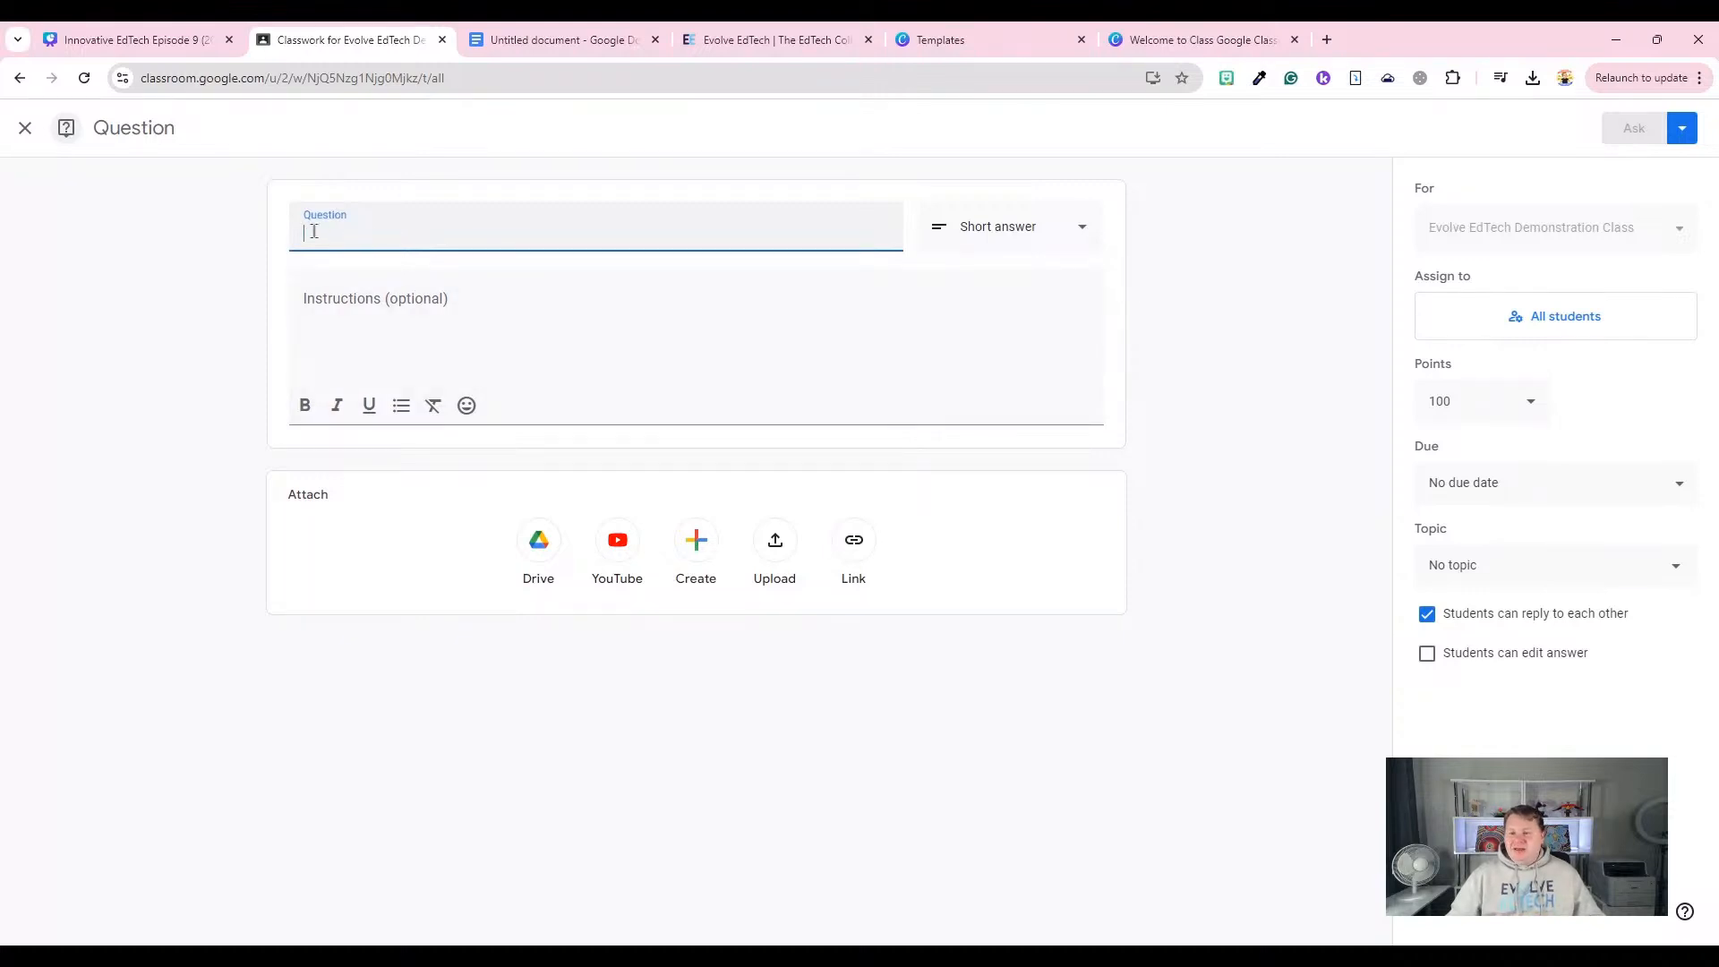
click(1050, 223)
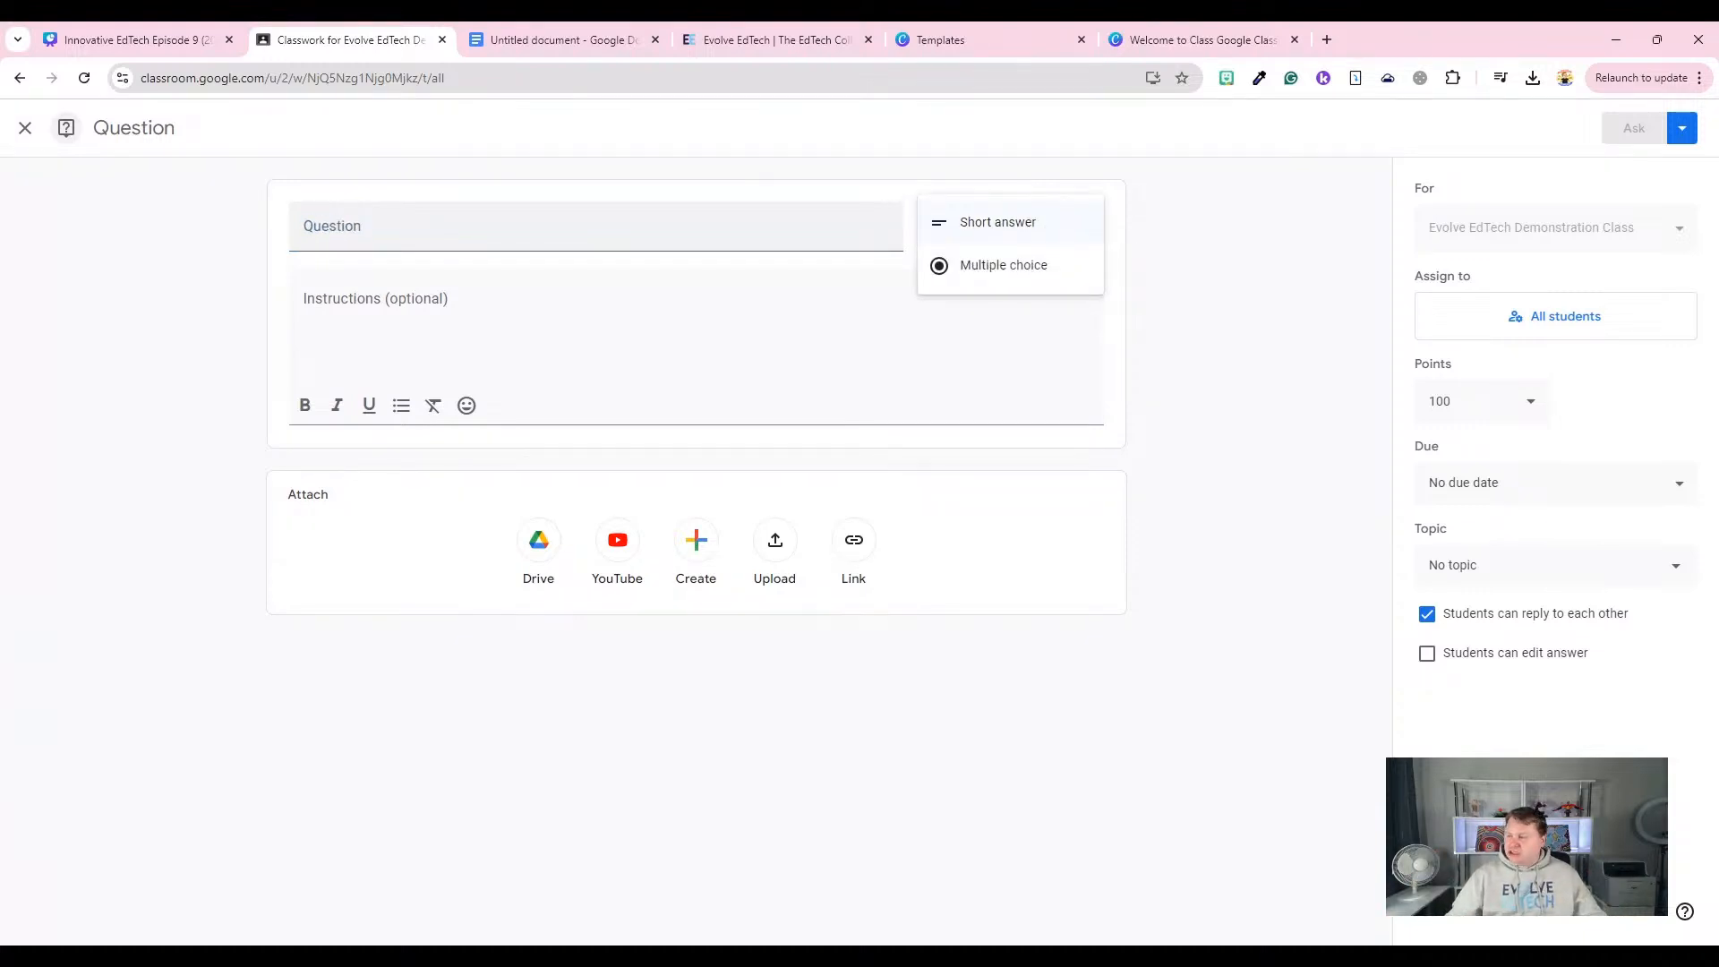
click(1260, 246)
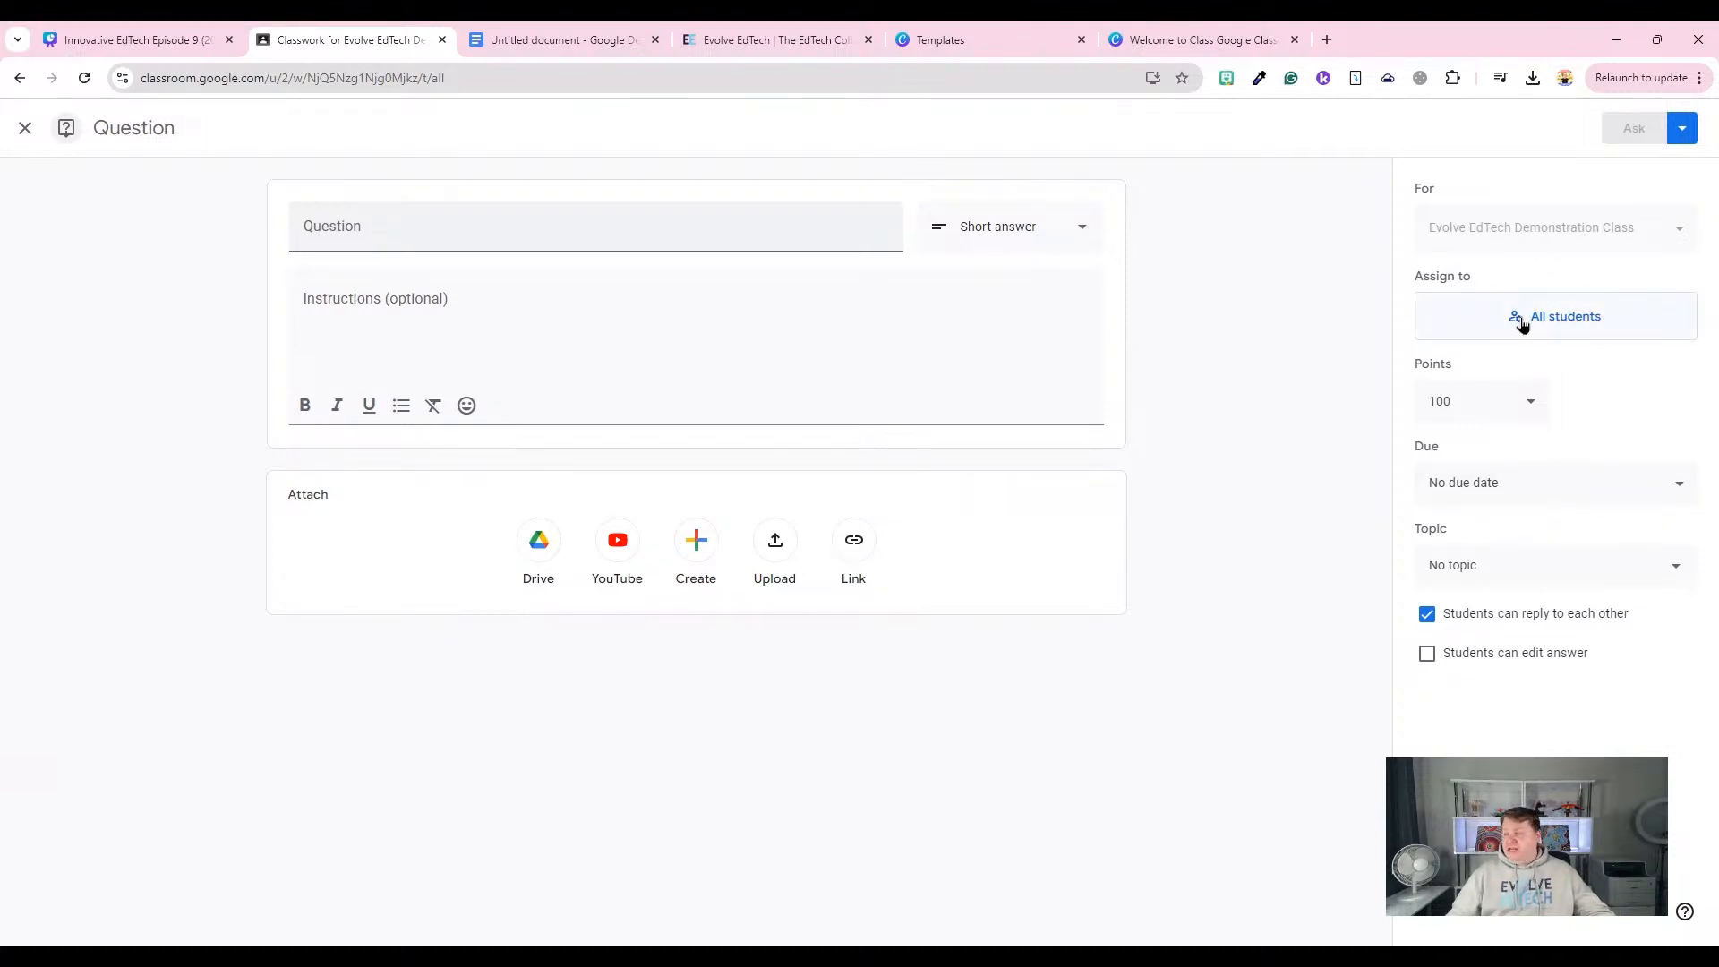
Review the question's points and topic options, and turn off students replying to each other.
click(1482, 388)
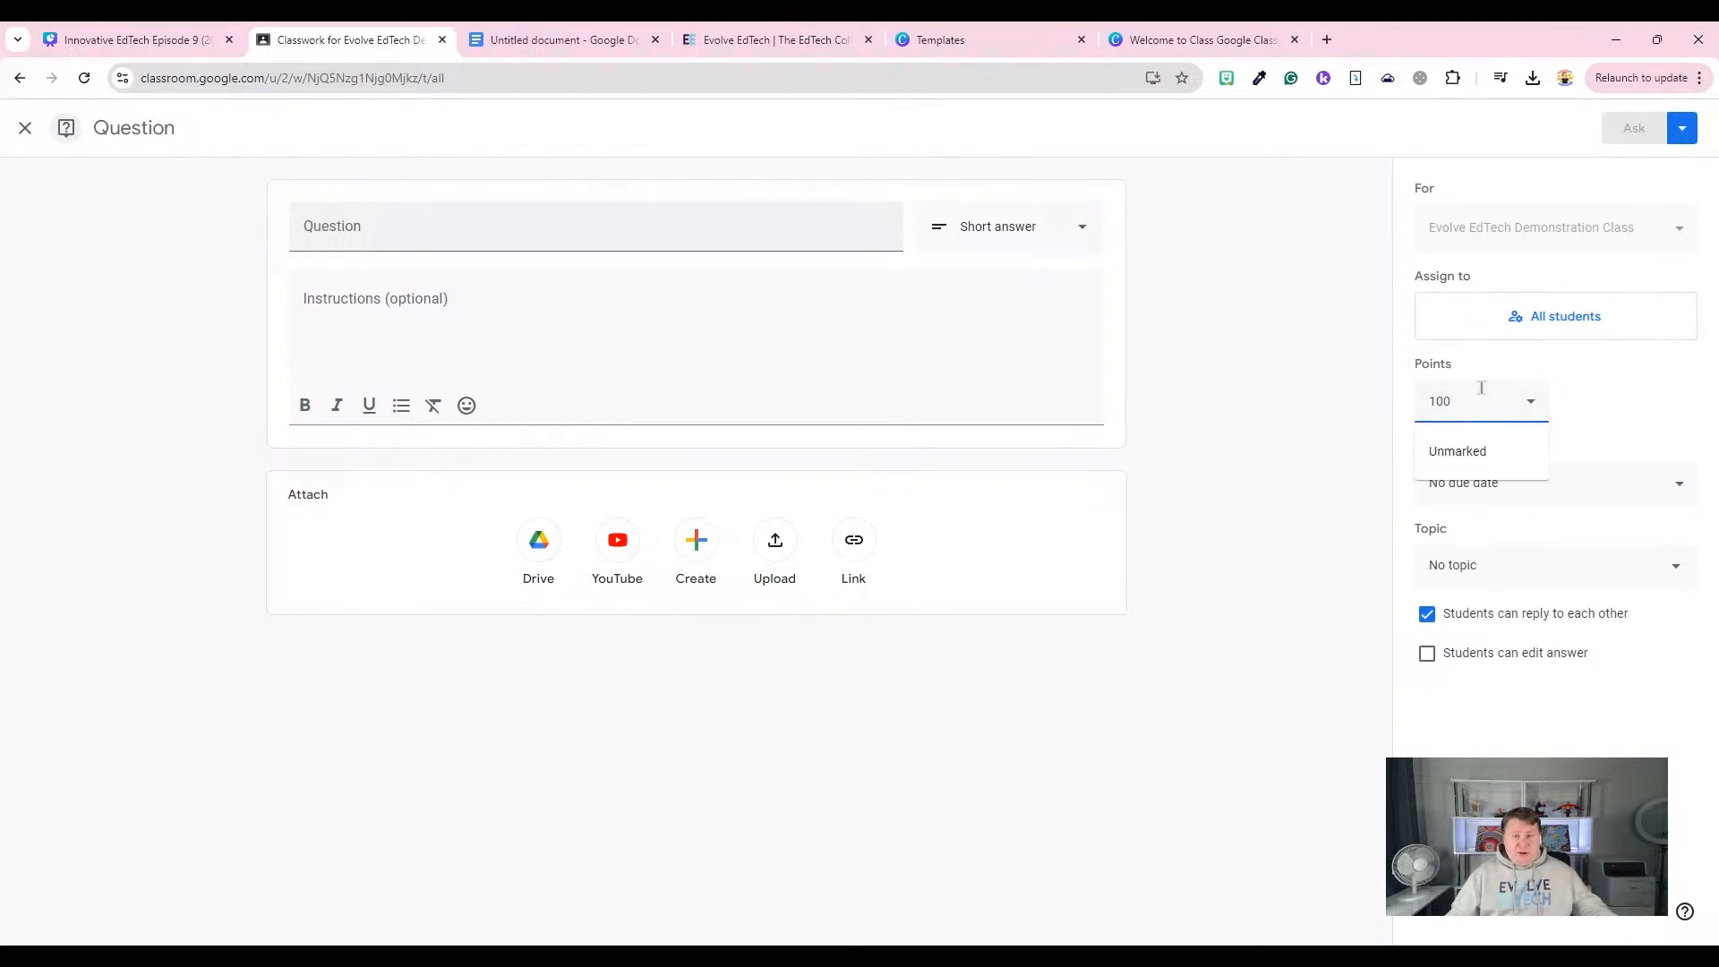
click(1365, 413)
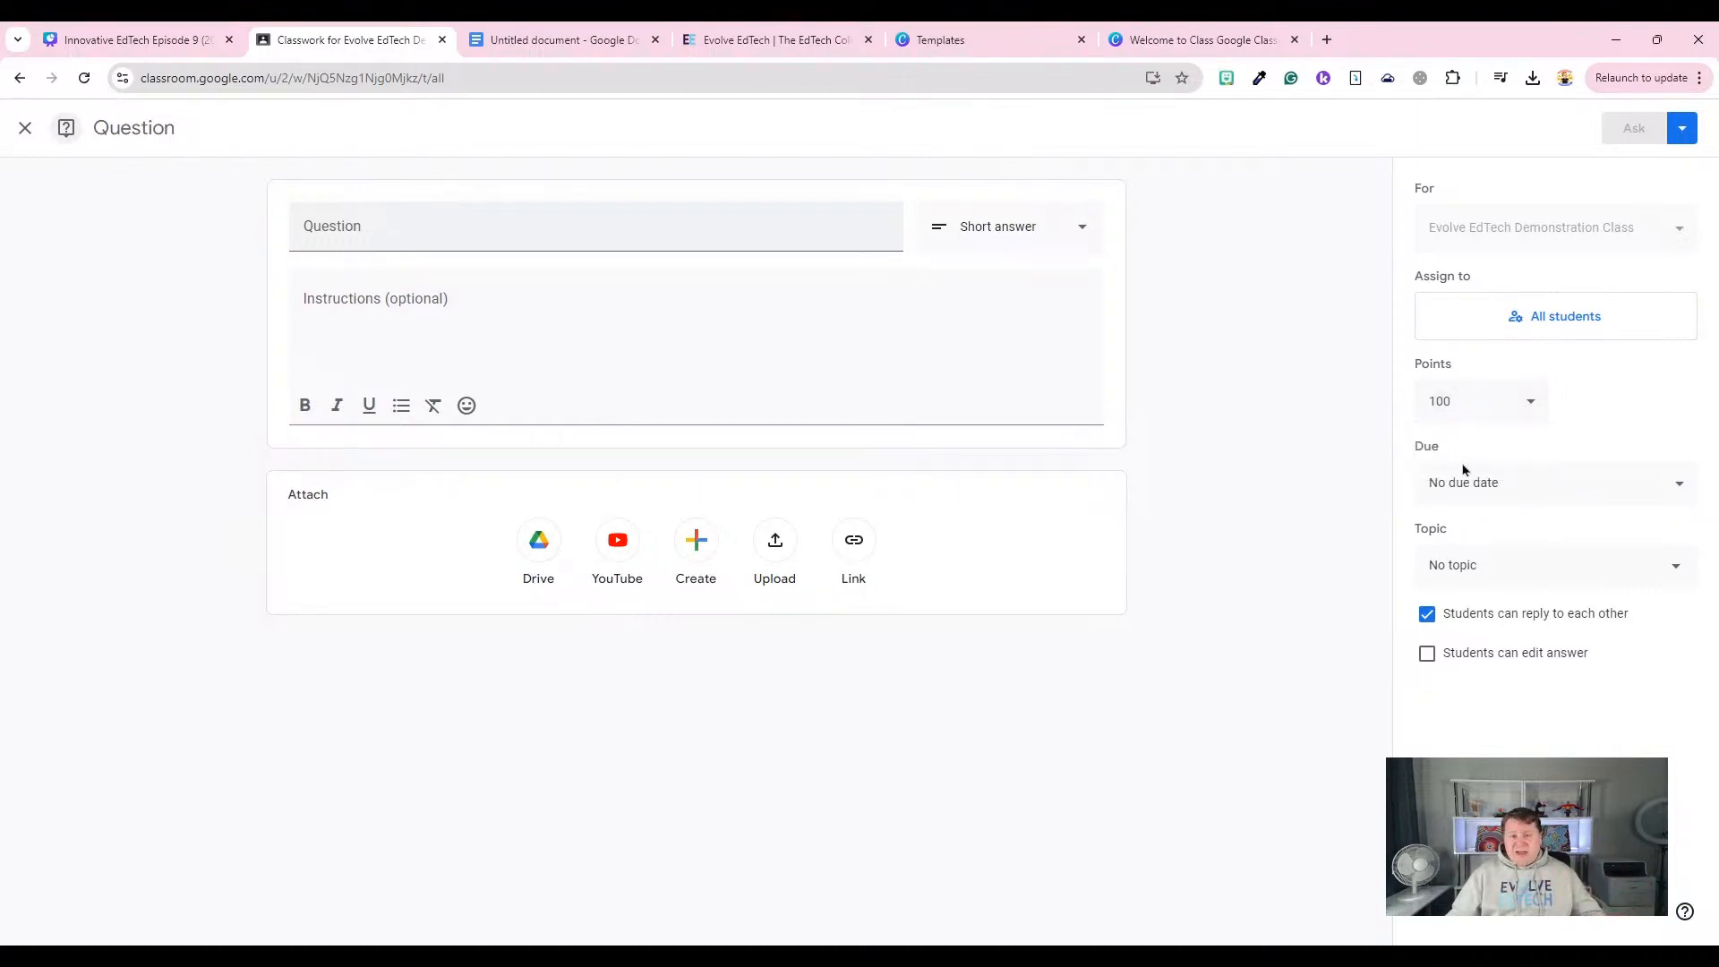
click(1509, 562)
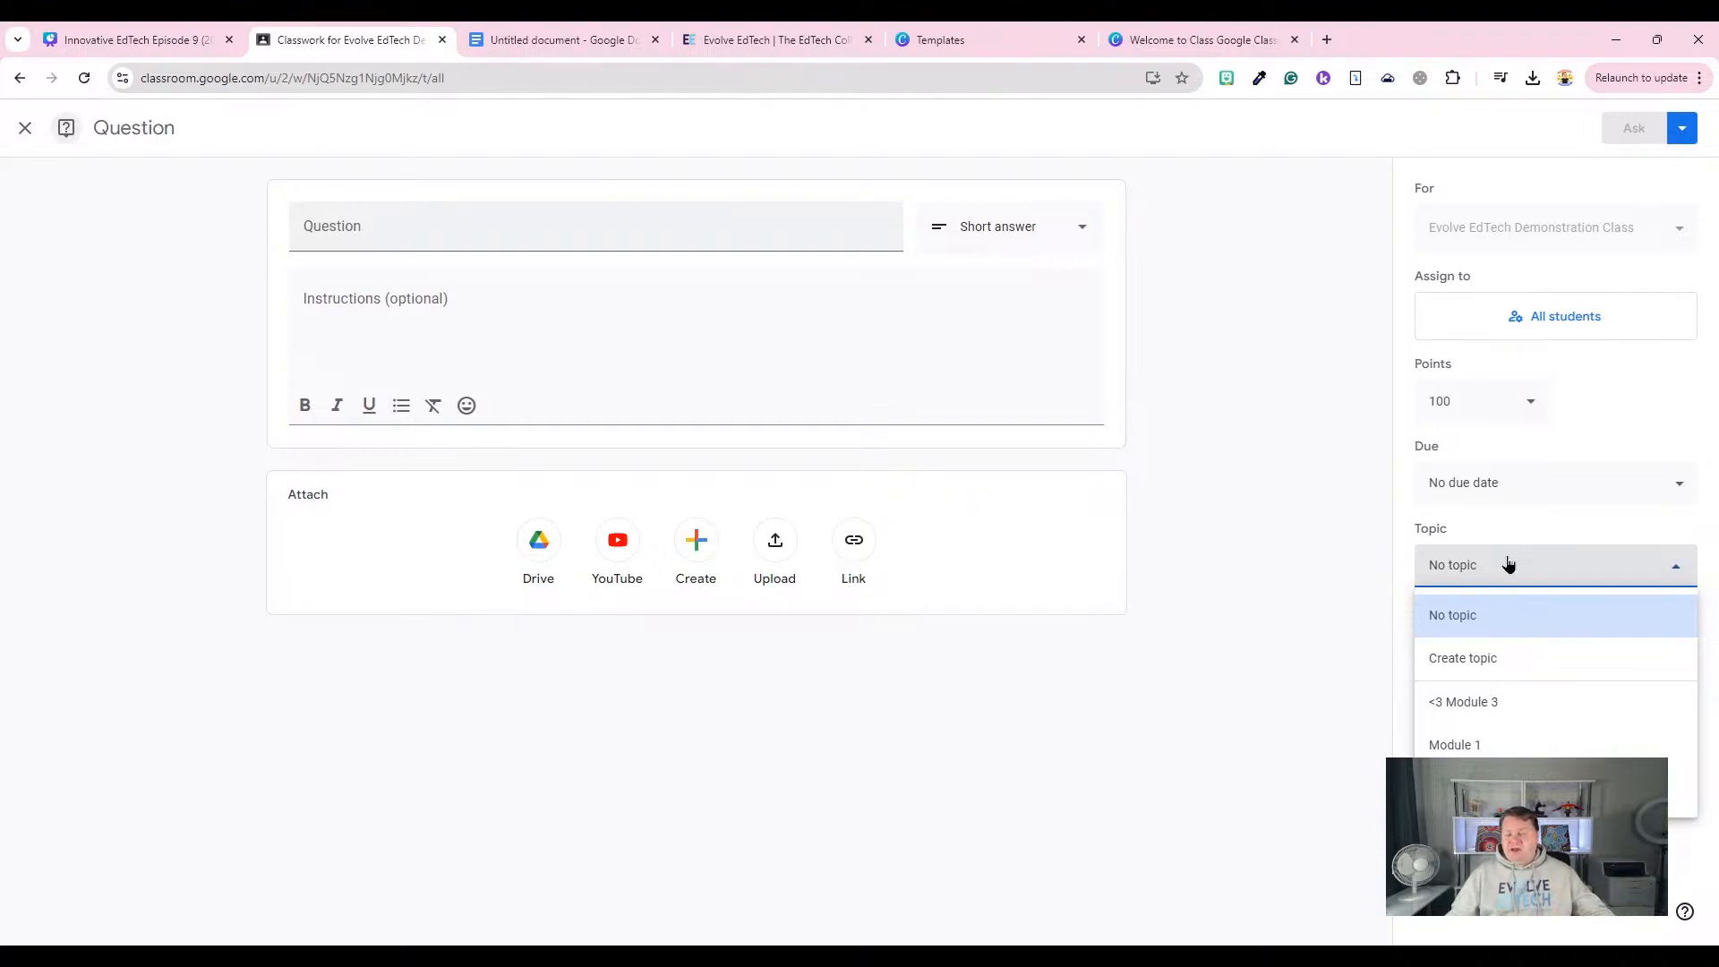
click(1316, 568)
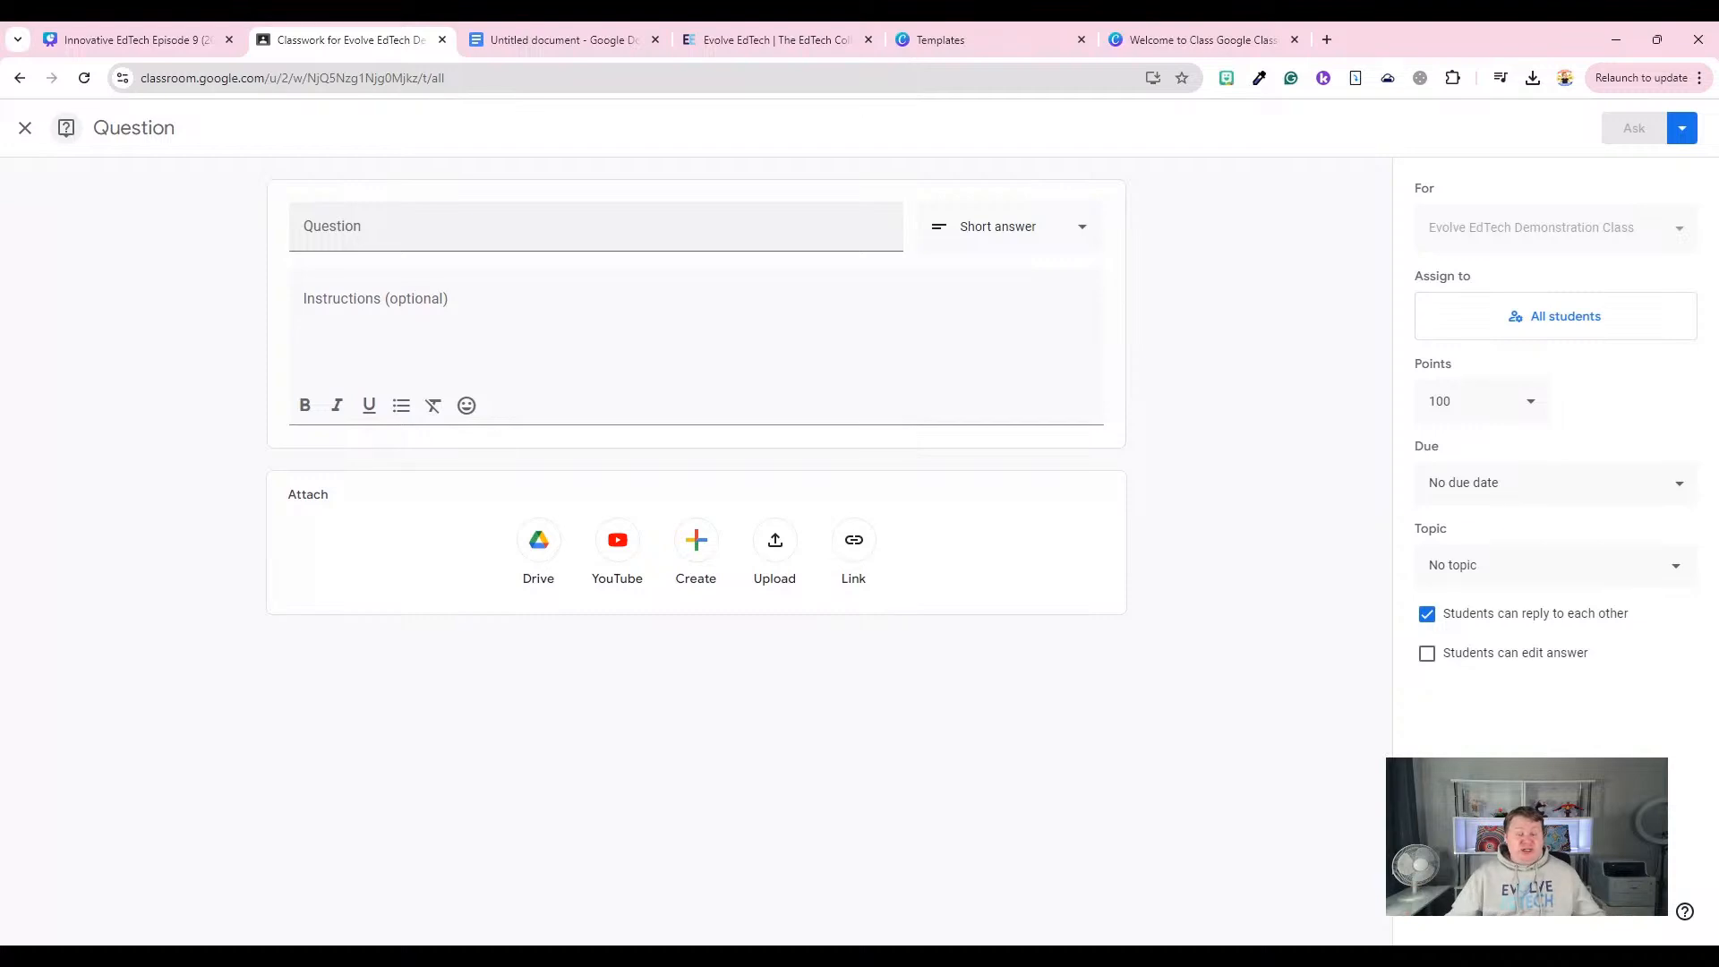
click(1428, 616)
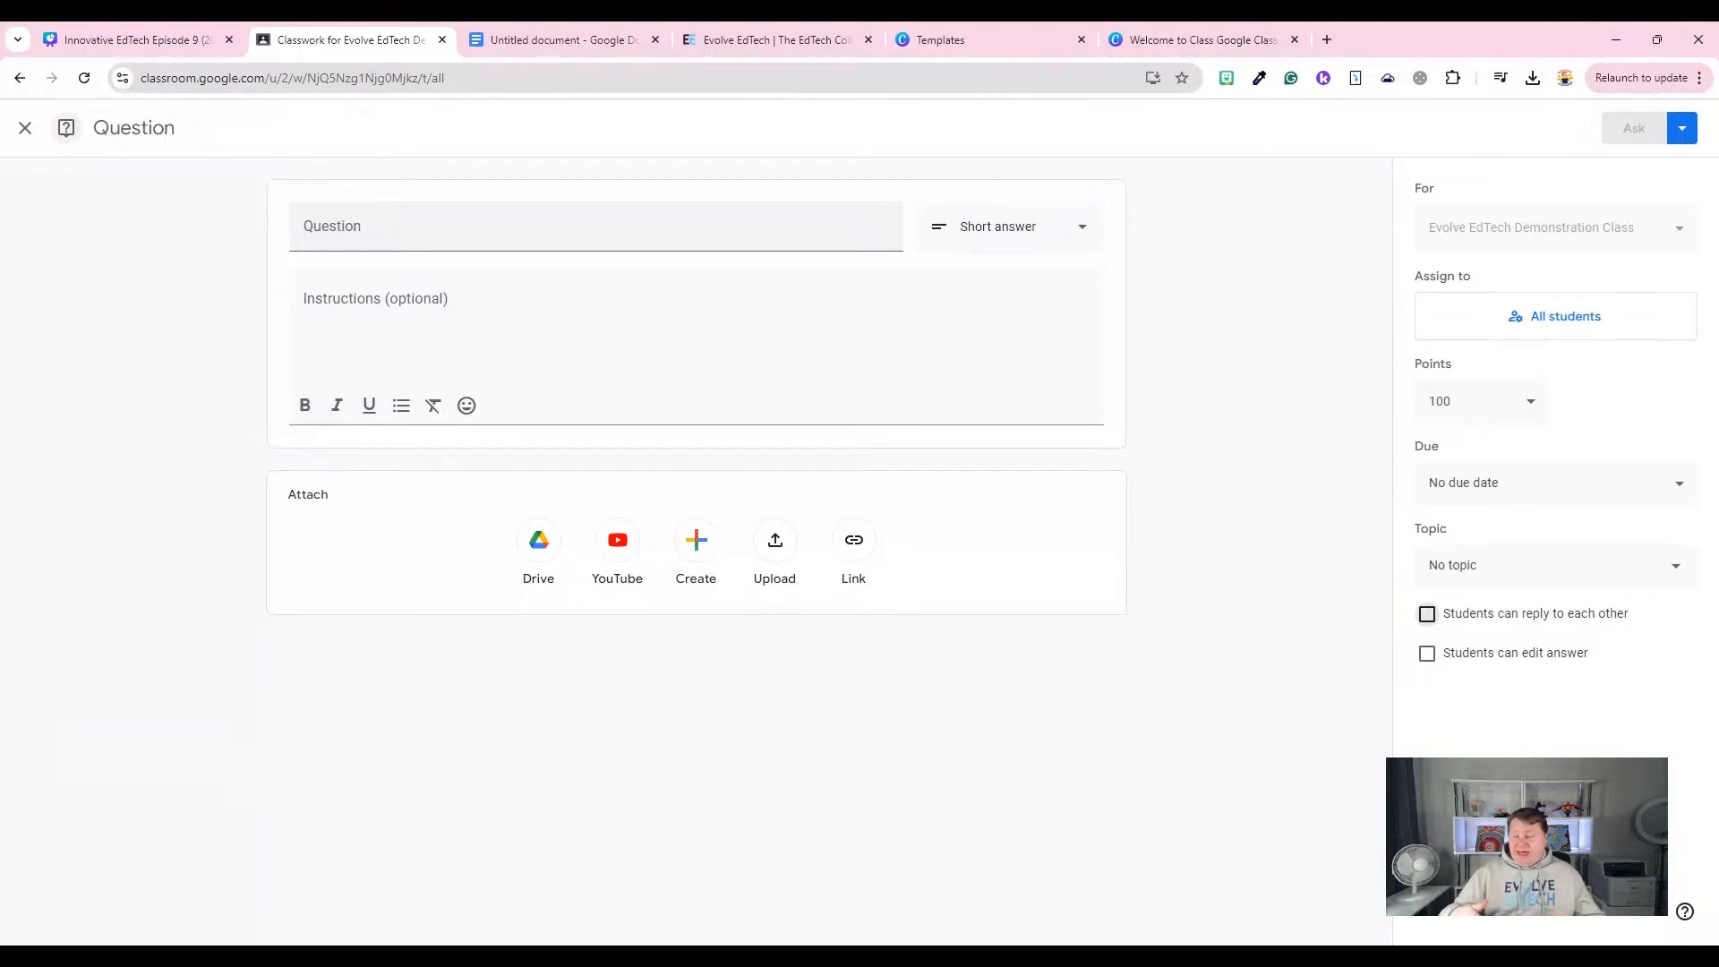
Allow students to edit their answer in the new question, and close the question without posting it.
click(1428, 654)
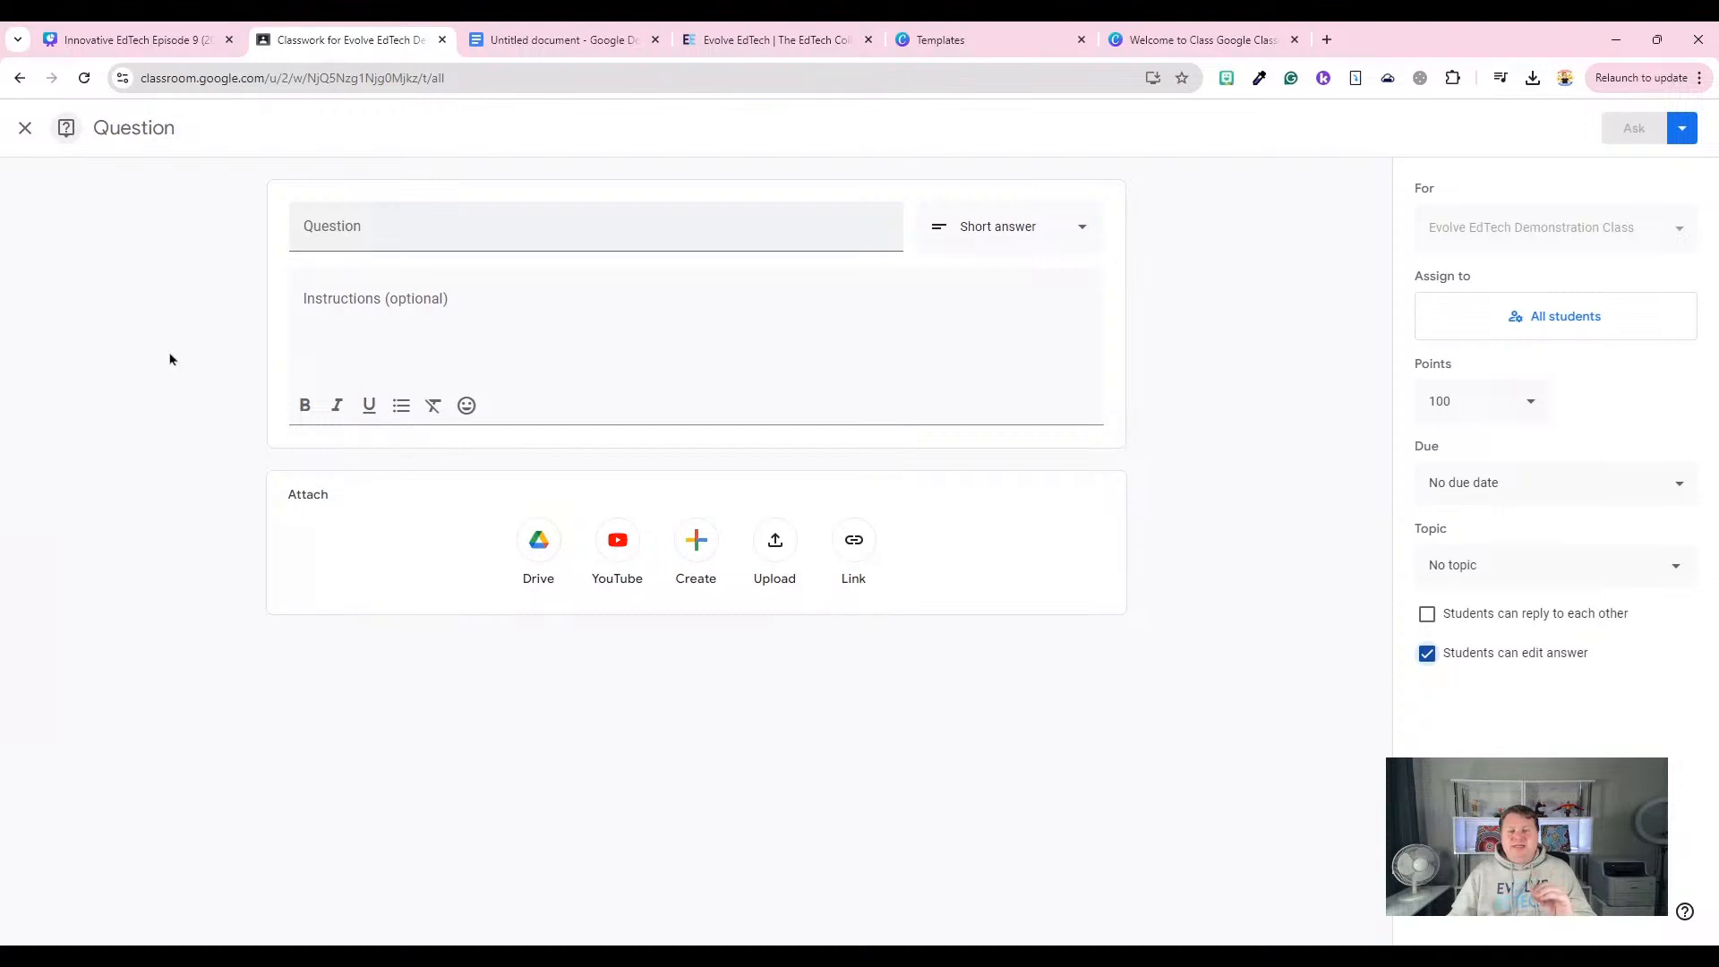
click(28, 135)
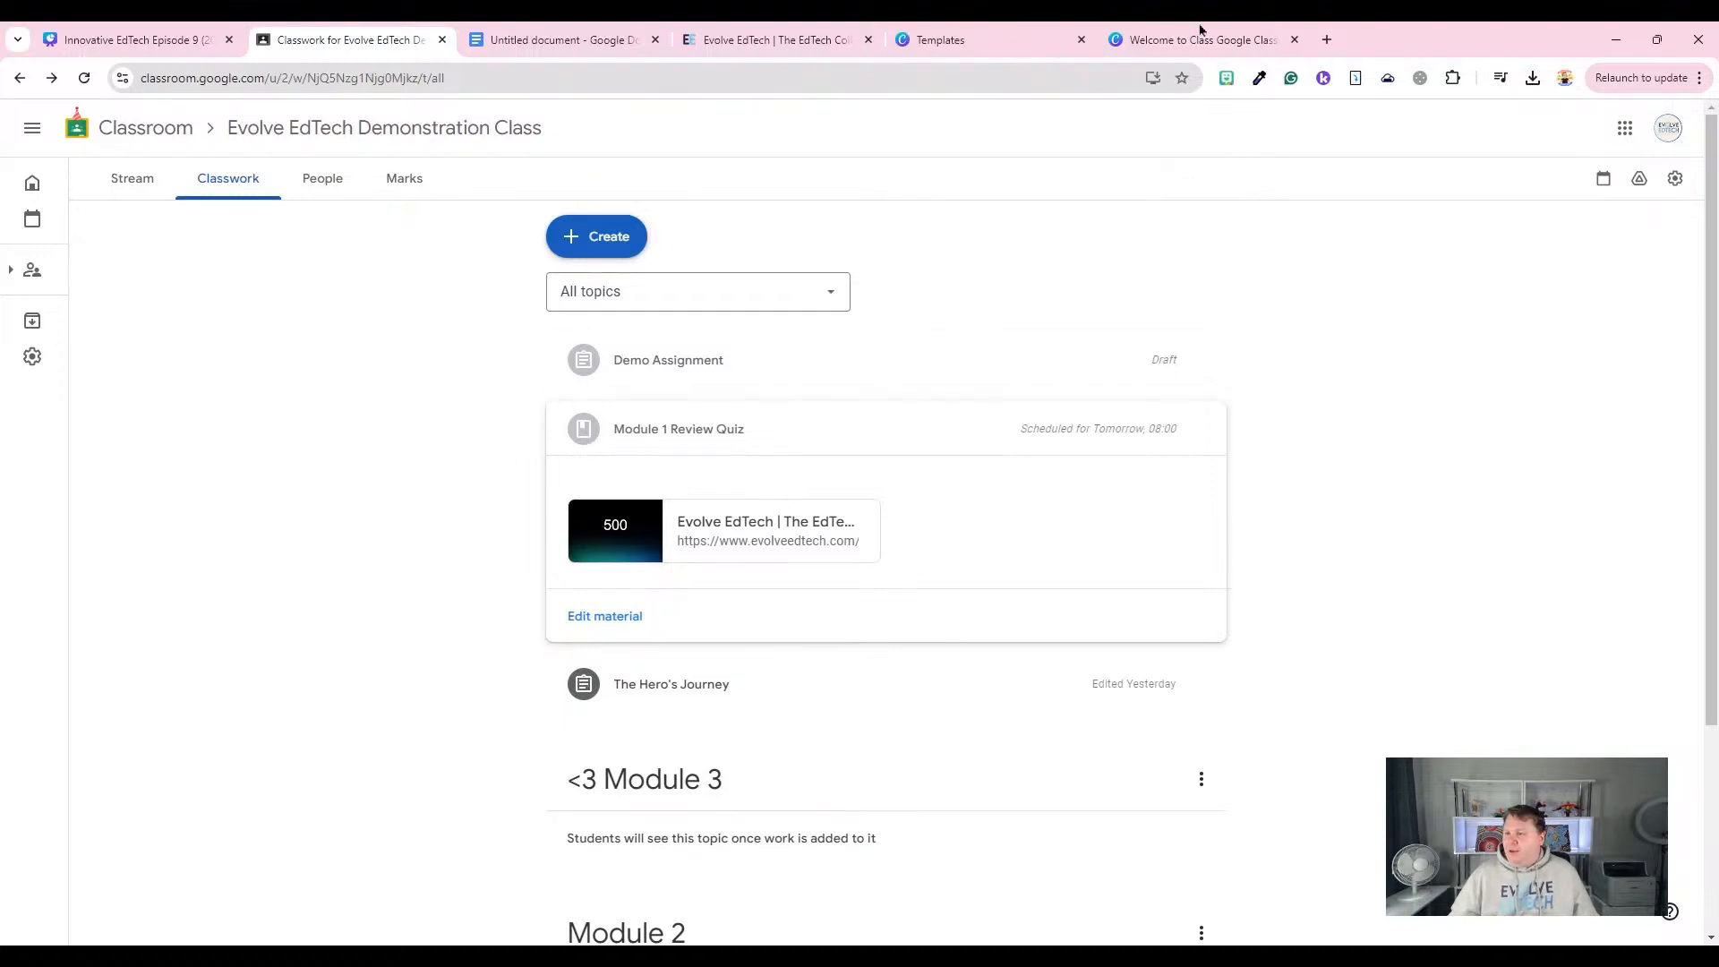
Open Google Drive at drive.google.com in place of the untitled Google Docs document.
click(562, 36)
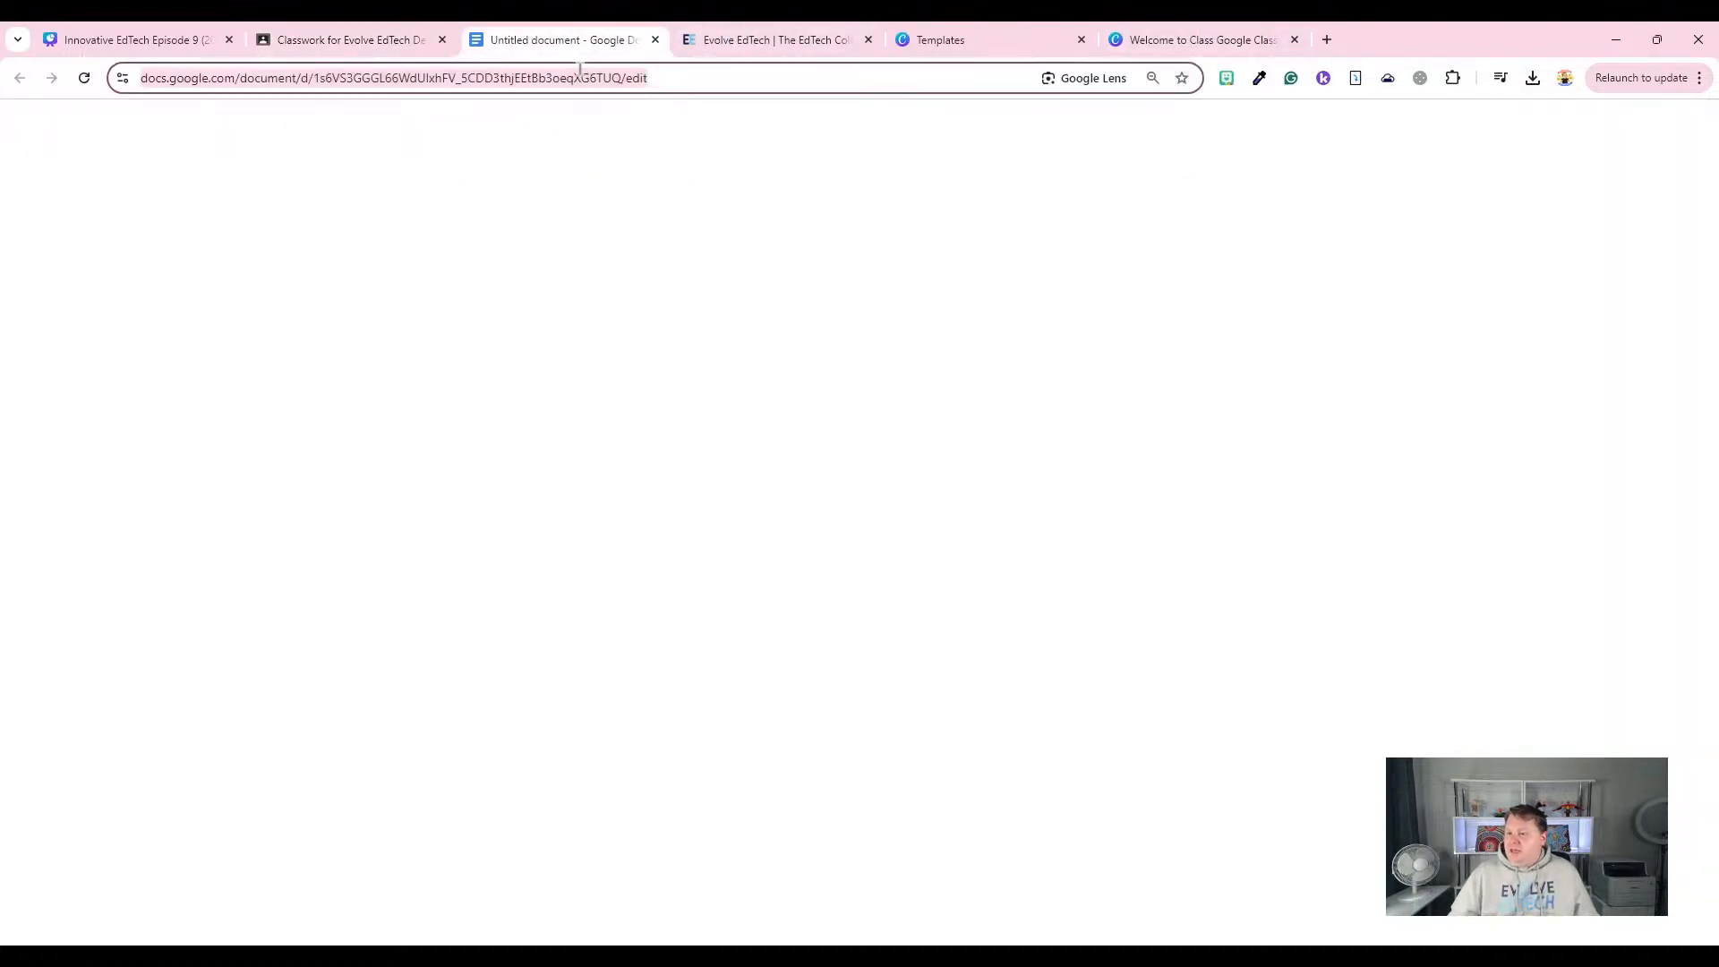
click(580, 68)
text(drive.google.)
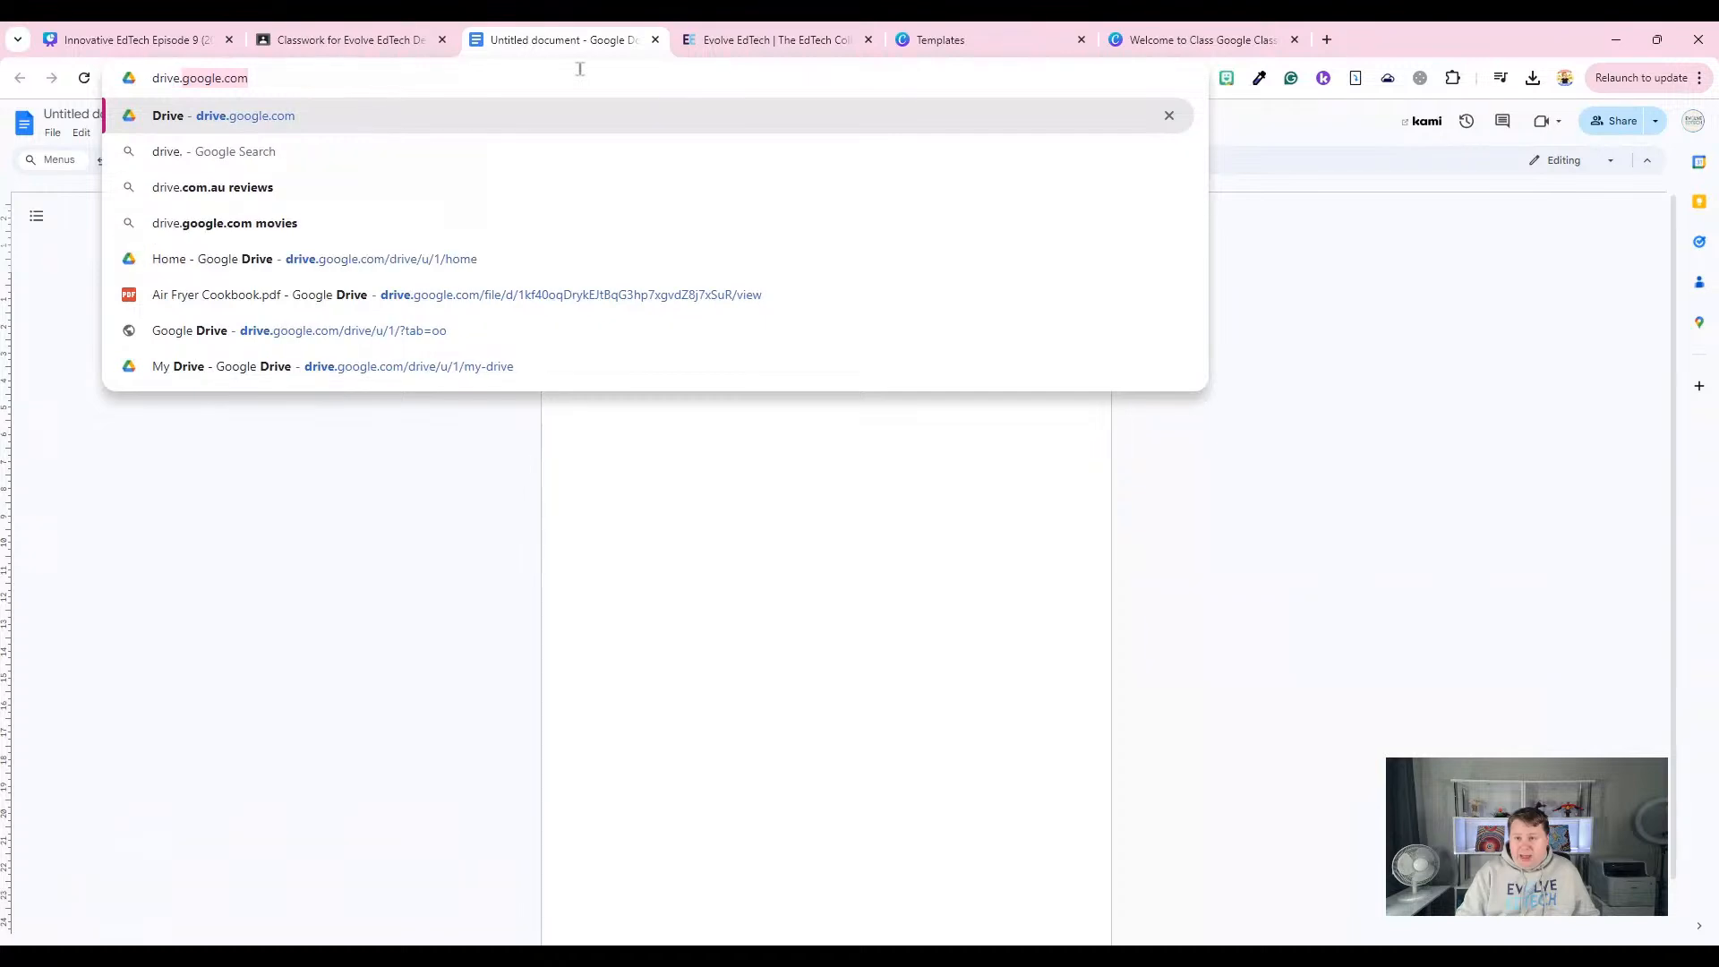
text(com)
key(Return)
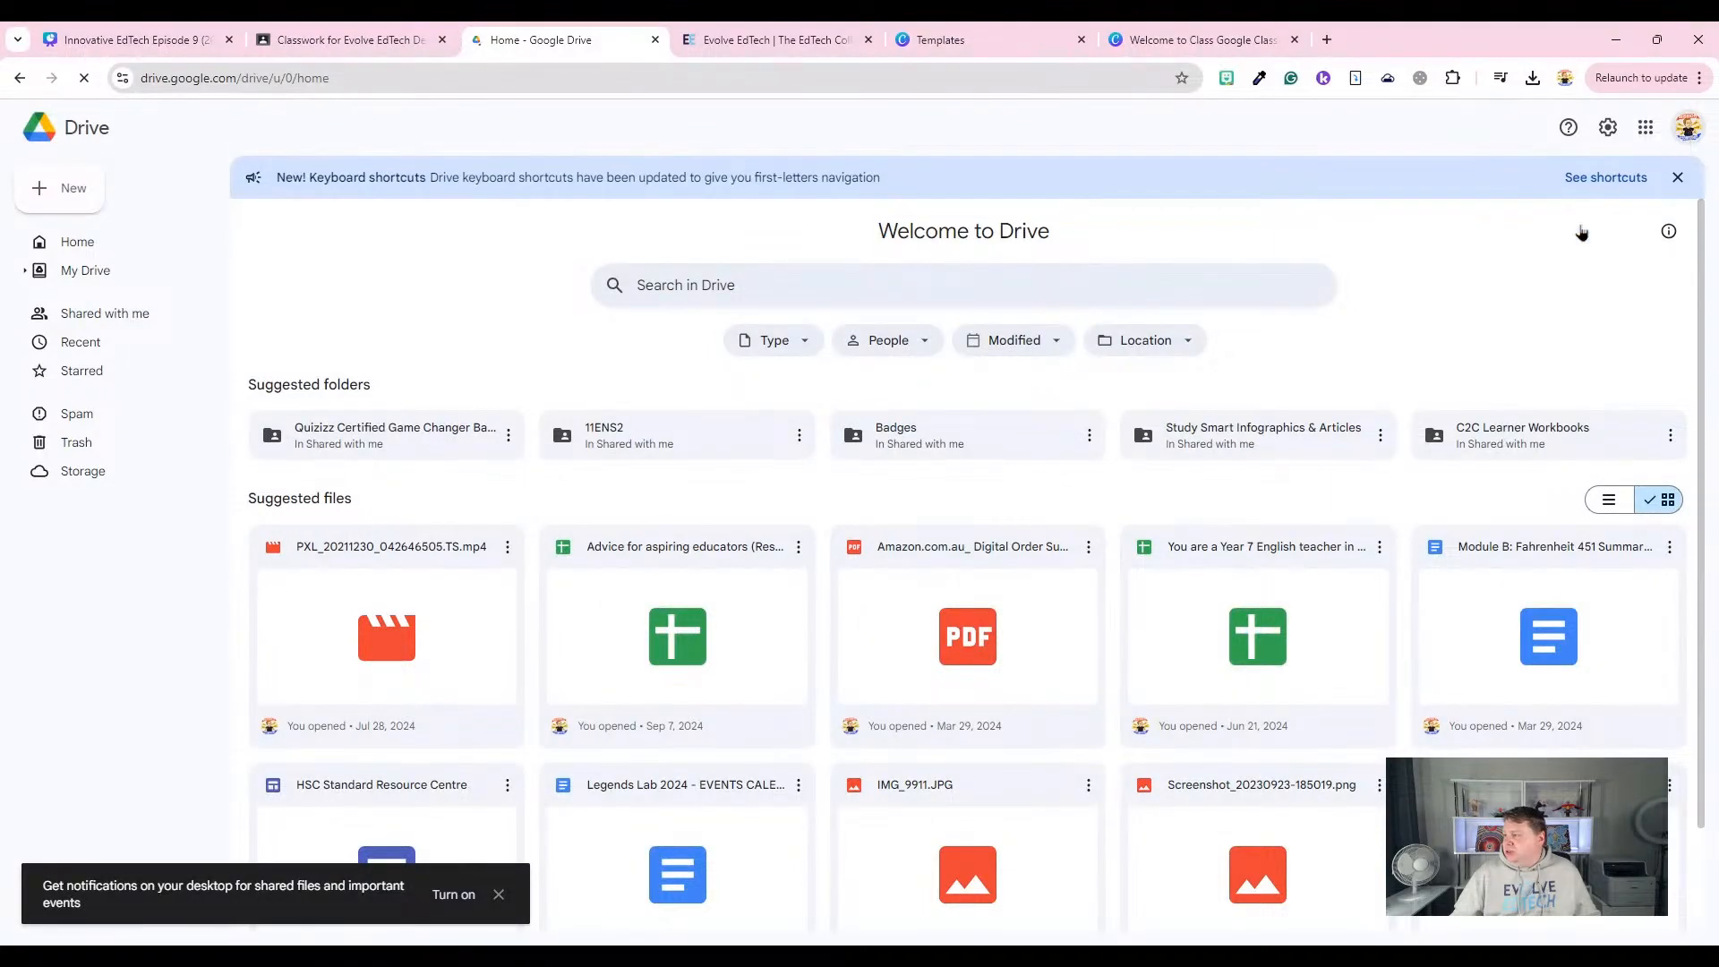
Switch Drive to the Evolve EdTech account and open the Evolve EdTech Demonstration Class folder inside Classroom.
click(1688, 131)
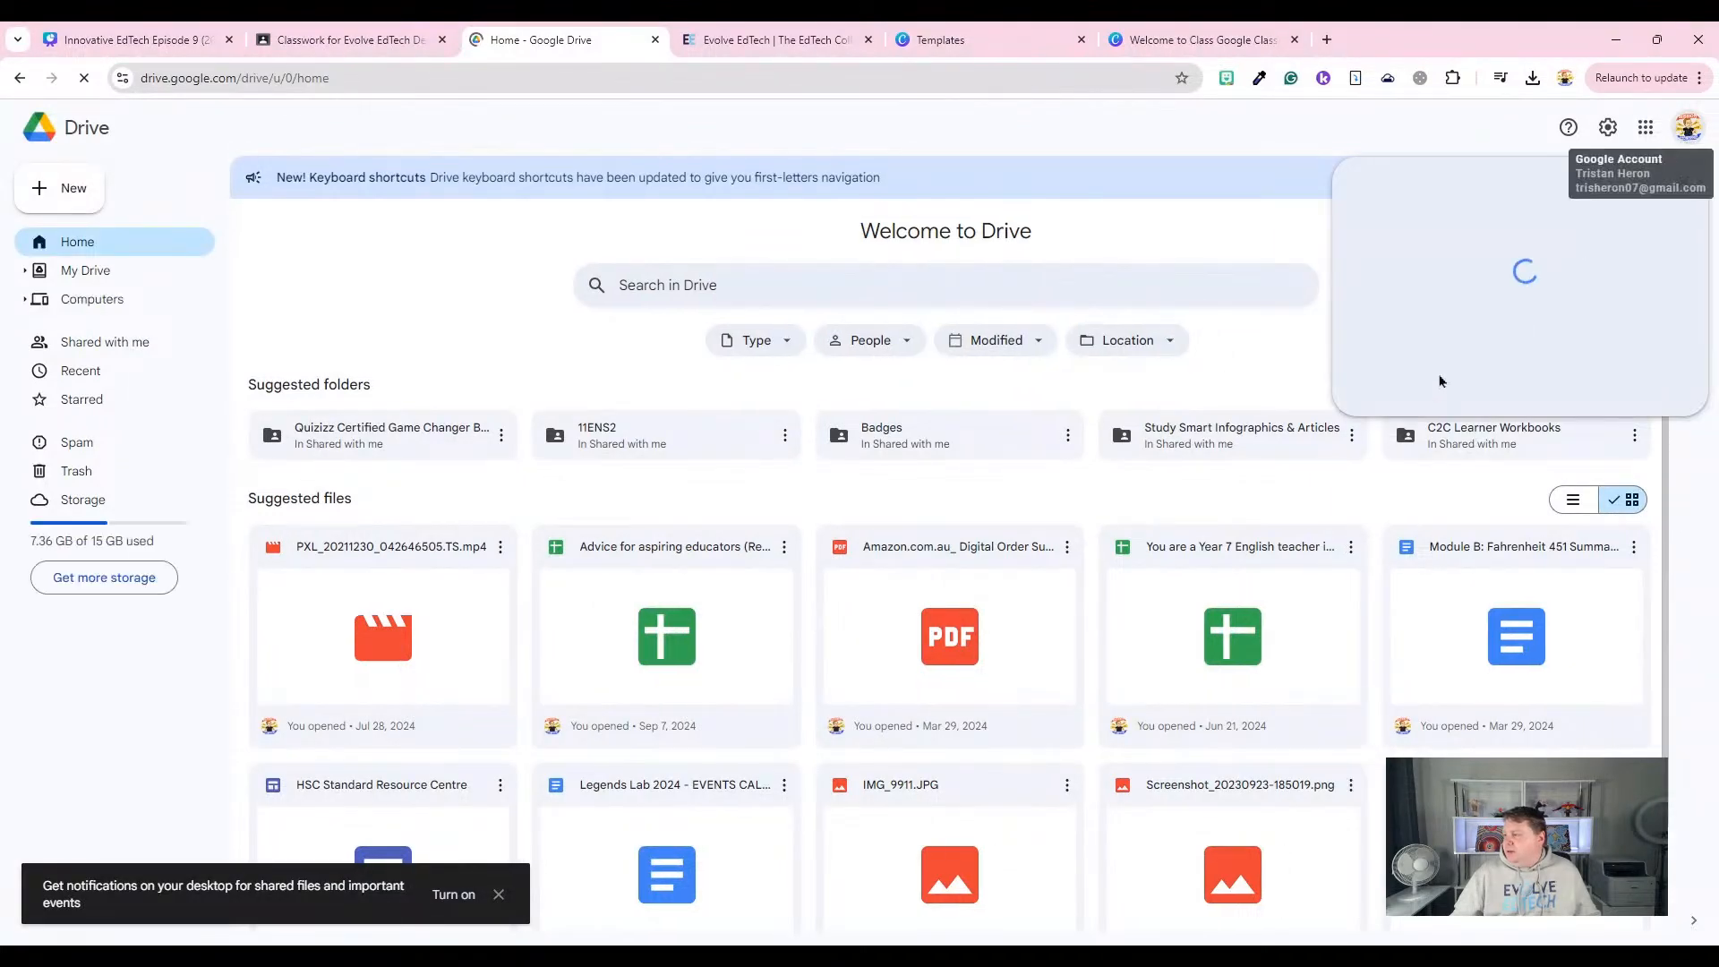
click(1464, 457)
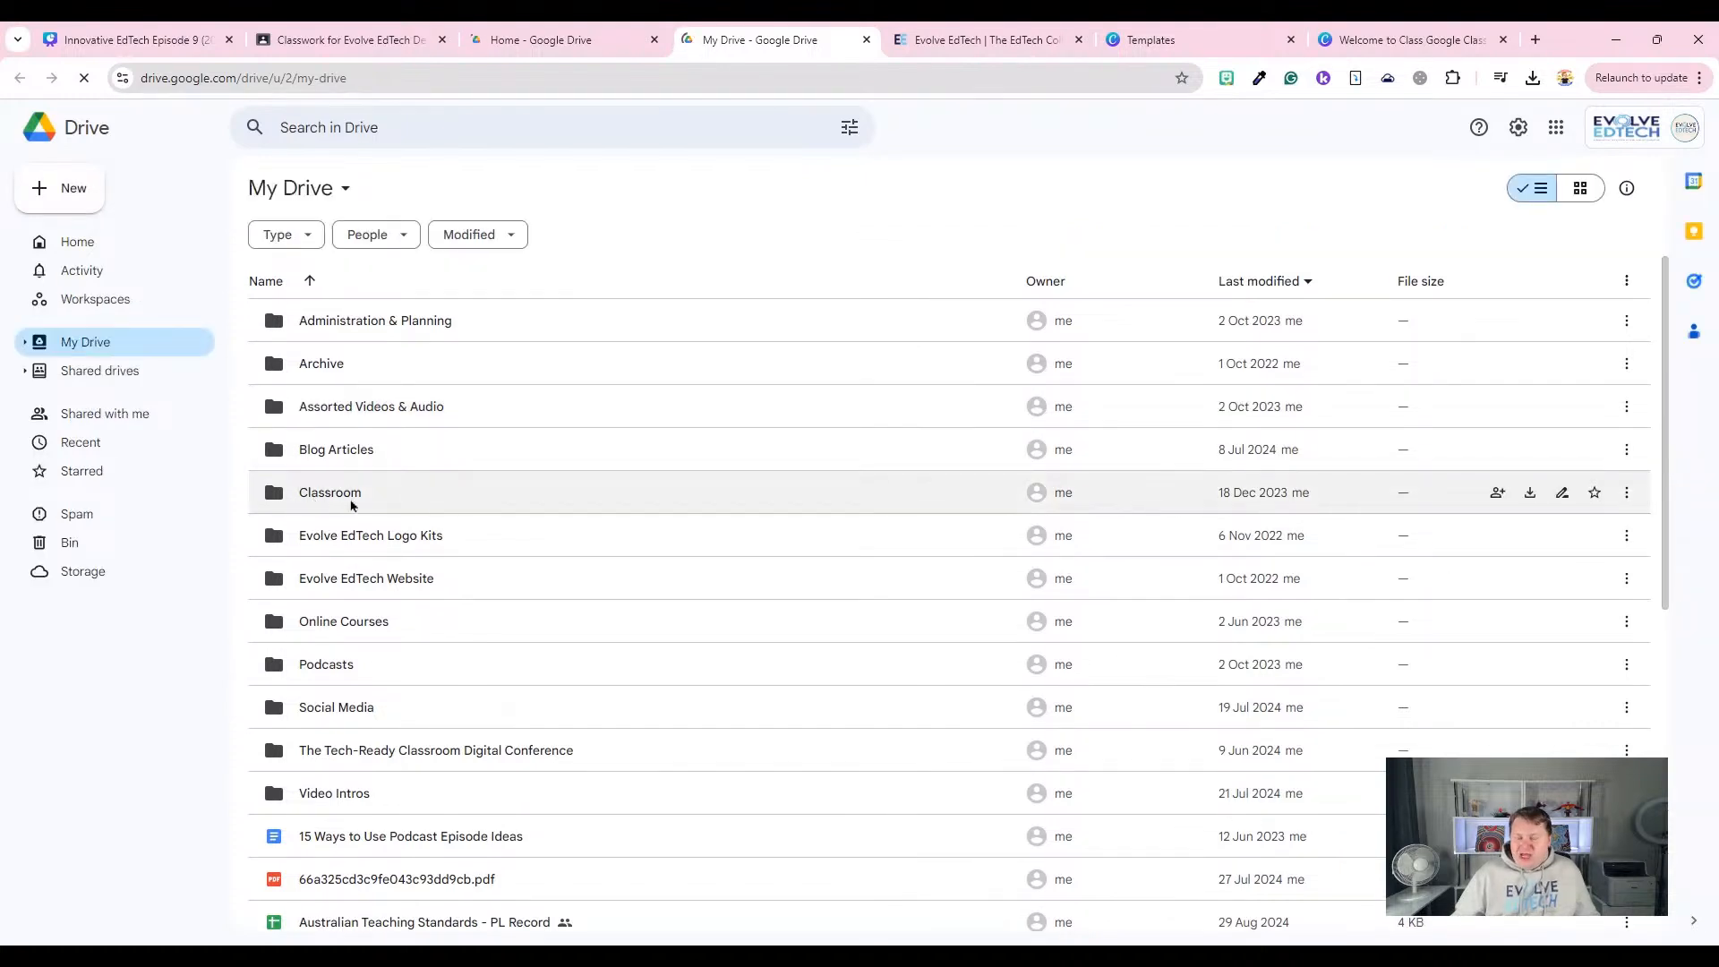
double_click(349, 495)
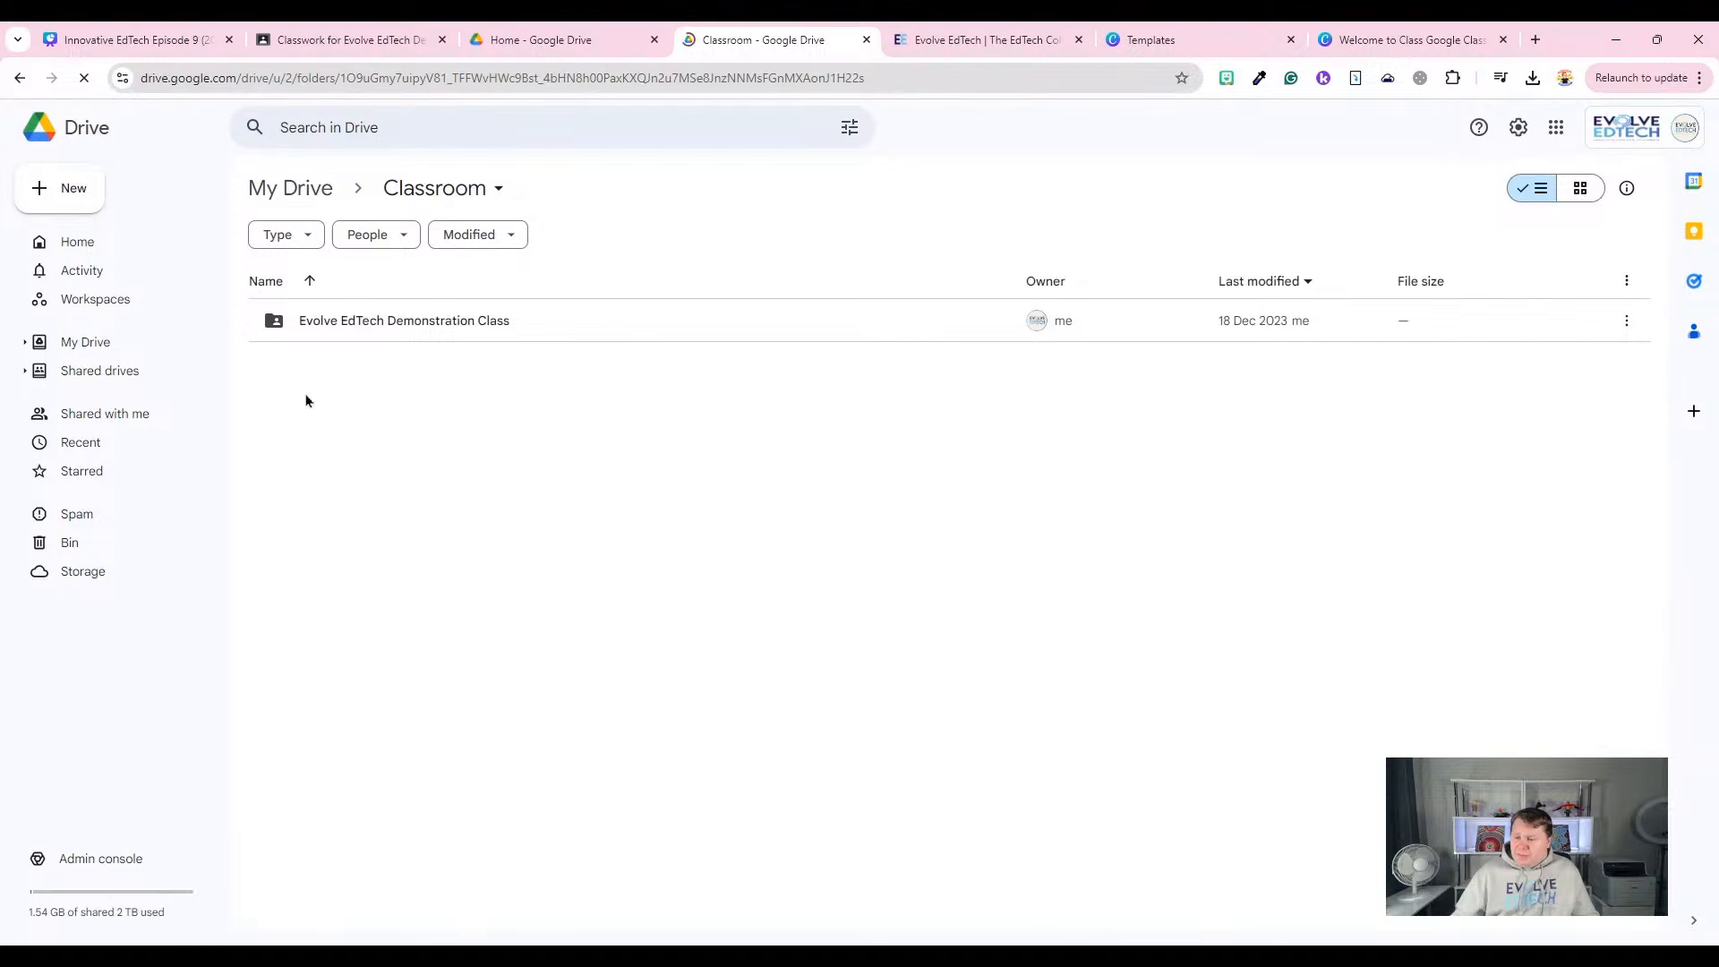
double_click(400, 322)
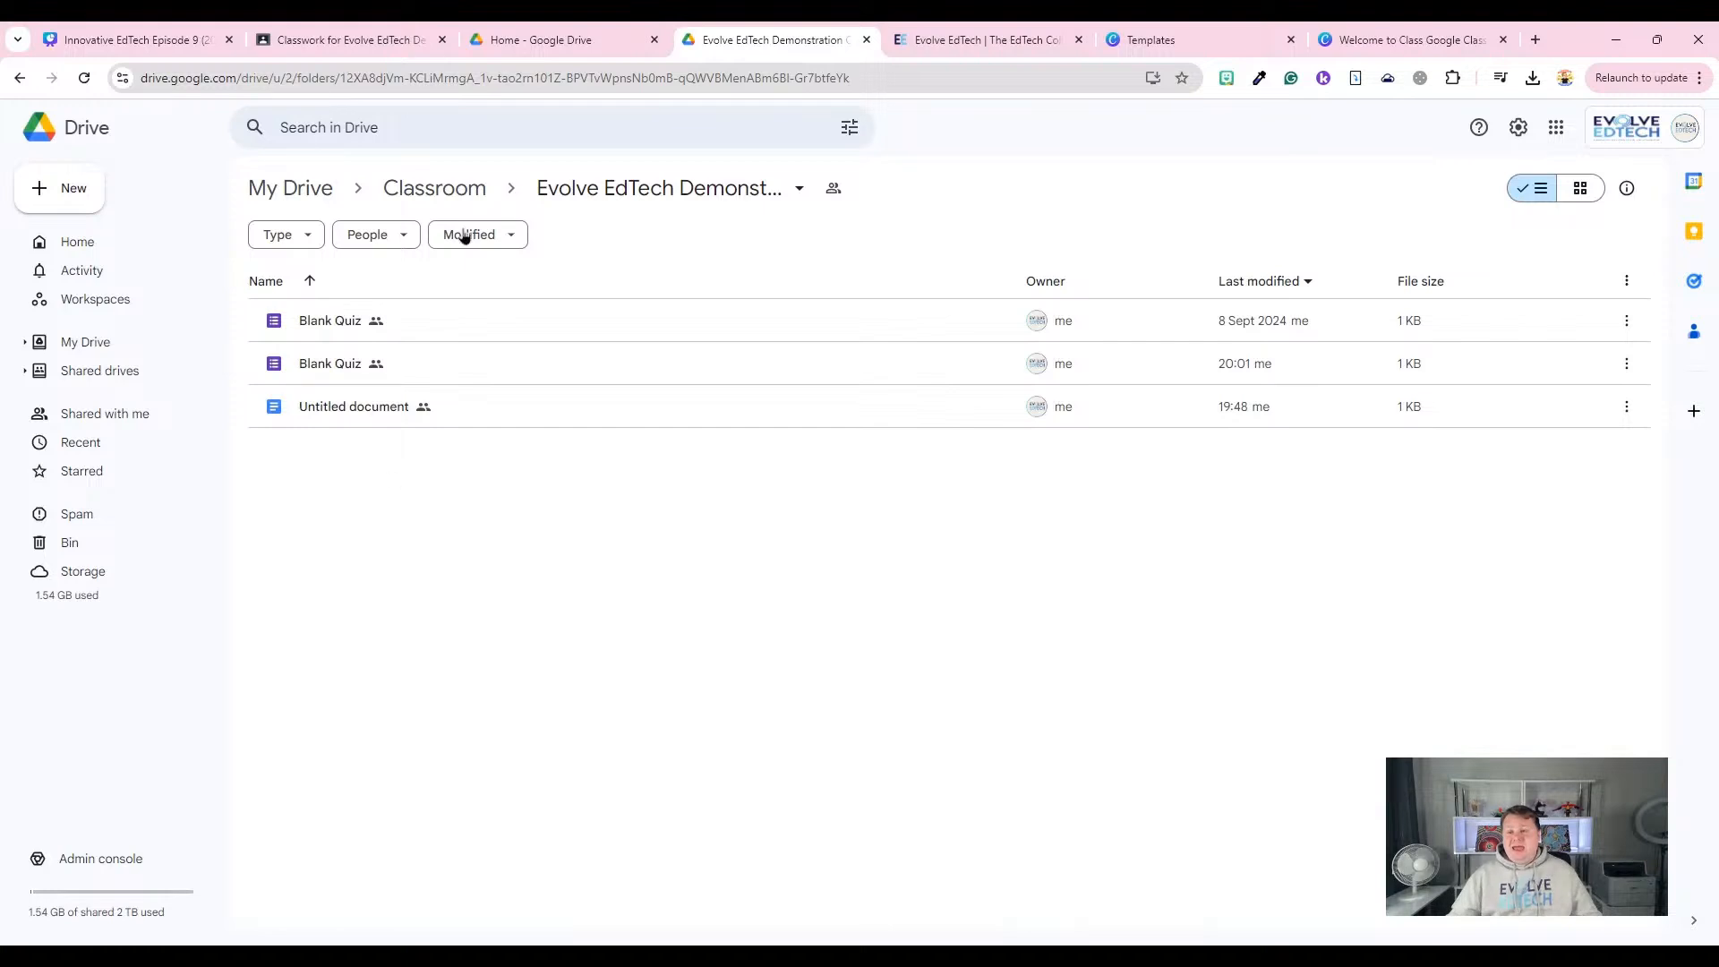
Switch to Google Classroom, attach Untitled document from the class's Drive folder to a new assignment, and close the assignment without assigning it.
click(363, 37)
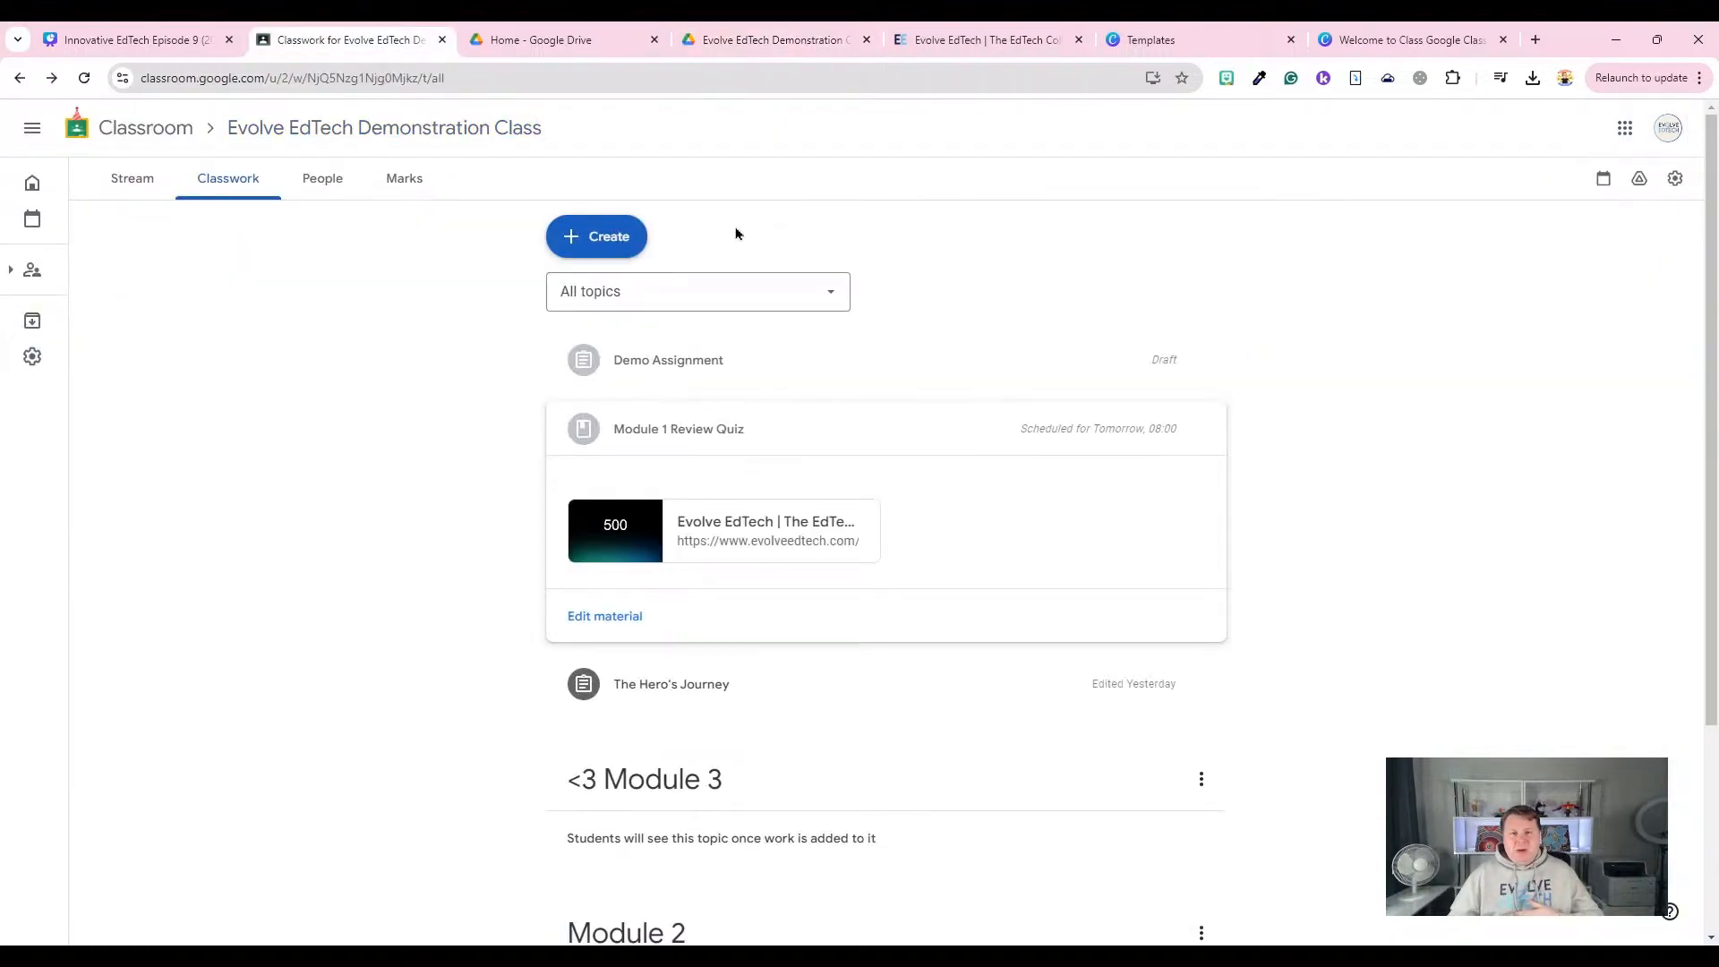
click(617, 243)
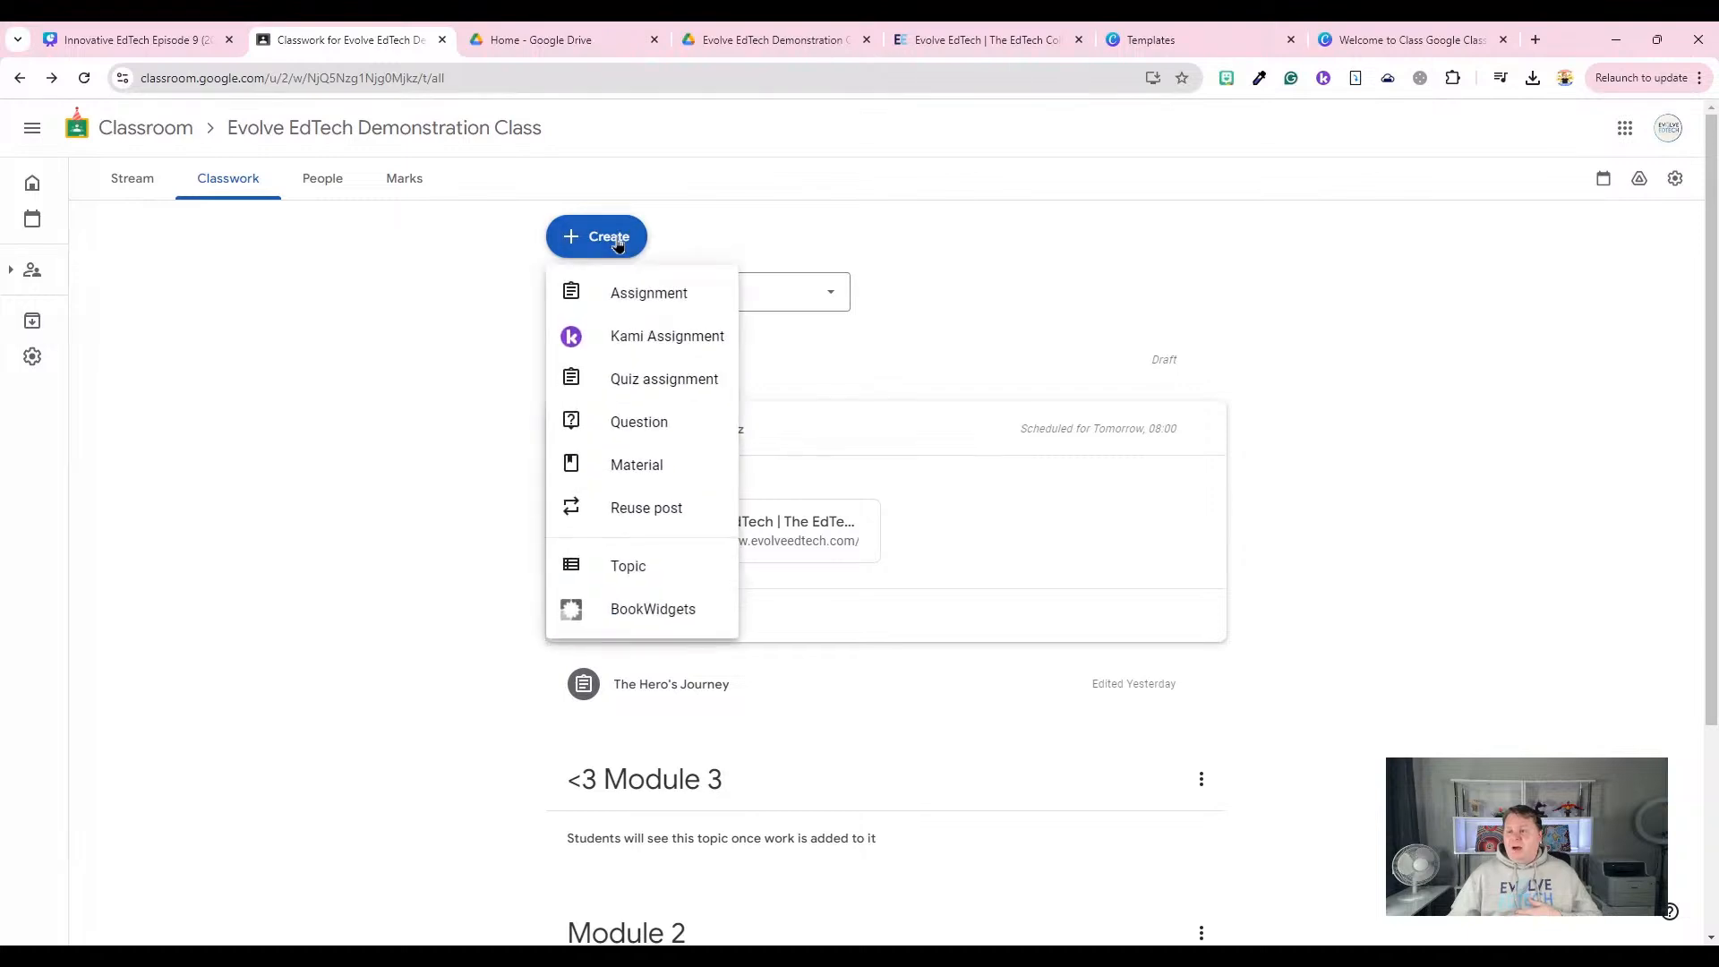
click(641, 296)
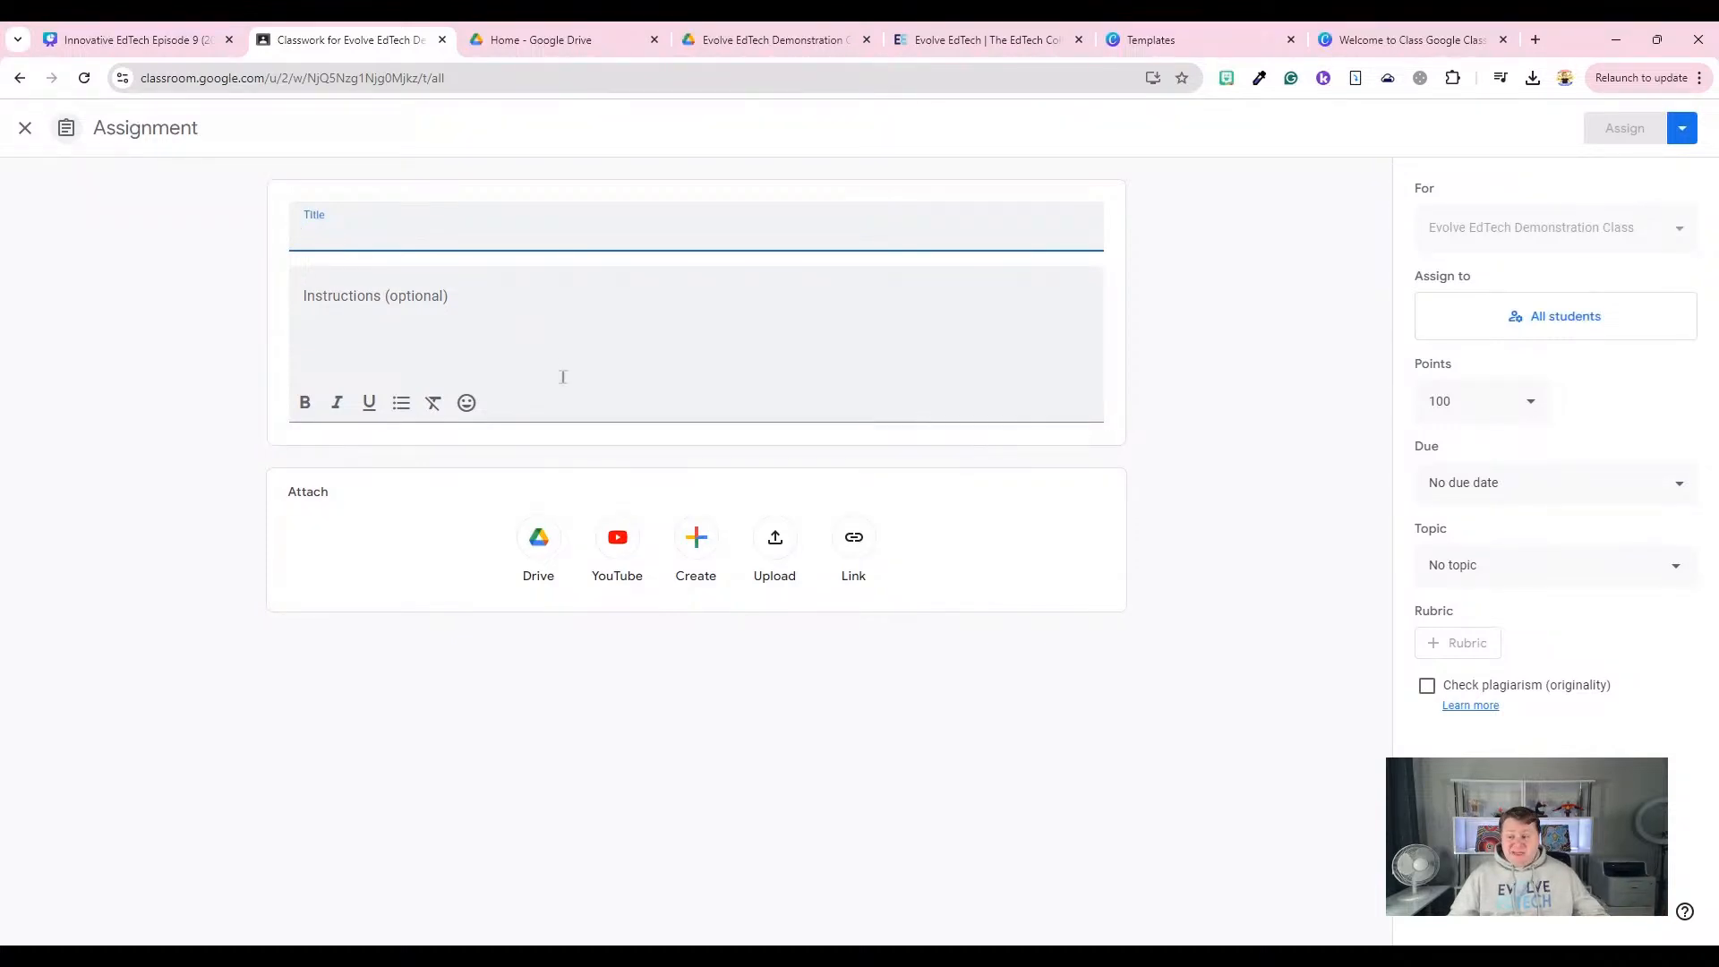
click(543, 539)
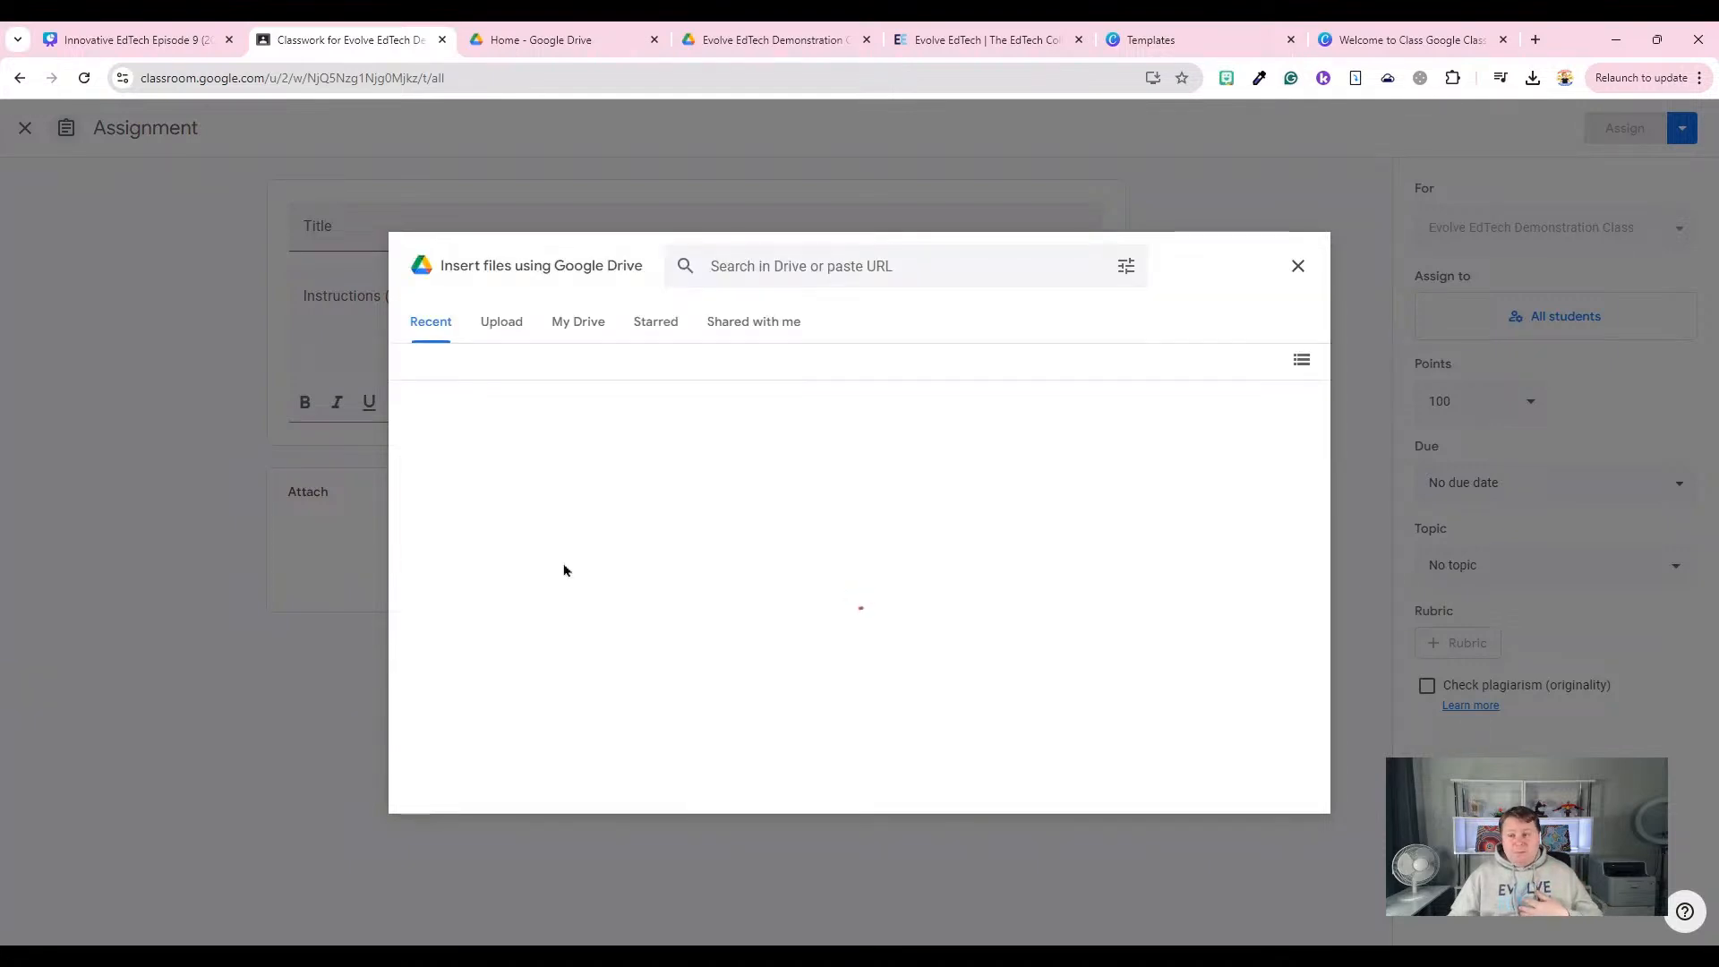
click(594, 330)
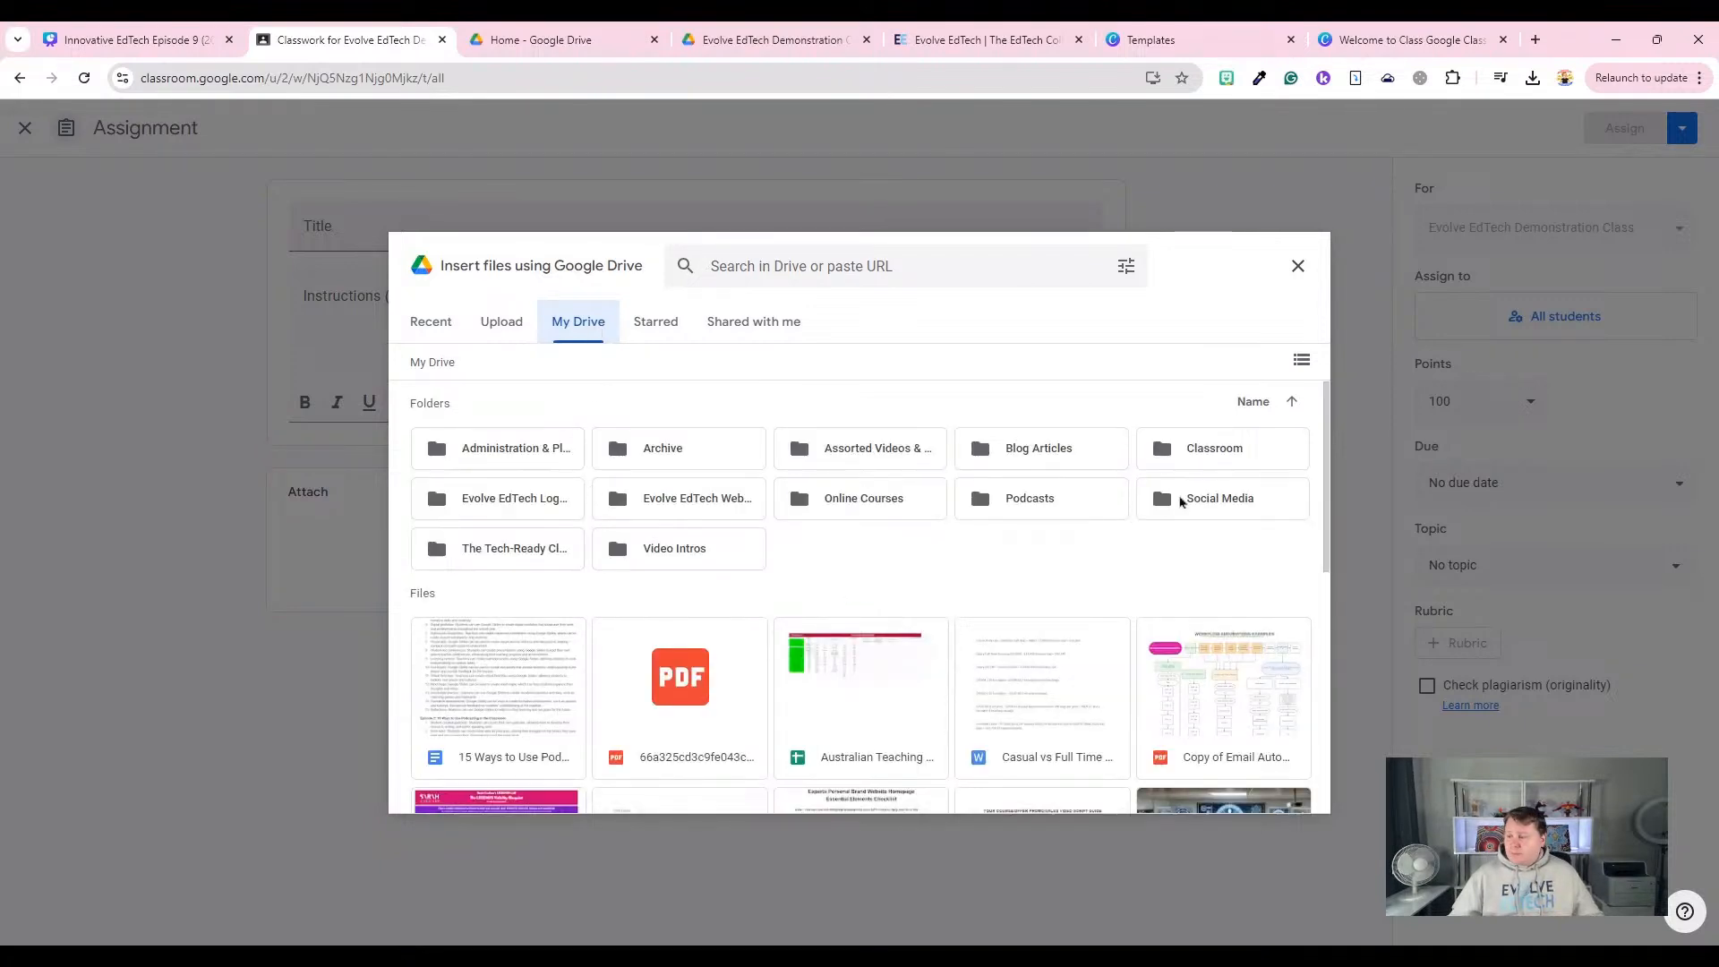
double_click(1204, 449)
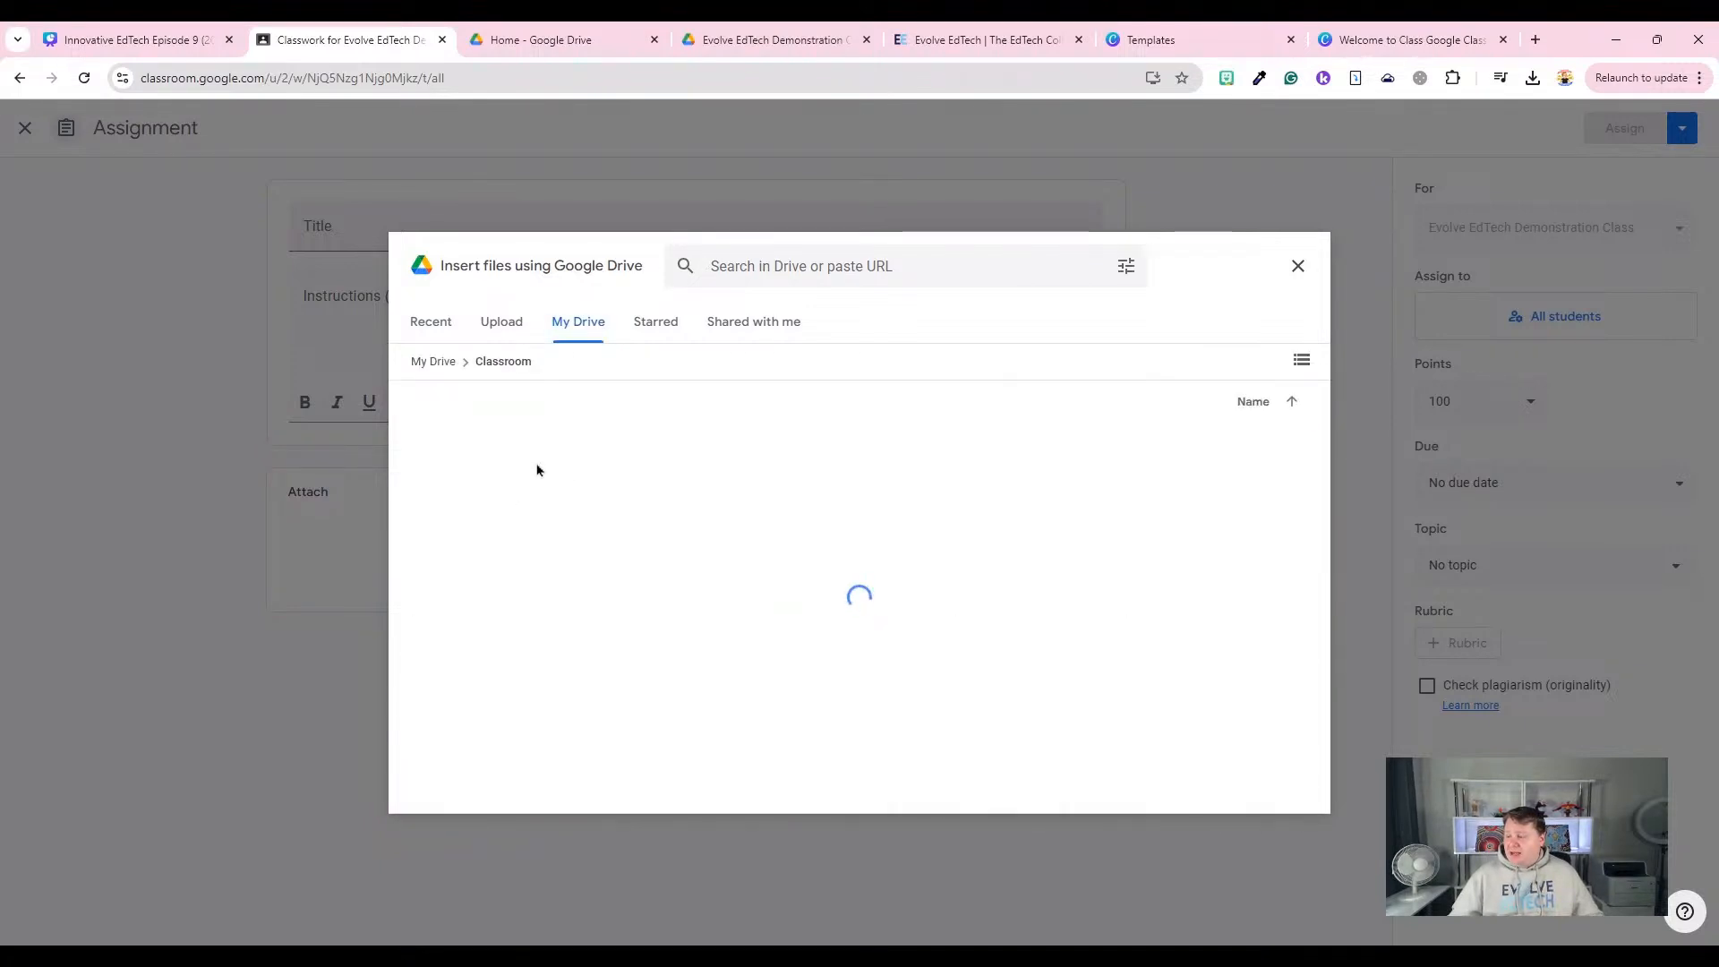
double_click(538, 461)
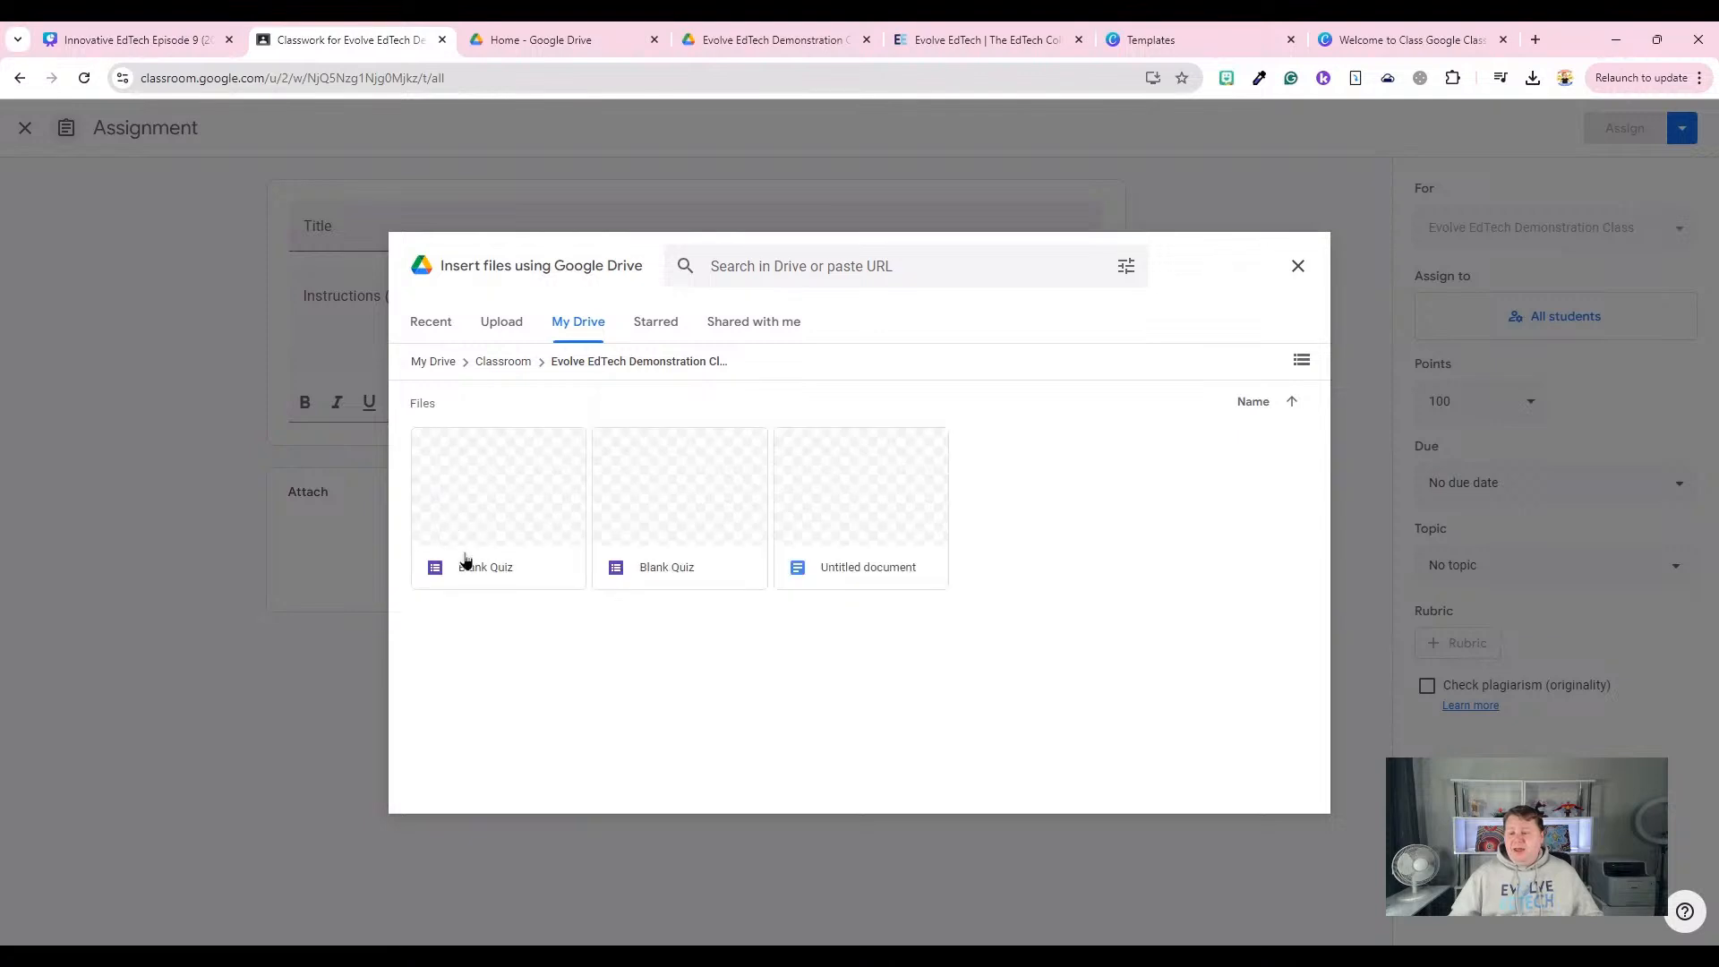
double_click(847, 522)
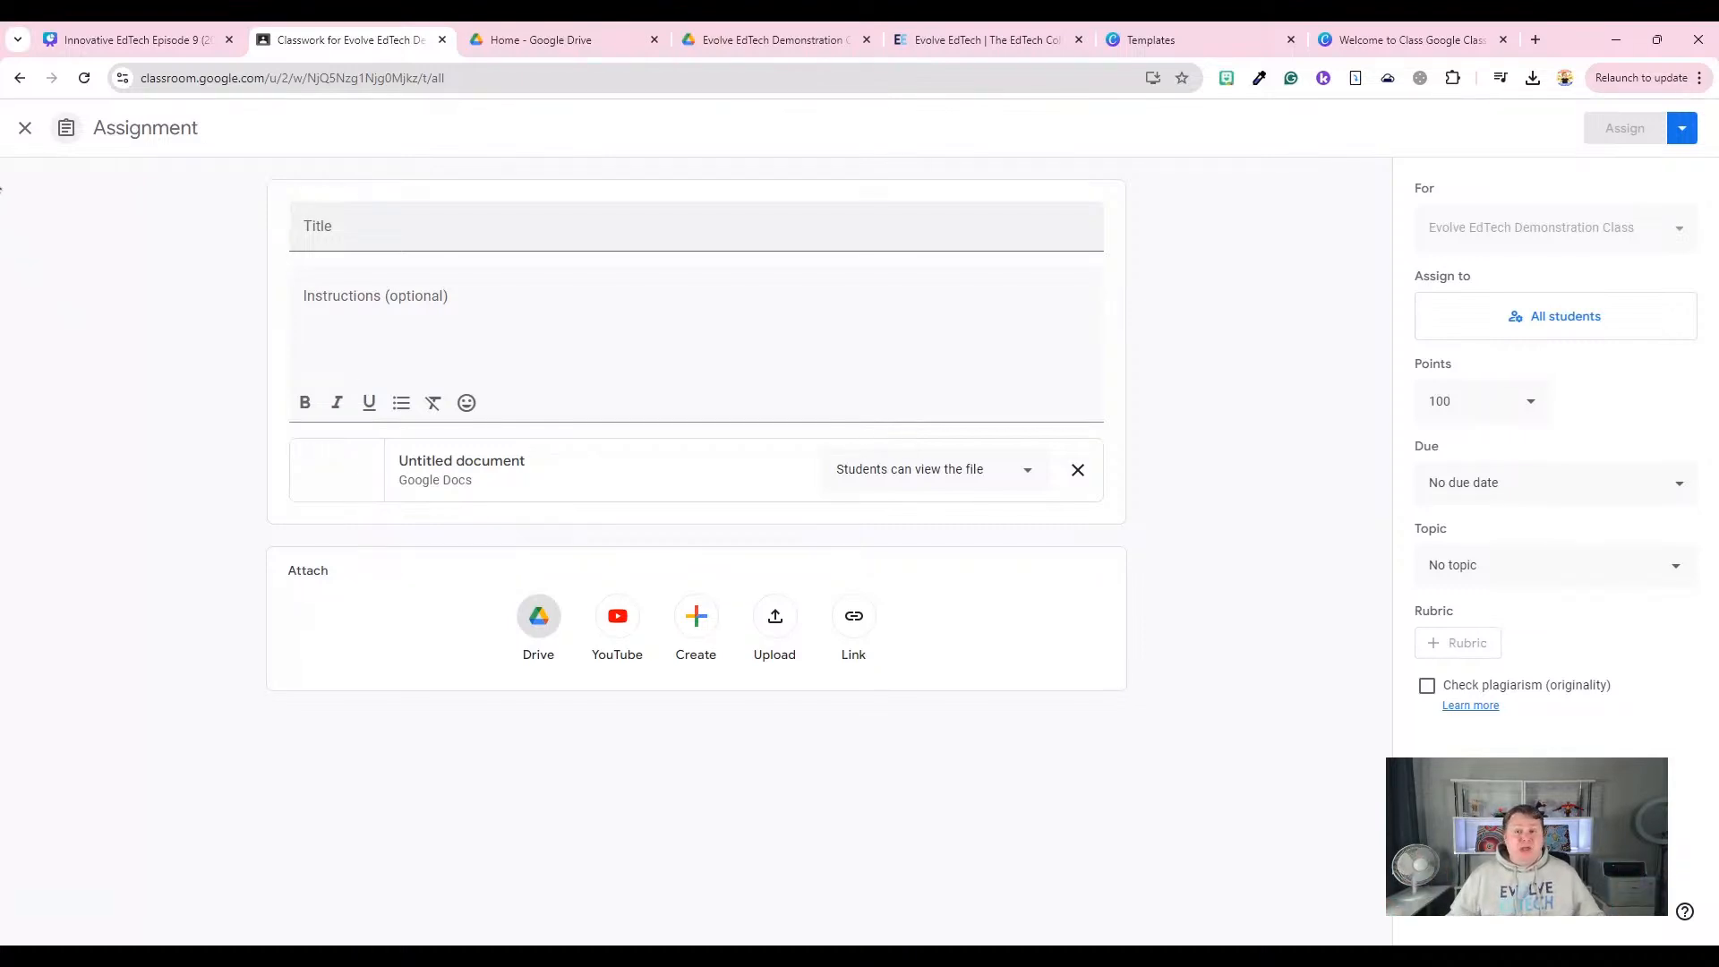
click(26, 128)
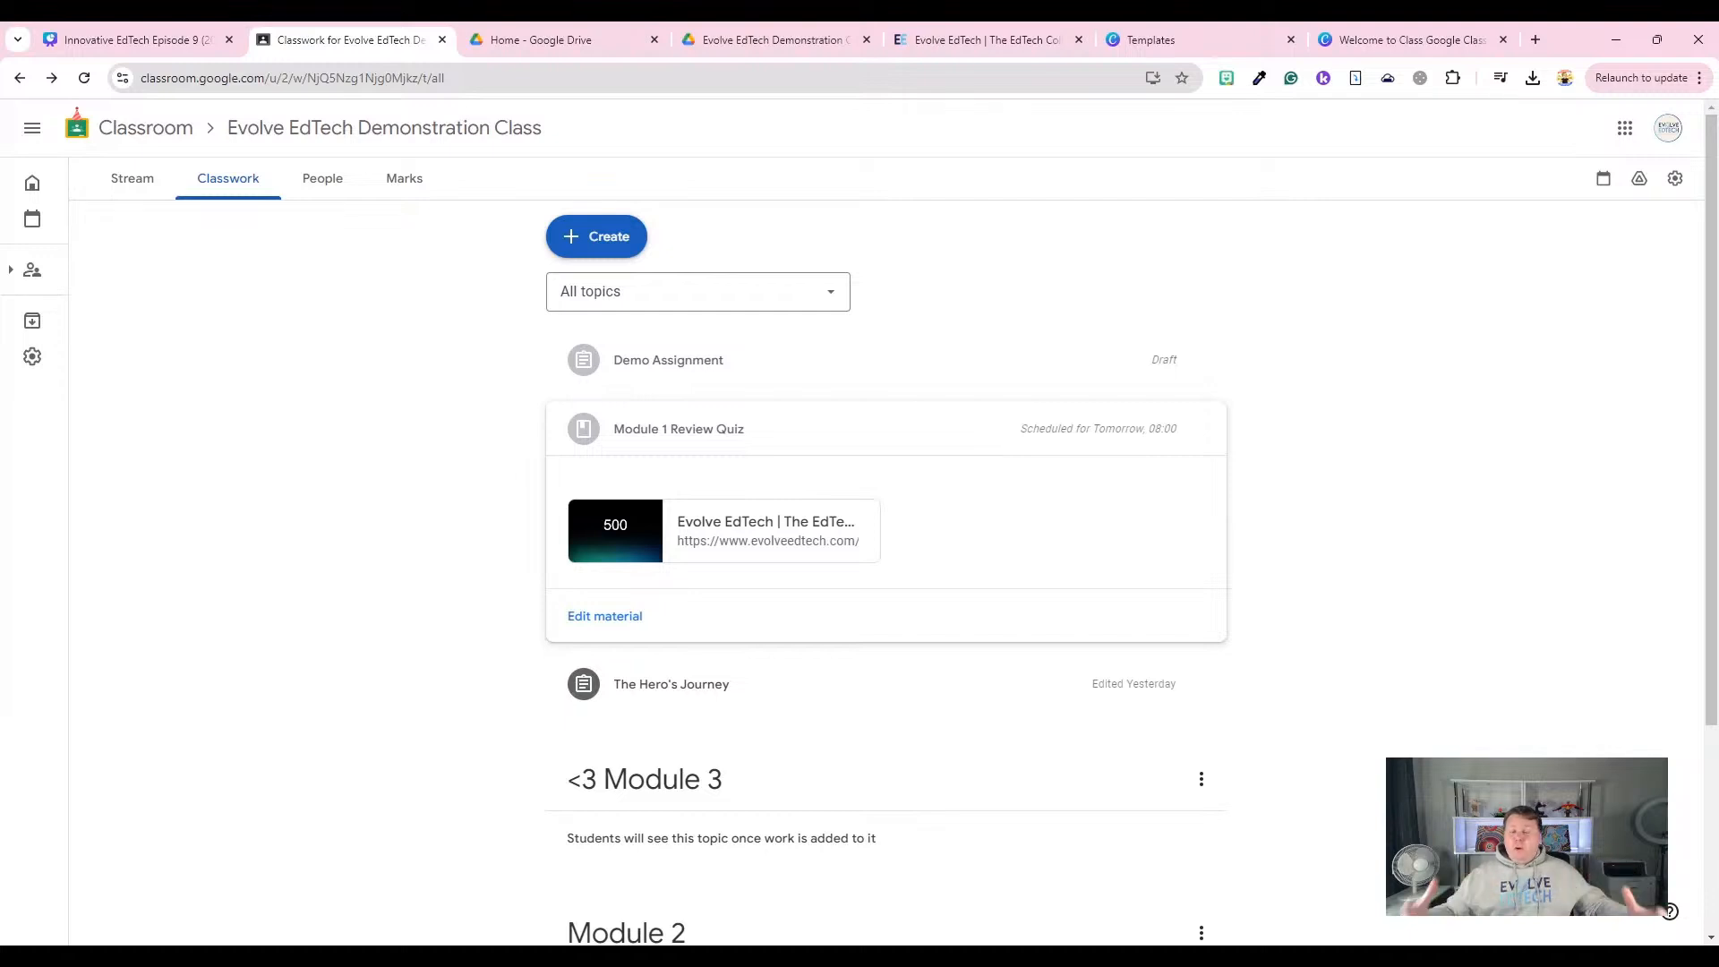
Archive the Evolve EdTech Demonstration Class from the Classroom home page and view the archived classes.
click(32, 127)
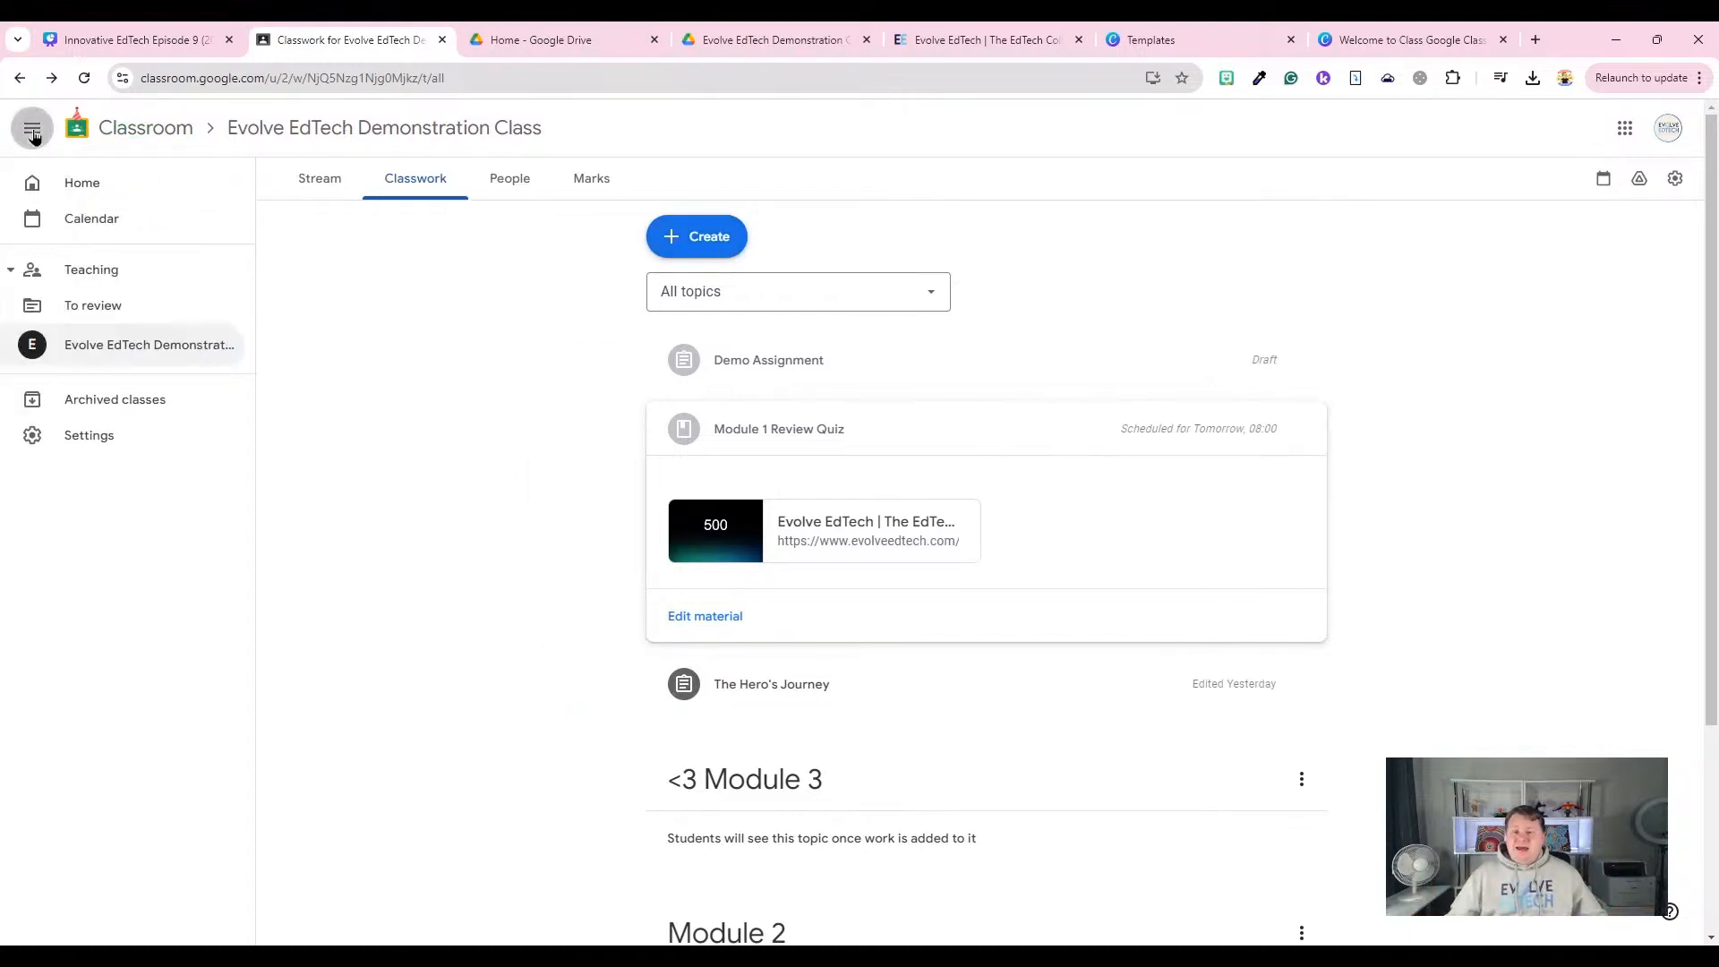
click(64, 183)
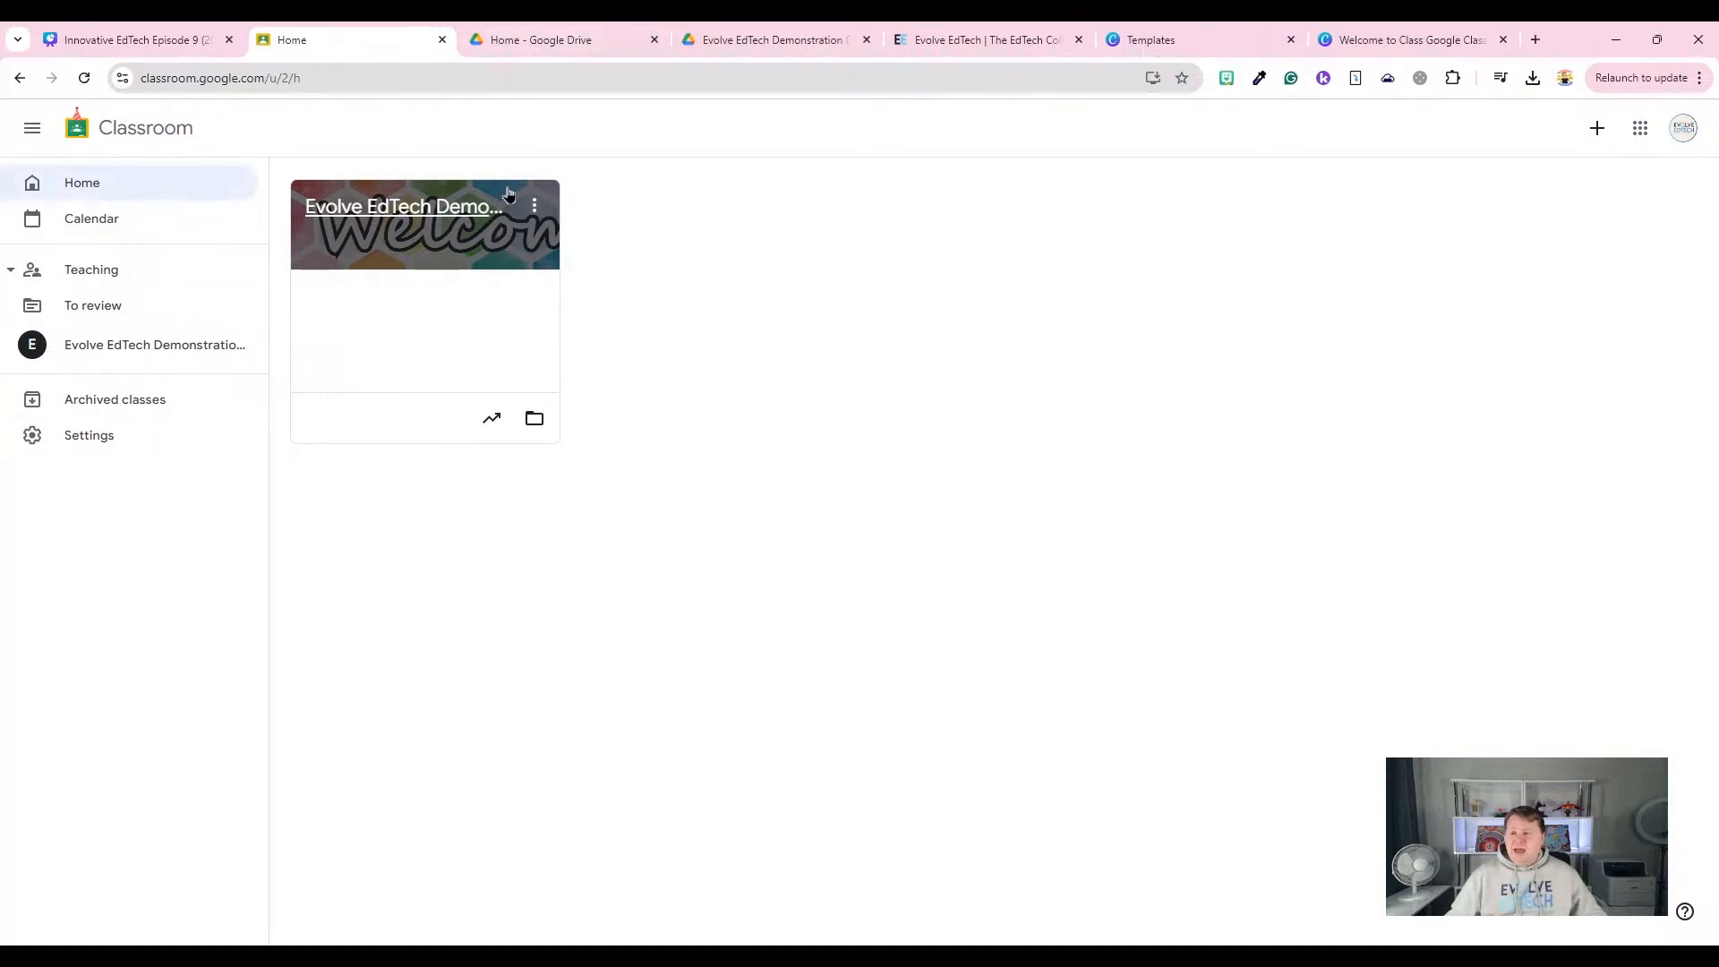
click(536, 209)
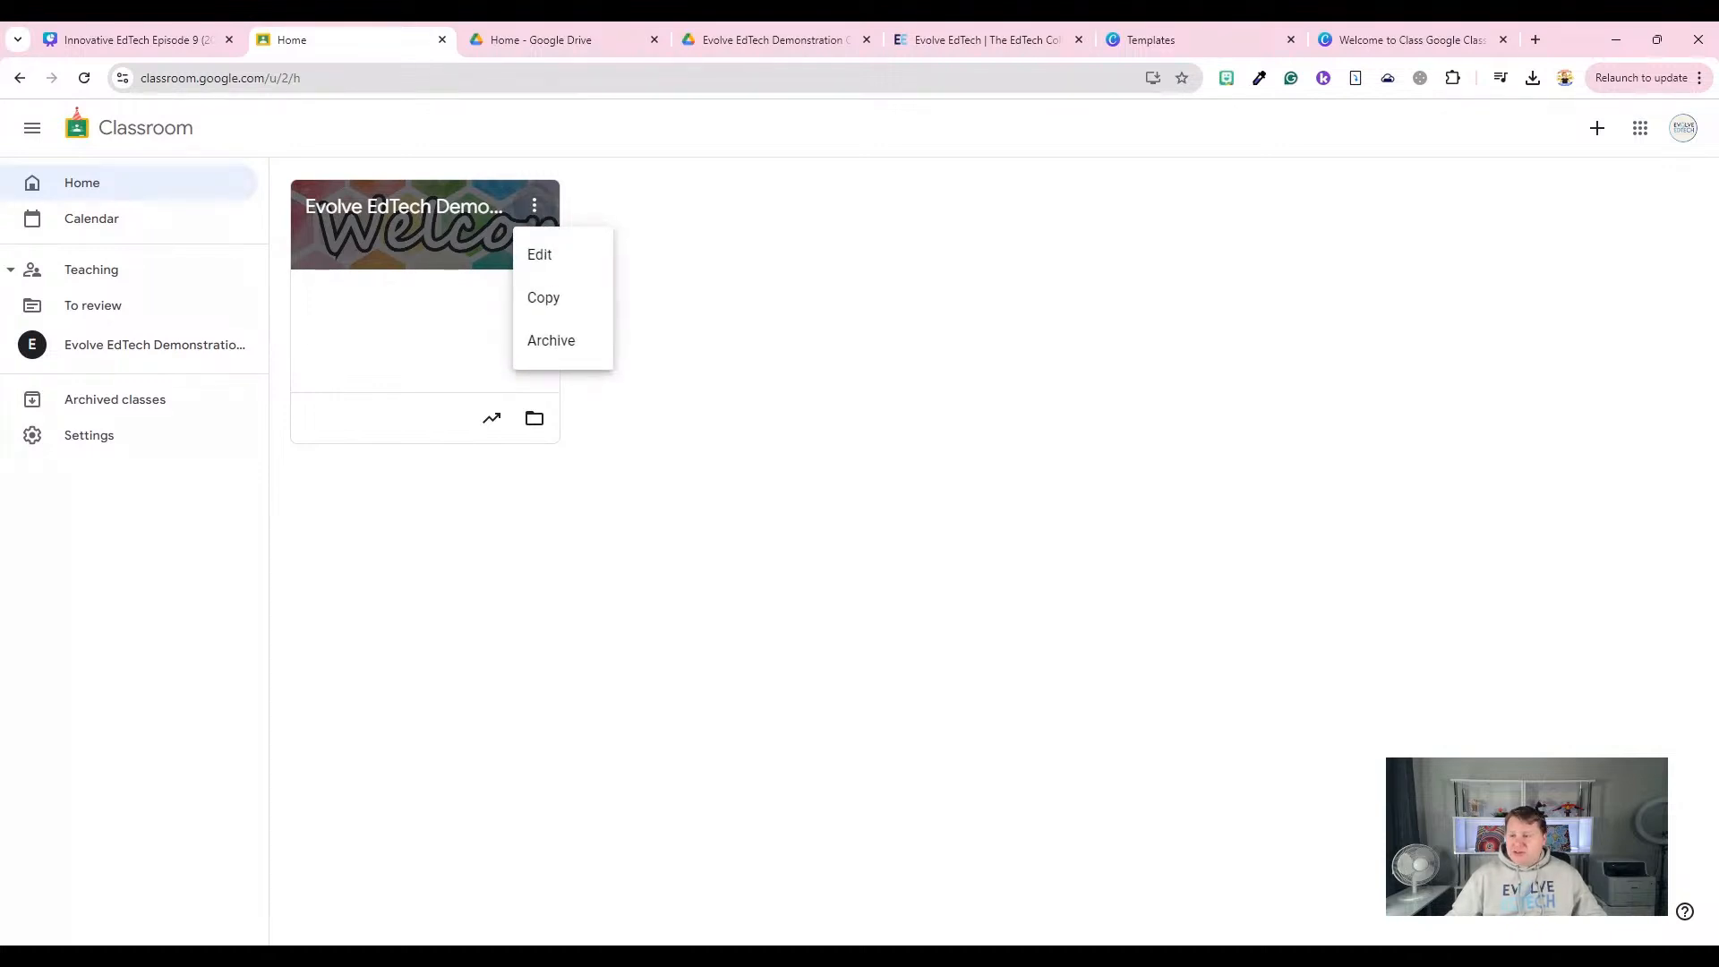
click(555, 343)
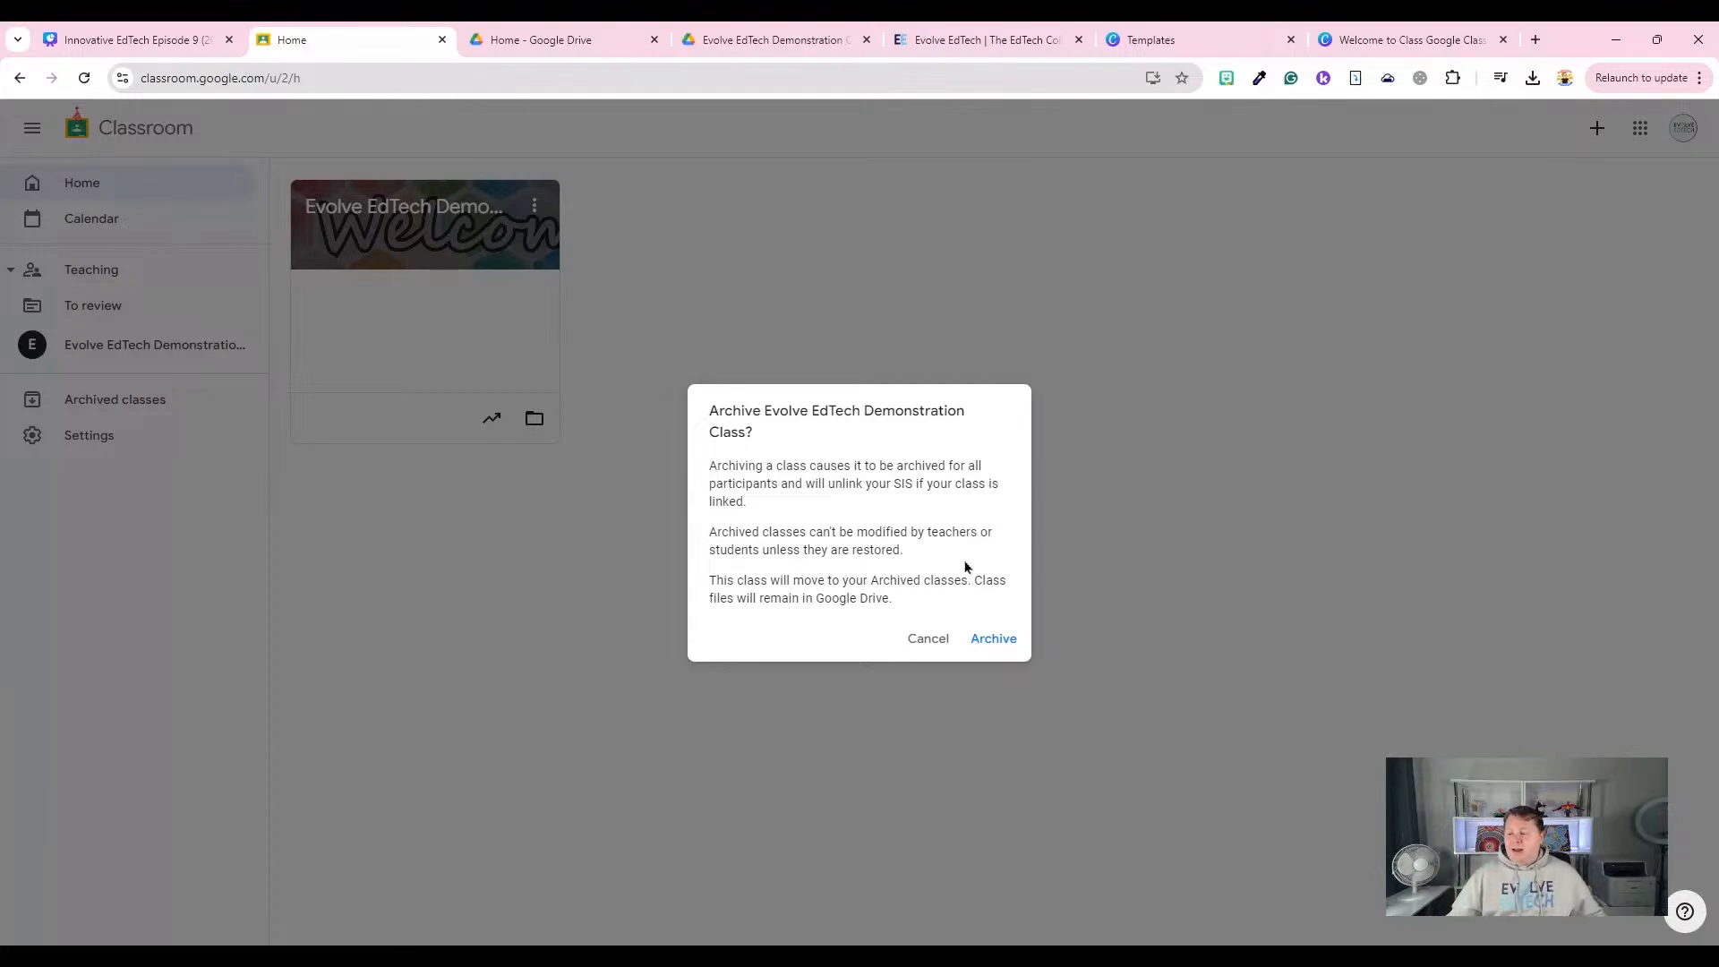
click(989, 639)
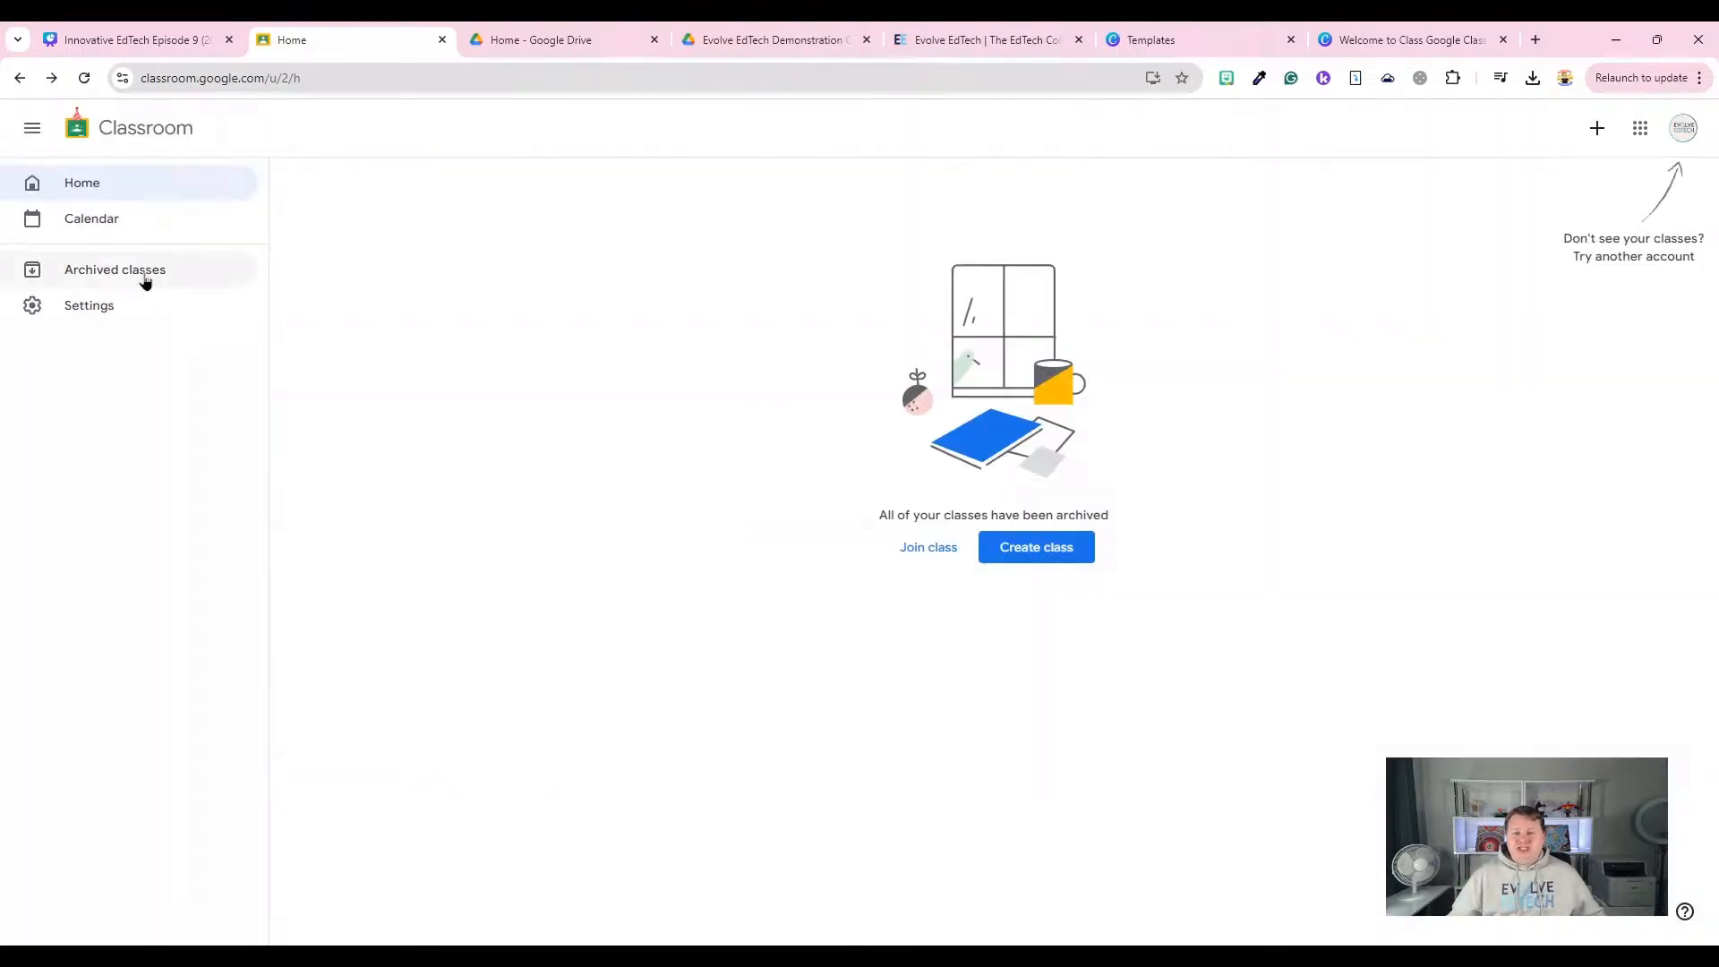
click(145, 282)
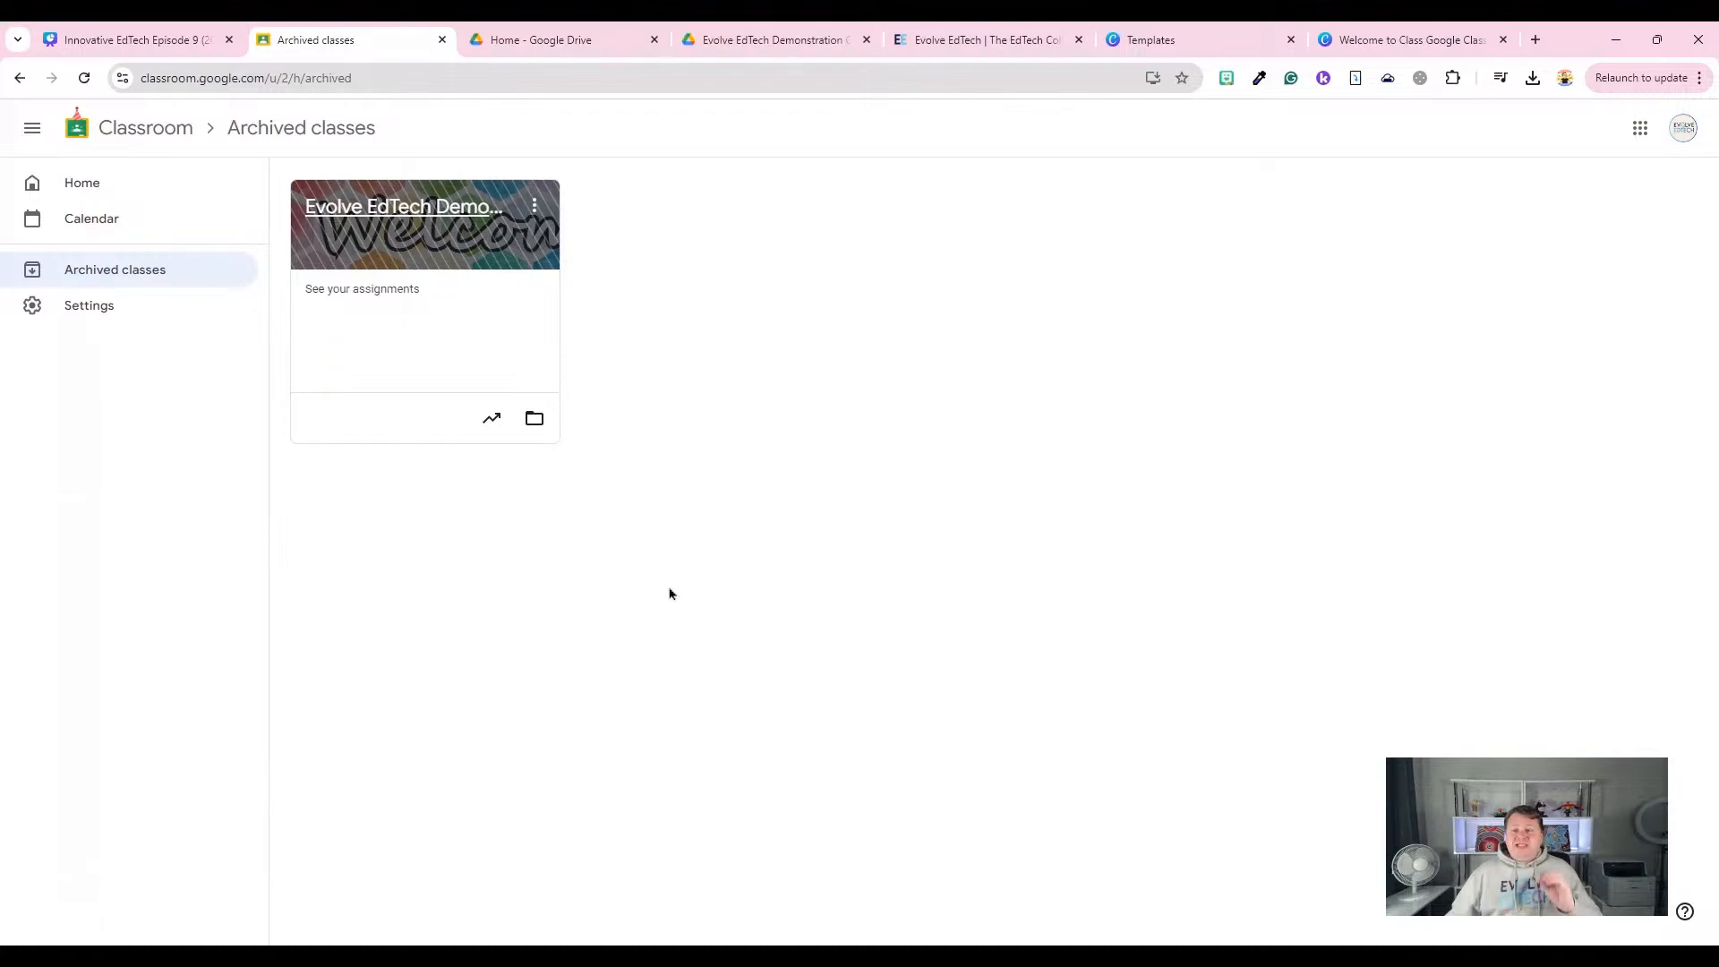
Switch to the Innovative EdTech Episode 9 deck in Canva, present it full screen from page 6, and advance to the recap of tips 1 to 6.
click(101, 29)
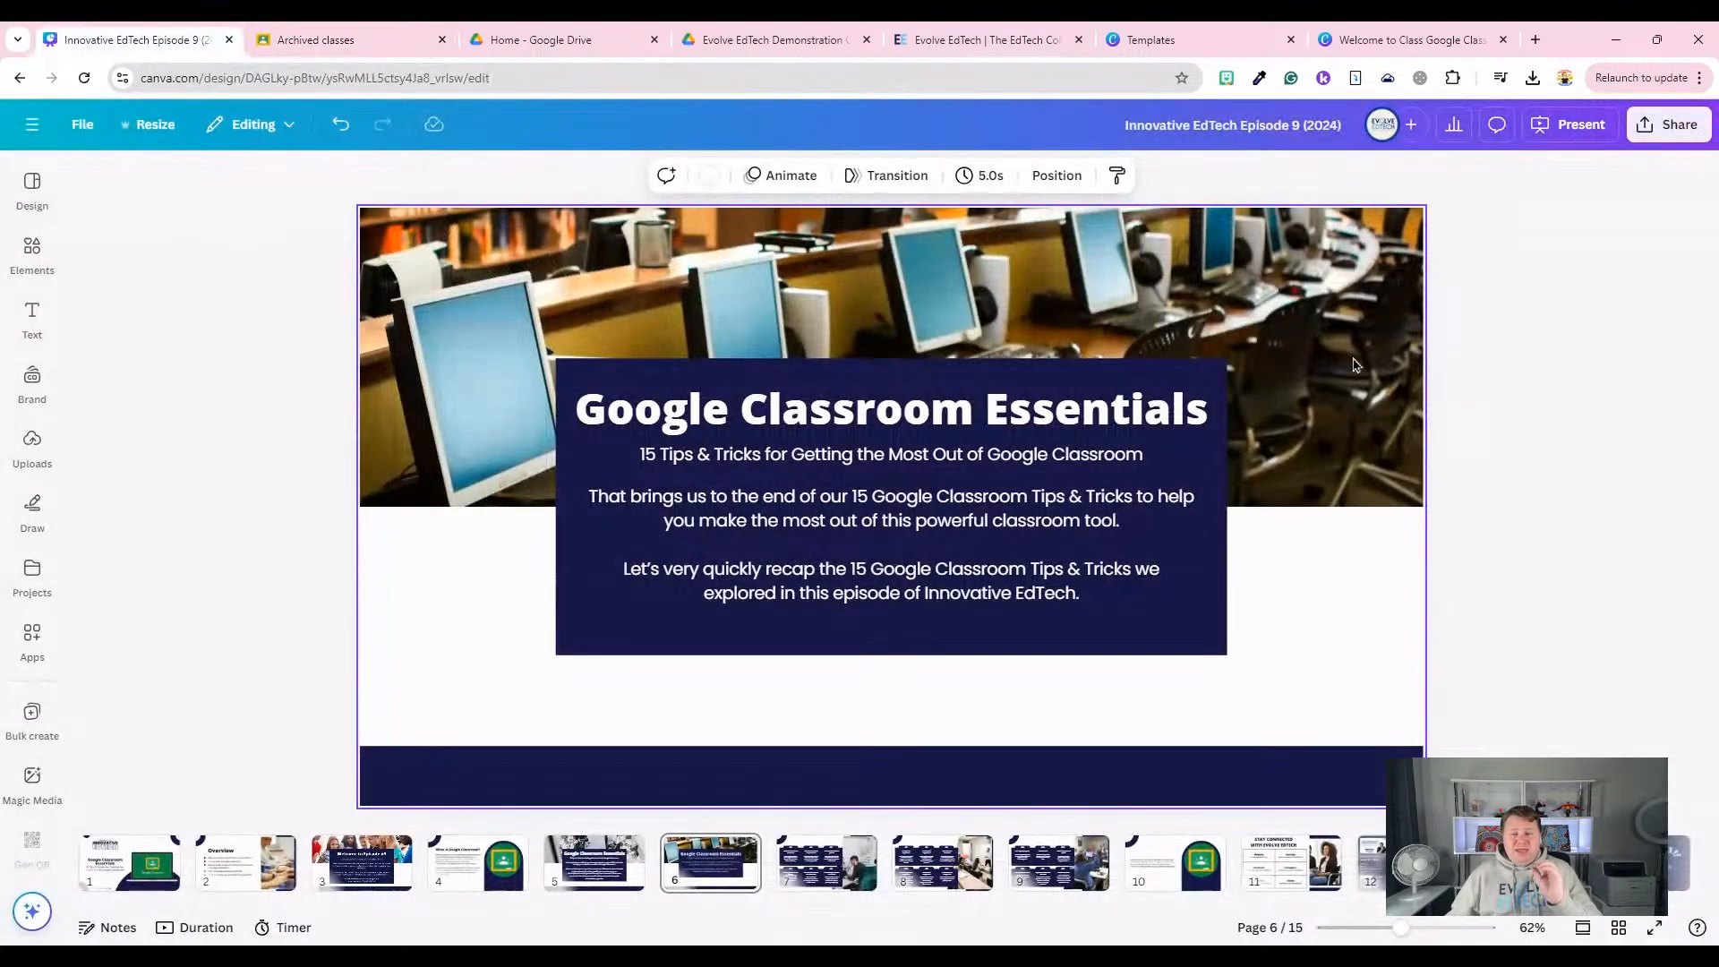
click(1569, 135)
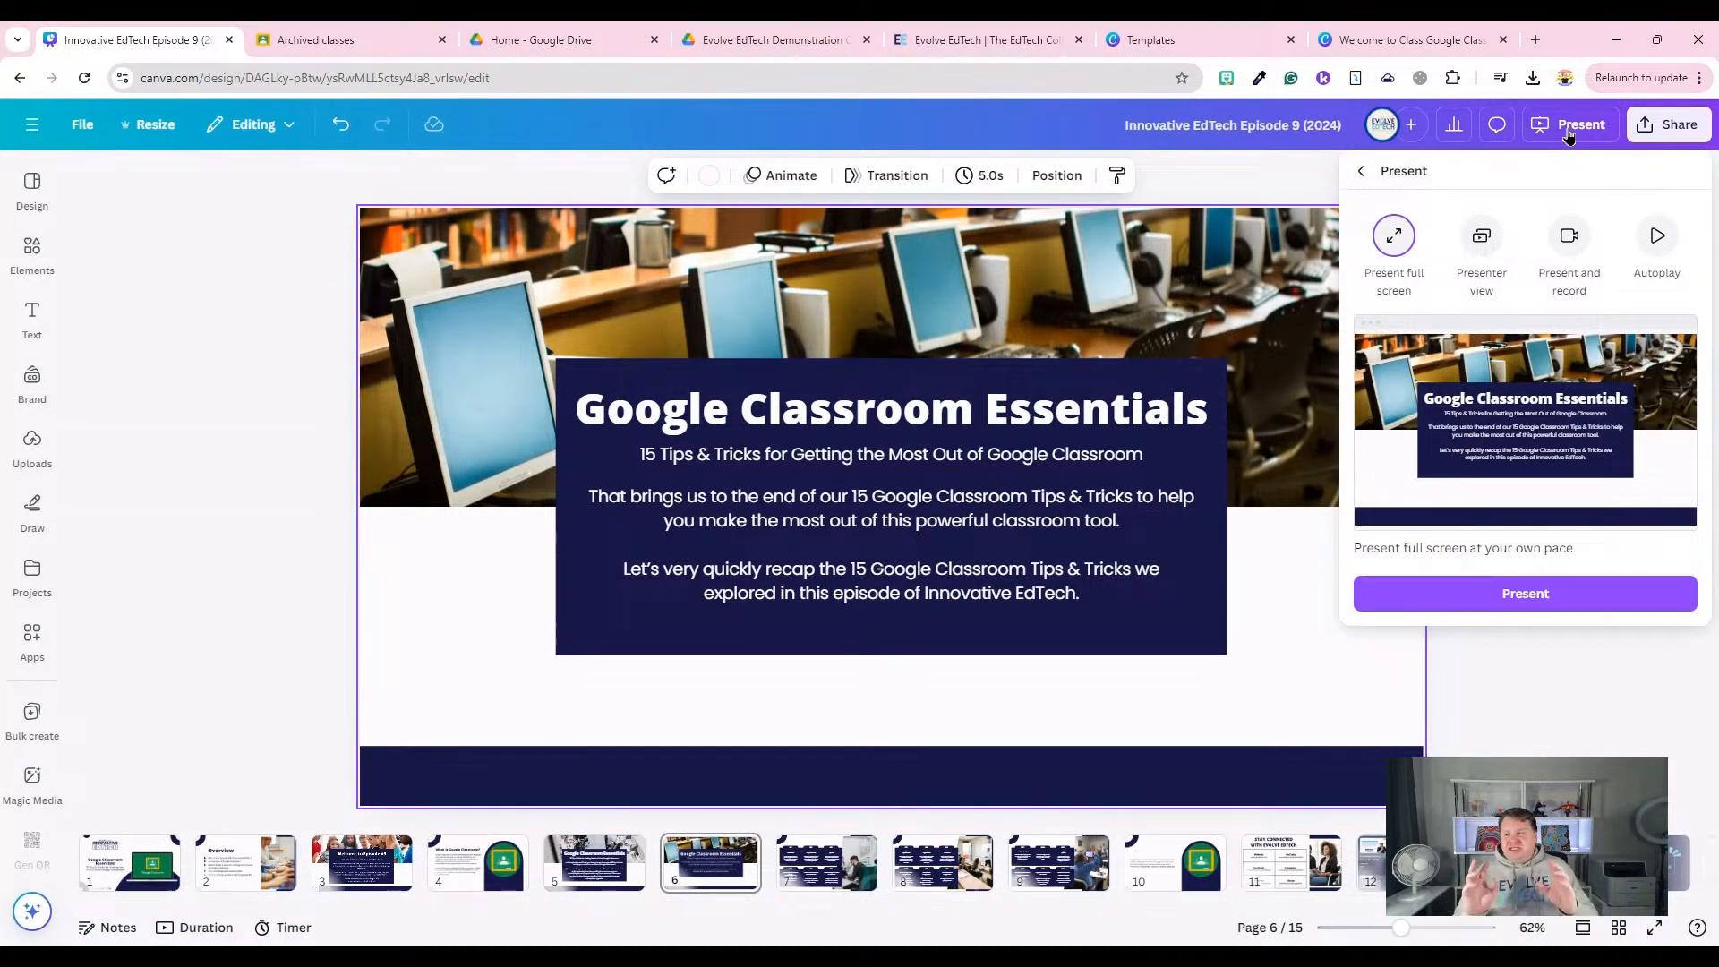
click(1531, 596)
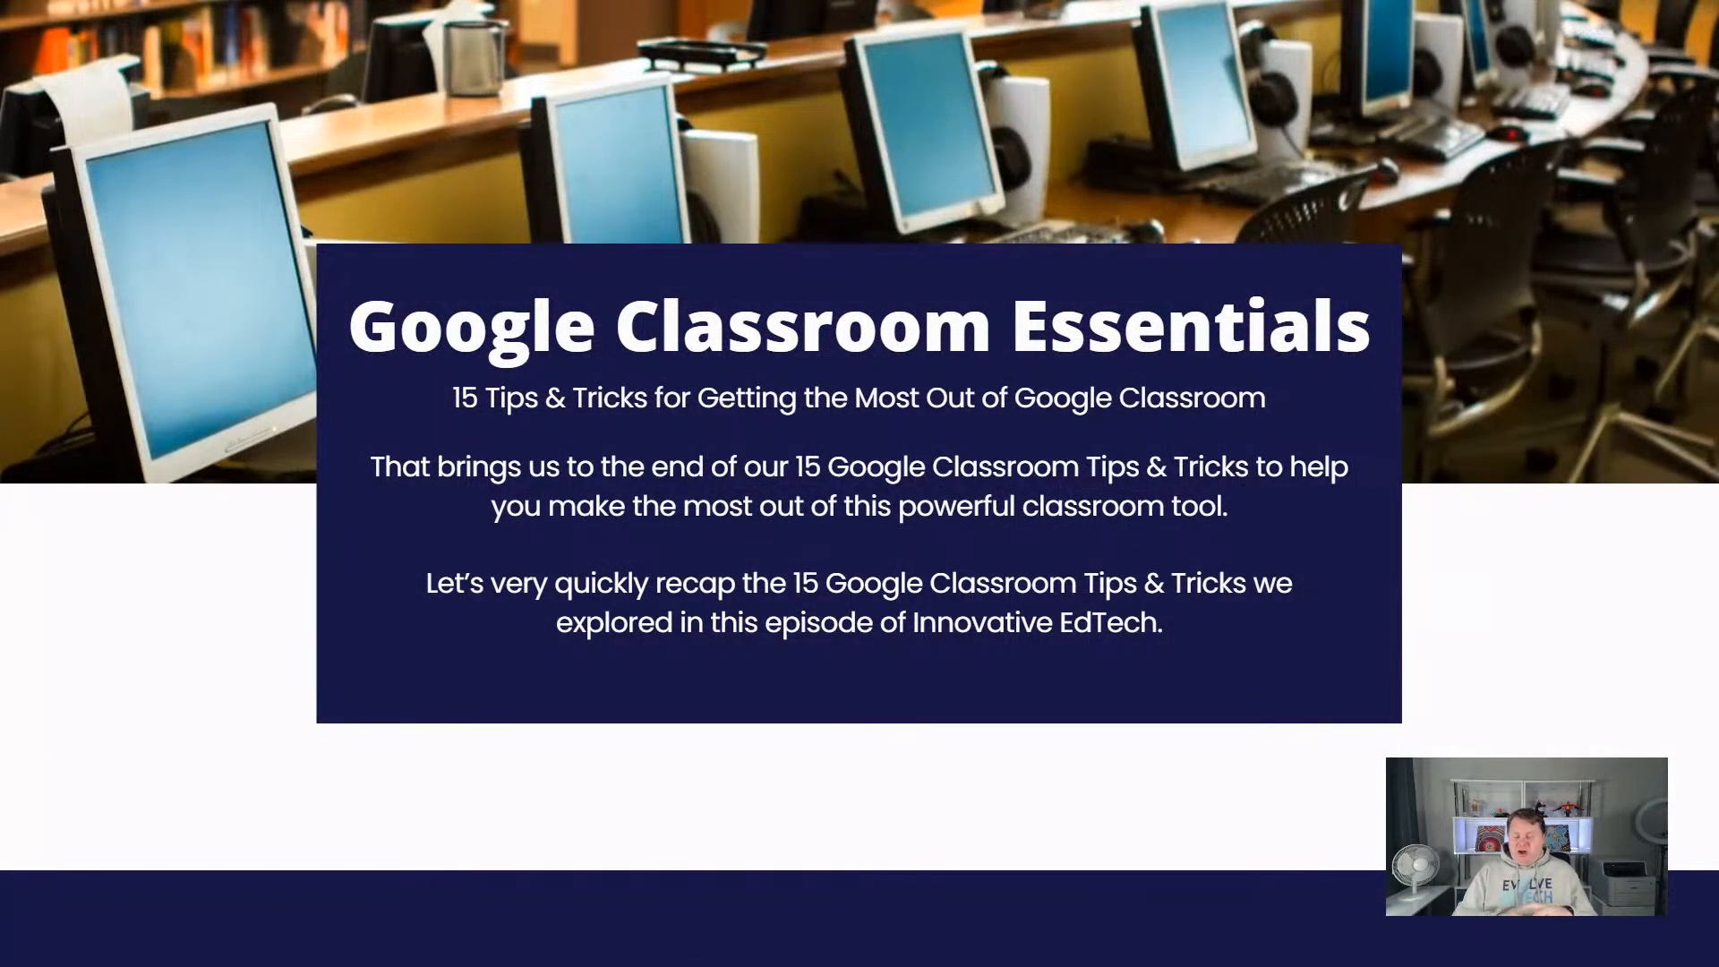
key(Right)
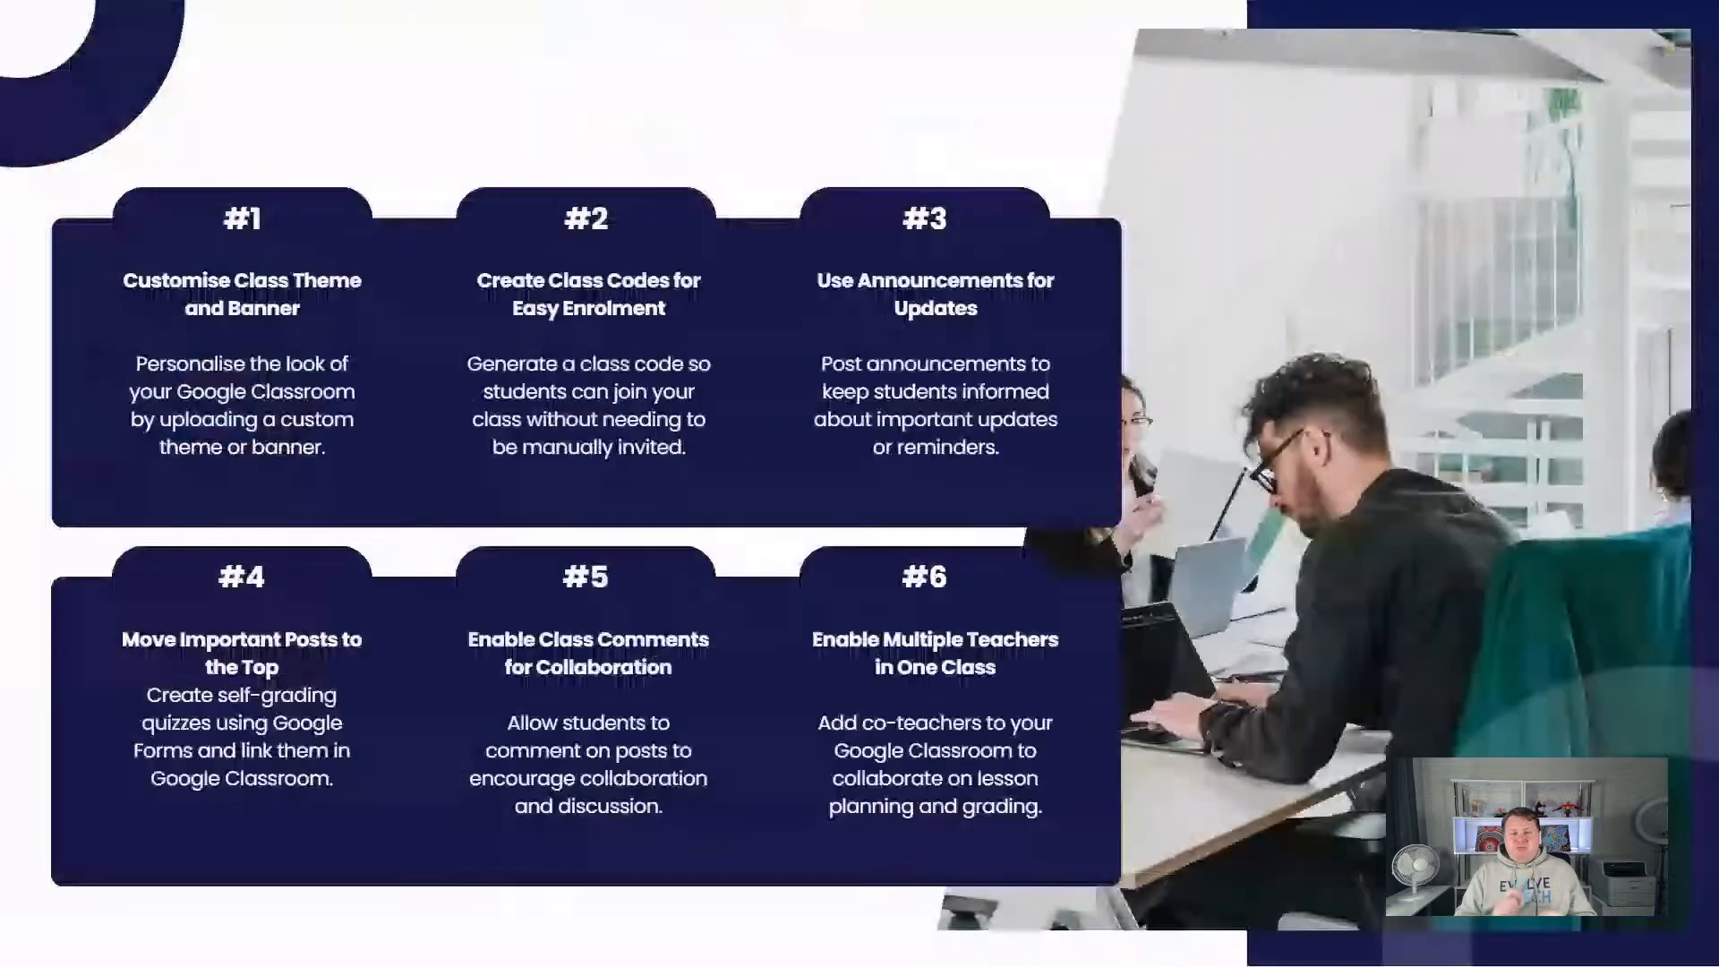